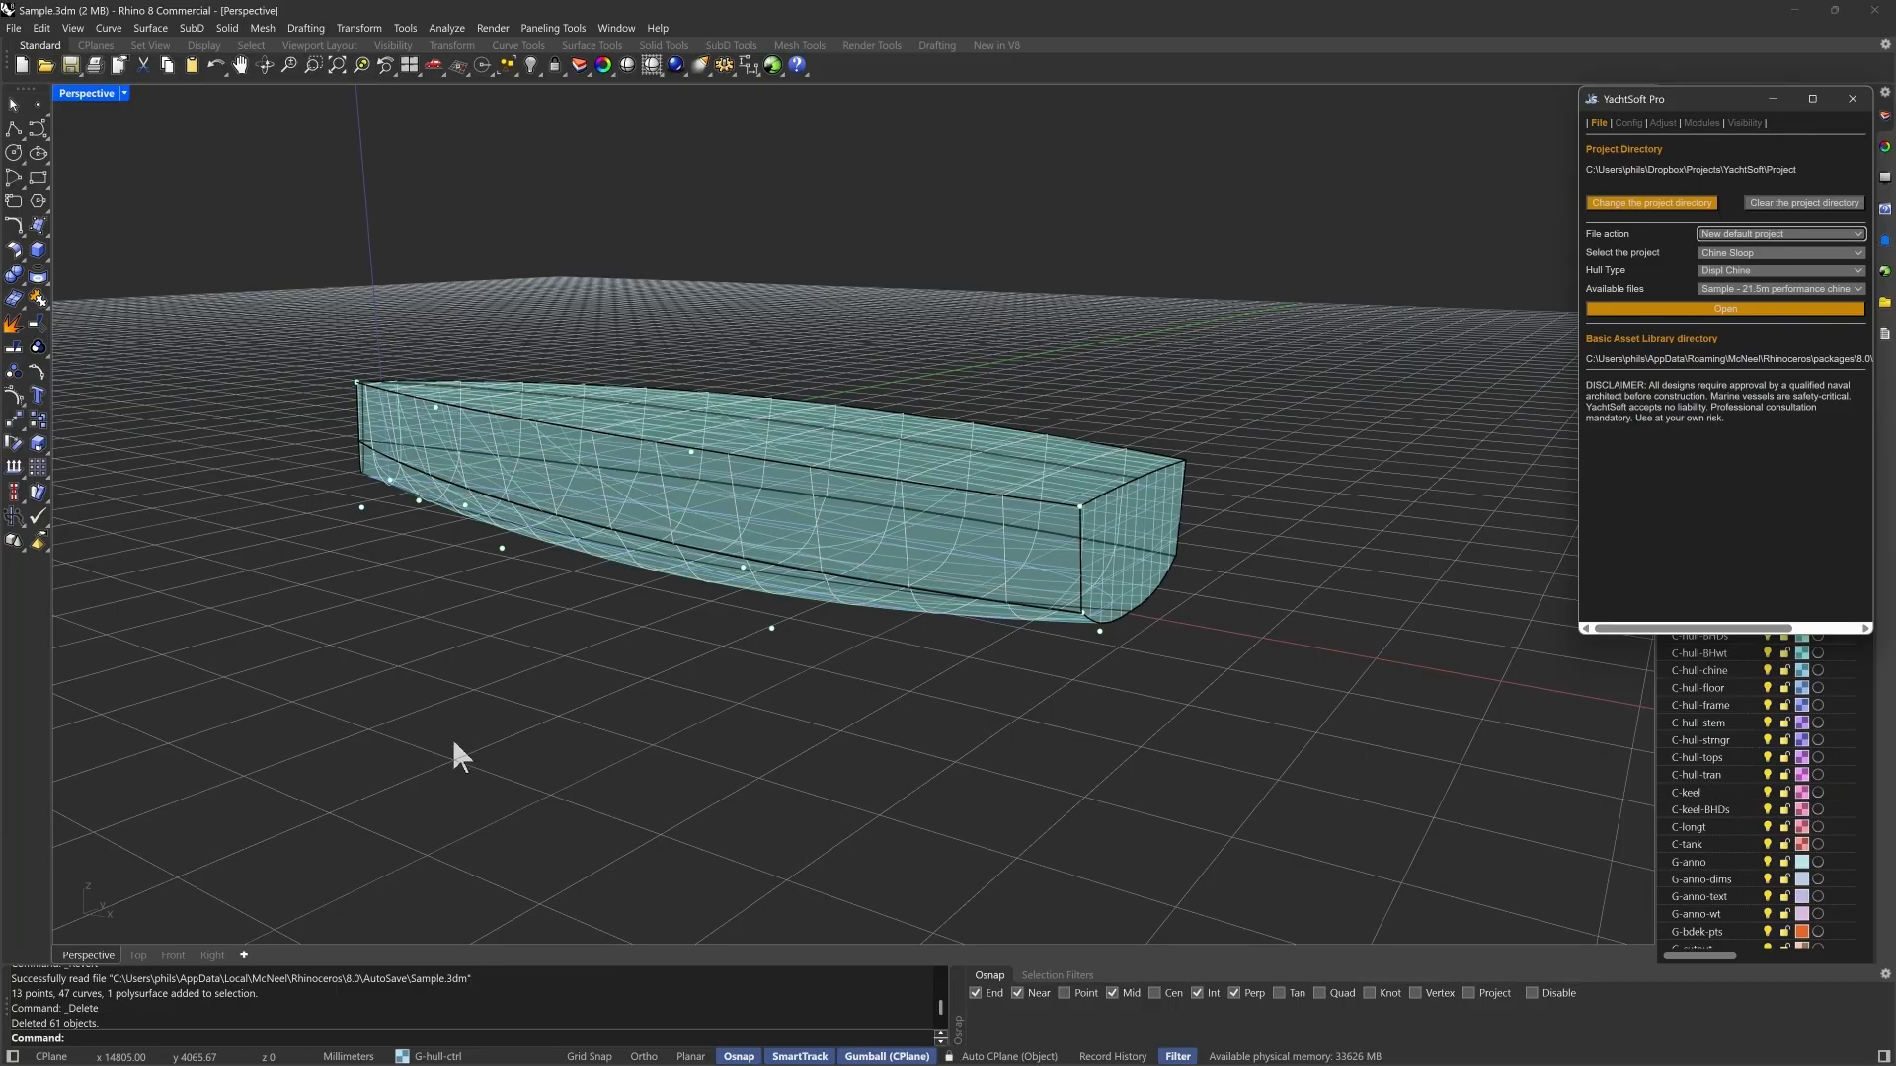
# - Reshape the hull by moving control points below the chine and bow, and set the hull type to Displ Round bilge
pyautogui.moveTo(592, 741); pyautogui.dragTo(1479, 500, button='right')
pyautogui.moveTo(1146, 656); pyautogui.dragTo(1049, 689, button='right')
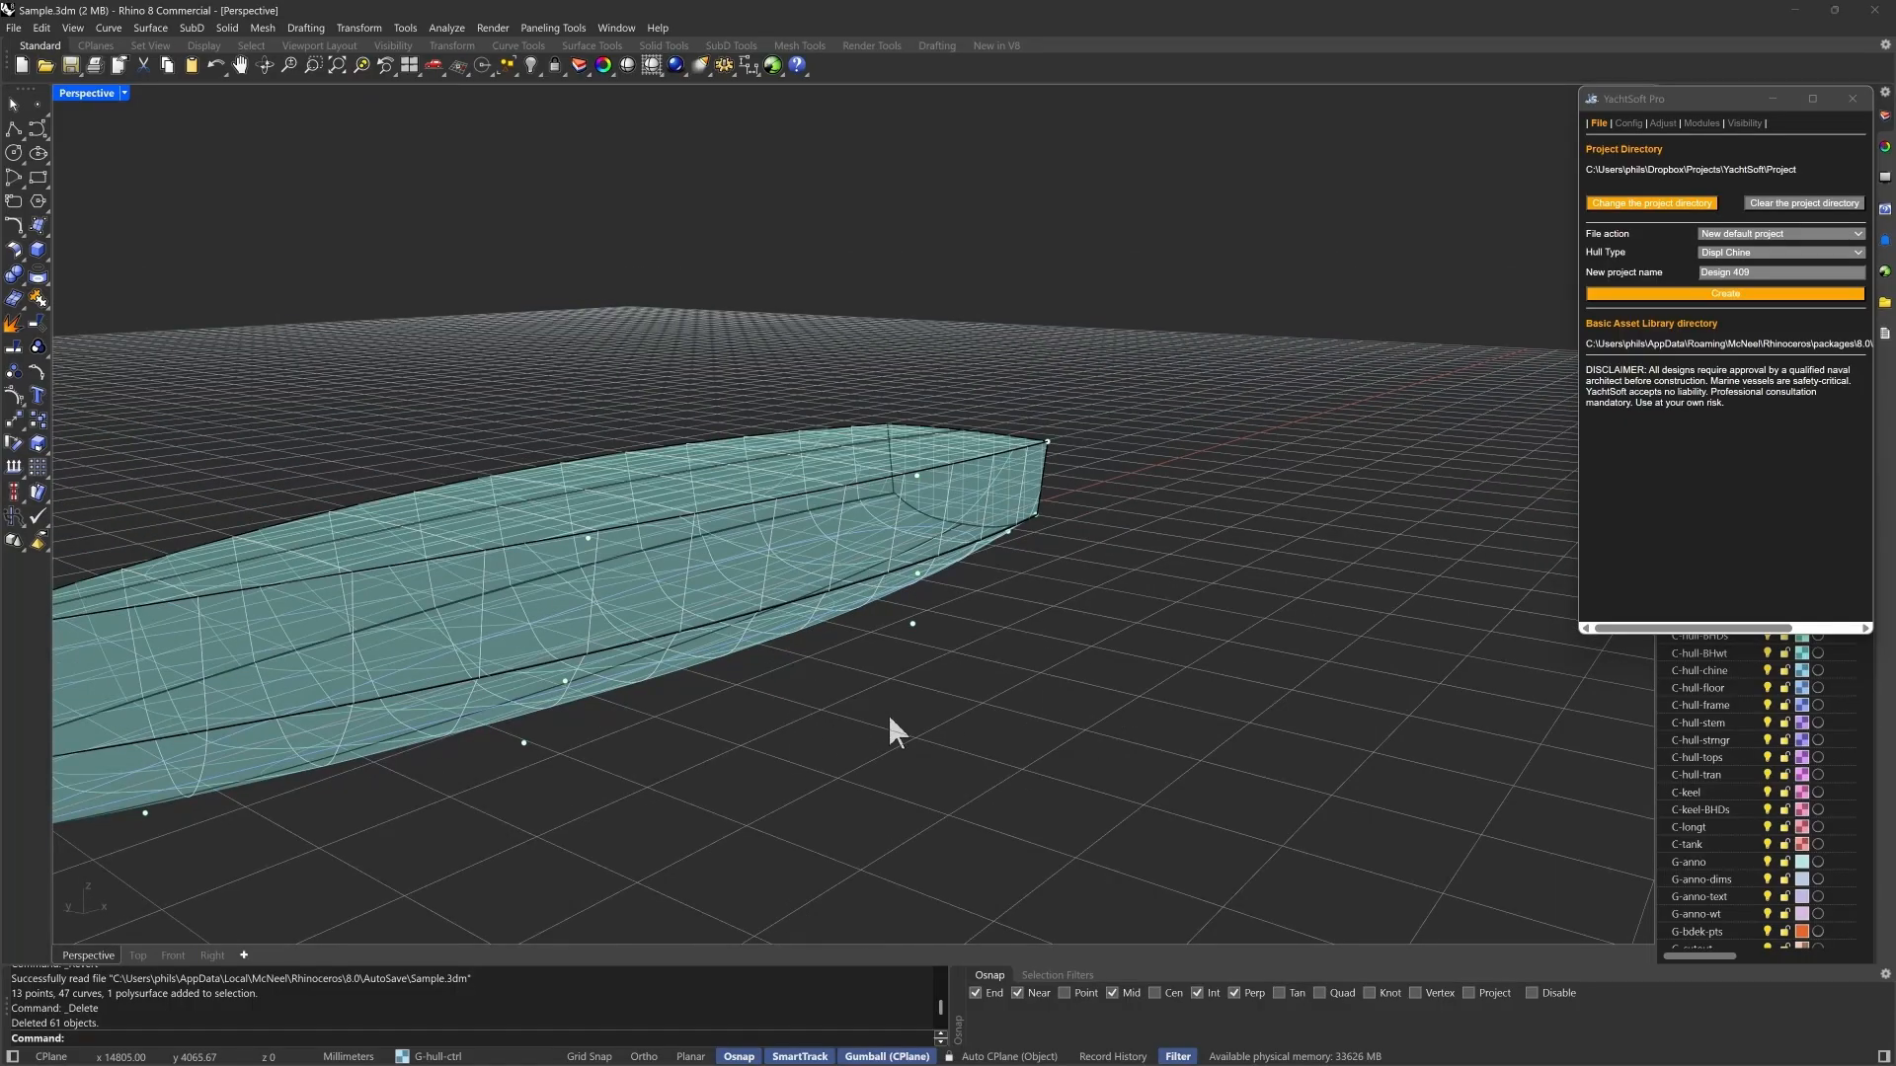
pyautogui.moveTo(893, 730); pyautogui.dragTo(428, 830, button='right')
pyautogui.moveTo(1020, 761); pyautogui.dragTo(604, 561, button='right')
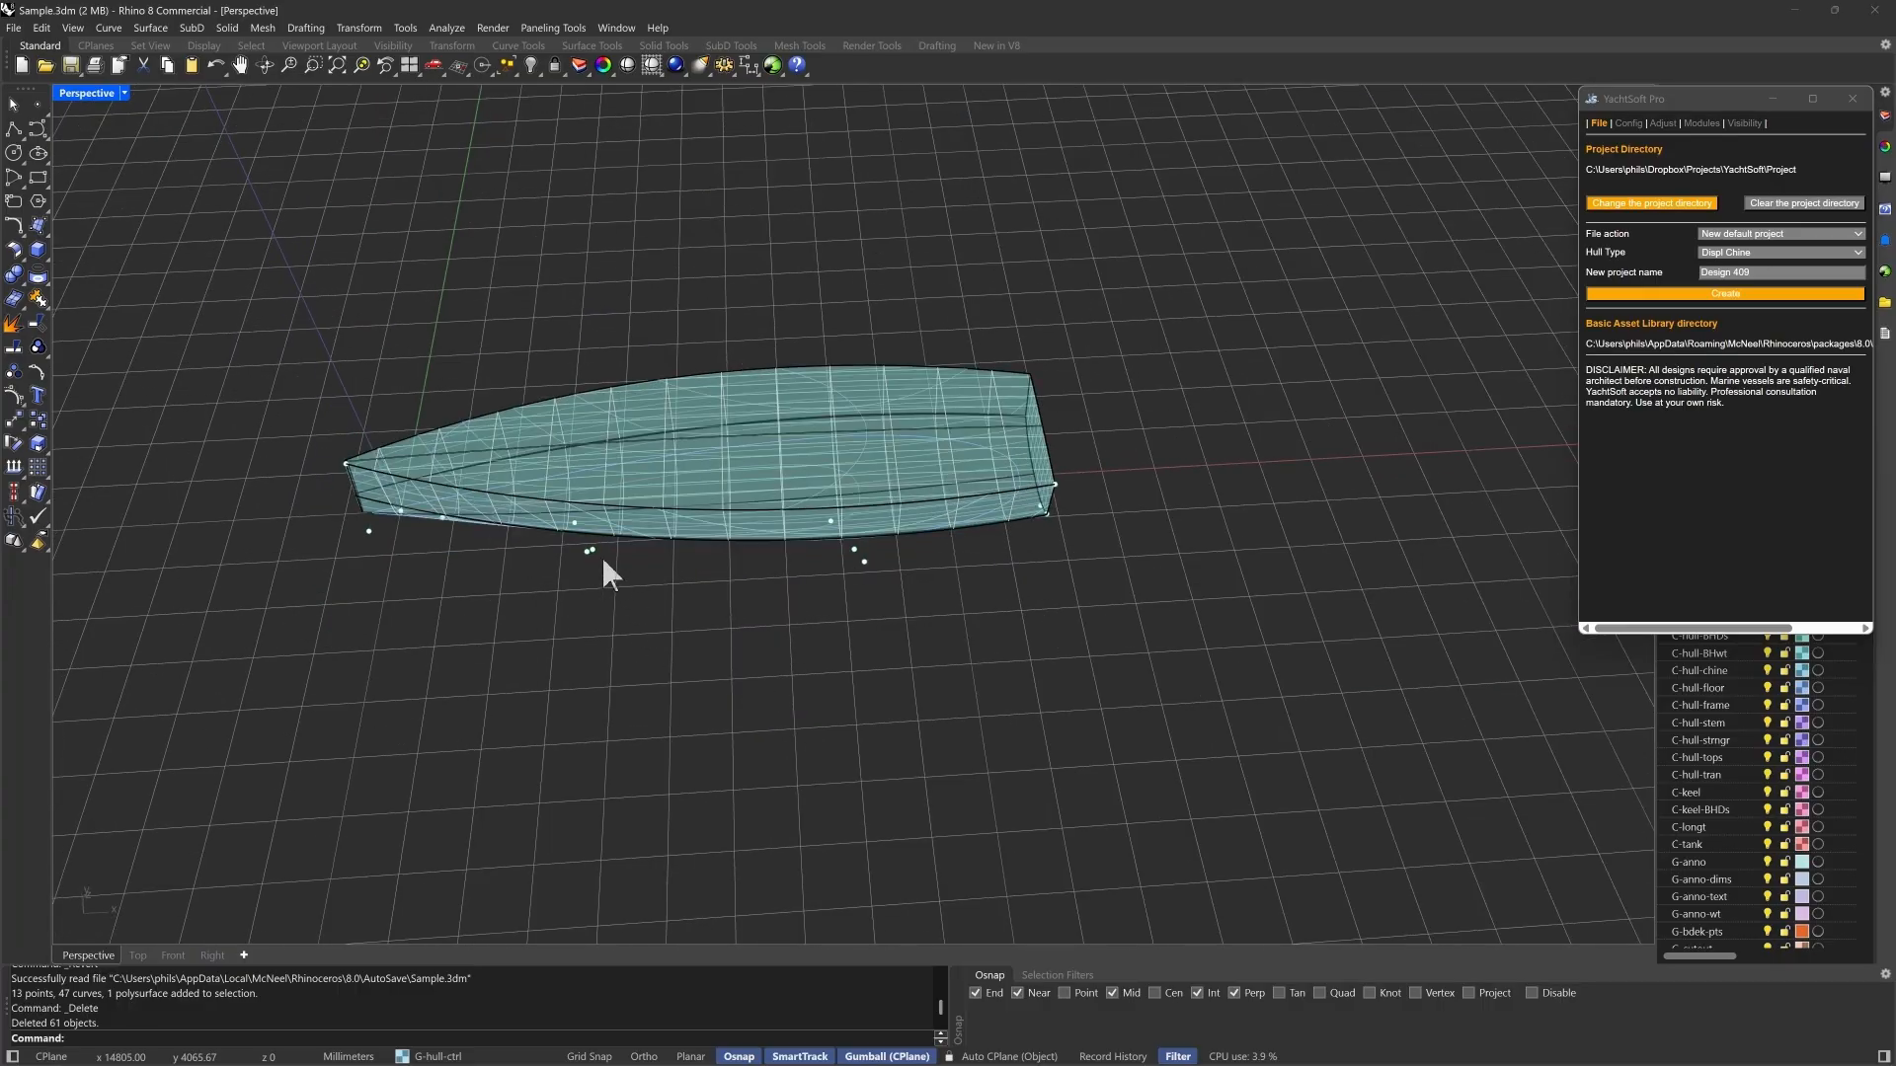
pyautogui.click(574, 522)
pyautogui.moveTo(632, 521); pyautogui.dragTo(579, 523)
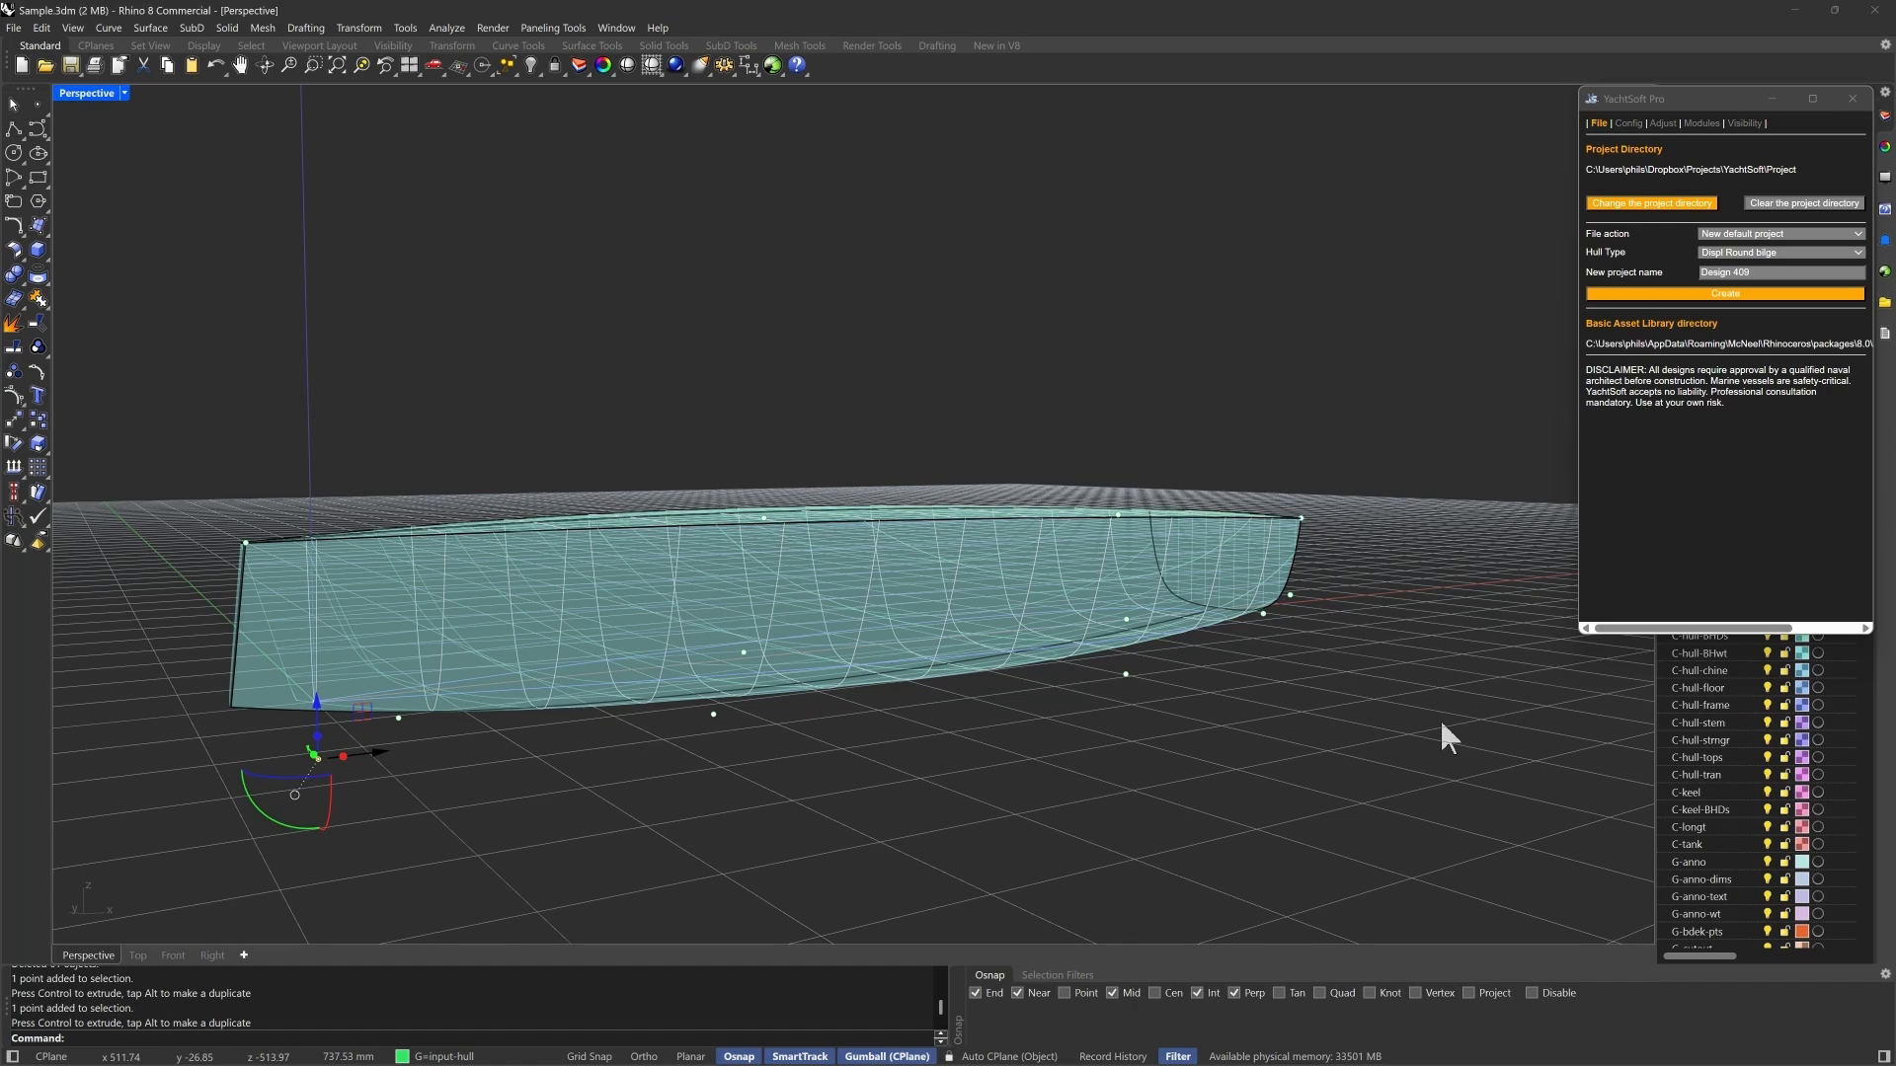
# - Lower the two control points along the hull's upper edge together by about 244 mm
pyautogui.moveTo(1129, 800); pyautogui.dragTo(849, 593, button='right')
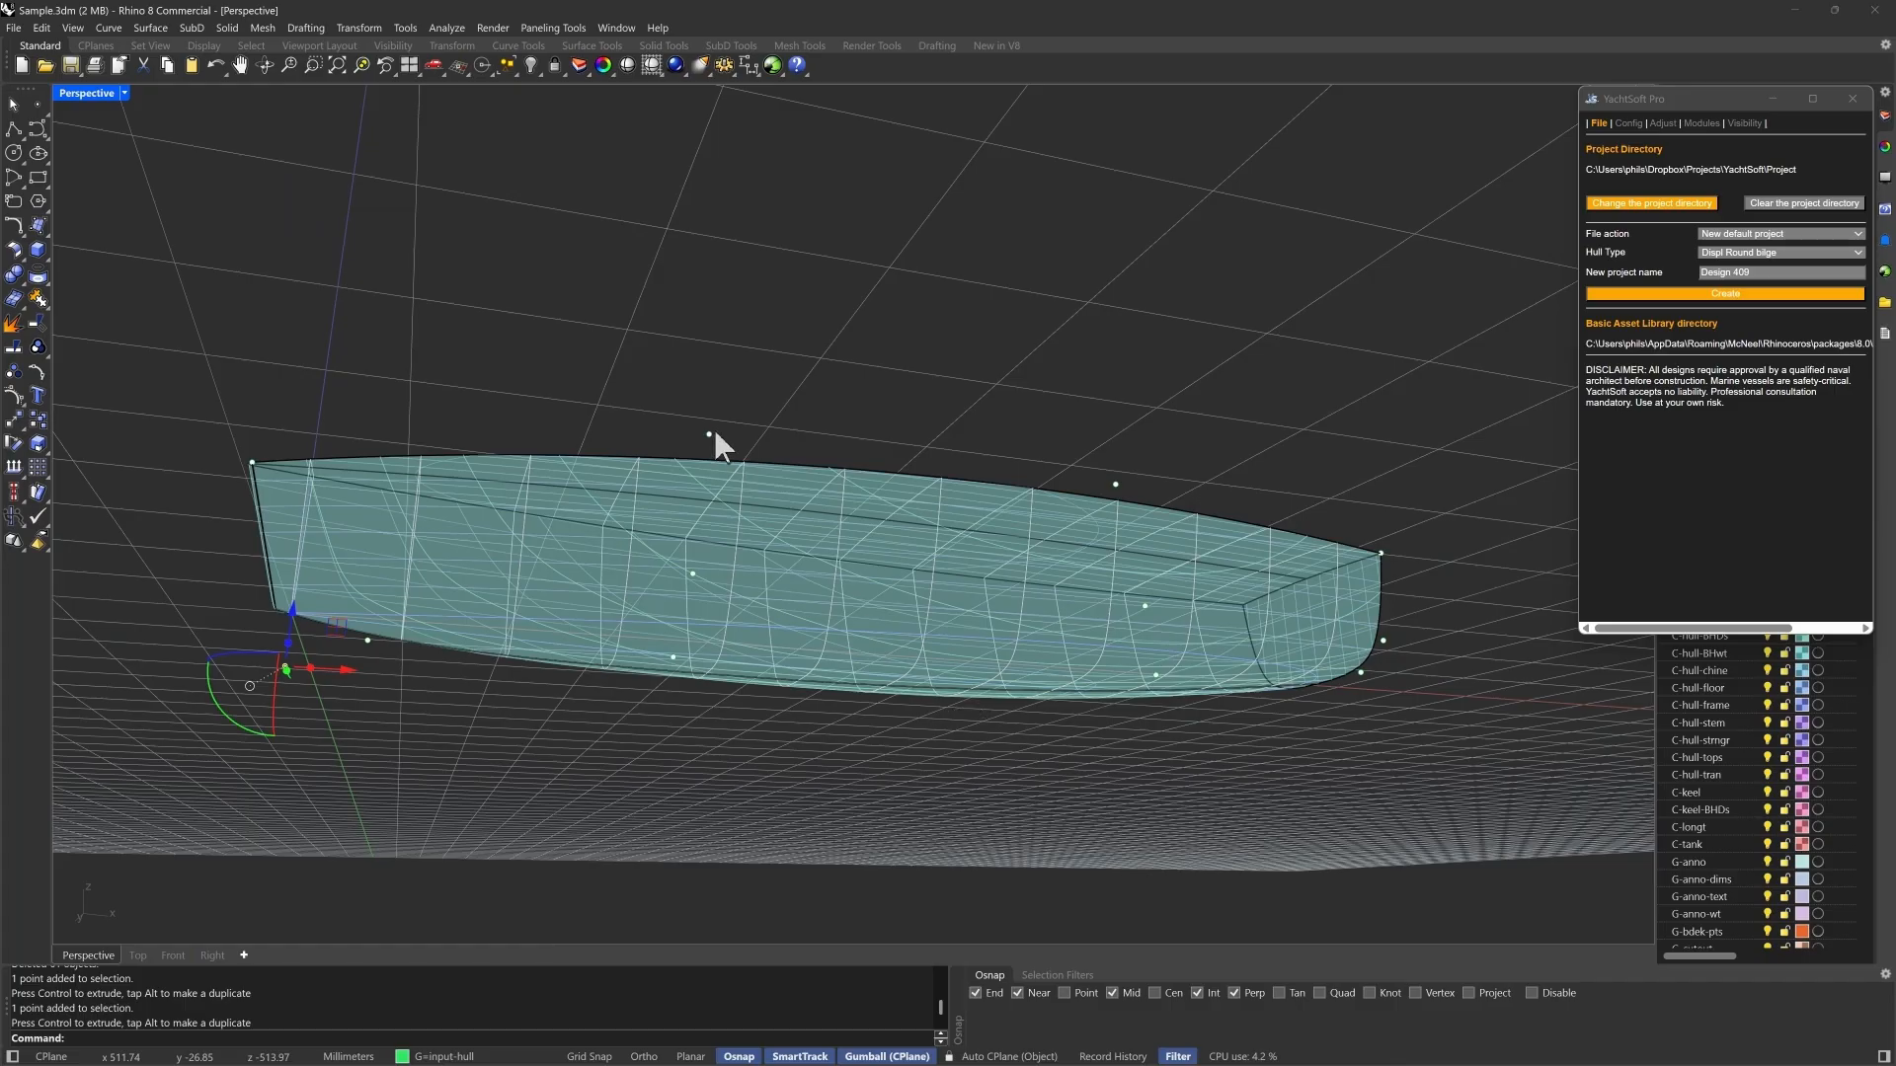
pyautogui.click(709, 435)
pyautogui.click(1116, 484)
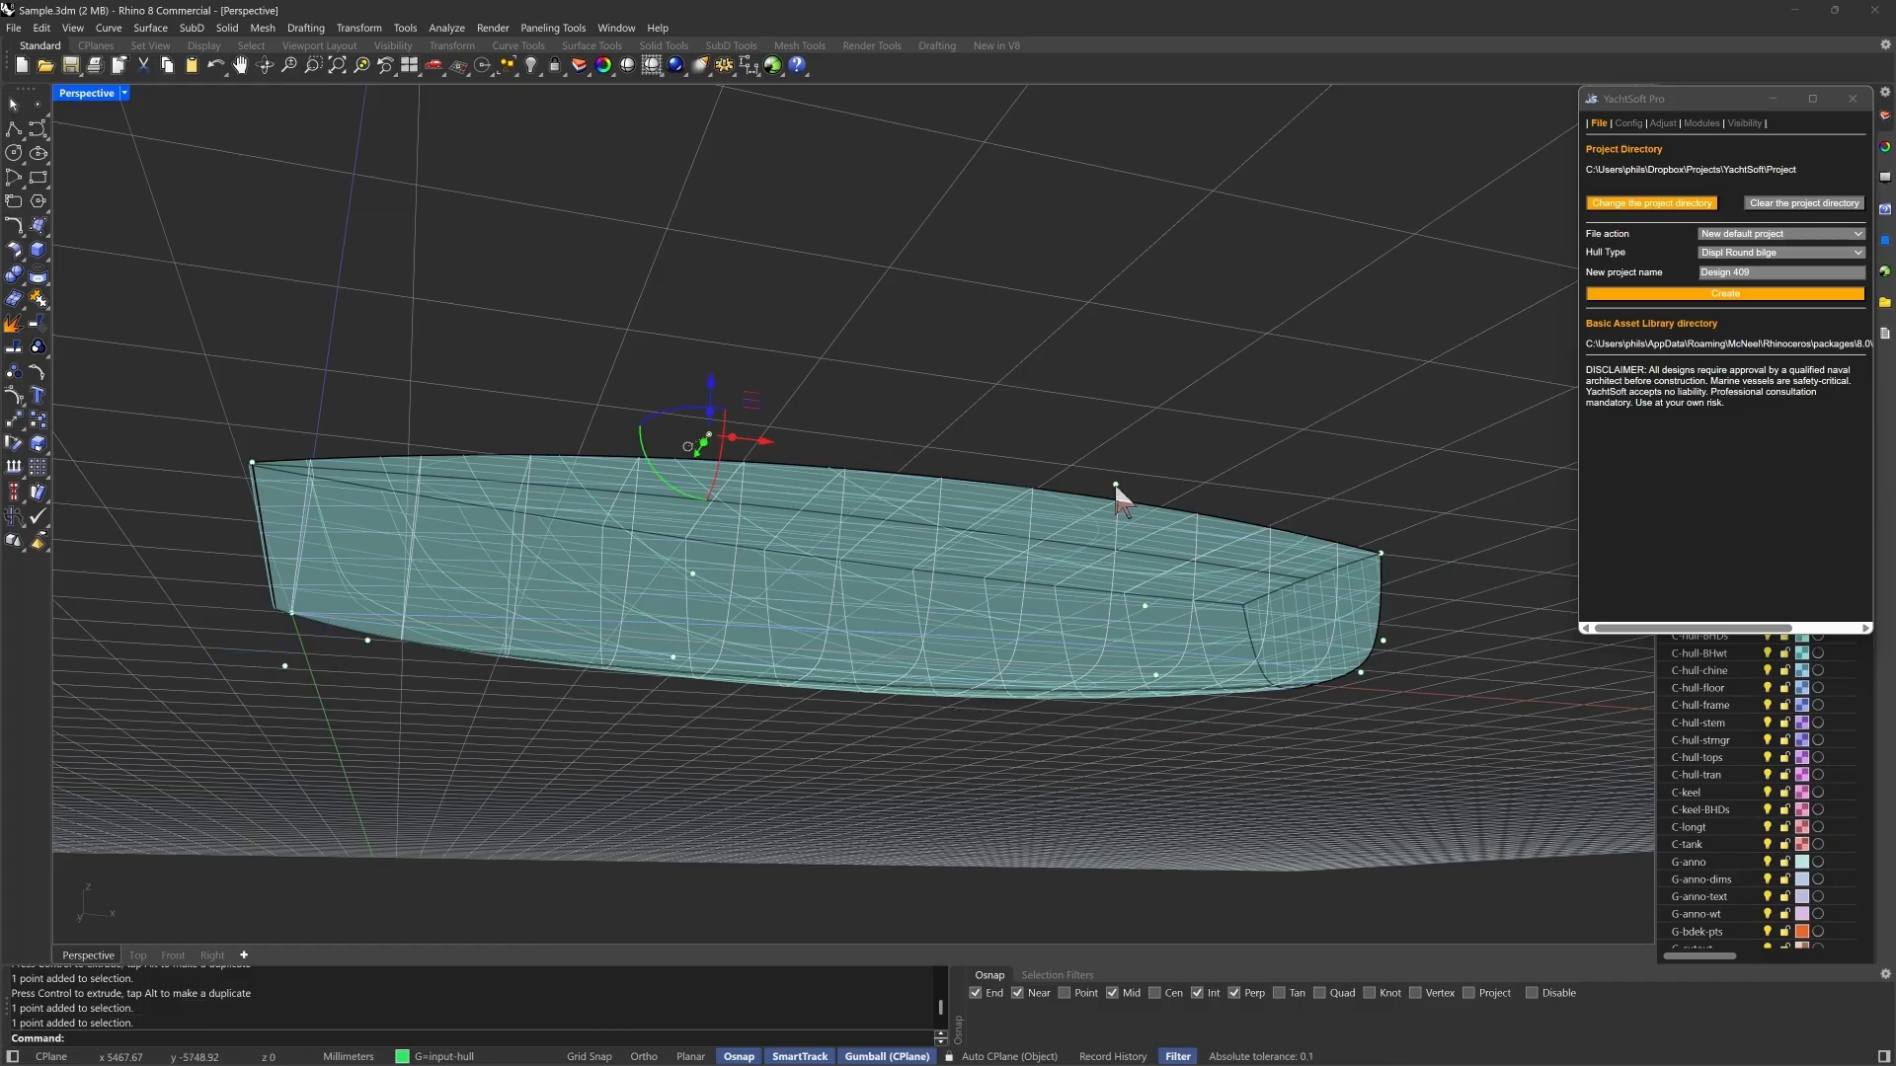
pyautogui.moveTo(922, 412); pyautogui.dragTo(922, 435)
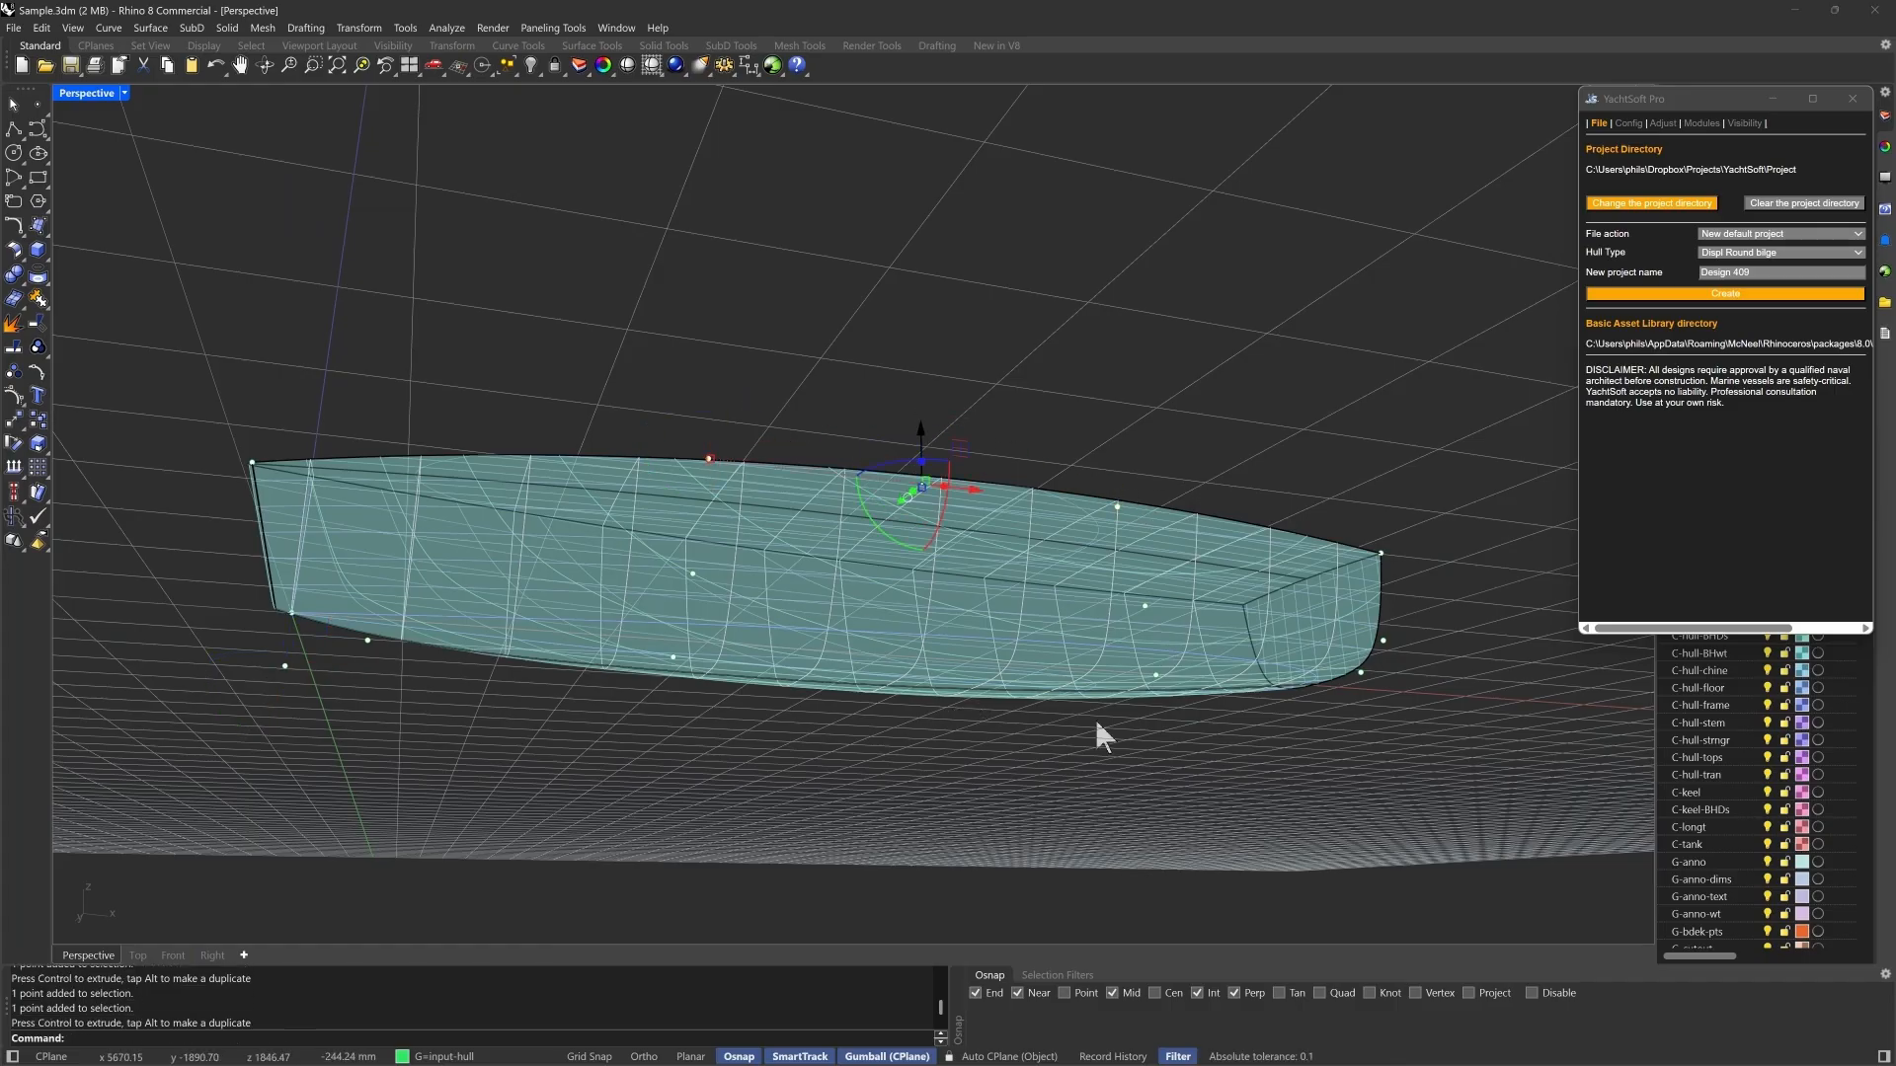
# - Show the vessel's principal characteristics and view the hull from above
pyautogui.click(1630, 124)
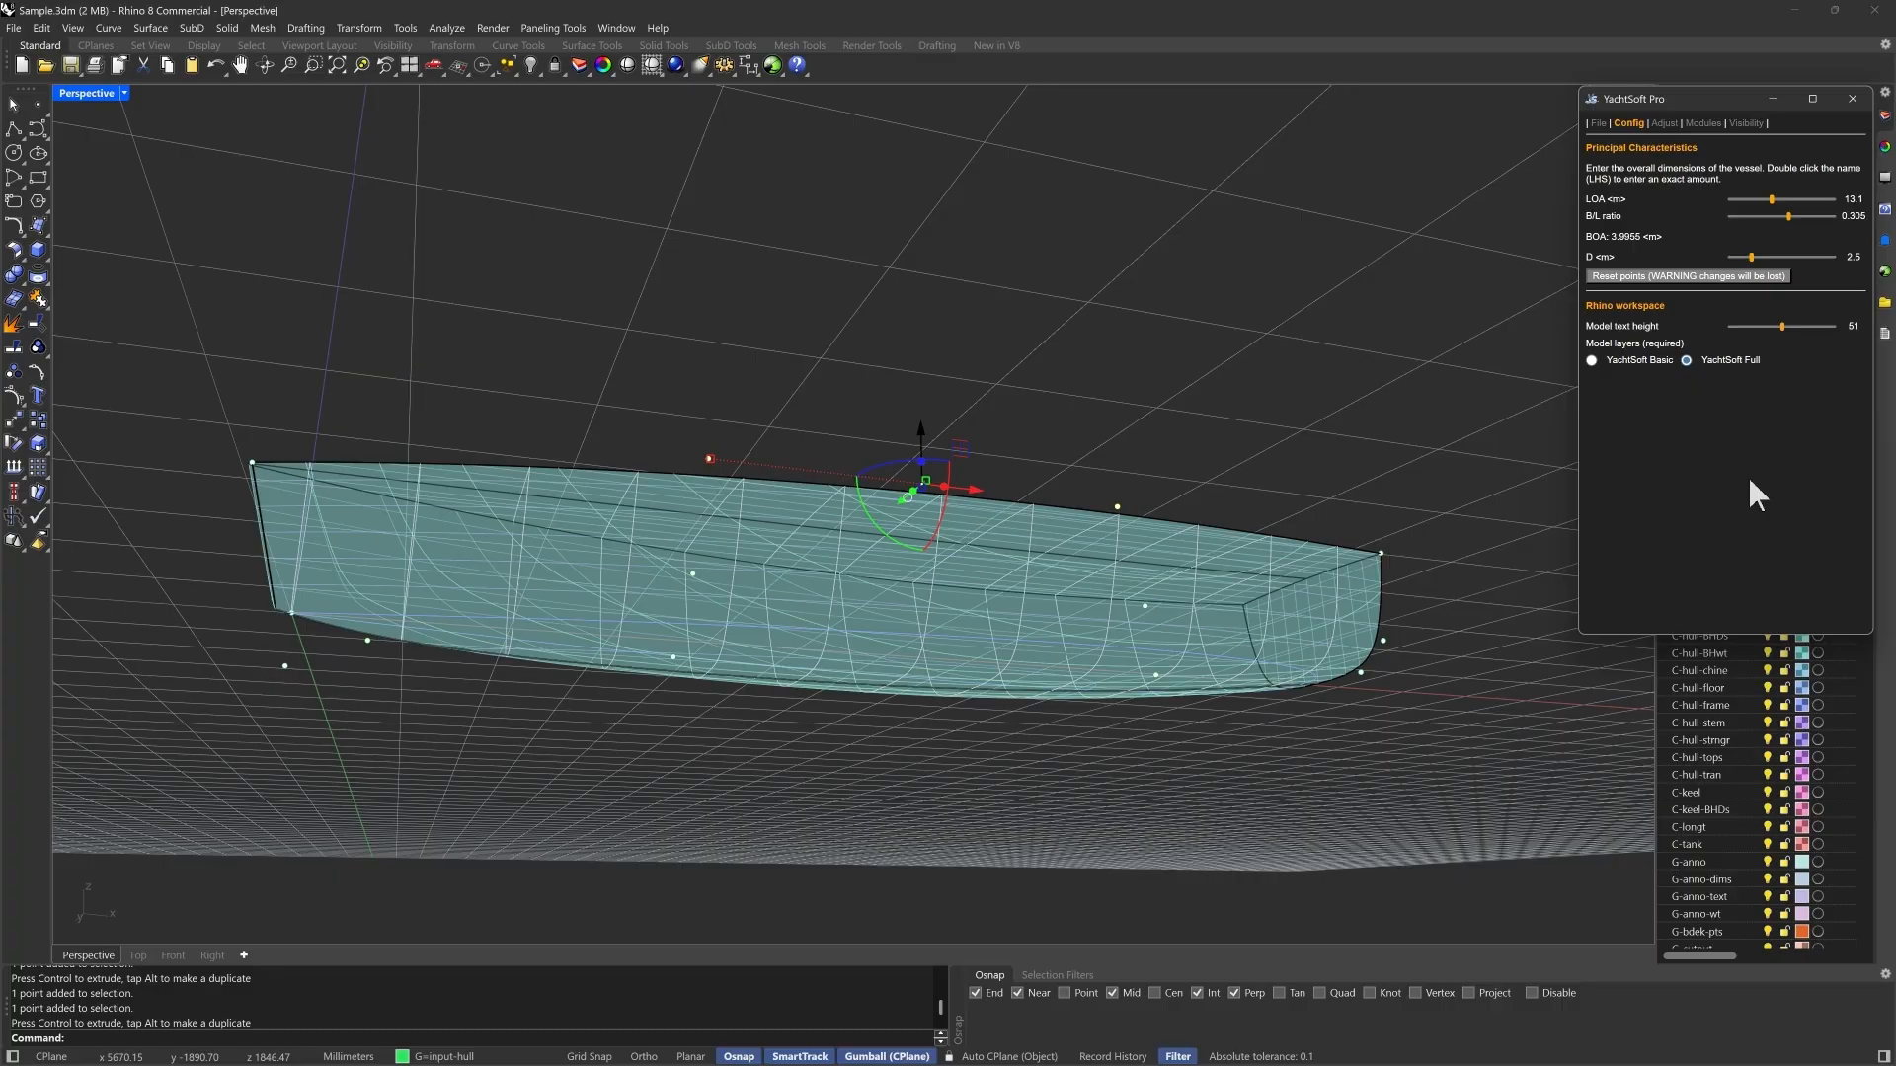
pyautogui.moveTo(1221, 784)
pyautogui.mouseDown(button='right')
pyautogui.moveTo(1173, 820)
pyautogui.moveTo(1259, 793)
pyautogui.moveTo(1234, 799)
pyautogui.mouseUp(button='right')
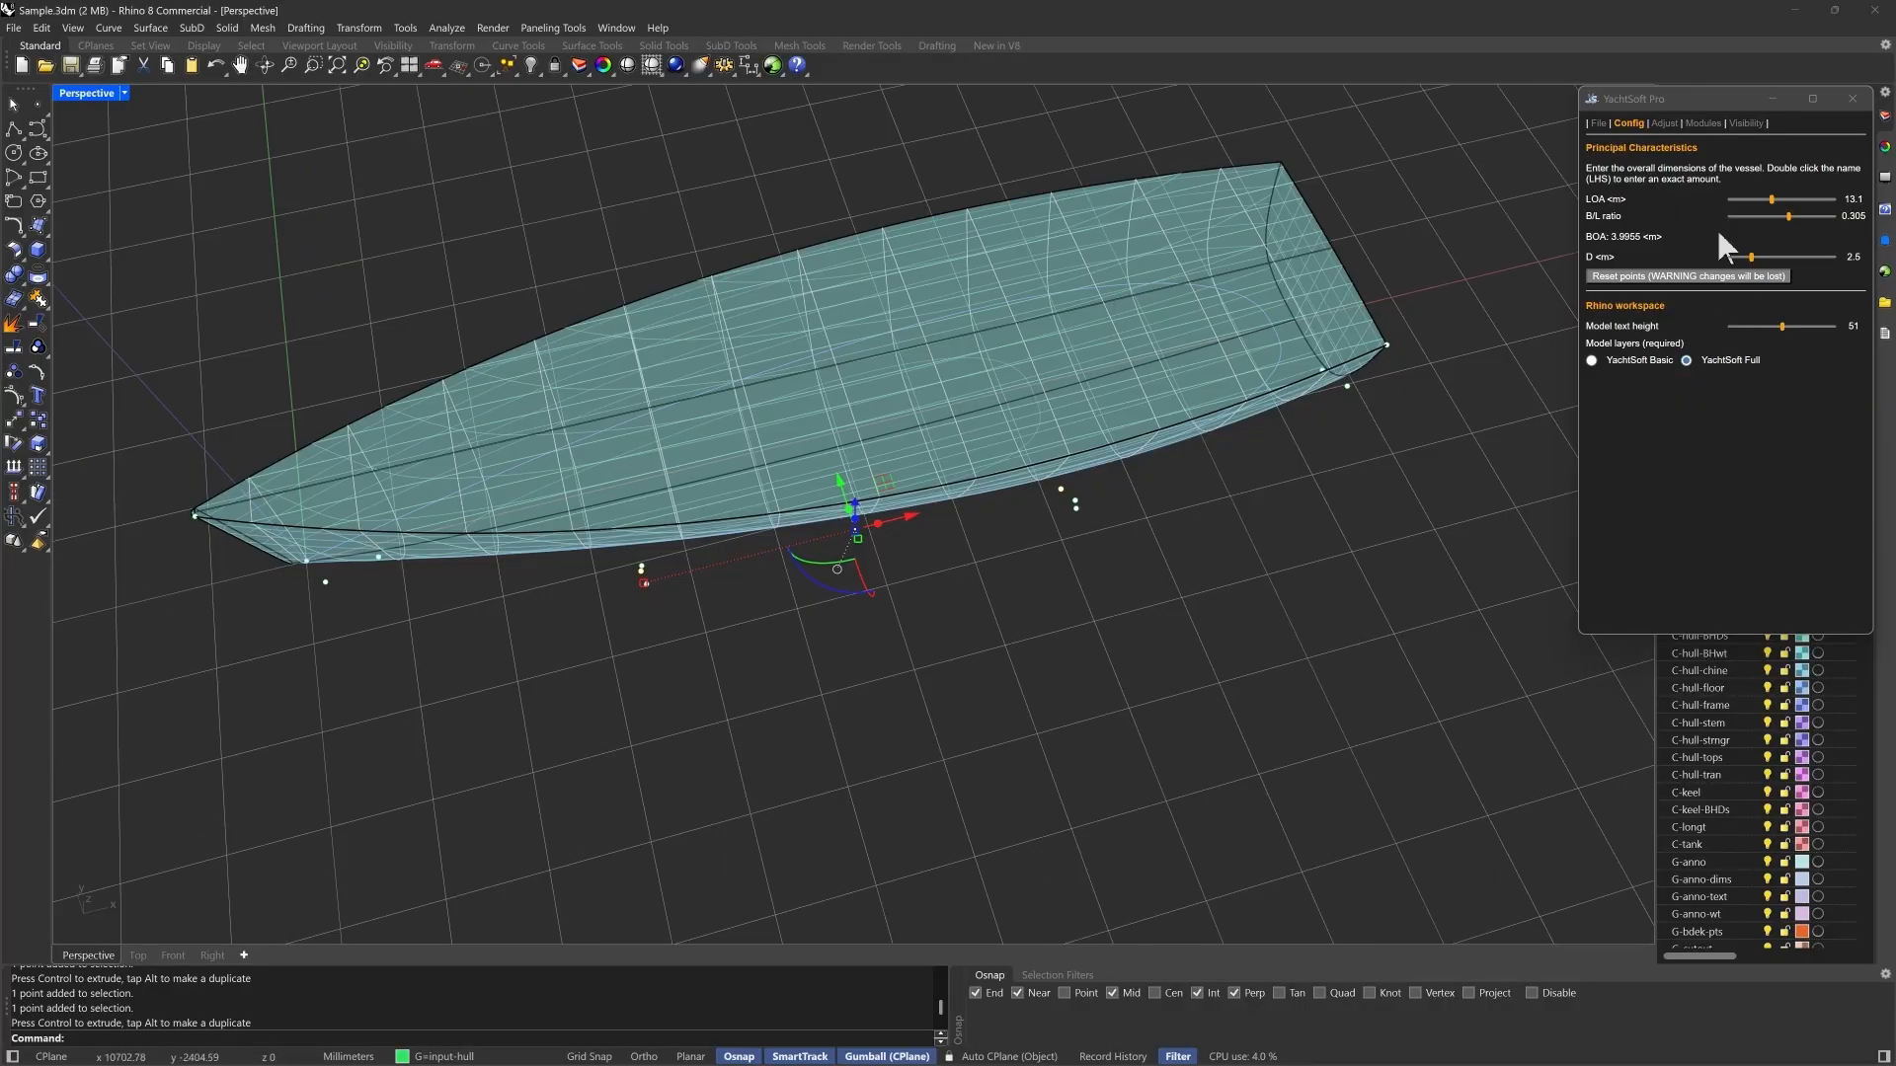
pyautogui.click(1783, 436)
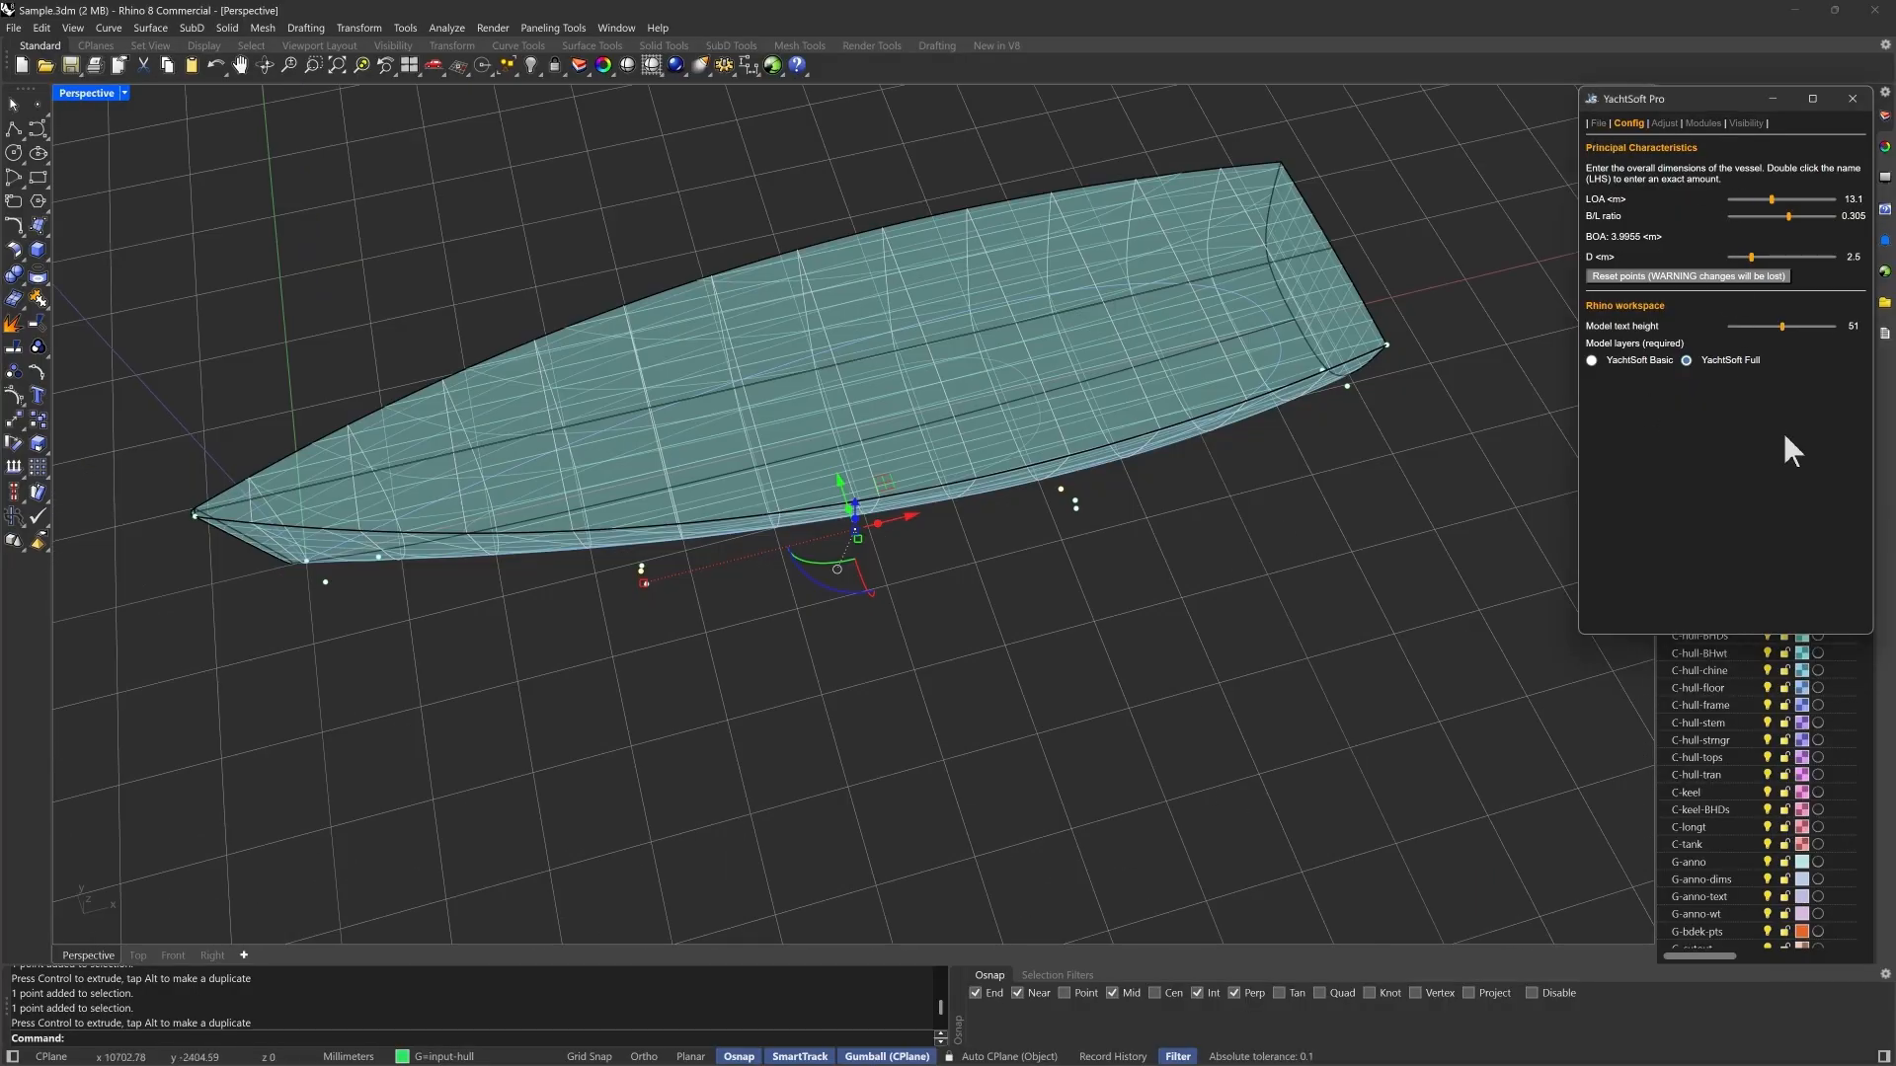
# - Set the hull type to Displ Chine and revert the document to its last saved version
pyautogui.click(1792, 252)
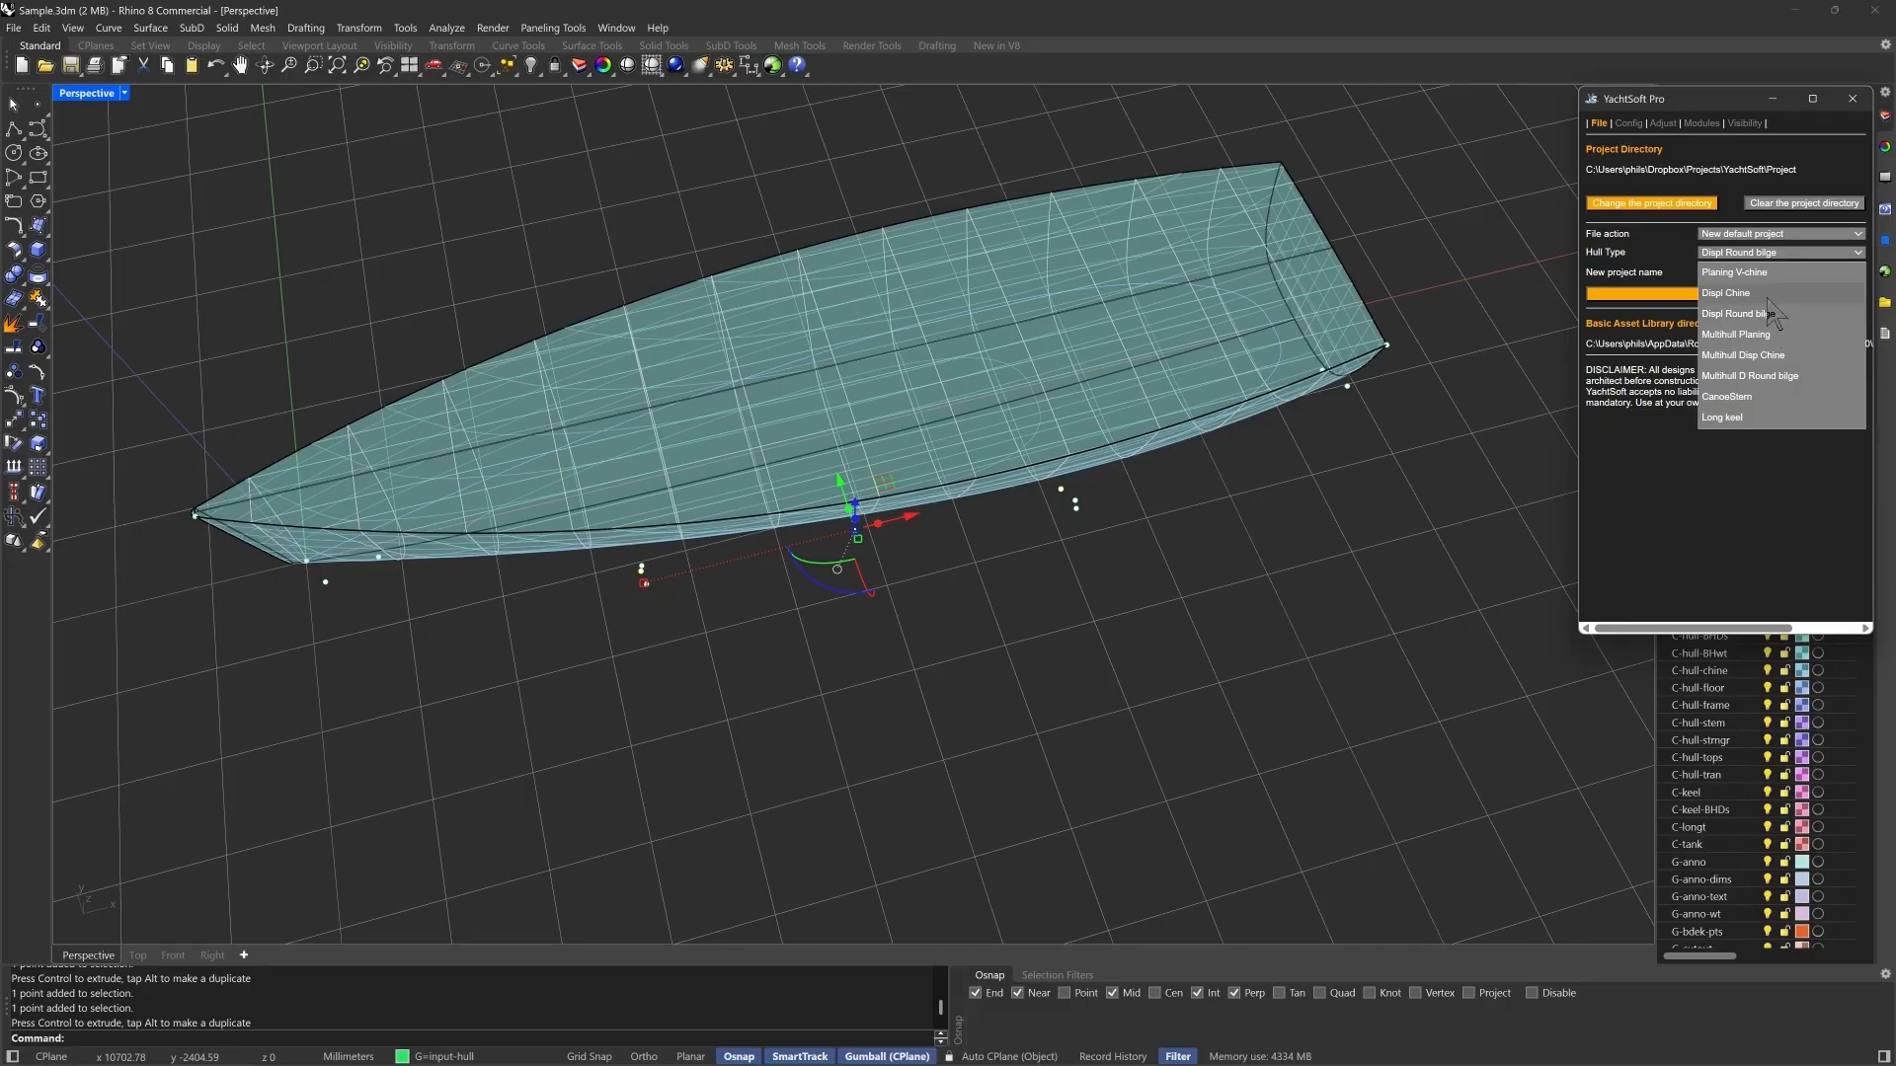
pyautogui.click(1767, 296)
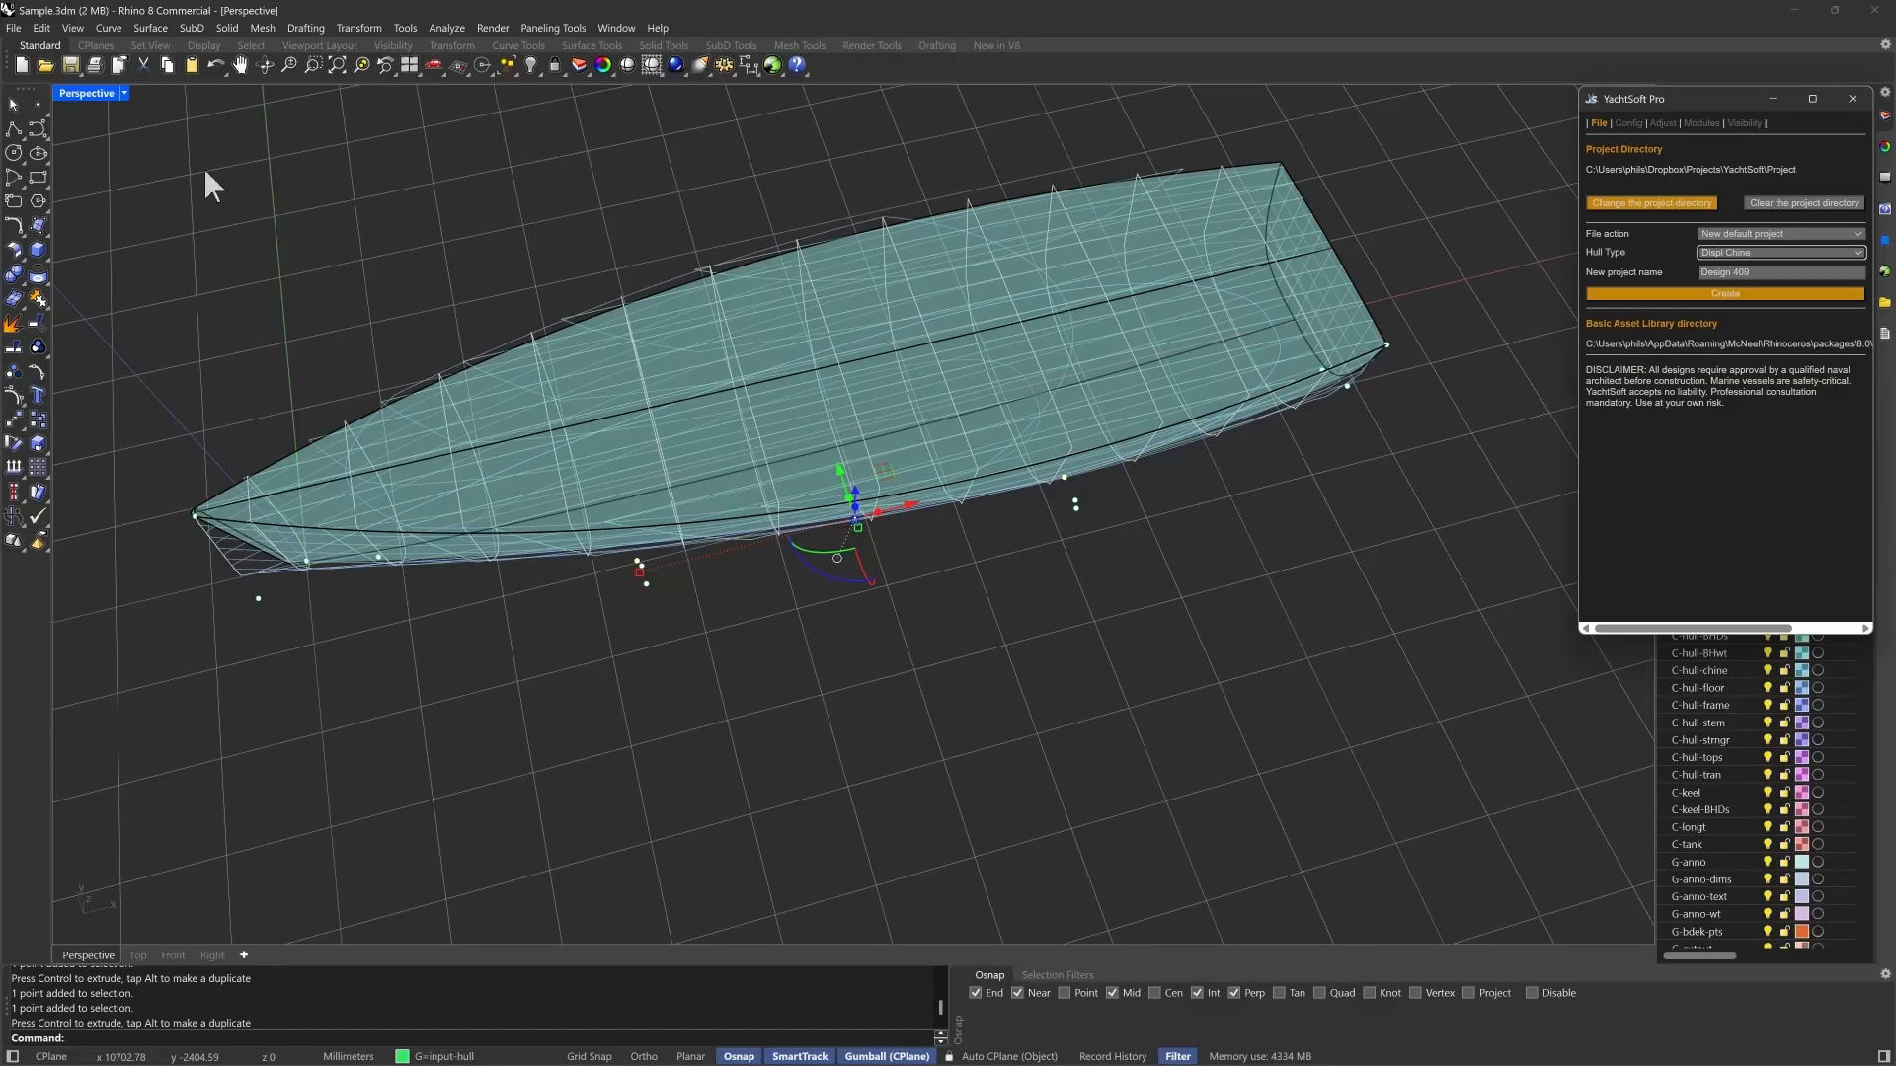
pyautogui.click(13, 29)
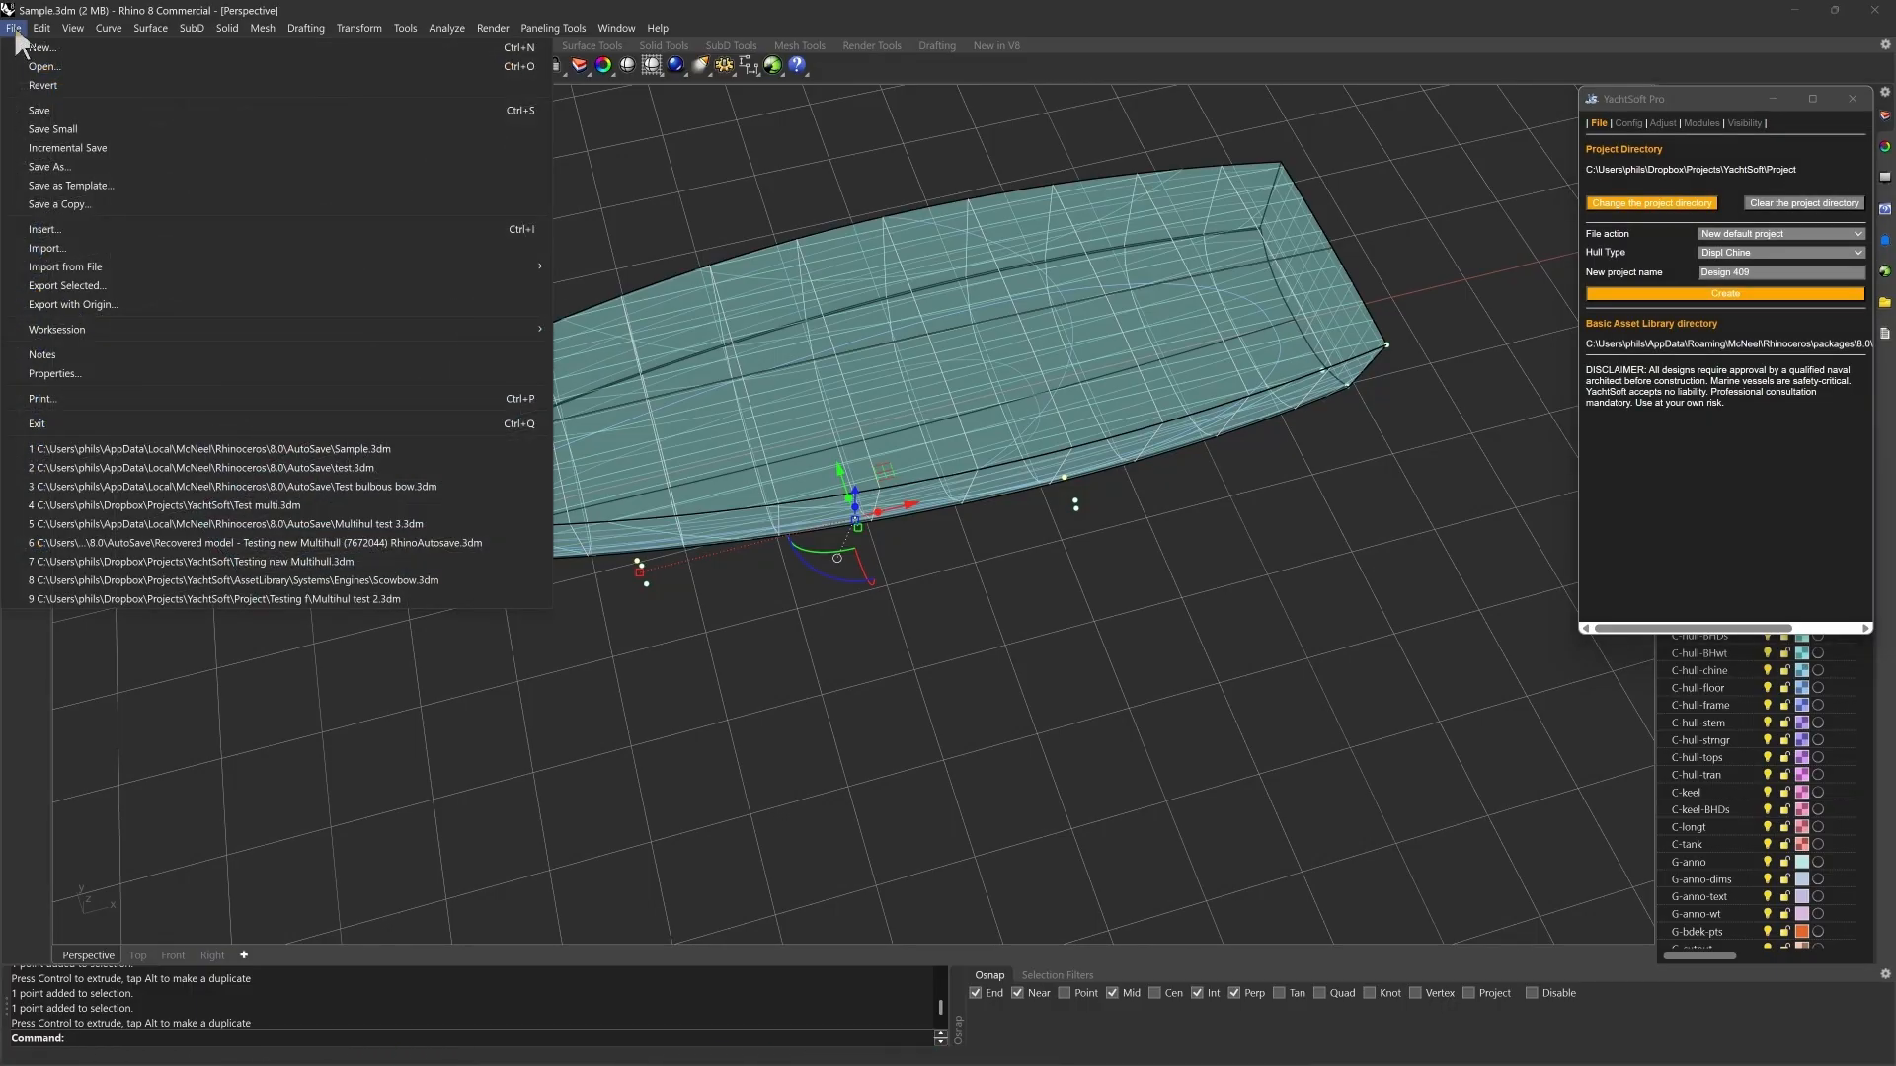
pyautogui.click(45, 86)
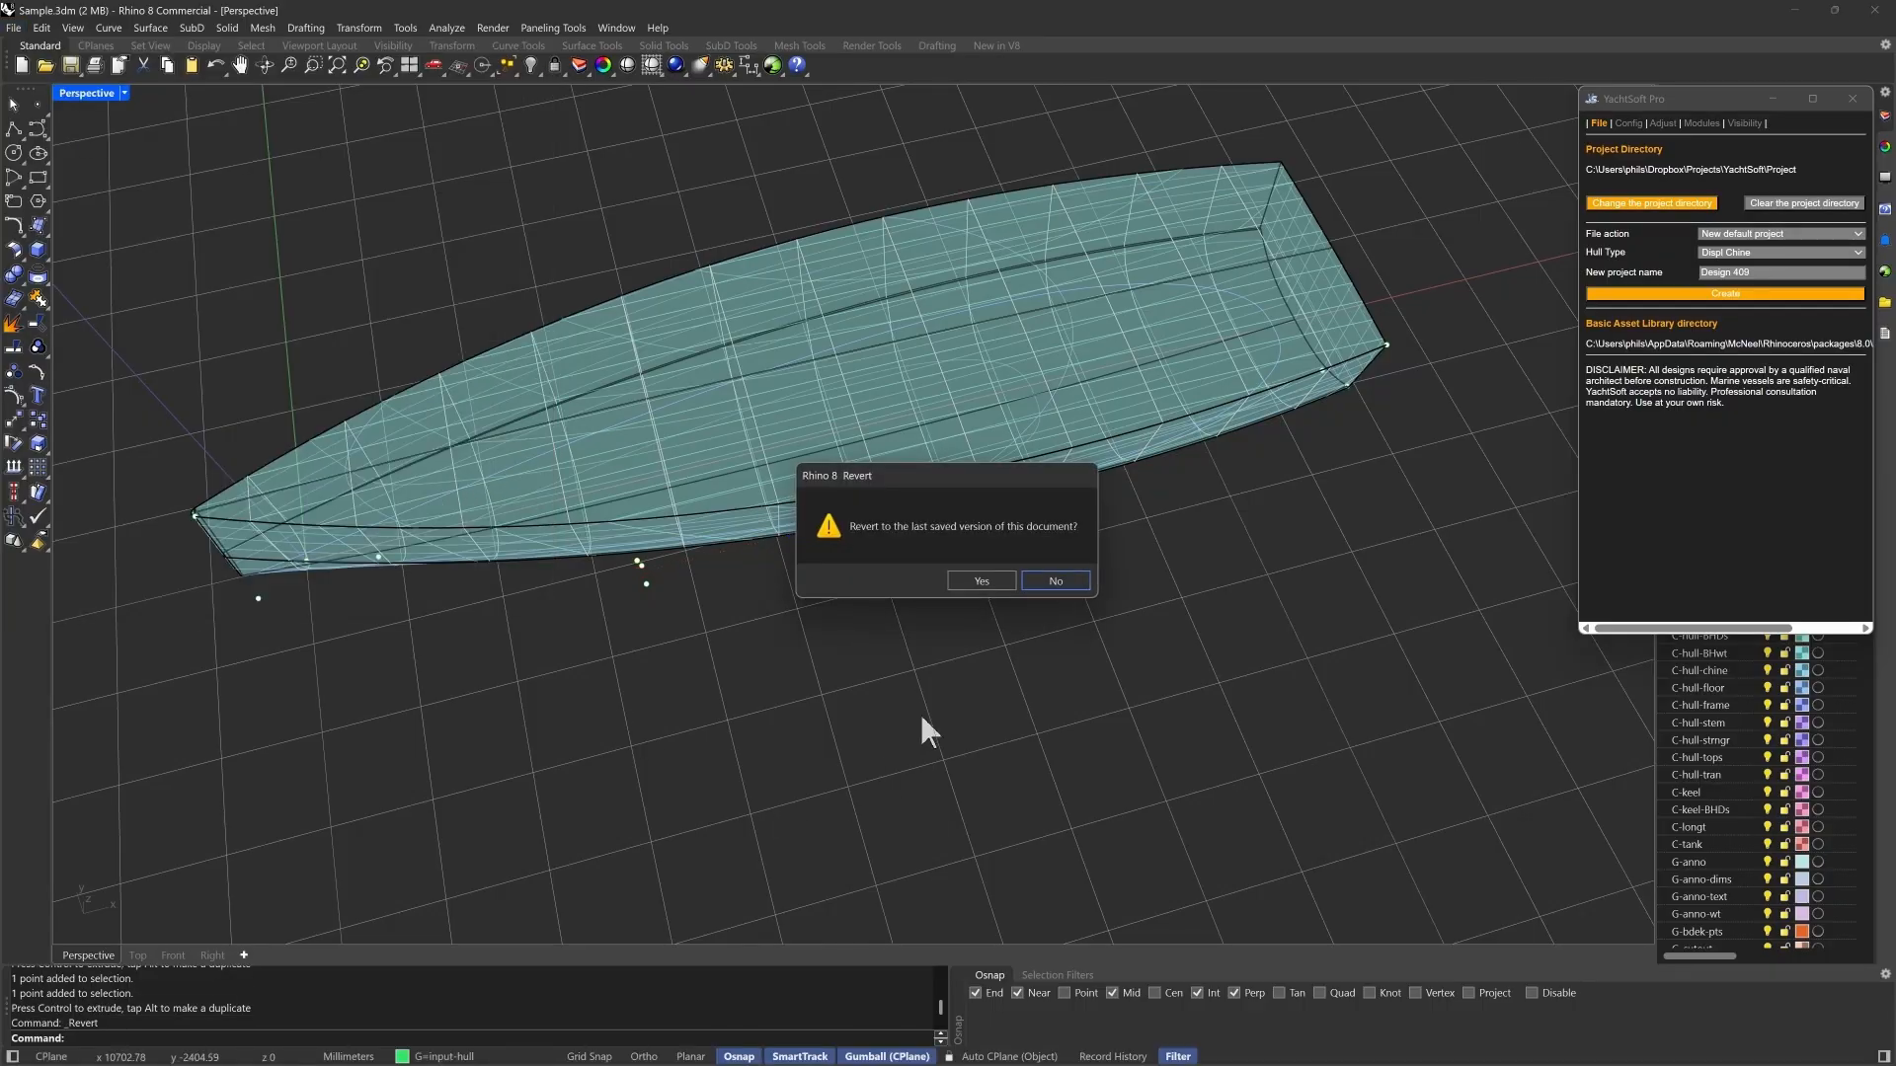
pyautogui.click(988, 581)
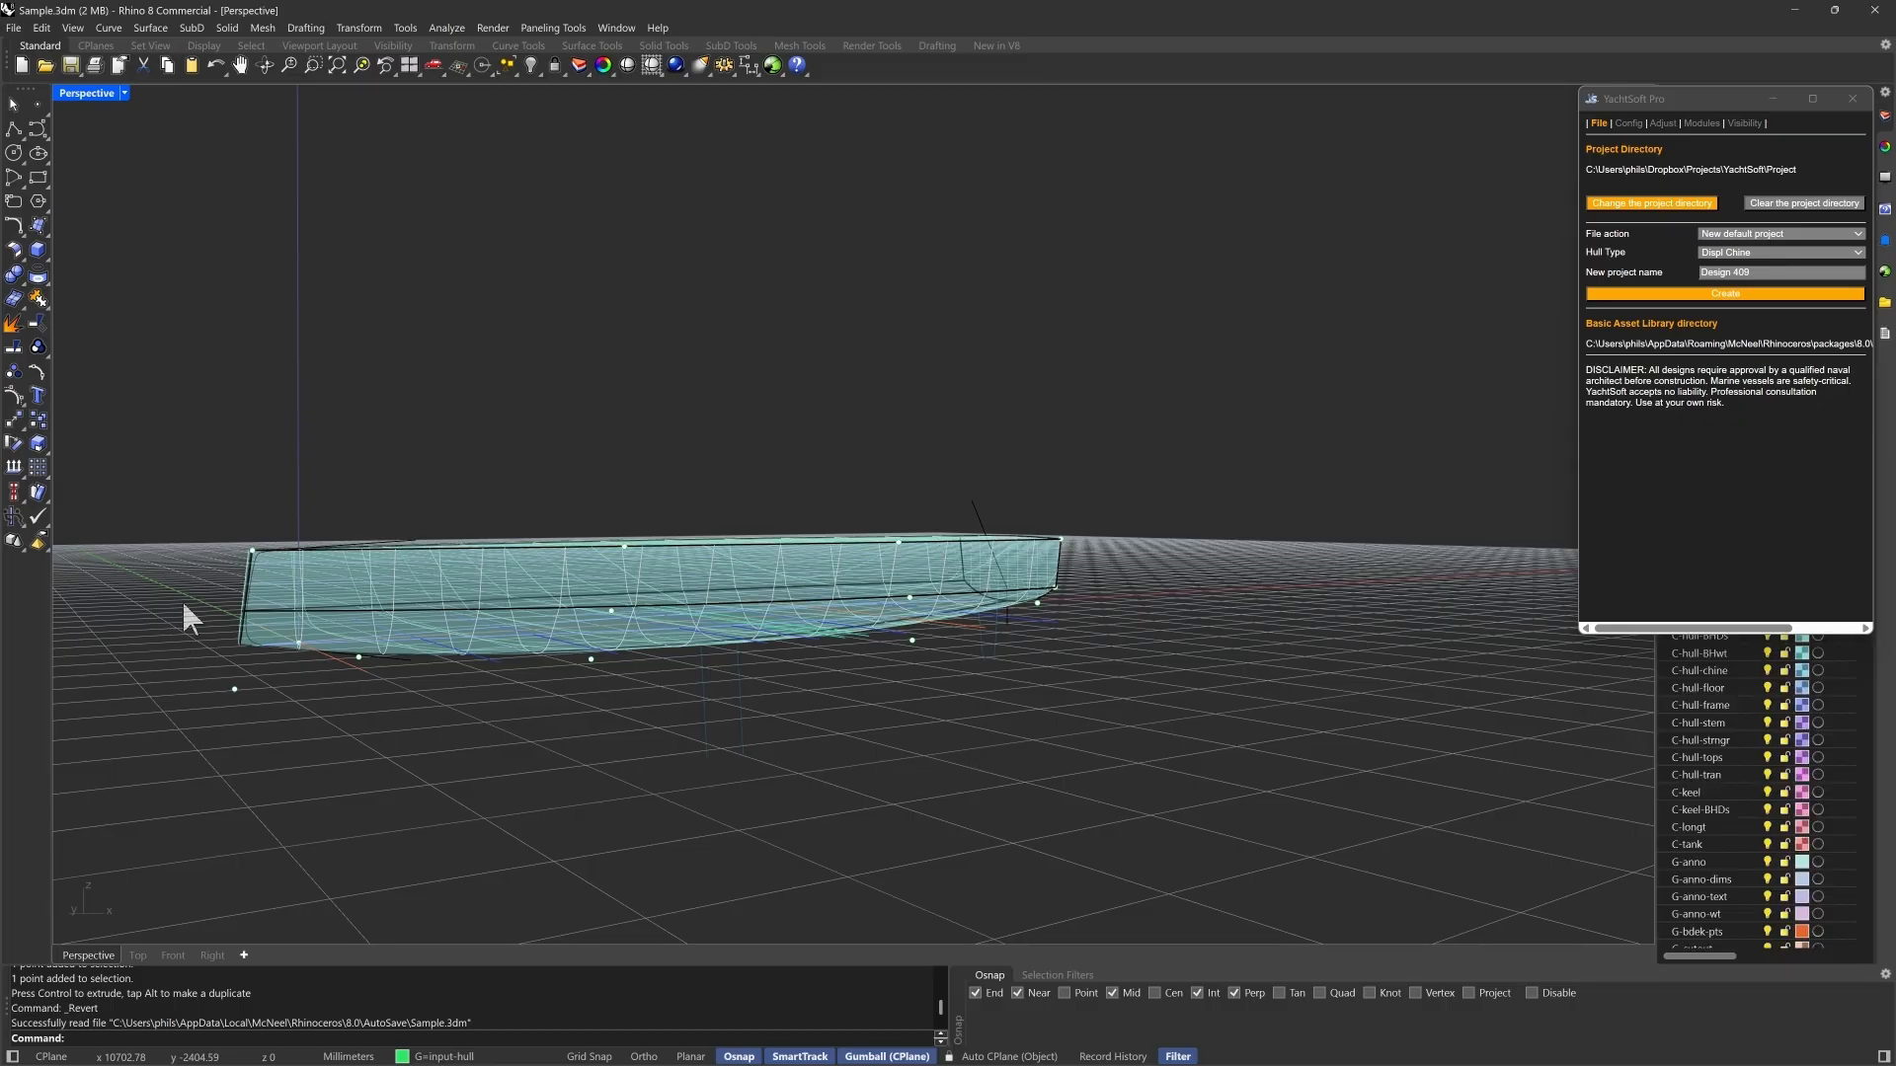
# - Trim the bow by assigning the rounded open curve at the stem as the bow profile curve
pyautogui.moveTo(182, 600); pyautogui.dragTo(186, 720, button='right')
pyautogui.scroll(4, 282, 527)
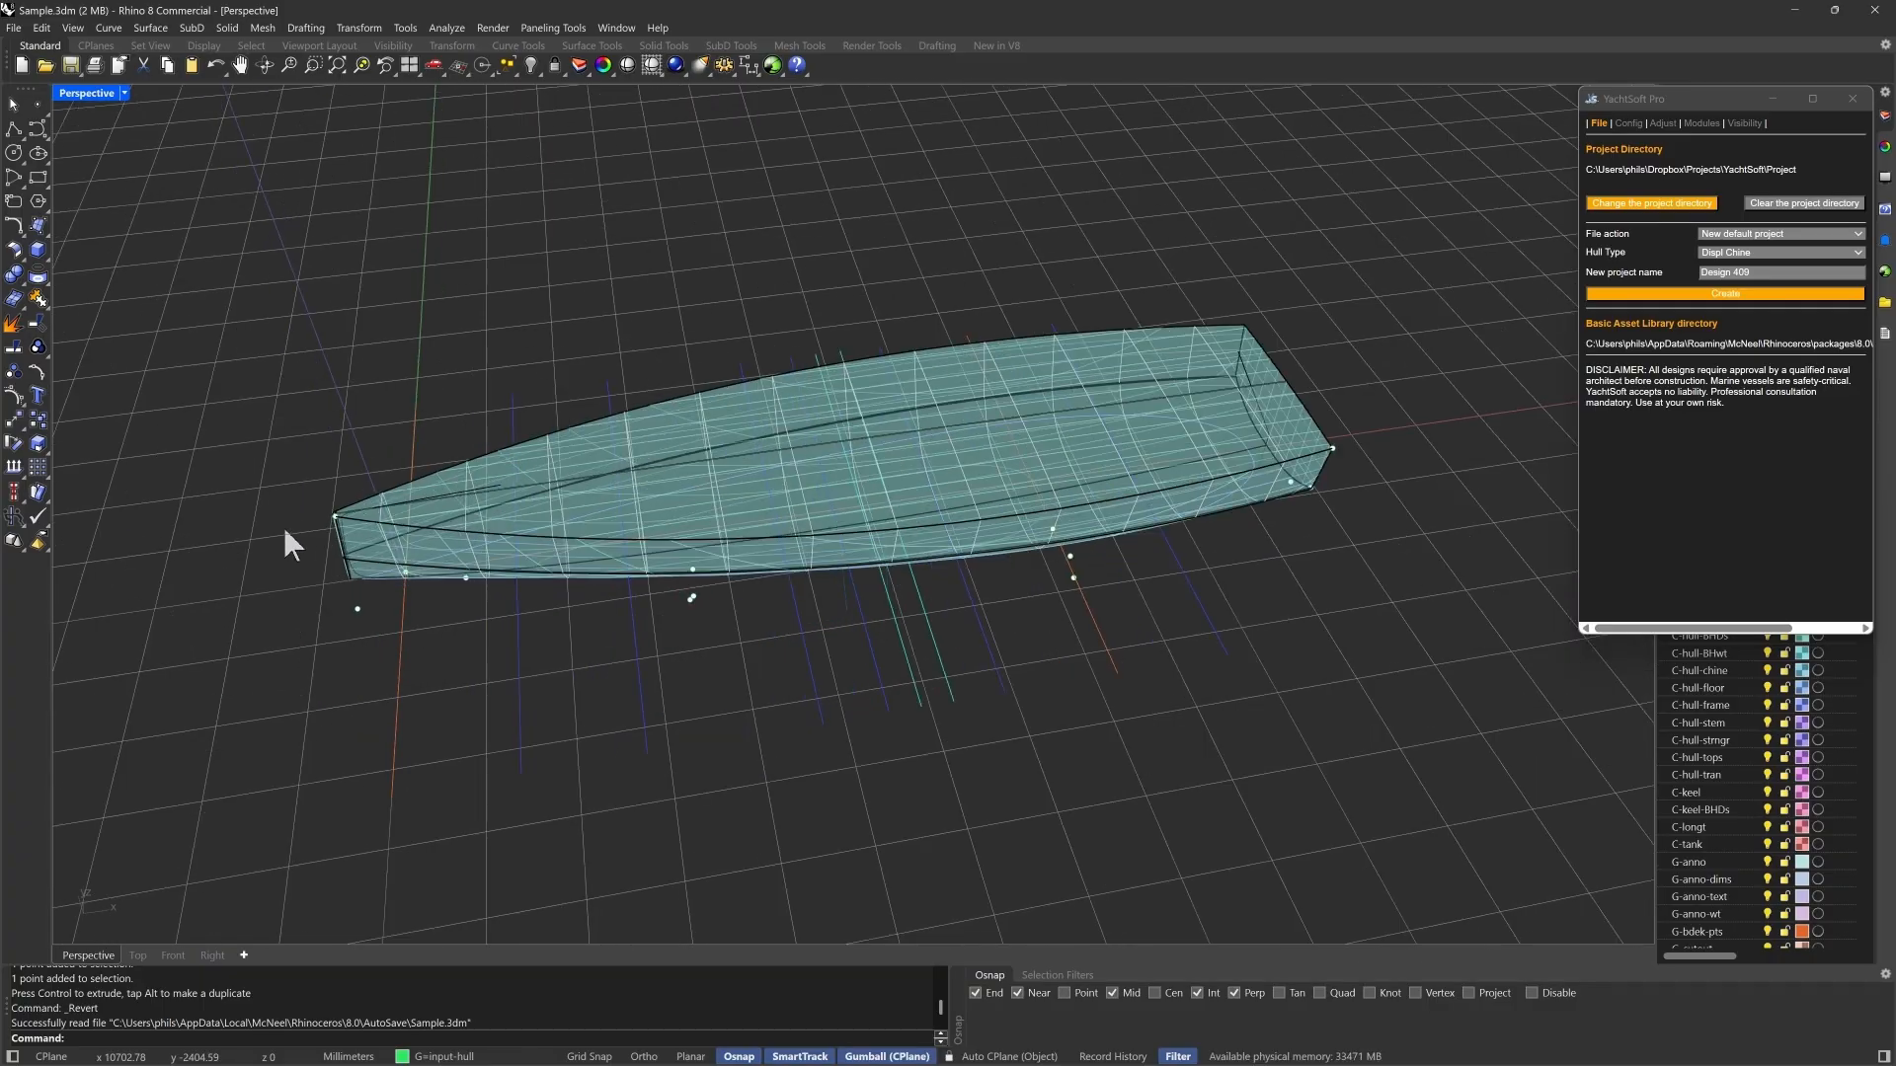
pyautogui.scroll(5, 341, 566)
pyautogui.moveTo(484, 707); pyautogui.dragTo(488, 672, button='right')
pyautogui.click(587, 440)
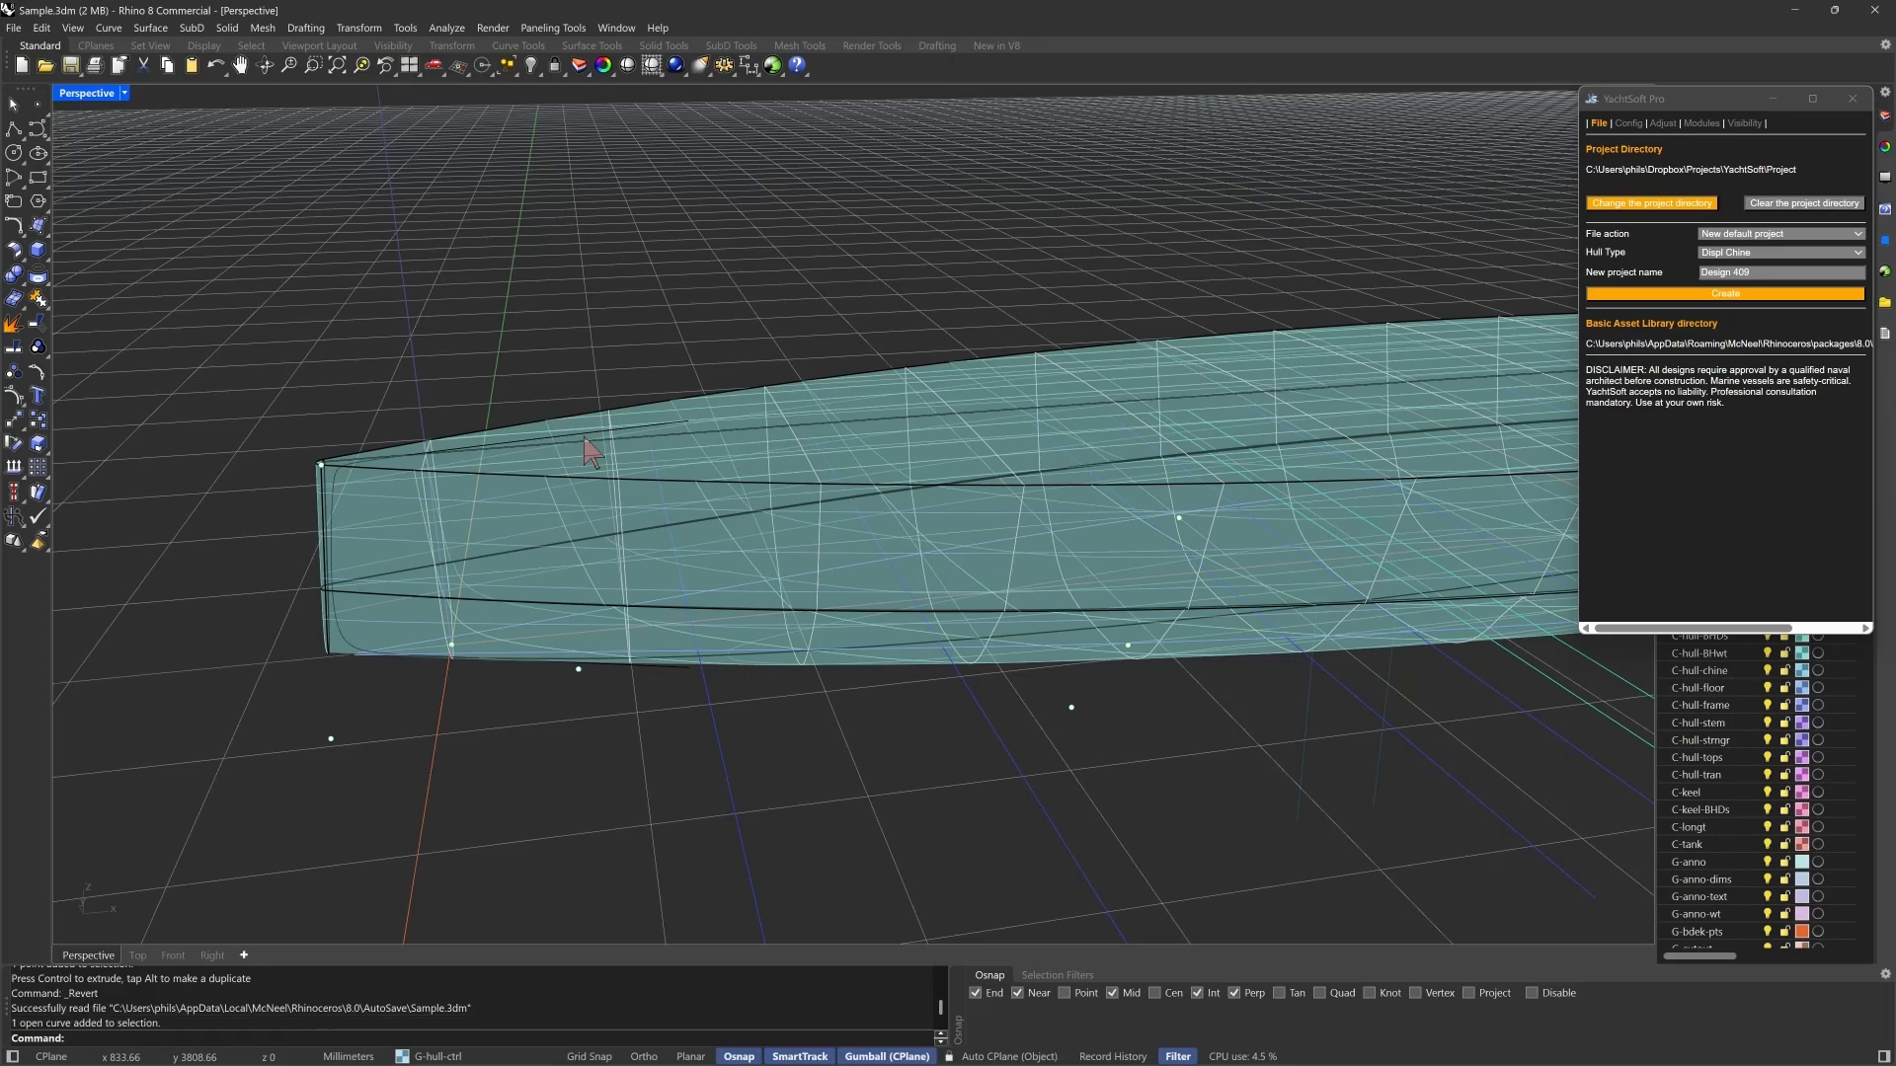
pyautogui.moveTo(253, 648); pyautogui.dragTo(288, 615, button='right')
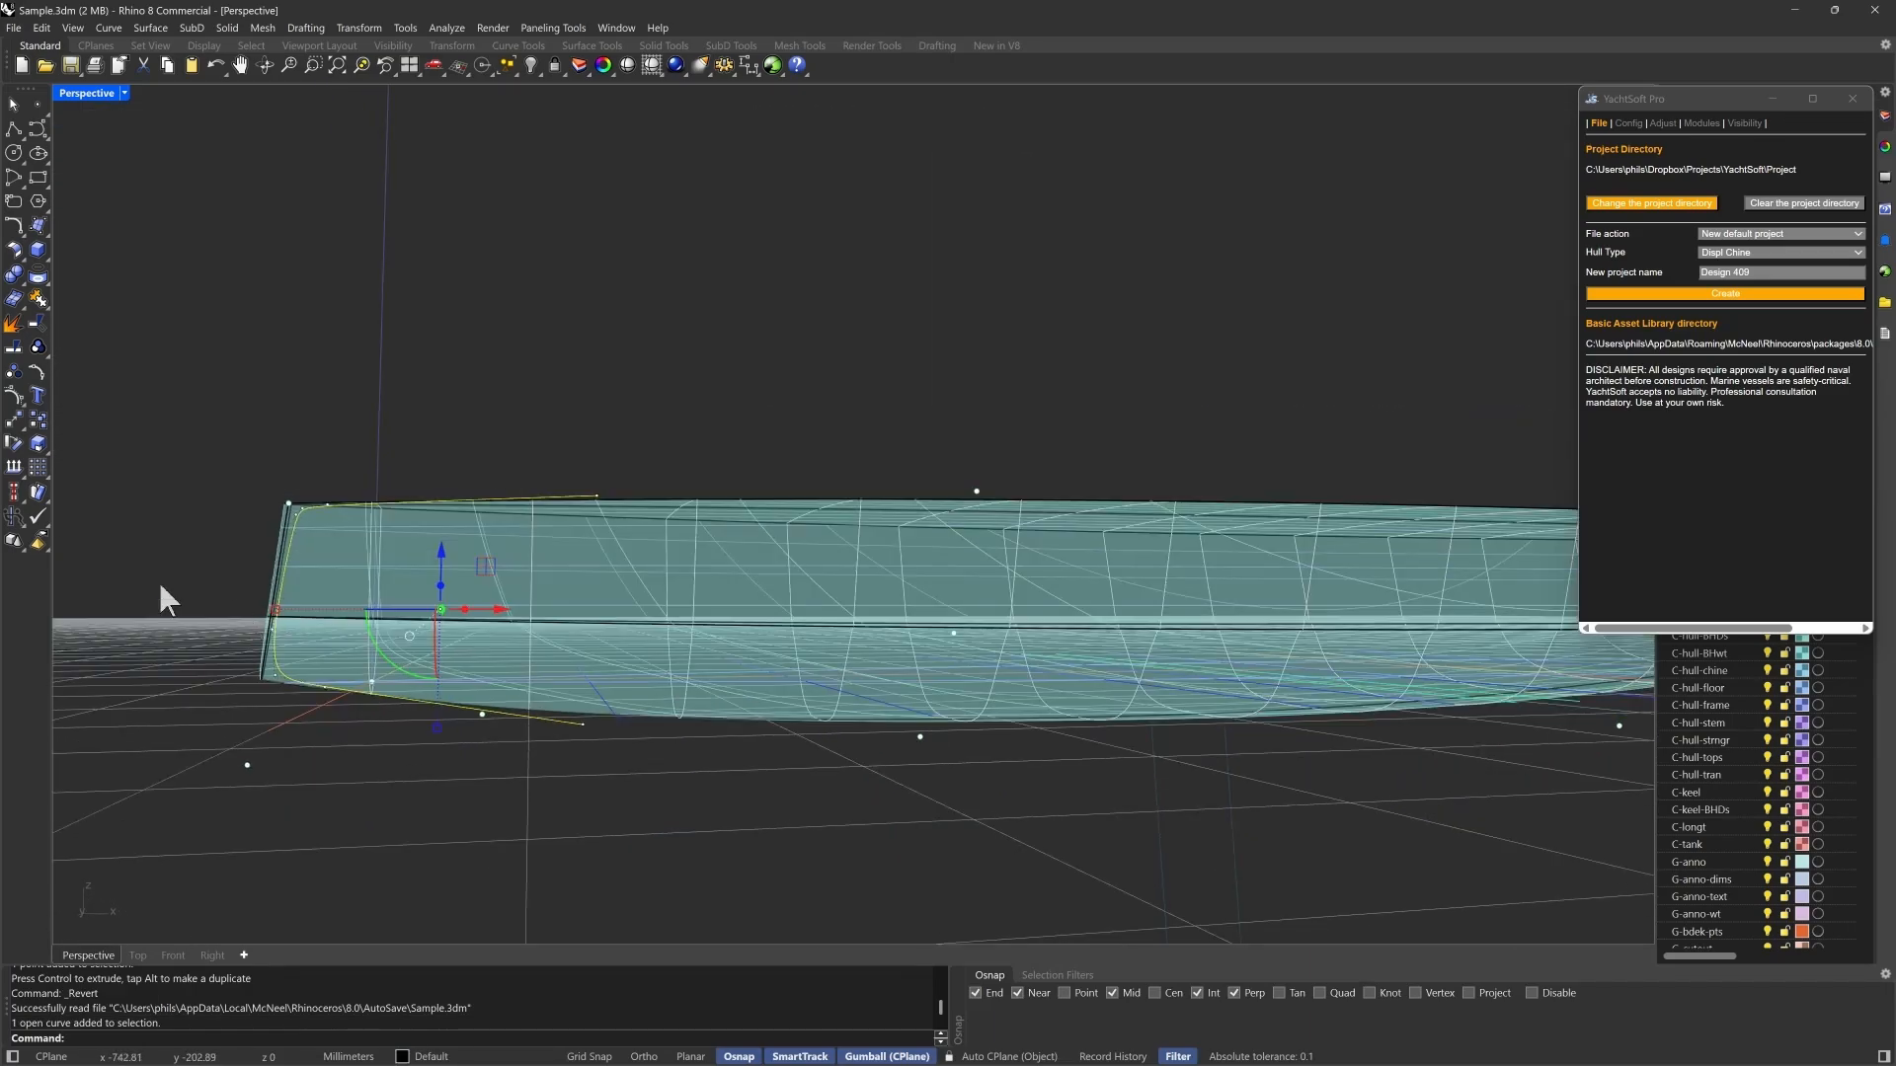
pyautogui.click(1663, 123)
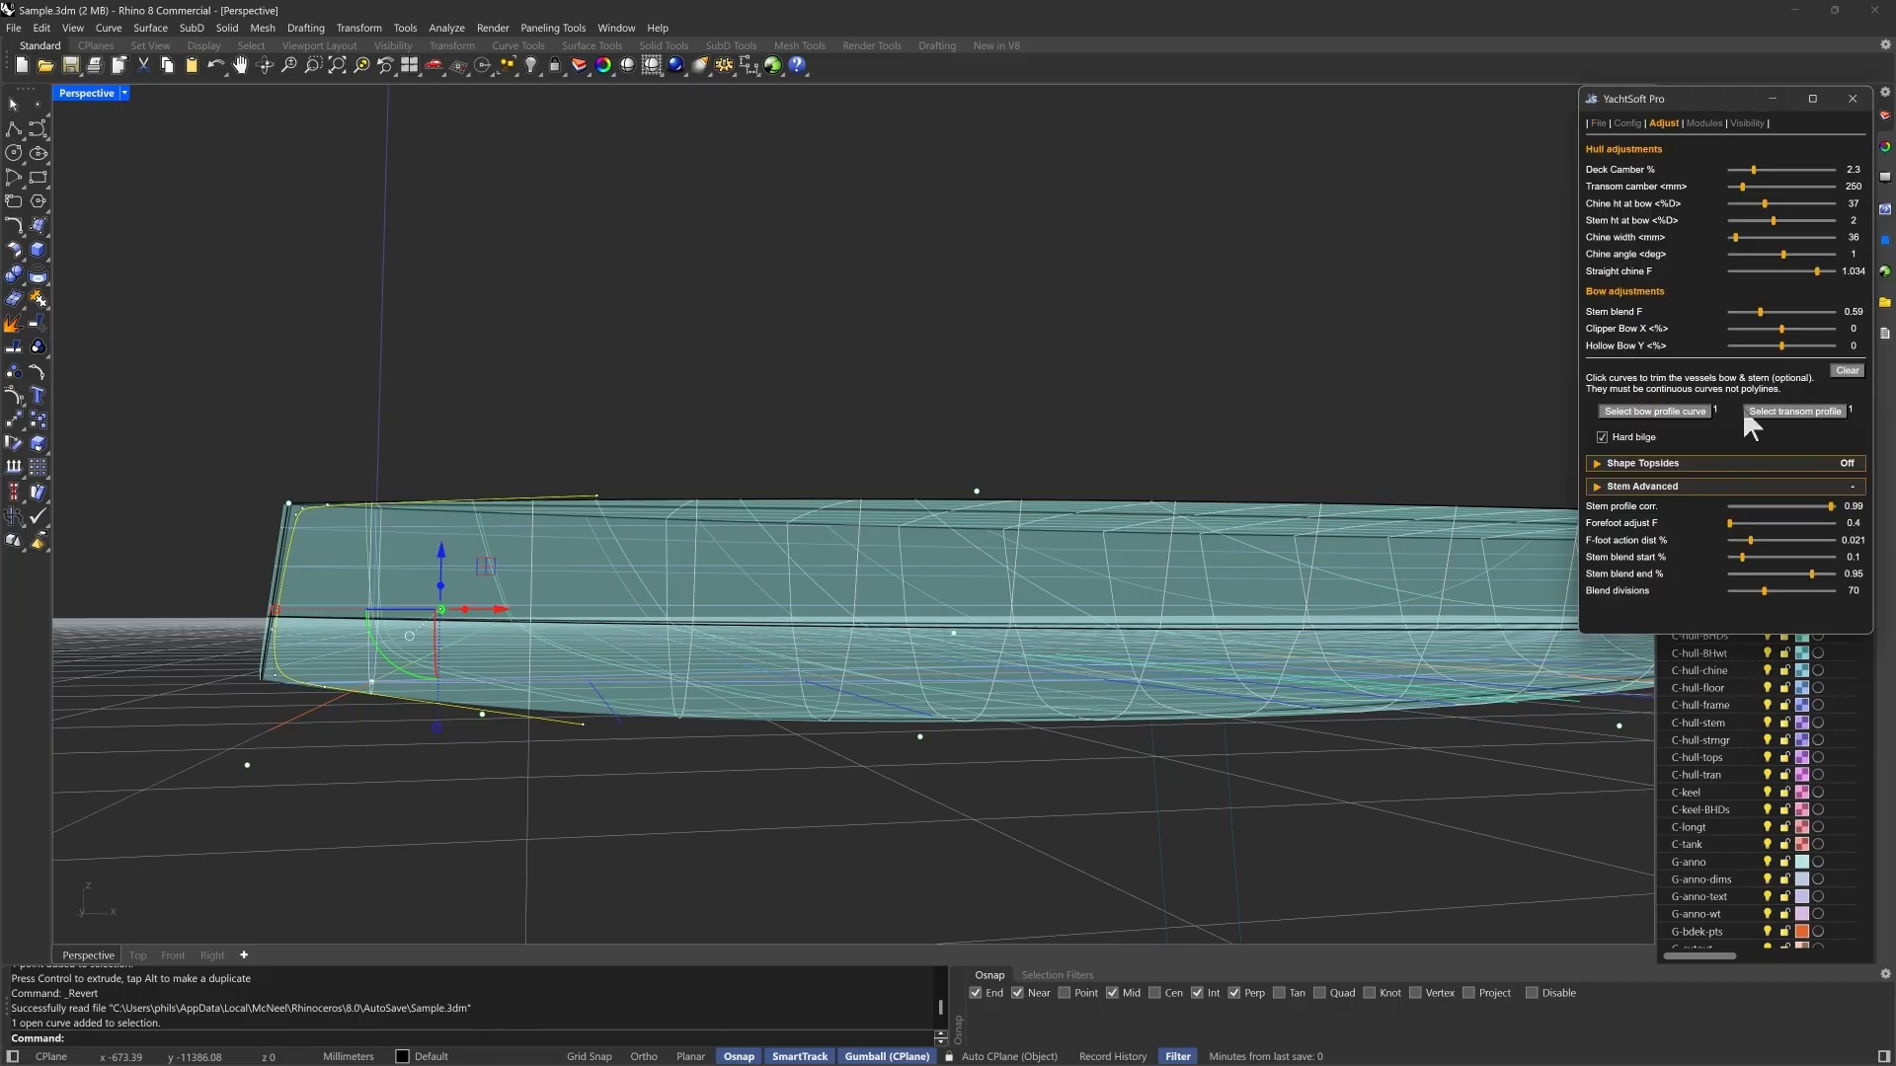
pyautogui.click(1669, 411)
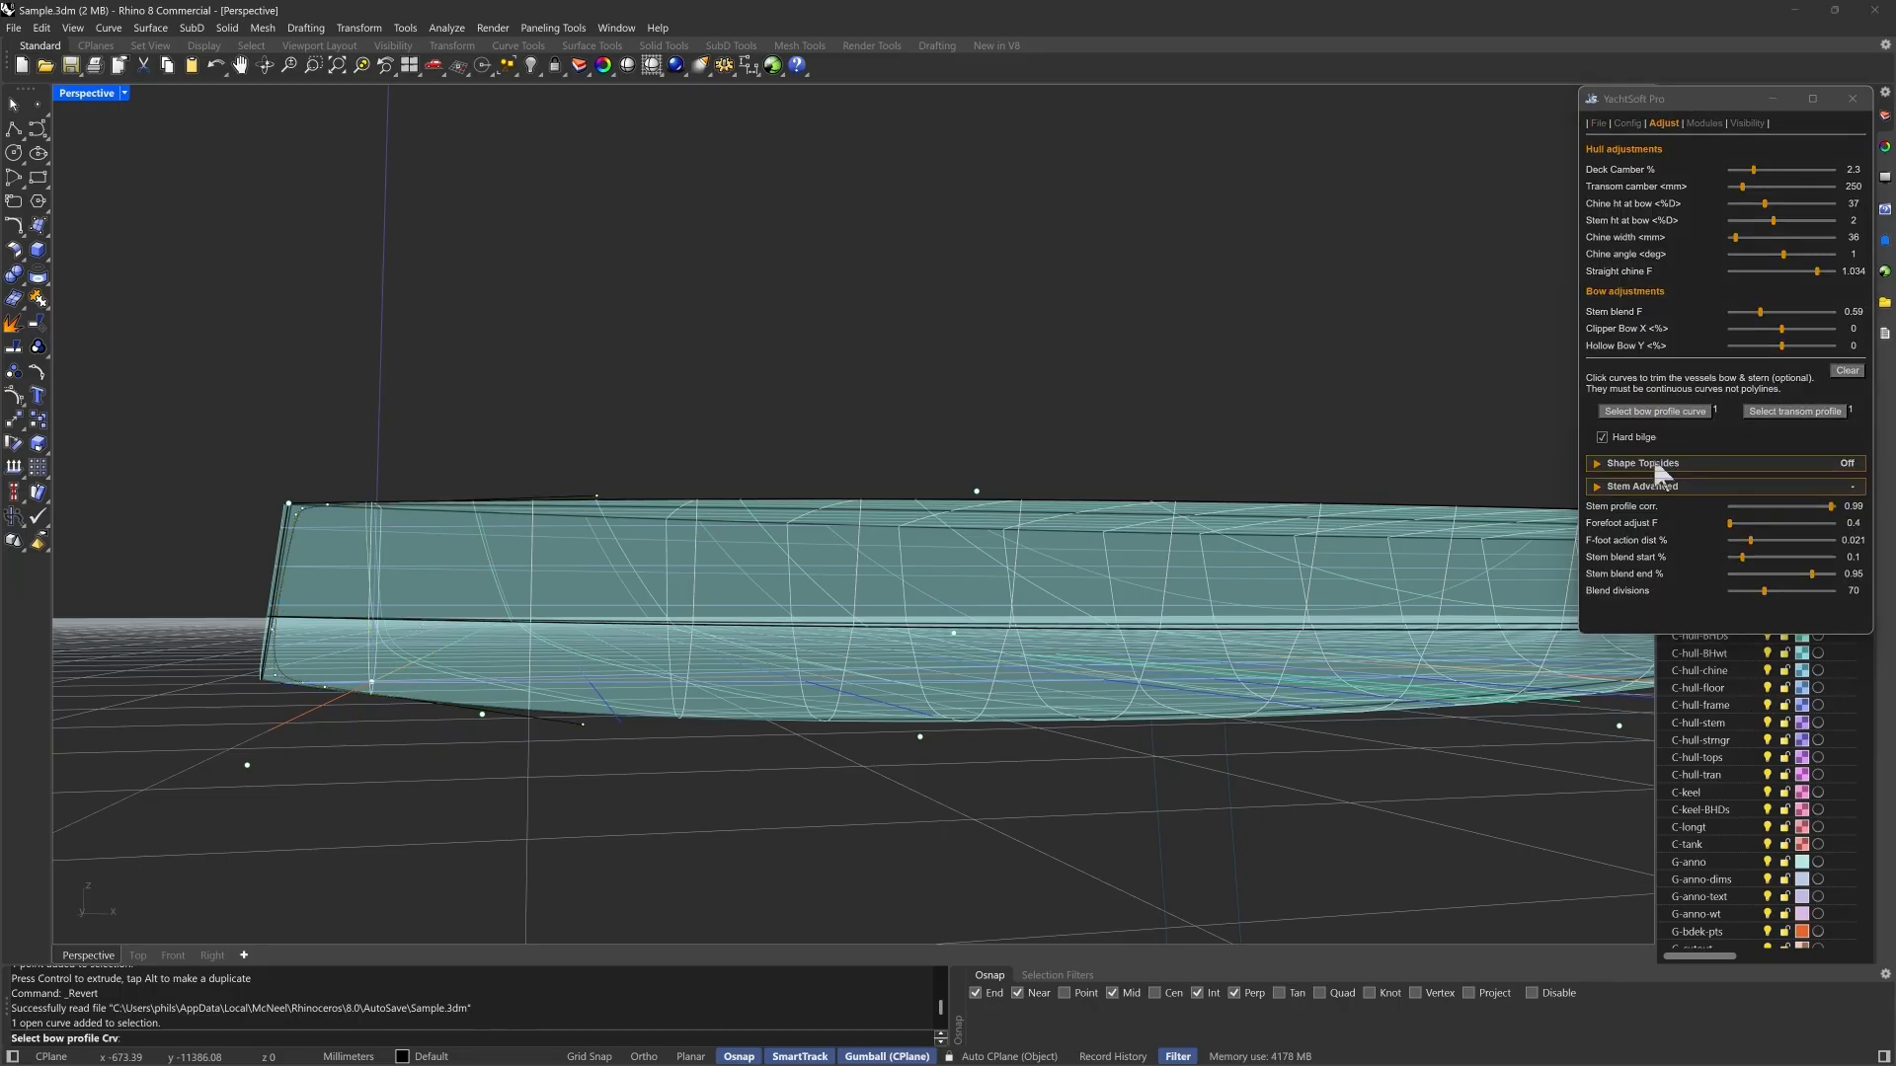
pyautogui.click(497, 504)
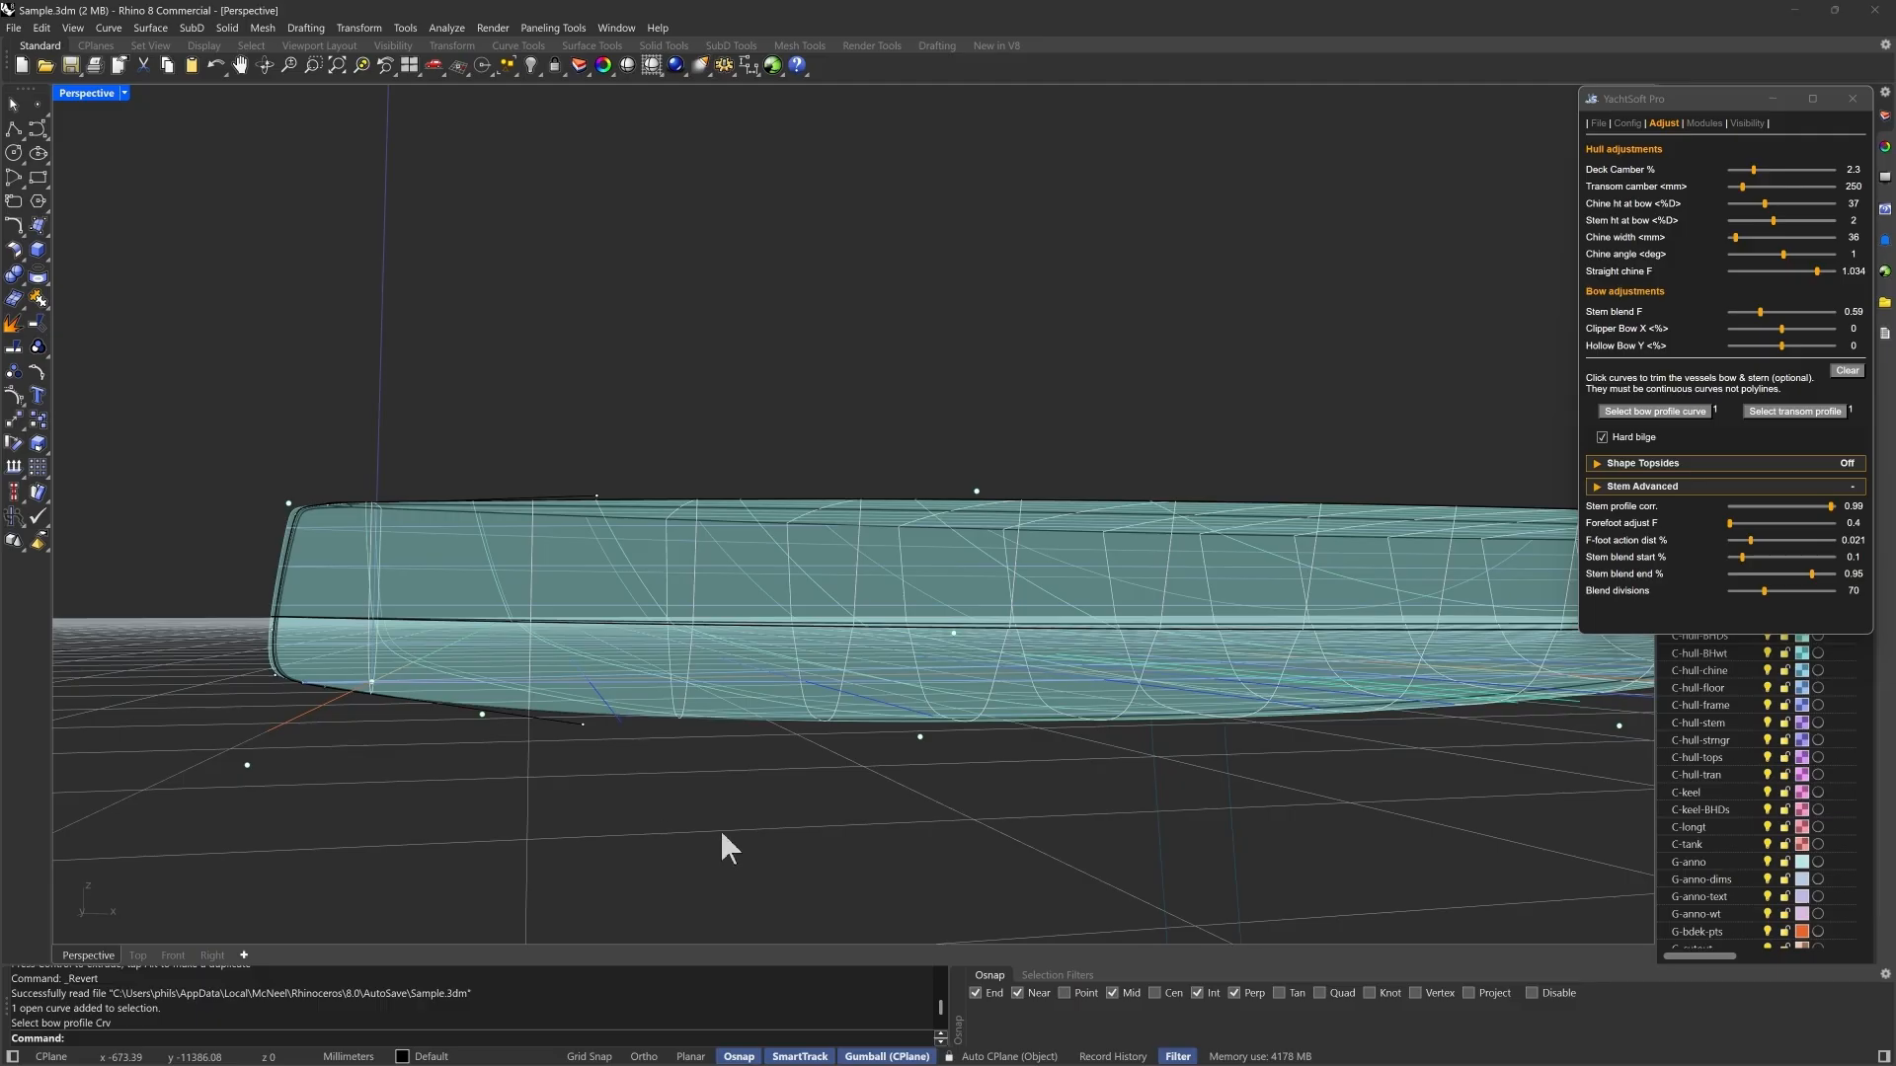
pyautogui.click(551, 720)
# - Trim the stern by assigning the slanted open curve at the aft end as the transom profile
pyautogui.scroll(-6, 237, 787)
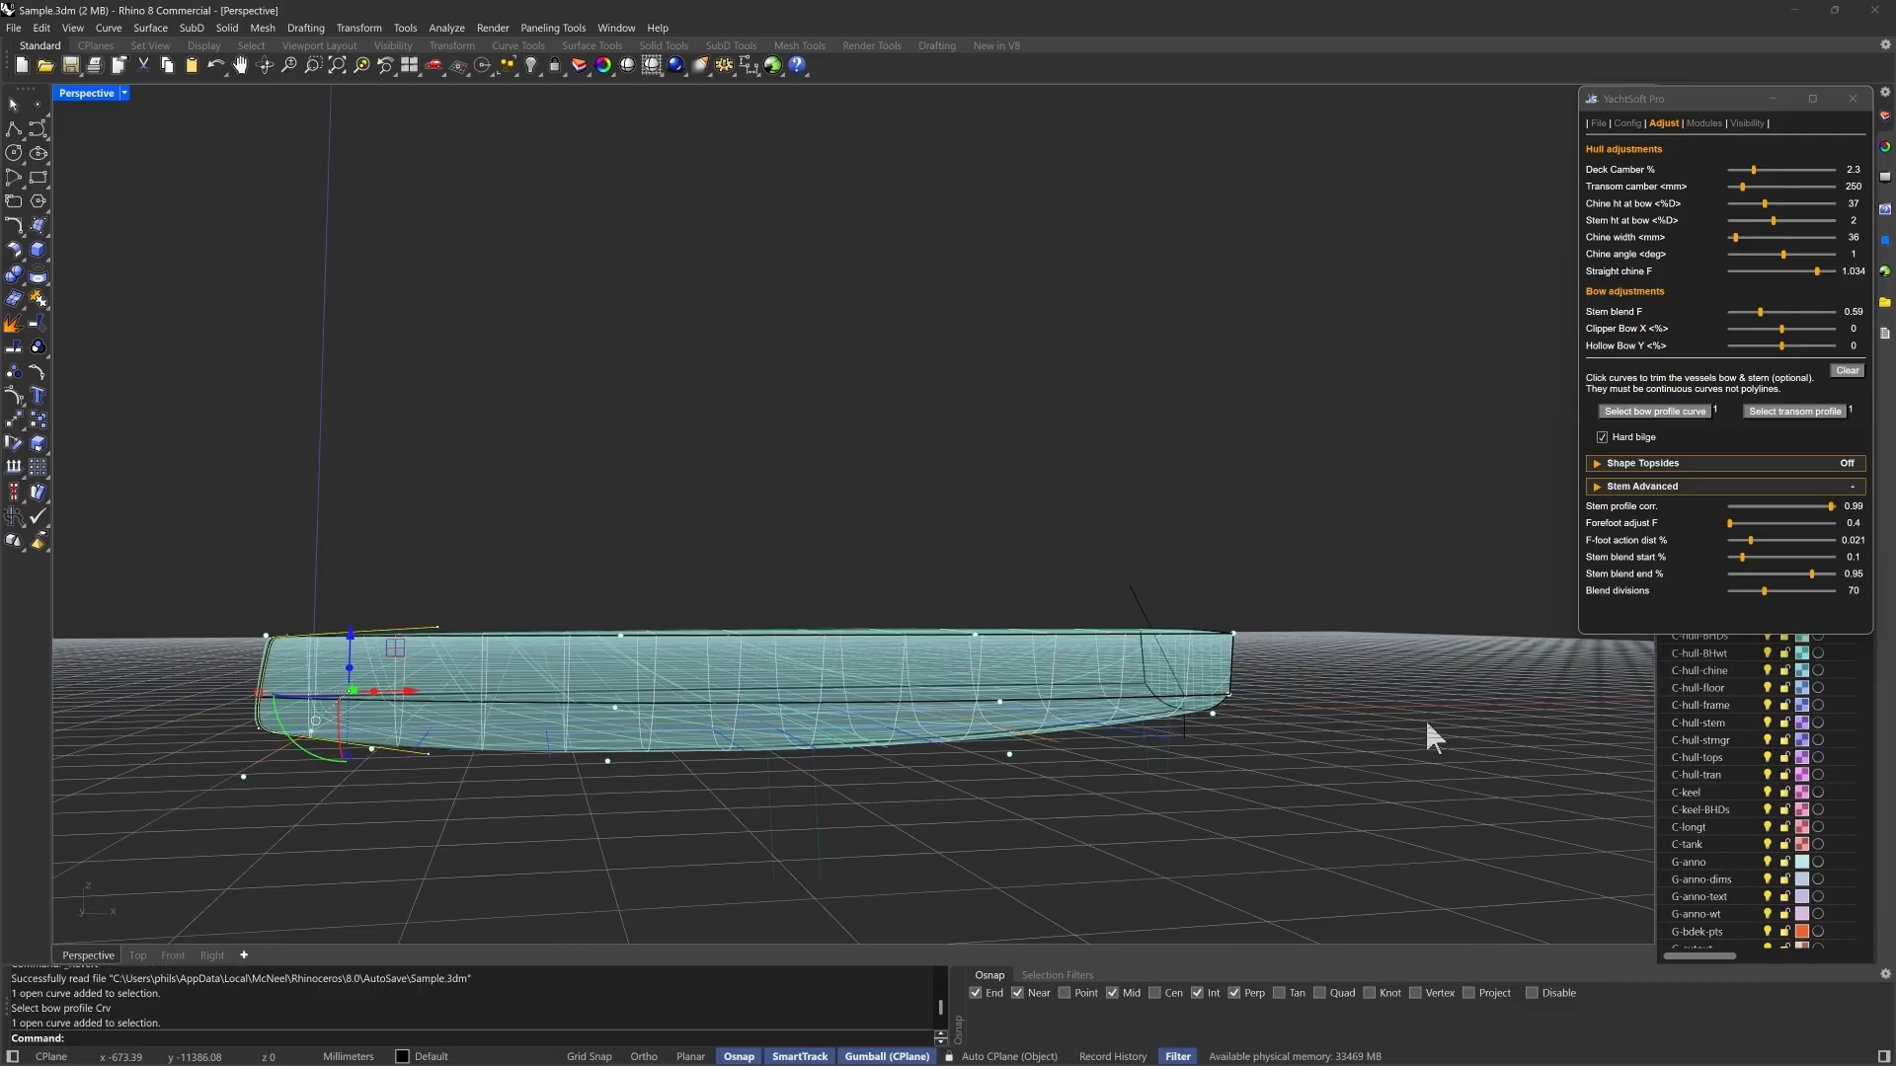
pyautogui.scroll(5, 1427, 725)
pyautogui.click(1114, 536)
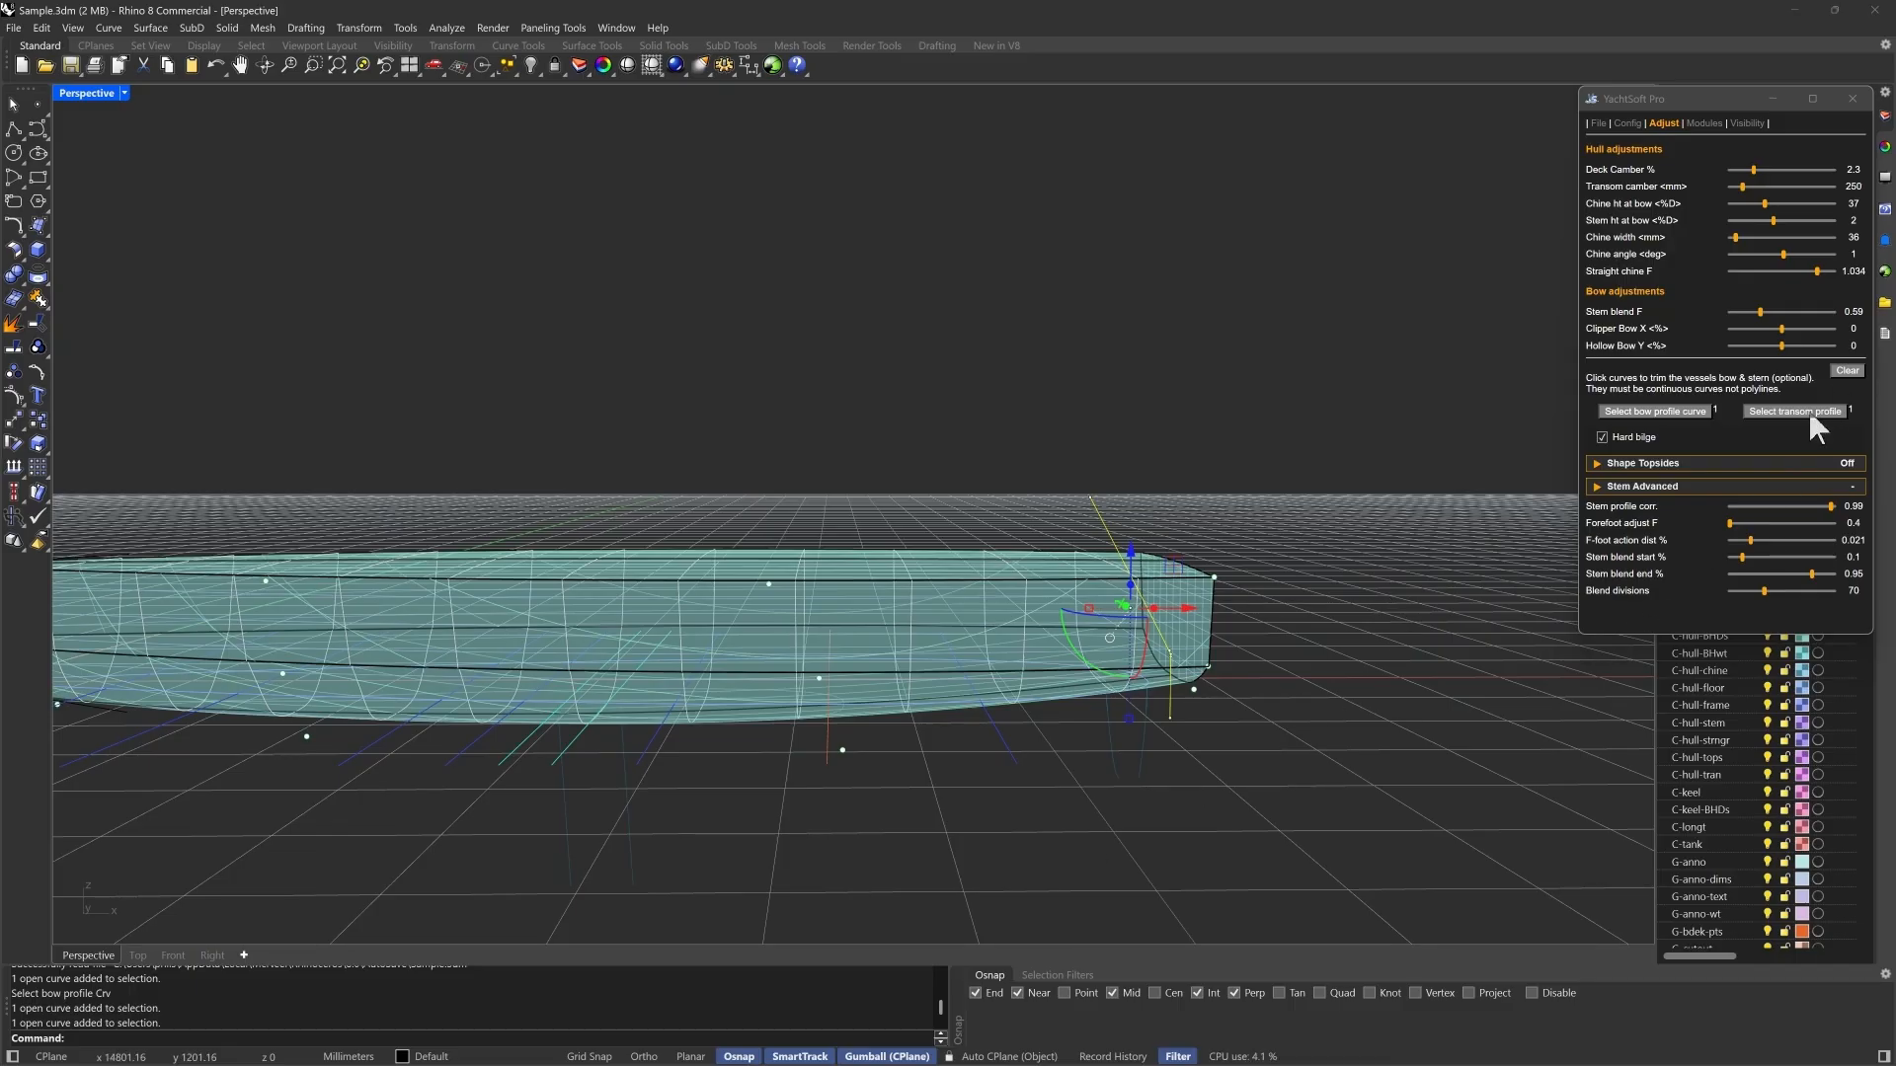
pyautogui.click(1809, 411)
pyautogui.click(1105, 525)
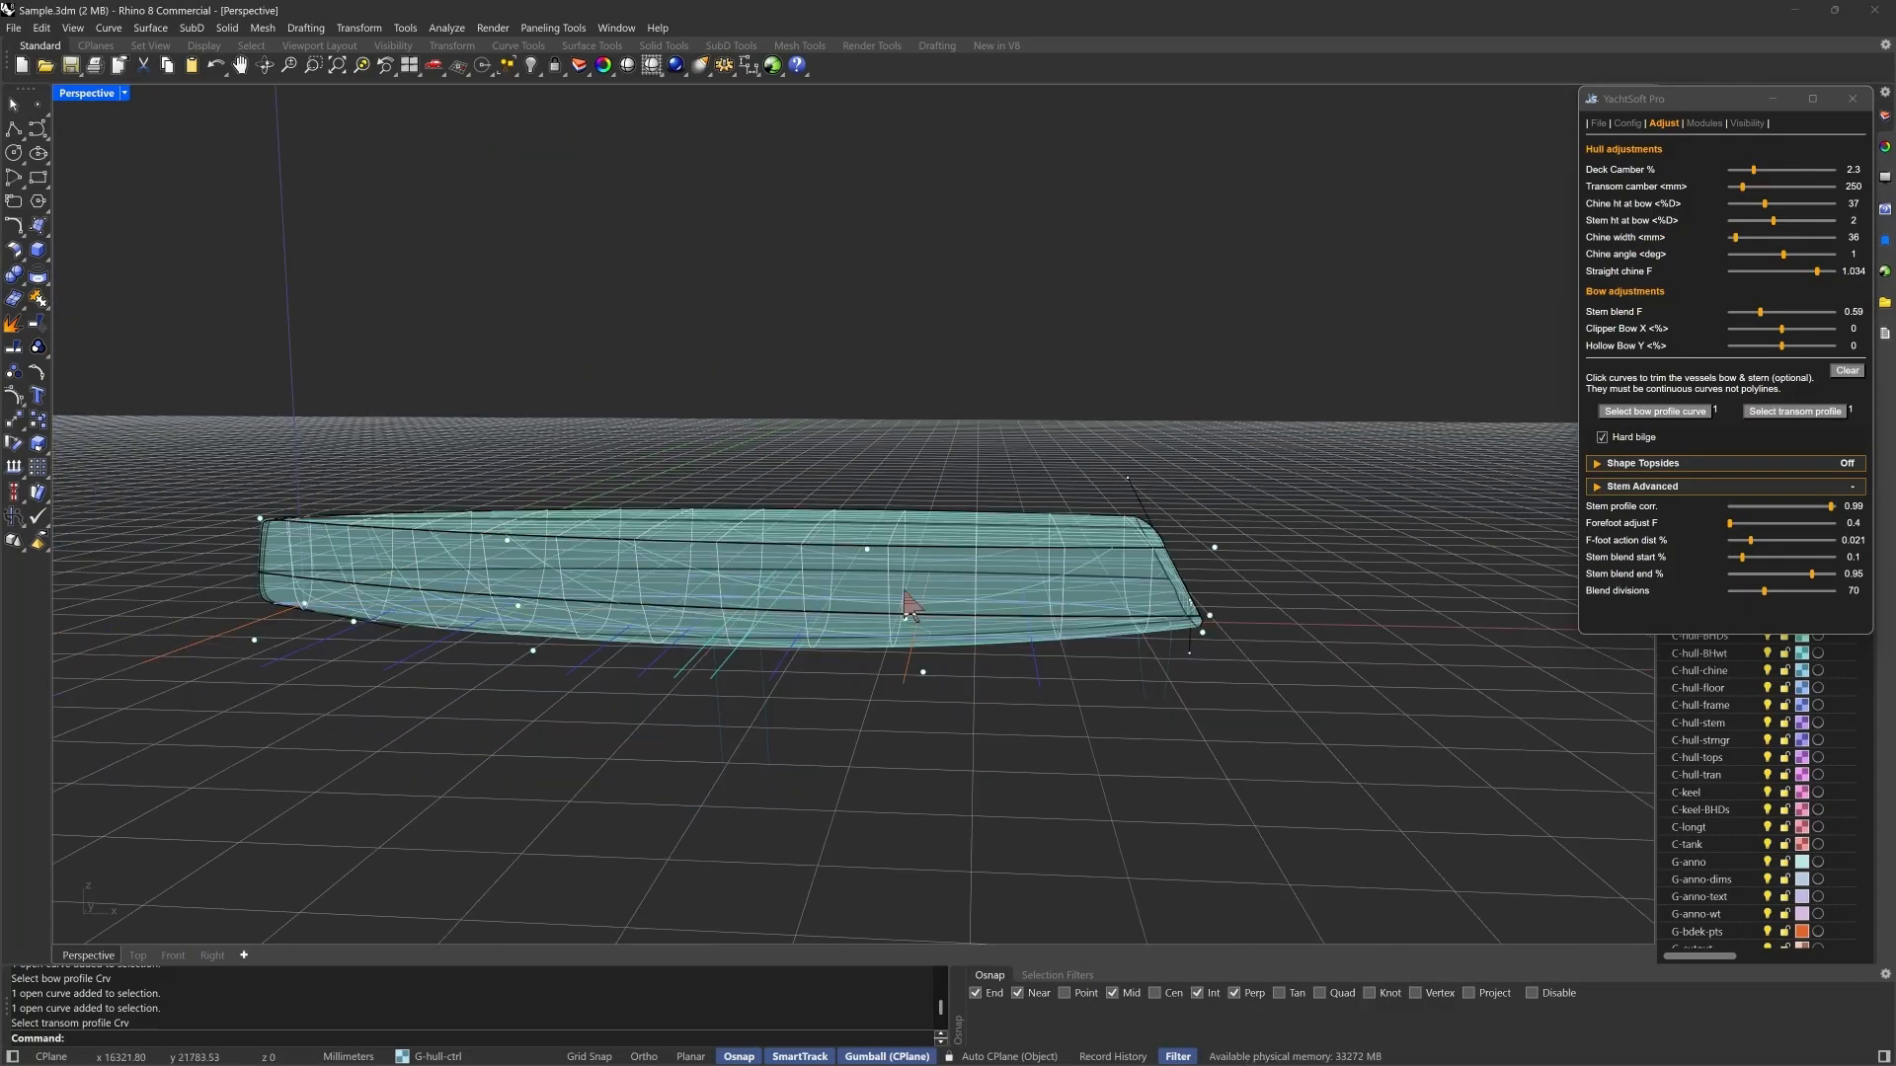
# - Set the hull's chine width to 74 mm
pyautogui.moveTo(906, 594); pyautogui.dragTo(902, 560, button='right')
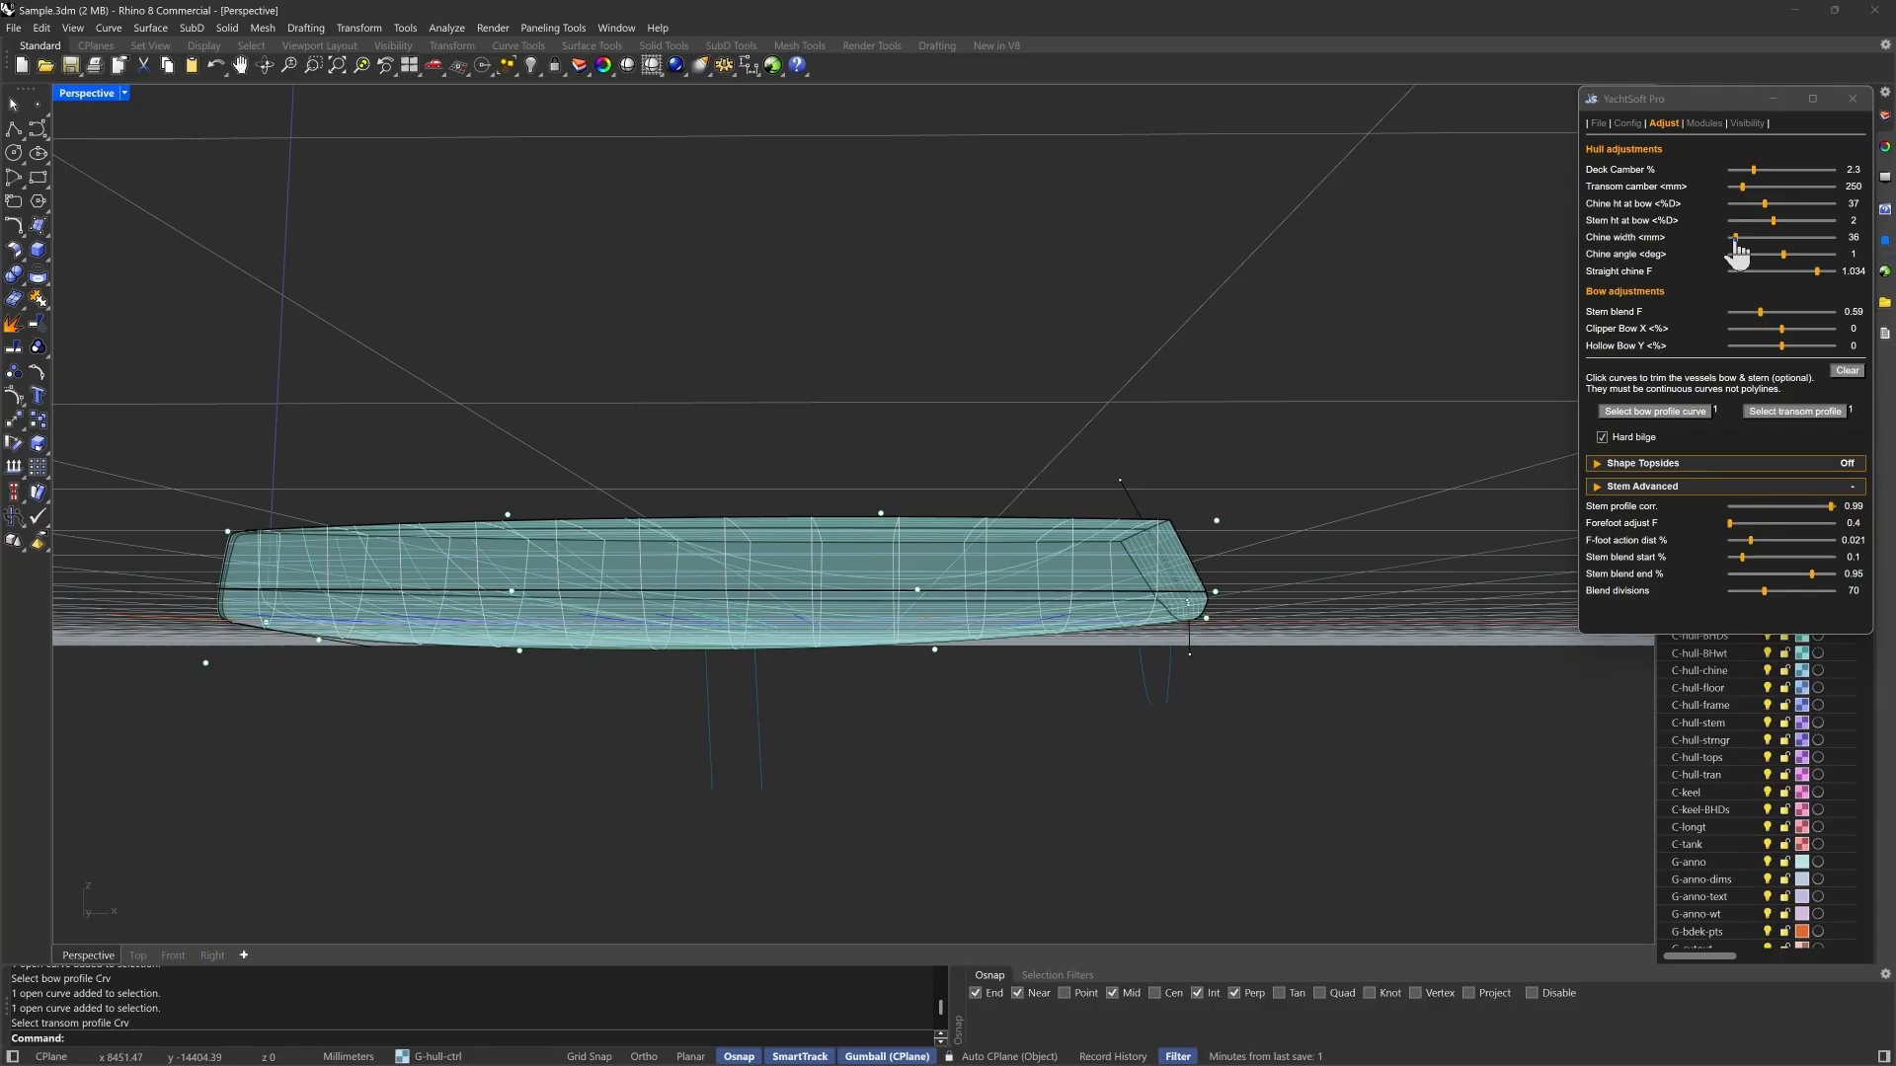
pyautogui.moveTo(1735, 239); pyautogui.dragTo(1743, 239)
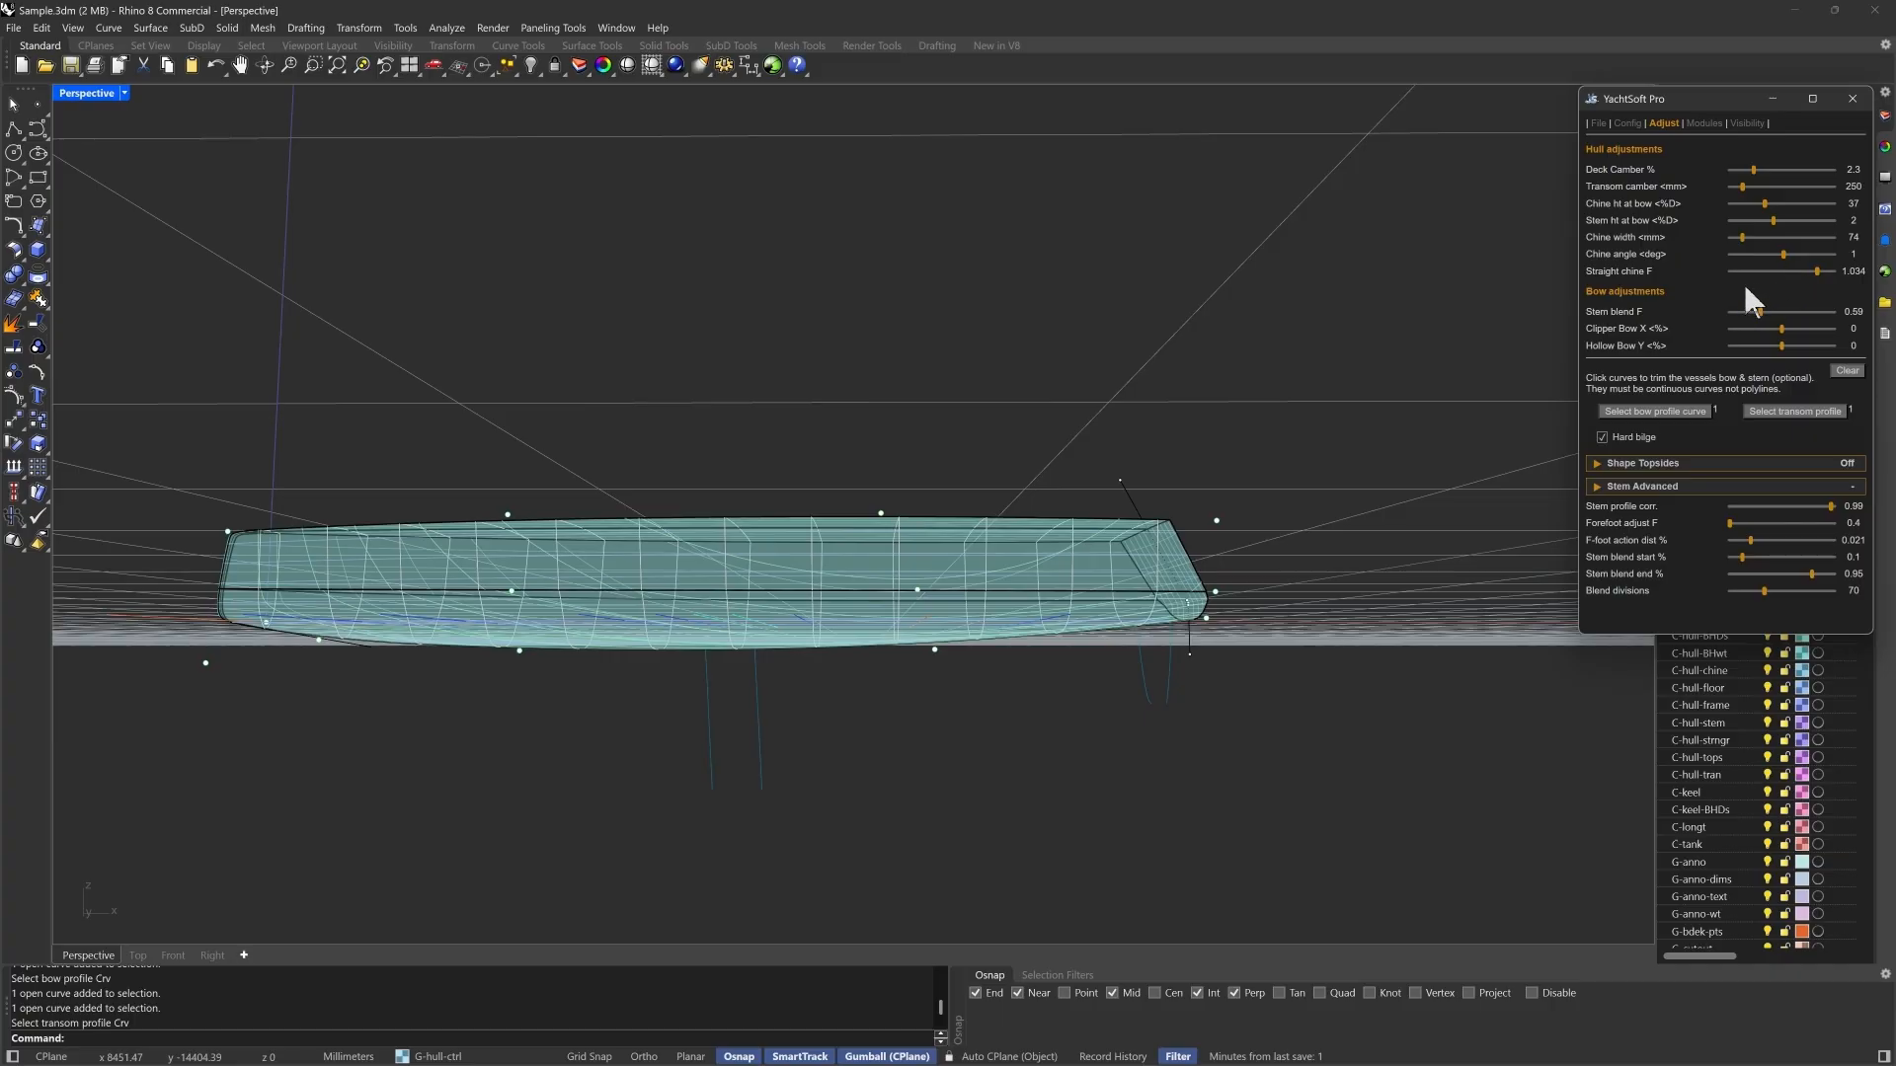
pyautogui.moveTo(1268, 681); pyautogui.dragTo(1278, 733, button='right')
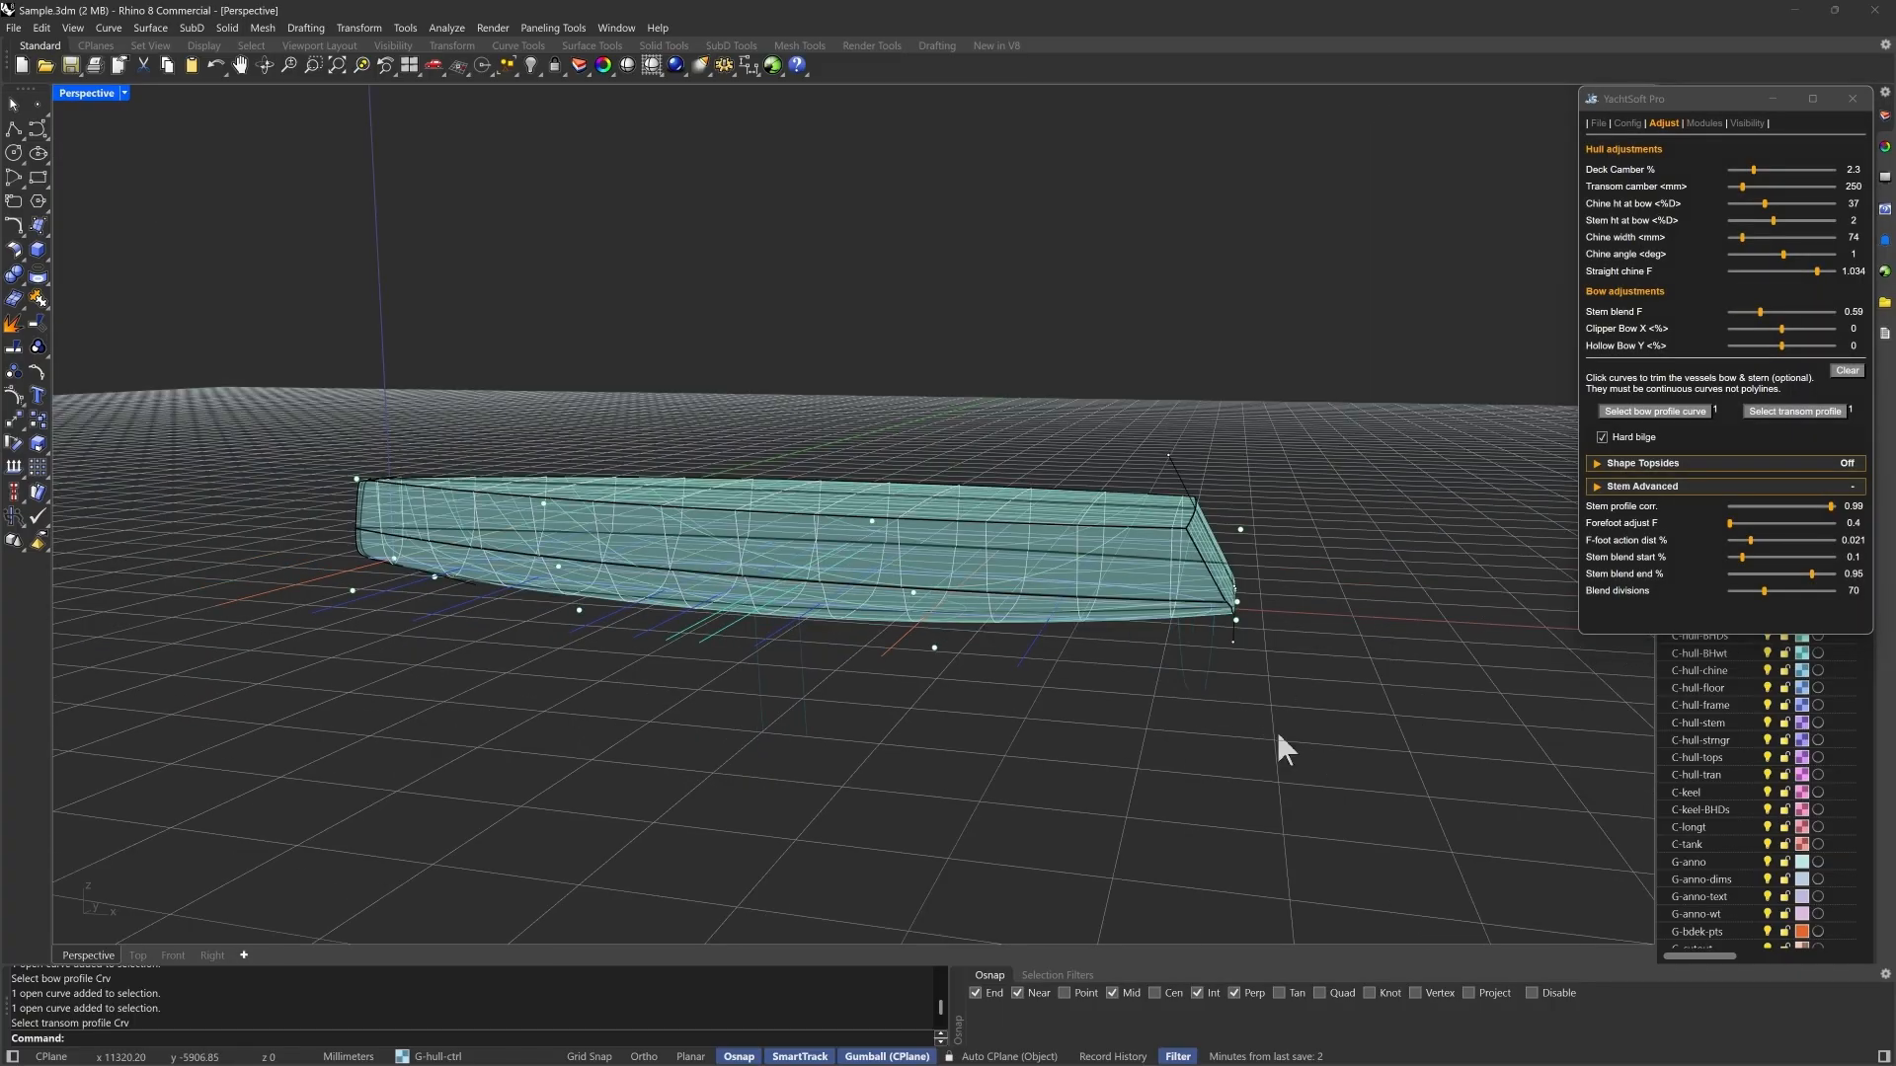
# - Try shaping the topsides with a Loose loft and switch the topside shaping off again
pyautogui.scroll(2, 1283, 749)
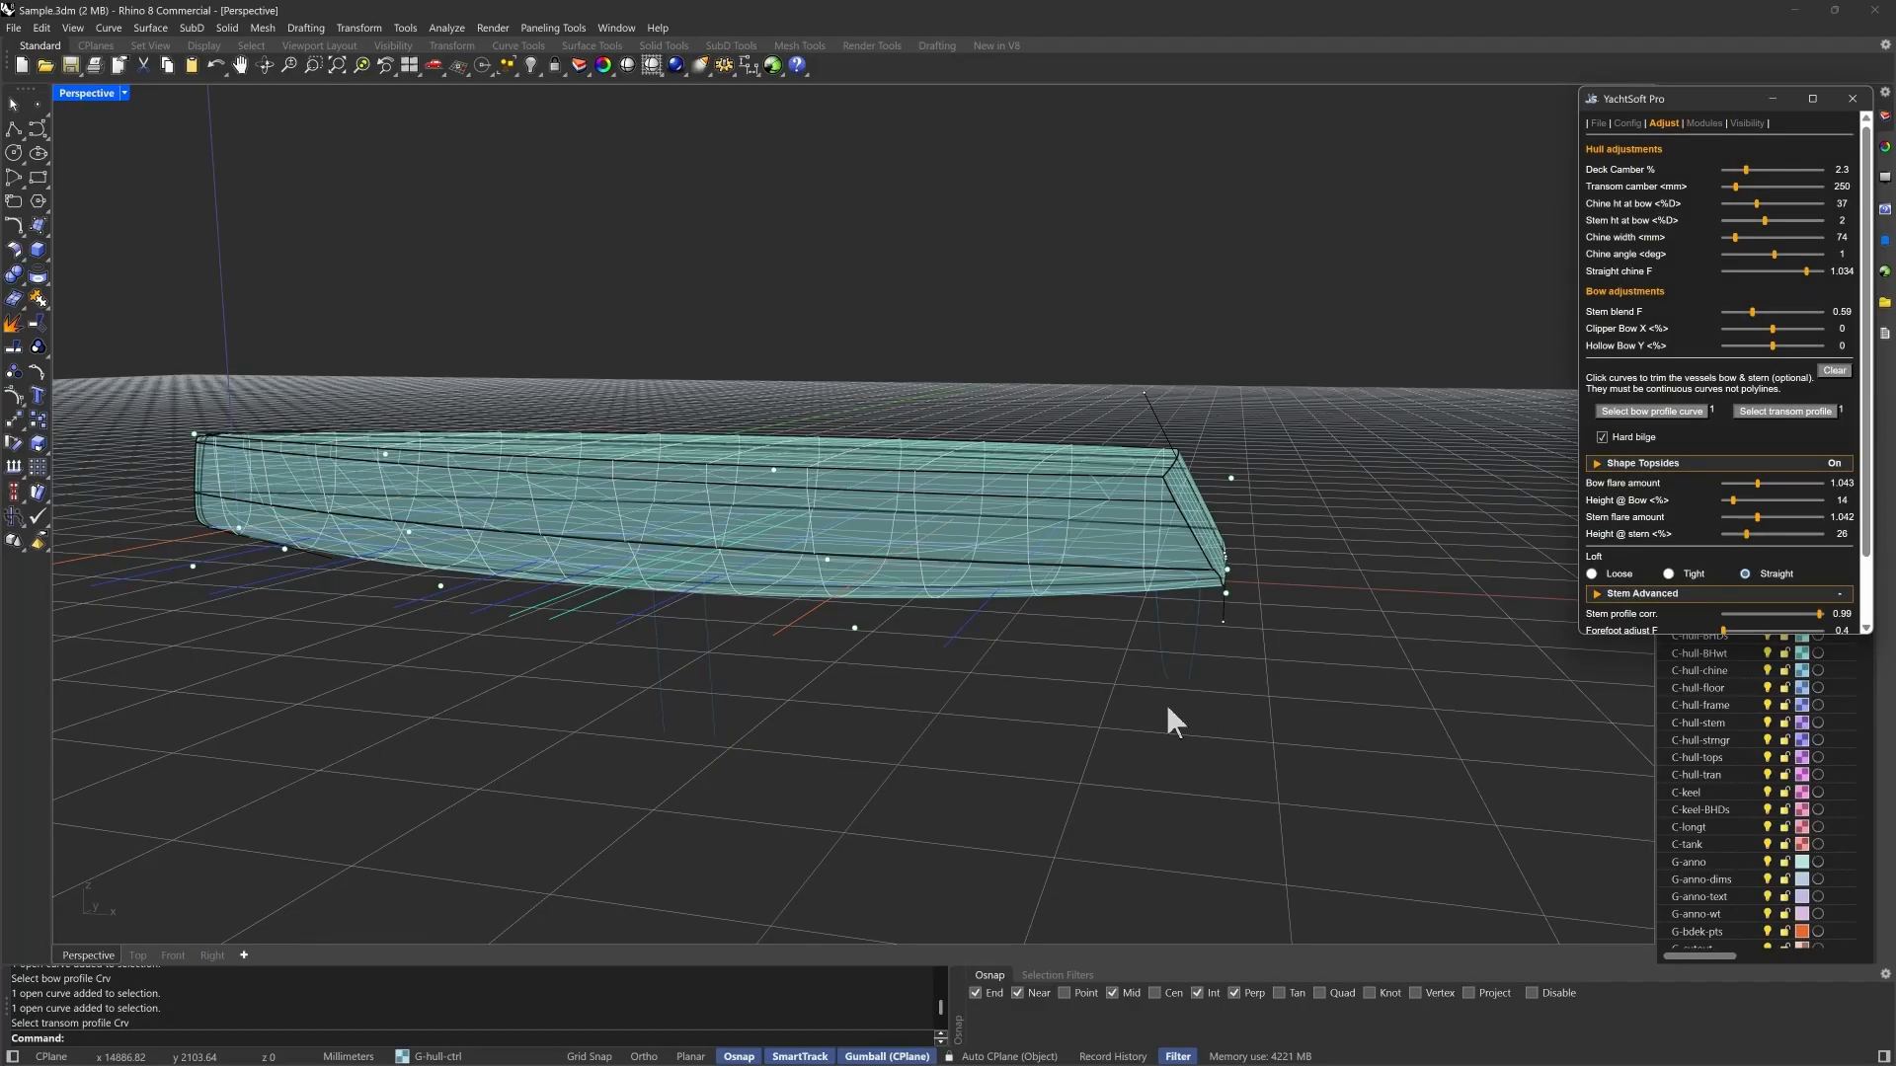
pyautogui.moveTo(1137, 695); pyautogui.dragTo(1316, 648, button='right')
pyautogui.scroll(3, 1034, 460)
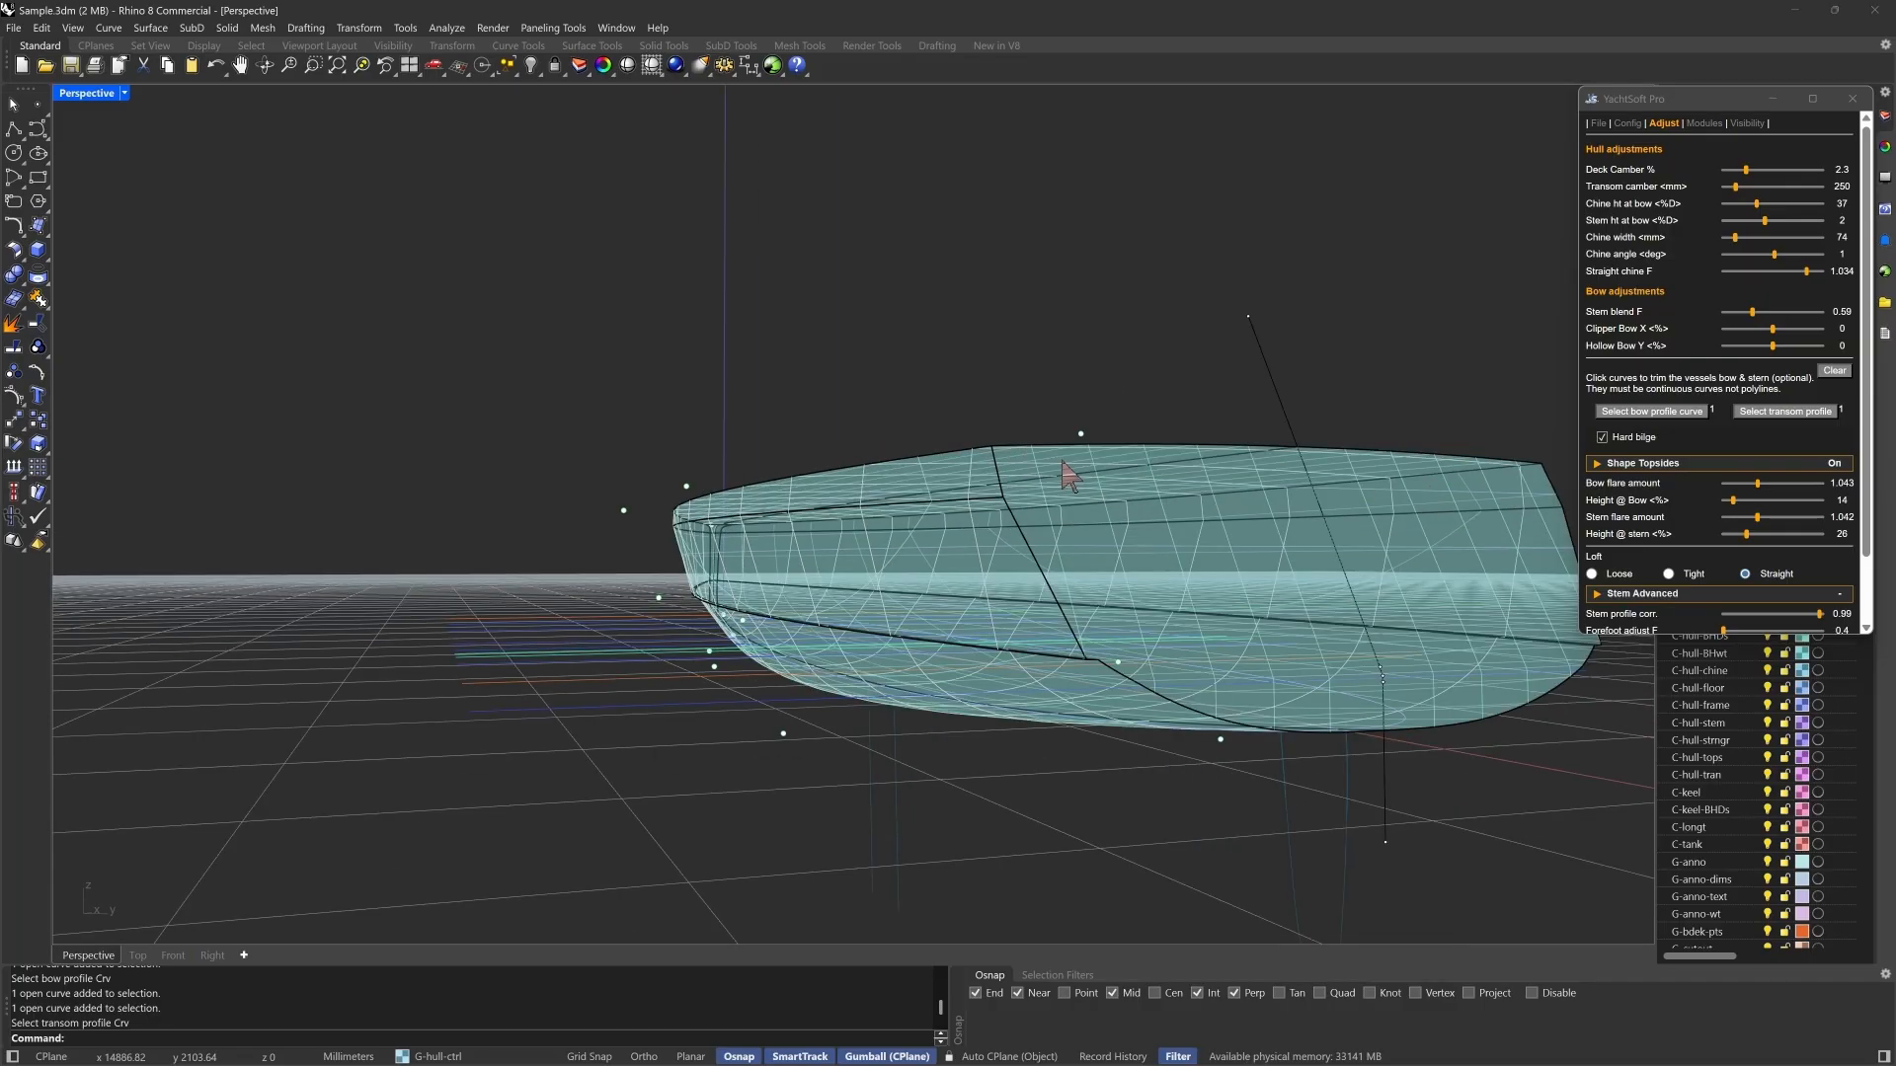
pyautogui.scroll(2, 1068, 476)
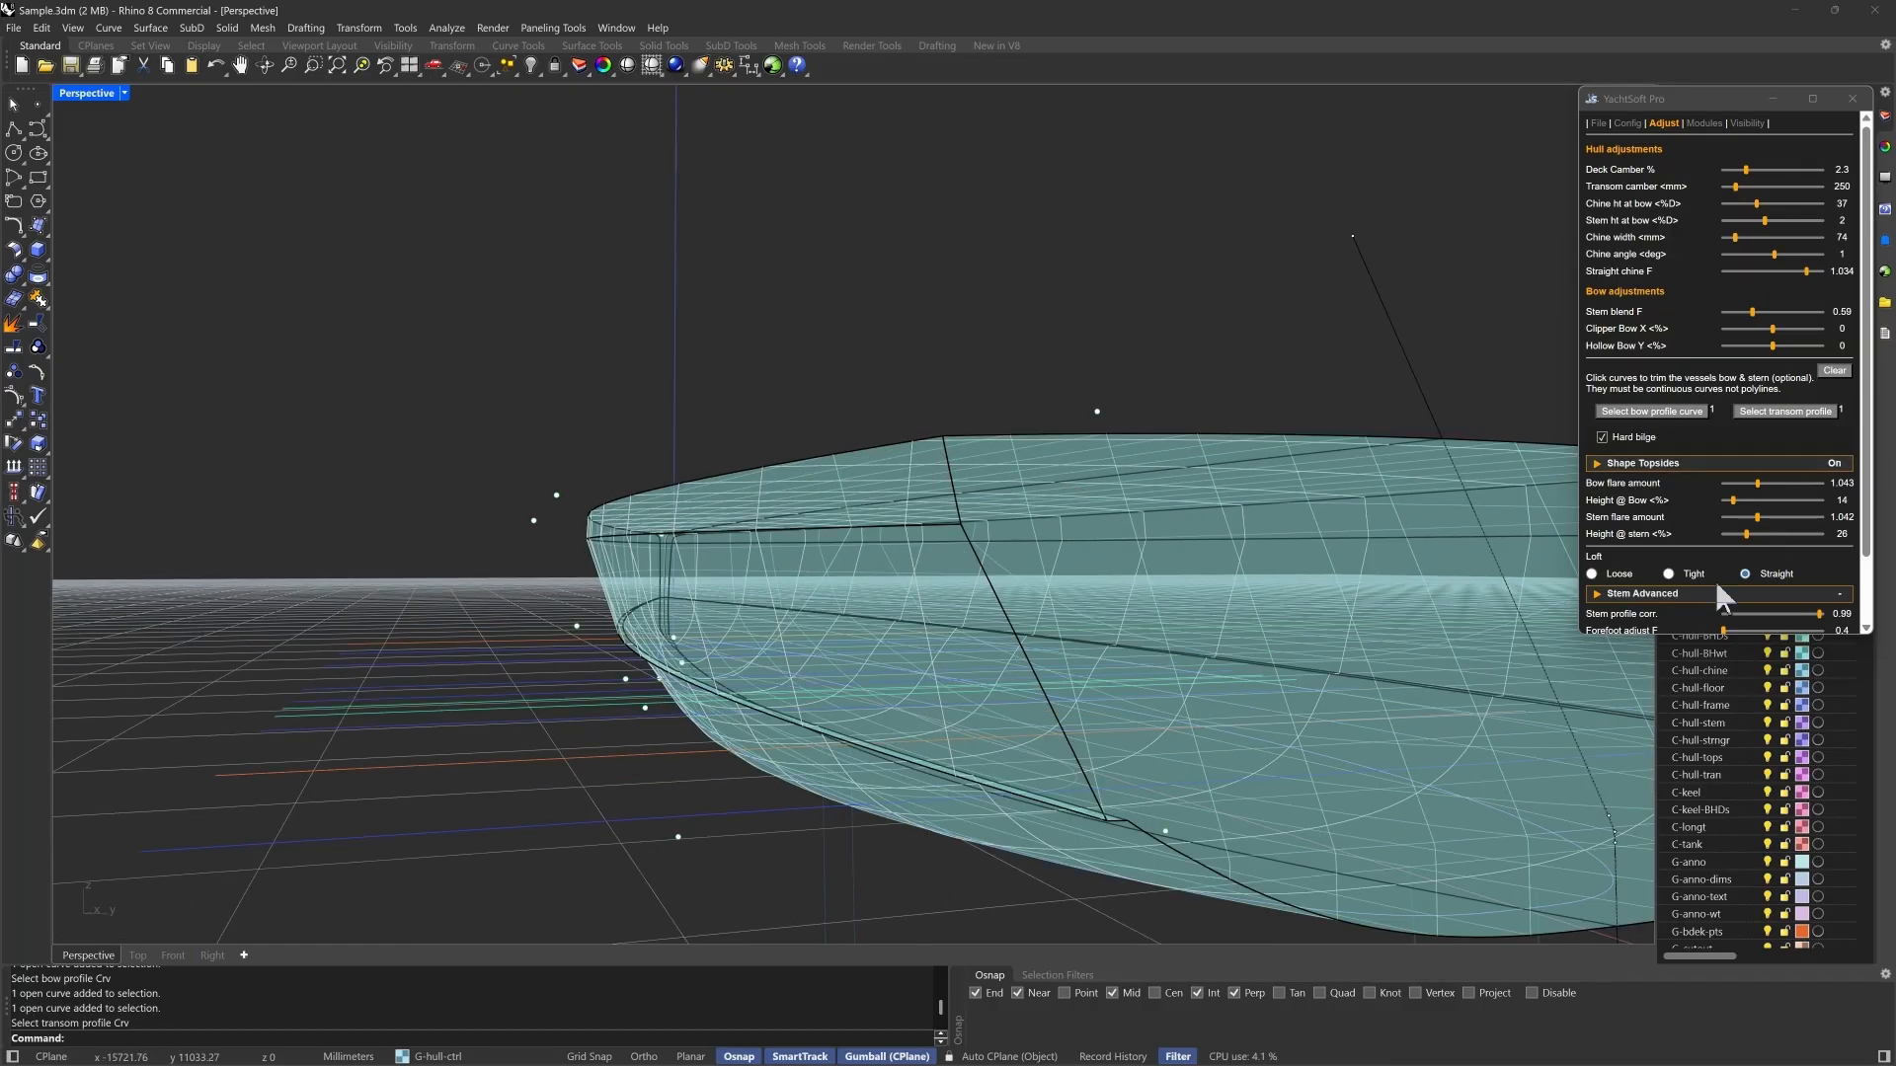
pyautogui.click(1592, 574)
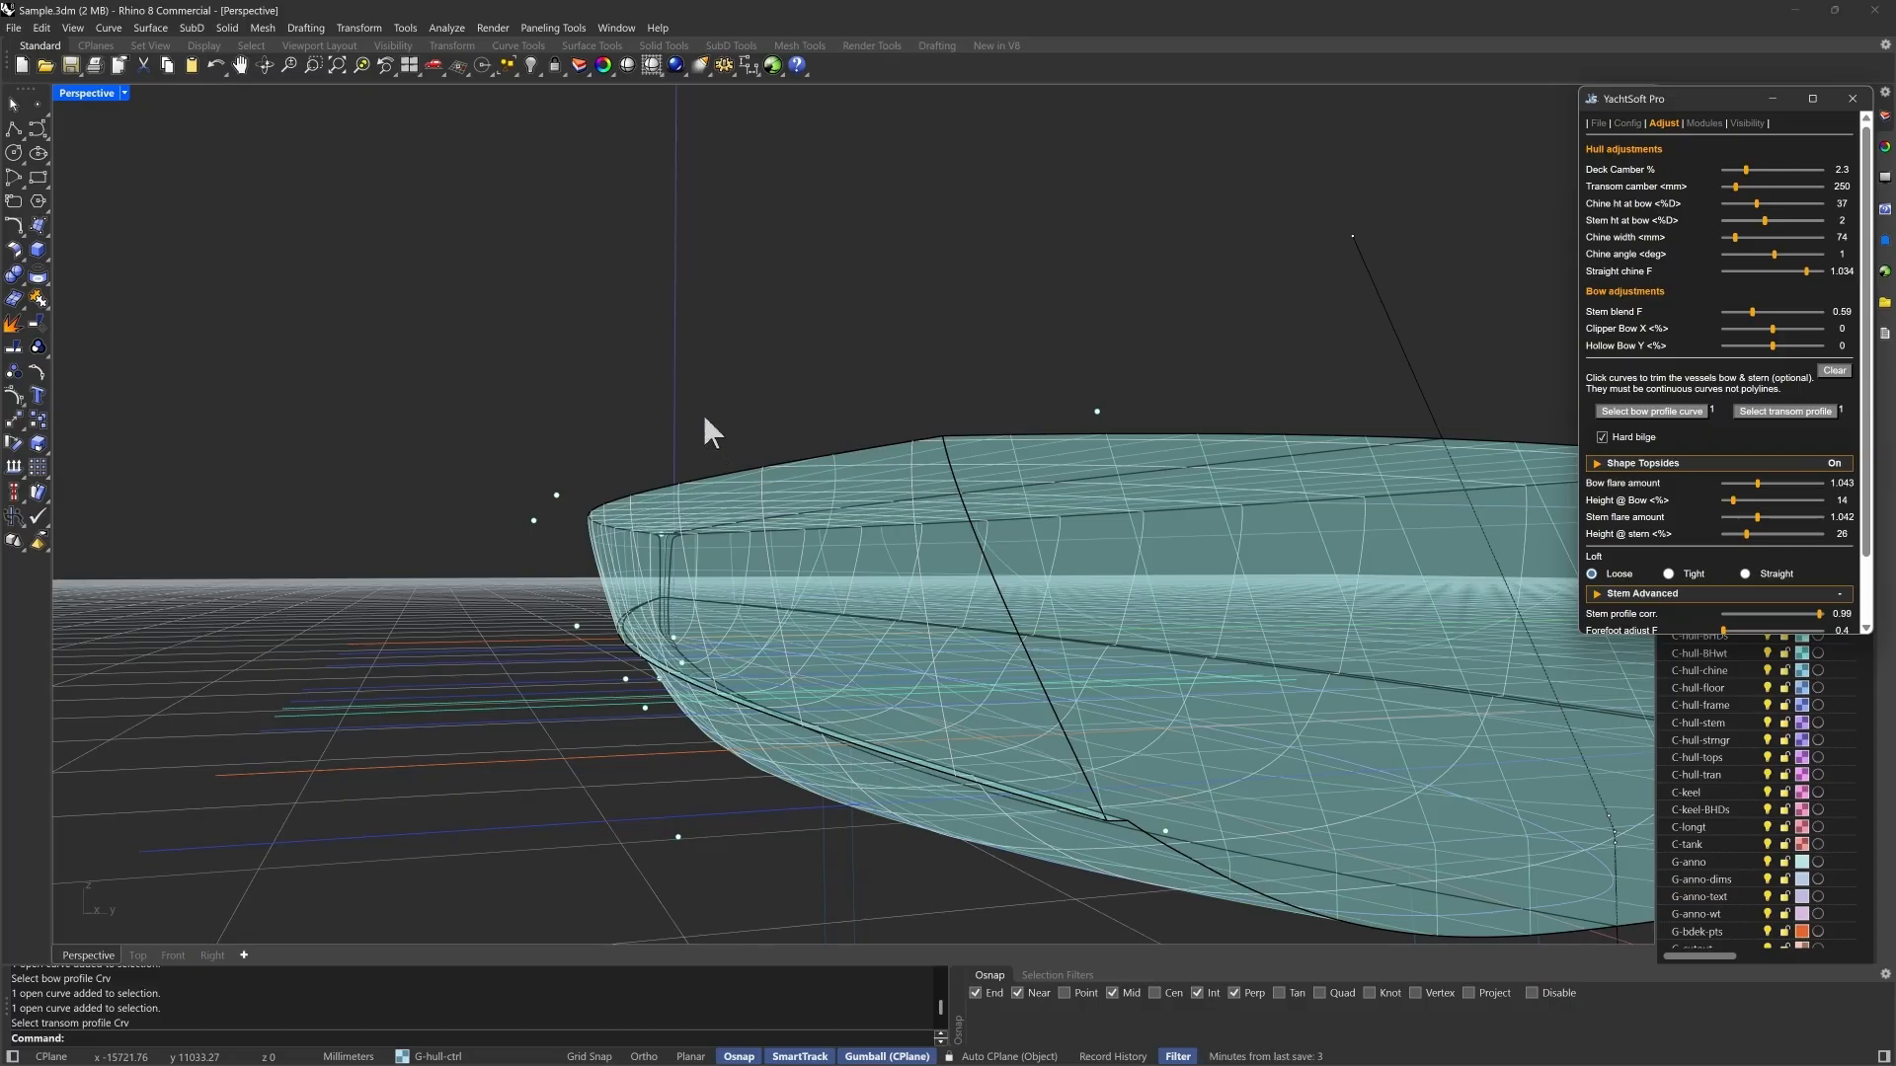
pyautogui.moveTo(711, 428); pyautogui.dragTo(766, 449, button='right')
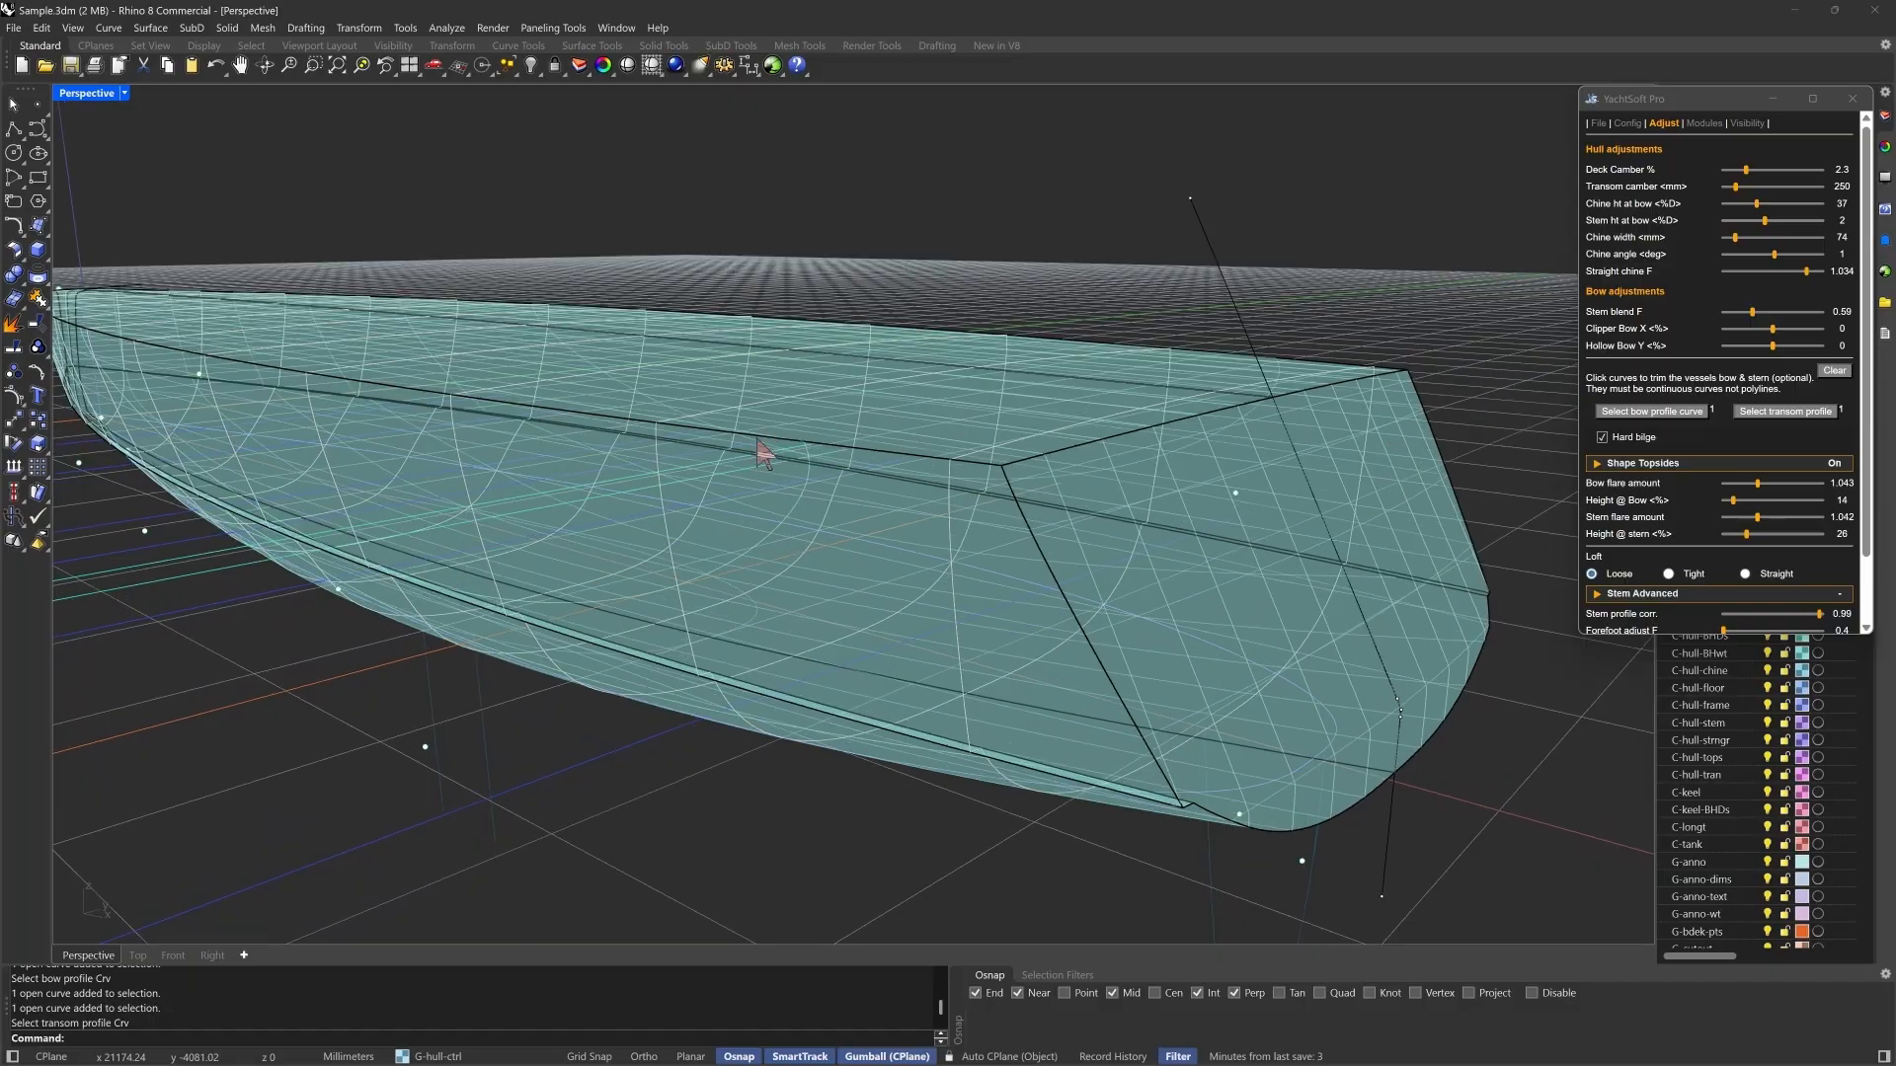
pyautogui.click(1832, 468)
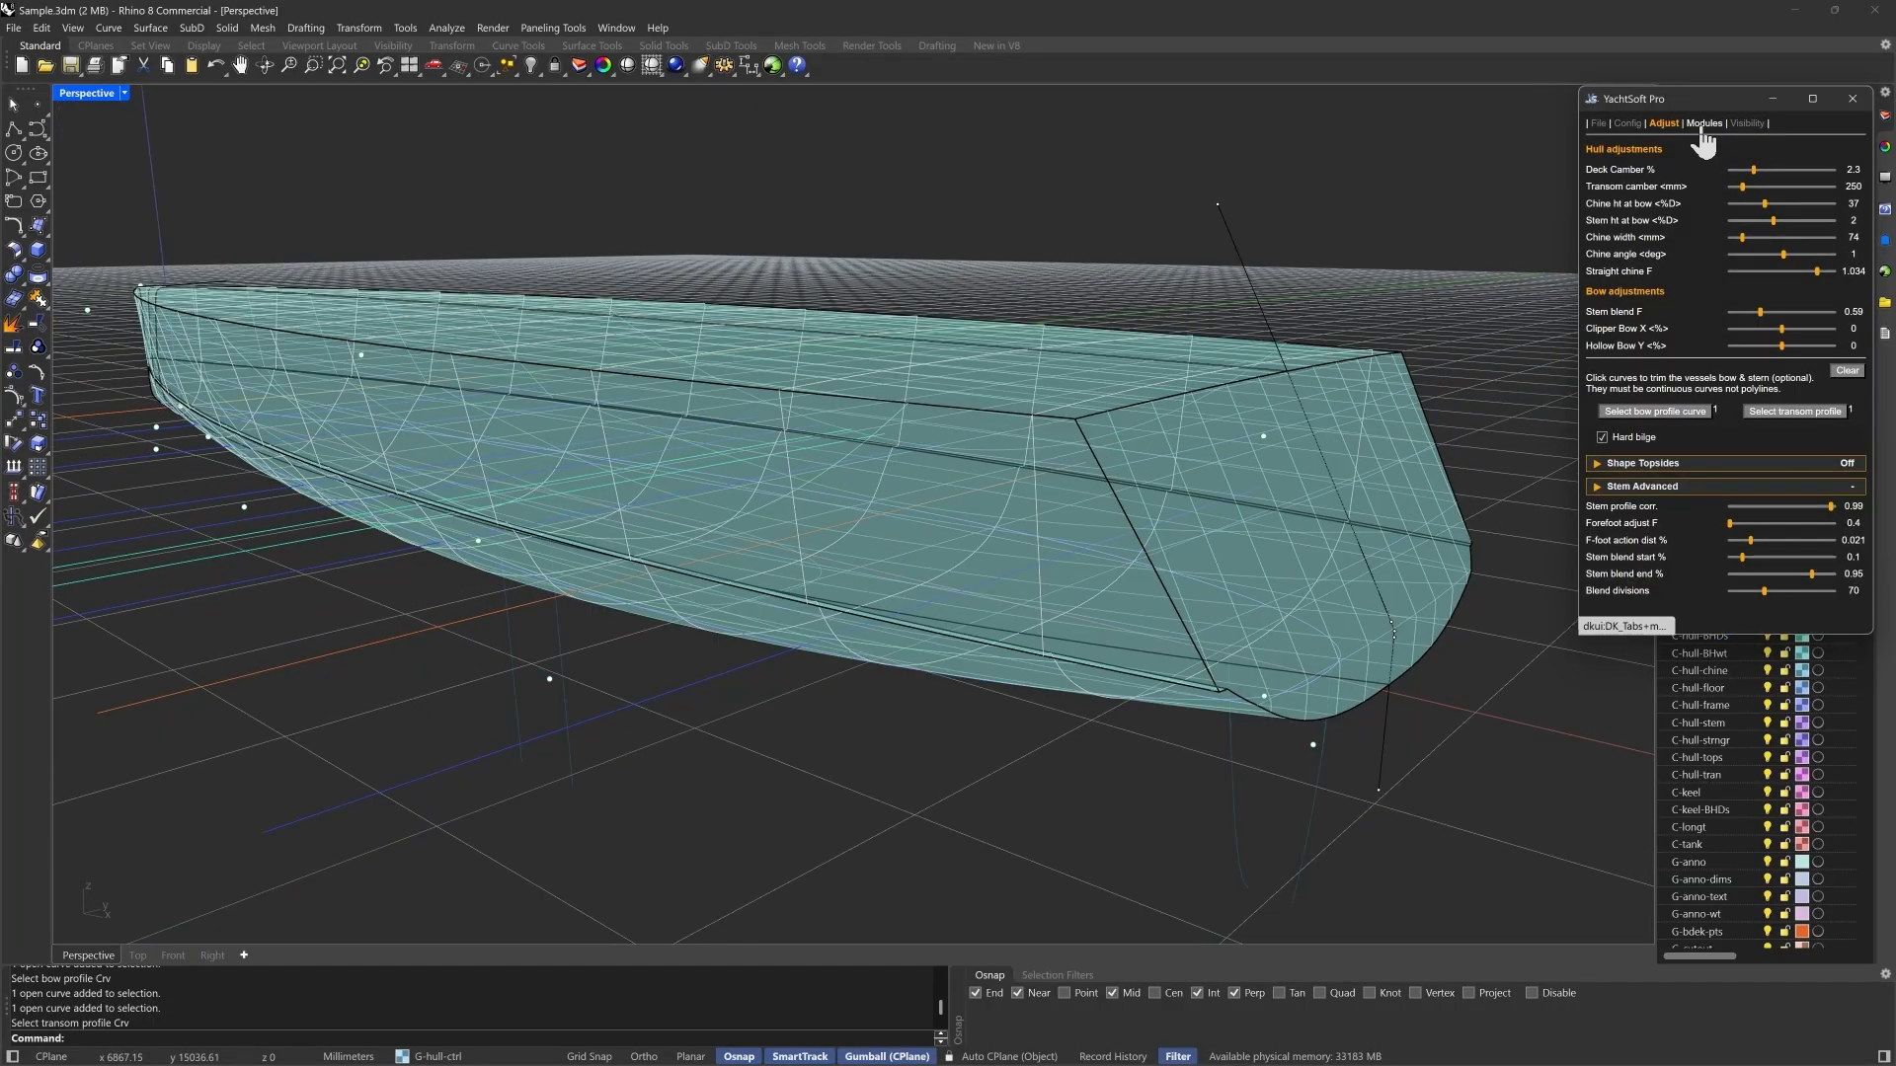
# - Show the immersed part of the YSv_Original hull to calculate its hydrostatics
pyautogui.click(1702, 125)
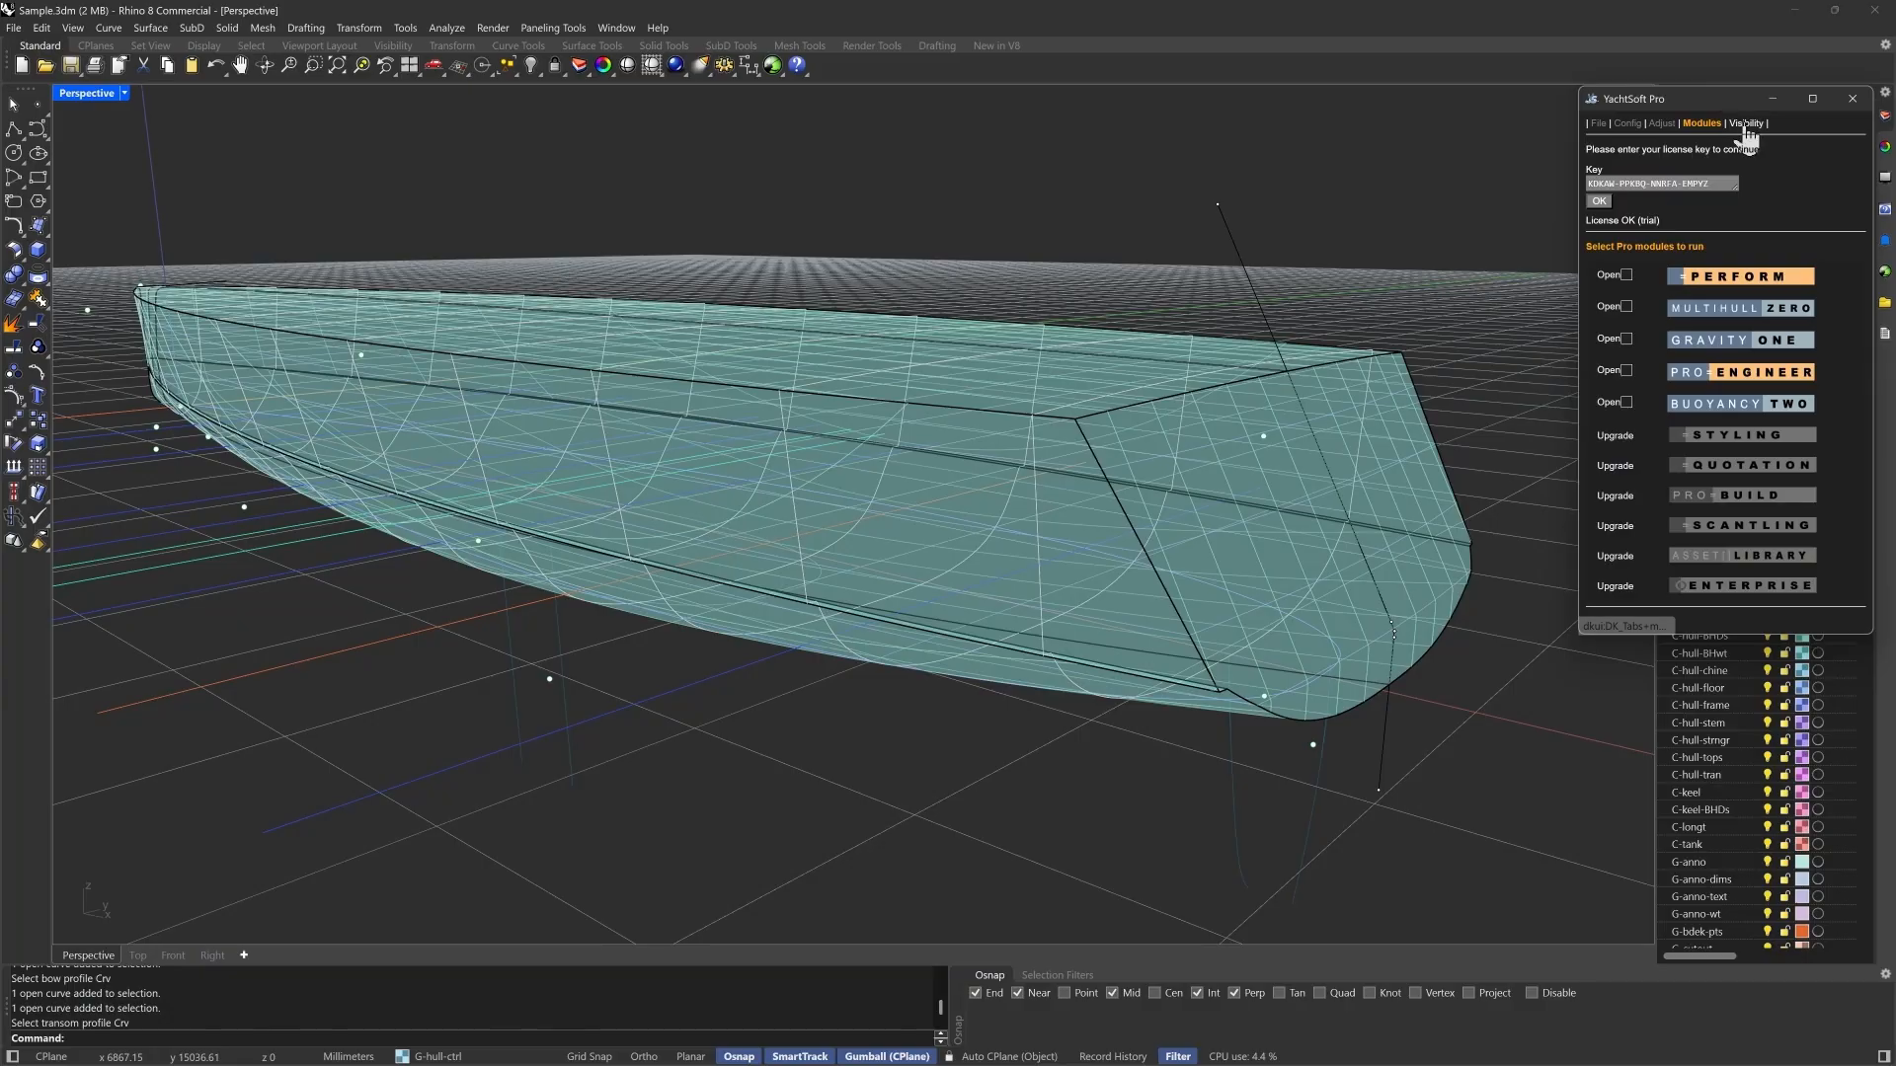
pyautogui.click(1745, 123)
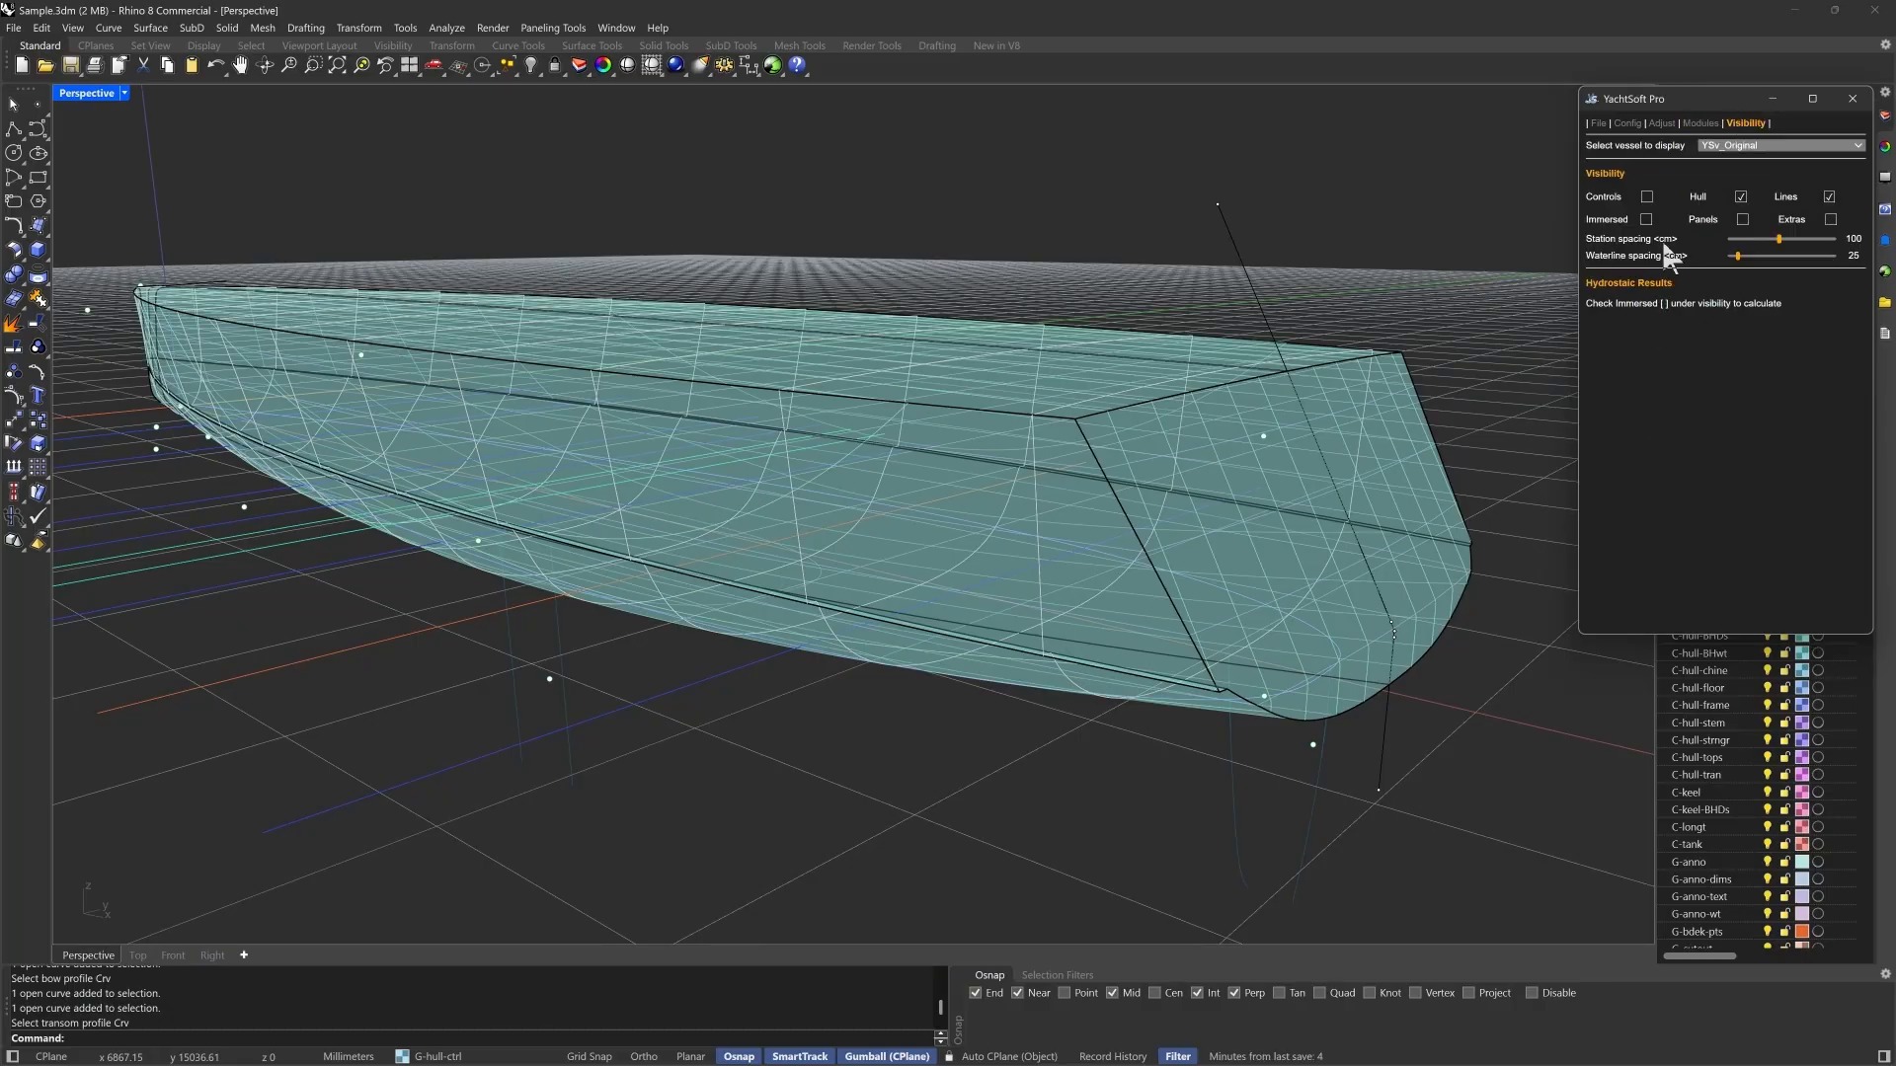
pyautogui.click(1646, 220)
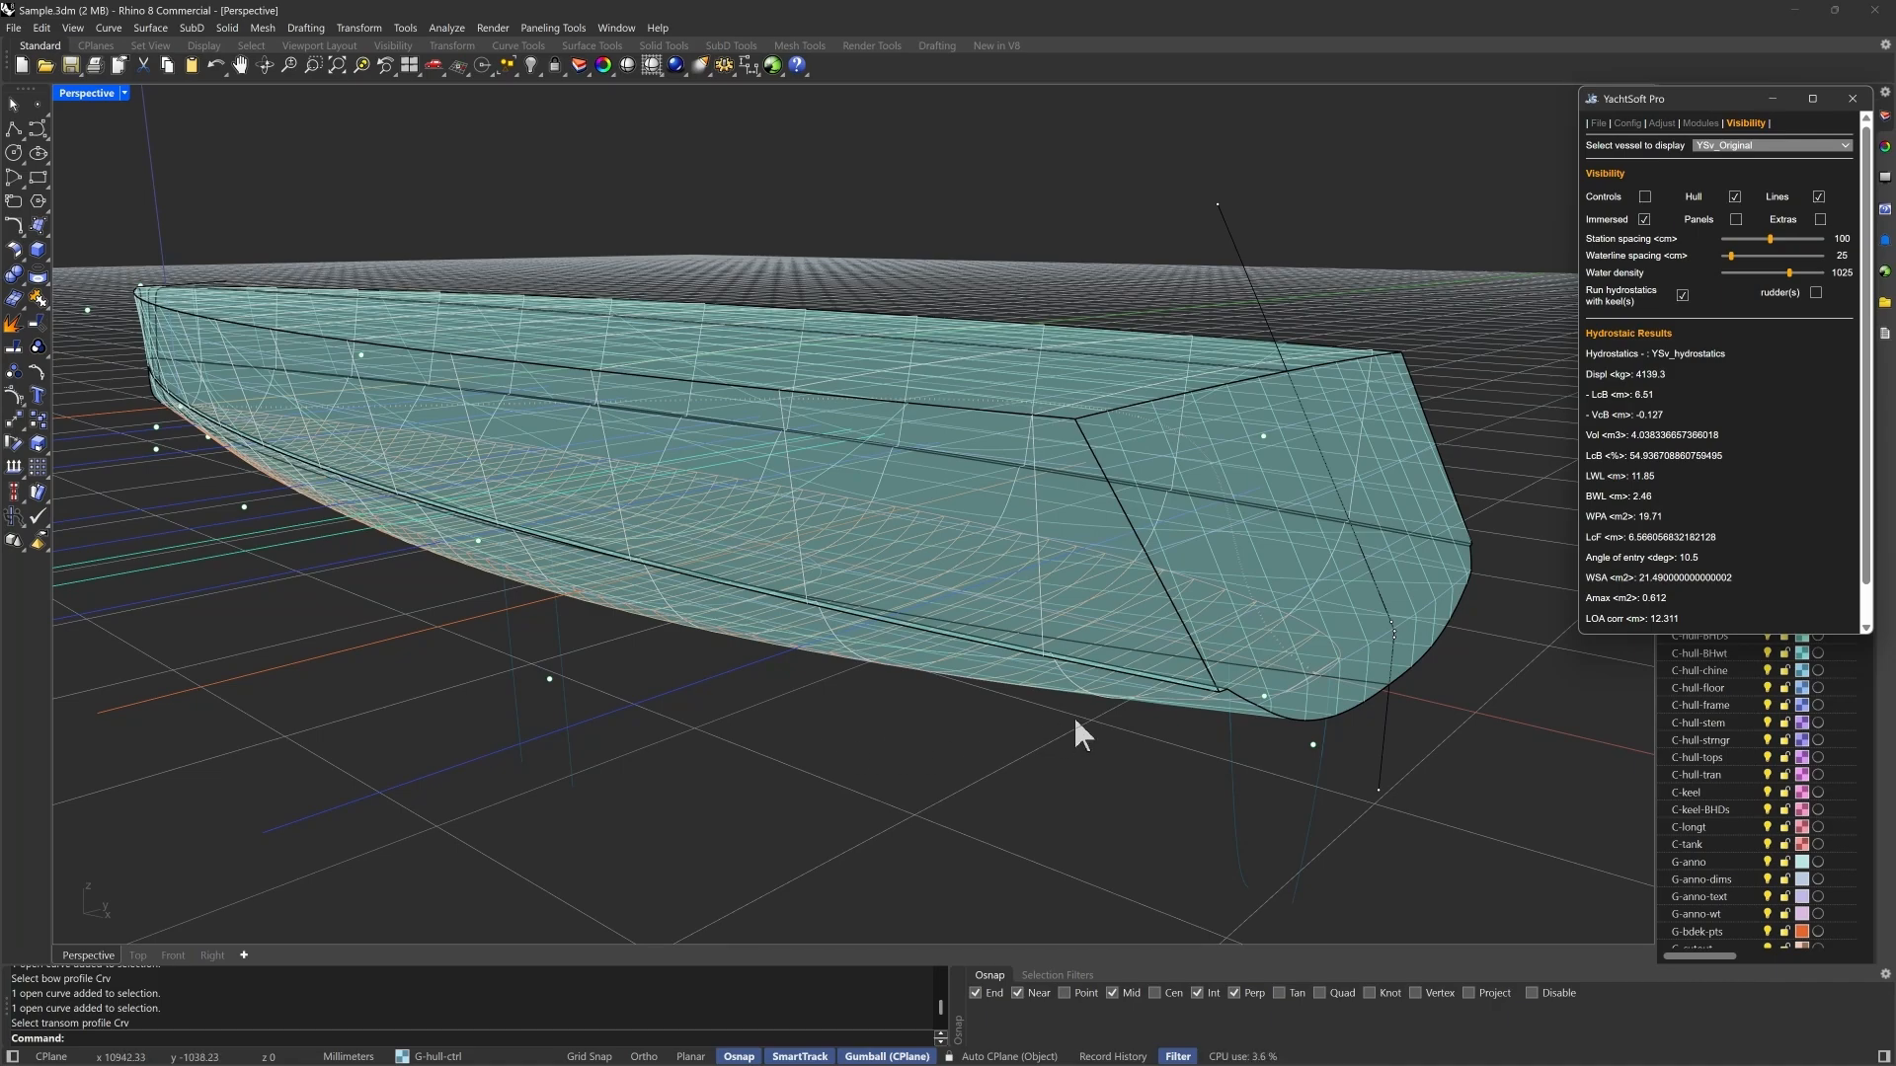
pyautogui.scroll(3, 835, 691)
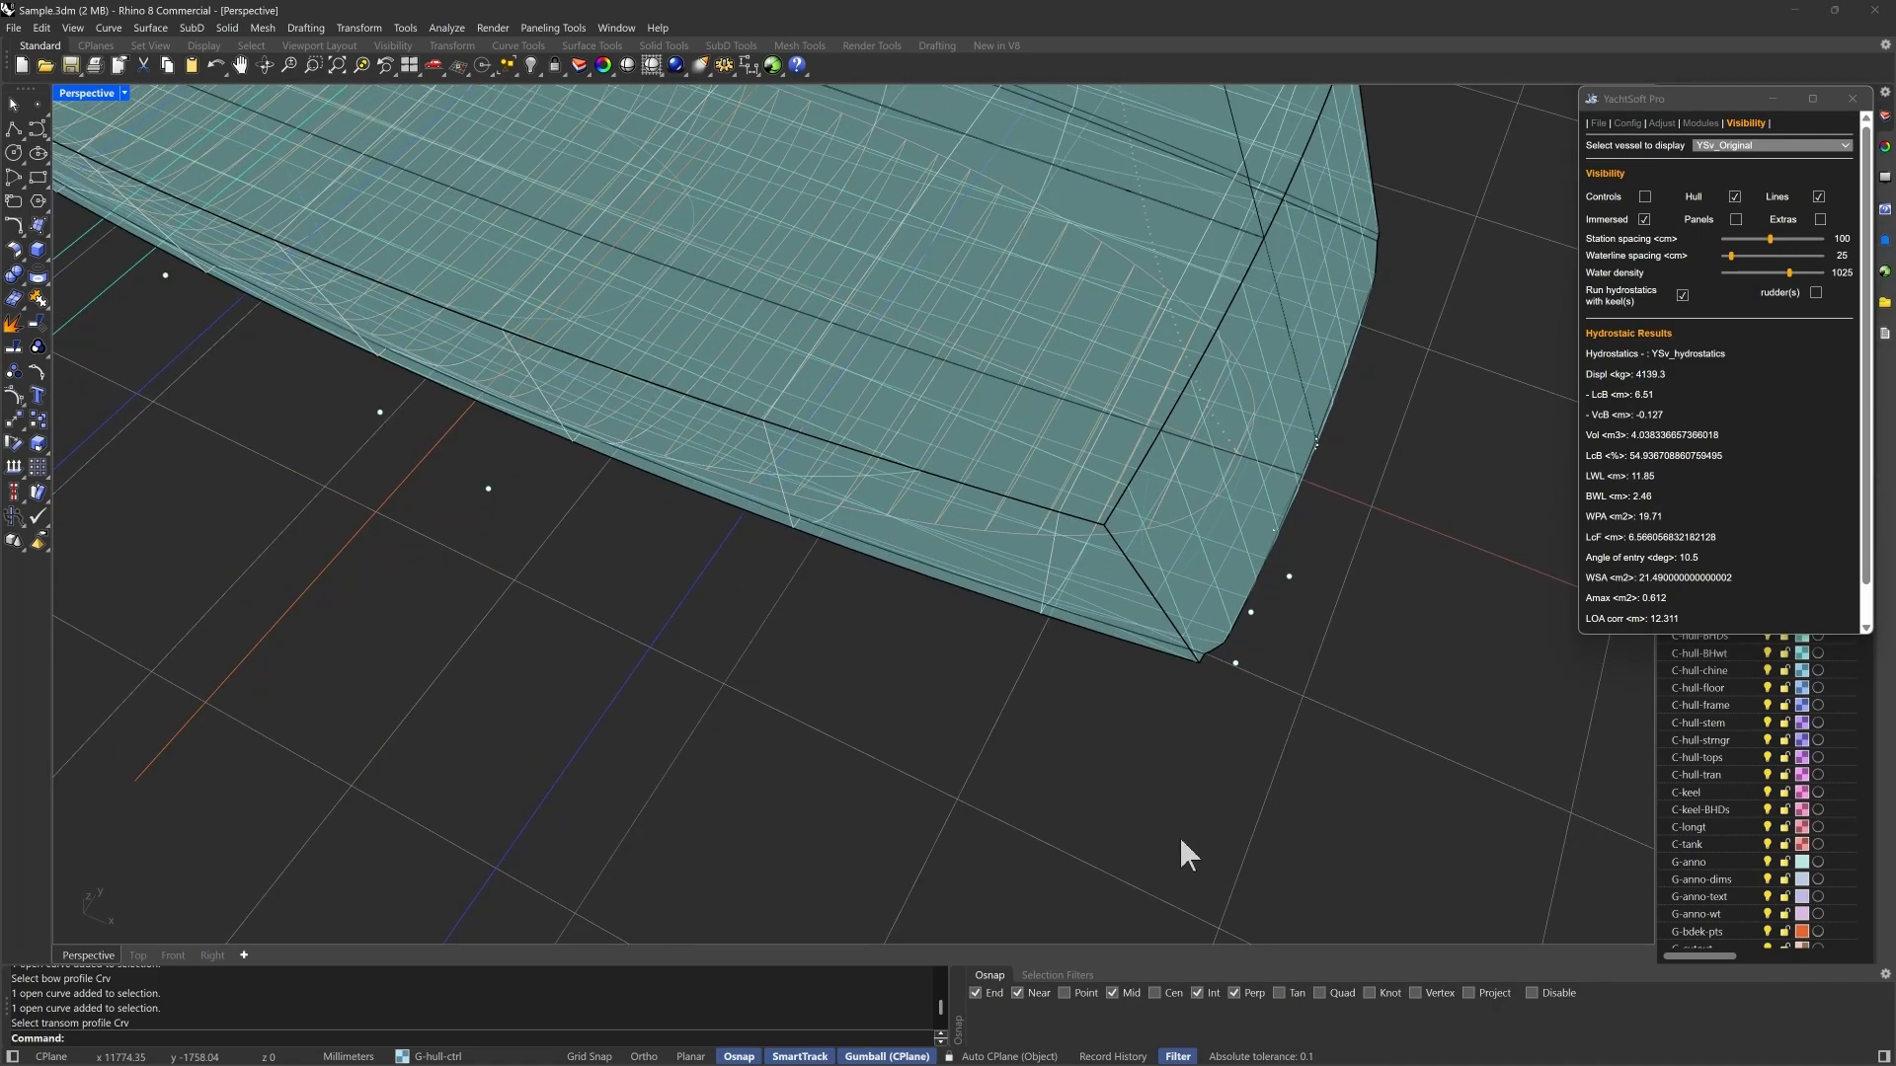
# - Show the labelled control points of the YSv_Original hull
pyautogui.scroll(-5, 1179, 837)
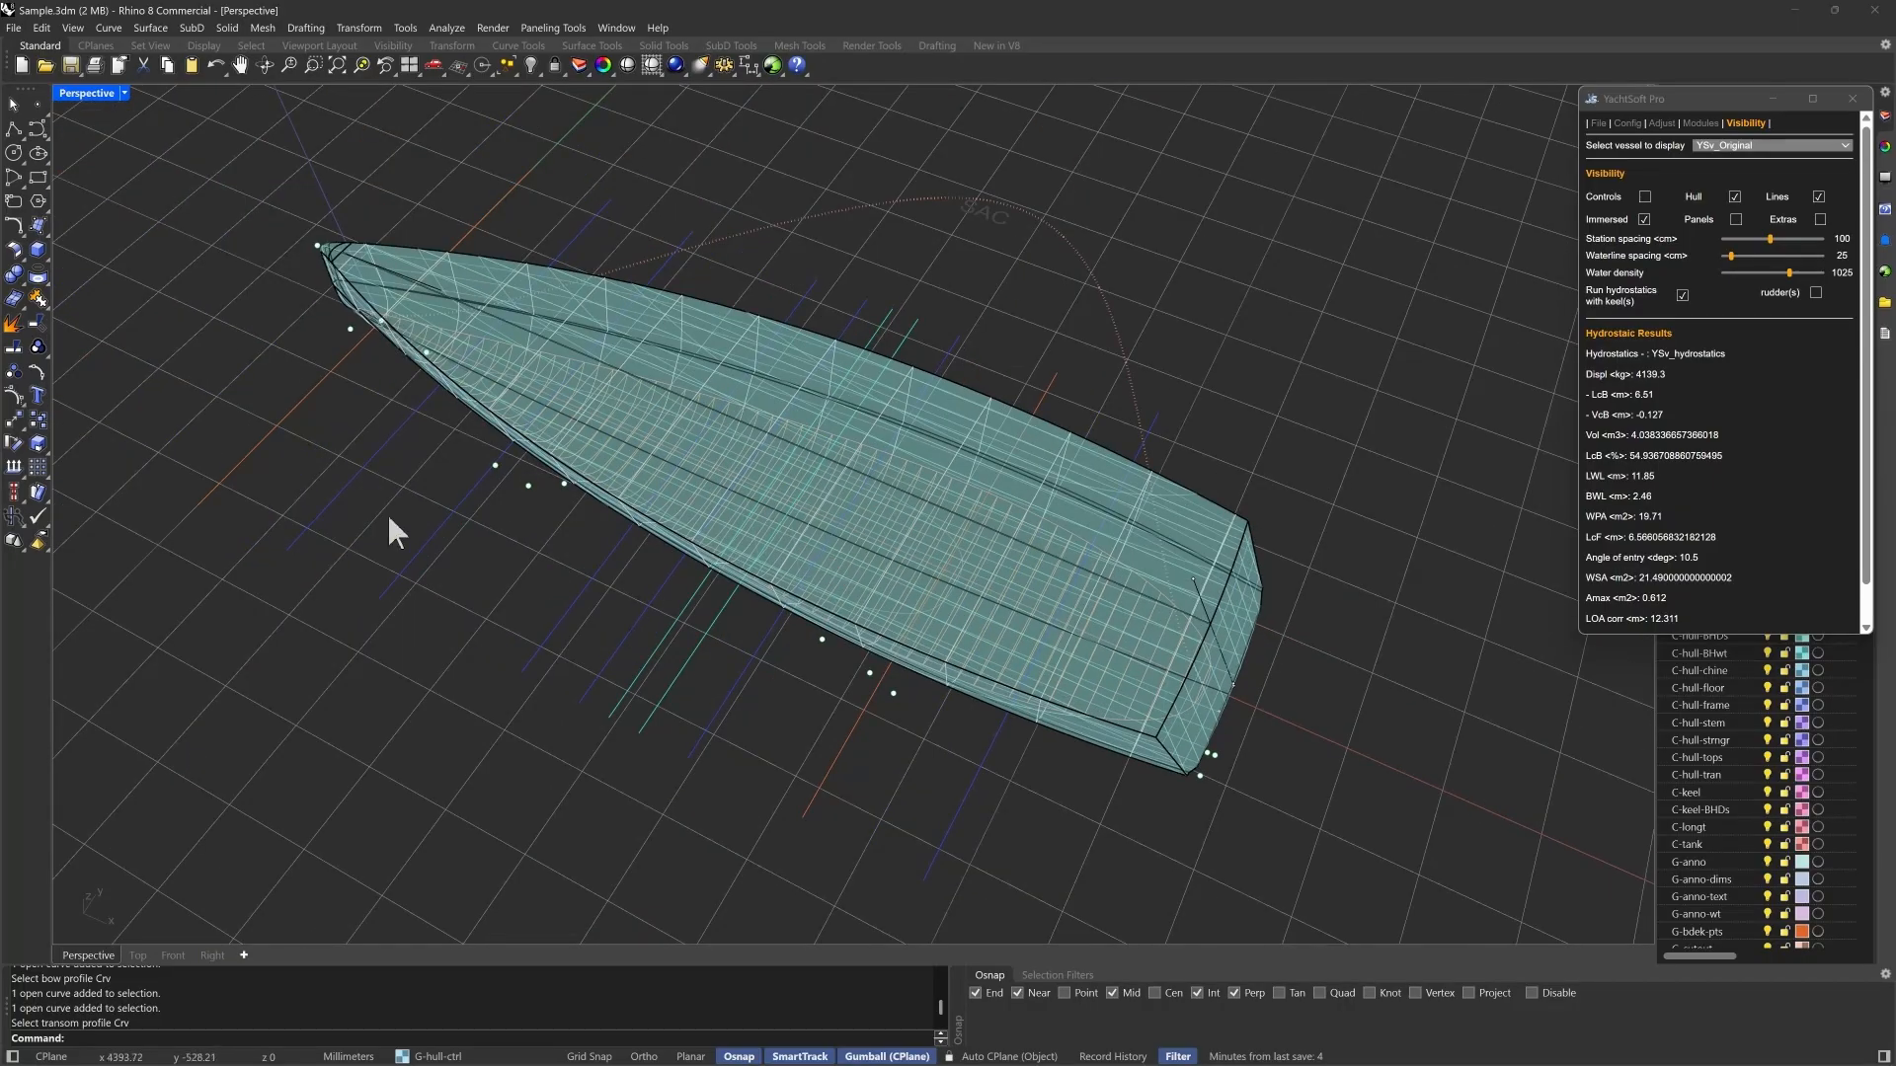
pyautogui.moveTo(619, 601); pyautogui.dragTo(675, 559, button='right')
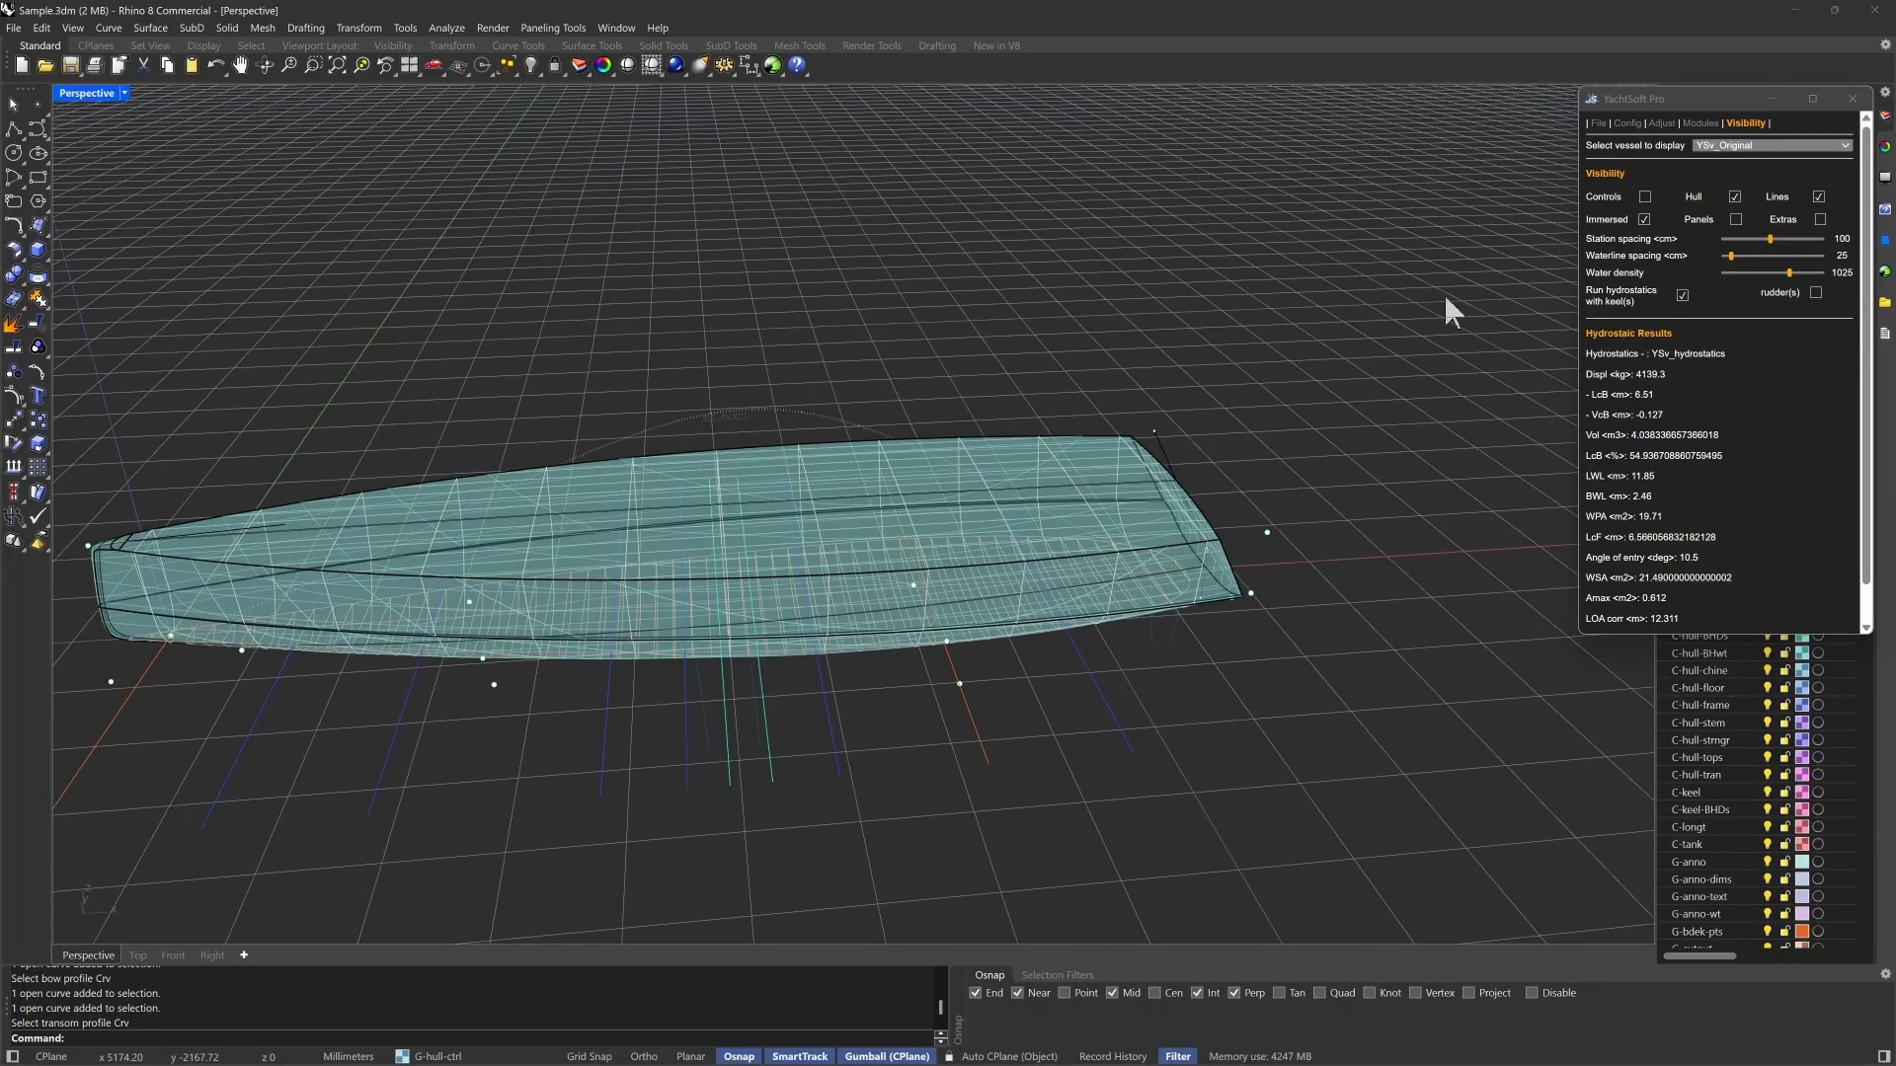
pyautogui.click(1644, 196)
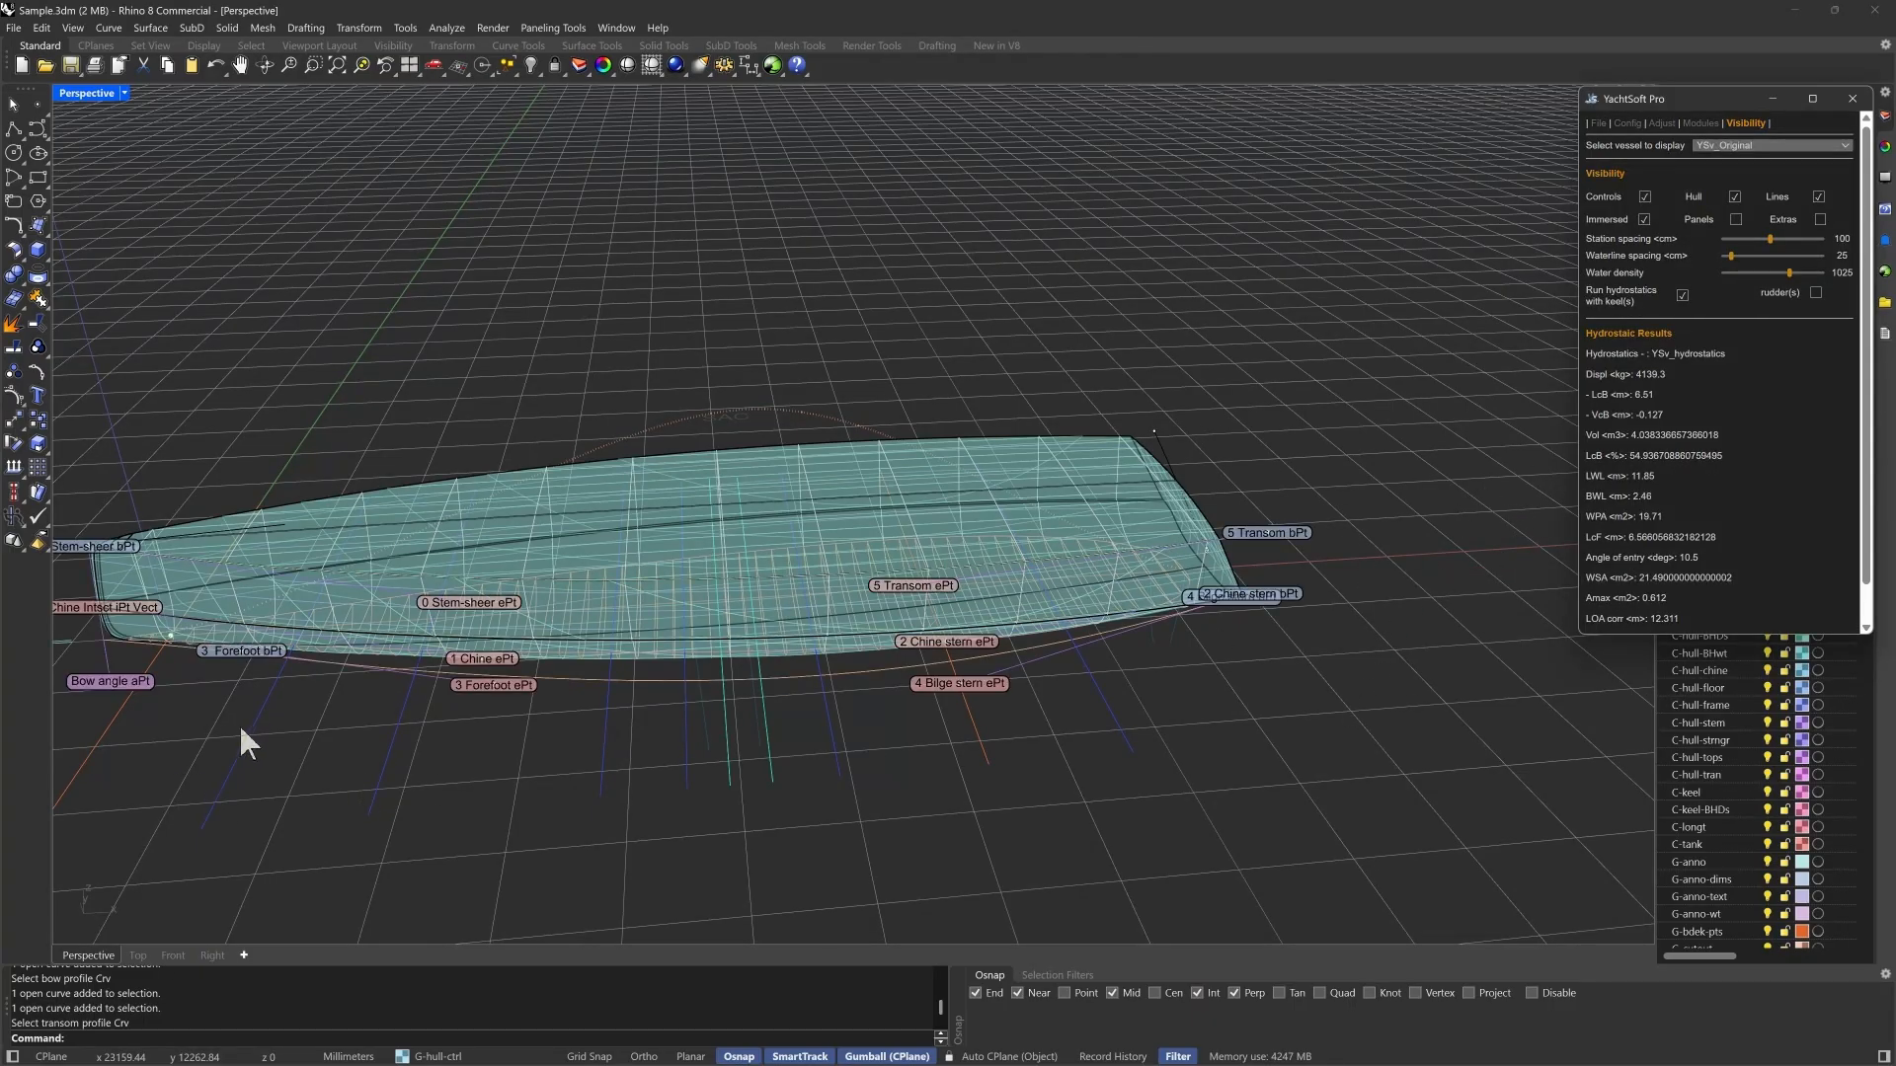
pyautogui.moveTo(1003, 671); pyautogui.dragTo(1142, 550, button='right')
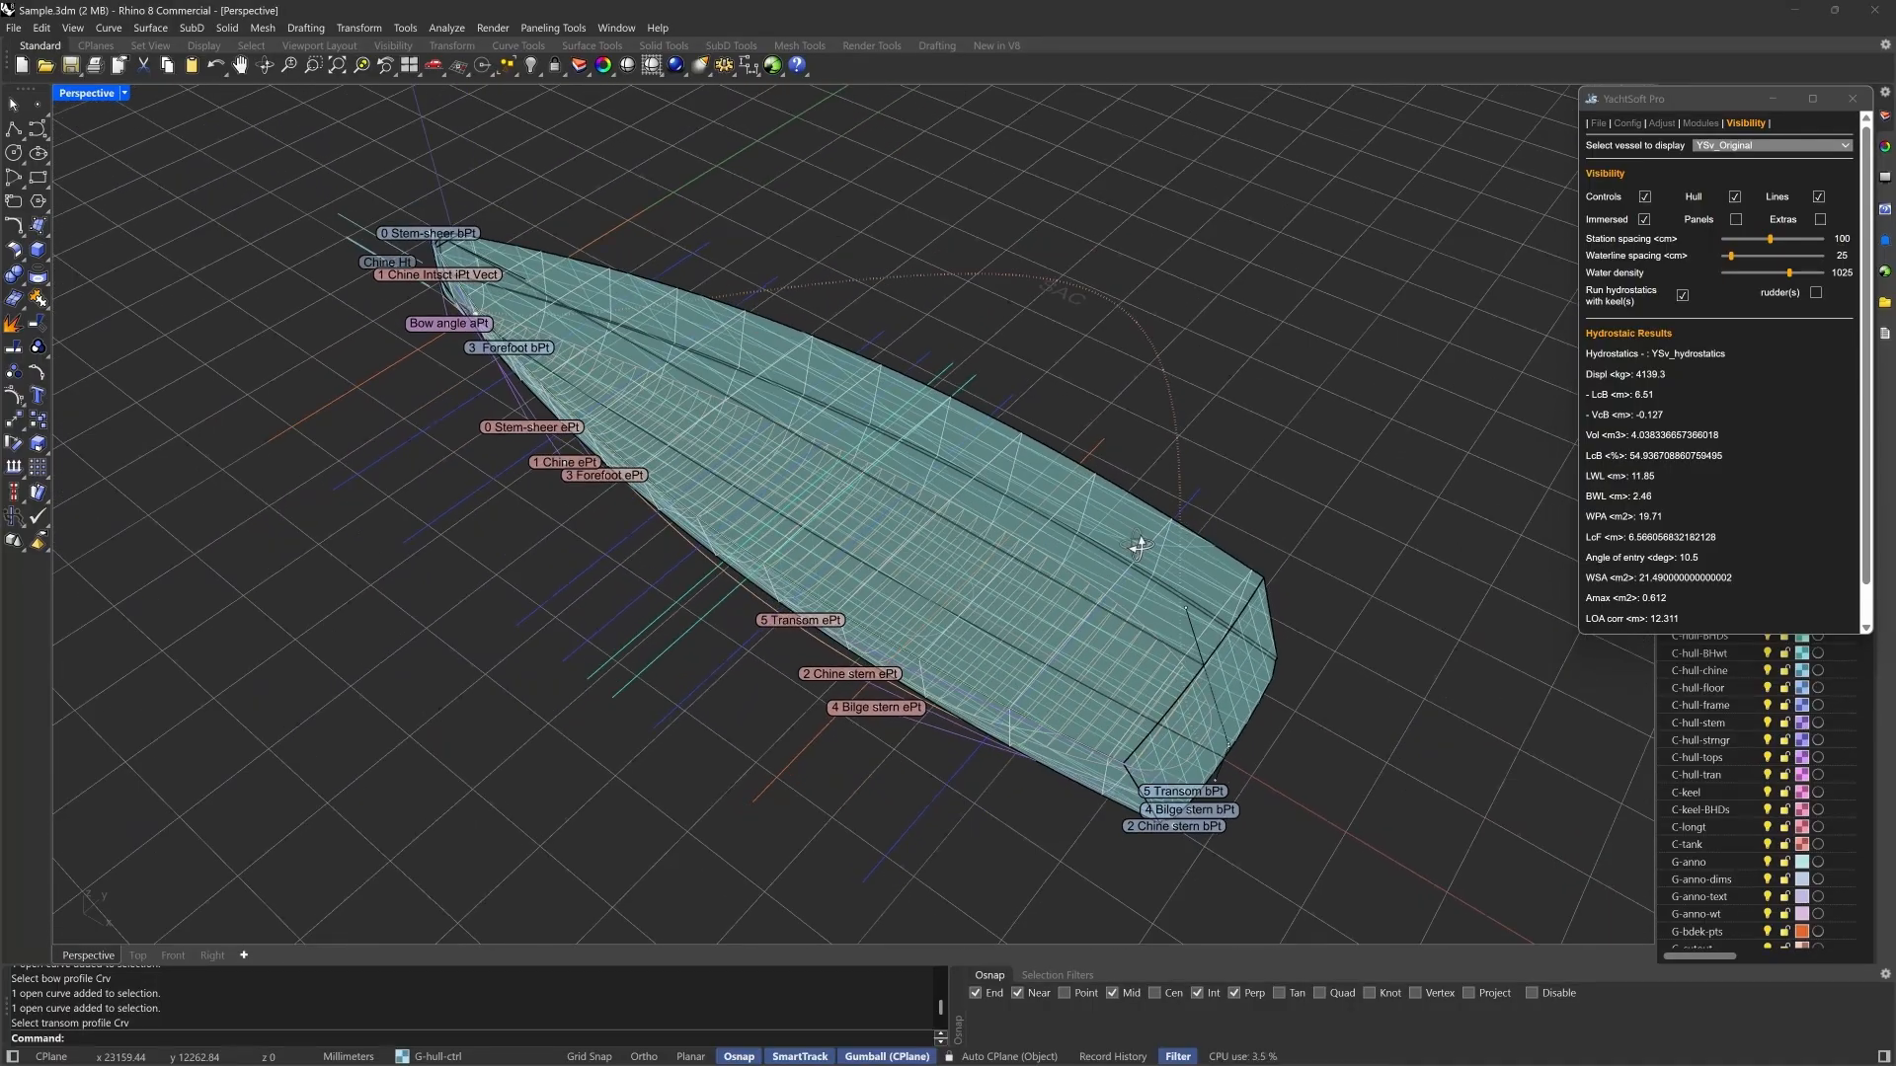
# - Show the hull's panels and hide them again
pyautogui.click(1736, 221)
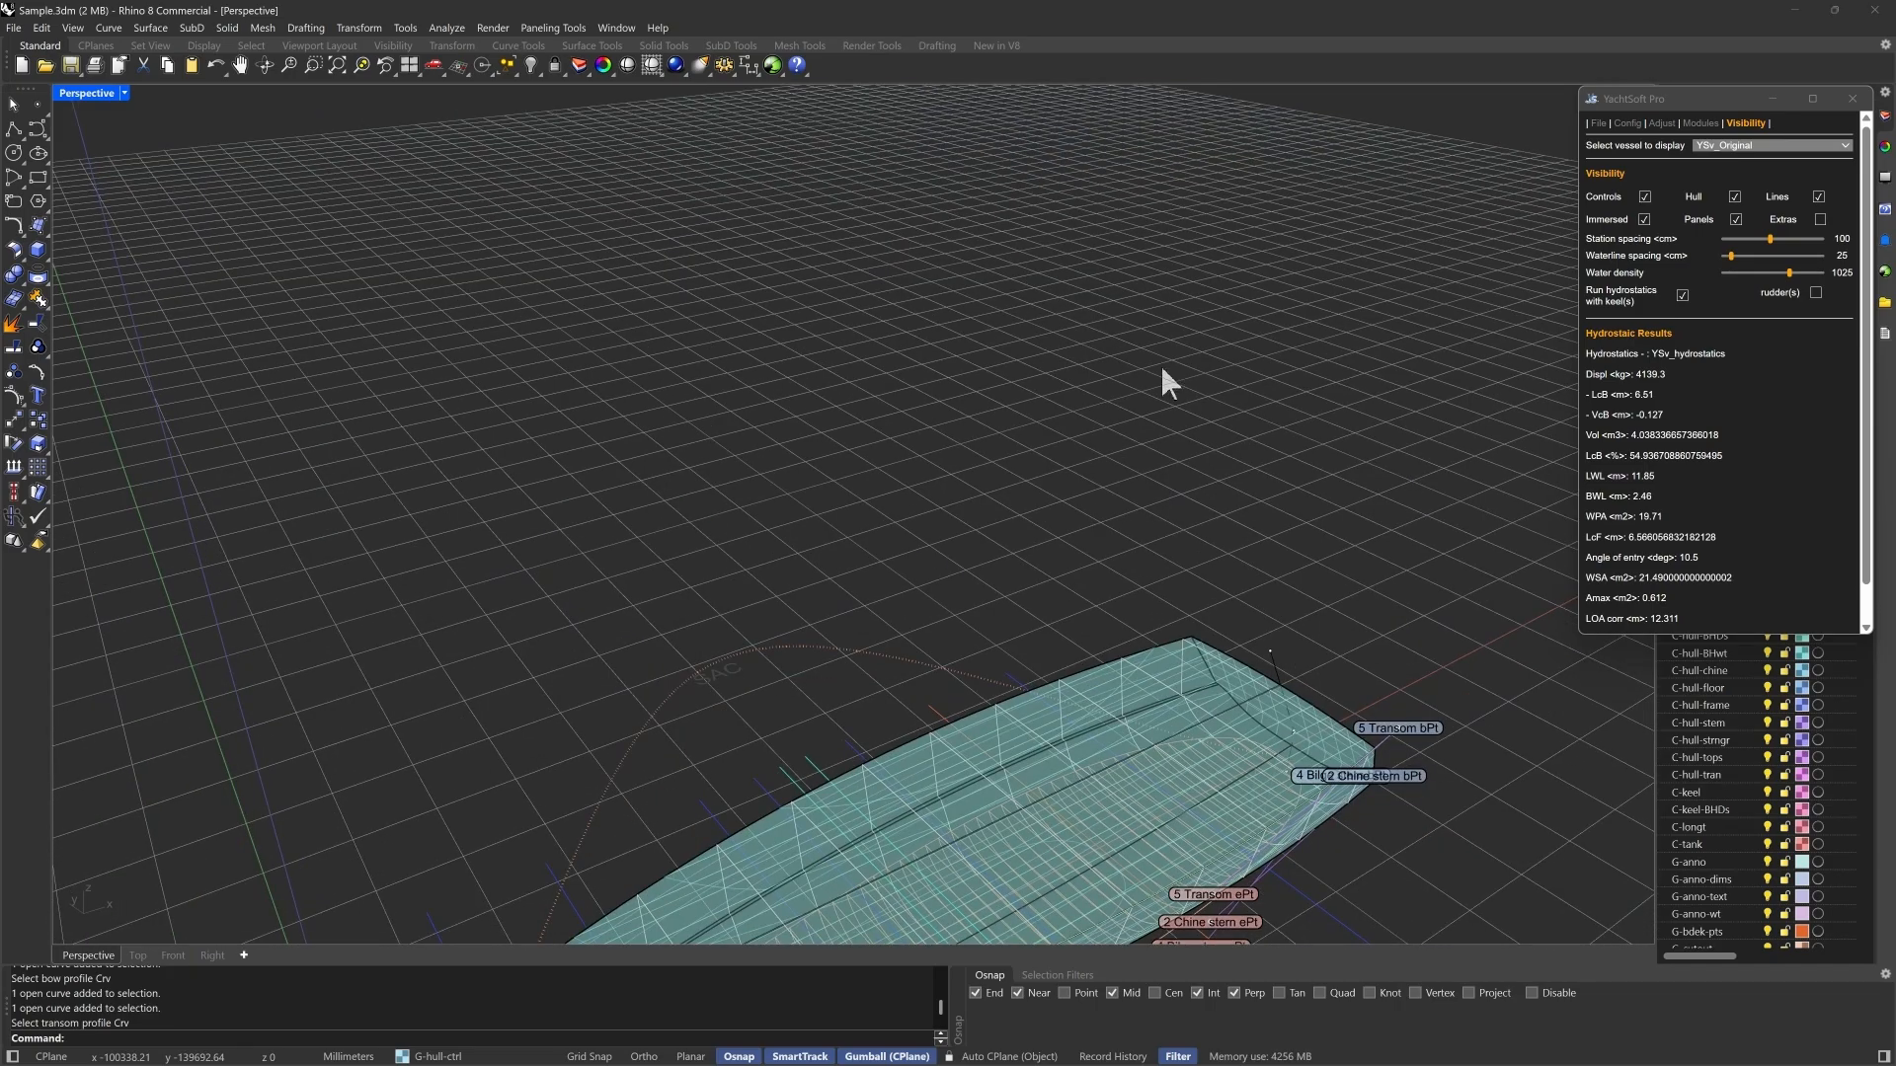
pyautogui.moveTo(1366, 507); pyautogui.dragTo(1299, 508, button='right')
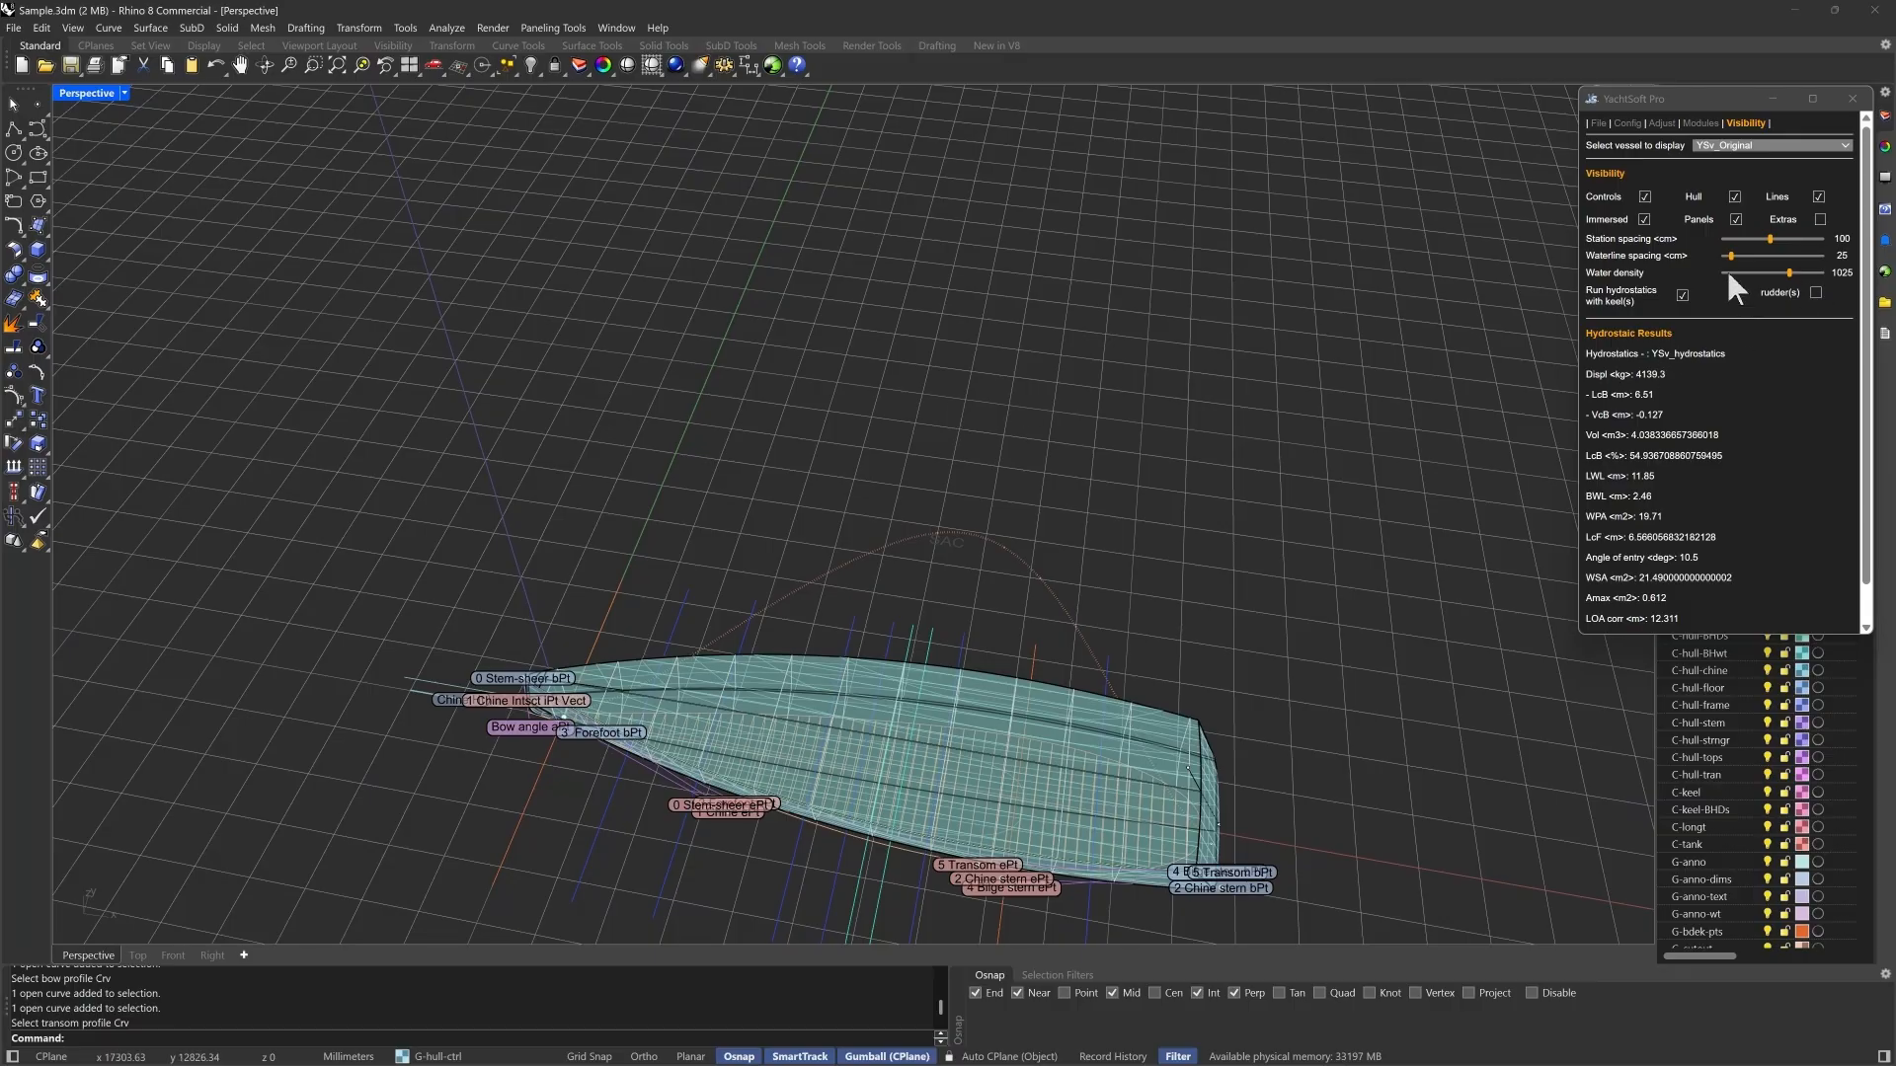
pyautogui.click(1736, 219)
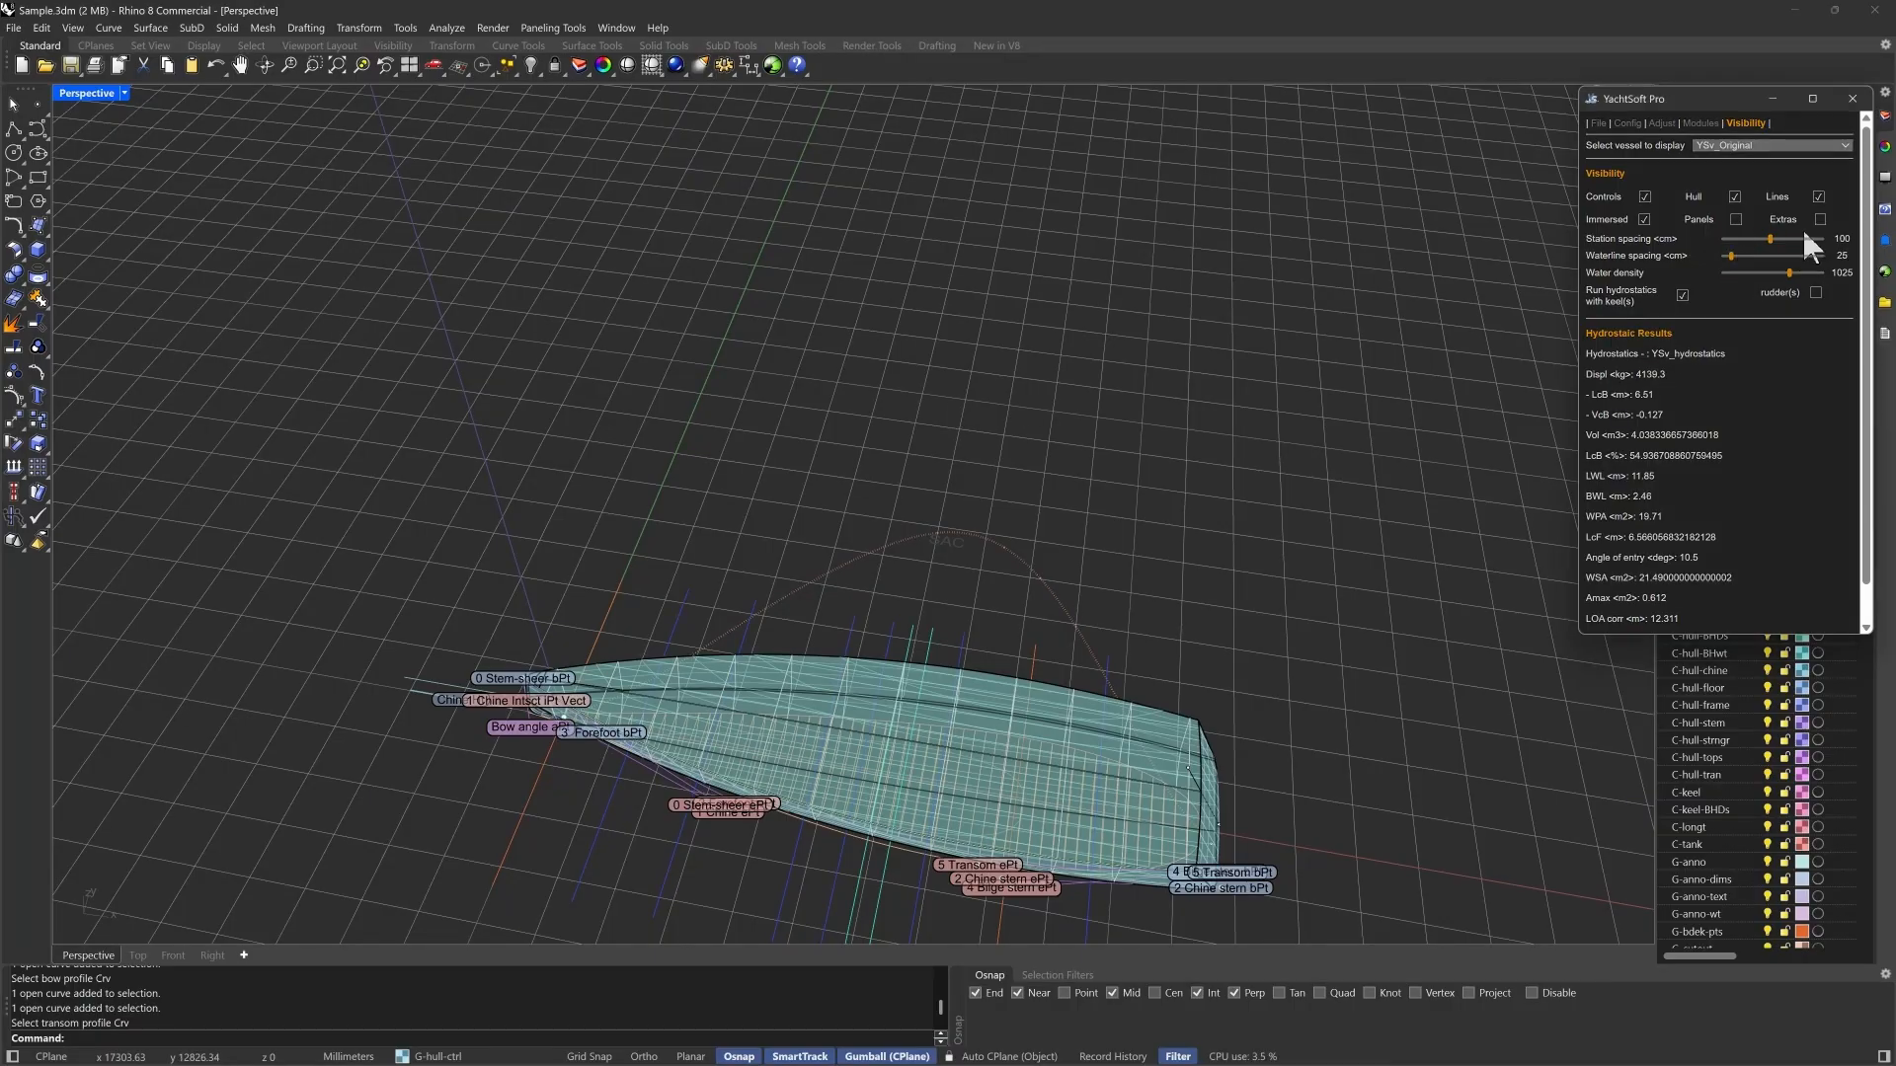
# - Hide the immersed part of the hull and set the station spacing to 50 cm
pyautogui.click(1644, 220)
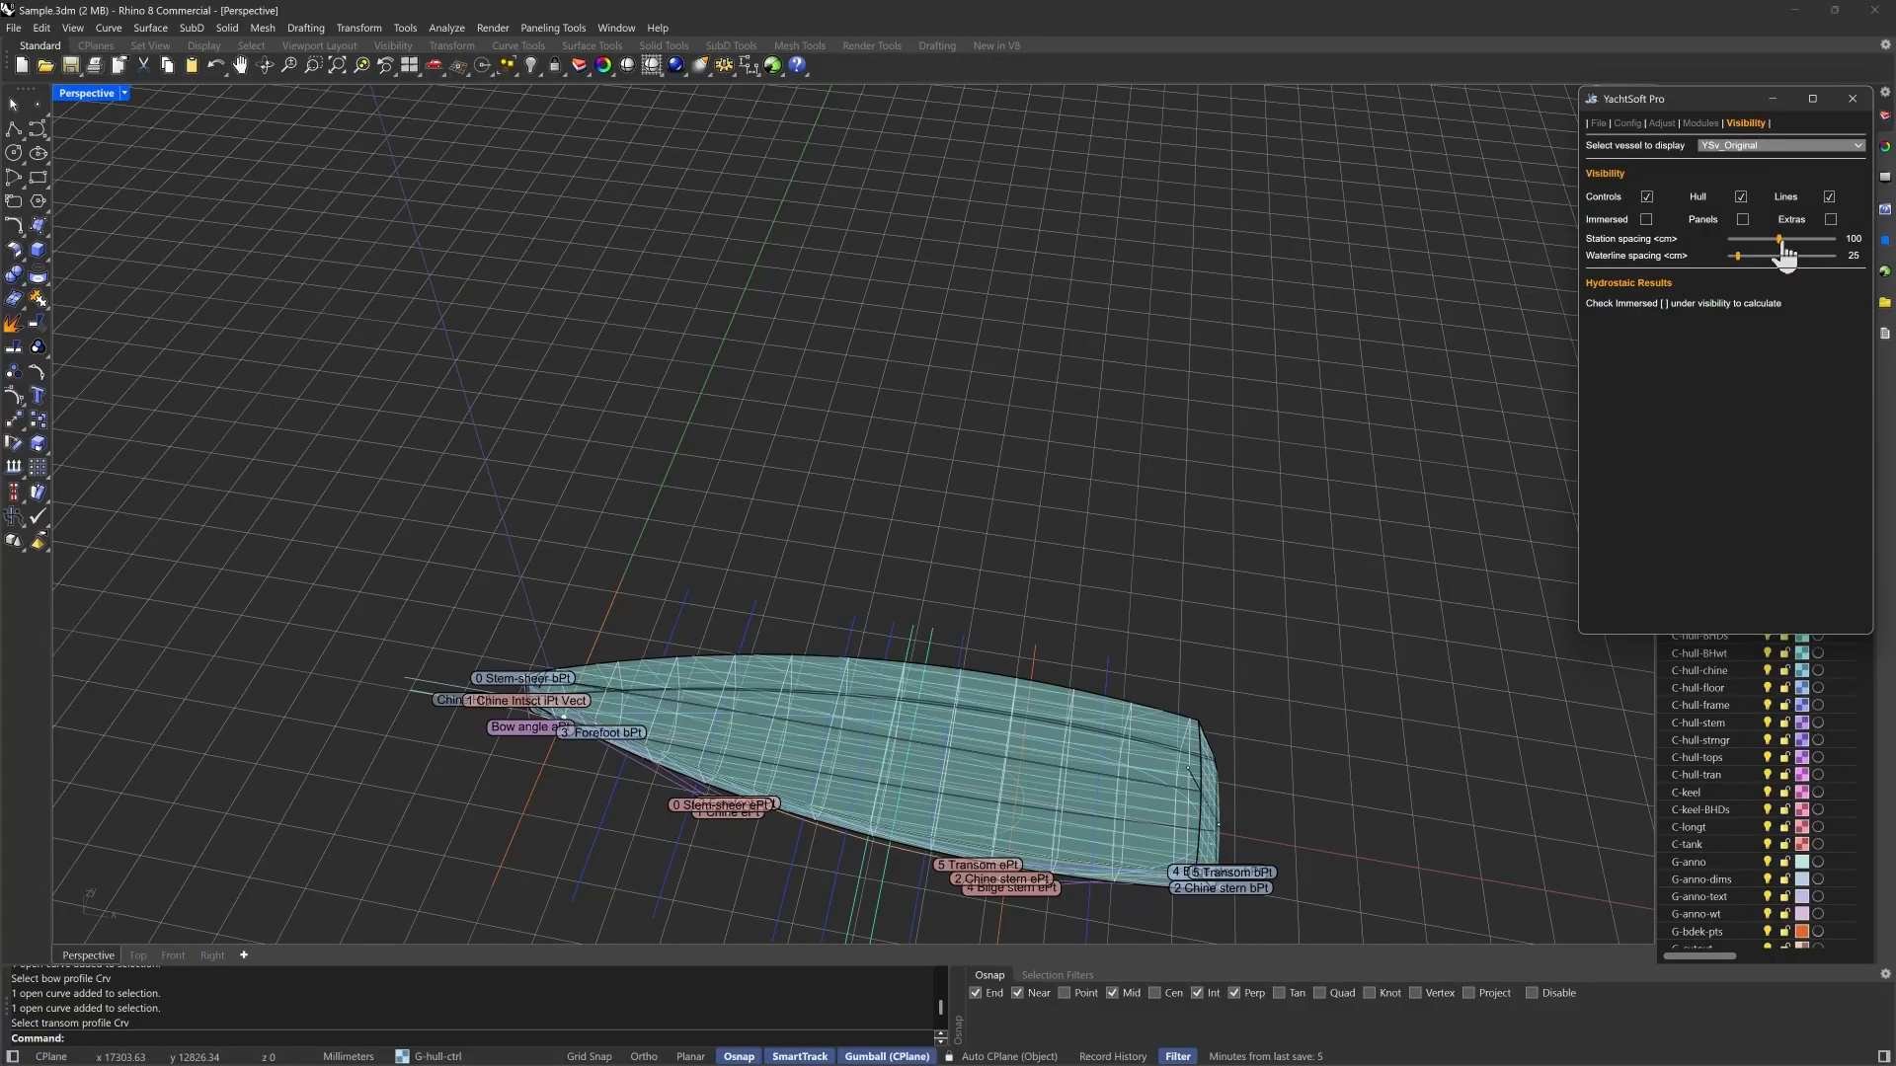
pyautogui.moveTo(1781, 248); pyautogui.dragTo(1751, 249)
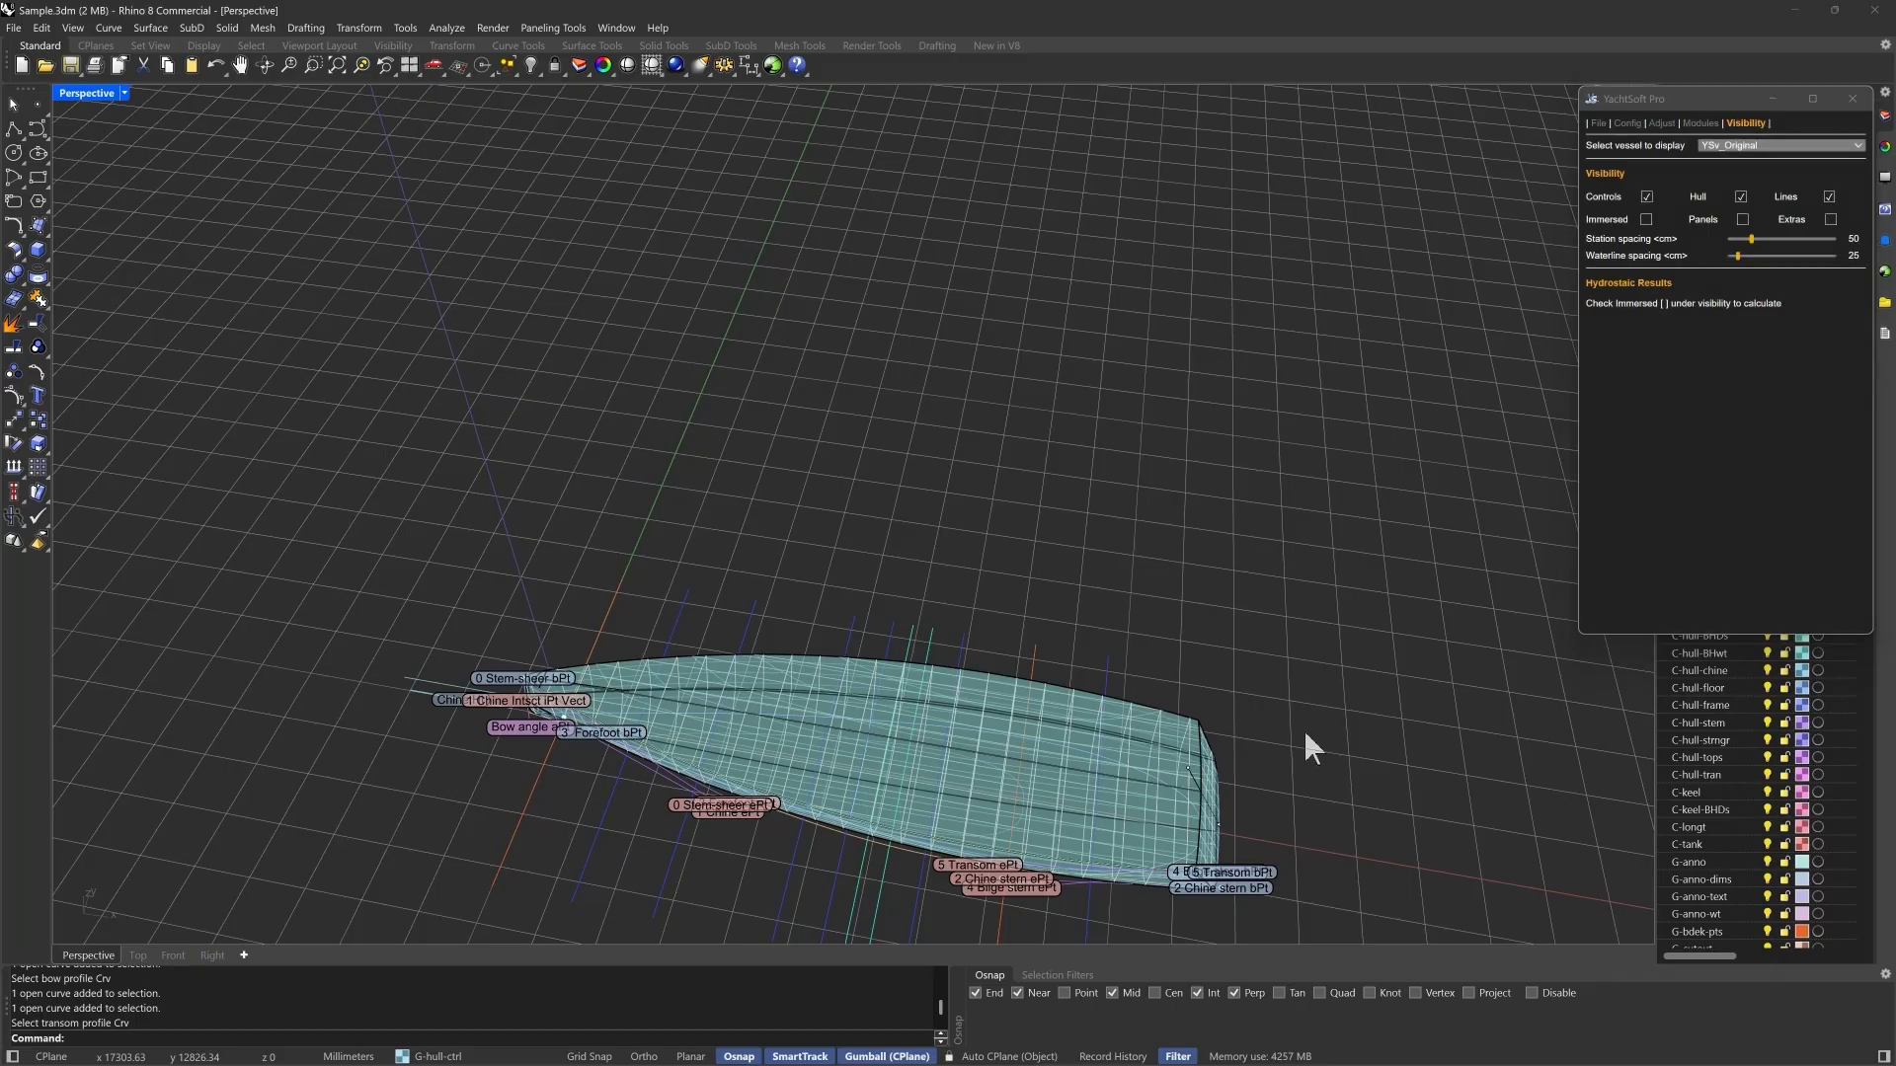
pyautogui.moveTo(1303, 744); pyautogui.dragTo(1349, 774, button='right')
pyautogui.moveTo(1473, 502); pyautogui.dragTo(1116, 731, button='right')
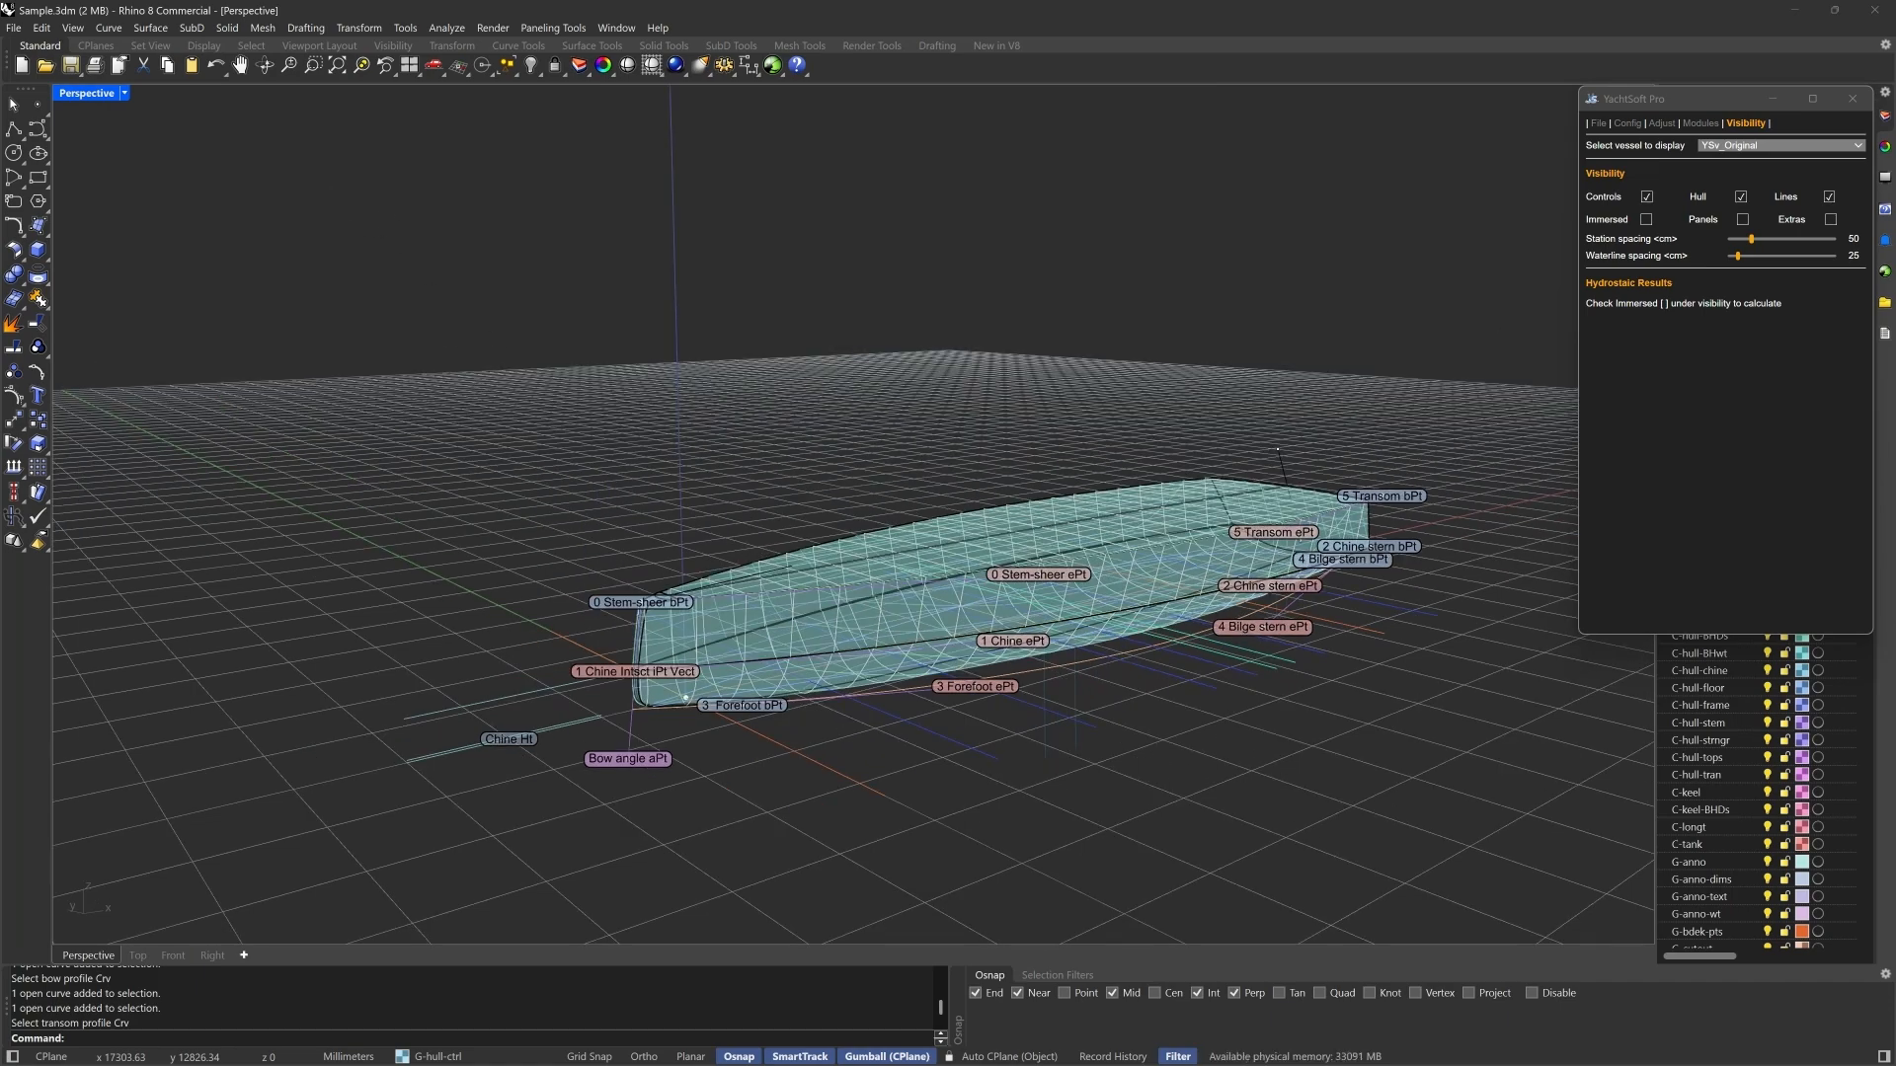
# - Examine the hull's lines and control points in plan, profile, end and perspective views side by side
pyautogui.doubleClick(82, 95)
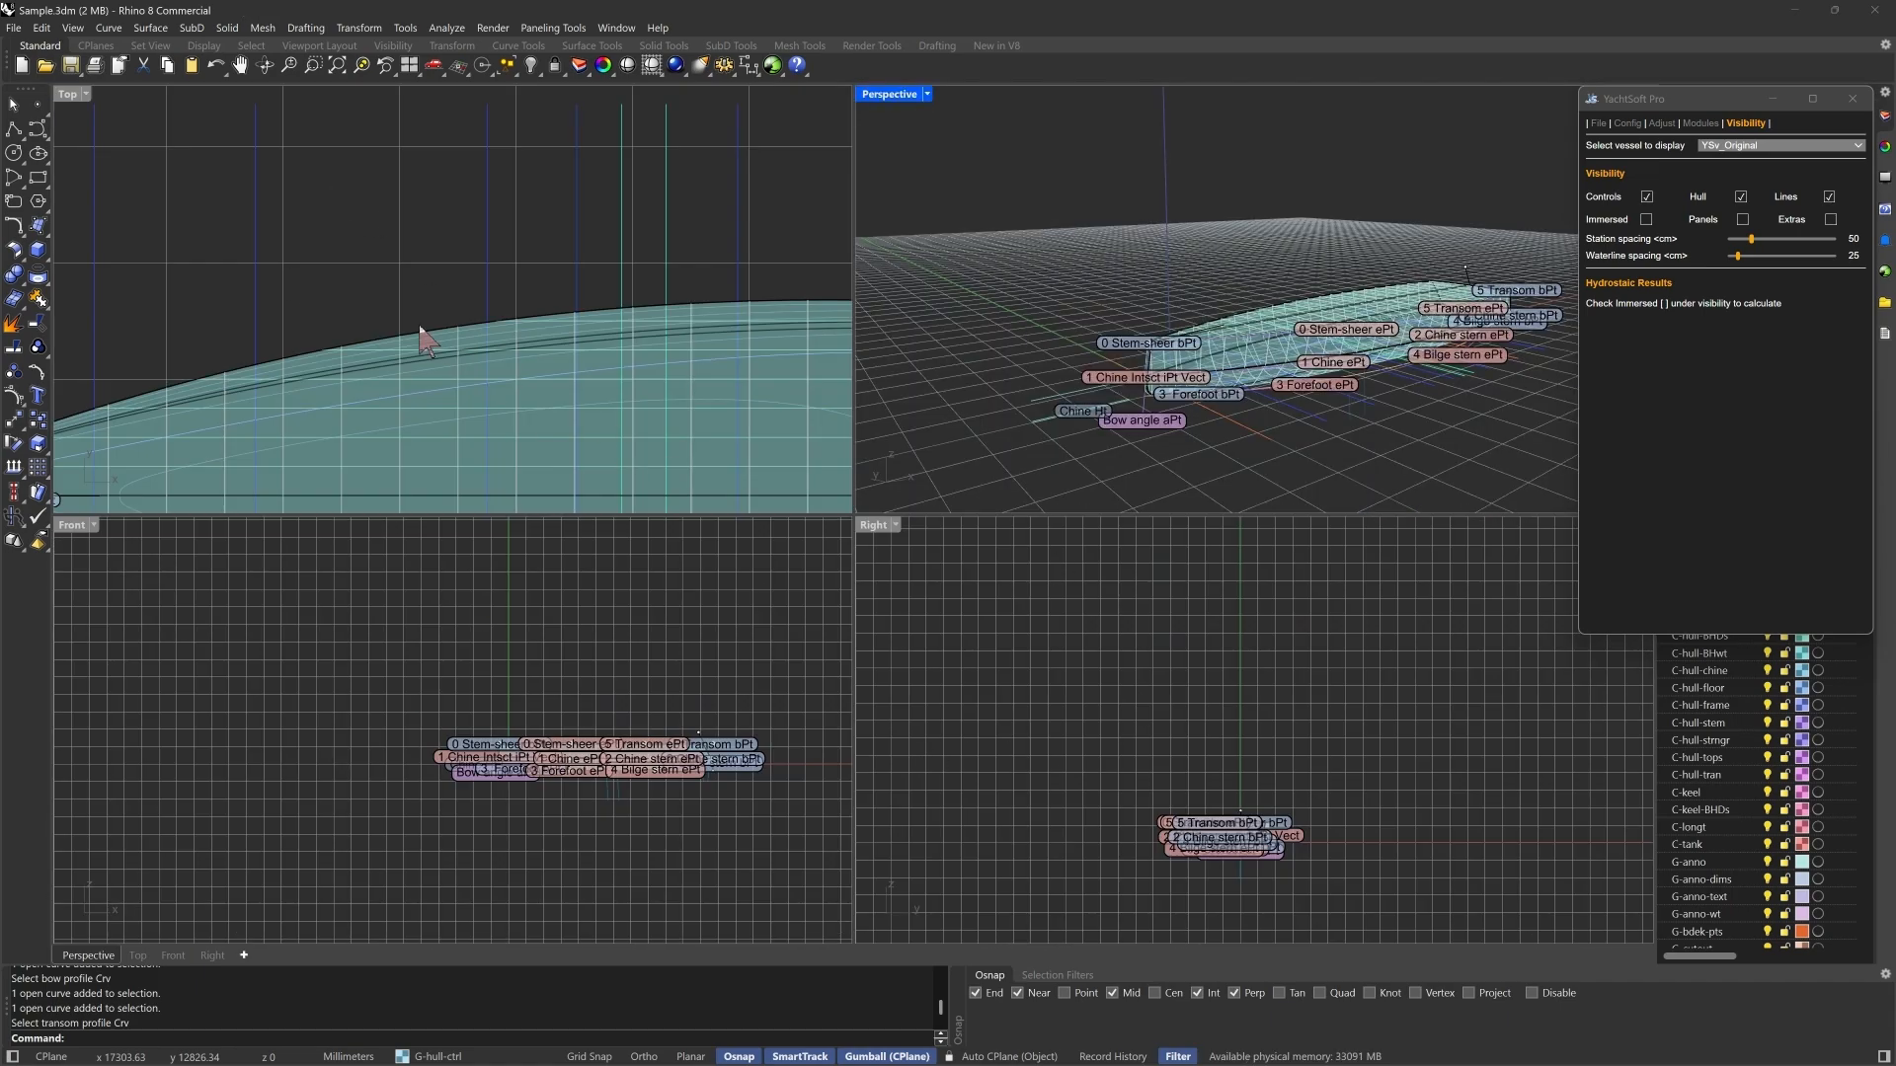
pyautogui.scroll(-3, 338, 242)
pyautogui.scroll(-1, 380, 331)
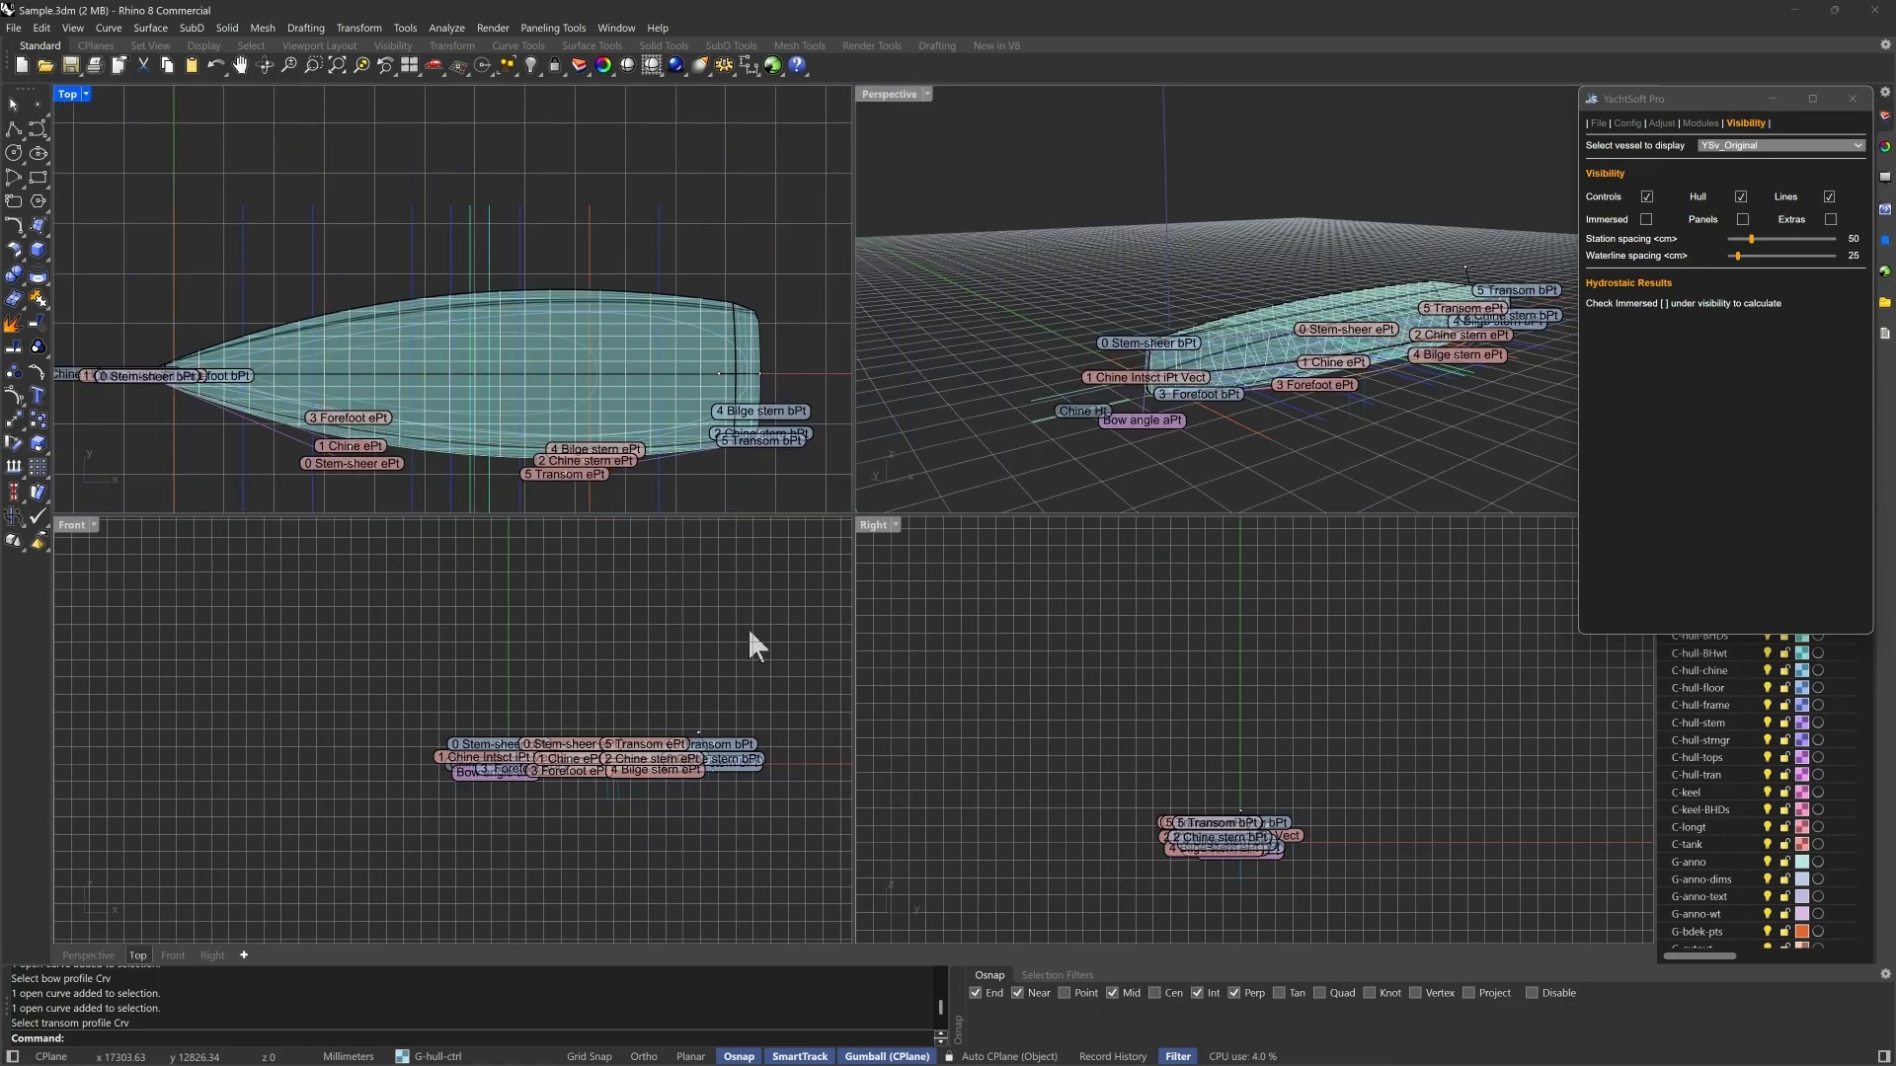
pyautogui.scroll(4, 654, 780)
pyautogui.scroll(2, 653, 780)
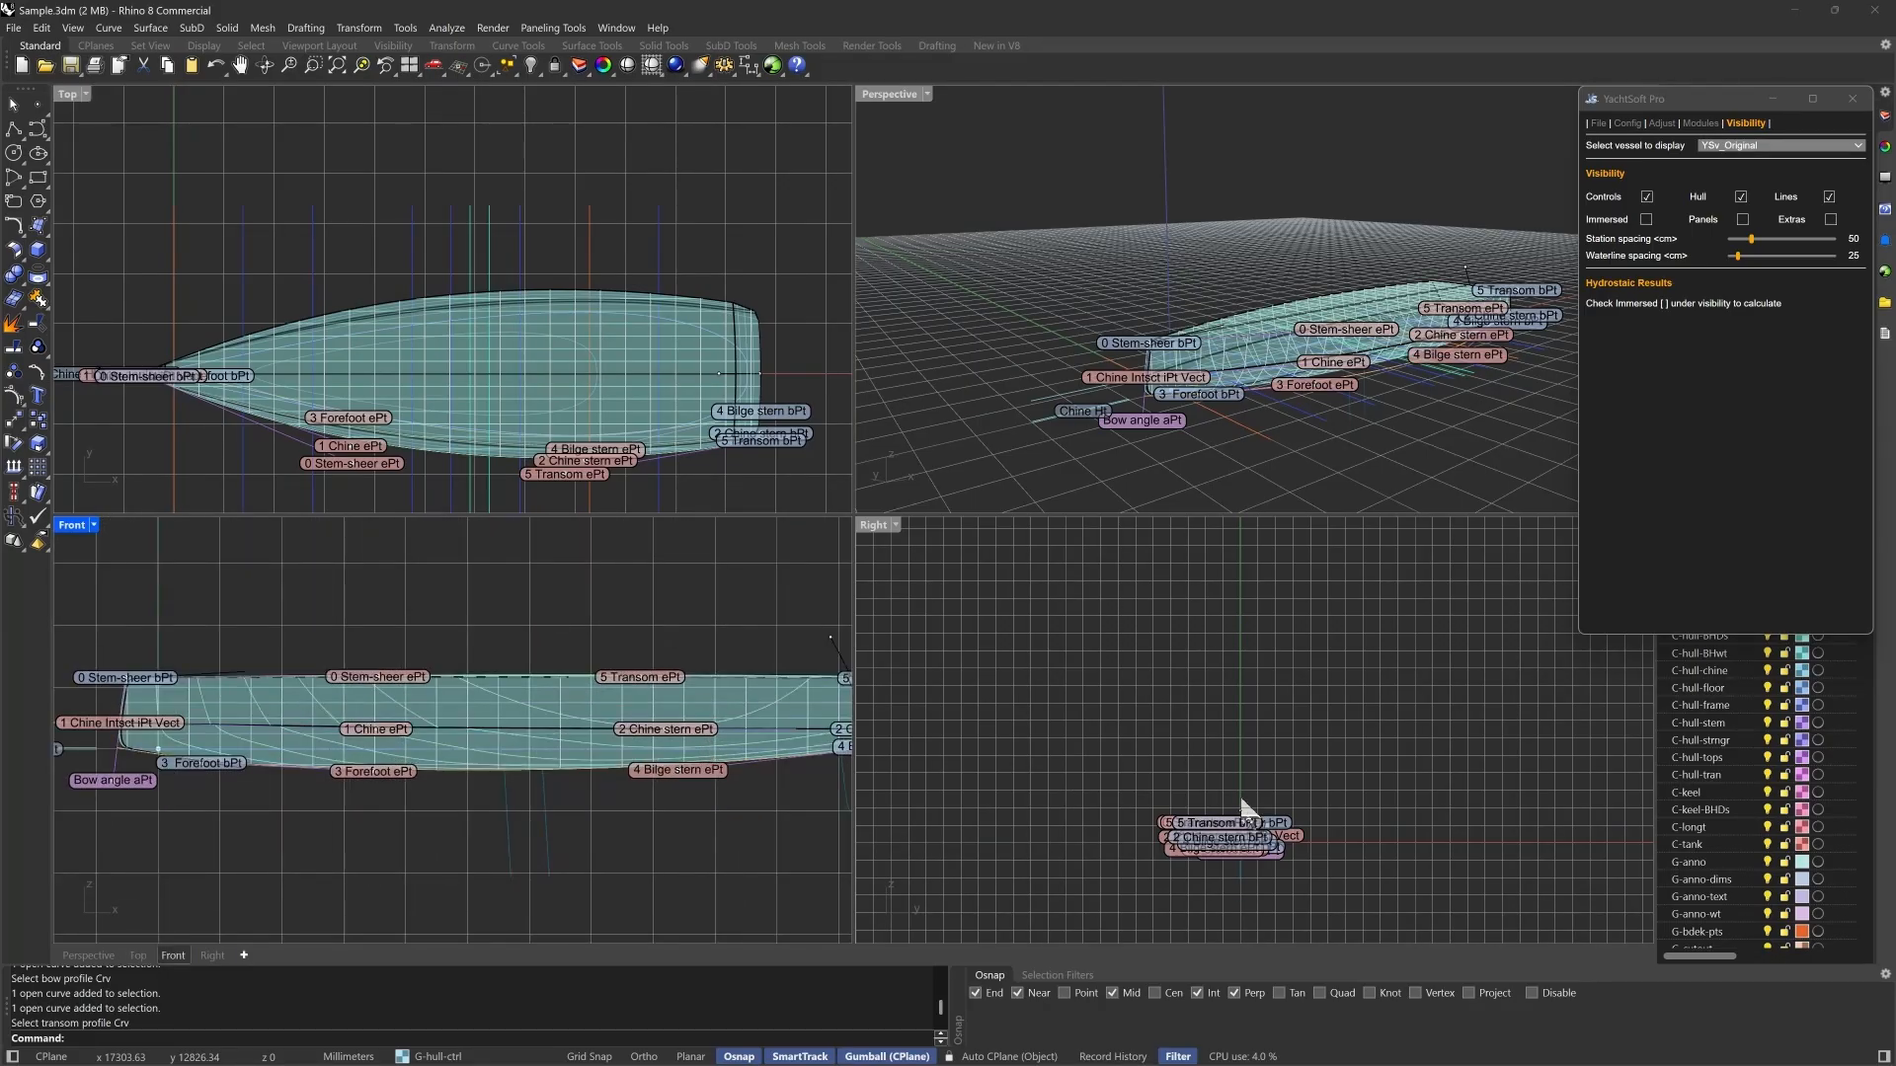
pyautogui.scroll(2, 1233, 884)
pyautogui.scroll(5, 1214, 864)
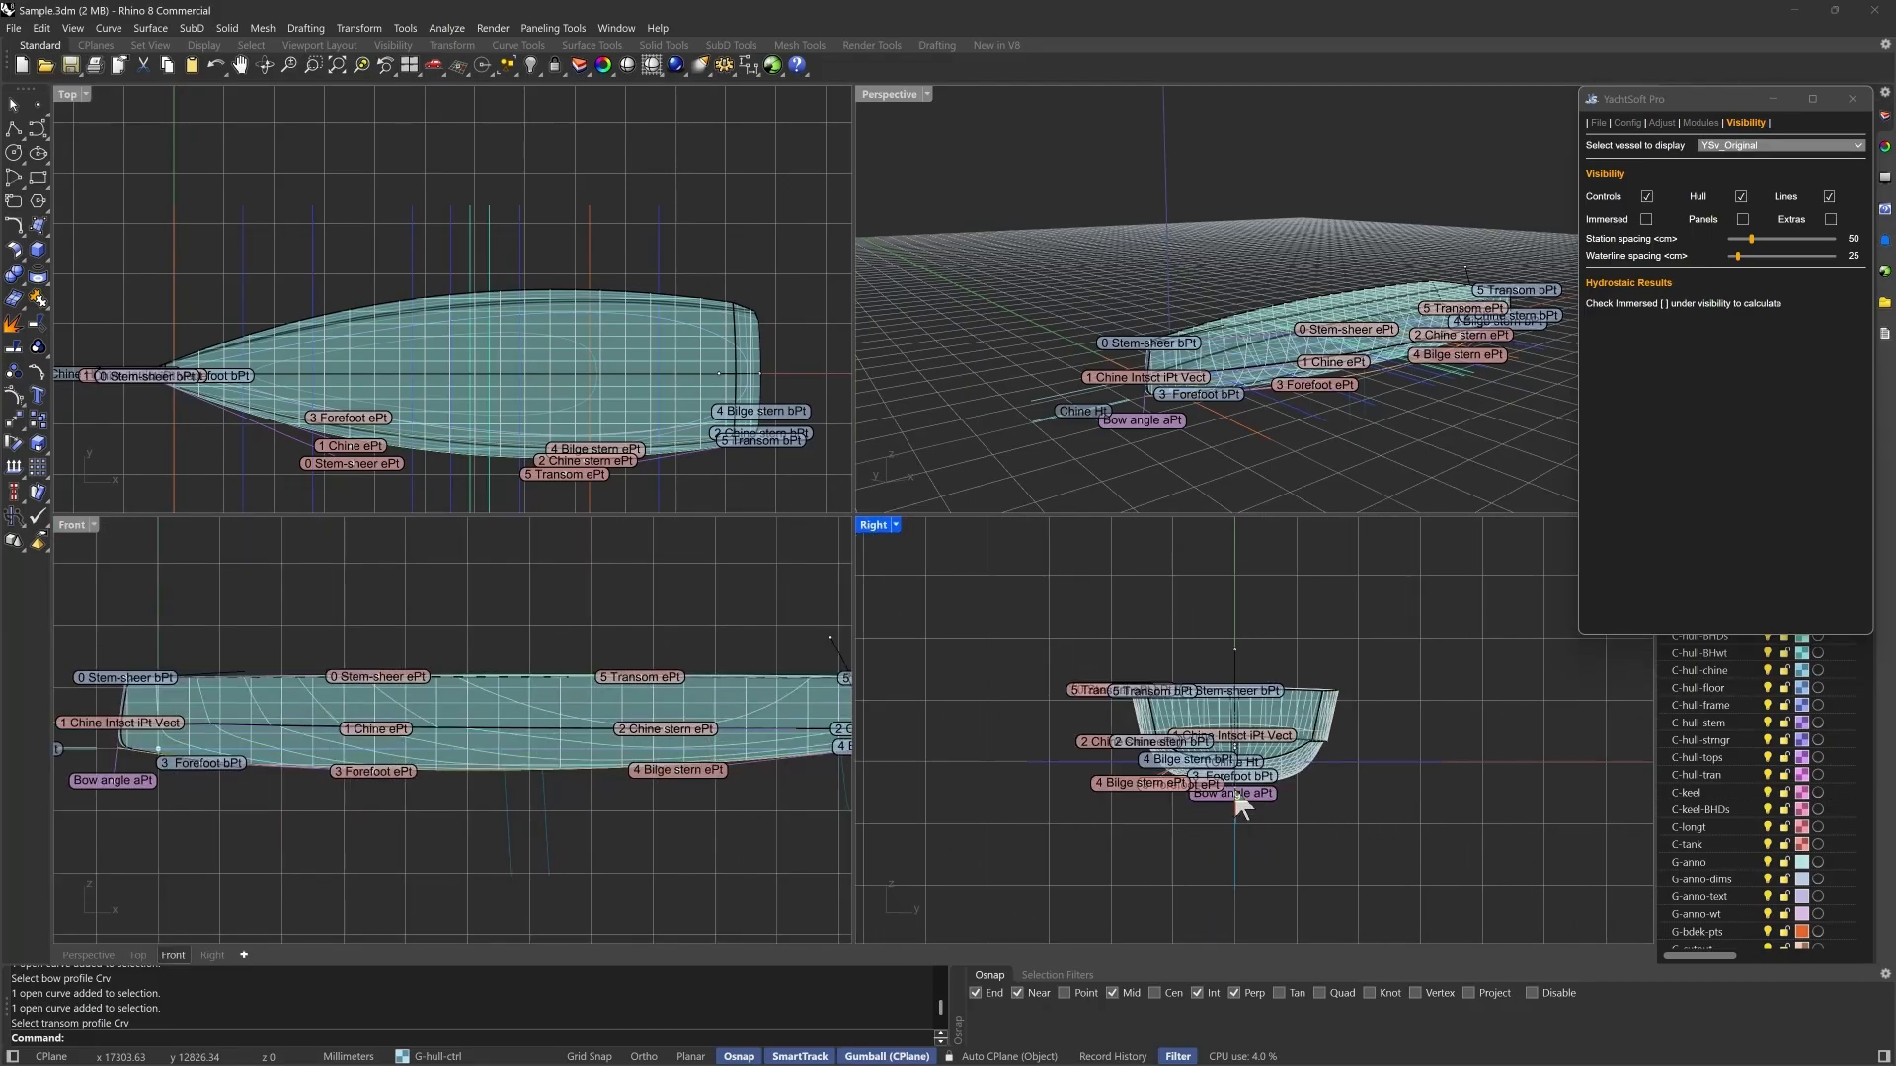
pyautogui.scroll(-3, 261, 859)
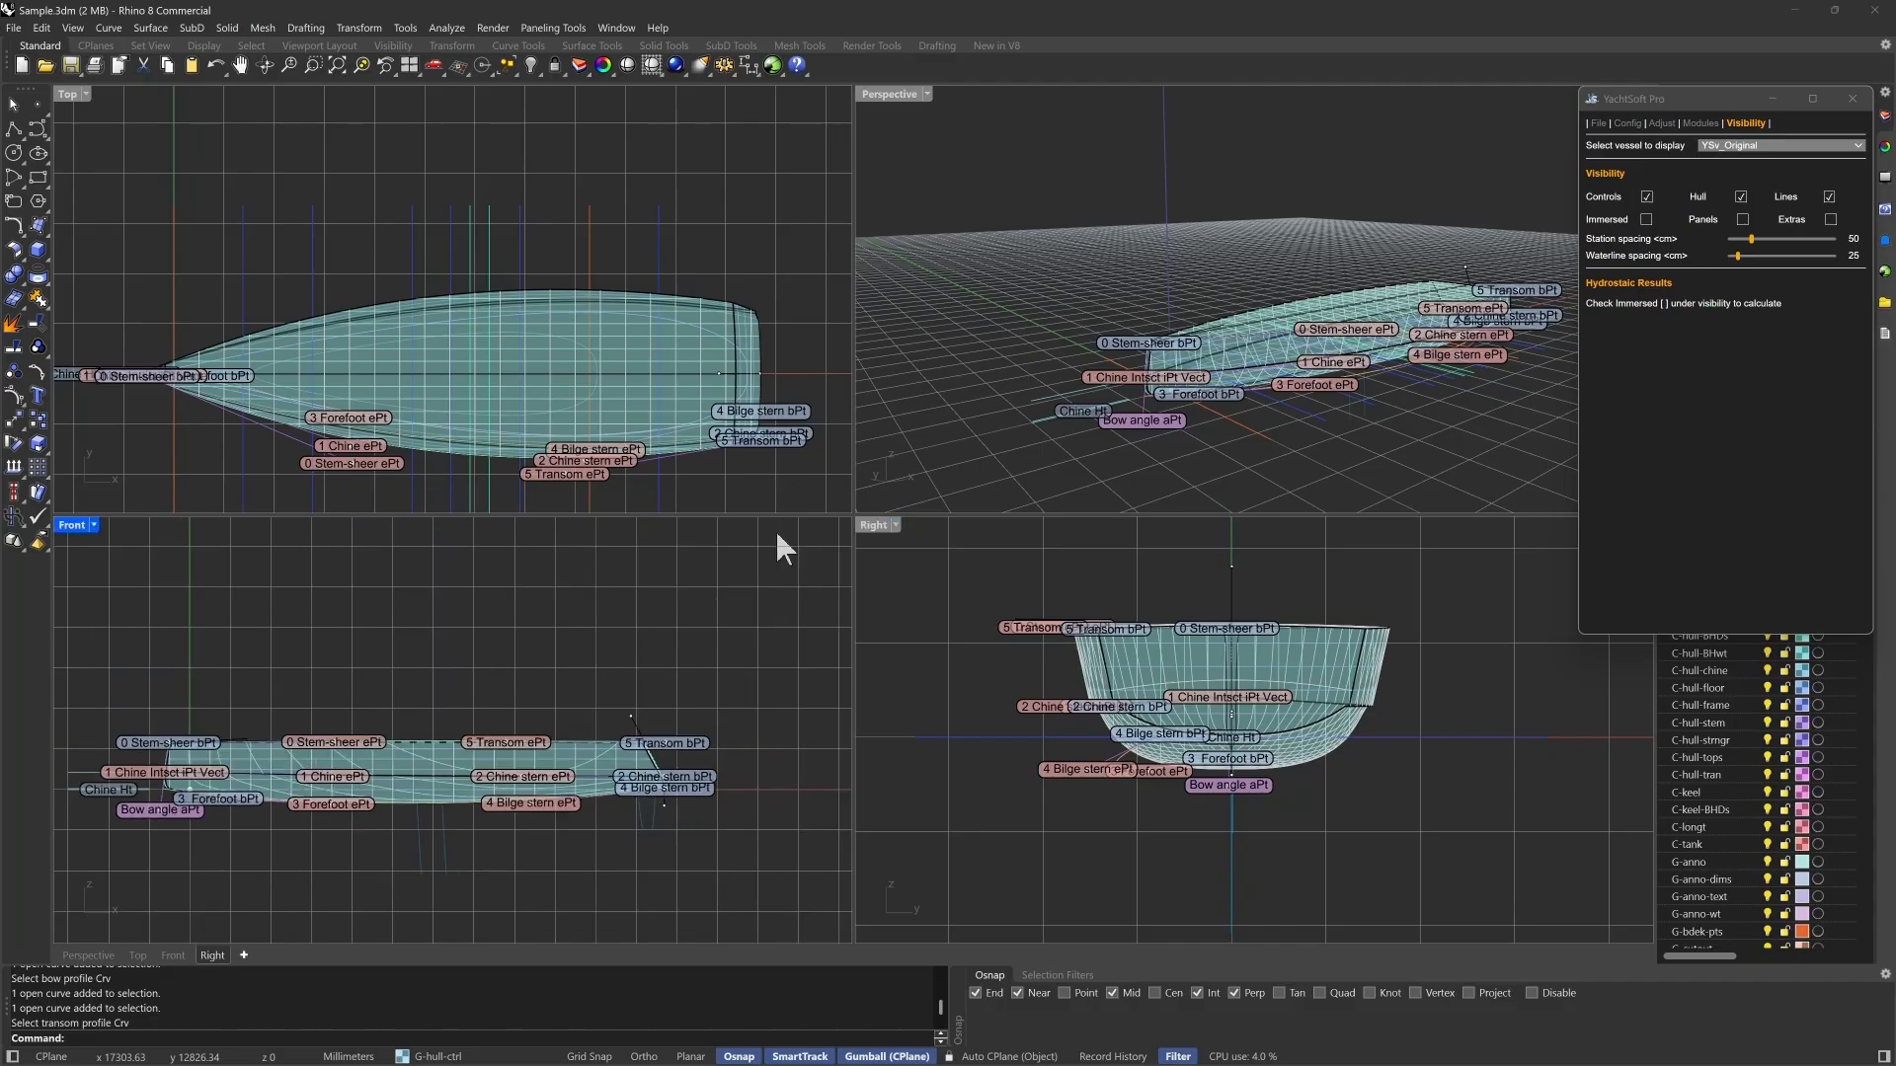
pyautogui.scroll(4, 1407, 398)
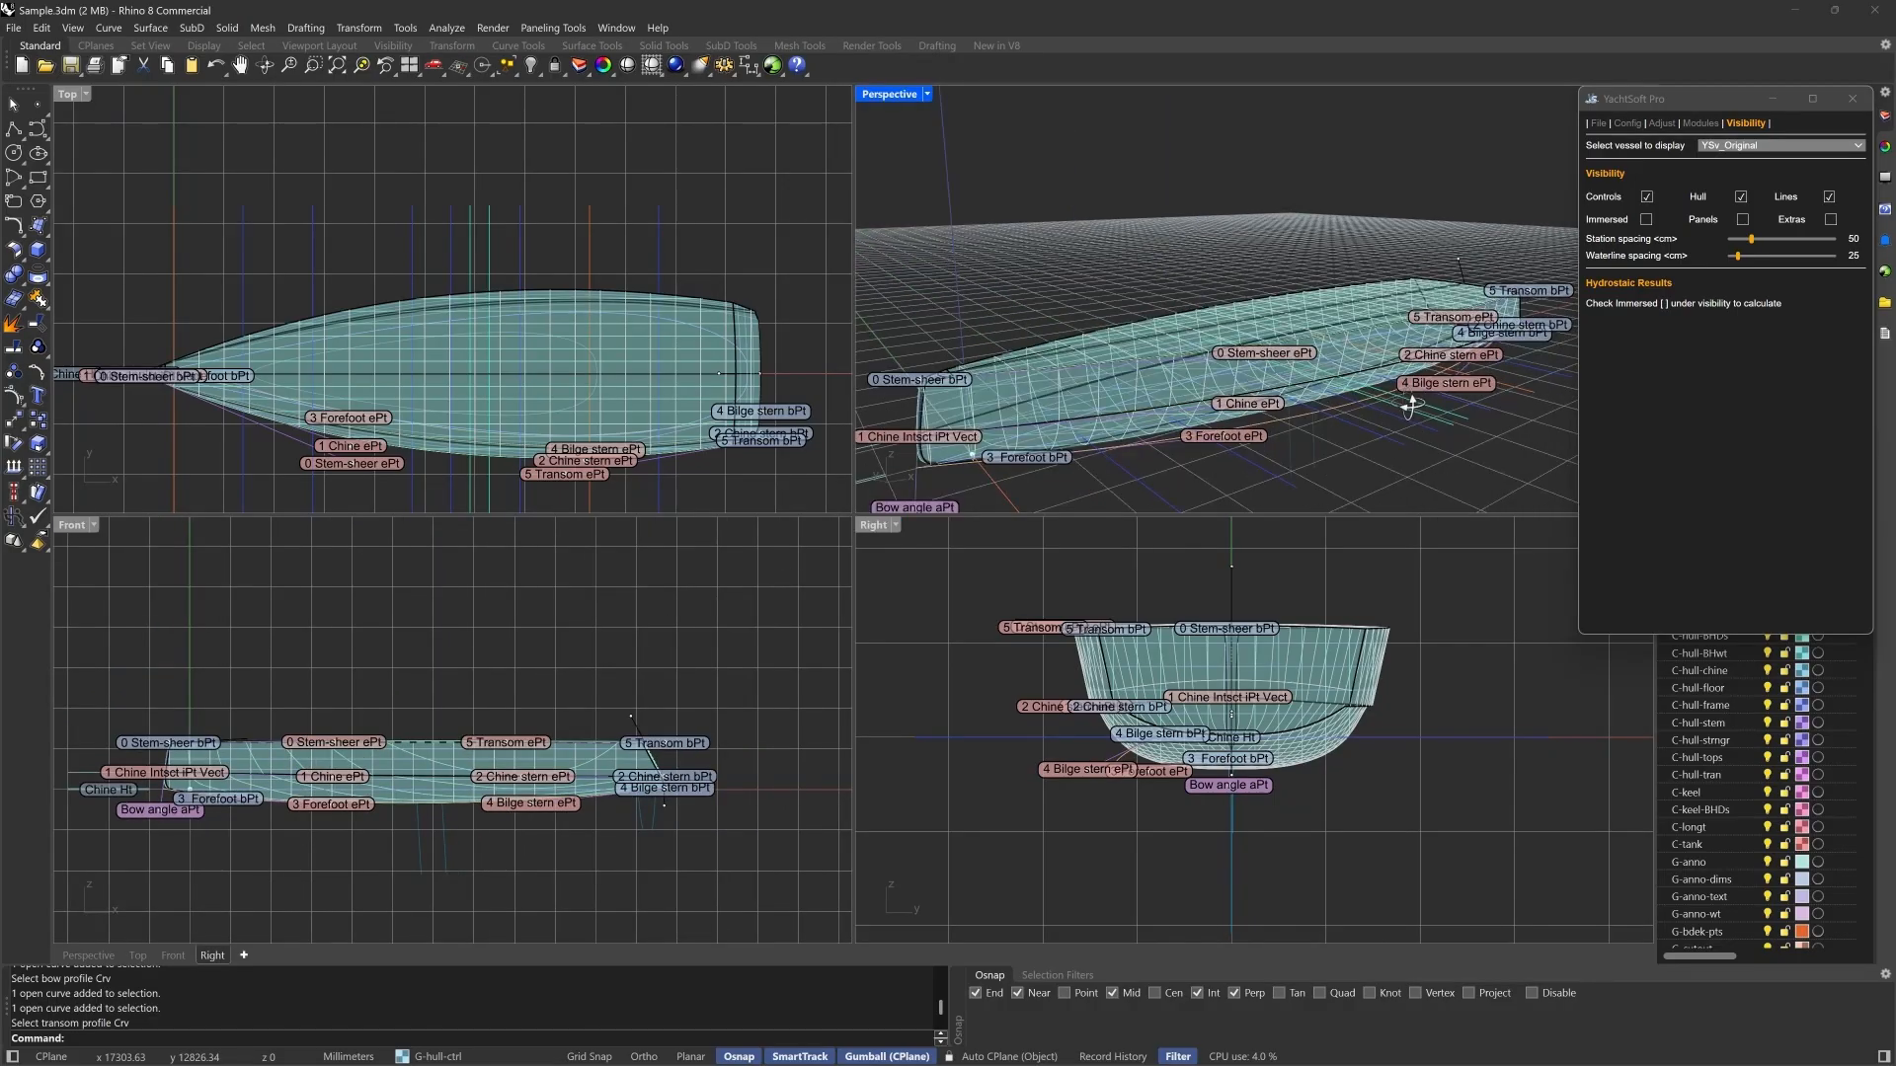
pyautogui.moveTo(1407, 397); pyautogui.dragTo(1407, 406, button='right')
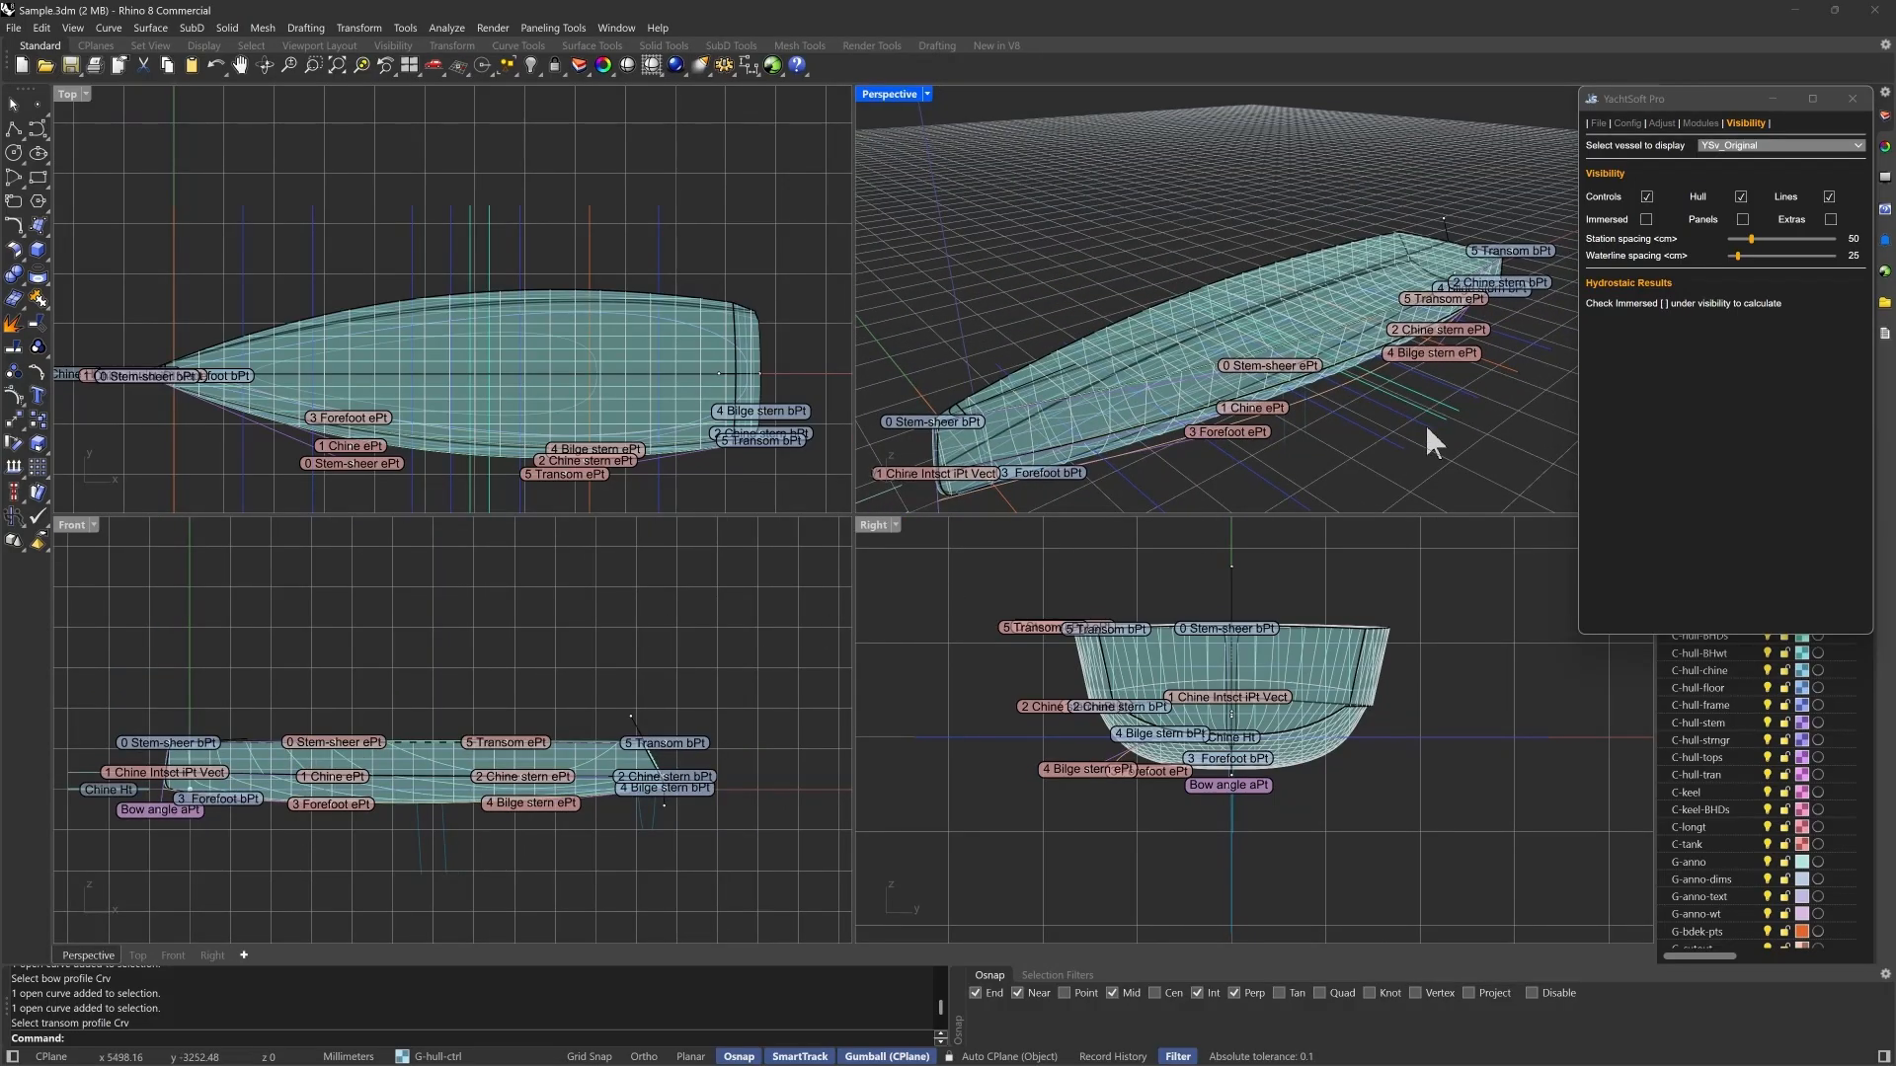
pyautogui.click(708, 482)
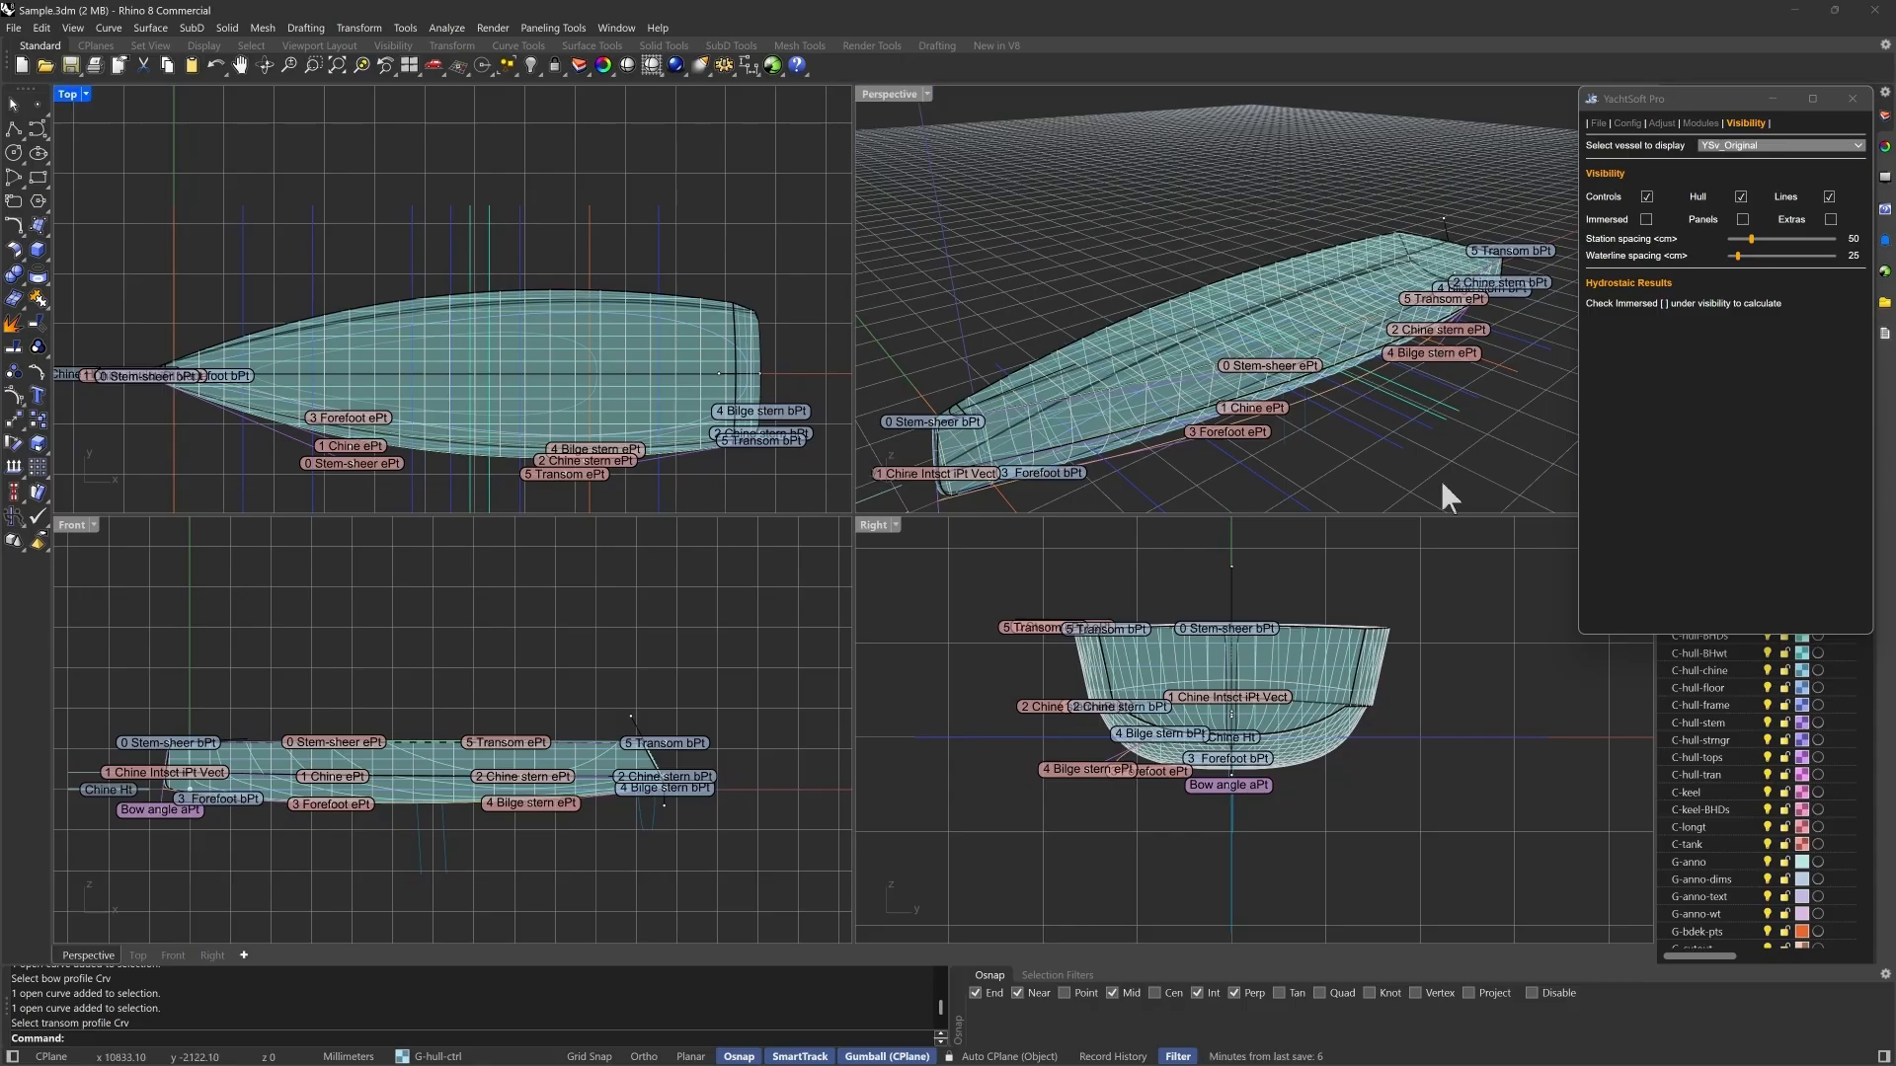
# - Hide the hull's station and waterlines and open the Gravity One module with its metal structure settings
pyautogui.click(1828, 196)
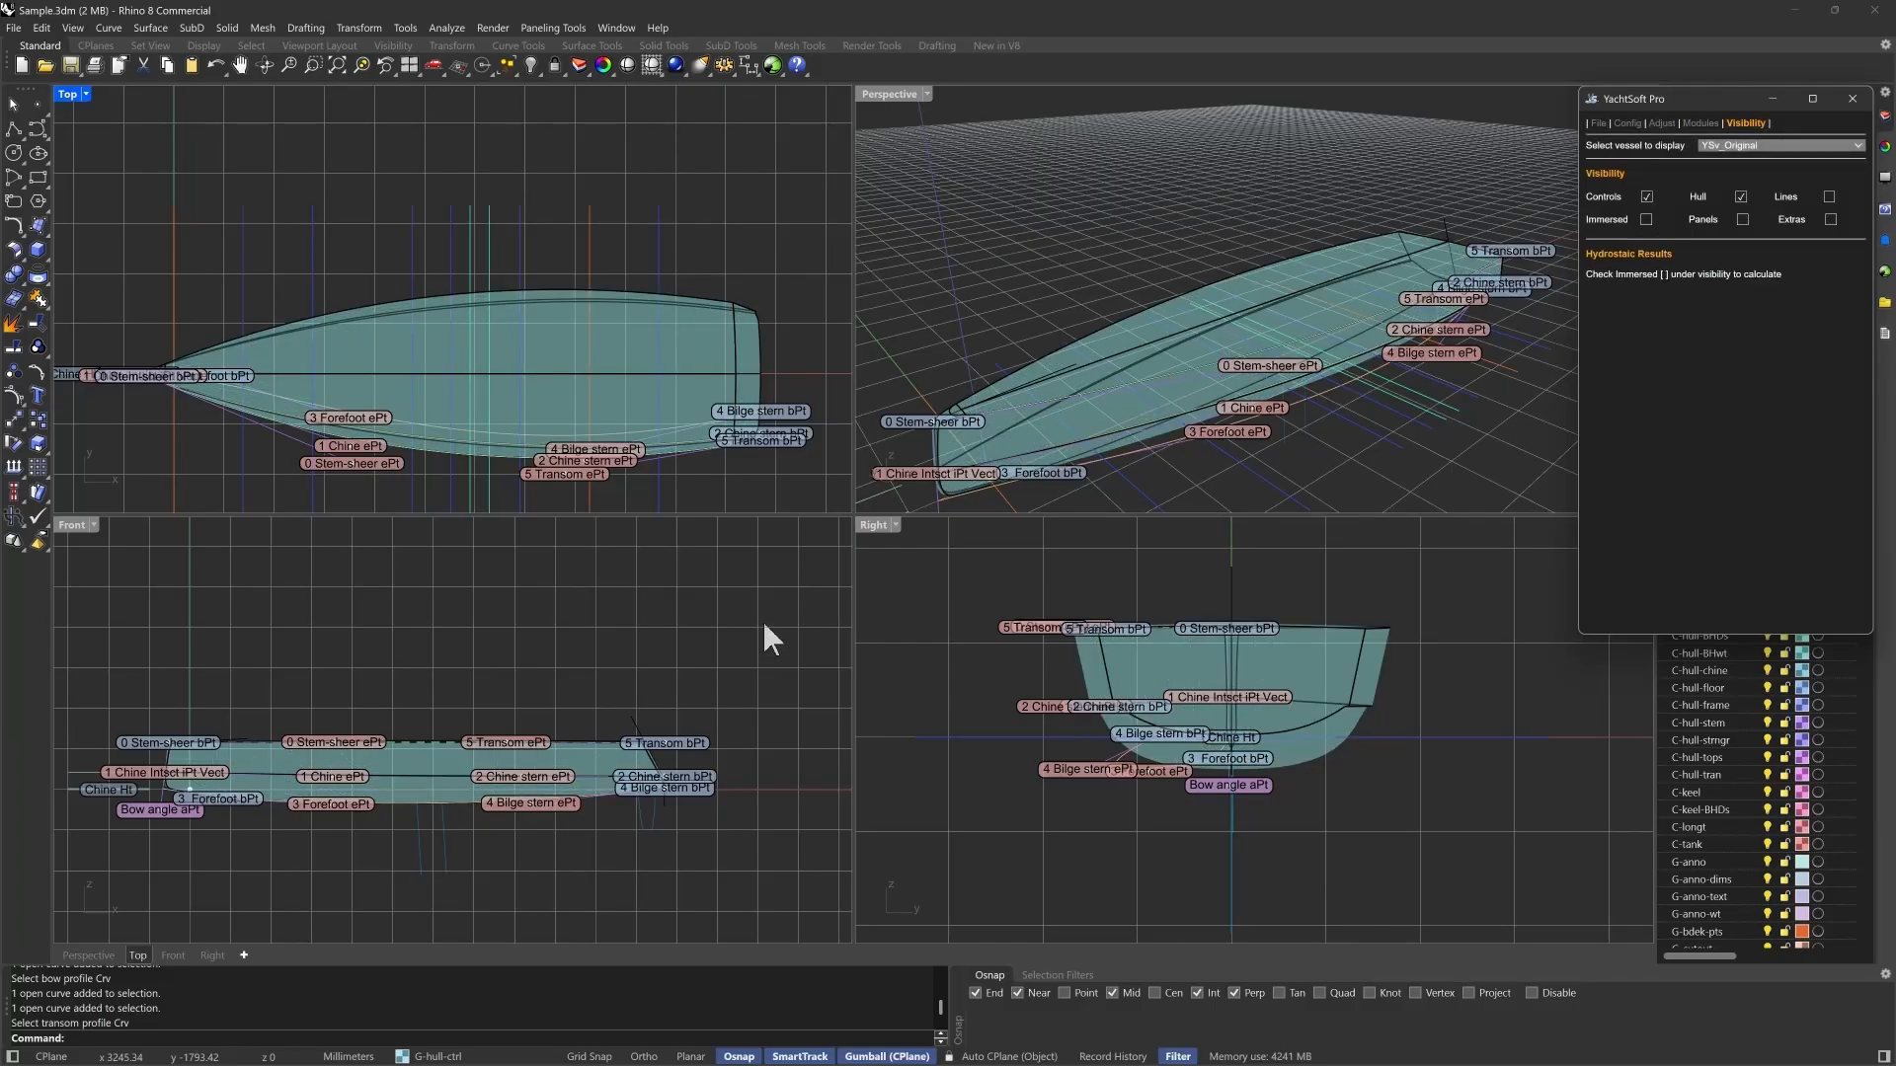
pyautogui.moveTo(764, 624); pyautogui.dragTo(945, 607, button='right')
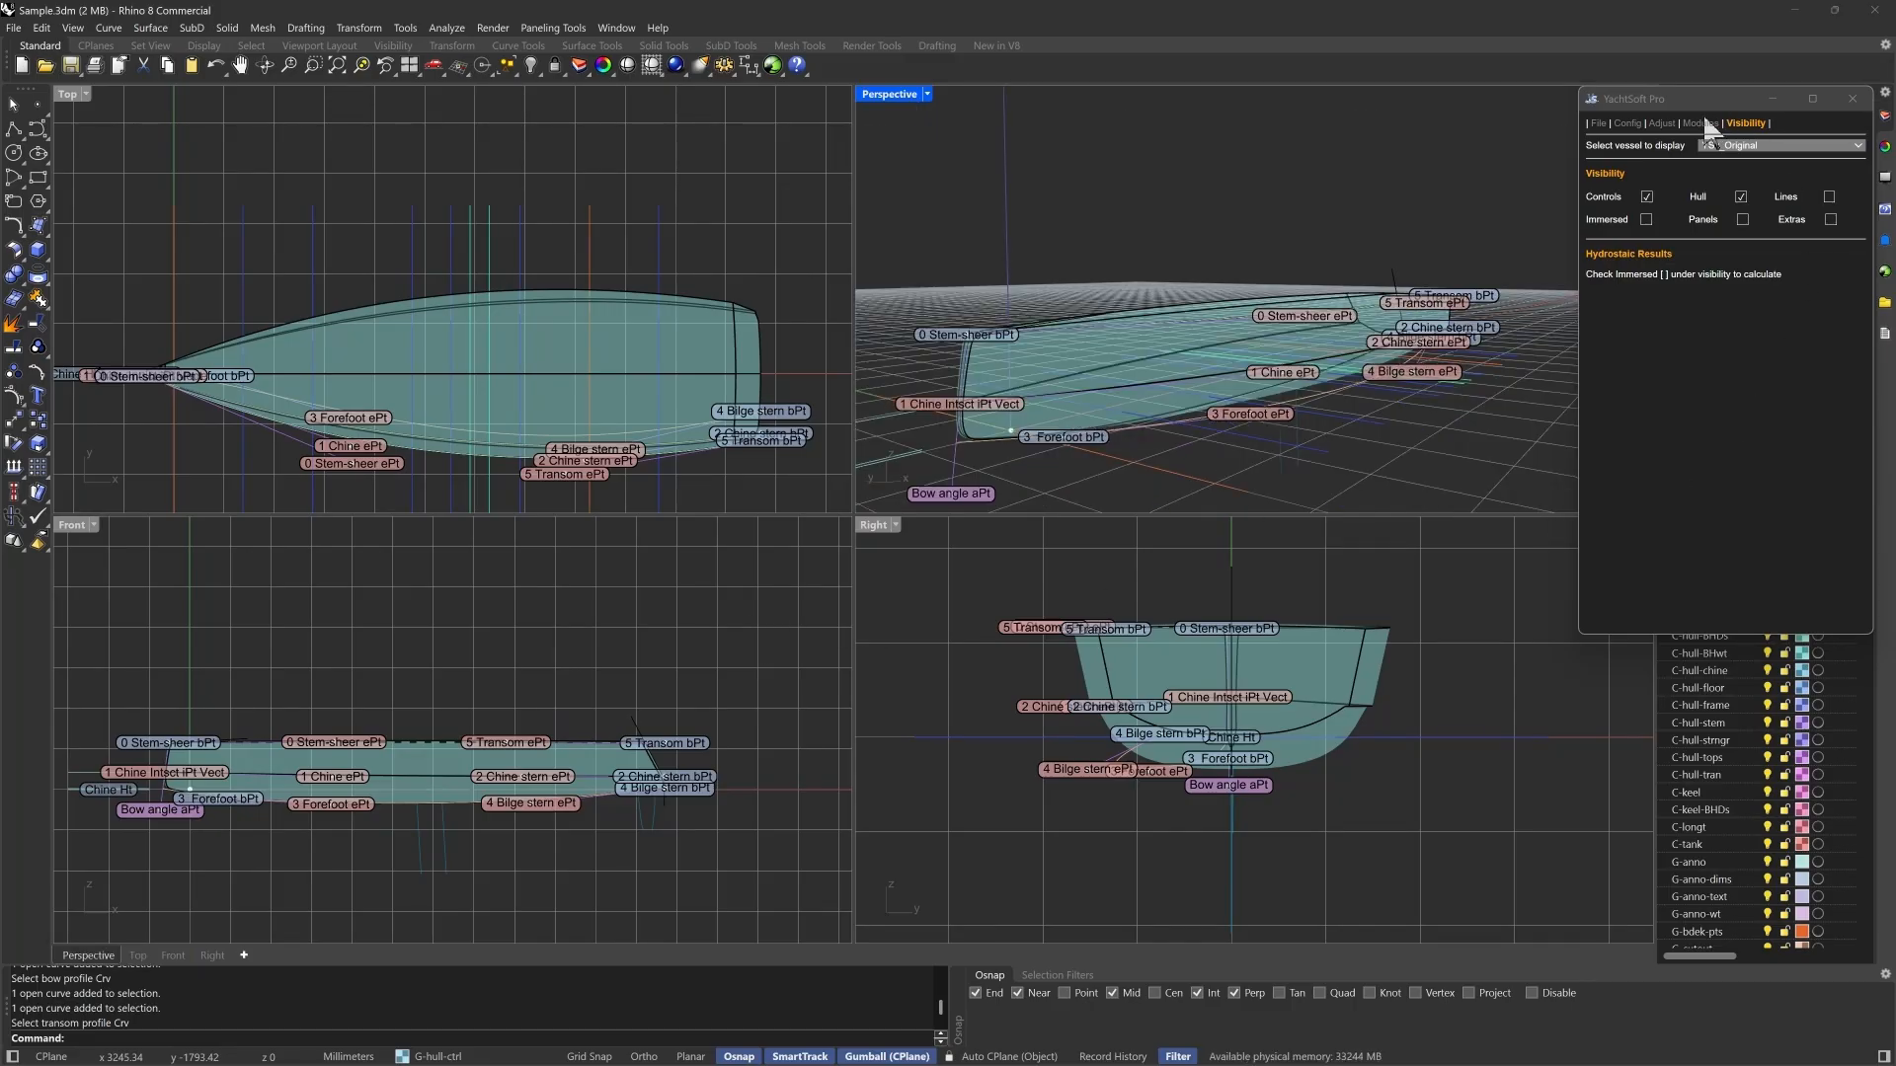
pyautogui.click(1779, 550)
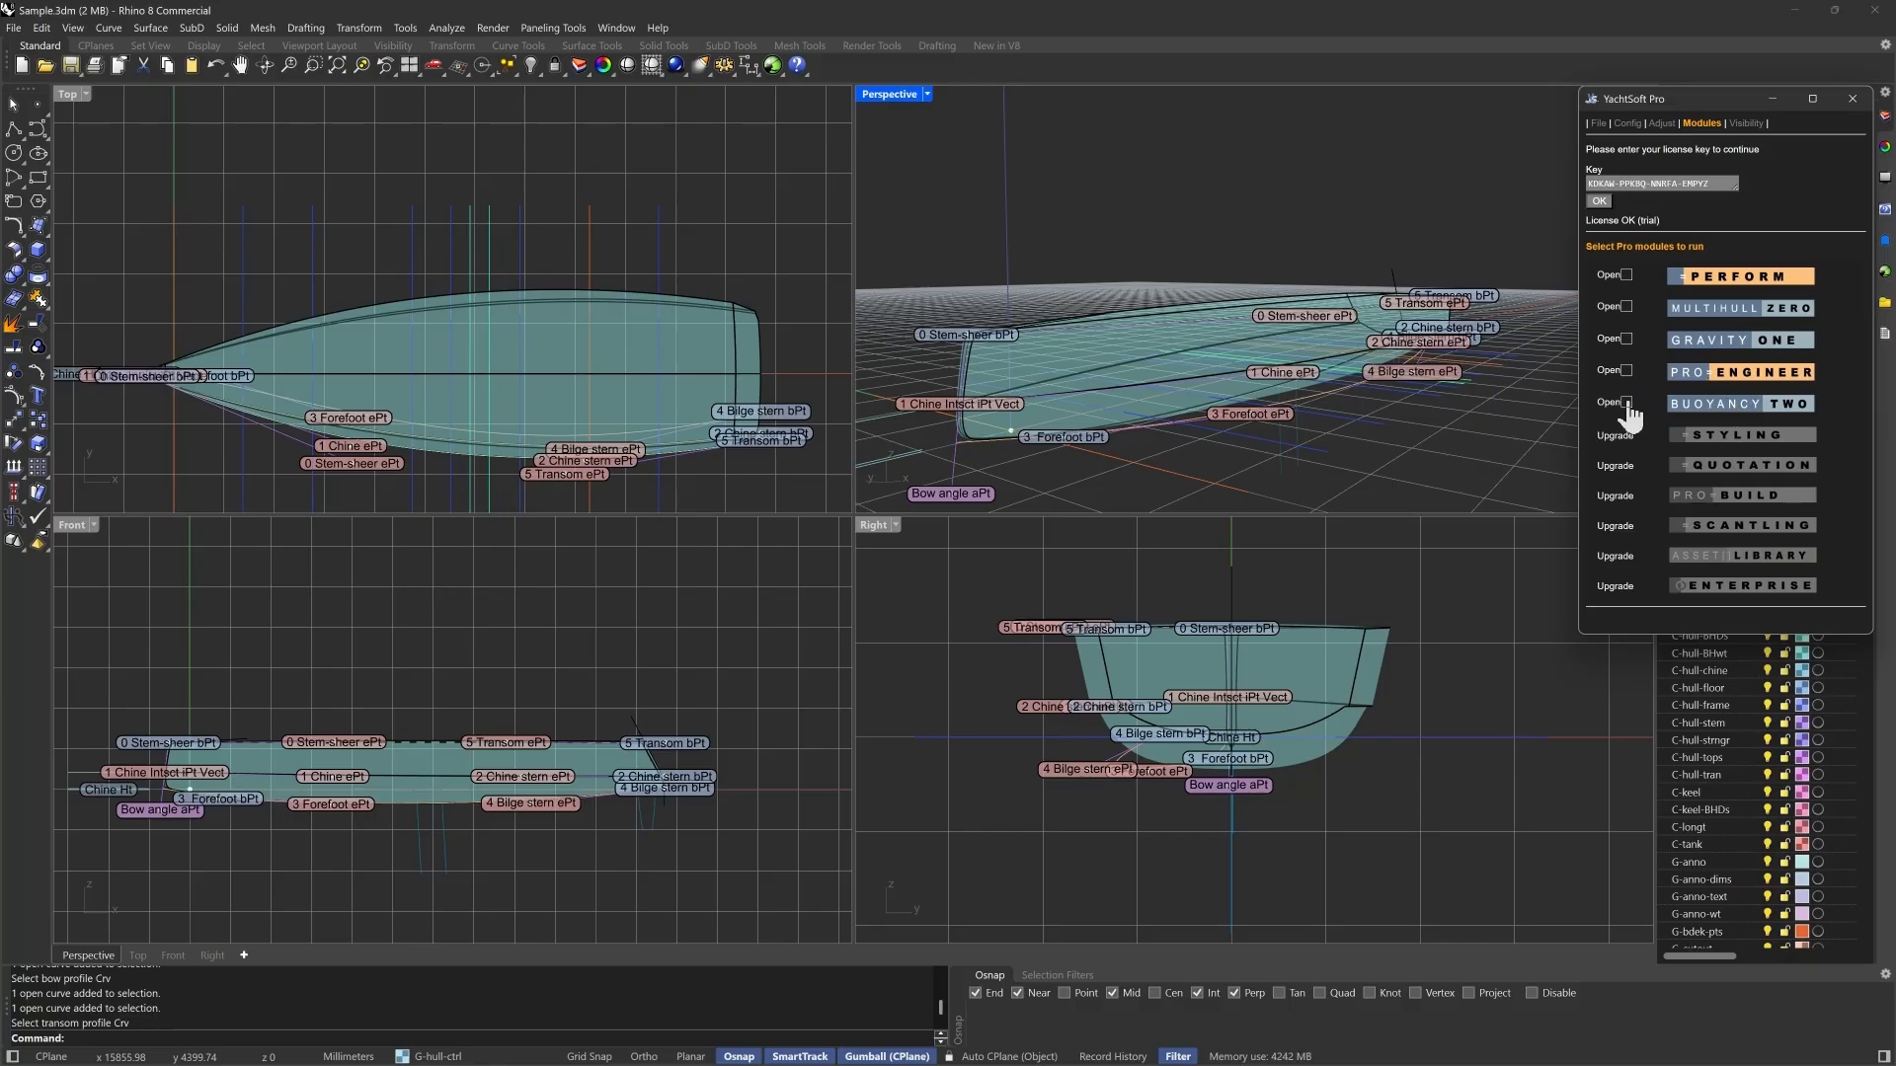
pyautogui.click(1627, 340)
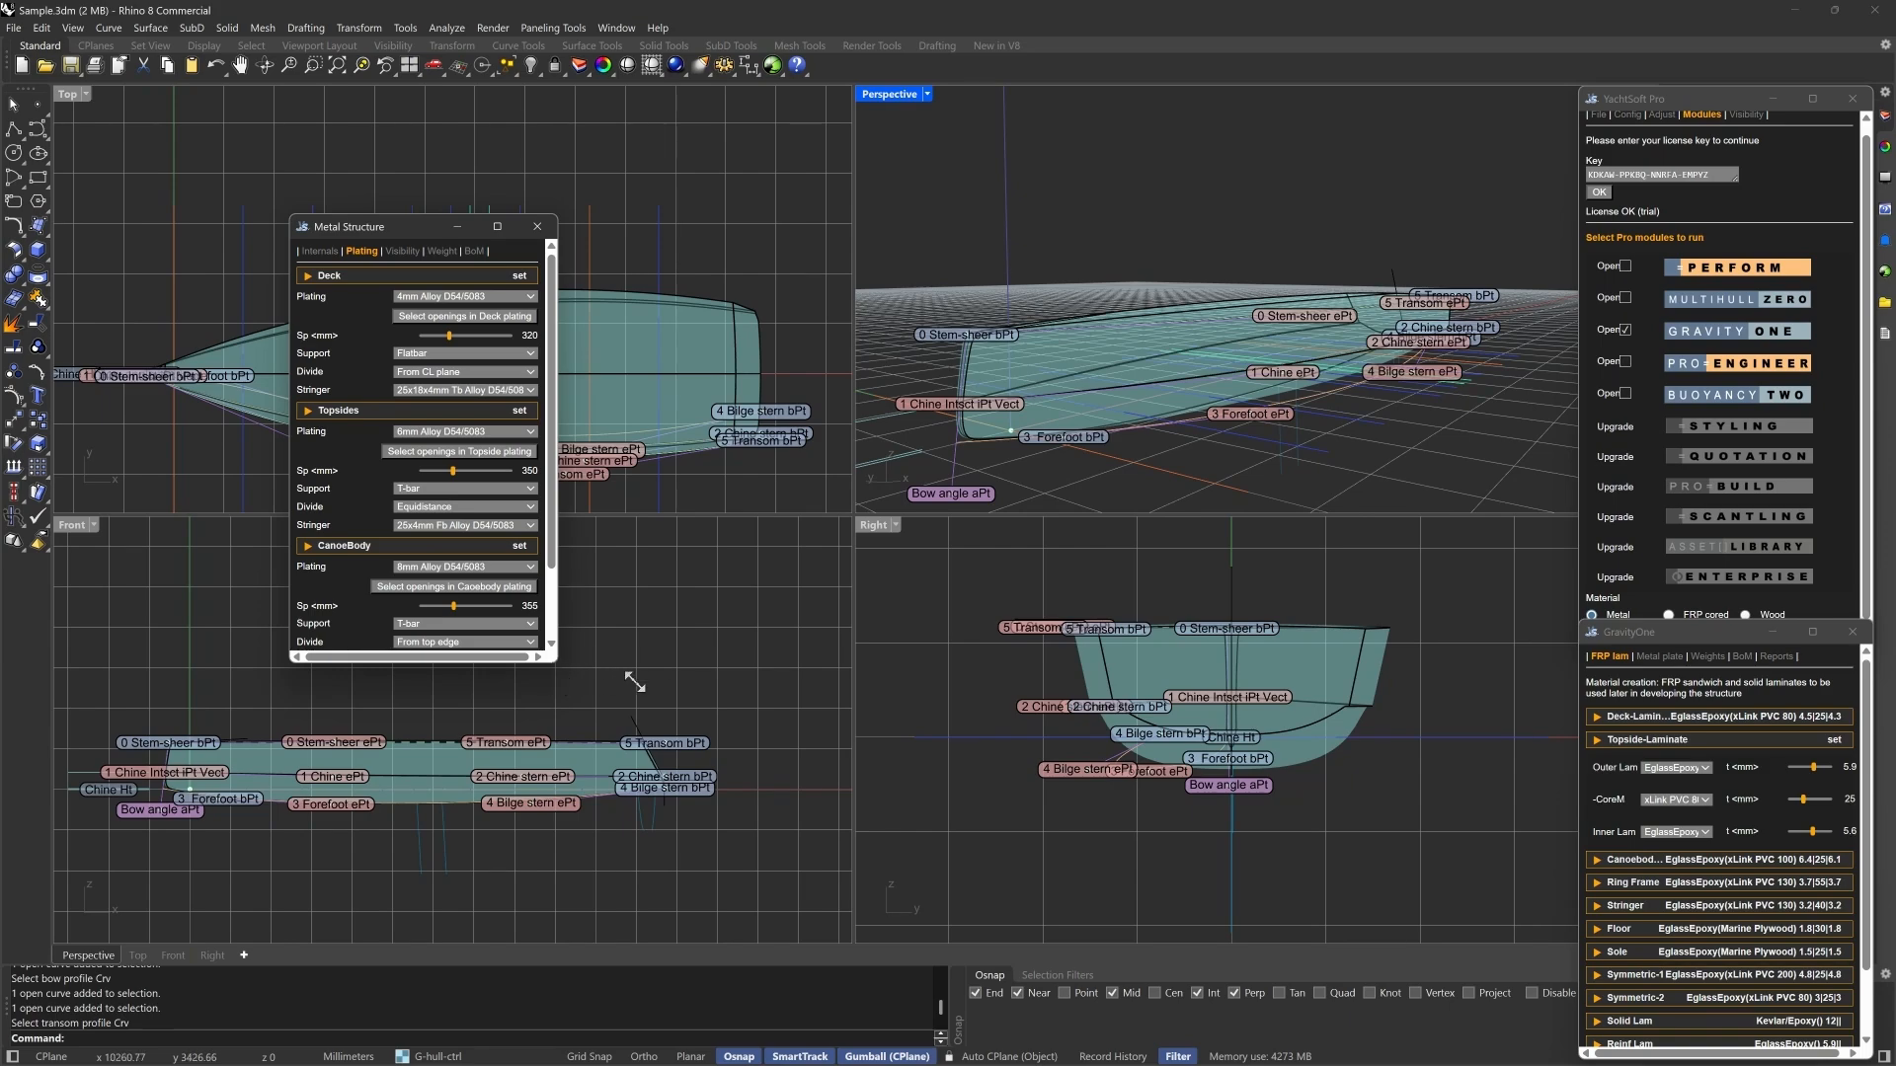
# - Examine the FRP laminate definitions and the metal plating and extrusion sizes in Gravity One
pyautogui.click(1674, 635)
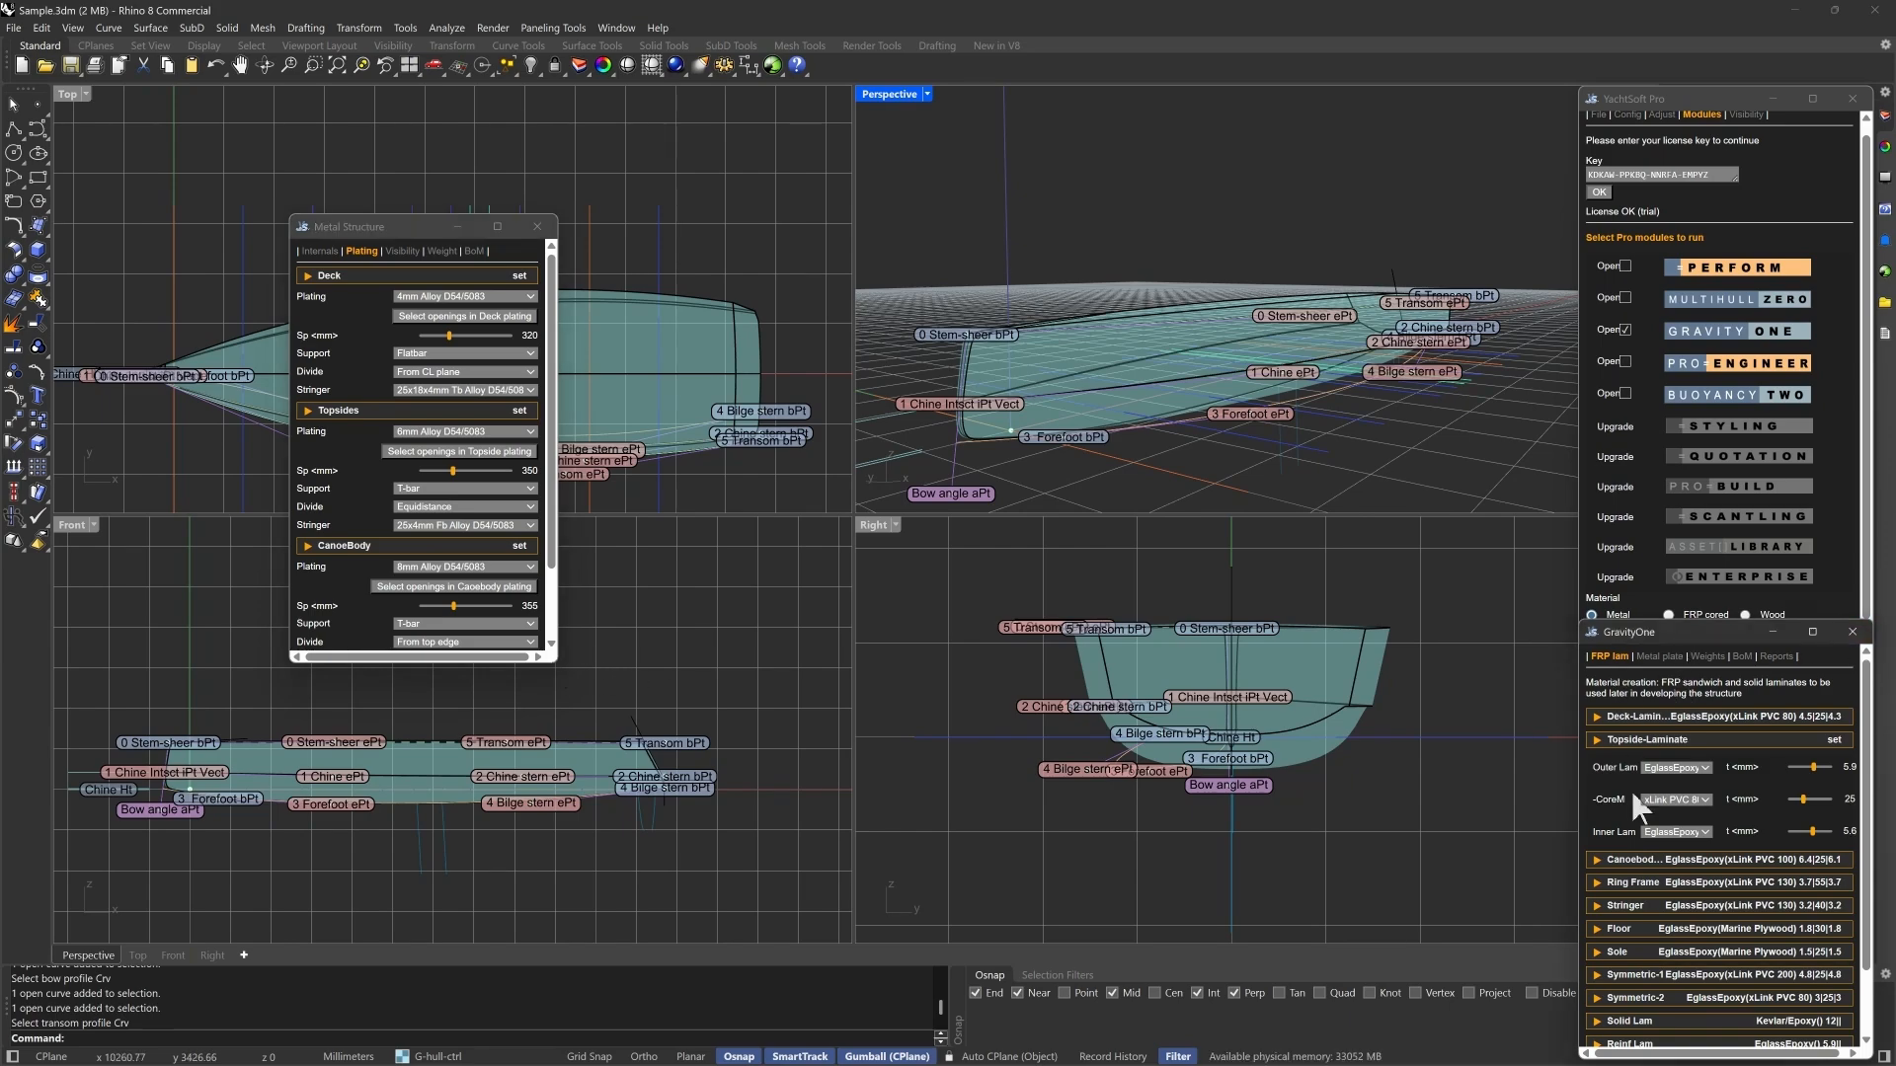
pyautogui.scroll(-3, 1659, 780)
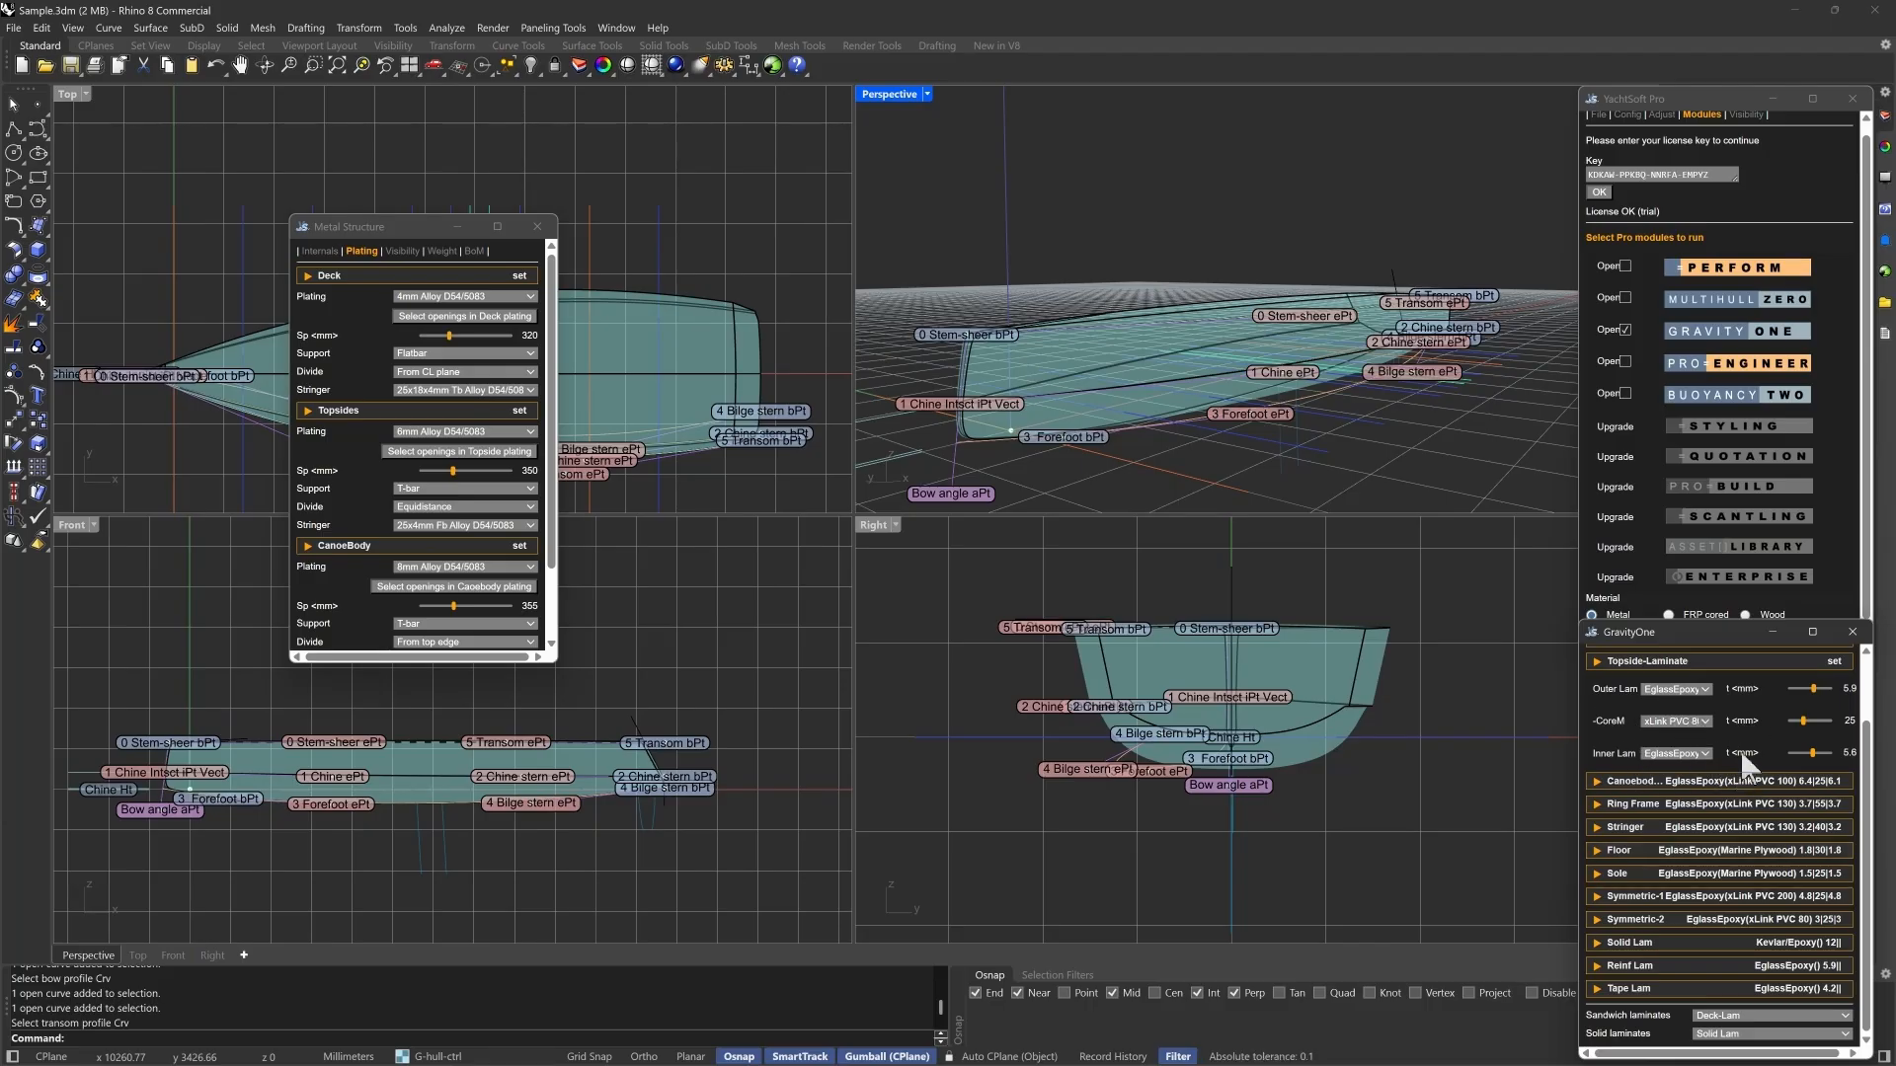
pyautogui.scroll(2, 1740, 739)
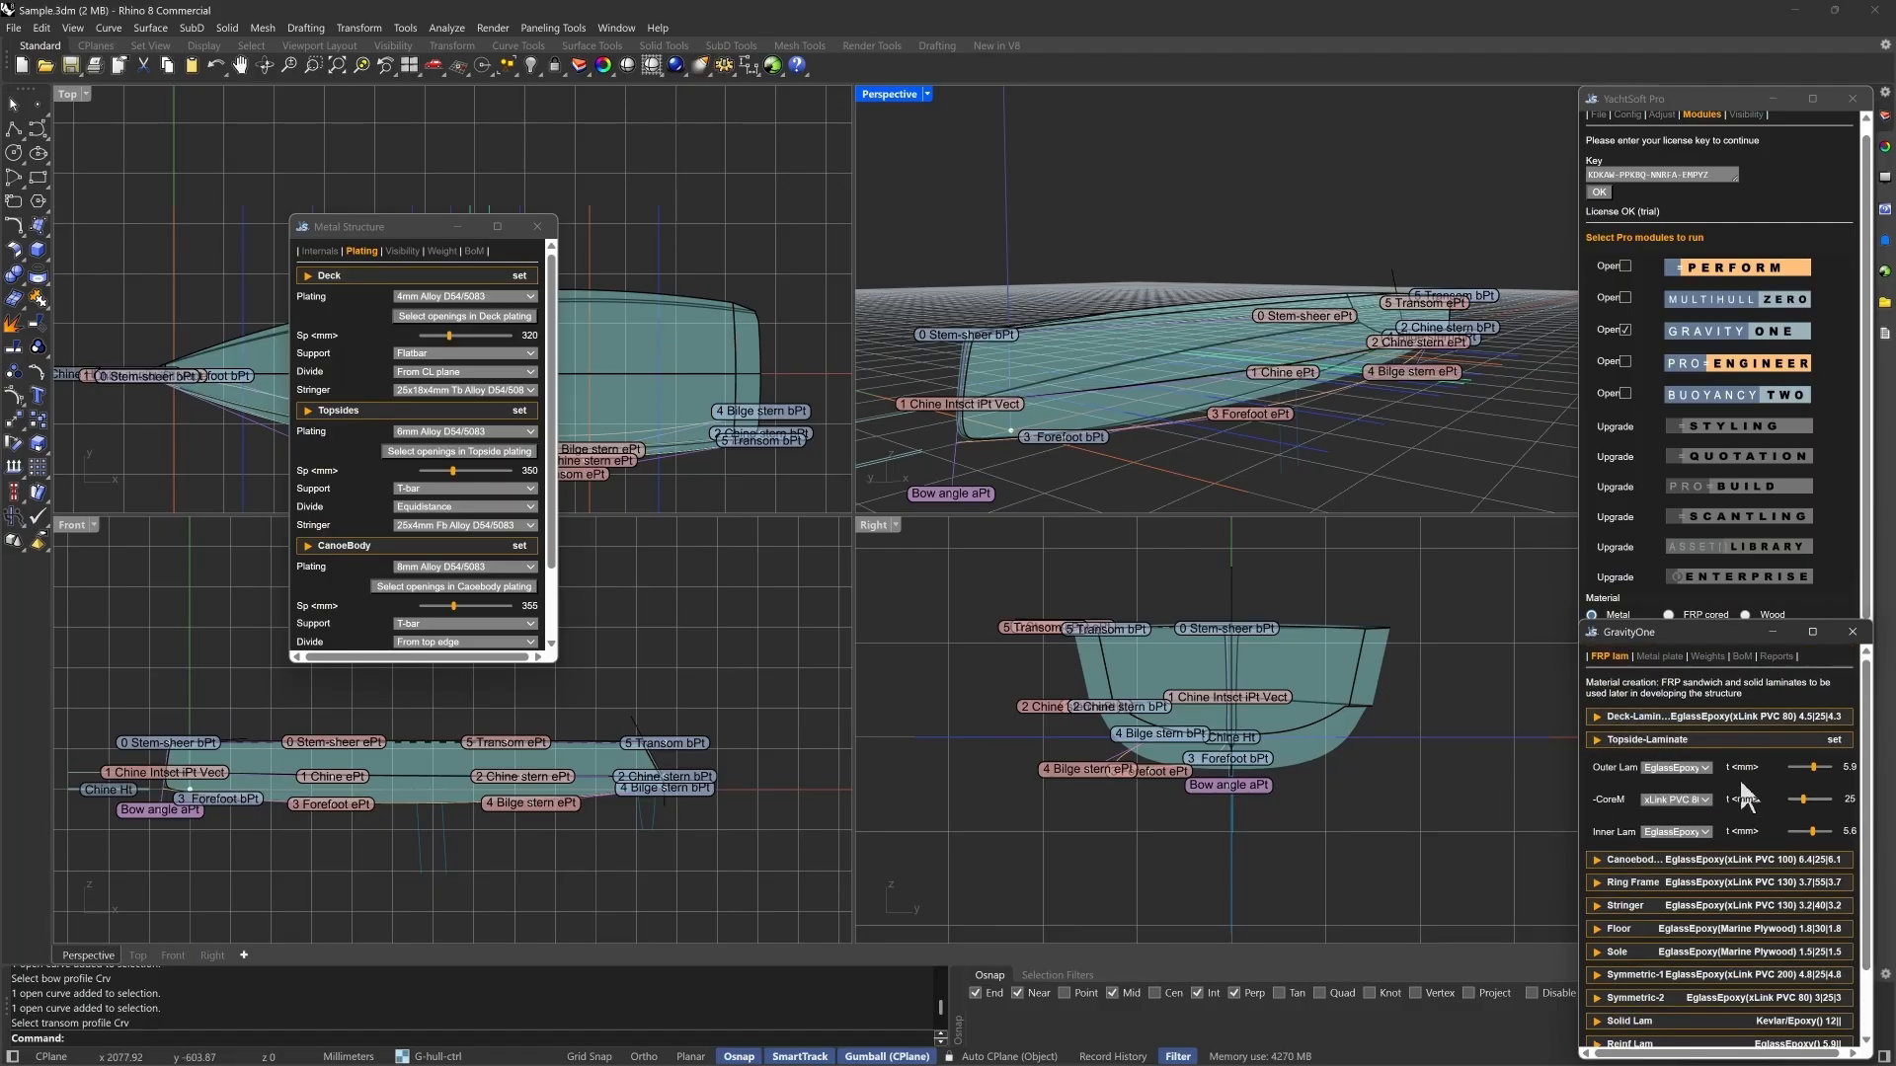
pyautogui.scroll(-3, 1760, 776)
pyautogui.scroll(3, 1698, 740)
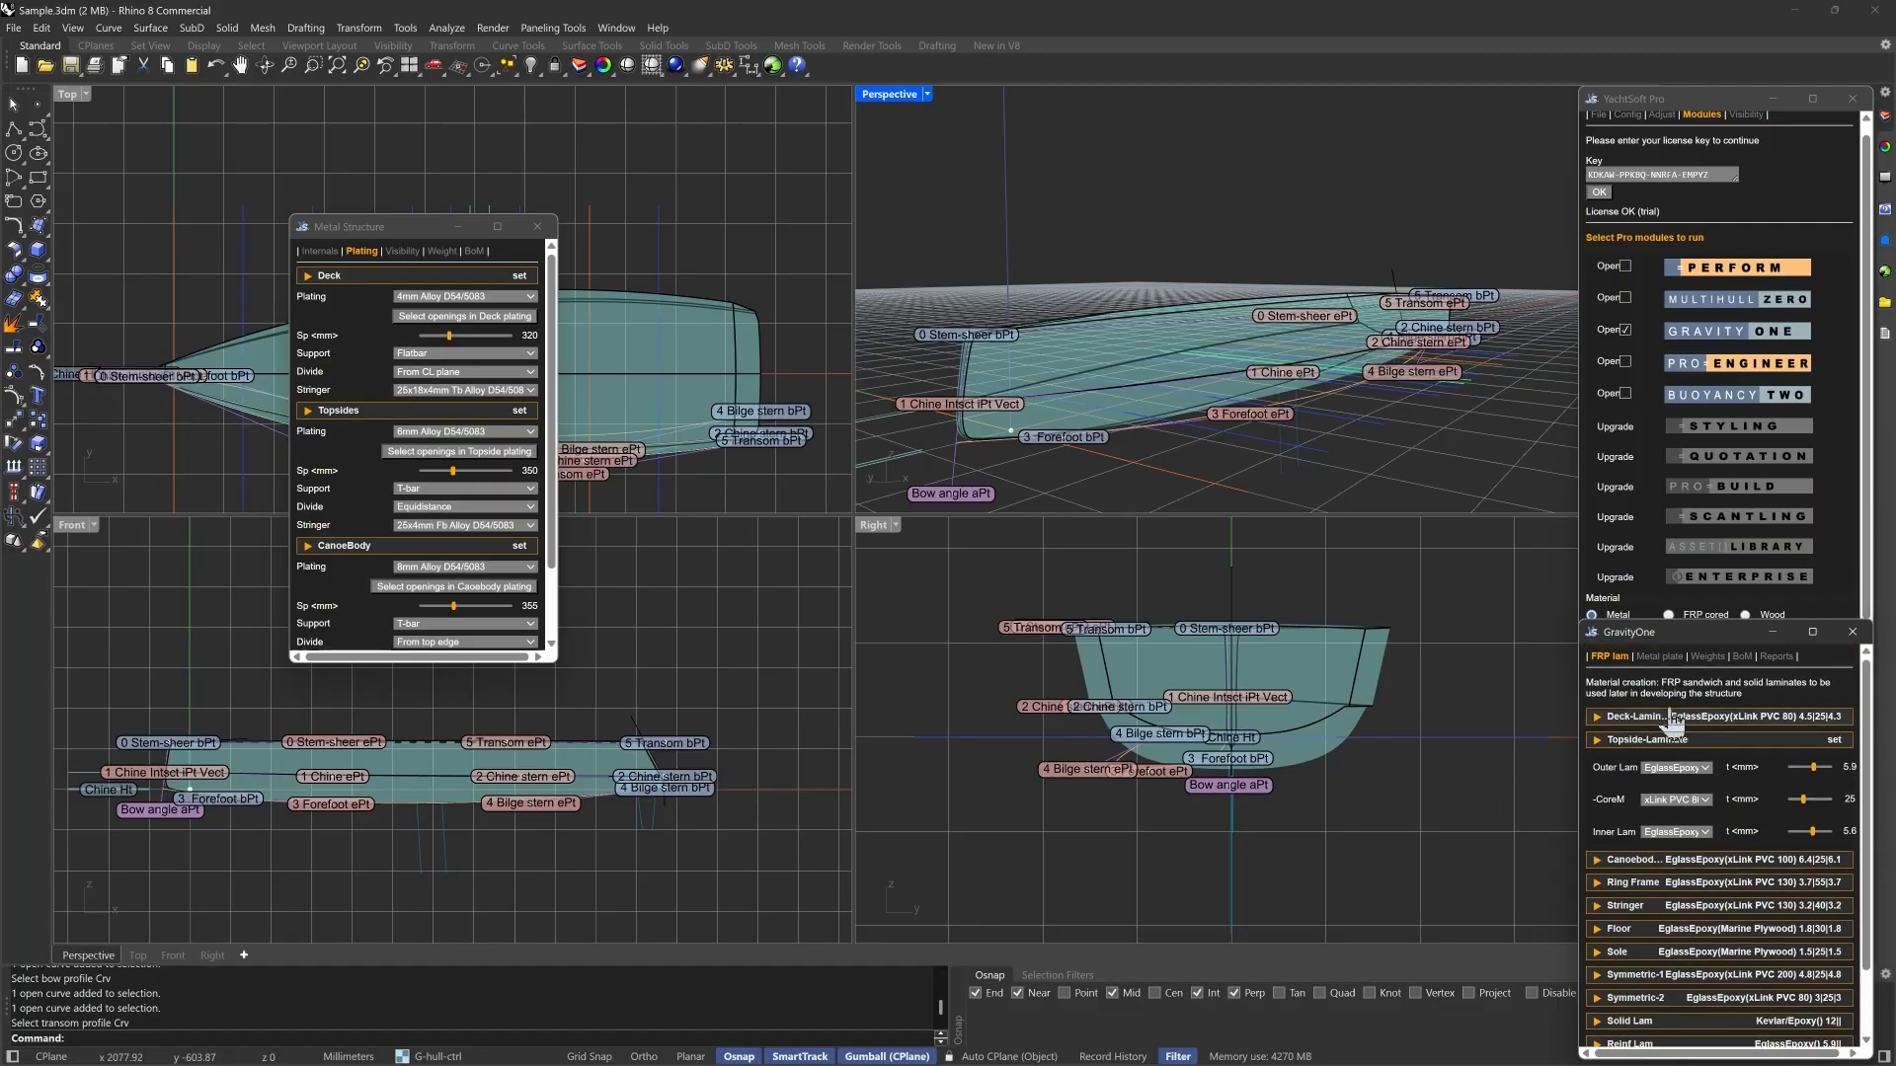
pyautogui.click(1664, 658)
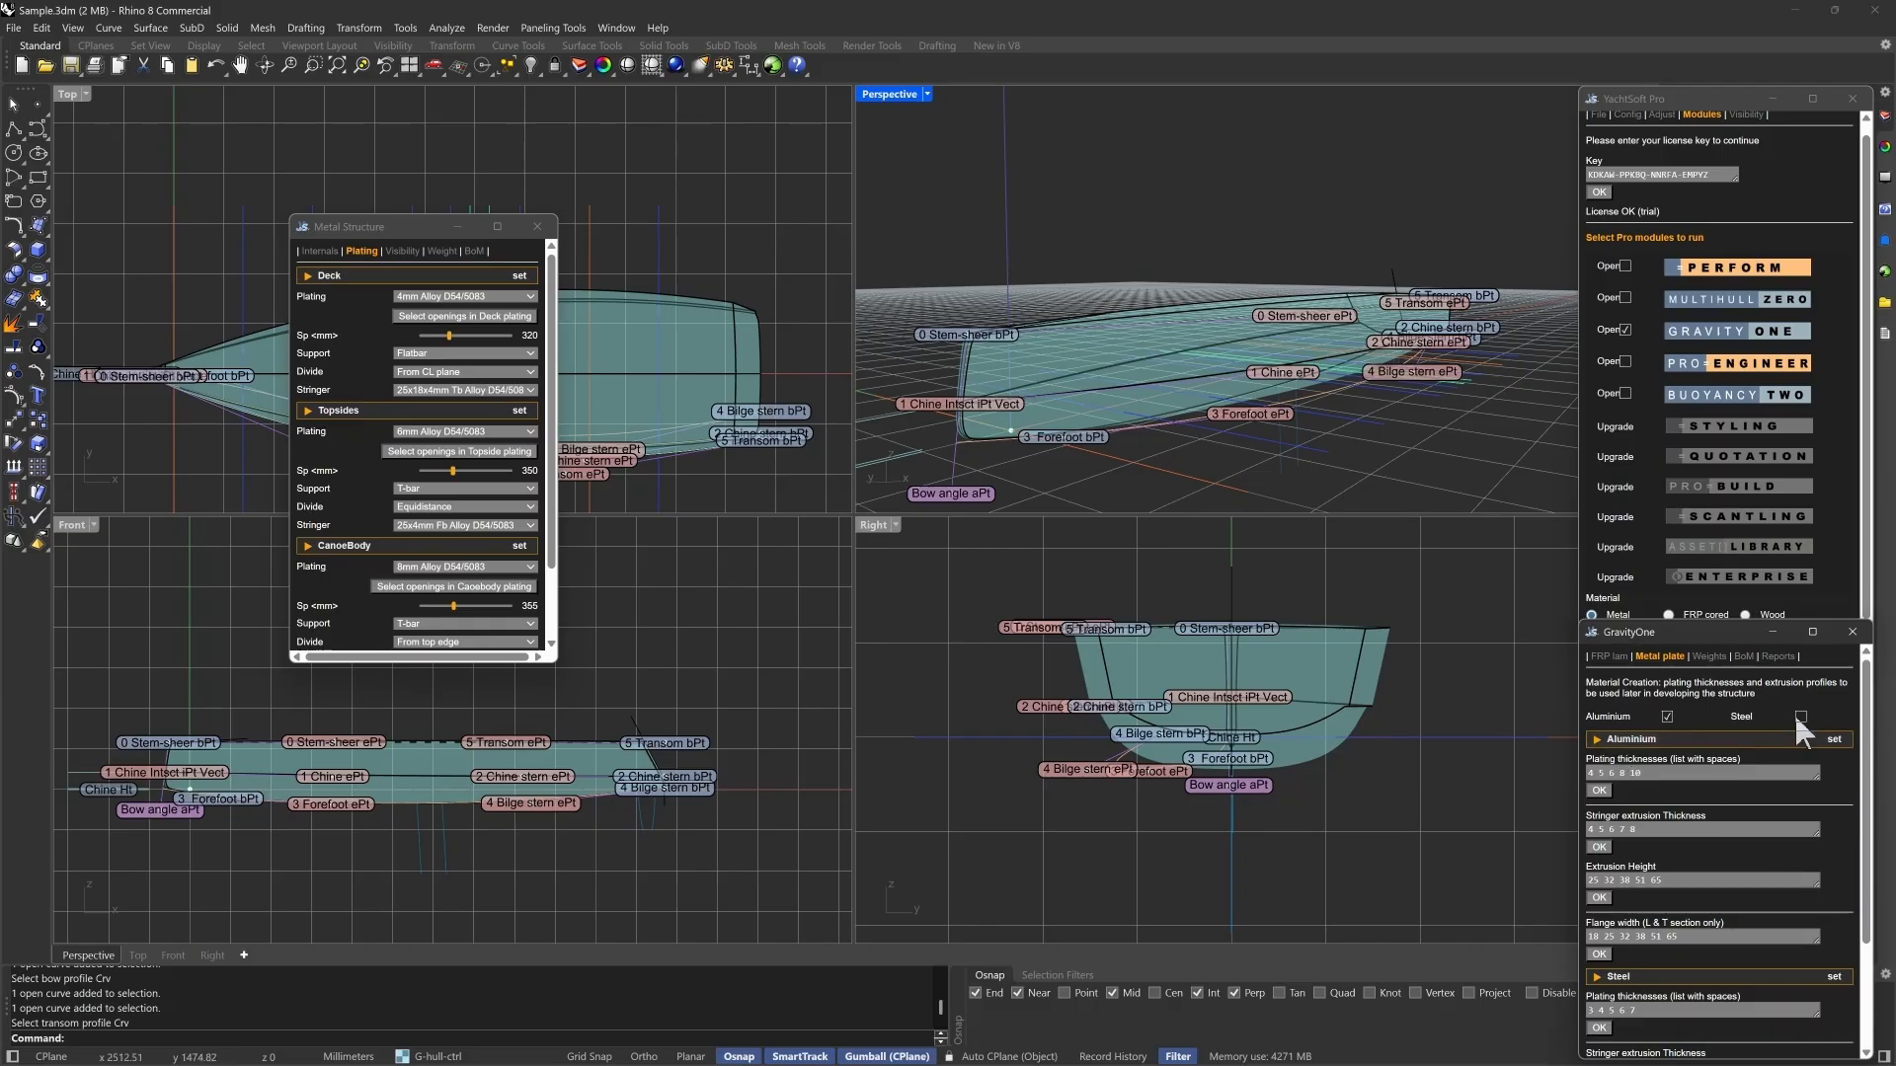
# - Review the internals settings of the metal structure and show the frame labels for YSv_Original
pyautogui.click(321, 253)
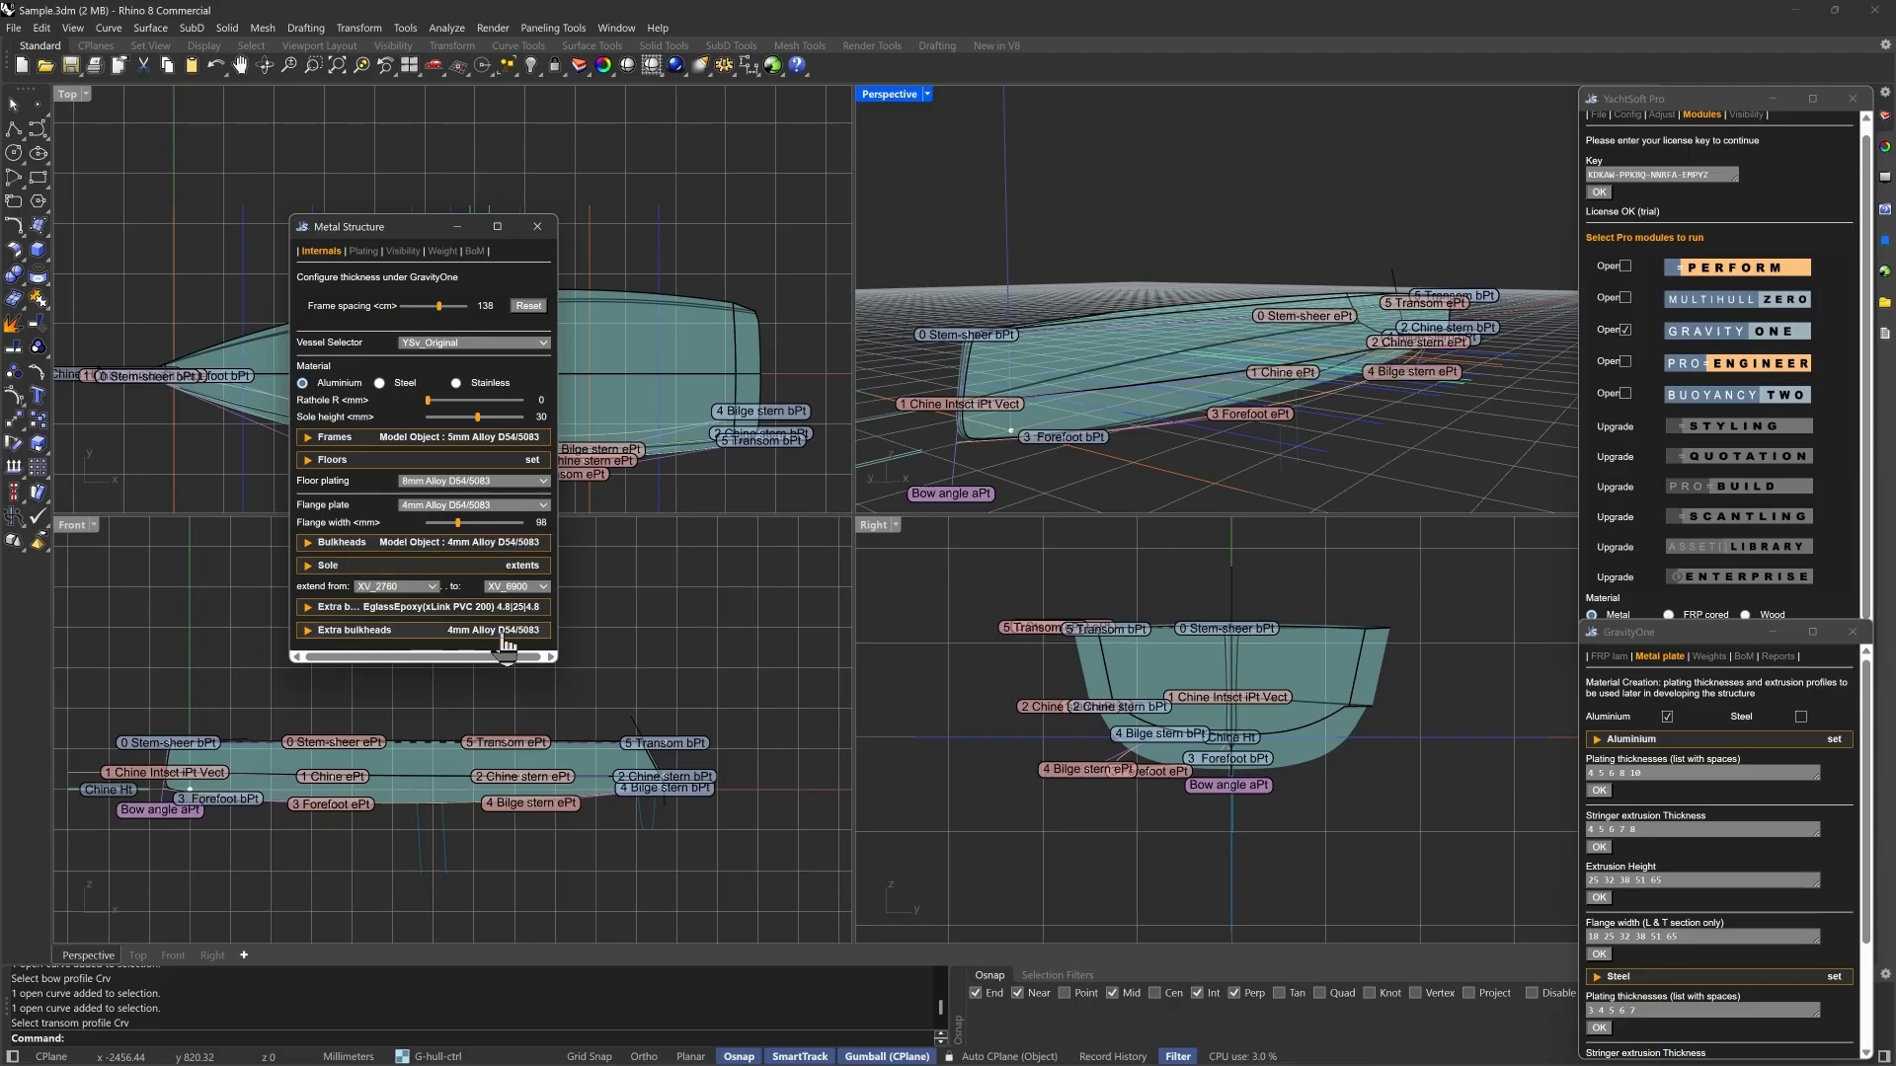
pyautogui.click(689, 555)
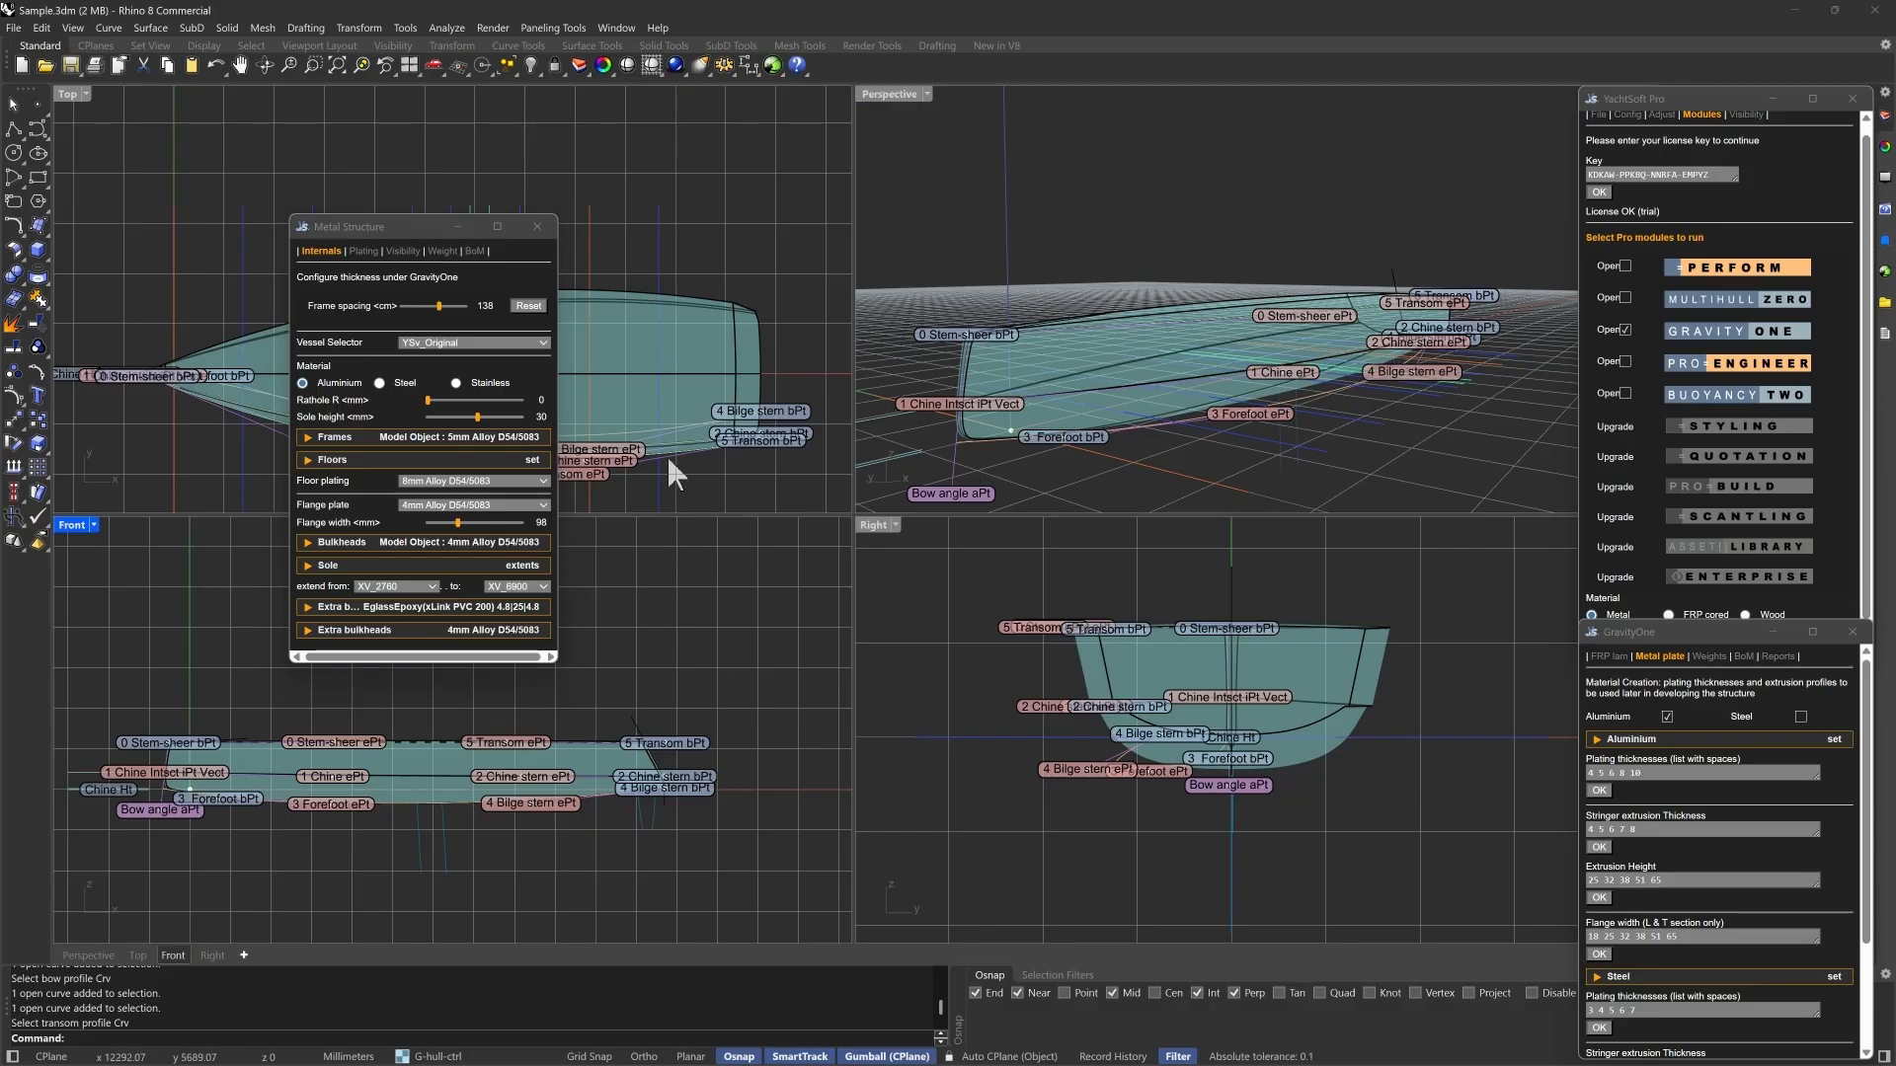
pyautogui.click(402, 252)
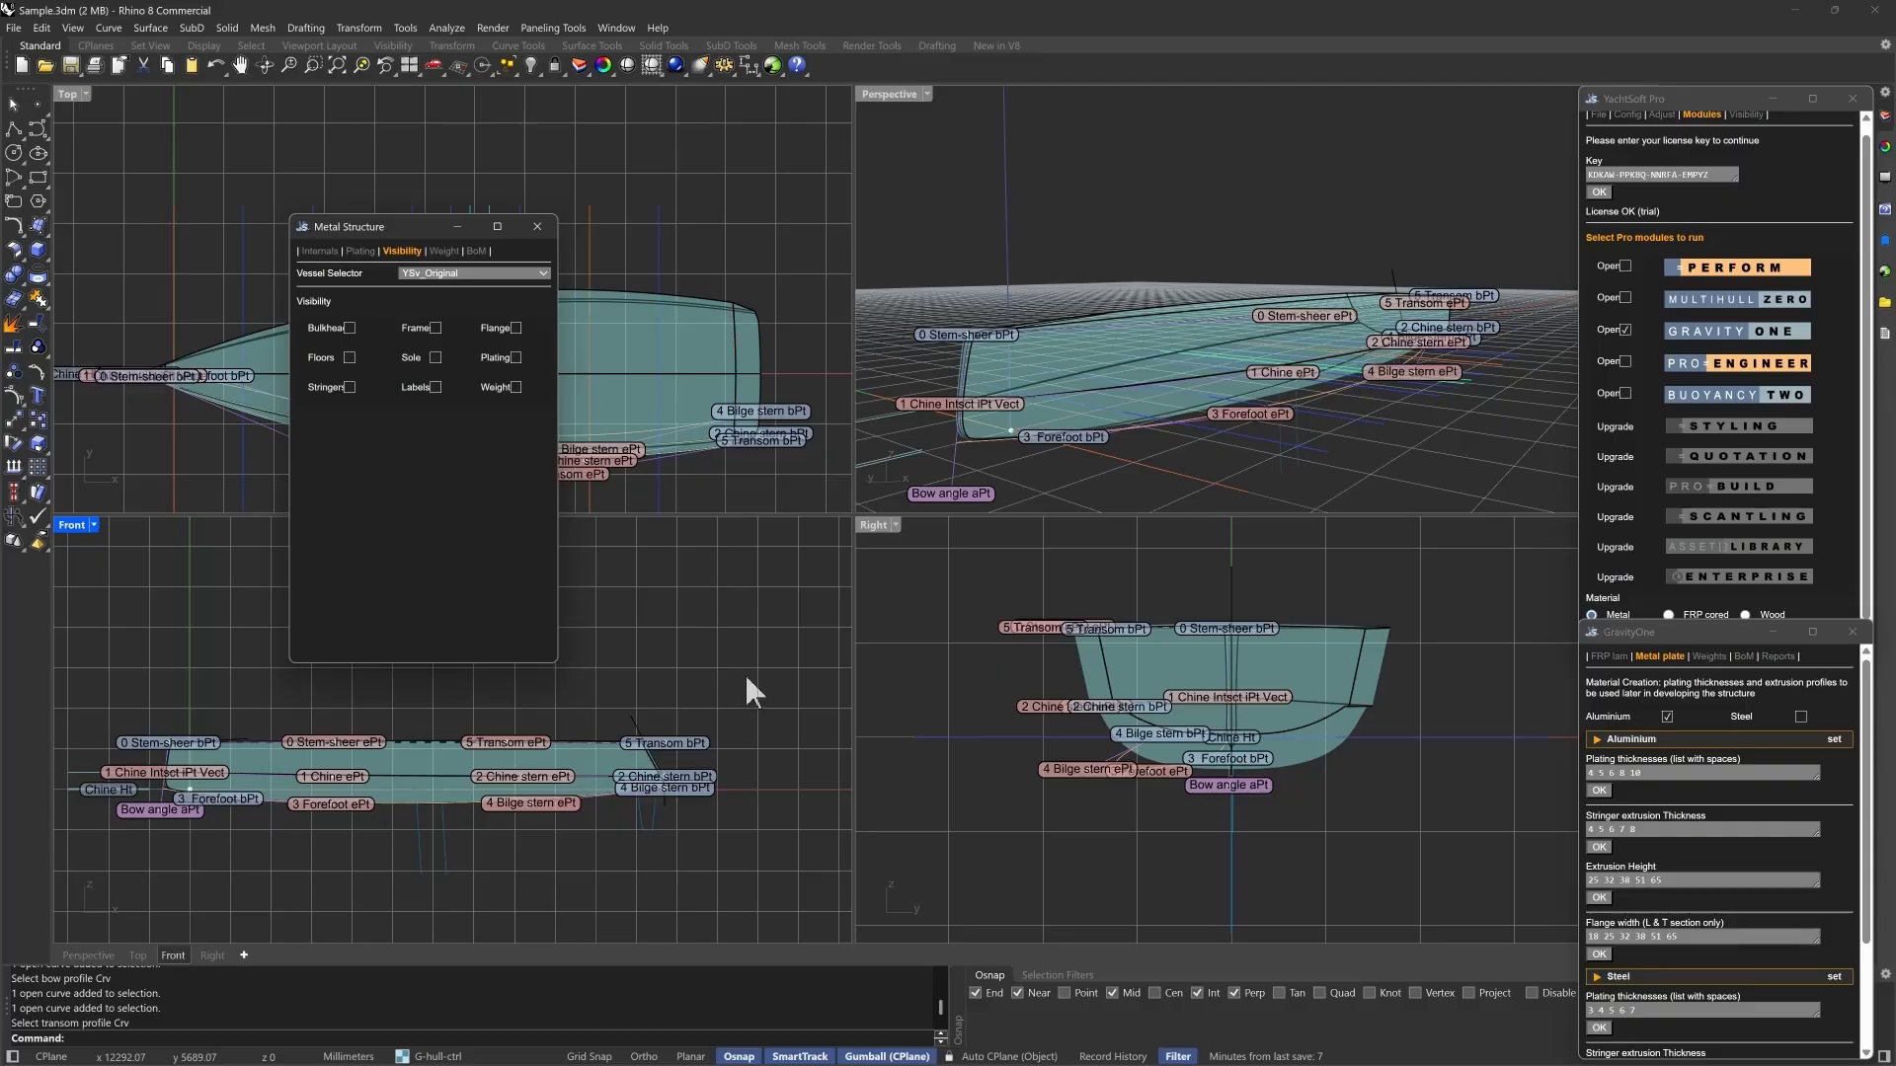
pyautogui.click(1343, 377)
pyautogui.moveTo(1347, 390)
pyautogui.mouseDown(button='right')
pyautogui.moveTo(1353, 405)
pyautogui.moveTo(1320, 401)
pyautogui.mouseUp(button='right')
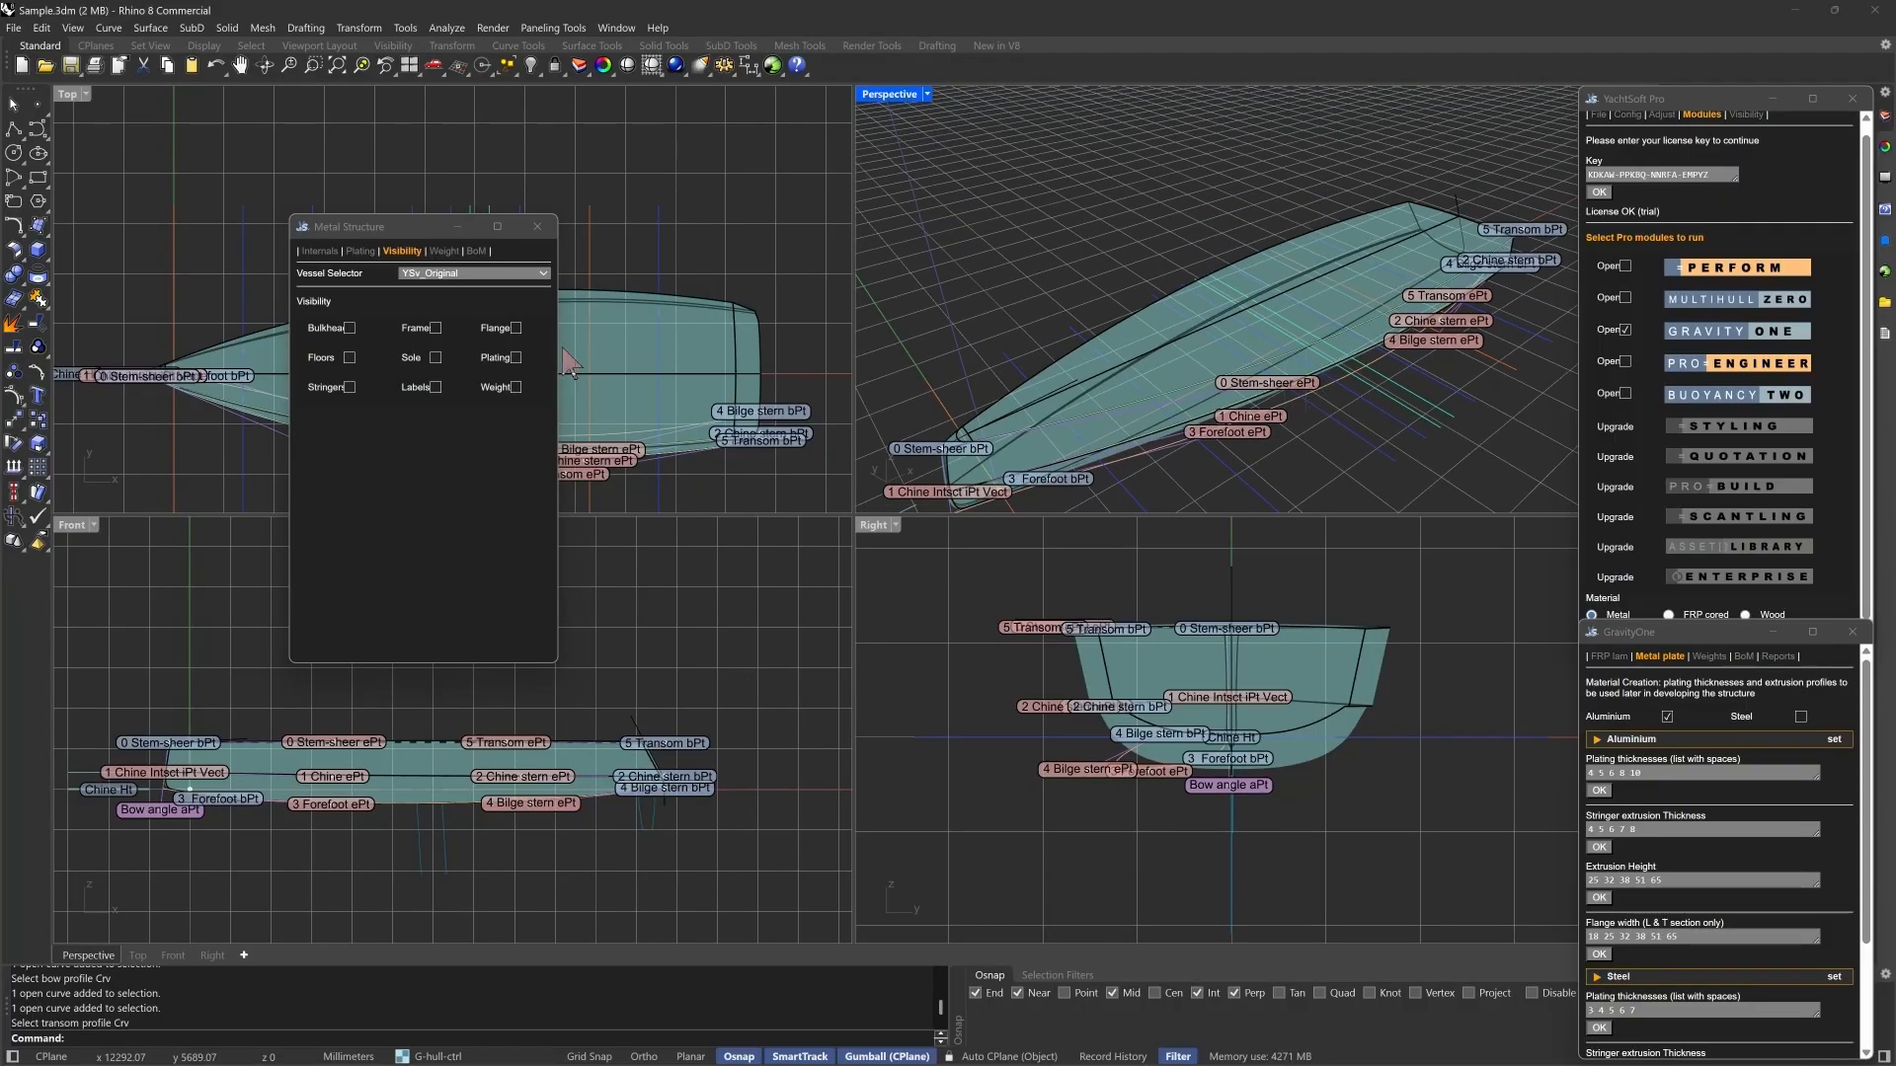
pyautogui.click(436, 387)
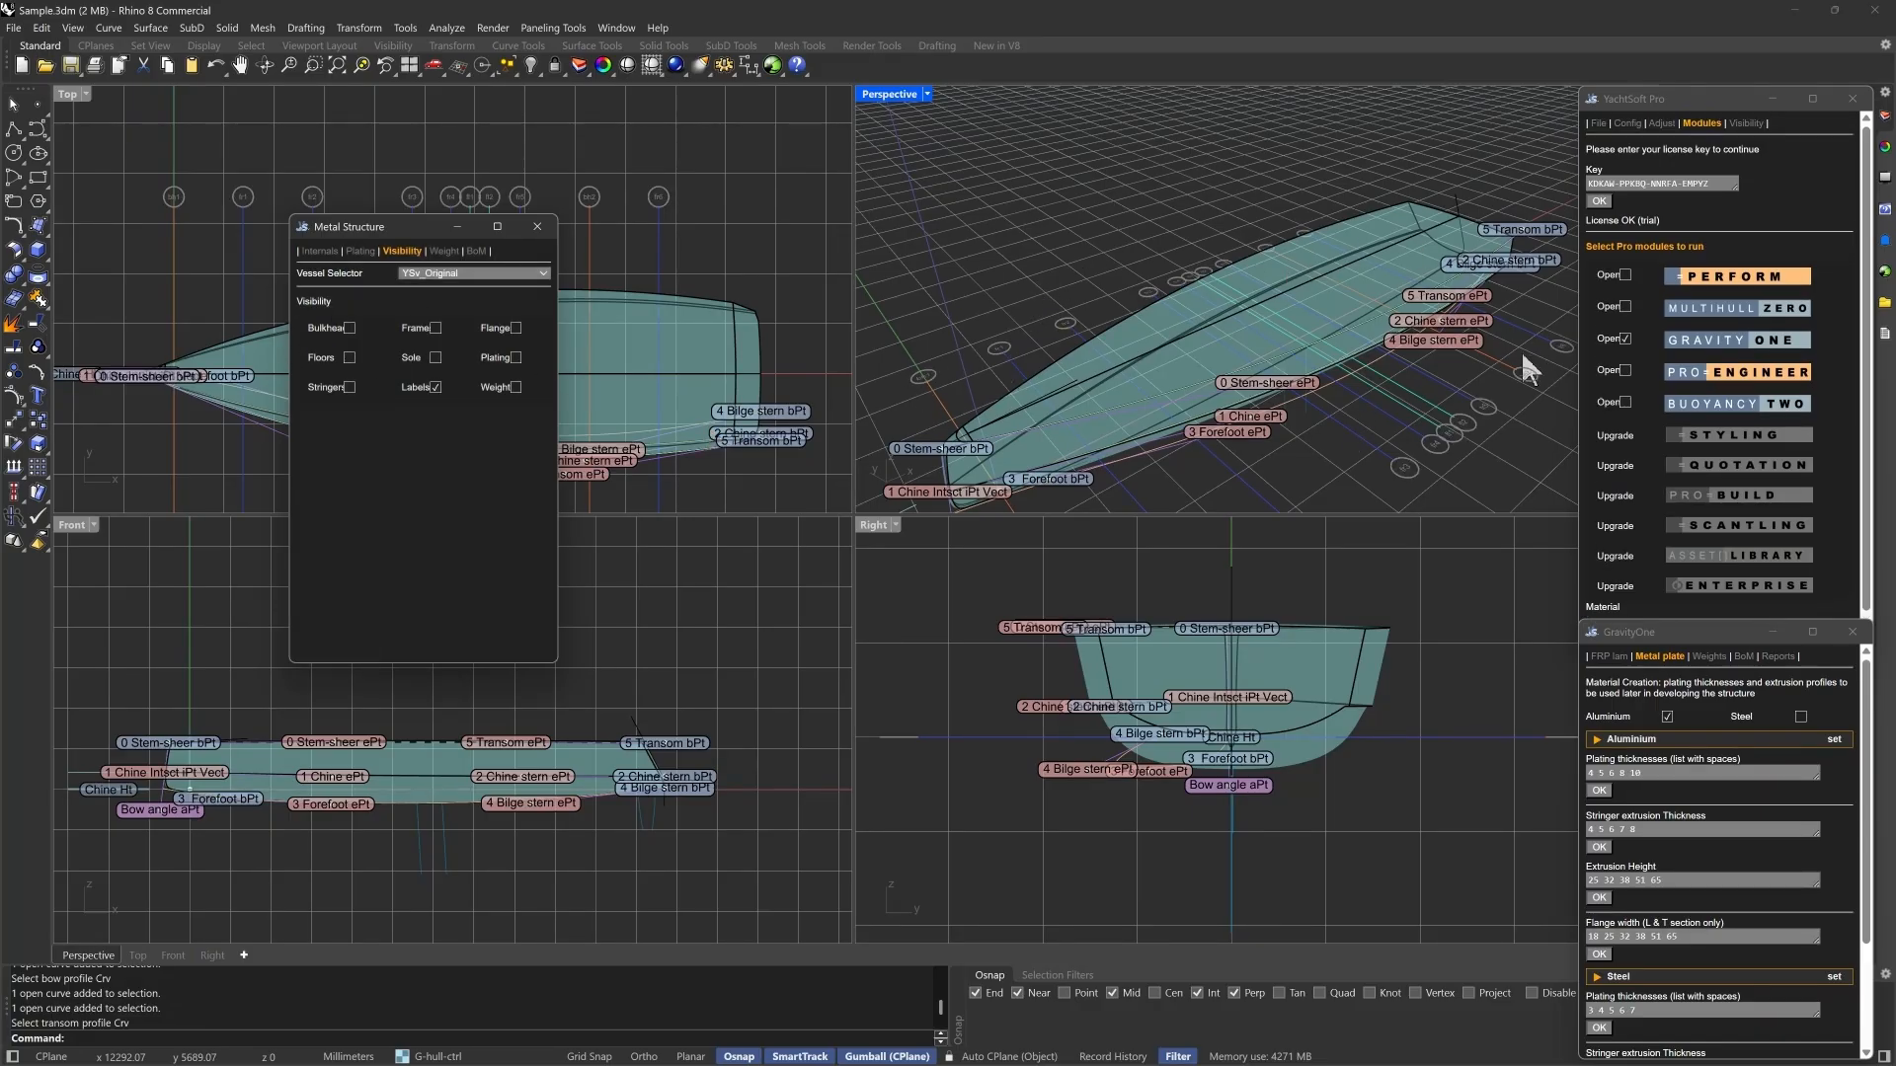
pyautogui.click(320, 251)
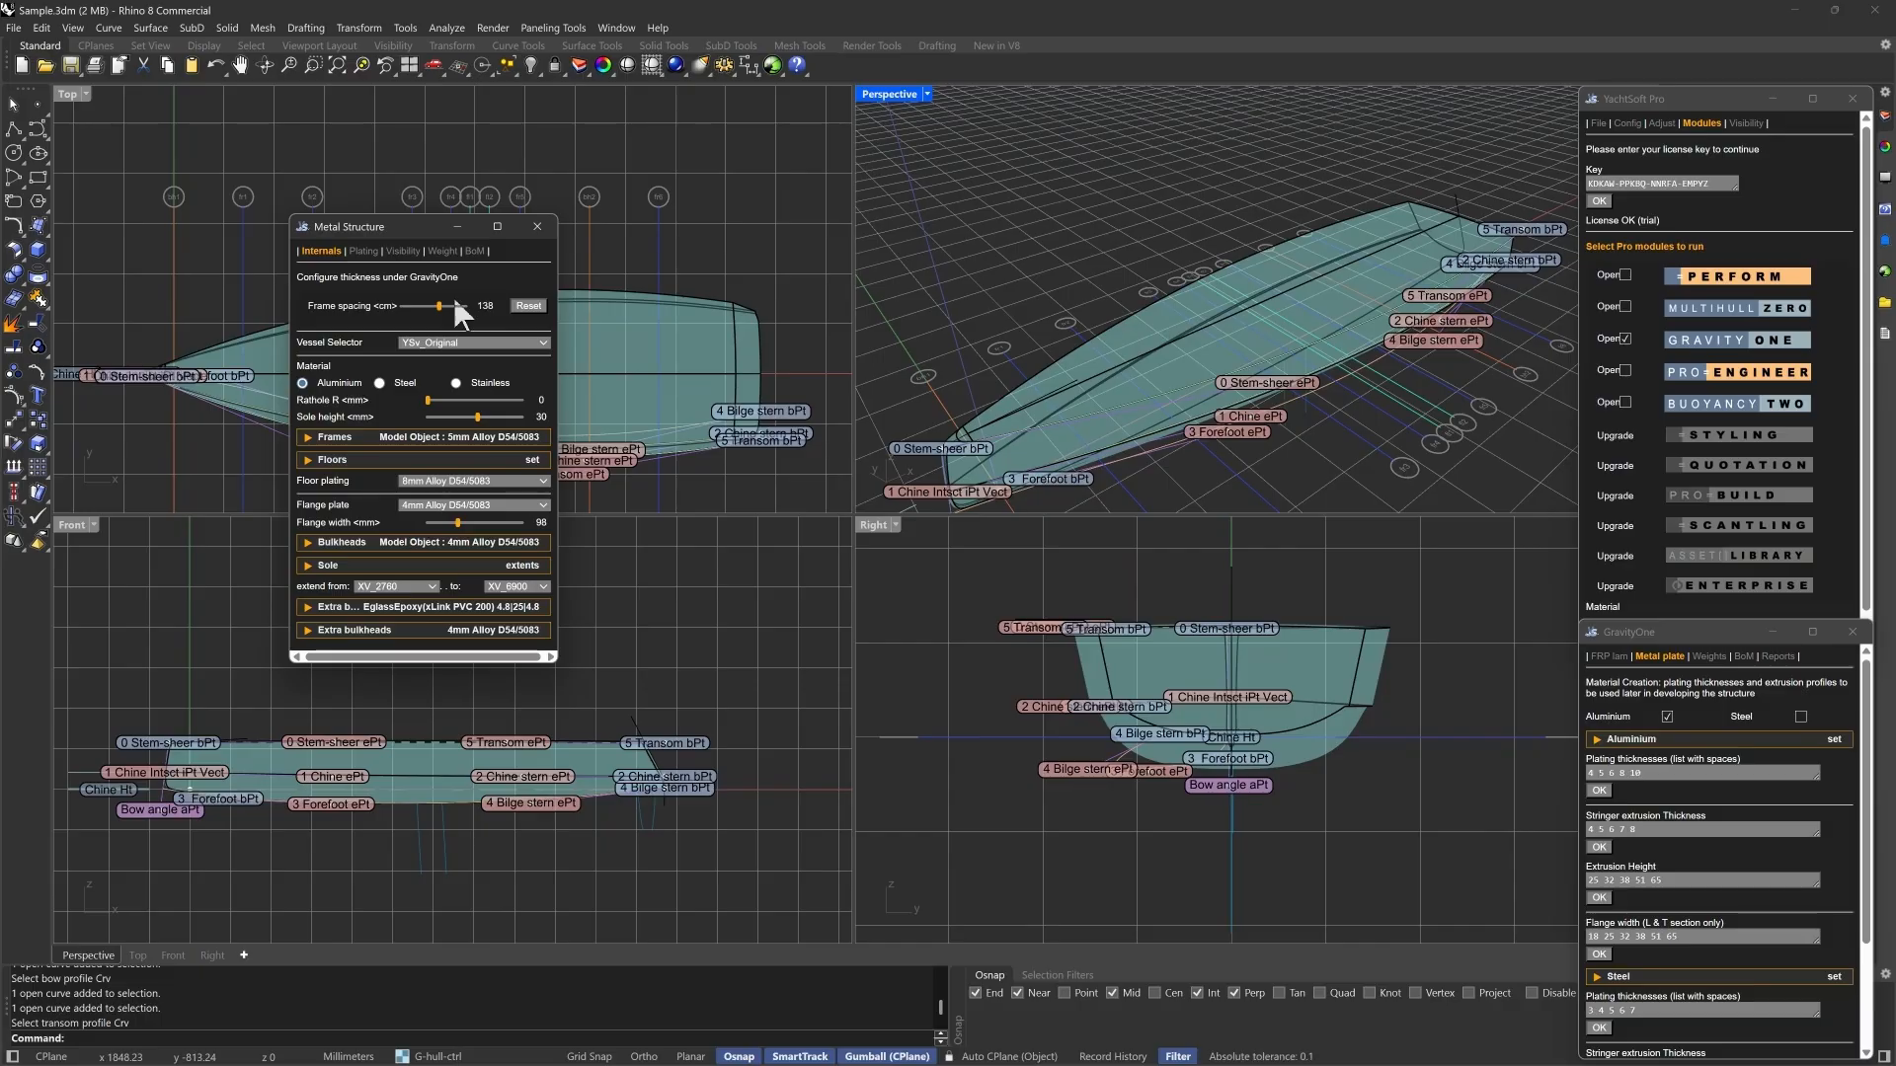
pyautogui.click(403, 253)
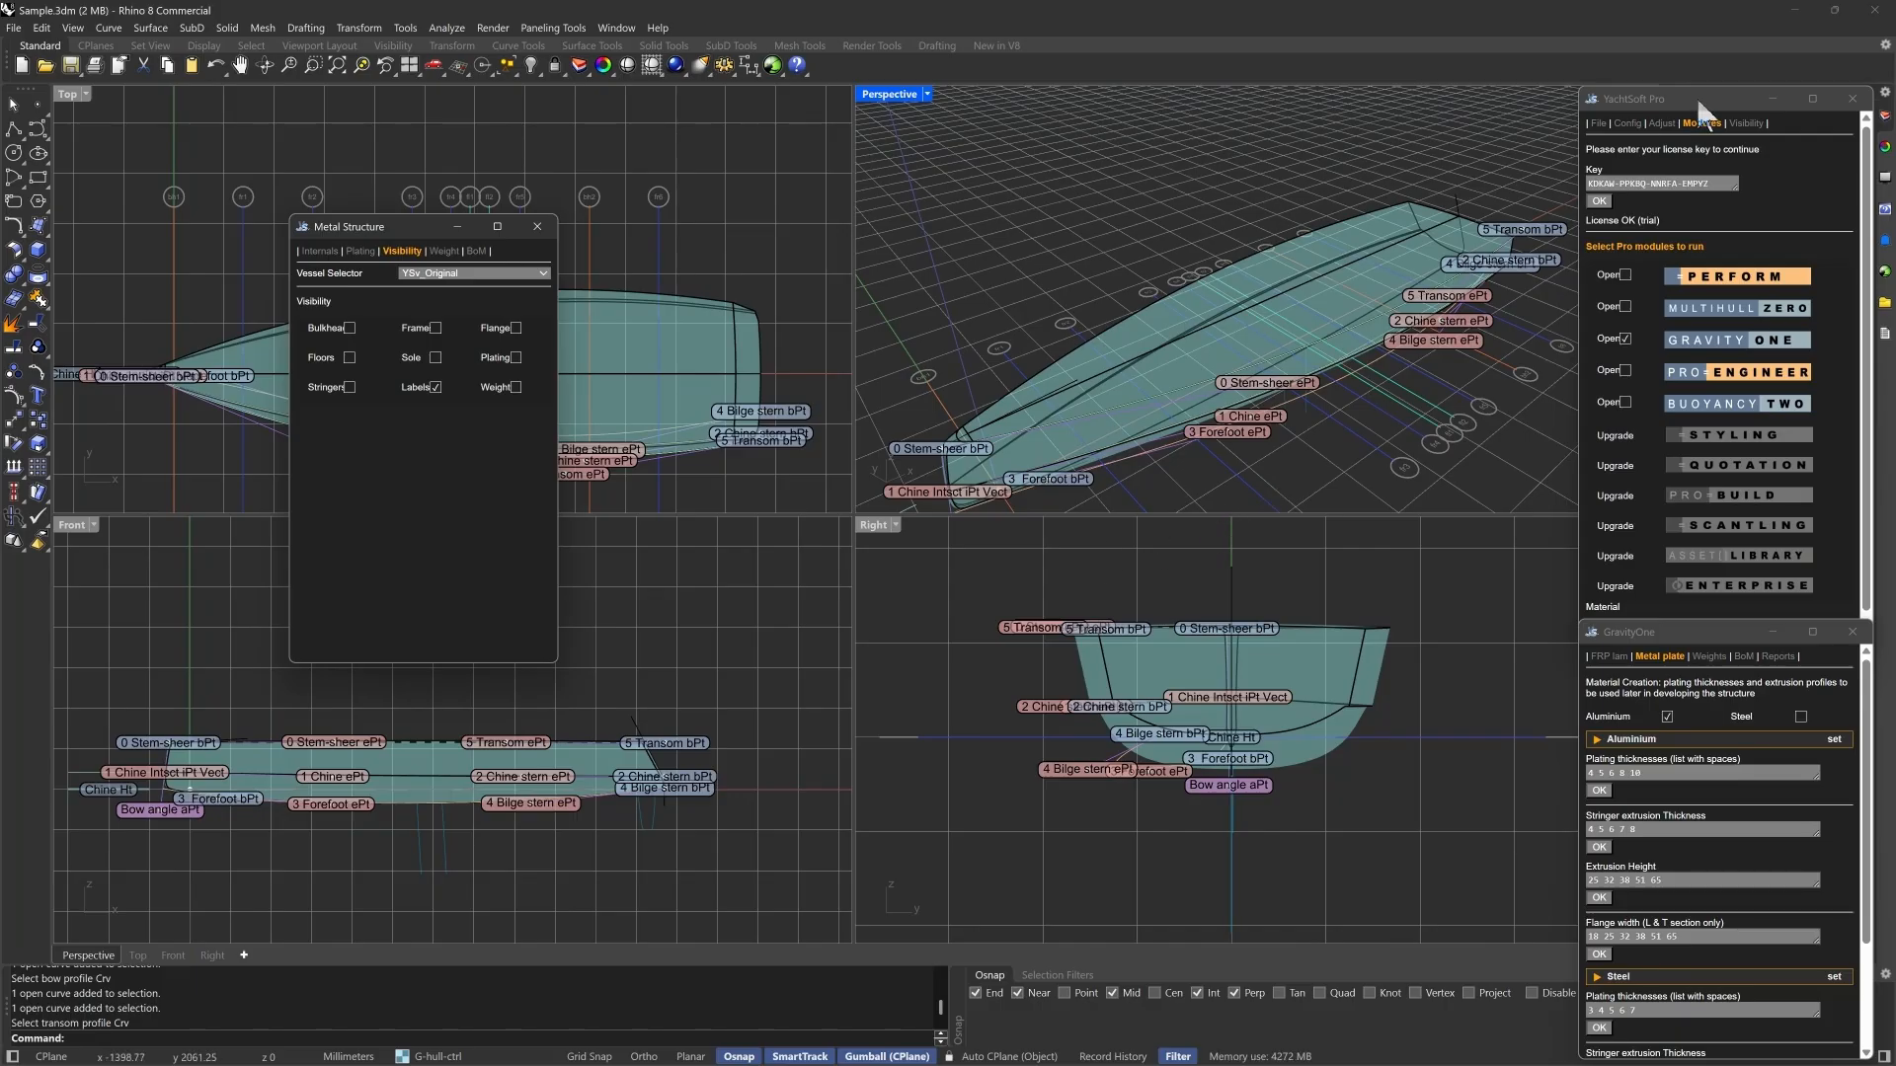
# - Assign the frame position line near the 3 Forefoot ePt control point to the G-XV-BHwt layer
pyautogui.moveTo(1696, 97); pyautogui.dragTo(1252, 510)
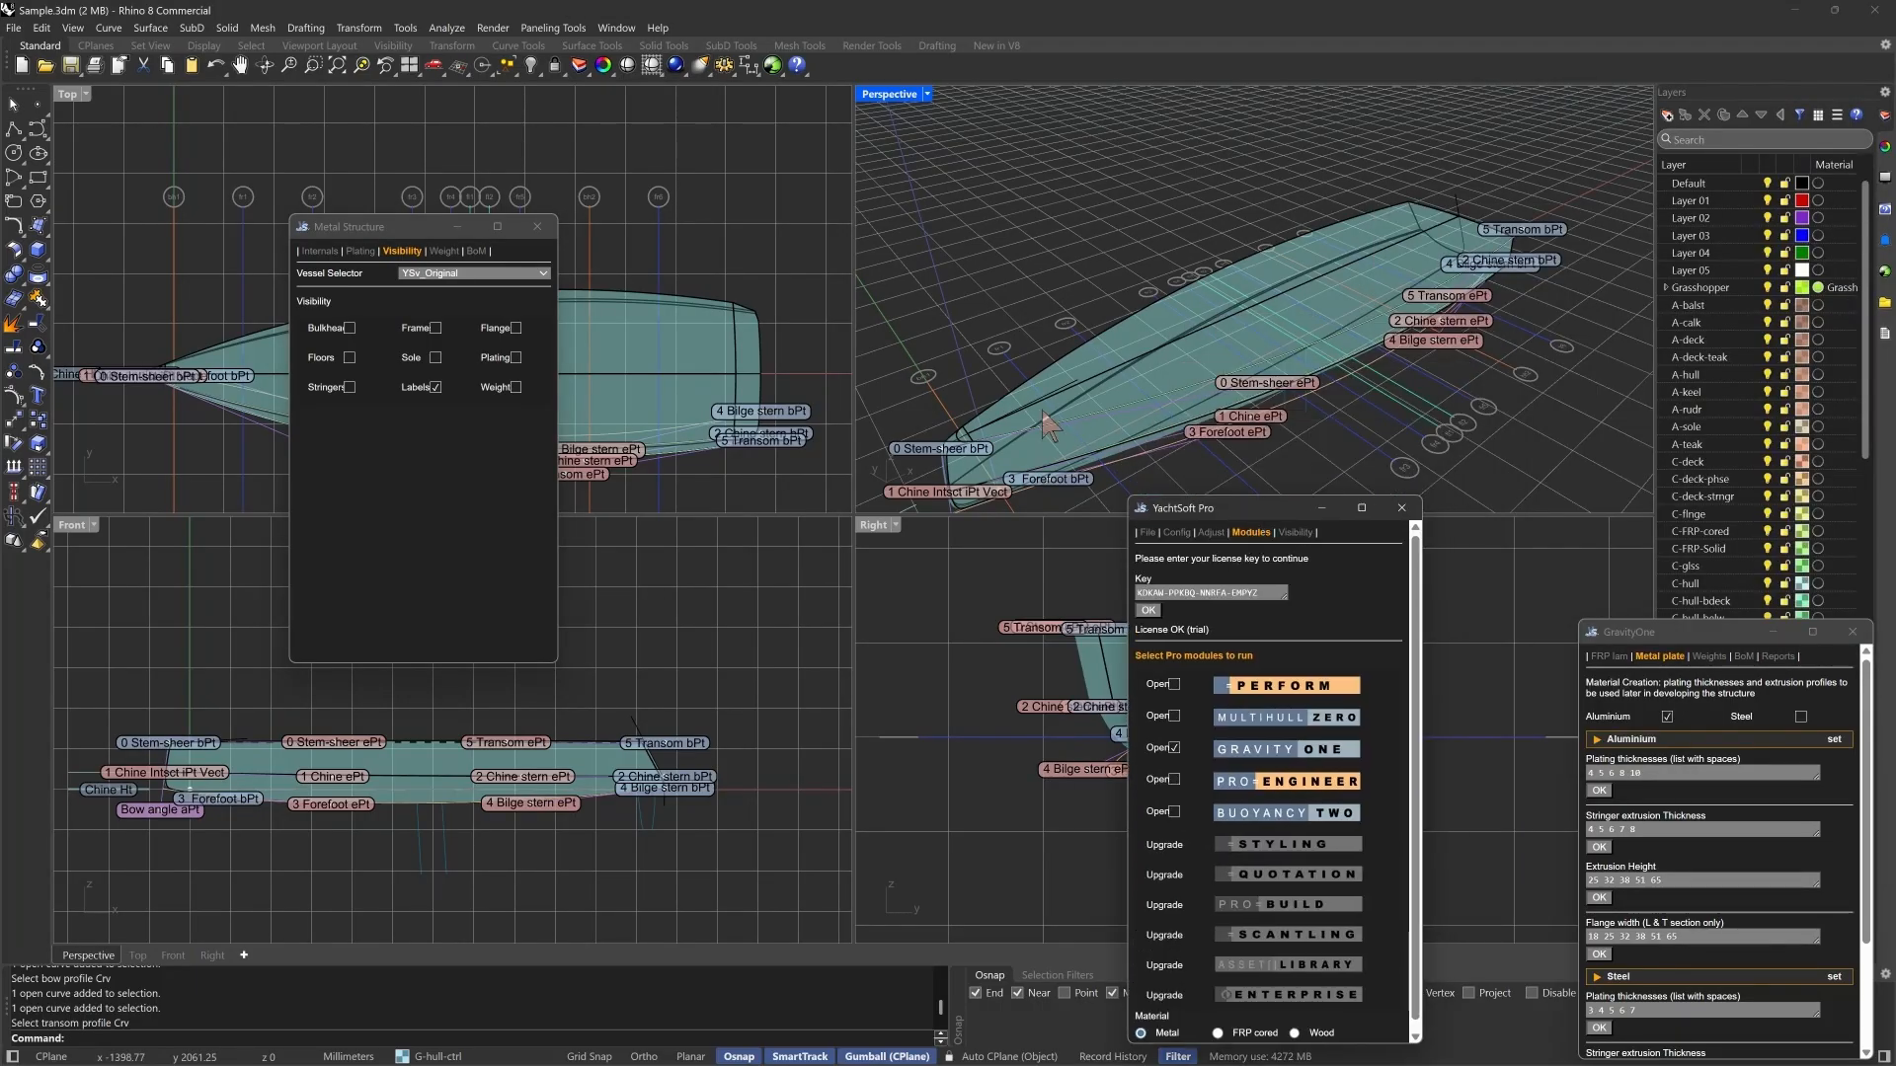
pyautogui.click(1090, 344)
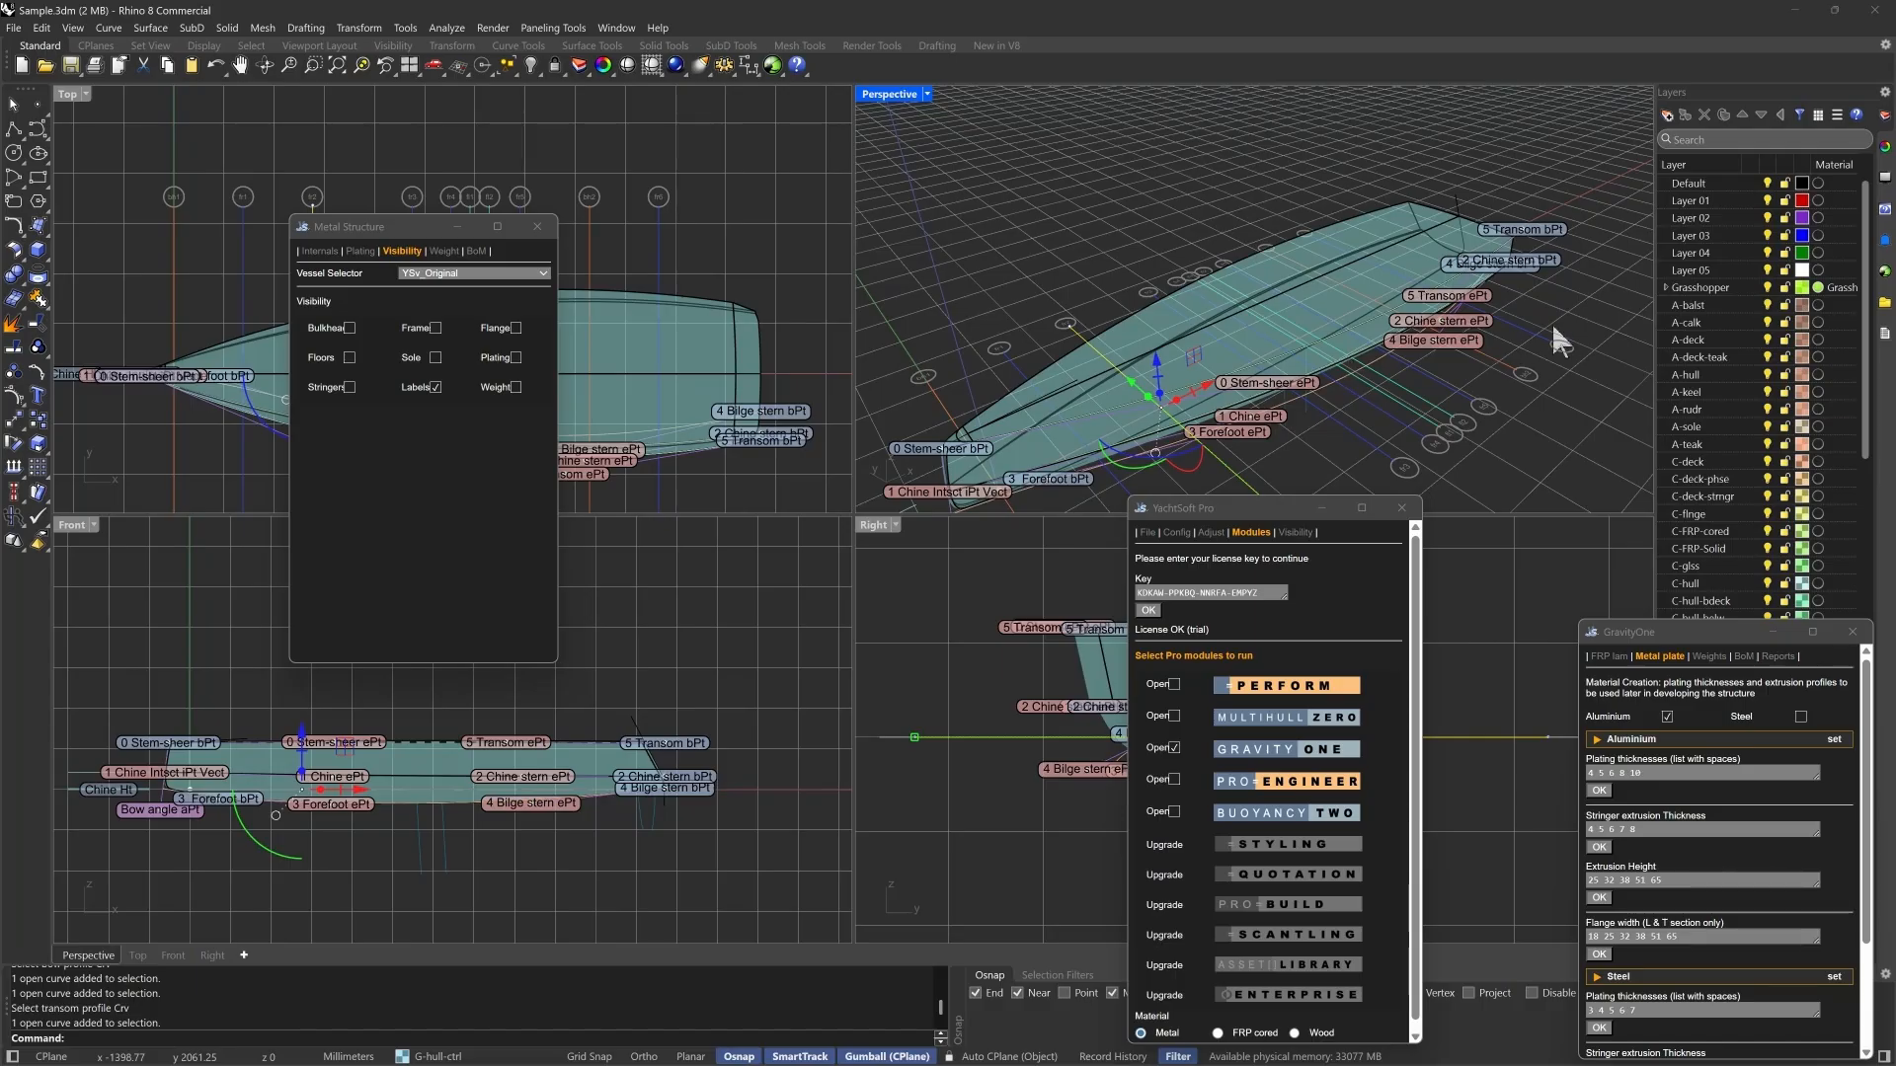
pyautogui.click(424, 1057)
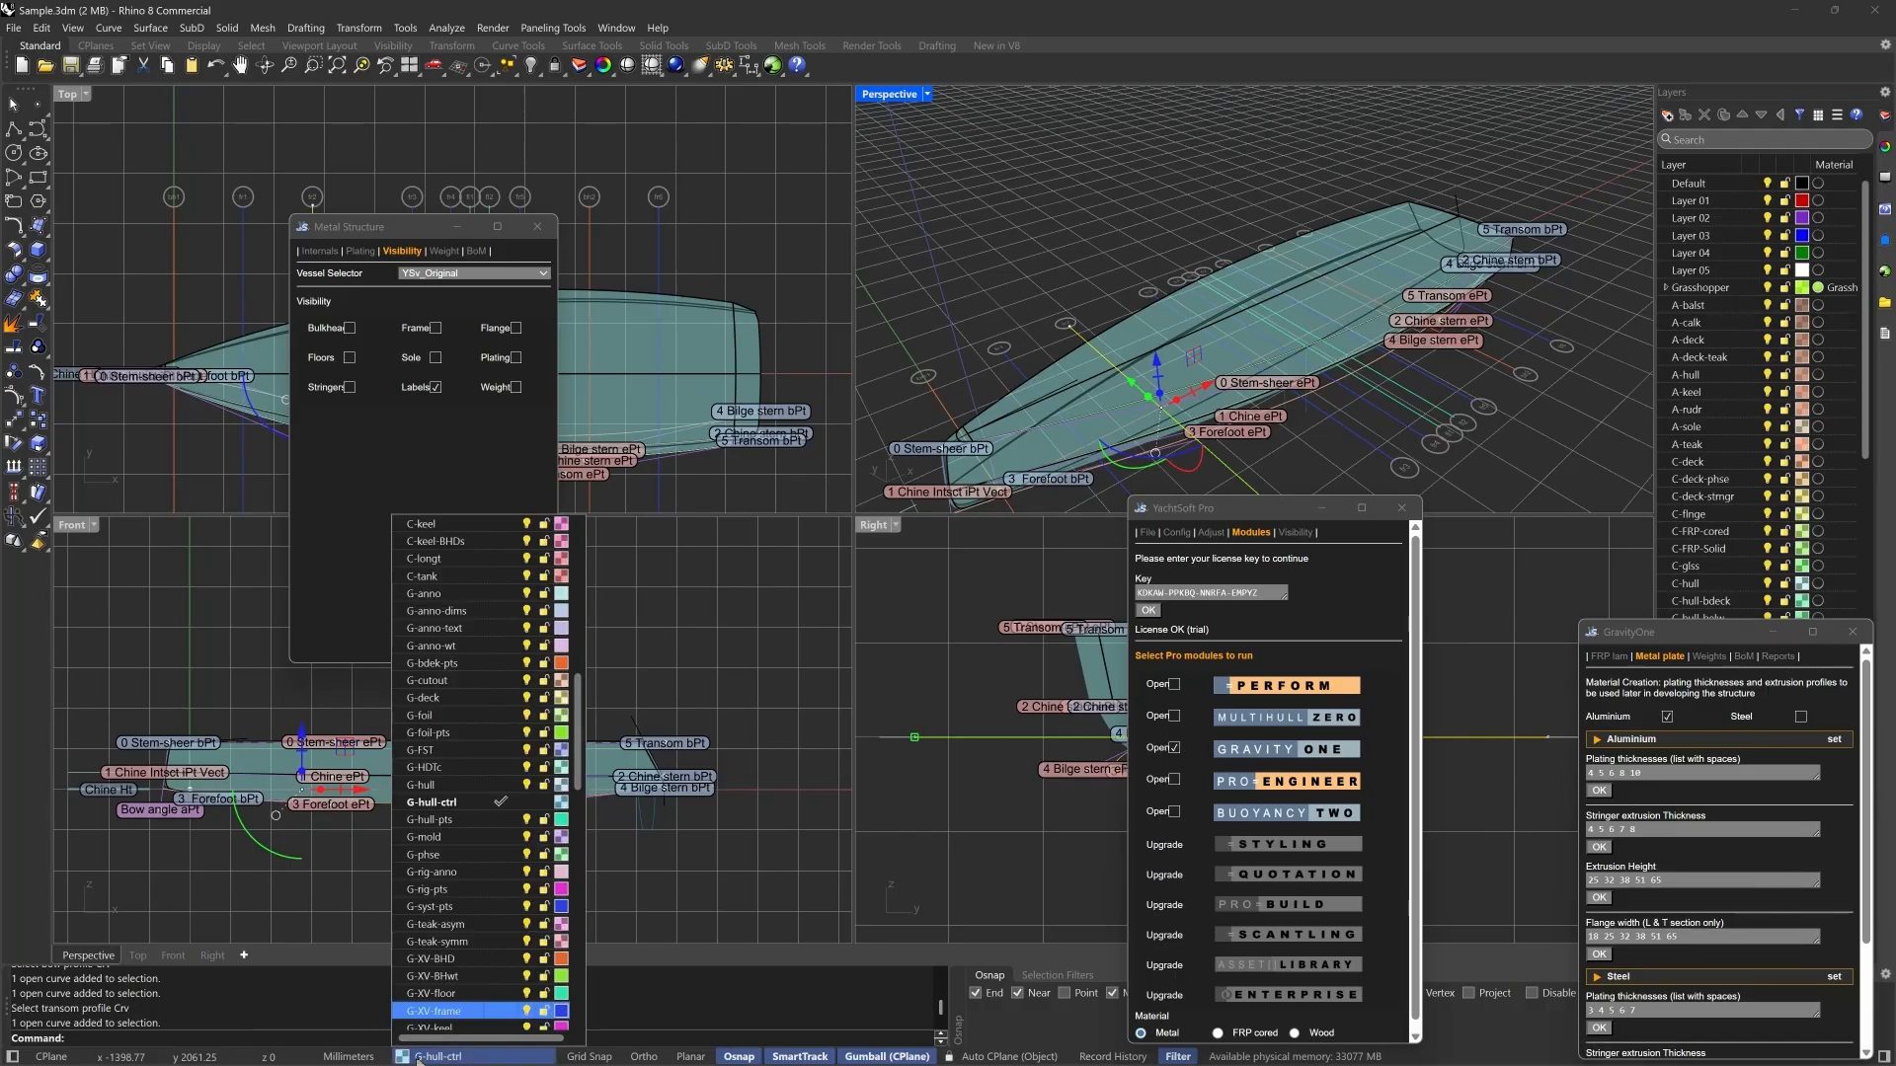
pyautogui.click(435, 975)
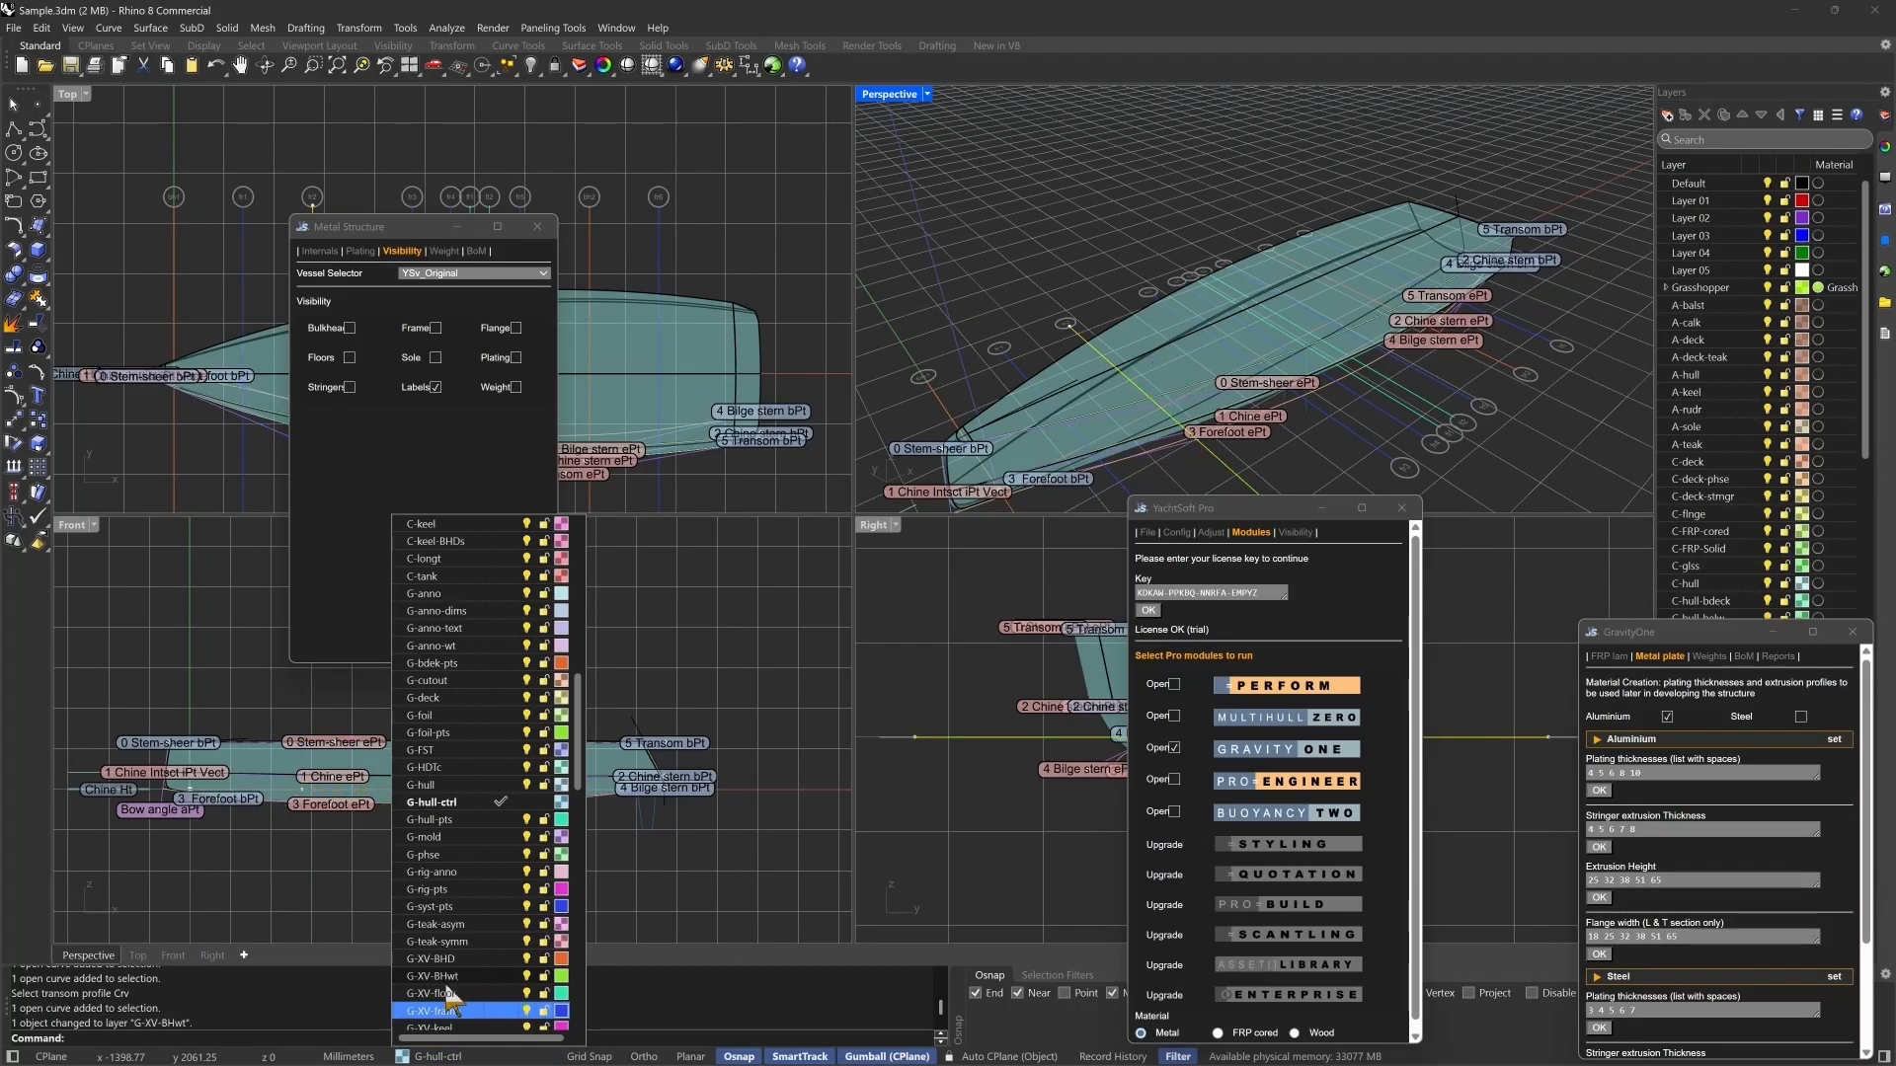
pyautogui.click(389, 440)
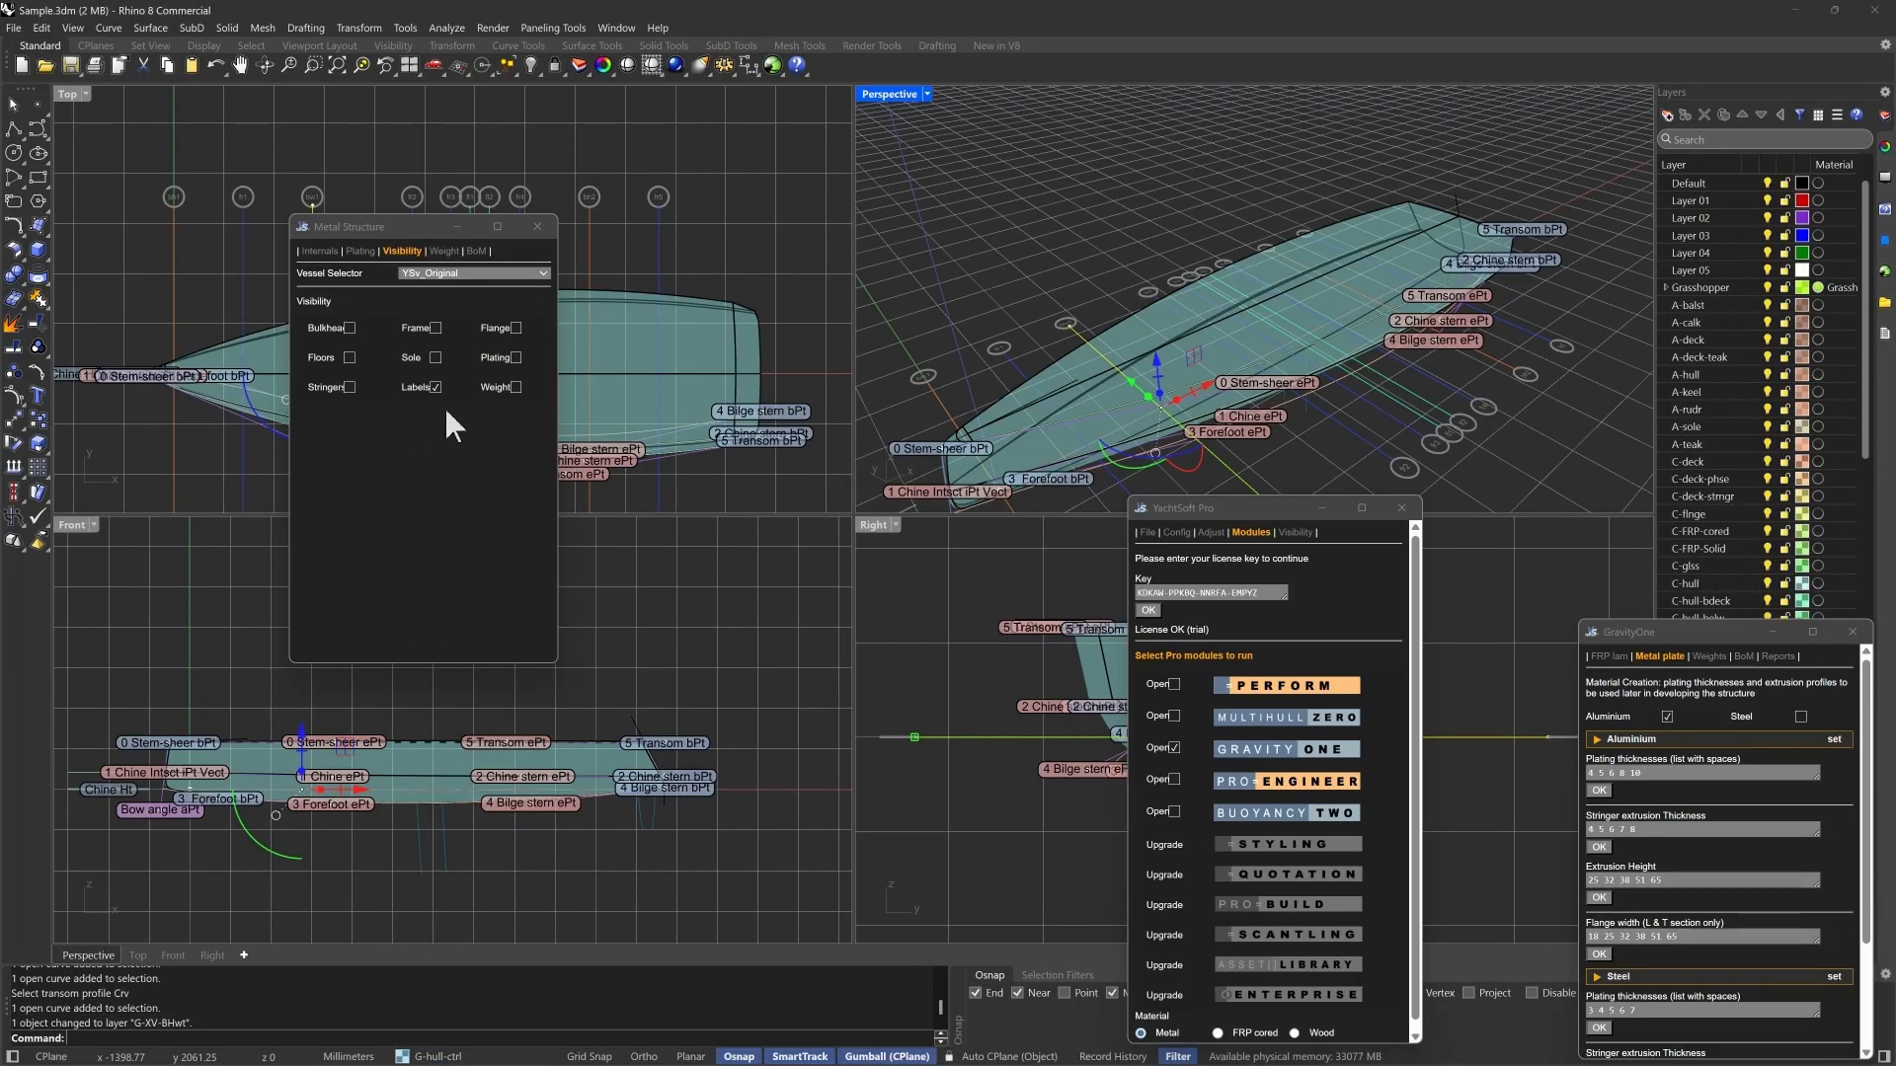
# - Show the bulkheads, frames, flanges and floors of YSv_Original's metal structure
pyautogui.click(348, 328)
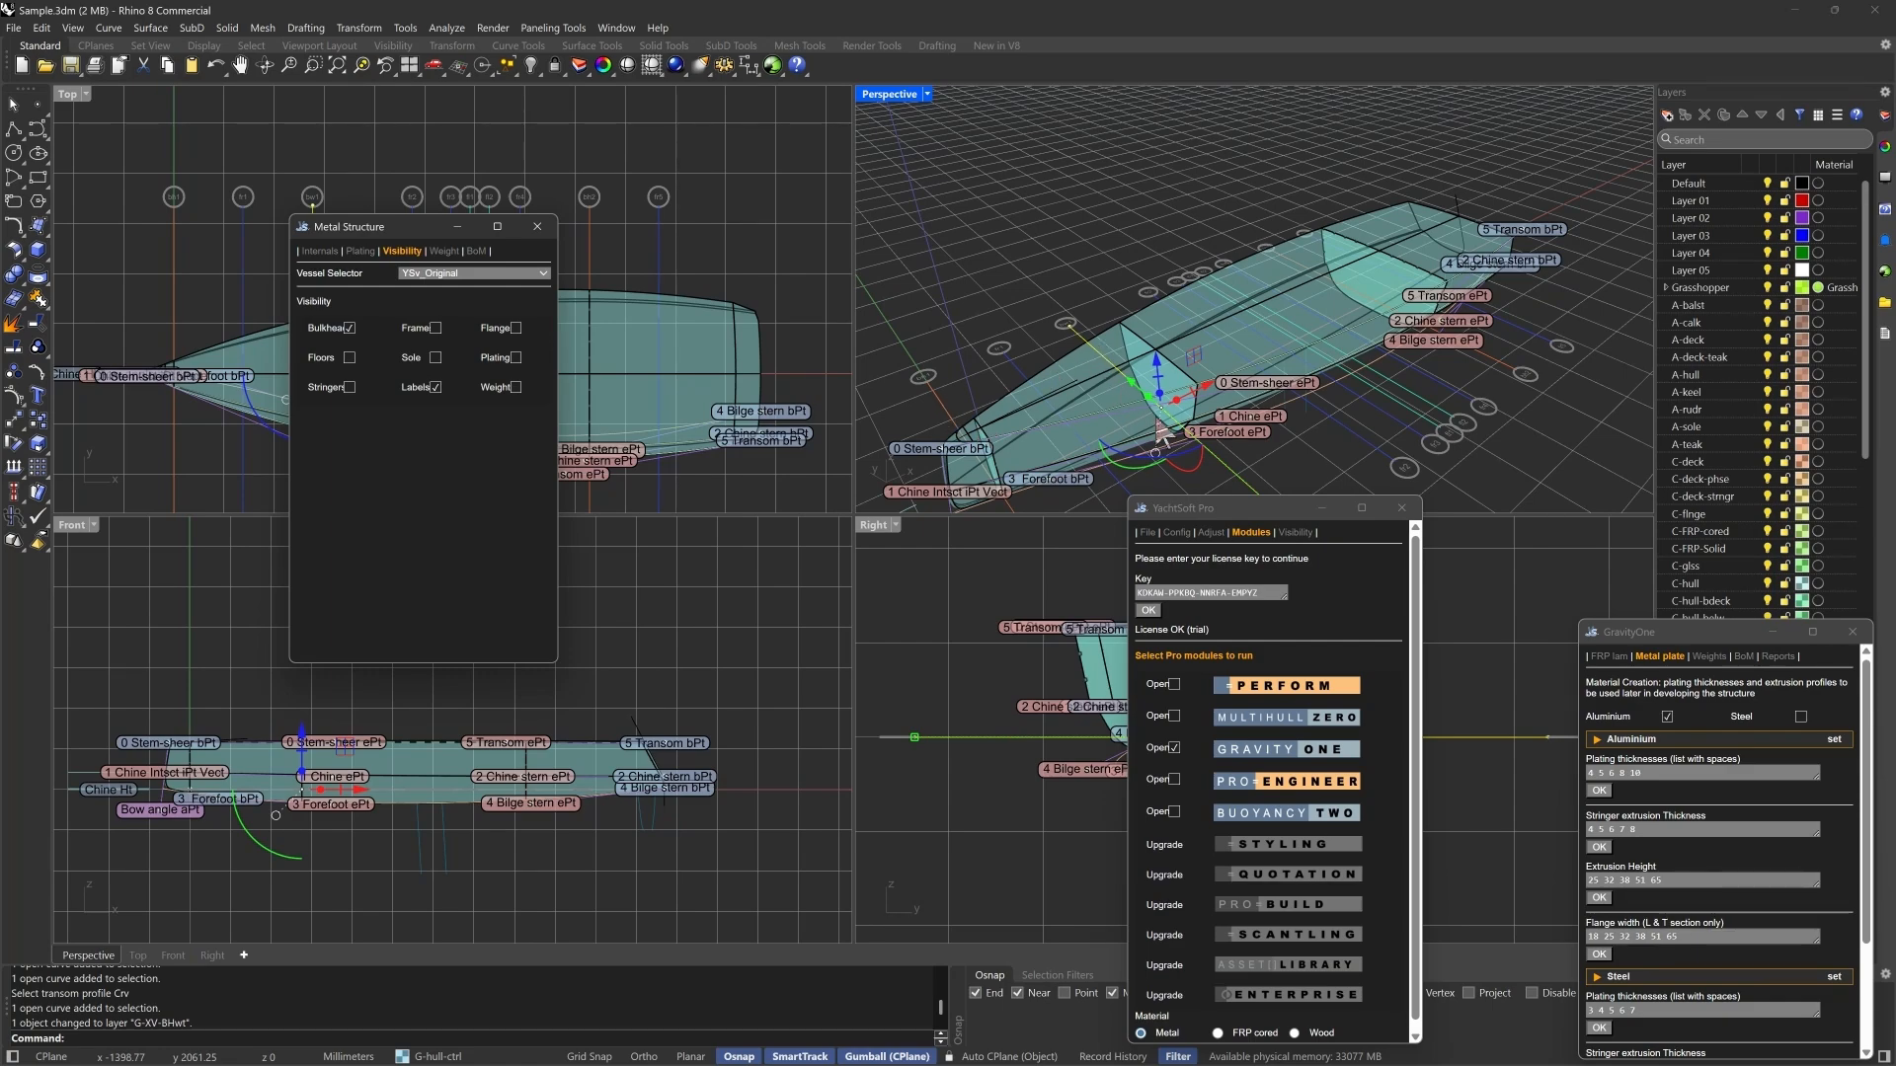
pyautogui.click(435, 328)
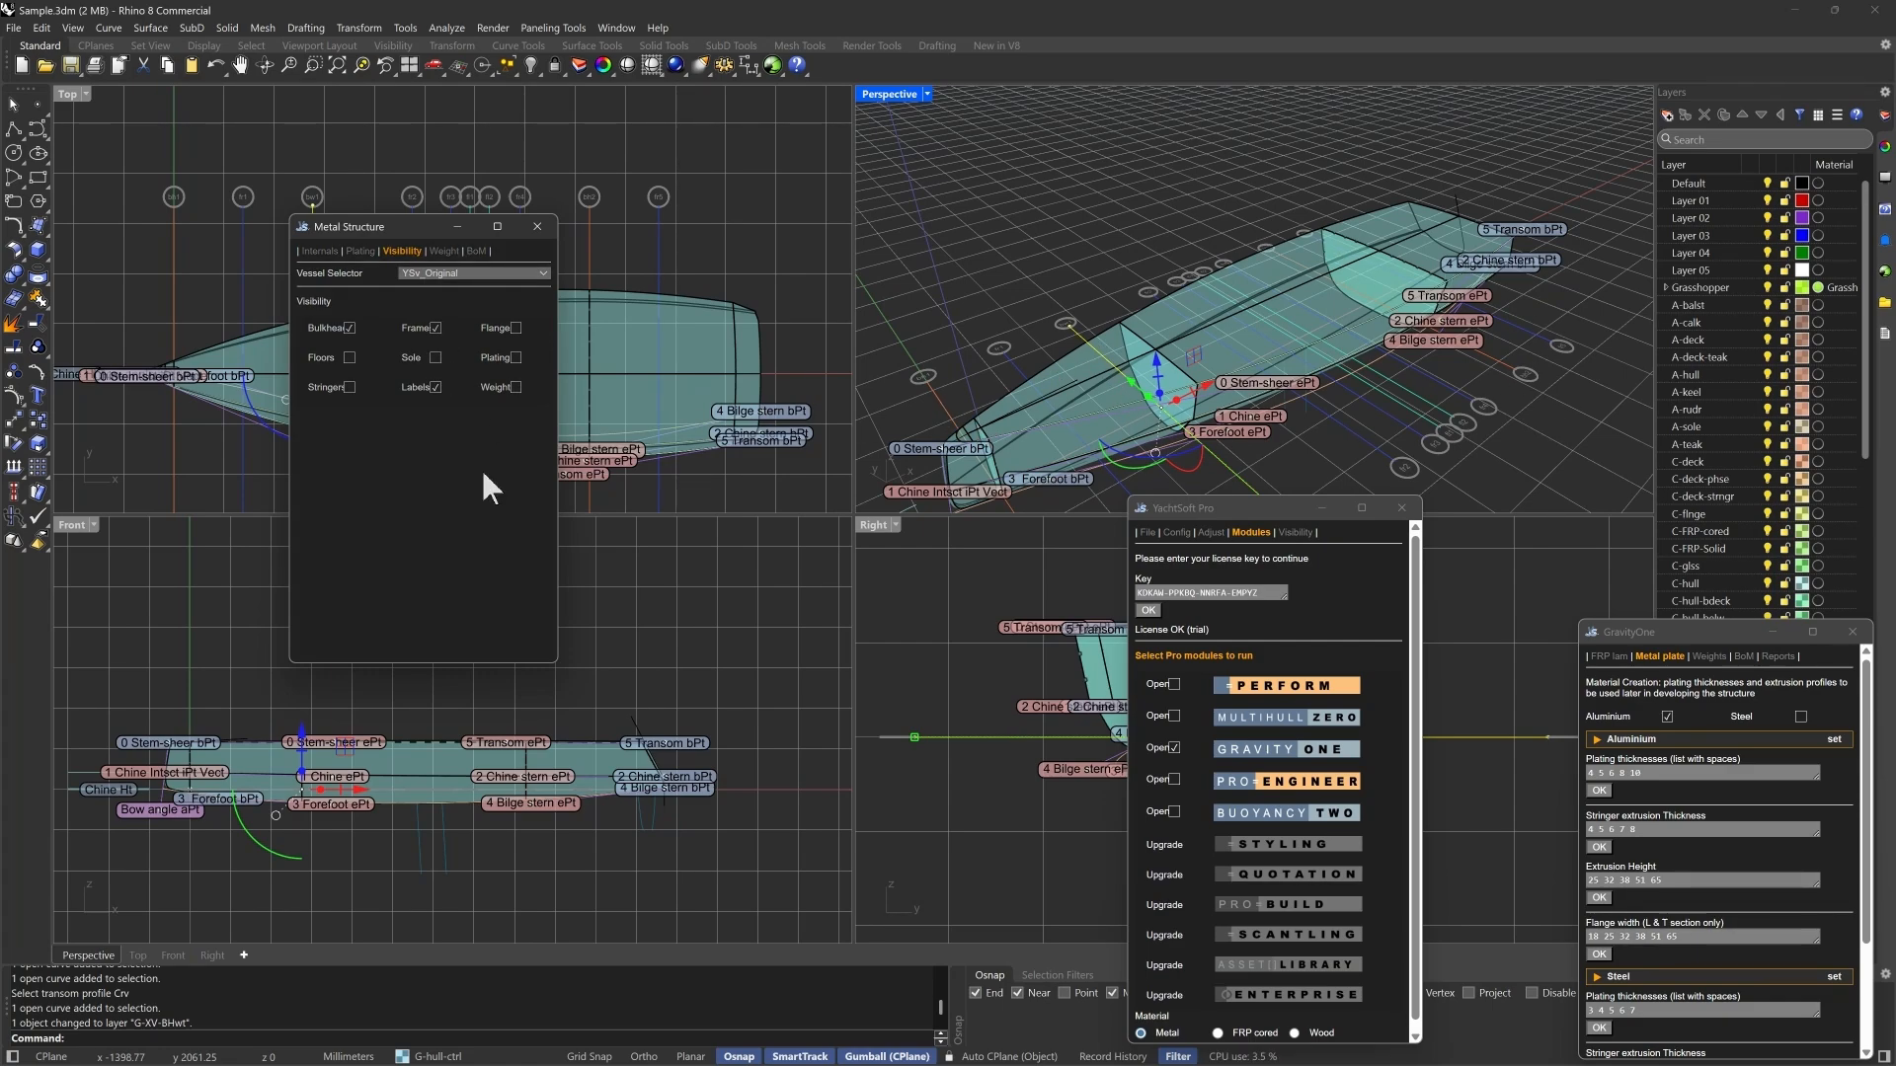
pyautogui.click(515, 329)
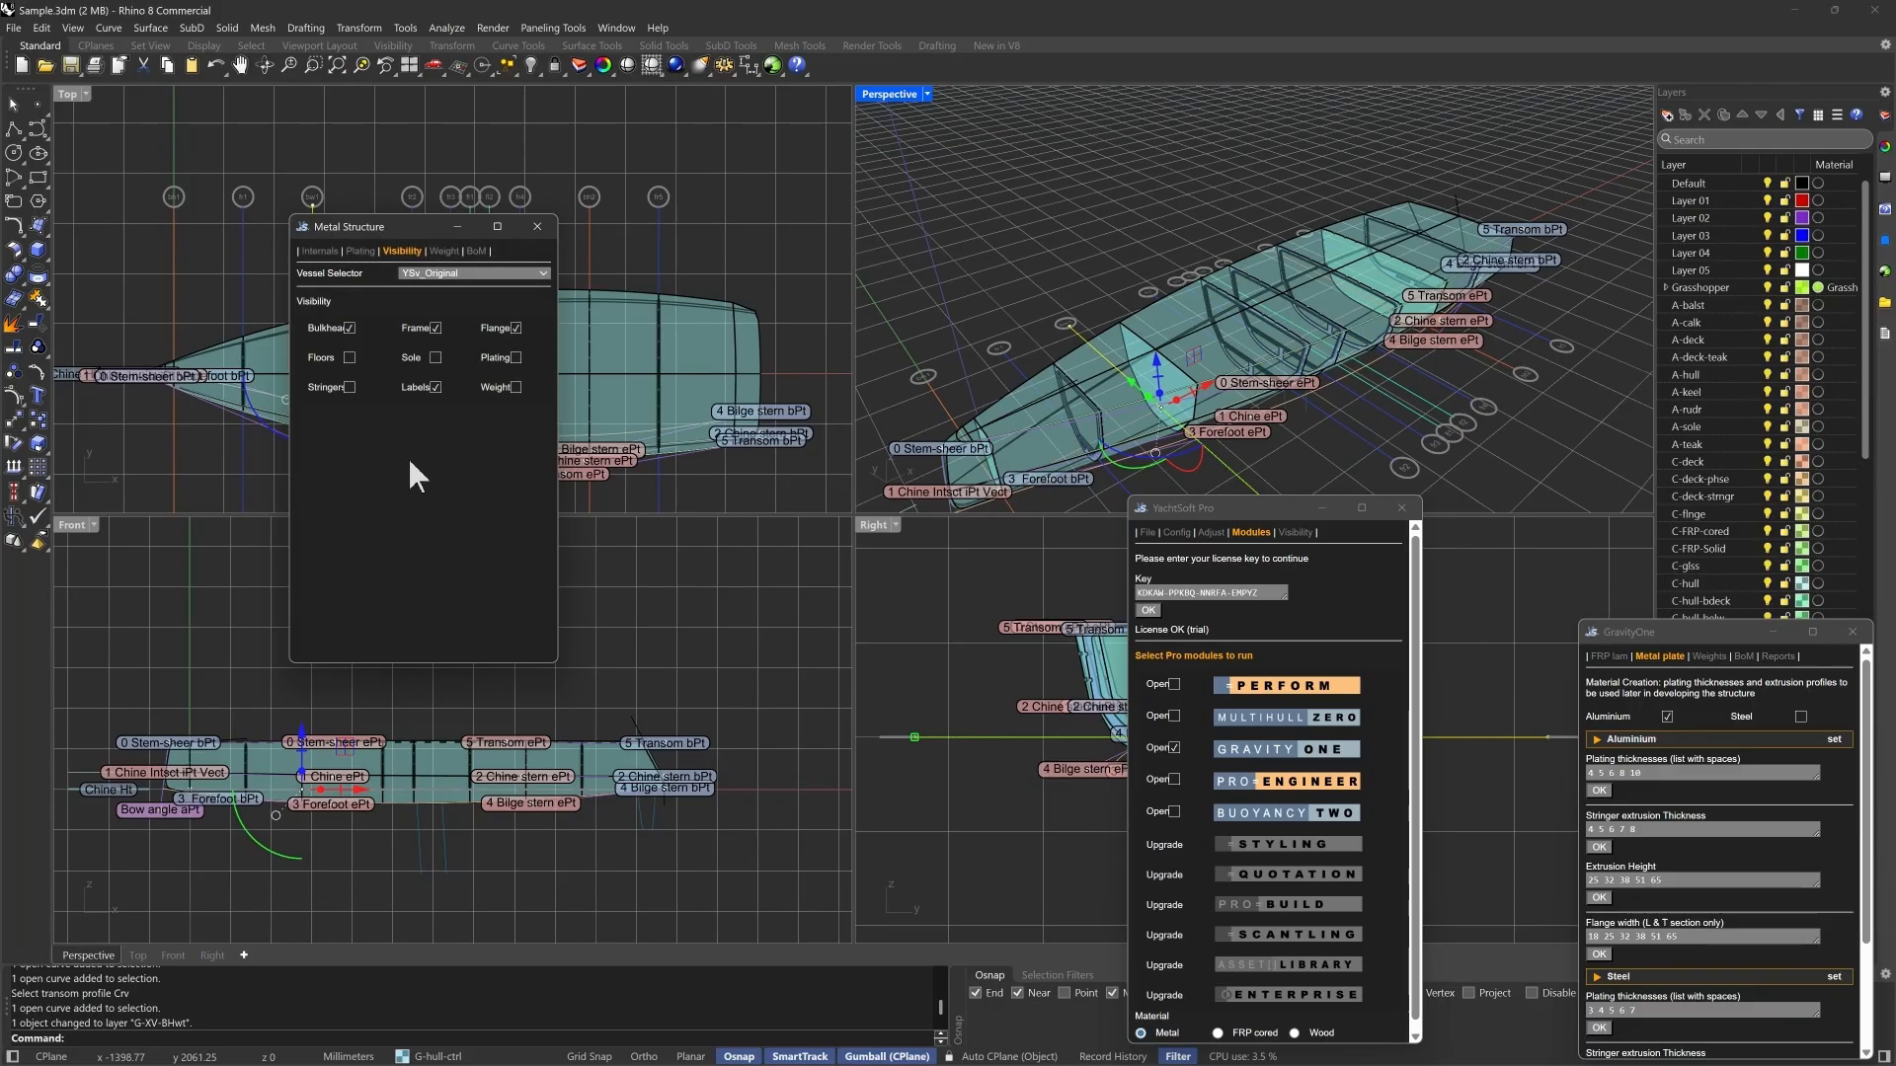
pyautogui.click(349, 358)
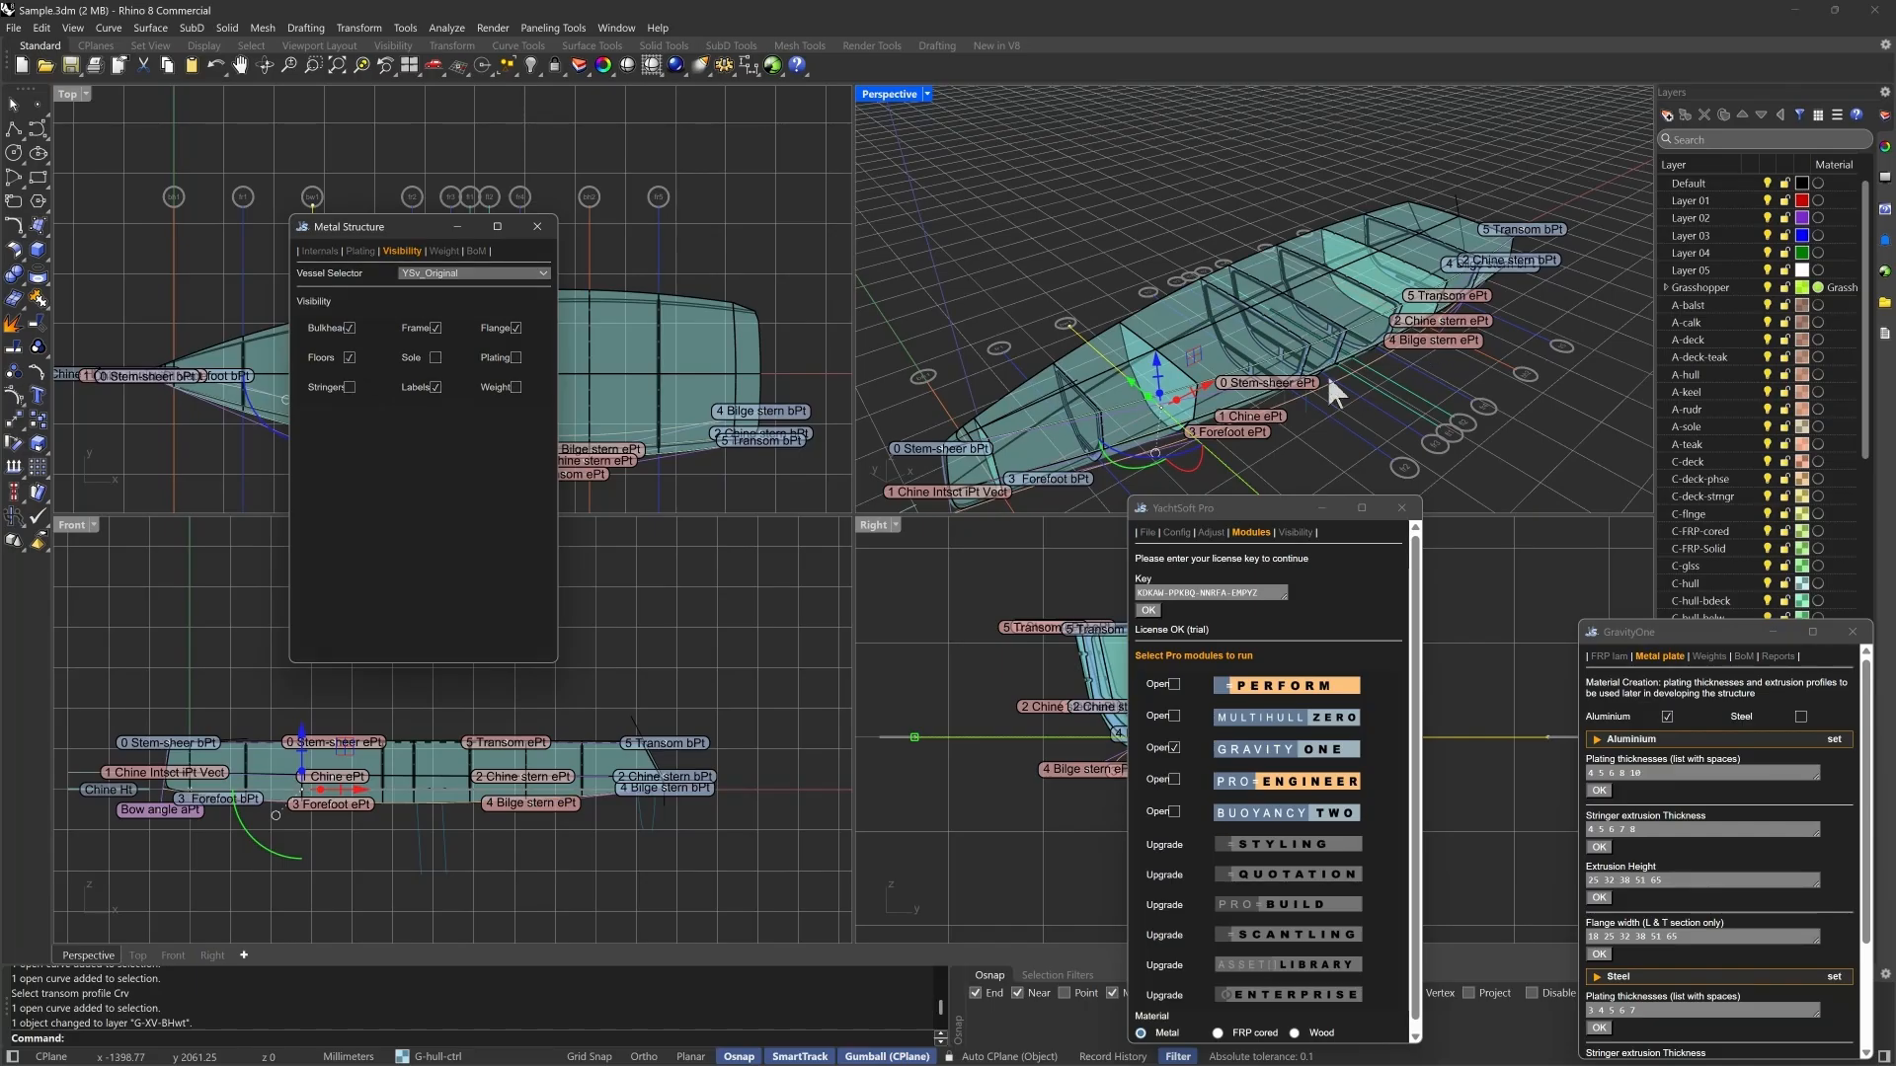
# - Maximize the Perspective view on the hull's frames and show the sole of the metal structure
pyautogui.click(885, 97)
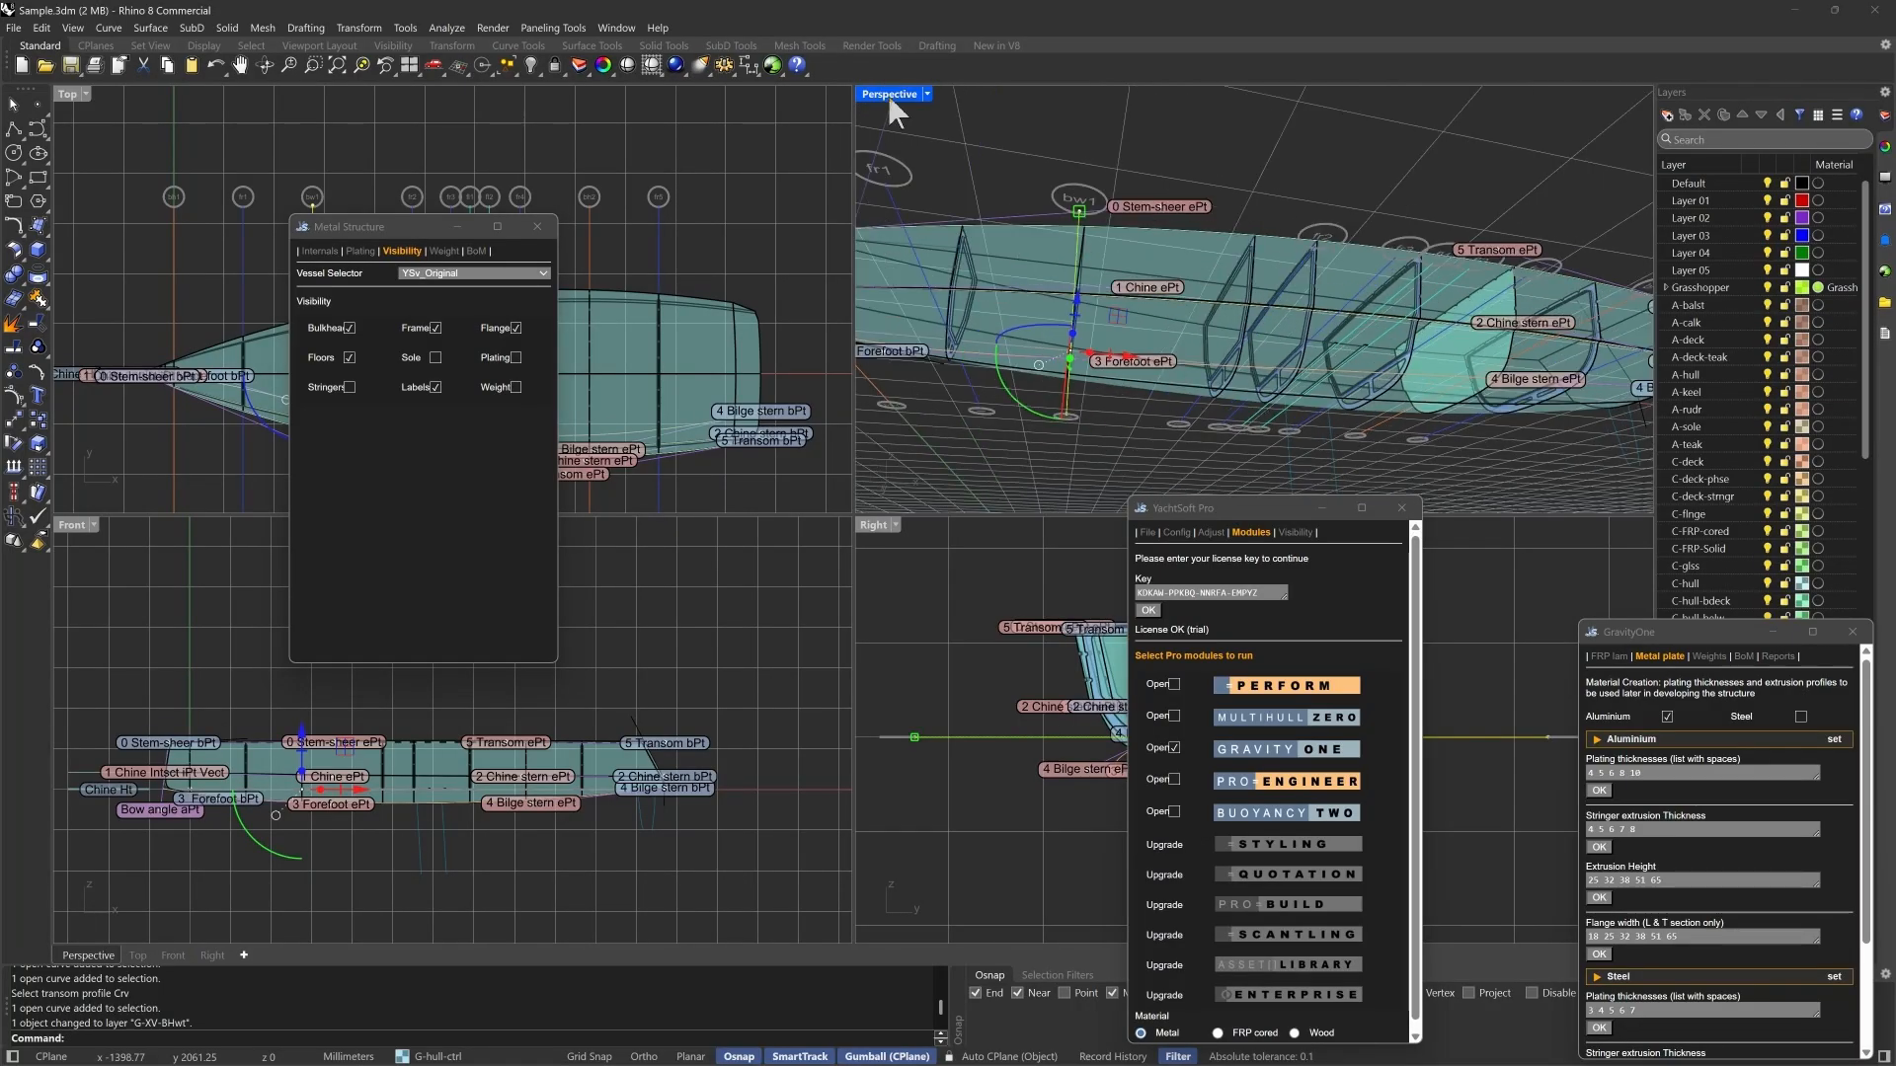
pyautogui.doubleClick(886, 94)
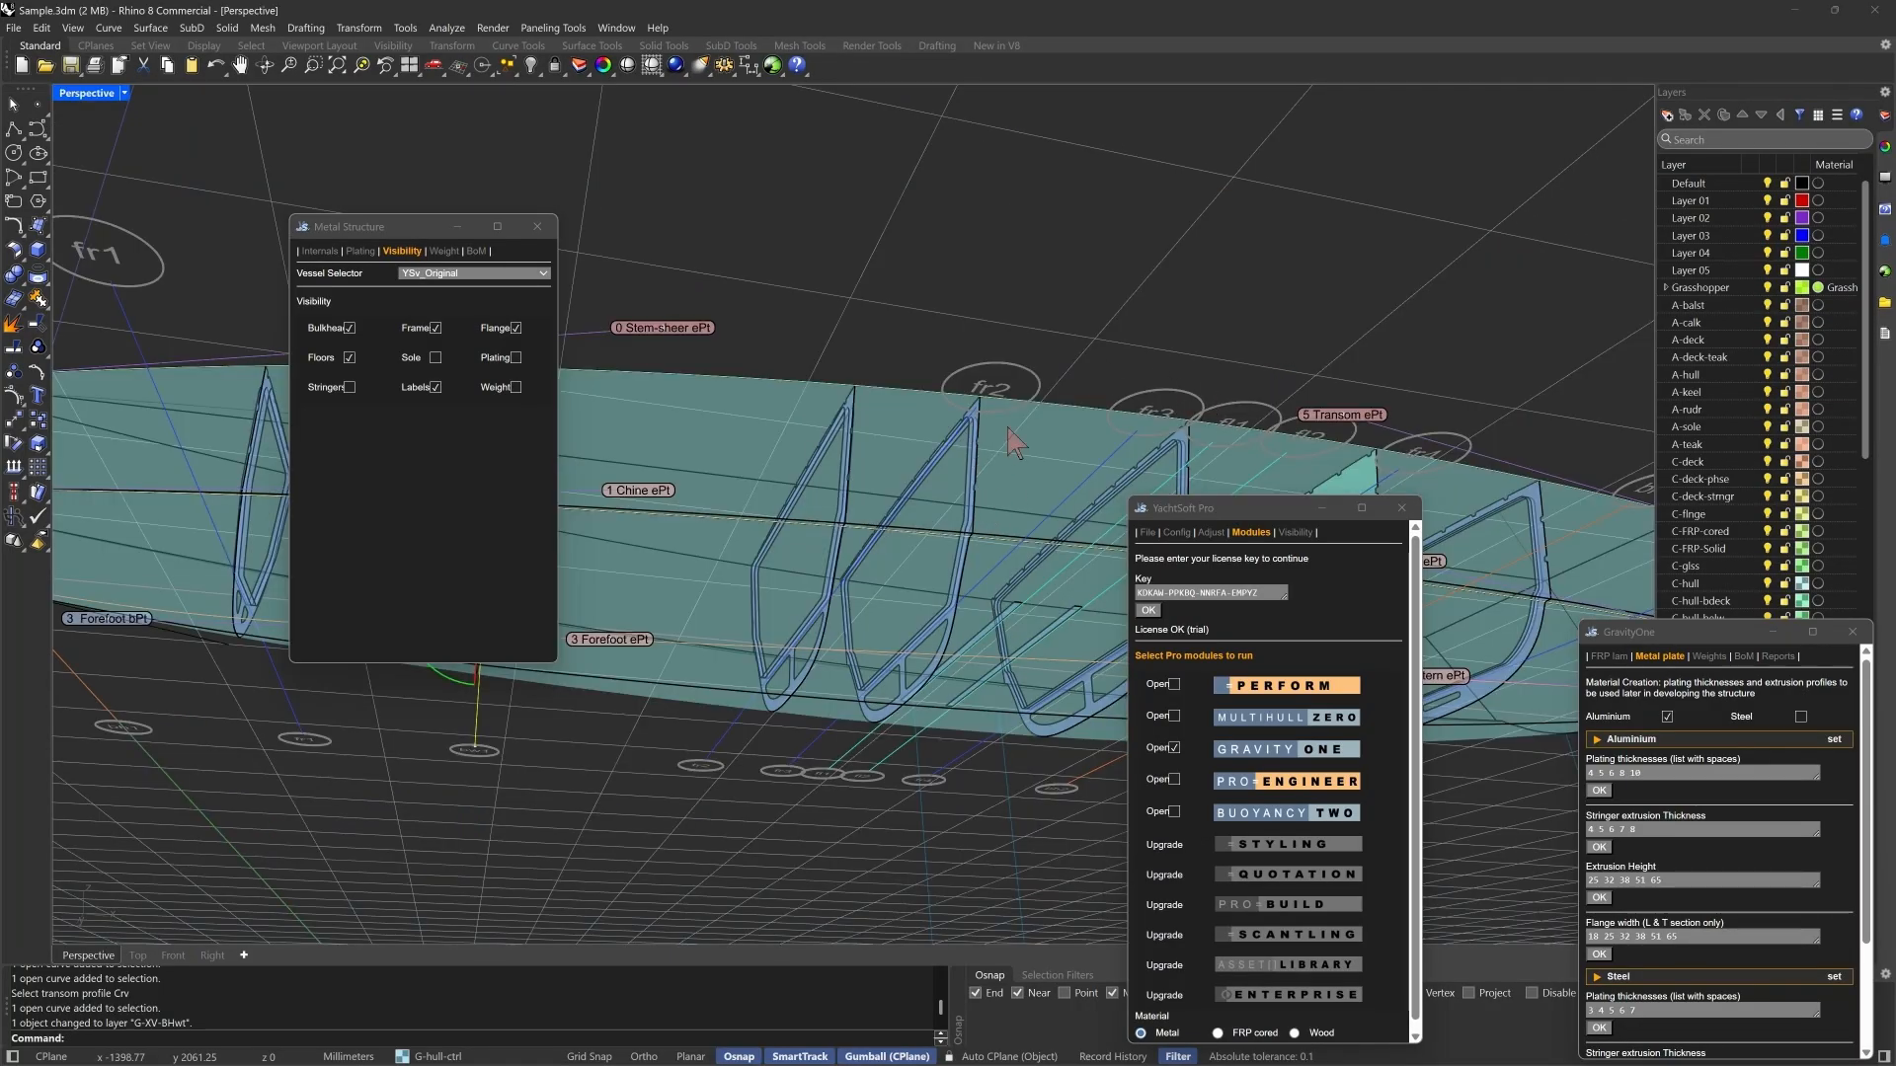
pyautogui.moveTo(1035, 458); pyautogui.dragTo(972, 533, button='right')
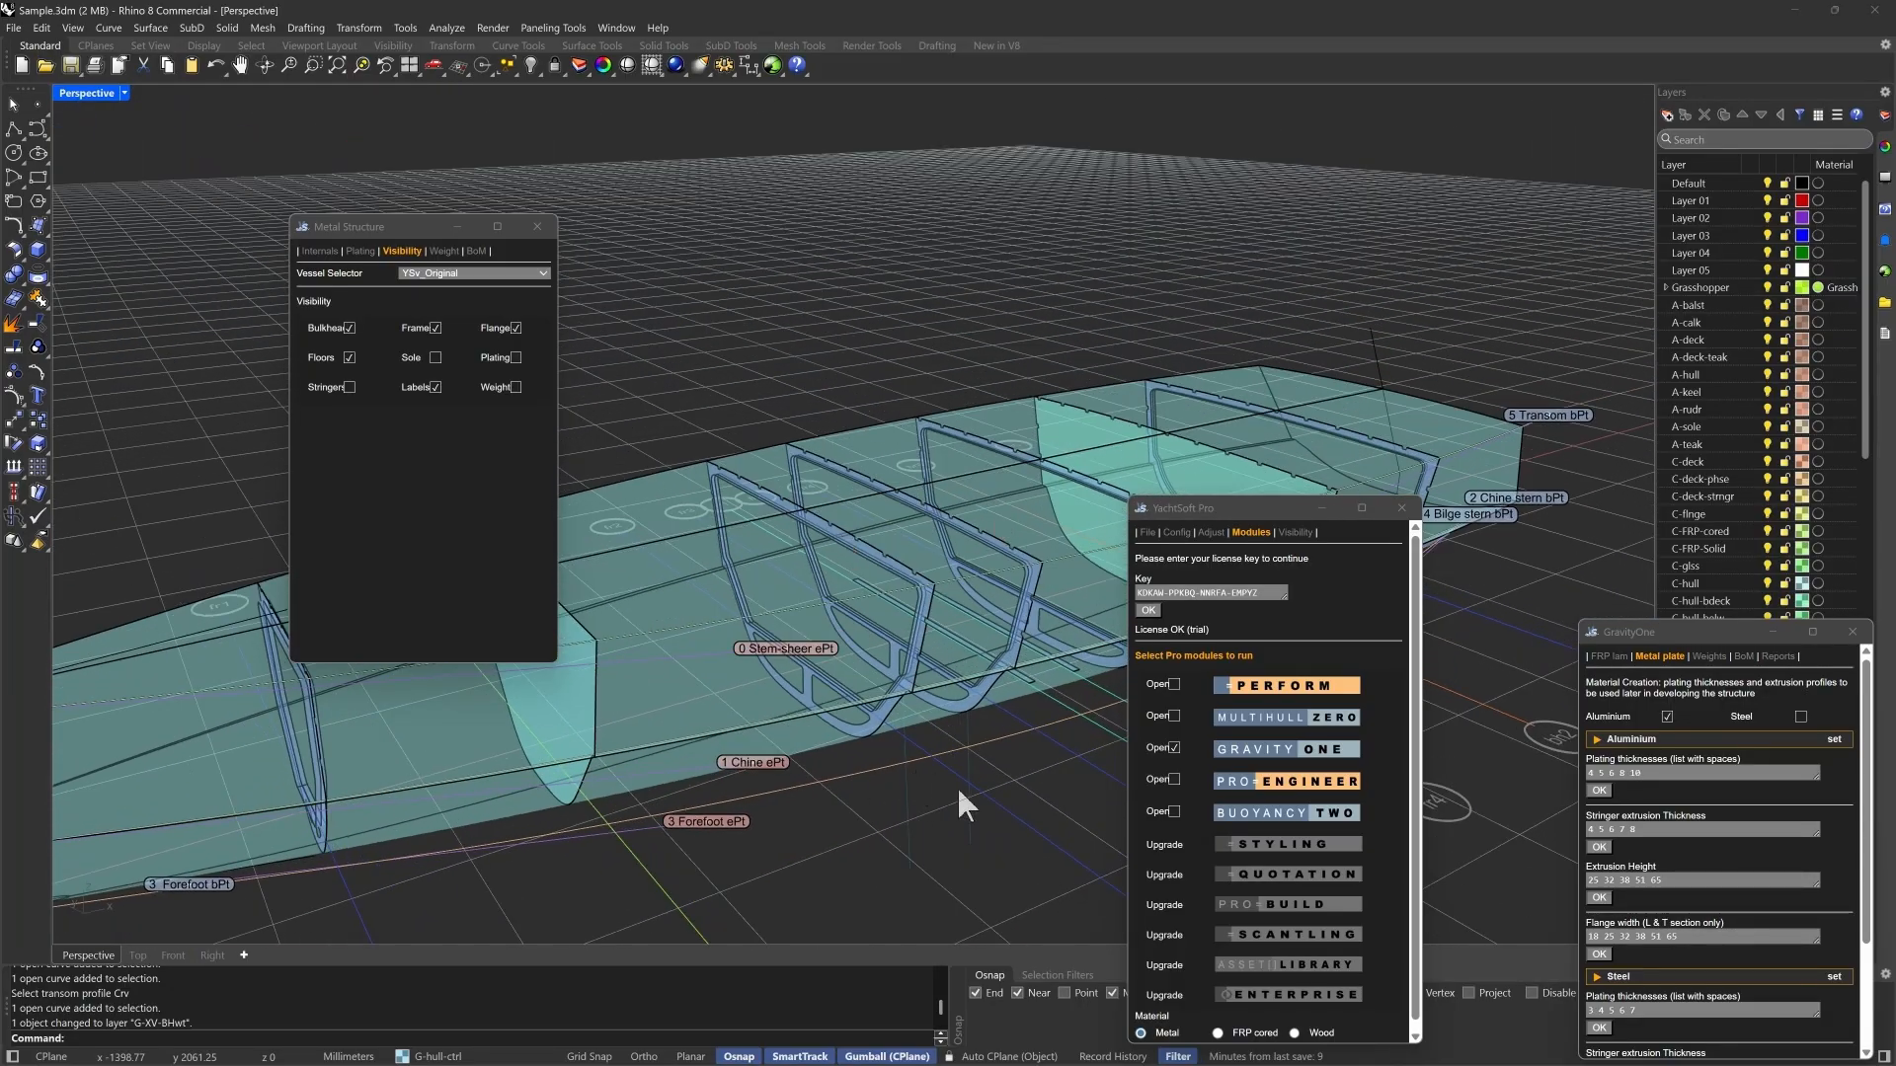
pyautogui.click(435, 359)
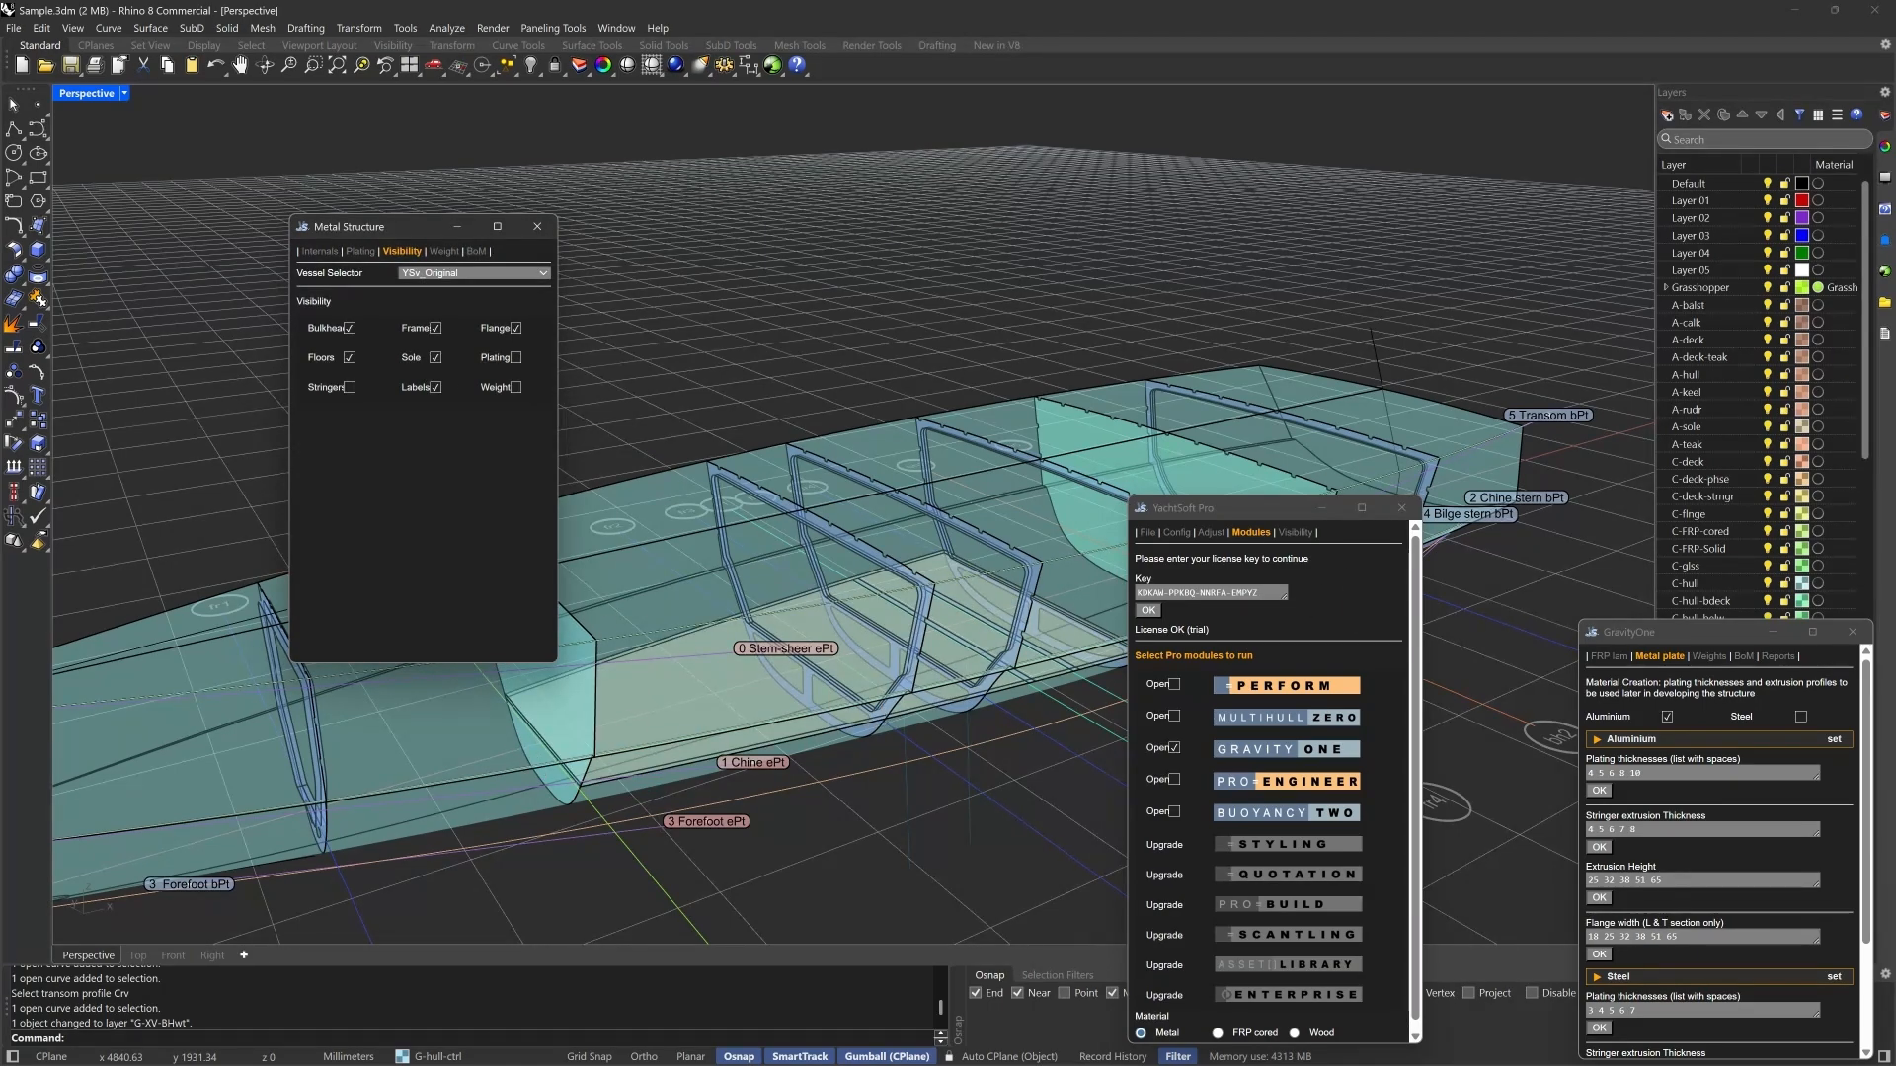
# - In the metal structure's internals settings, set the rathole radius to 31 mm and extend the sole from XV_1380 to XV_6900
pyautogui.click(321, 251)
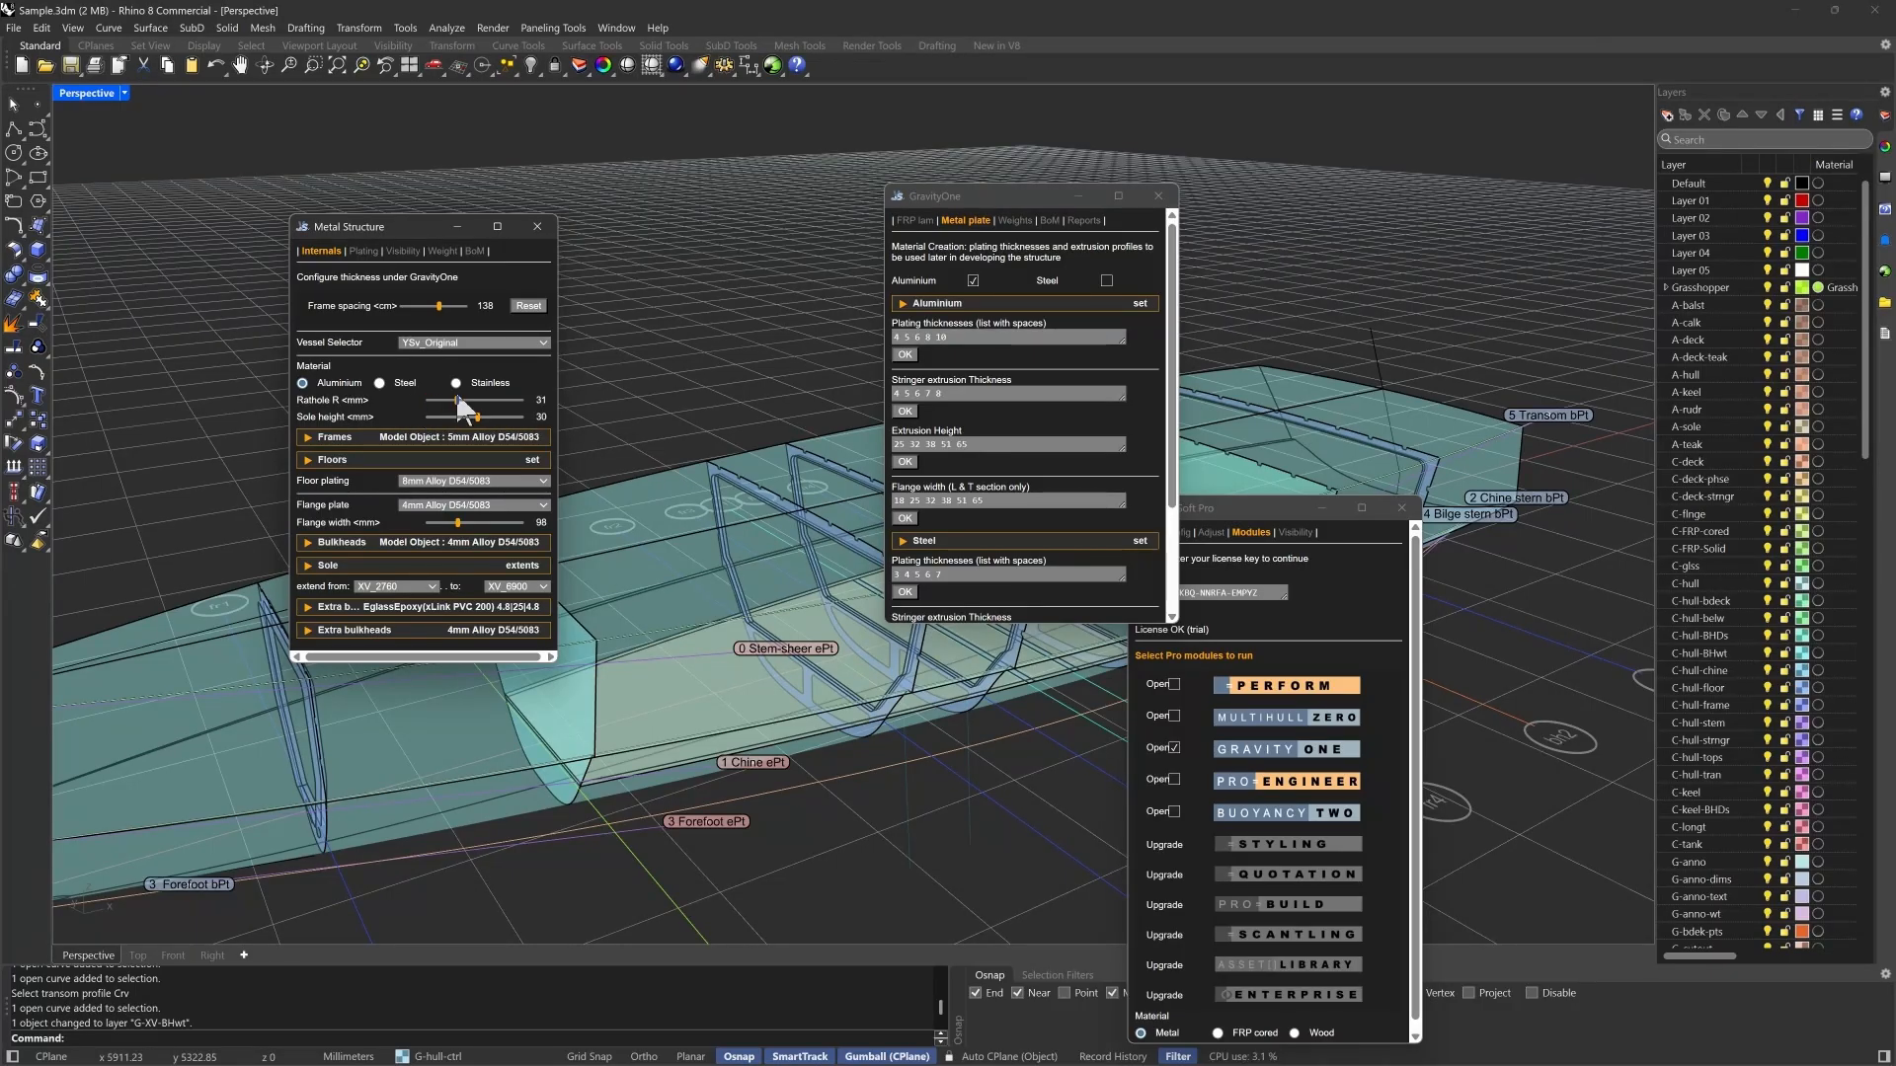
pyautogui.moveTo(428, 399); pyautogui.dragTo(457, 401)
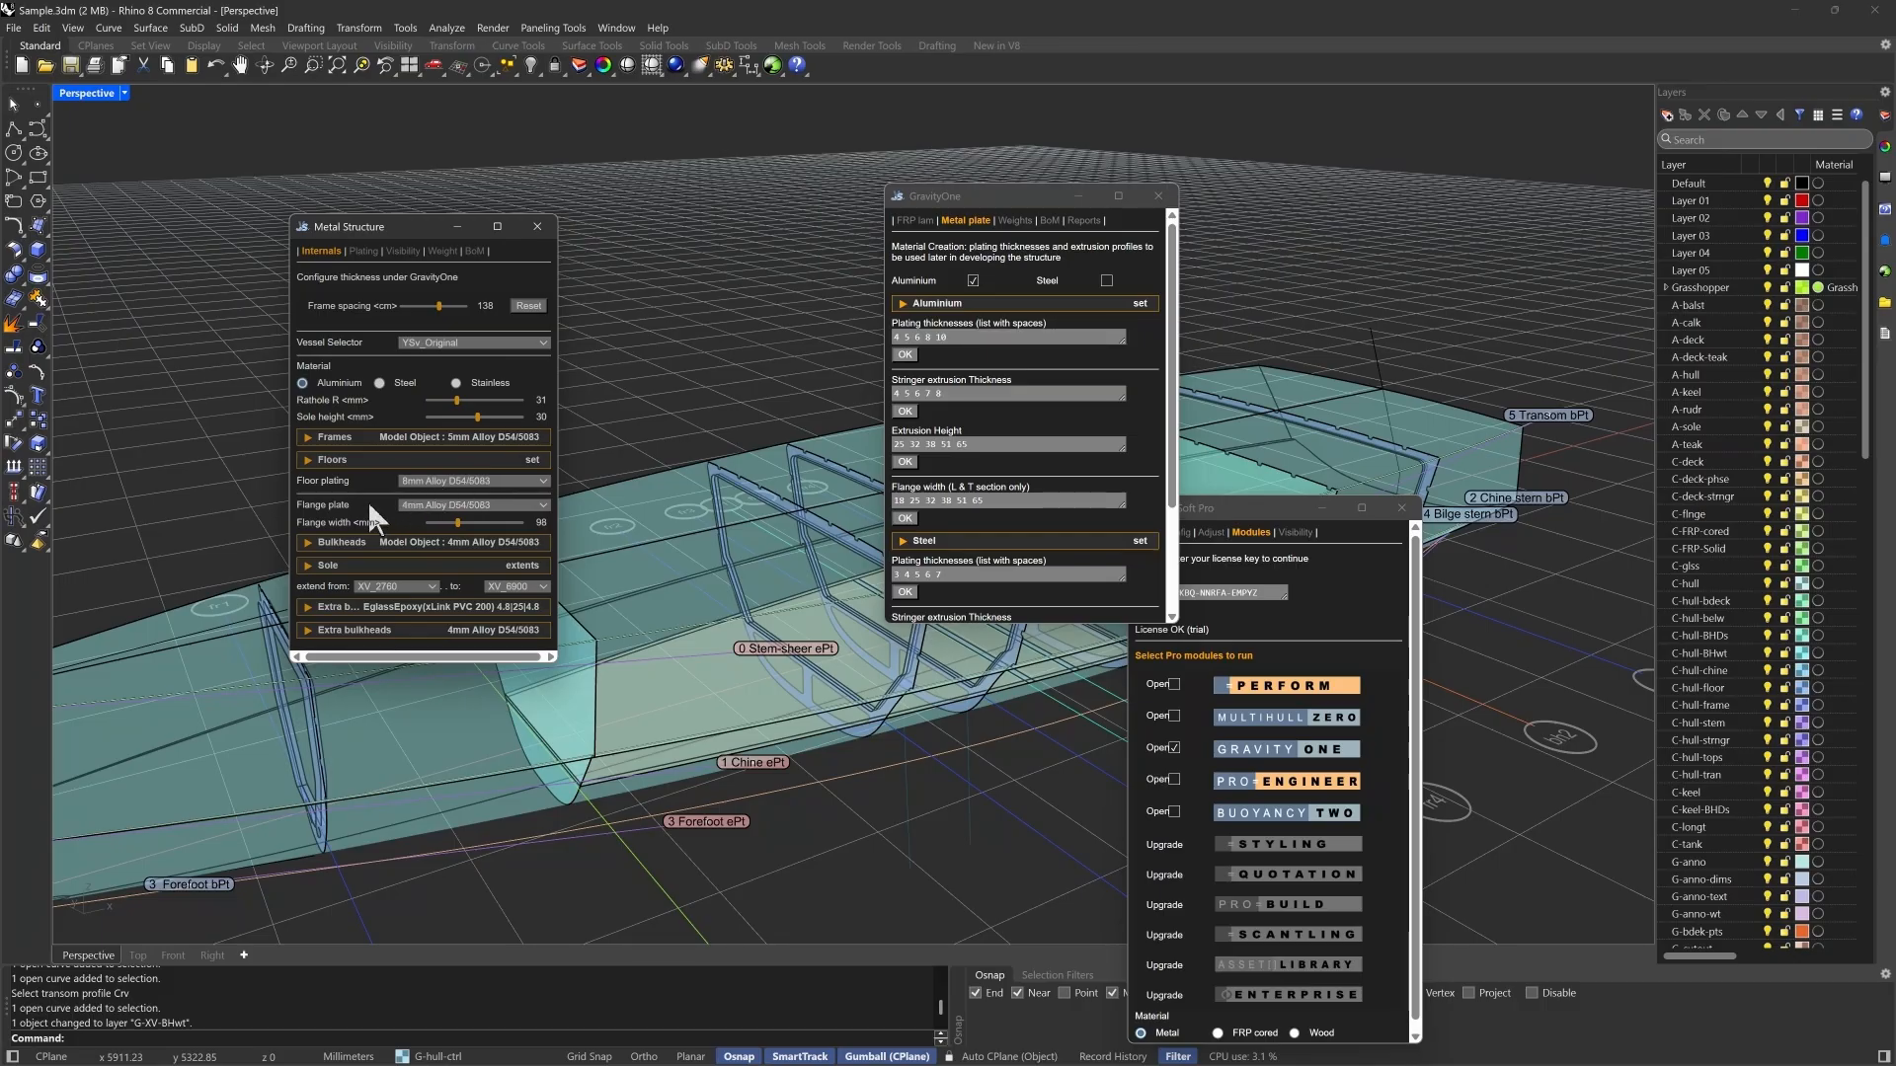
pyautogui.click(412, 590)
pyautogui.click(386, 628)
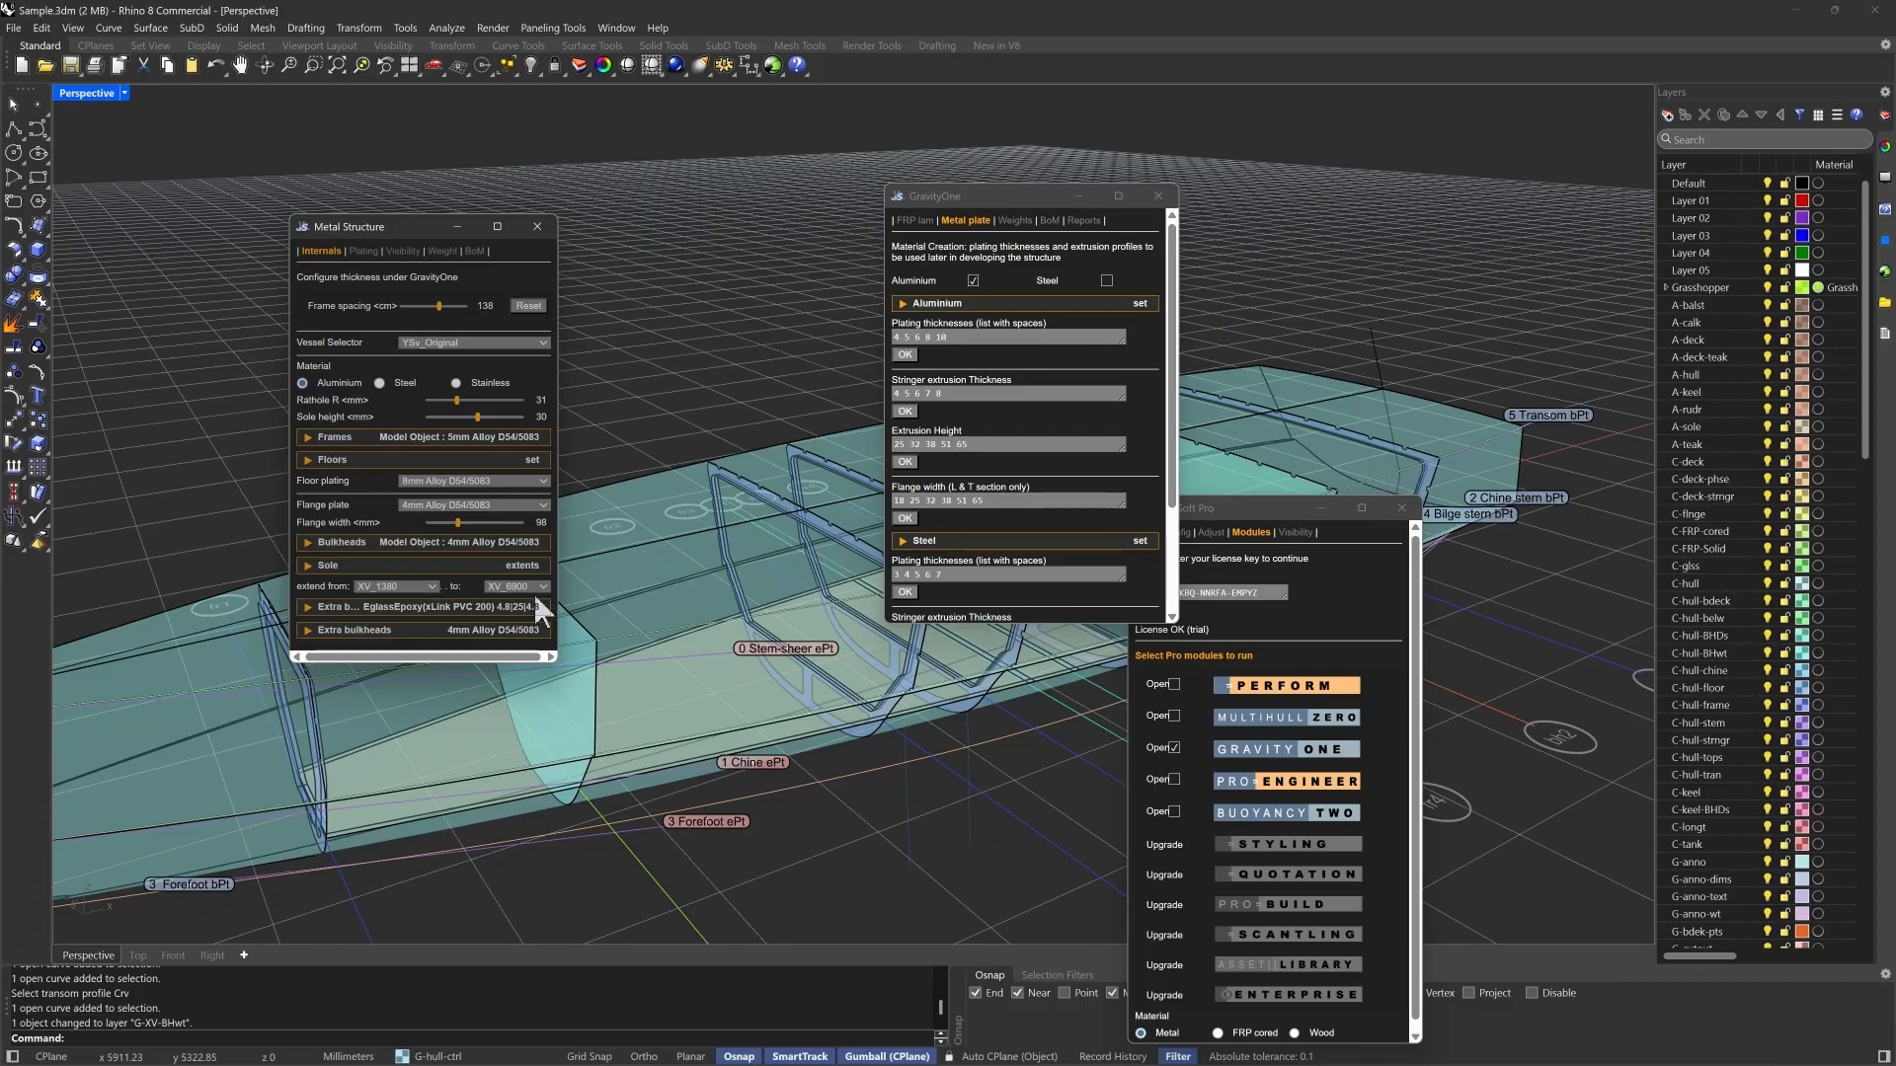
pyautogui.click(541, 589)
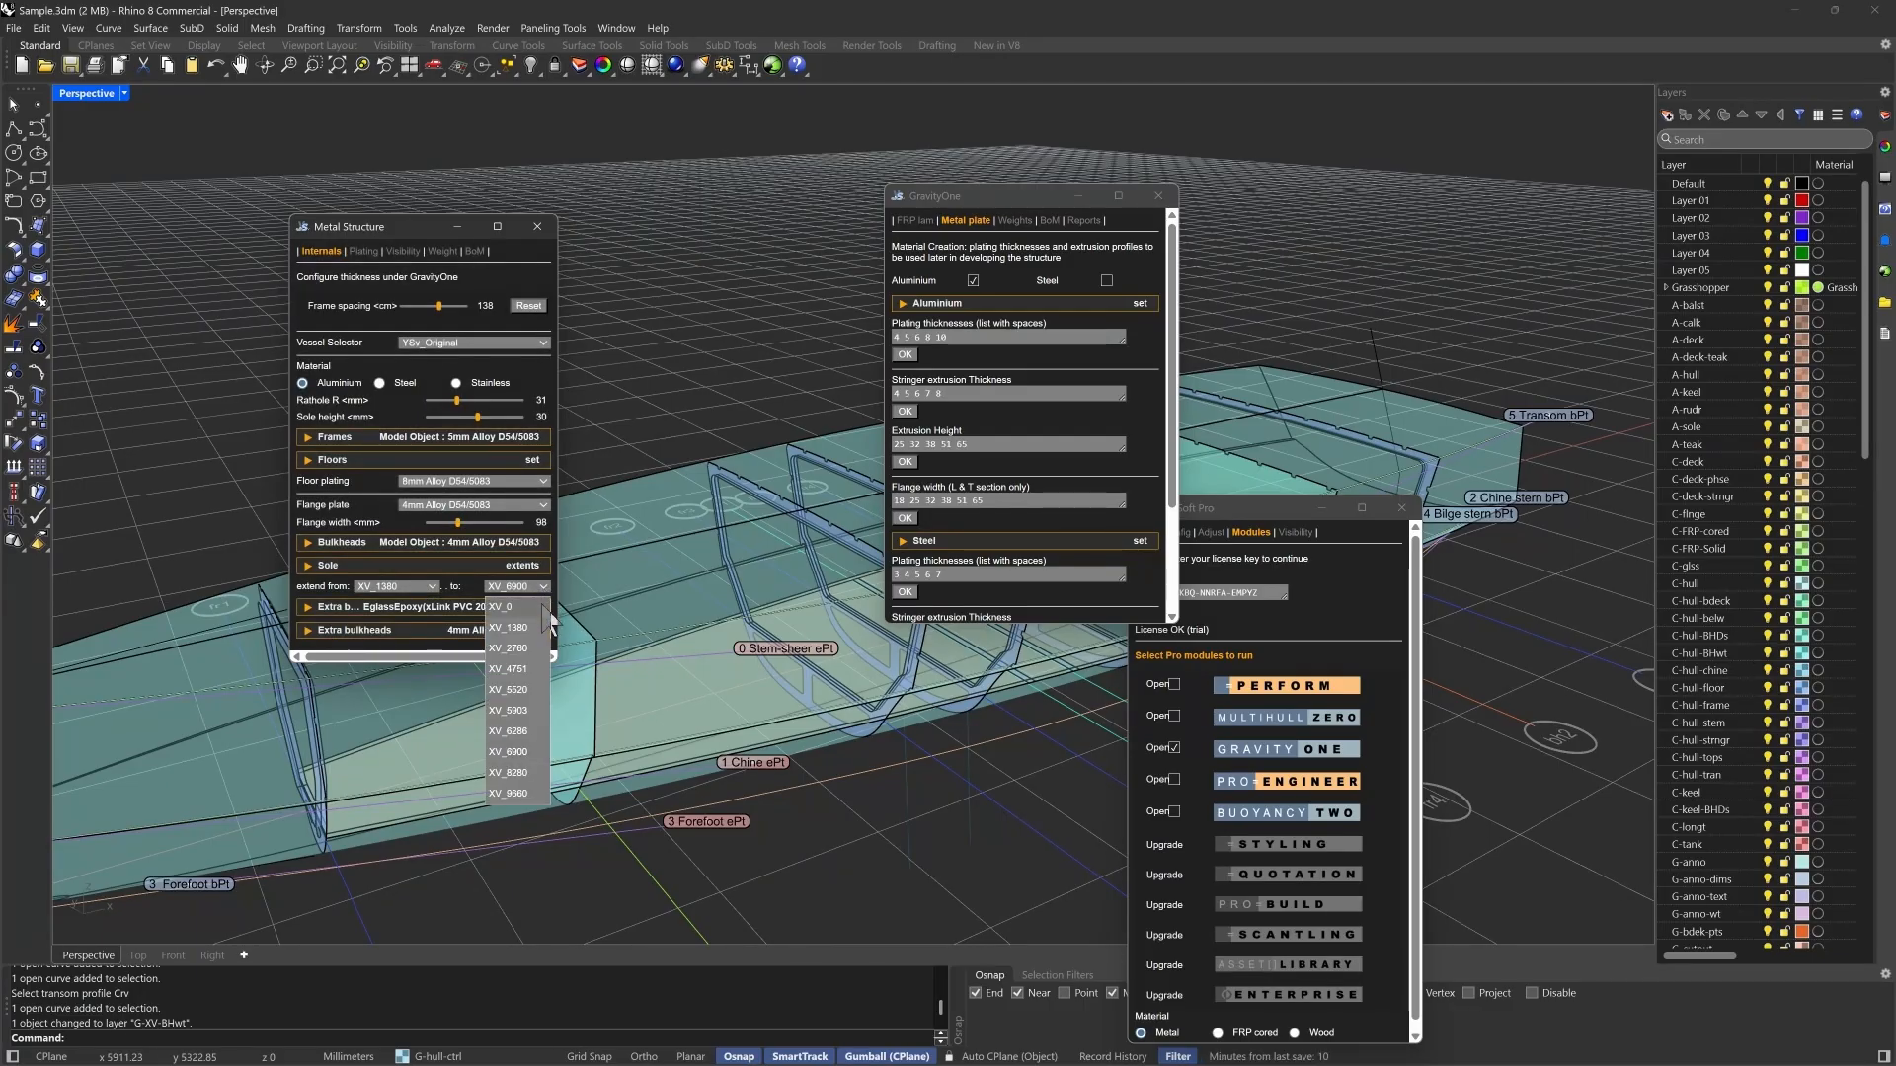
pyautogui.click(520, 752)
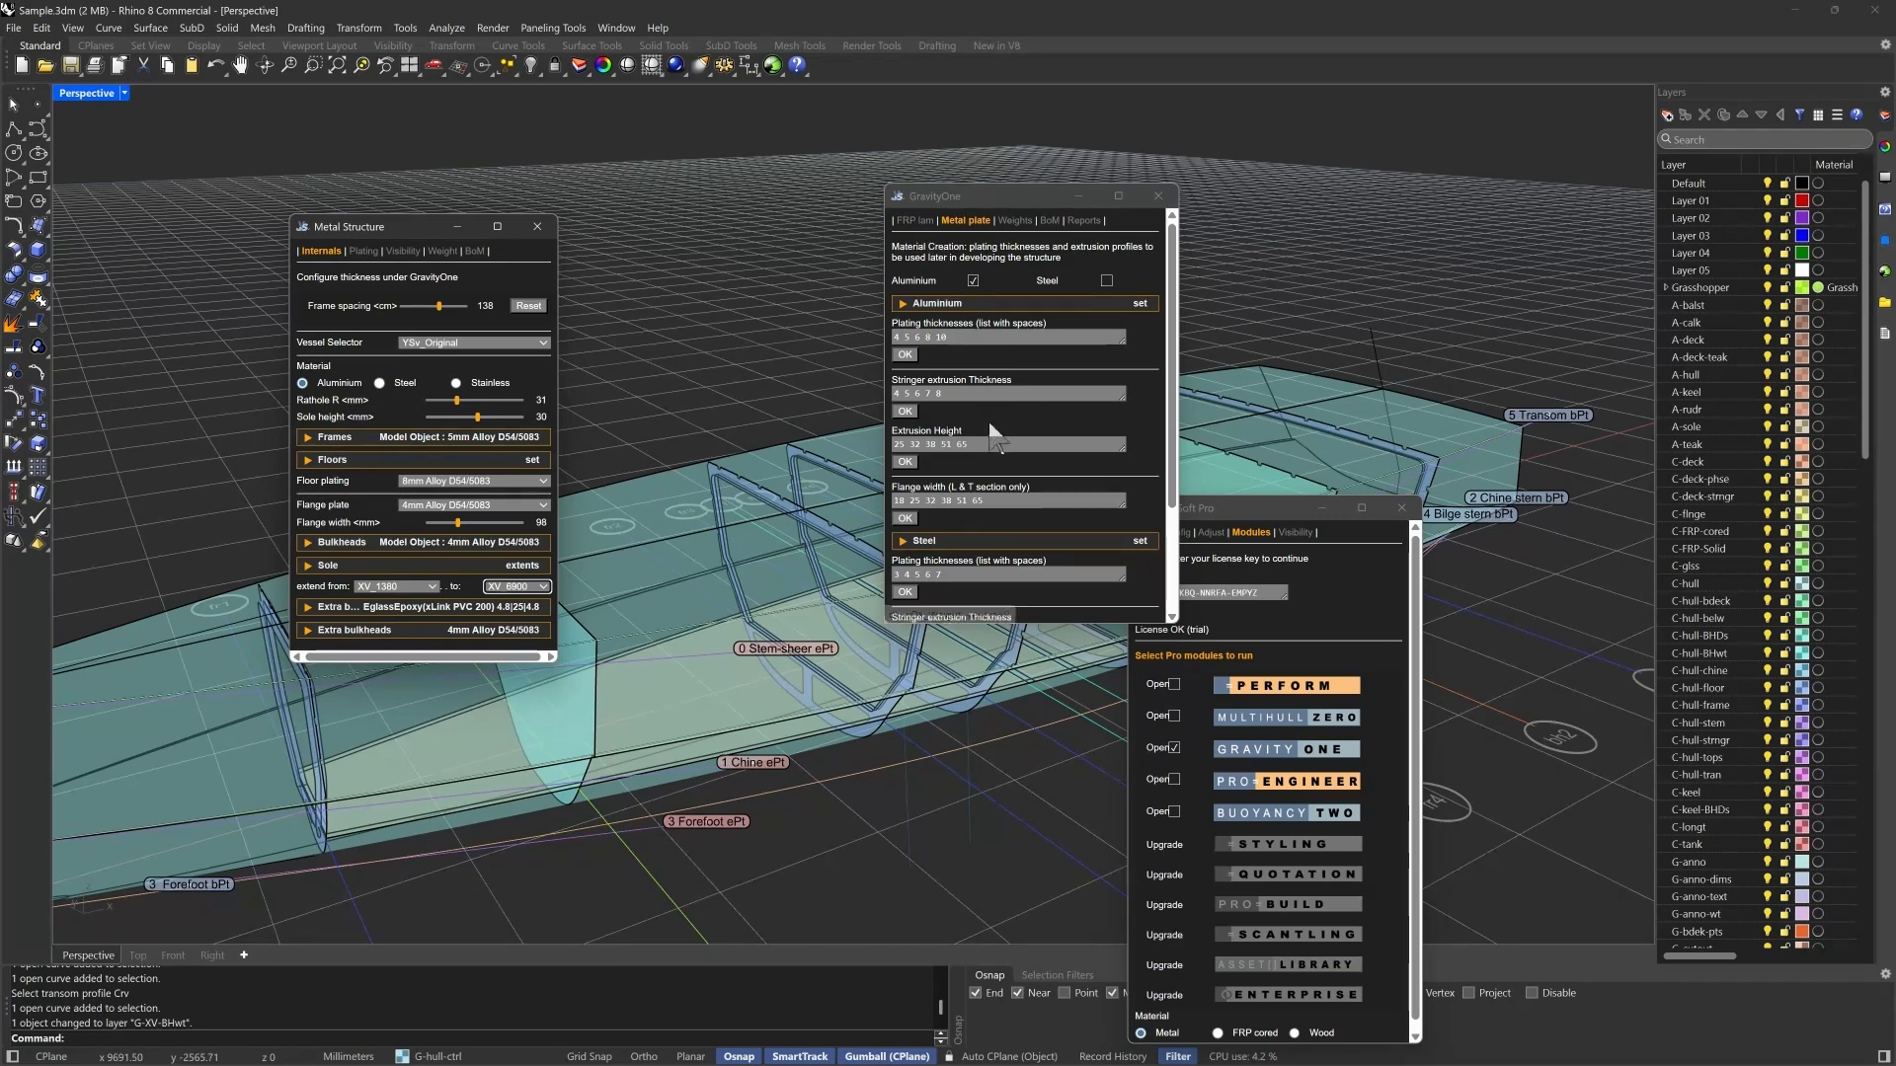
# - Review the metal plate and extrusion sizes in Gravity One and move its window clear of the frames
pyautogui.scroll(-3, 987, 423)
pyautogui.scroll(3, 988, 423)
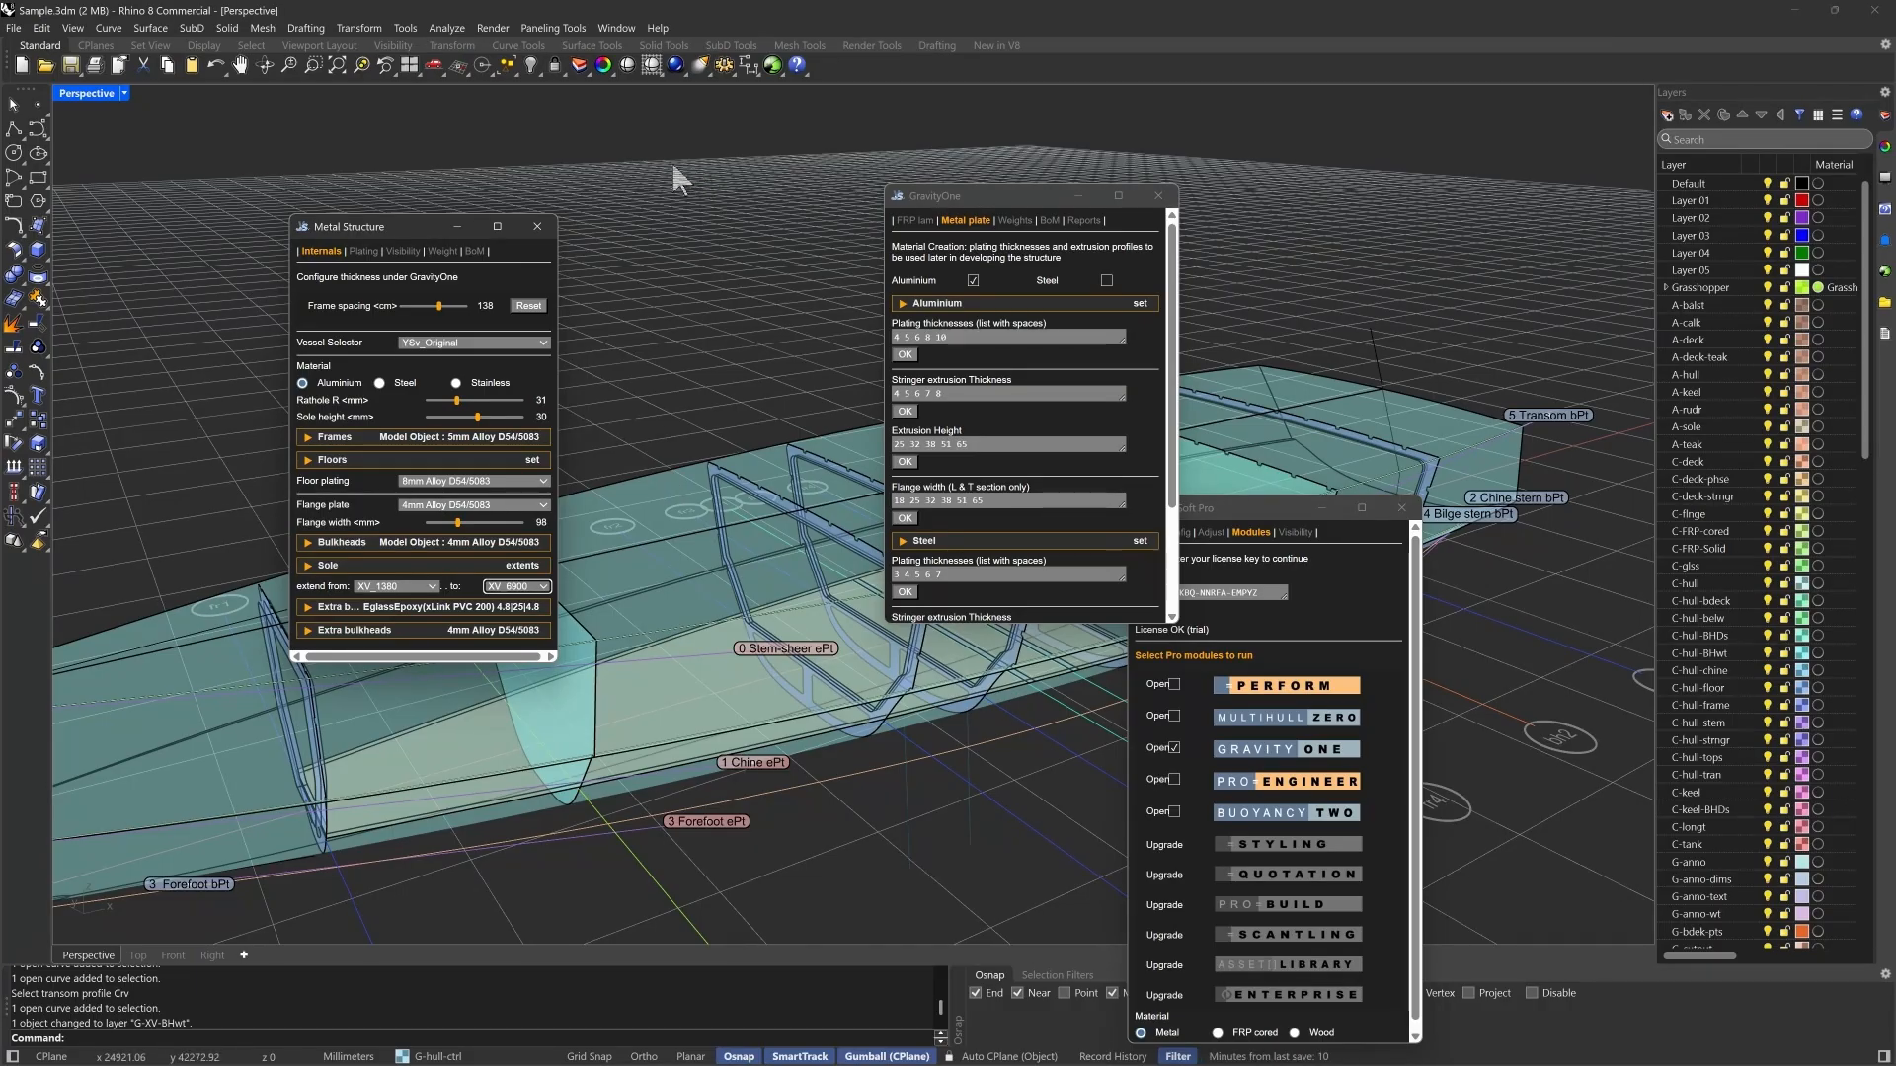
pyautogui.moveTo(1002, 194); pyautogui.dragTo(1397, 165)
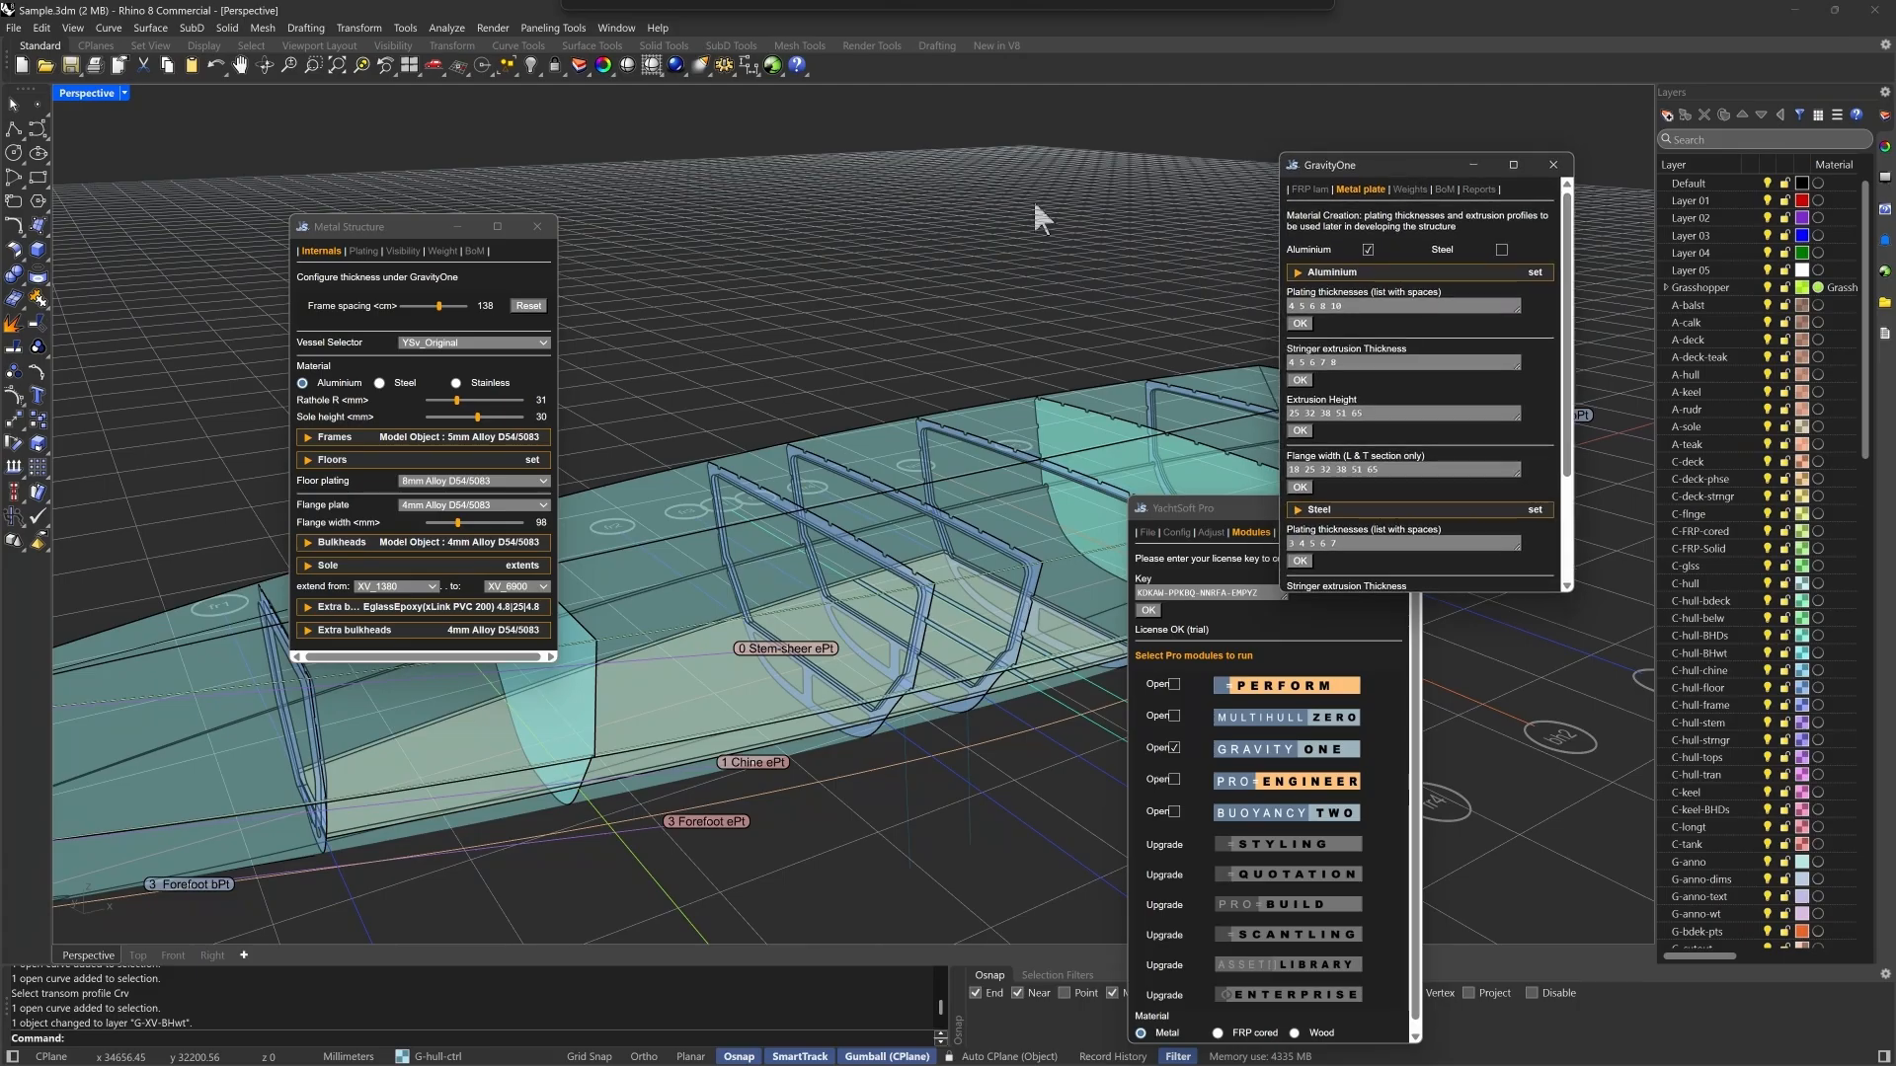
# - Examine the metal structure's plating settings for deck, topsides and canoe body, including the deck's support, divide and stringer options
pyautogui.click(381, 229)
pyautogui.click(363, 252)
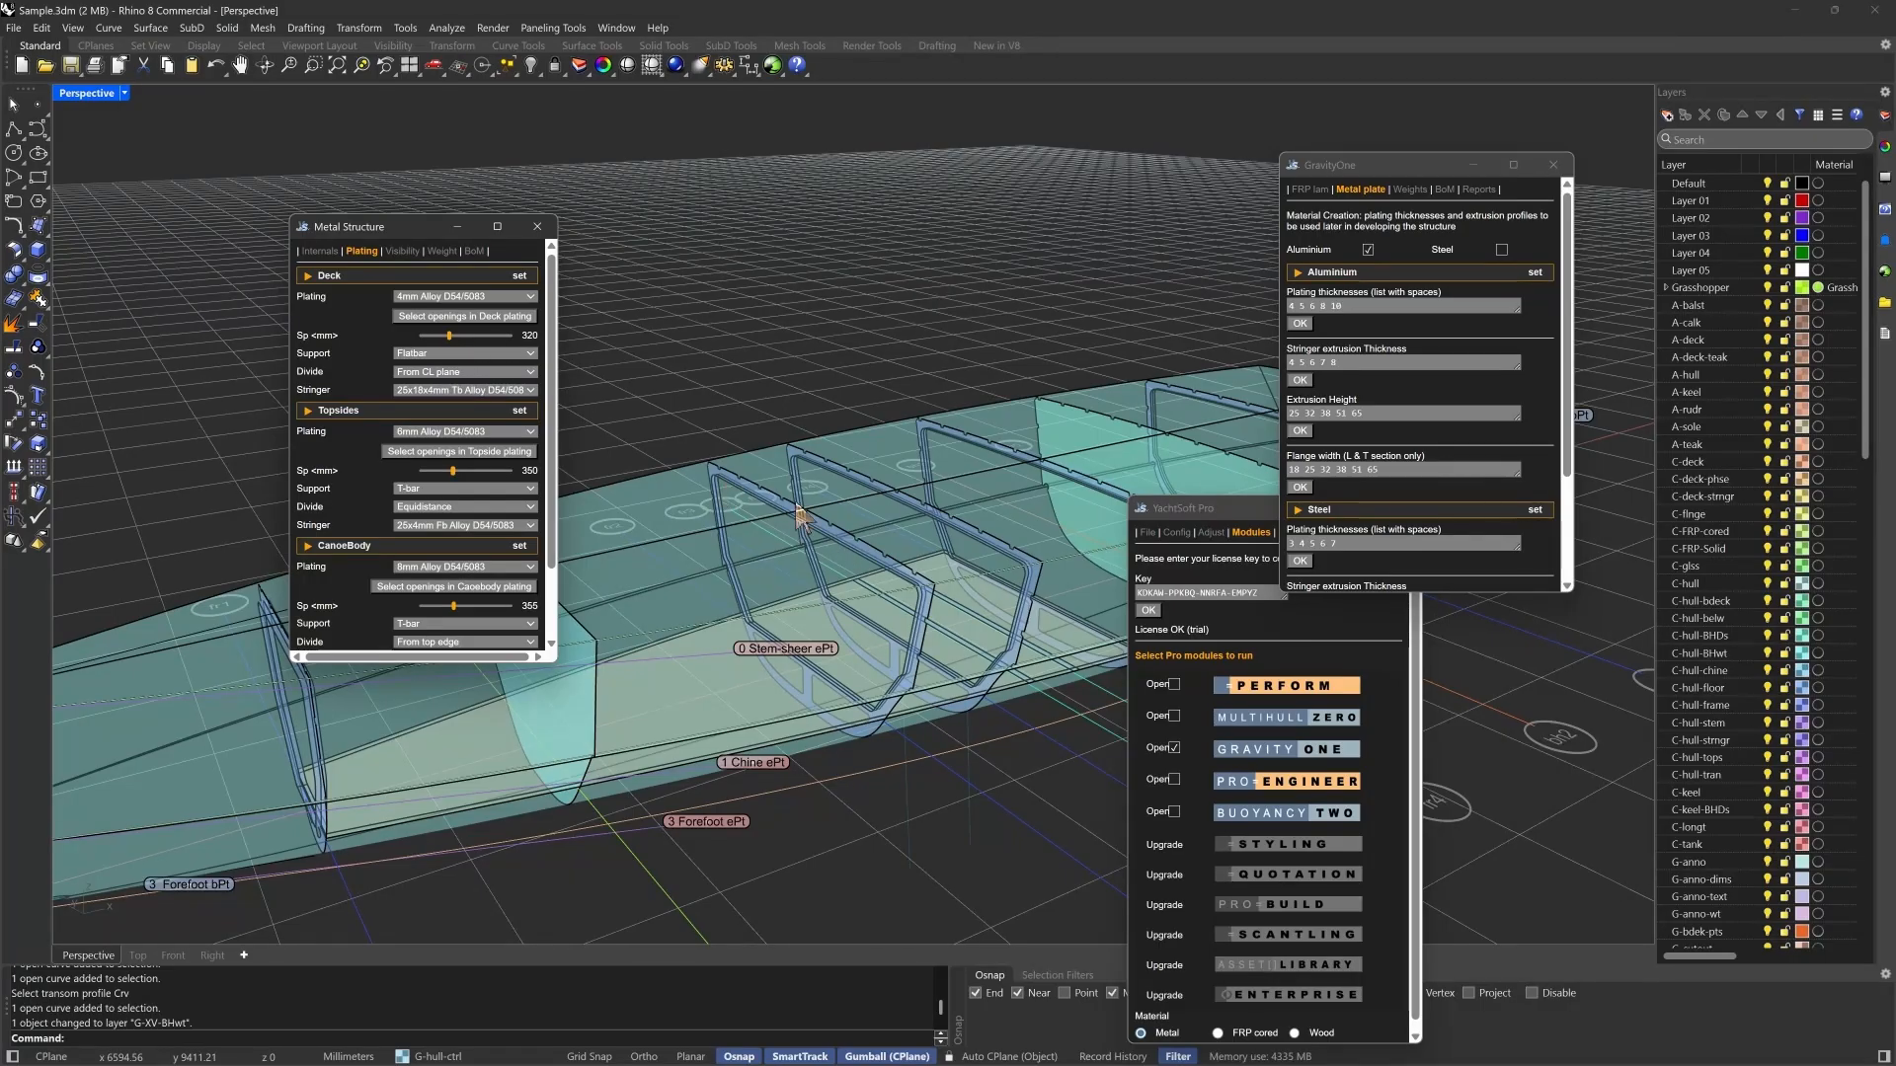
pyautogui.click(427, 353)
pyautogui.click(427, 354)
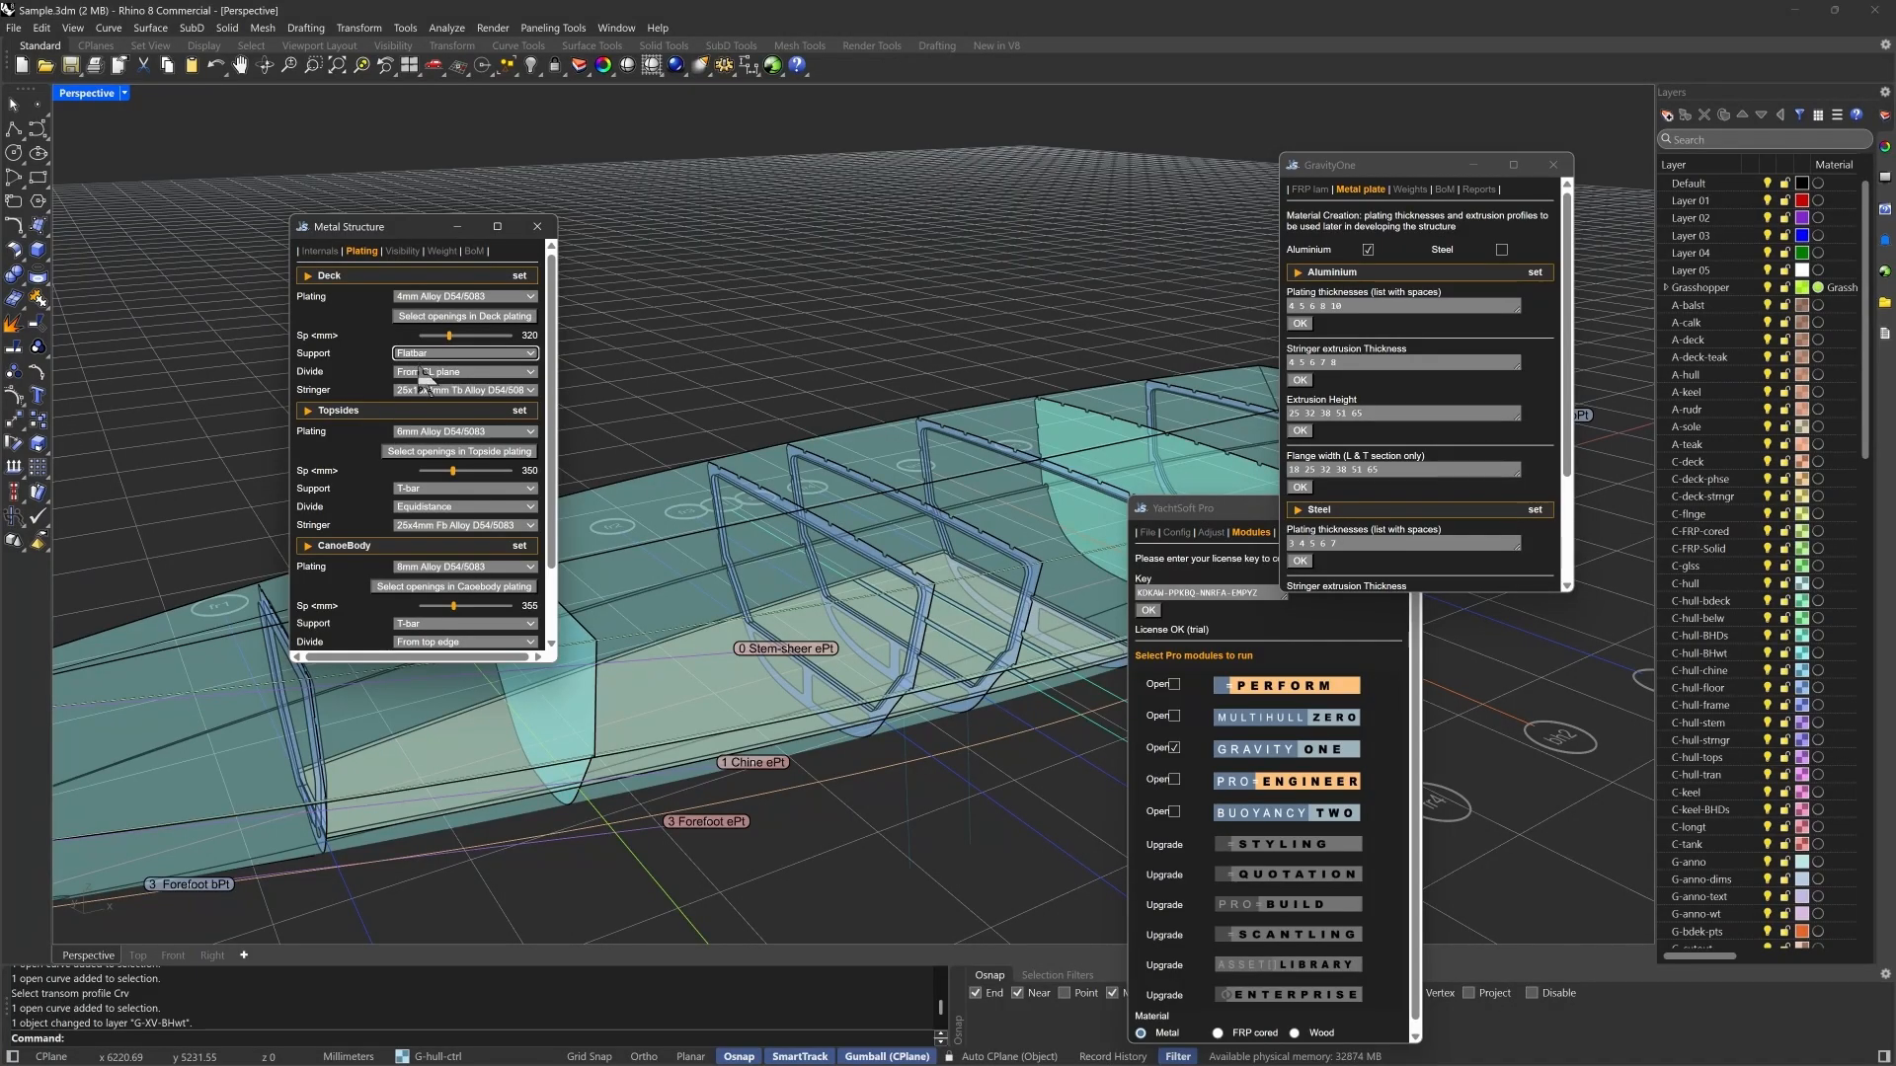
pyautogui.click(435, 374)
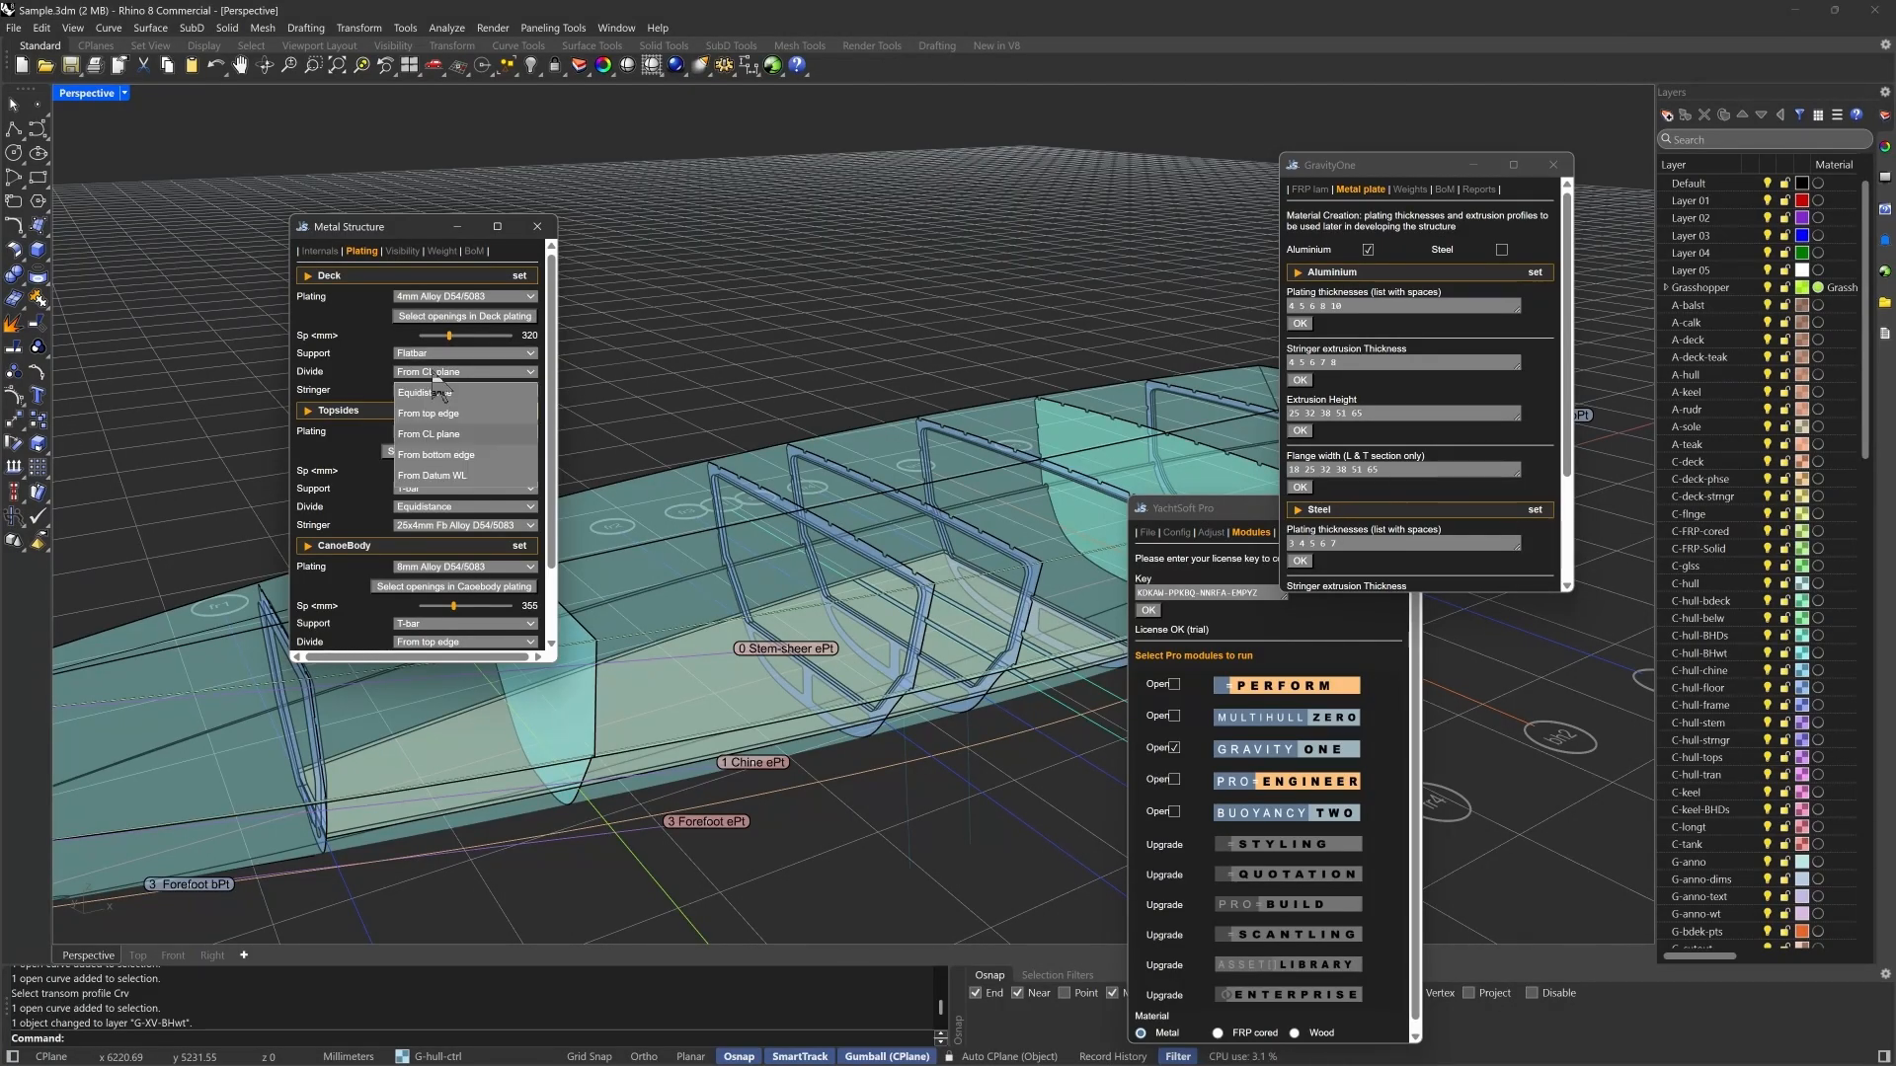
pyautogui.click(434, 374)
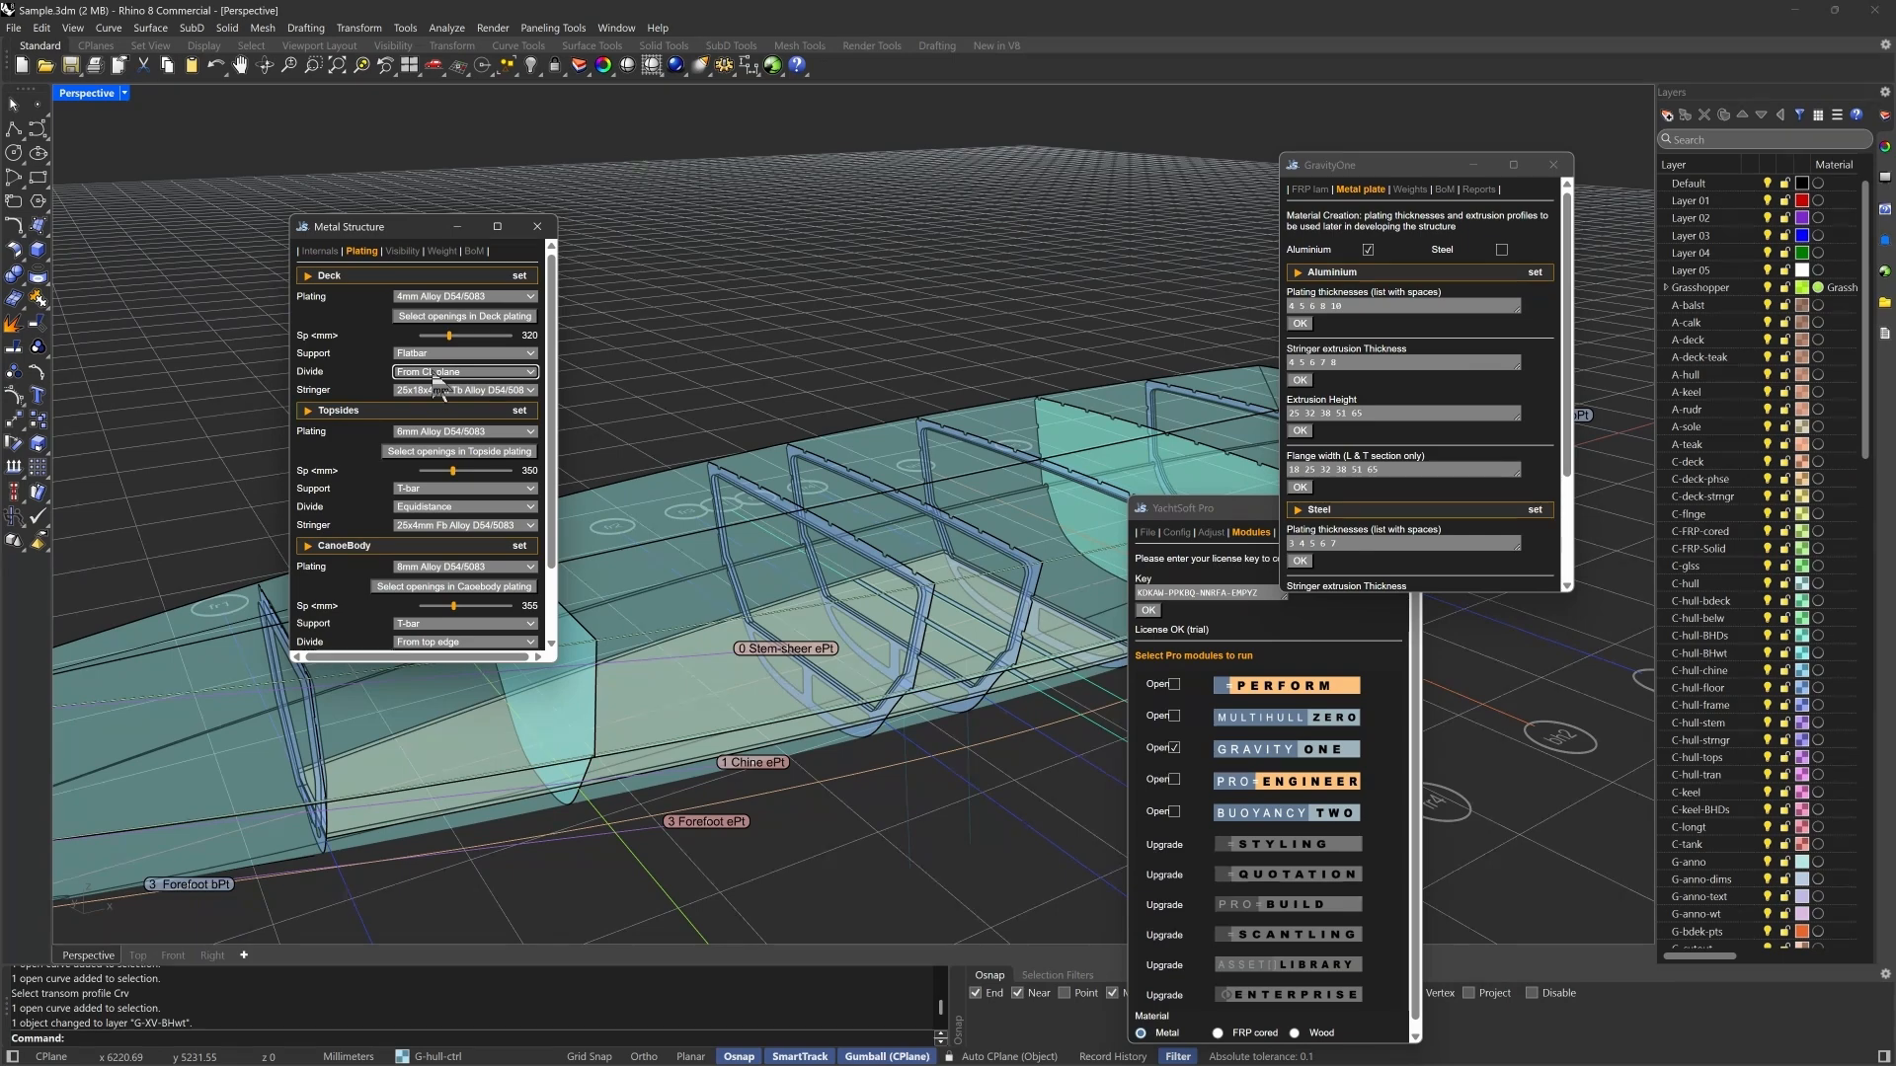
pyautogui.click(441, 390)
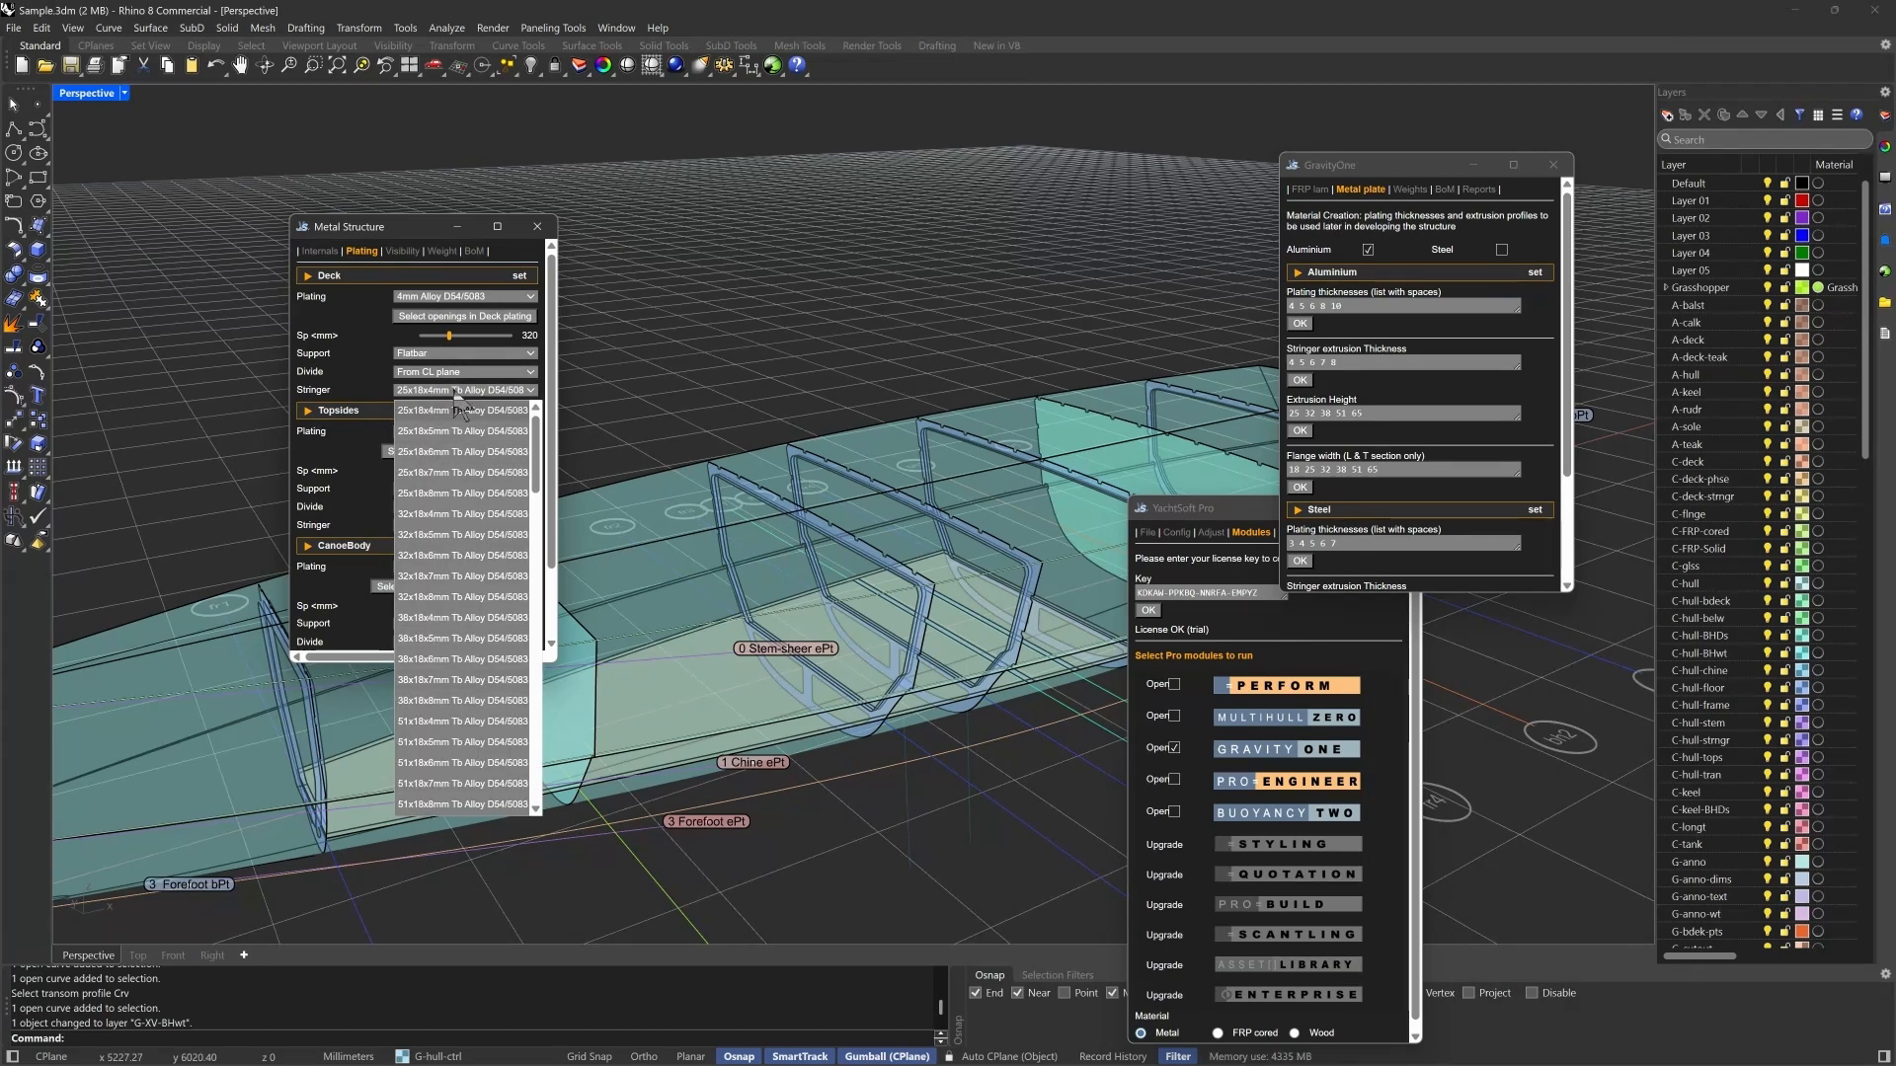
pyautogui.click(395, 391)
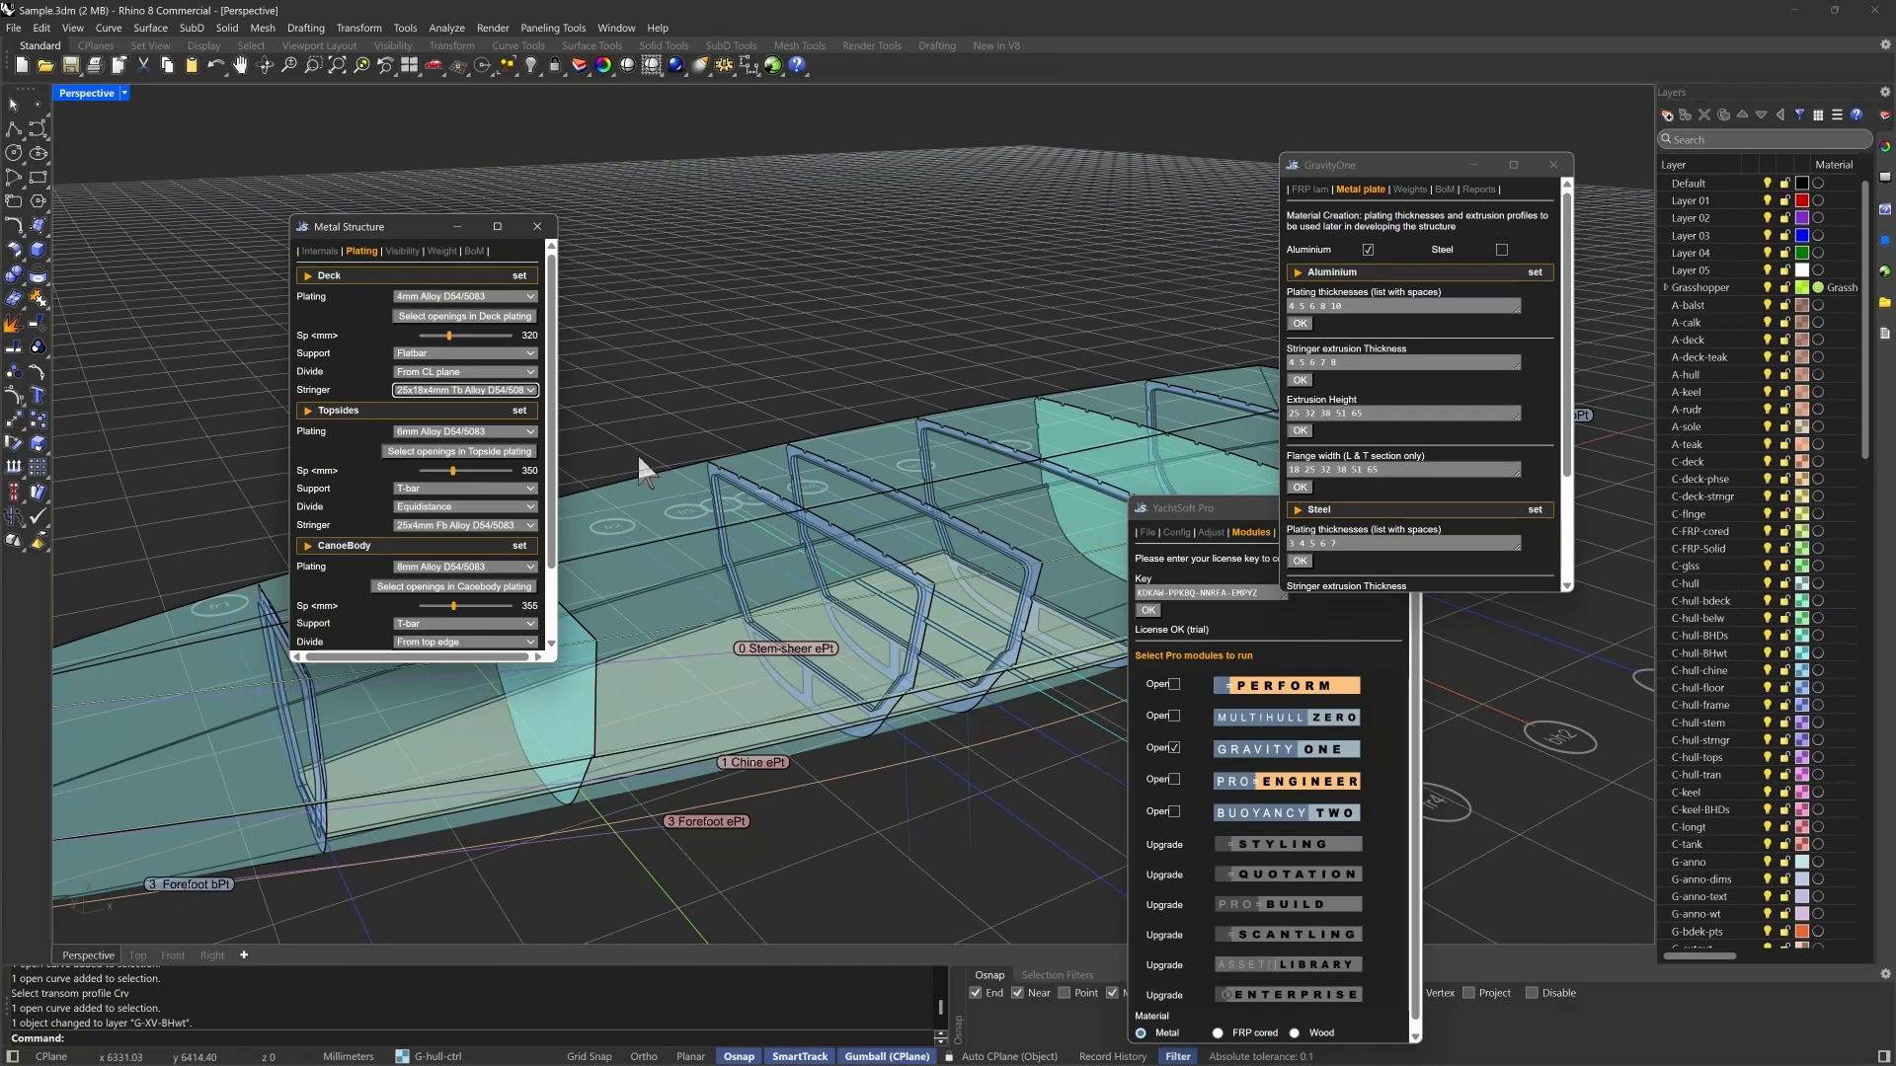
pyautogui.scroll(-2, 477, 490)
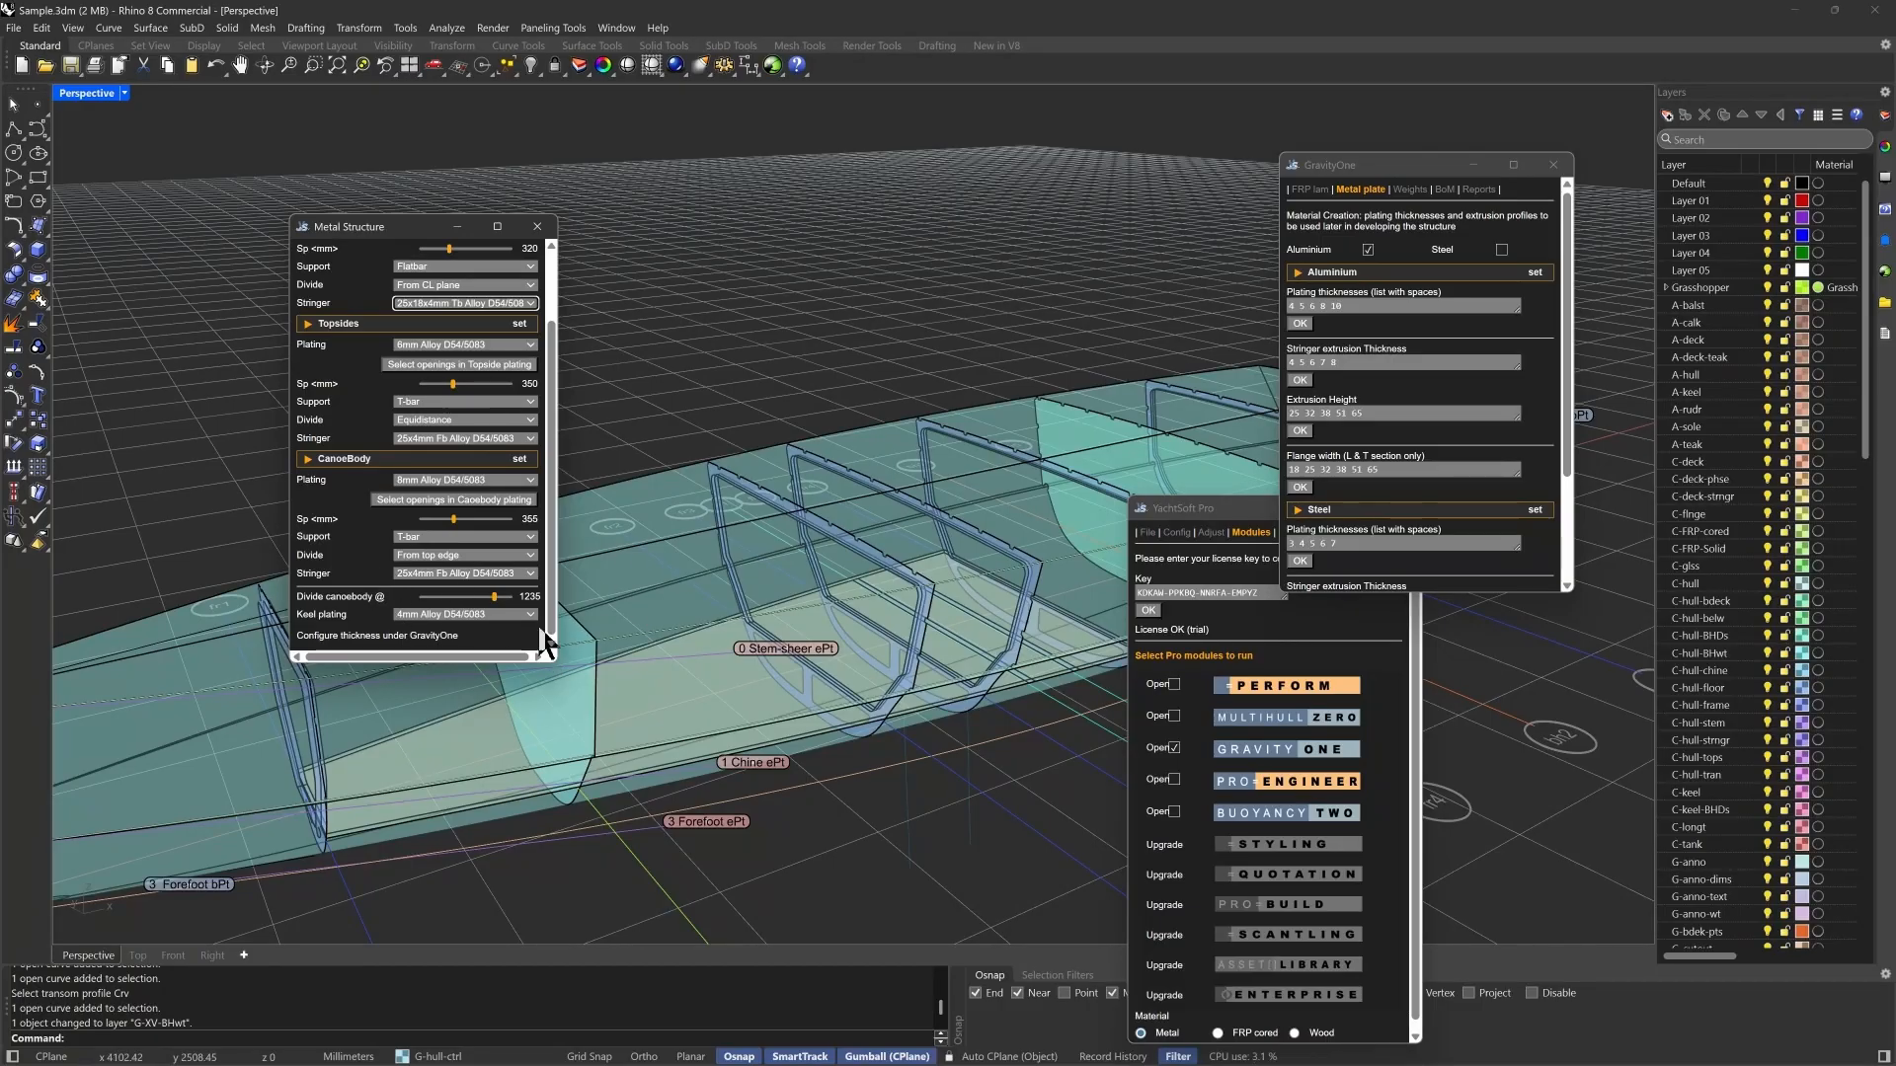
pyautogui.scroll(2, 556, 289)
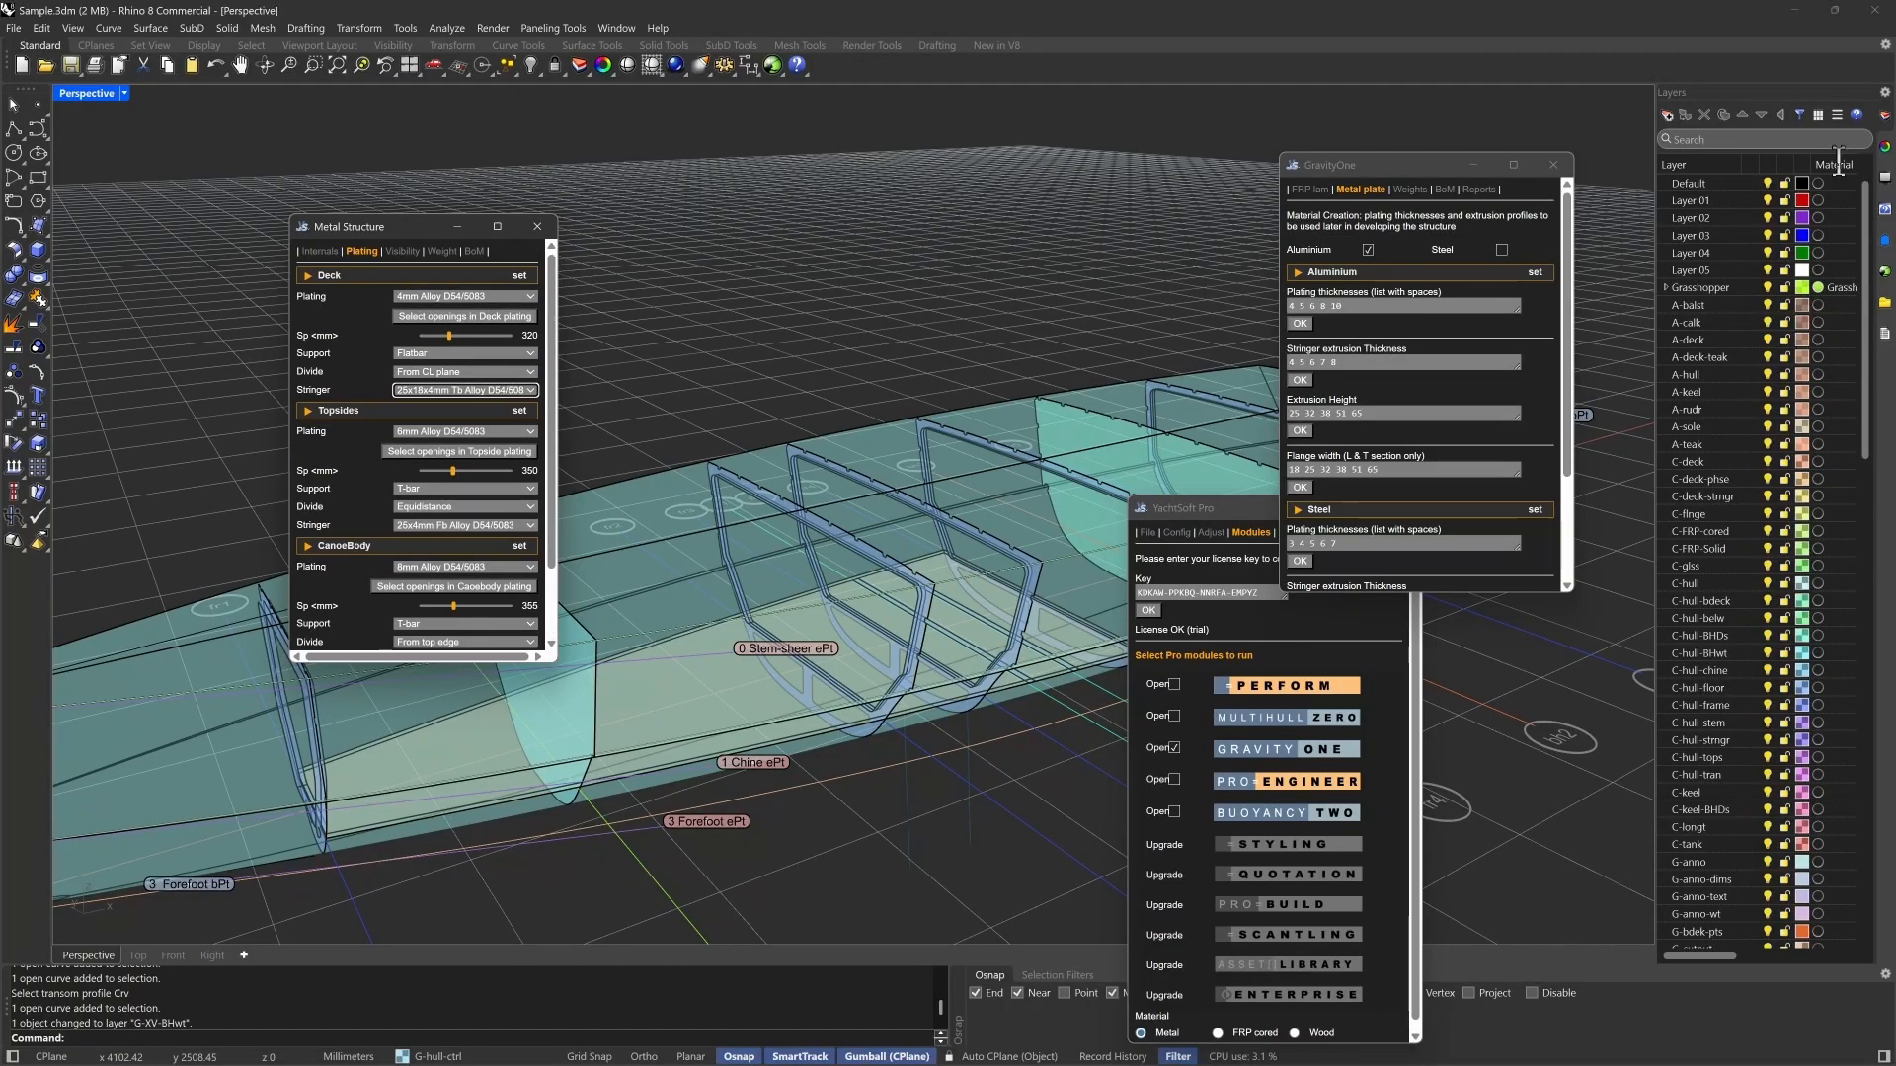
# - Preview the metal plating and hide it again, leaving the stringers and weights shown on the hull
pyautogui.click(402, 251)
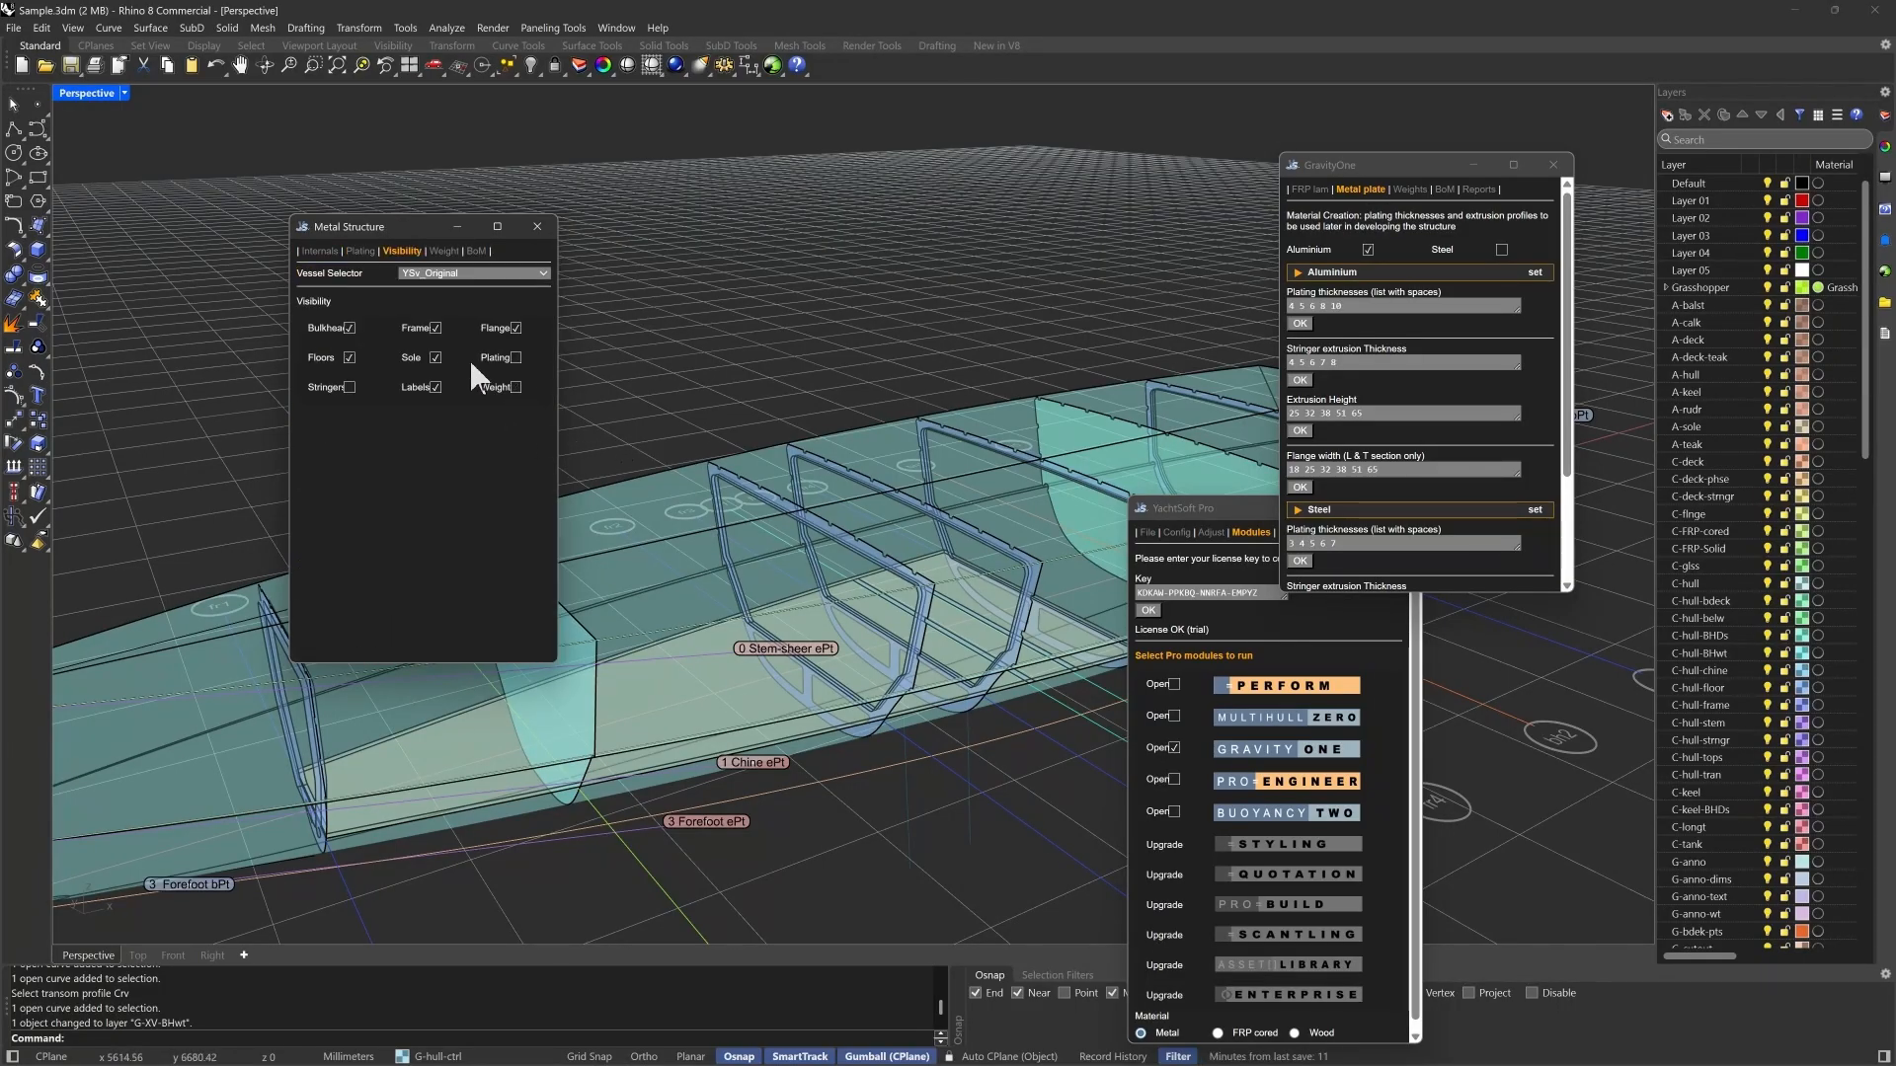
pyautogui.click(516, 358)
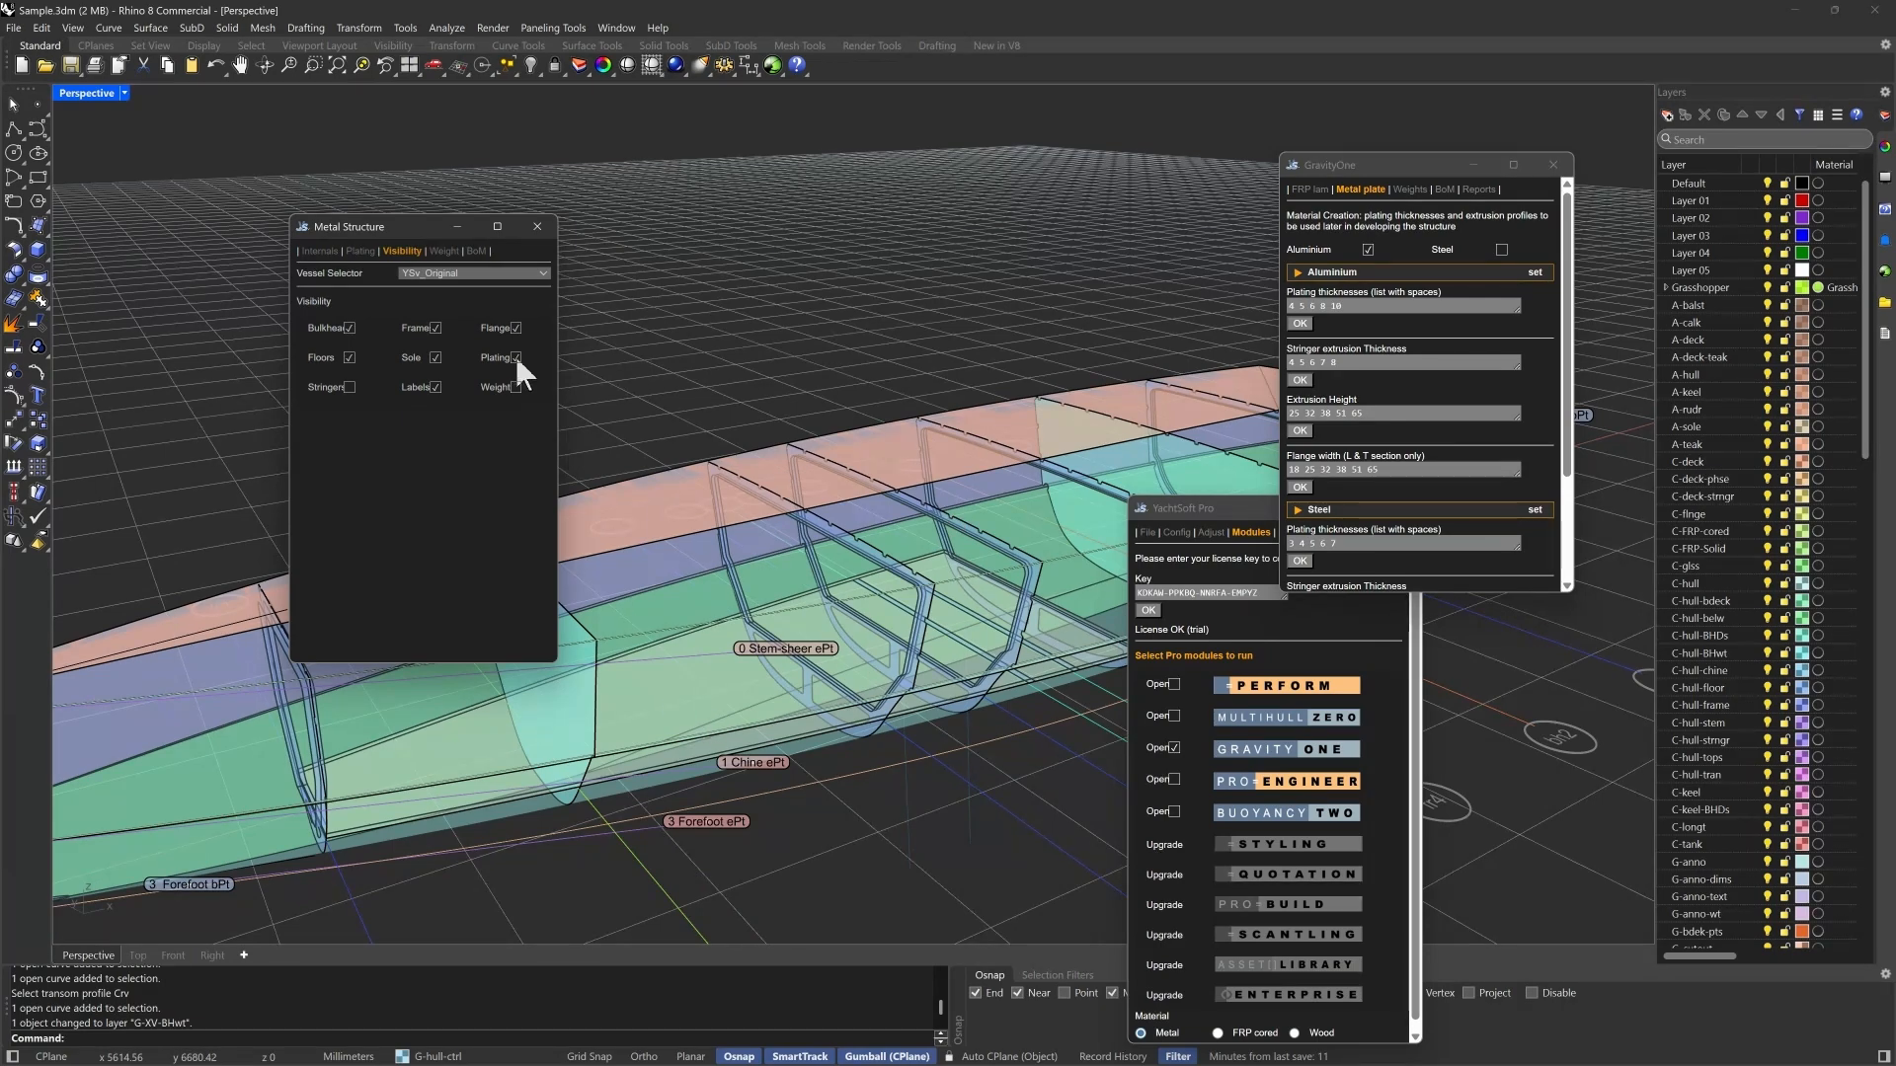
pyautogui.click(515, 358)
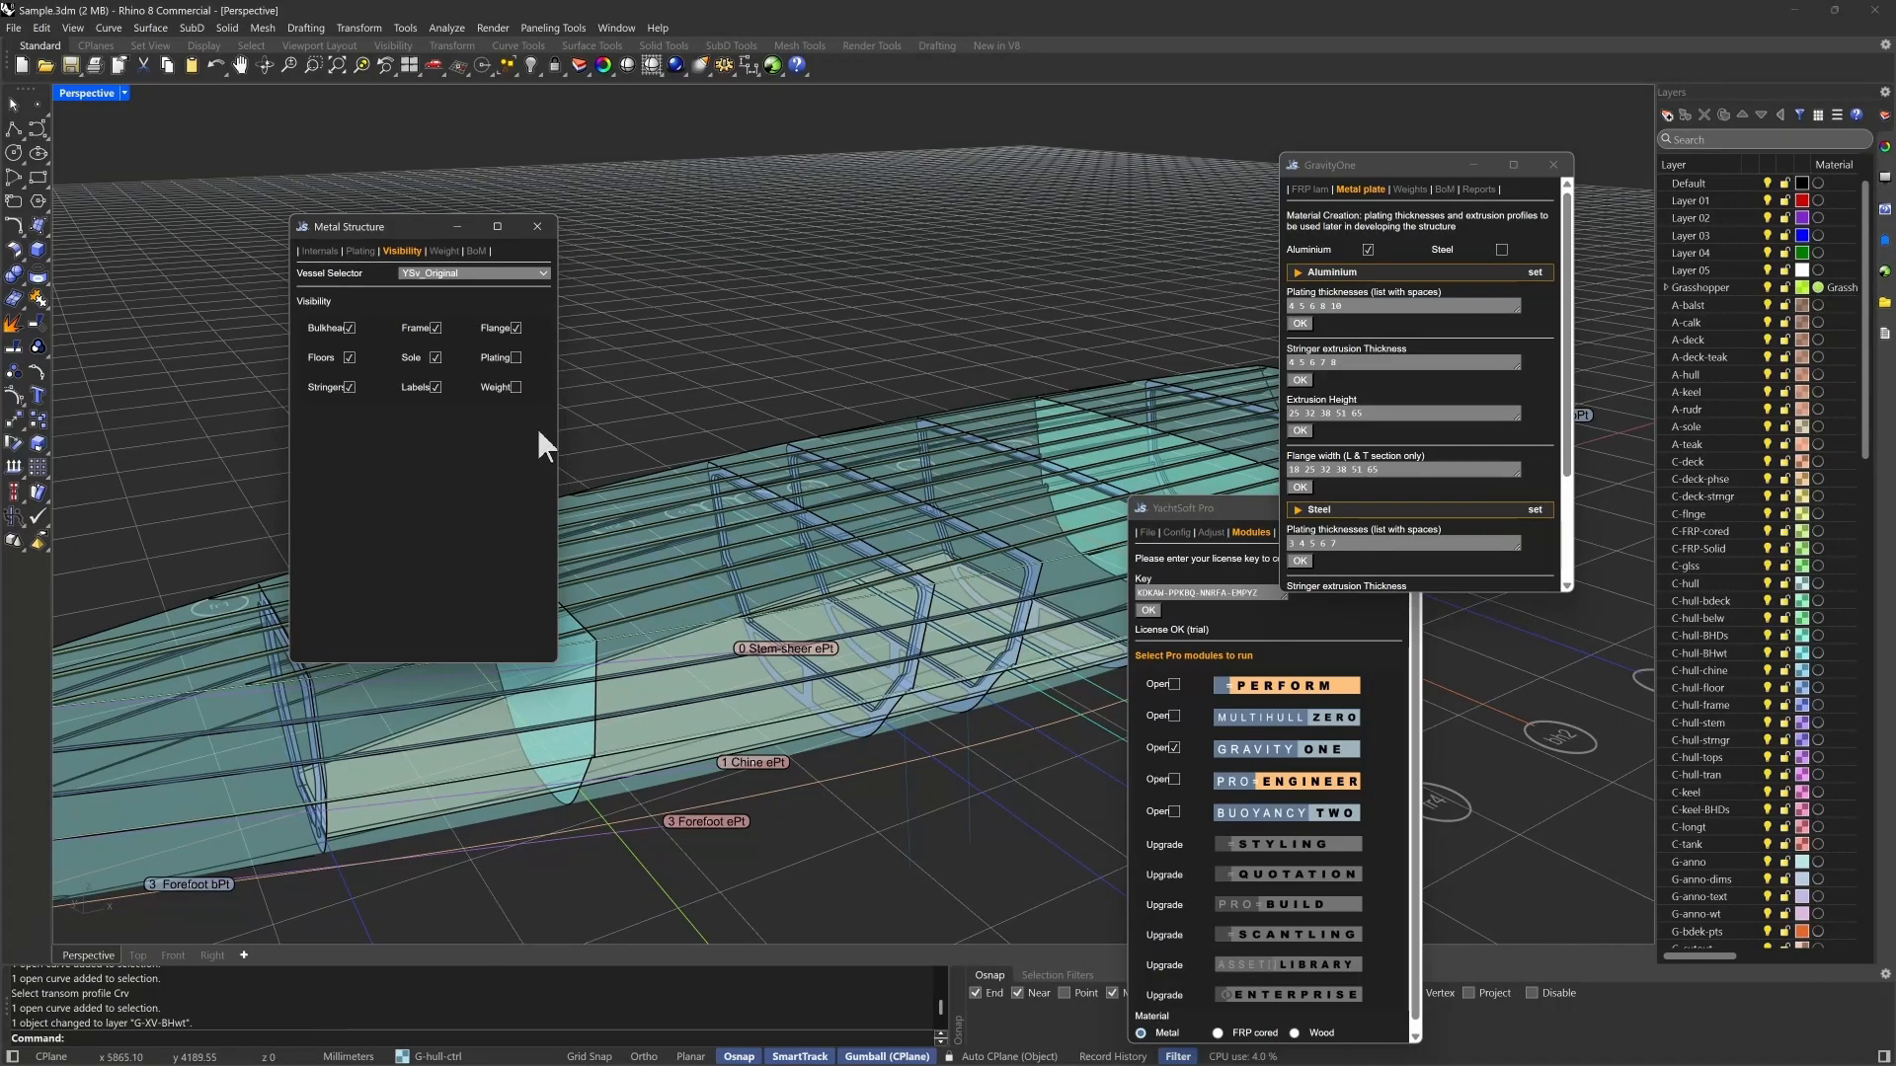
pyautogui.click(515, 388)
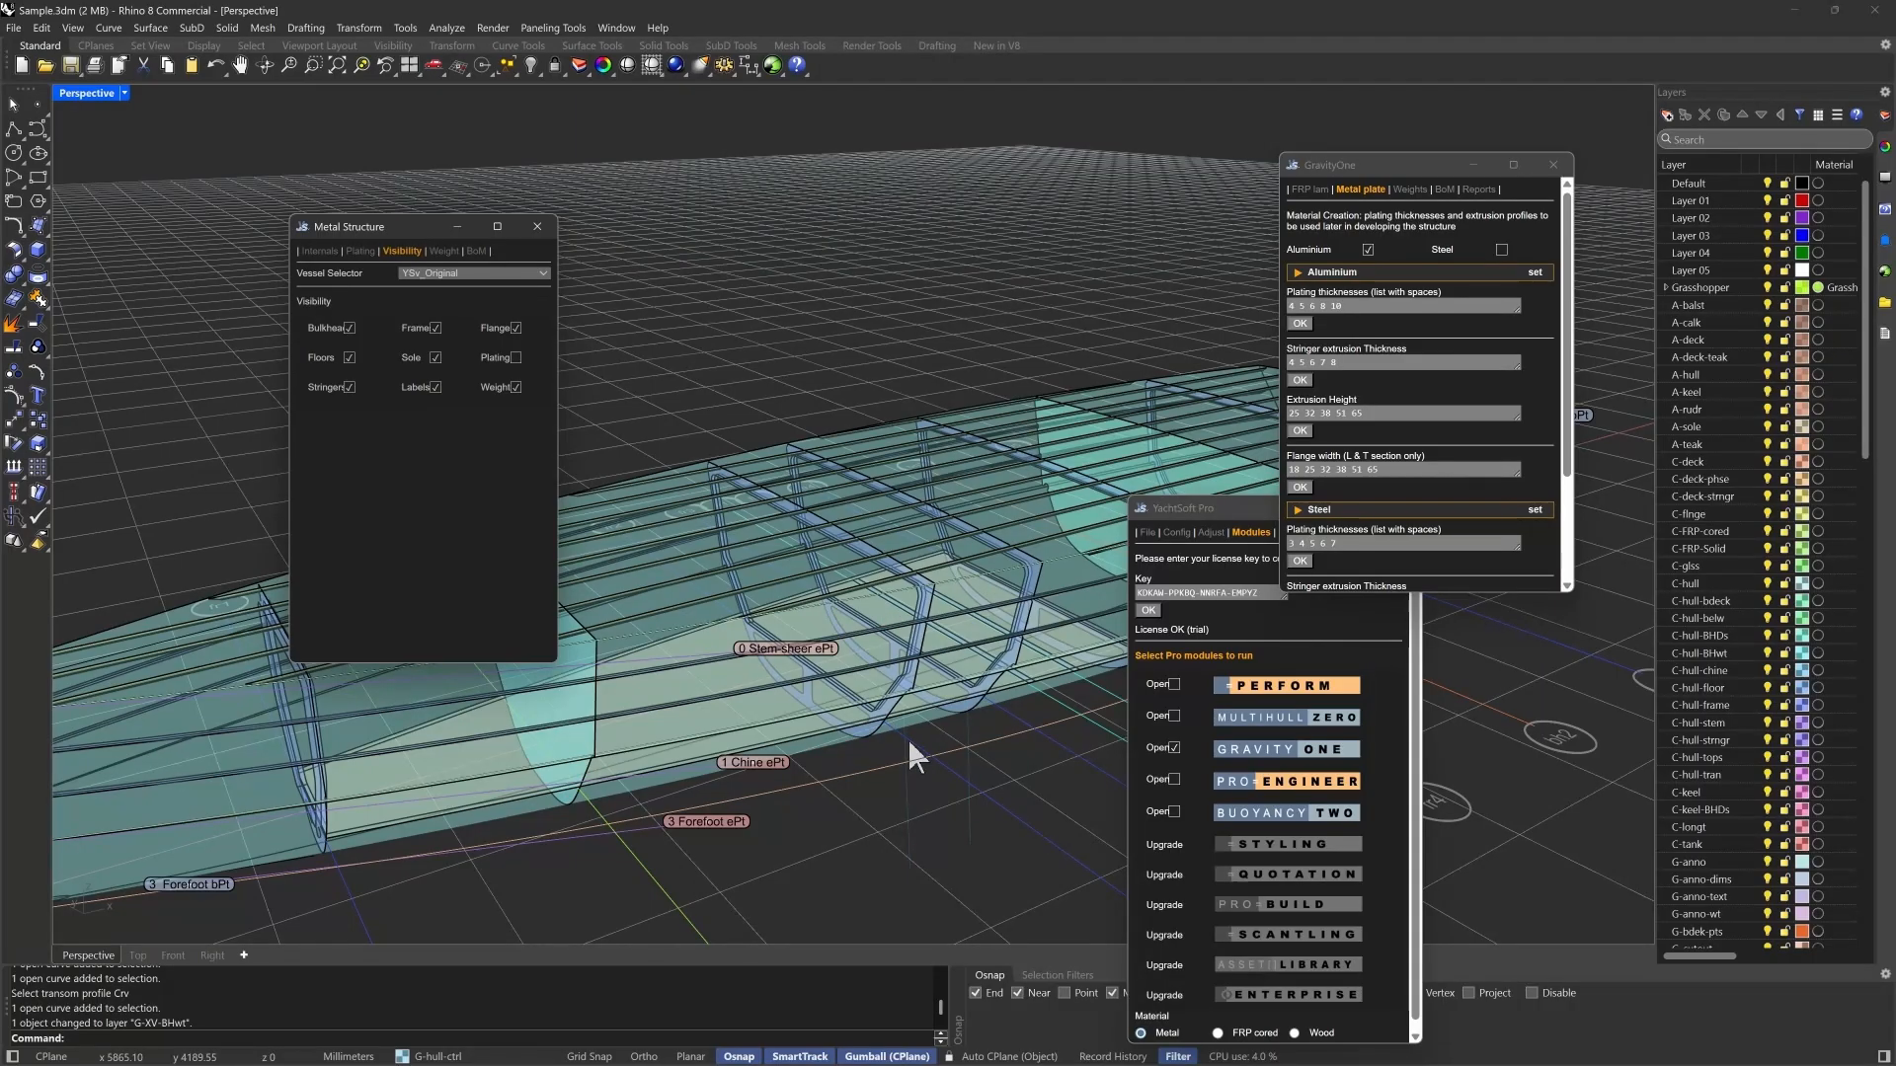
pyautogui.scroll(-2, 346, 720)
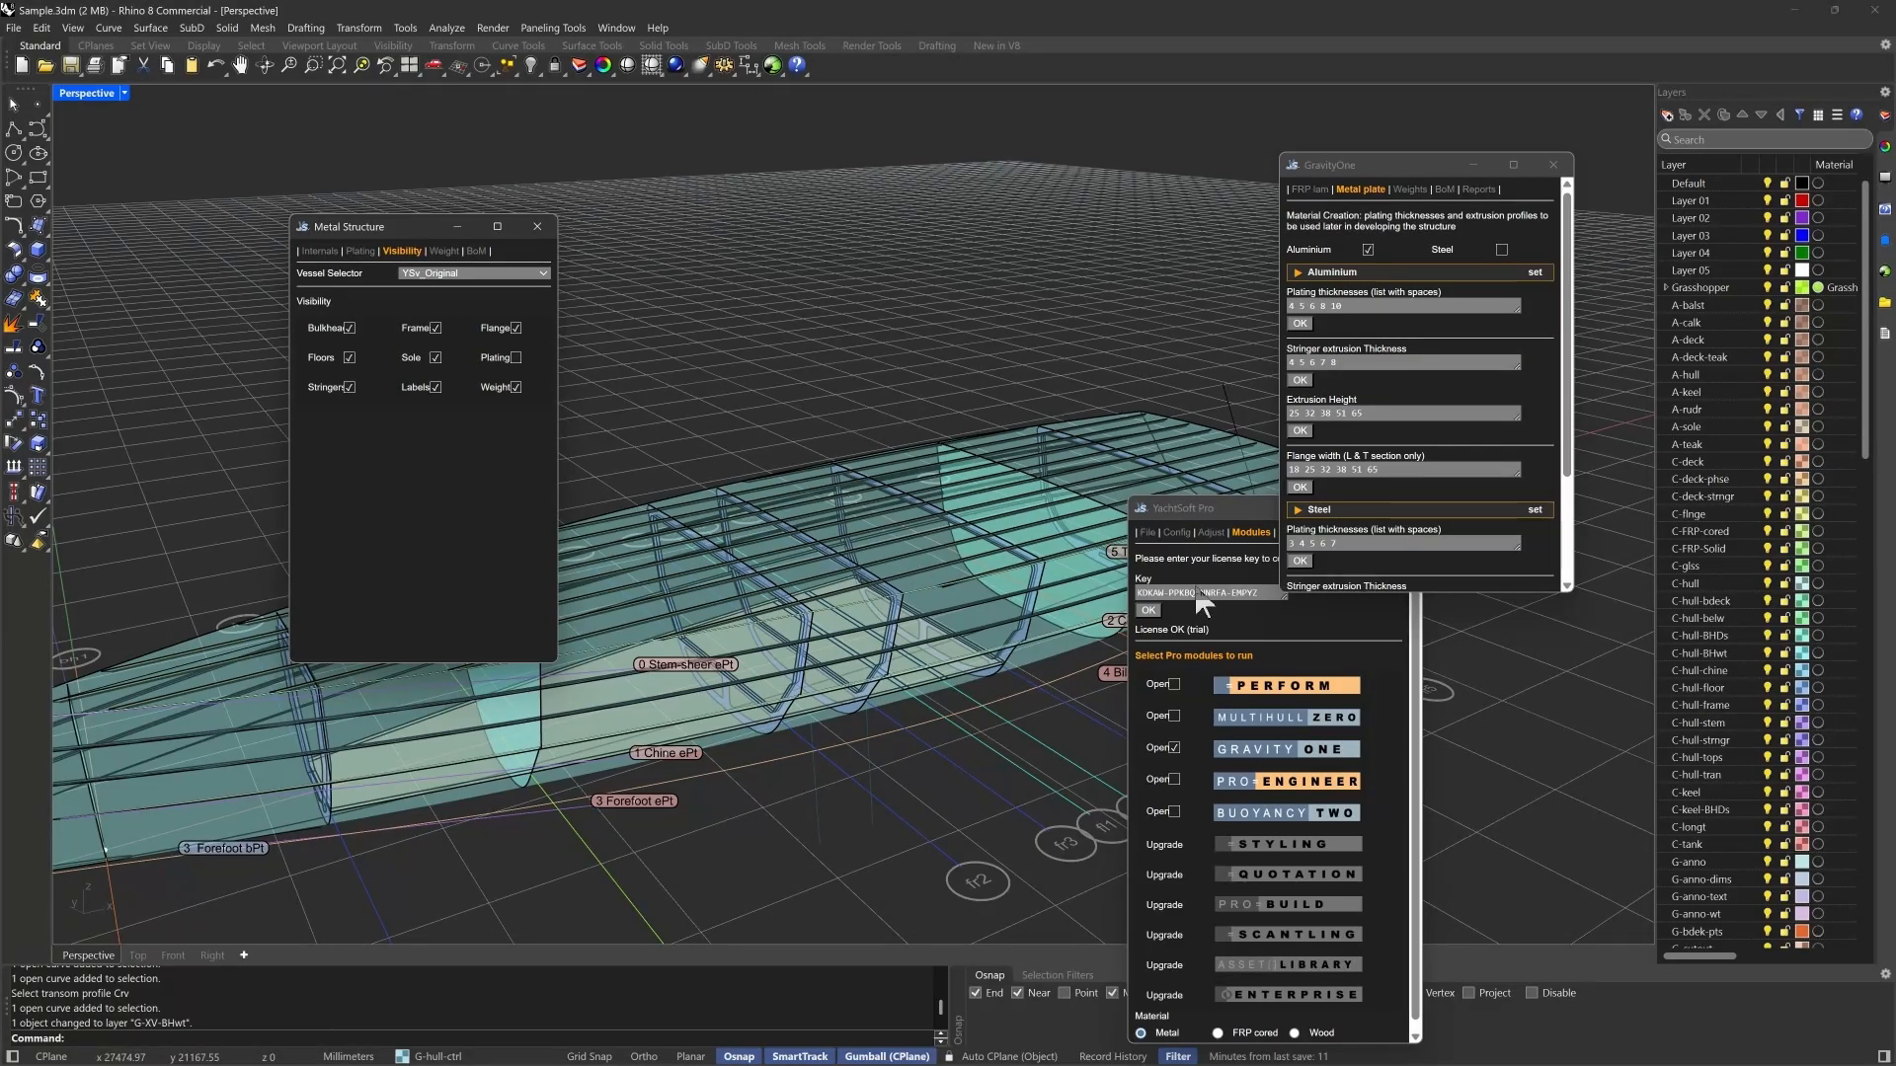
# - Hide the control point labels of YSv_Original through the YachtSoft Pro visibility settings
pyautogui.click(1193, 515)
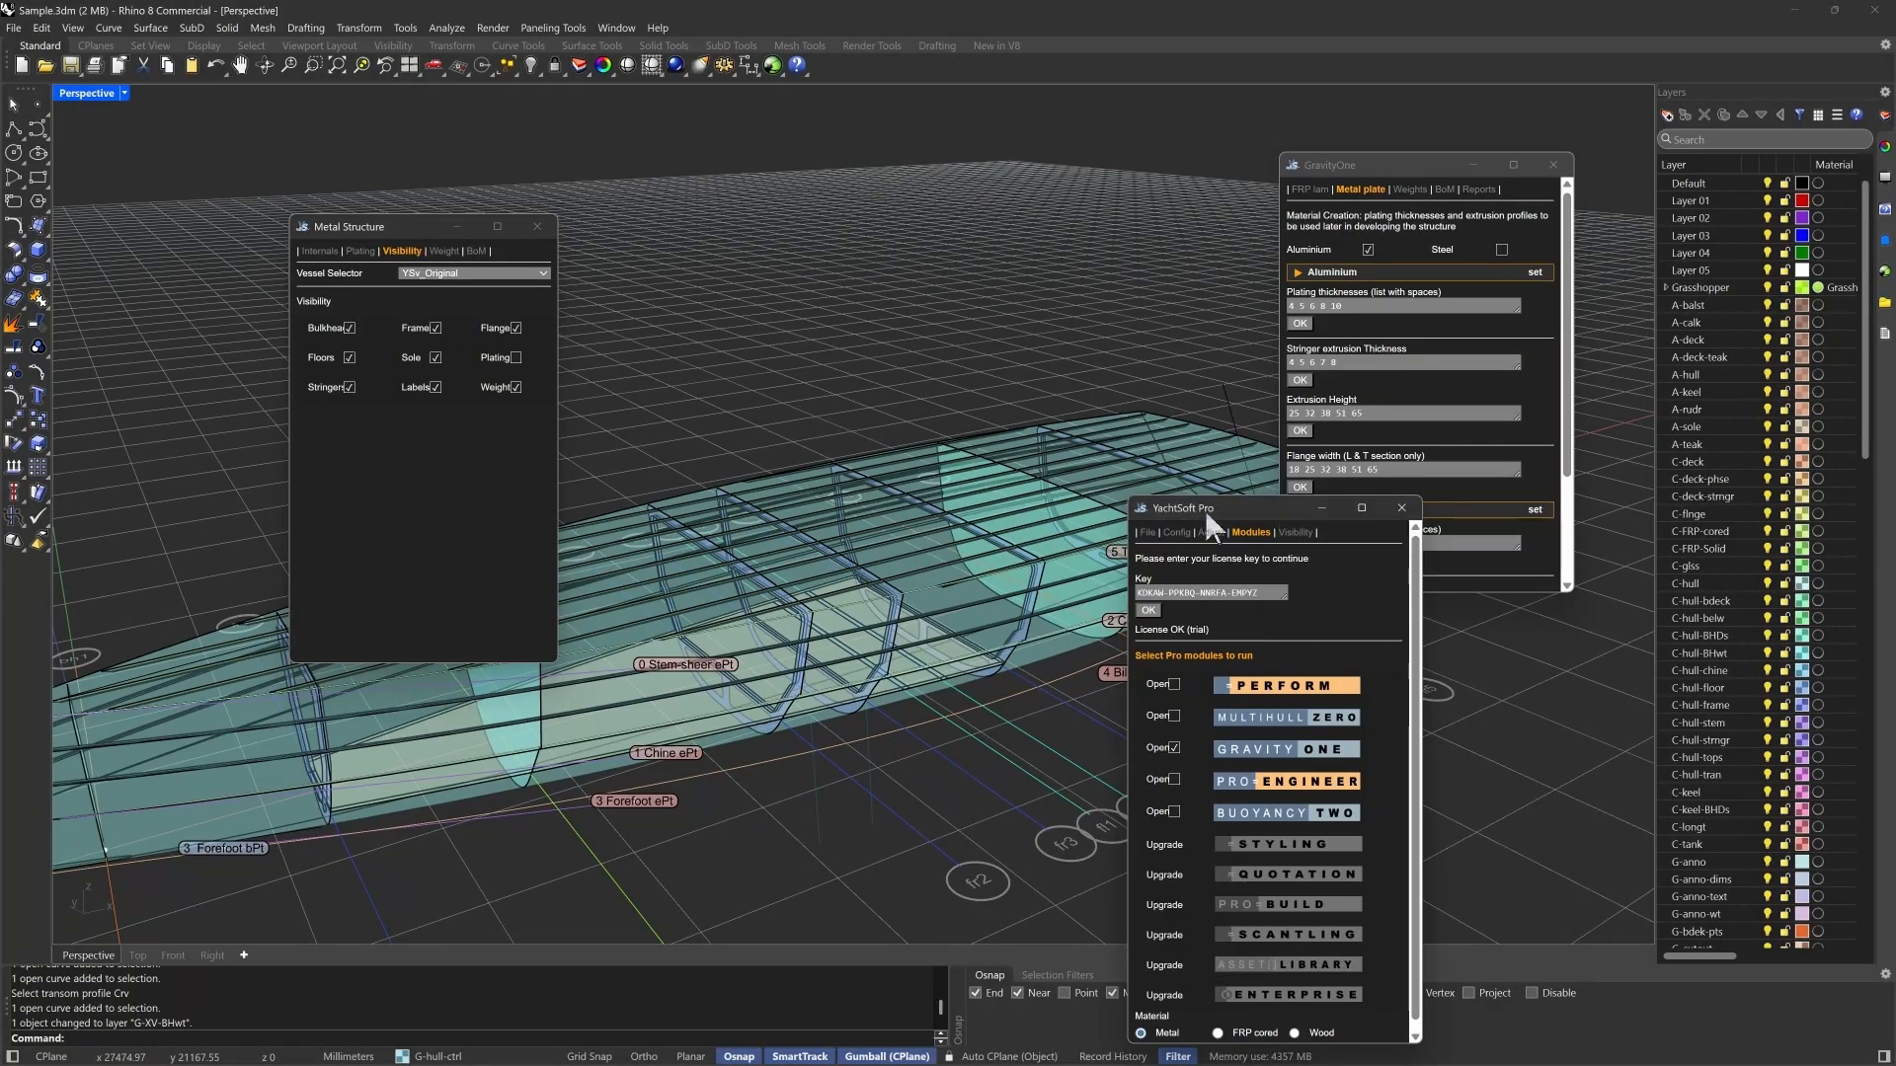
pyautogui.click(1293, 536)
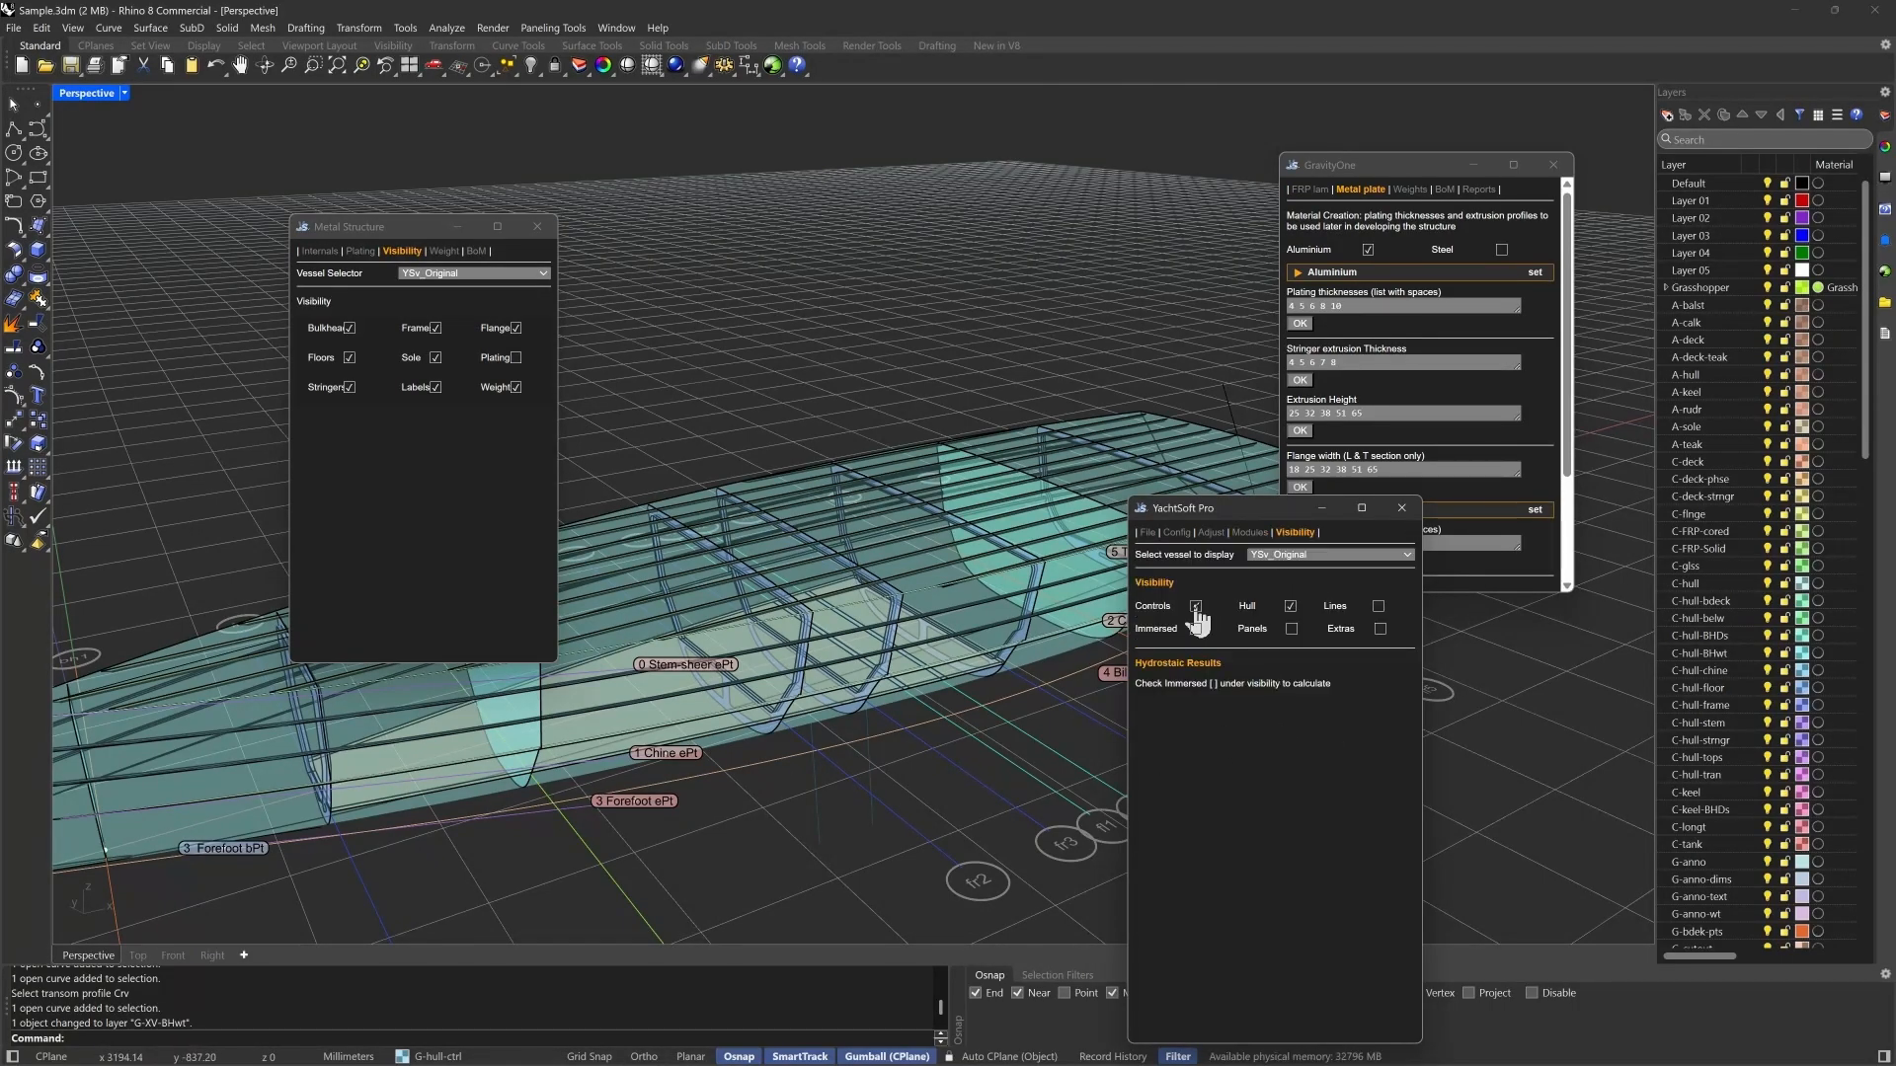
pyautogui.click(1196, 605)
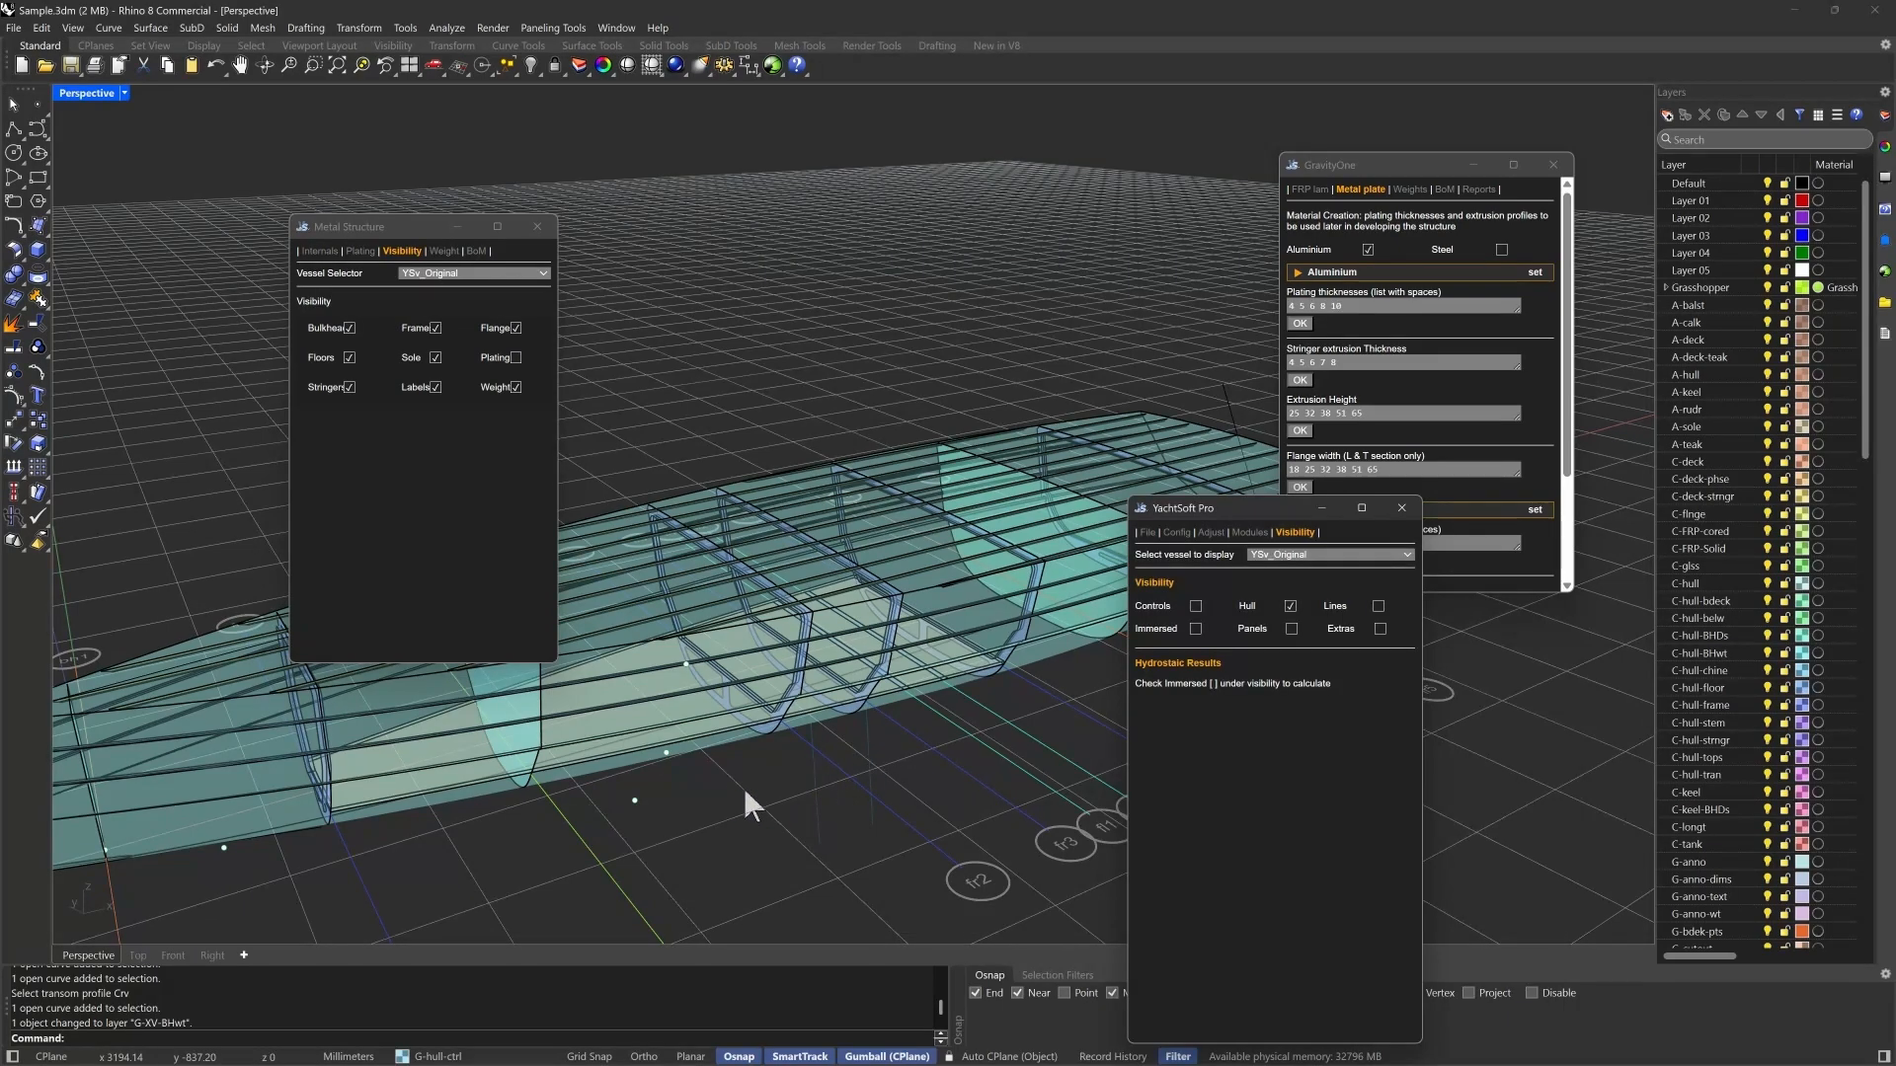
# - Examine the frames, bulkheads and stringers of the hull's metal structure from several angles
pyautogui.moveTo(738, 796); pyautogui.dragTo(847, 695, button='right')
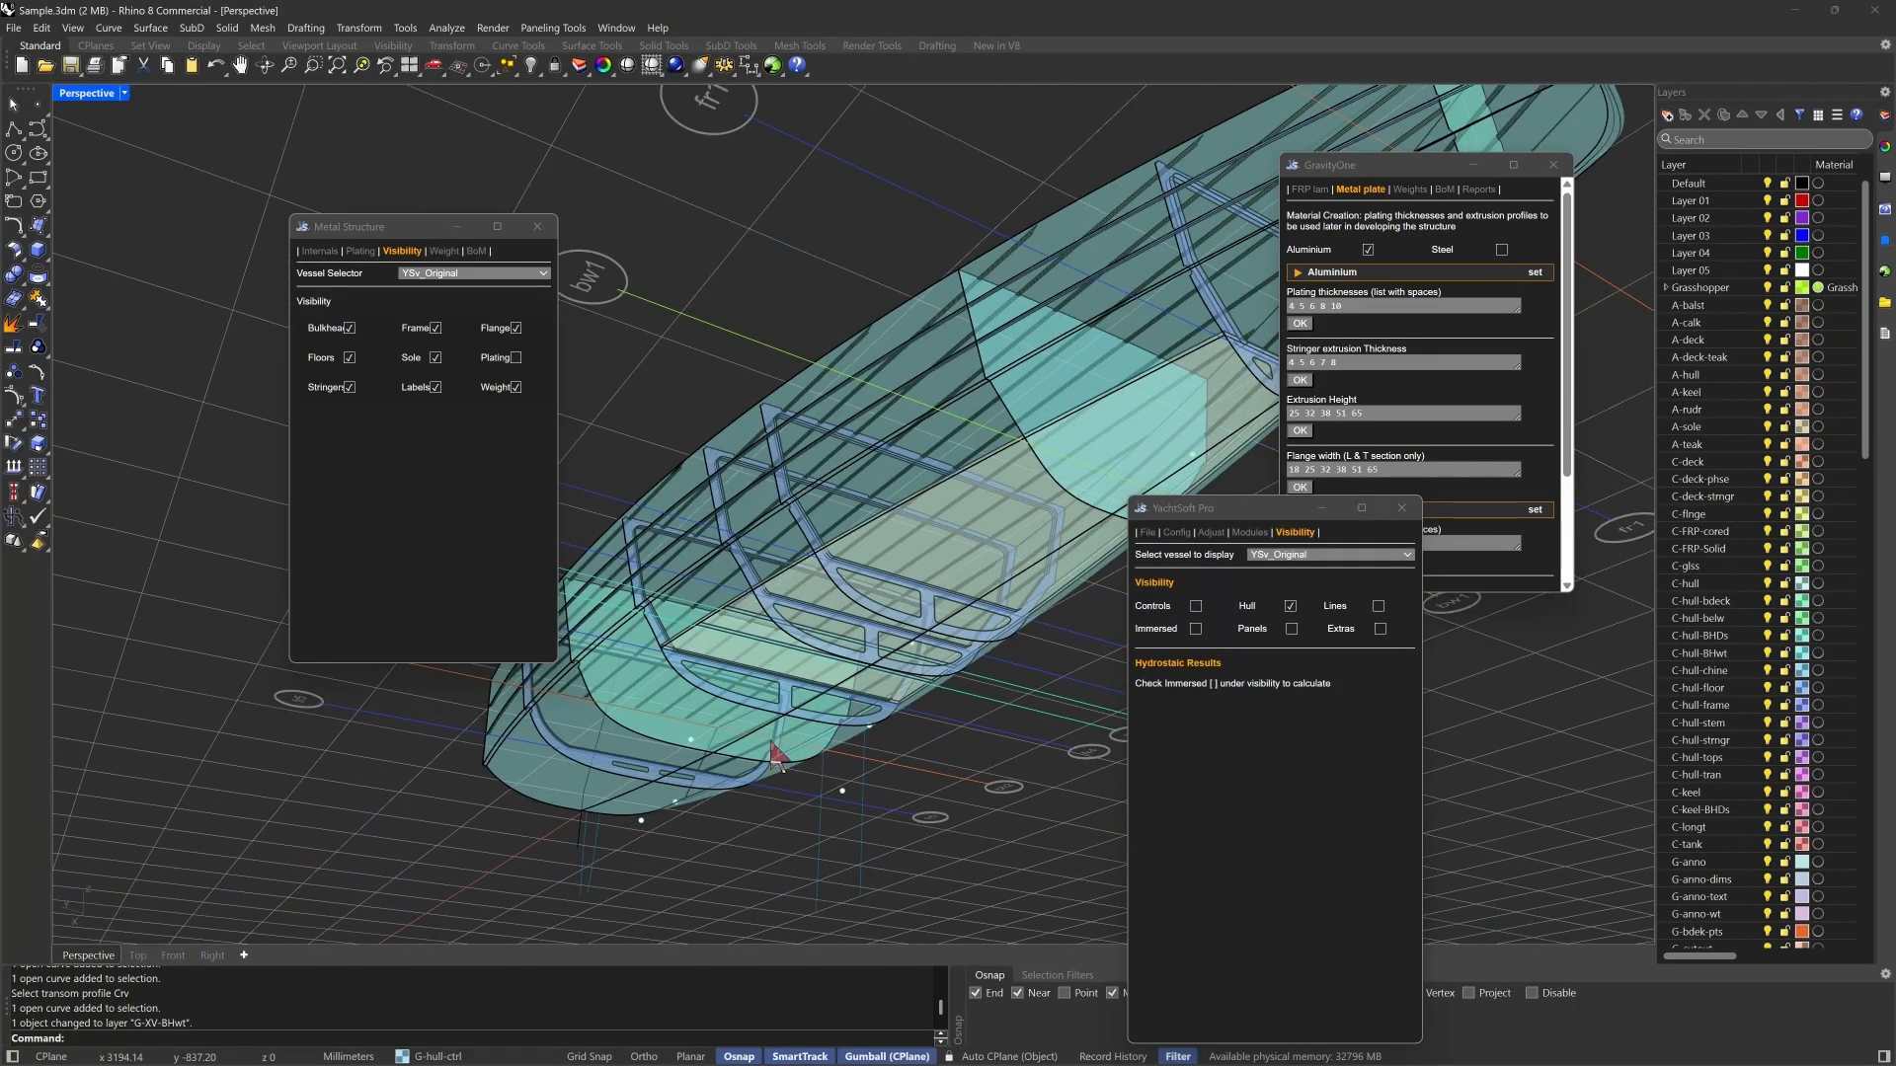
pyautogui.moveTo(777, 756); pyautogui.dragTo(695, 764, button='right')
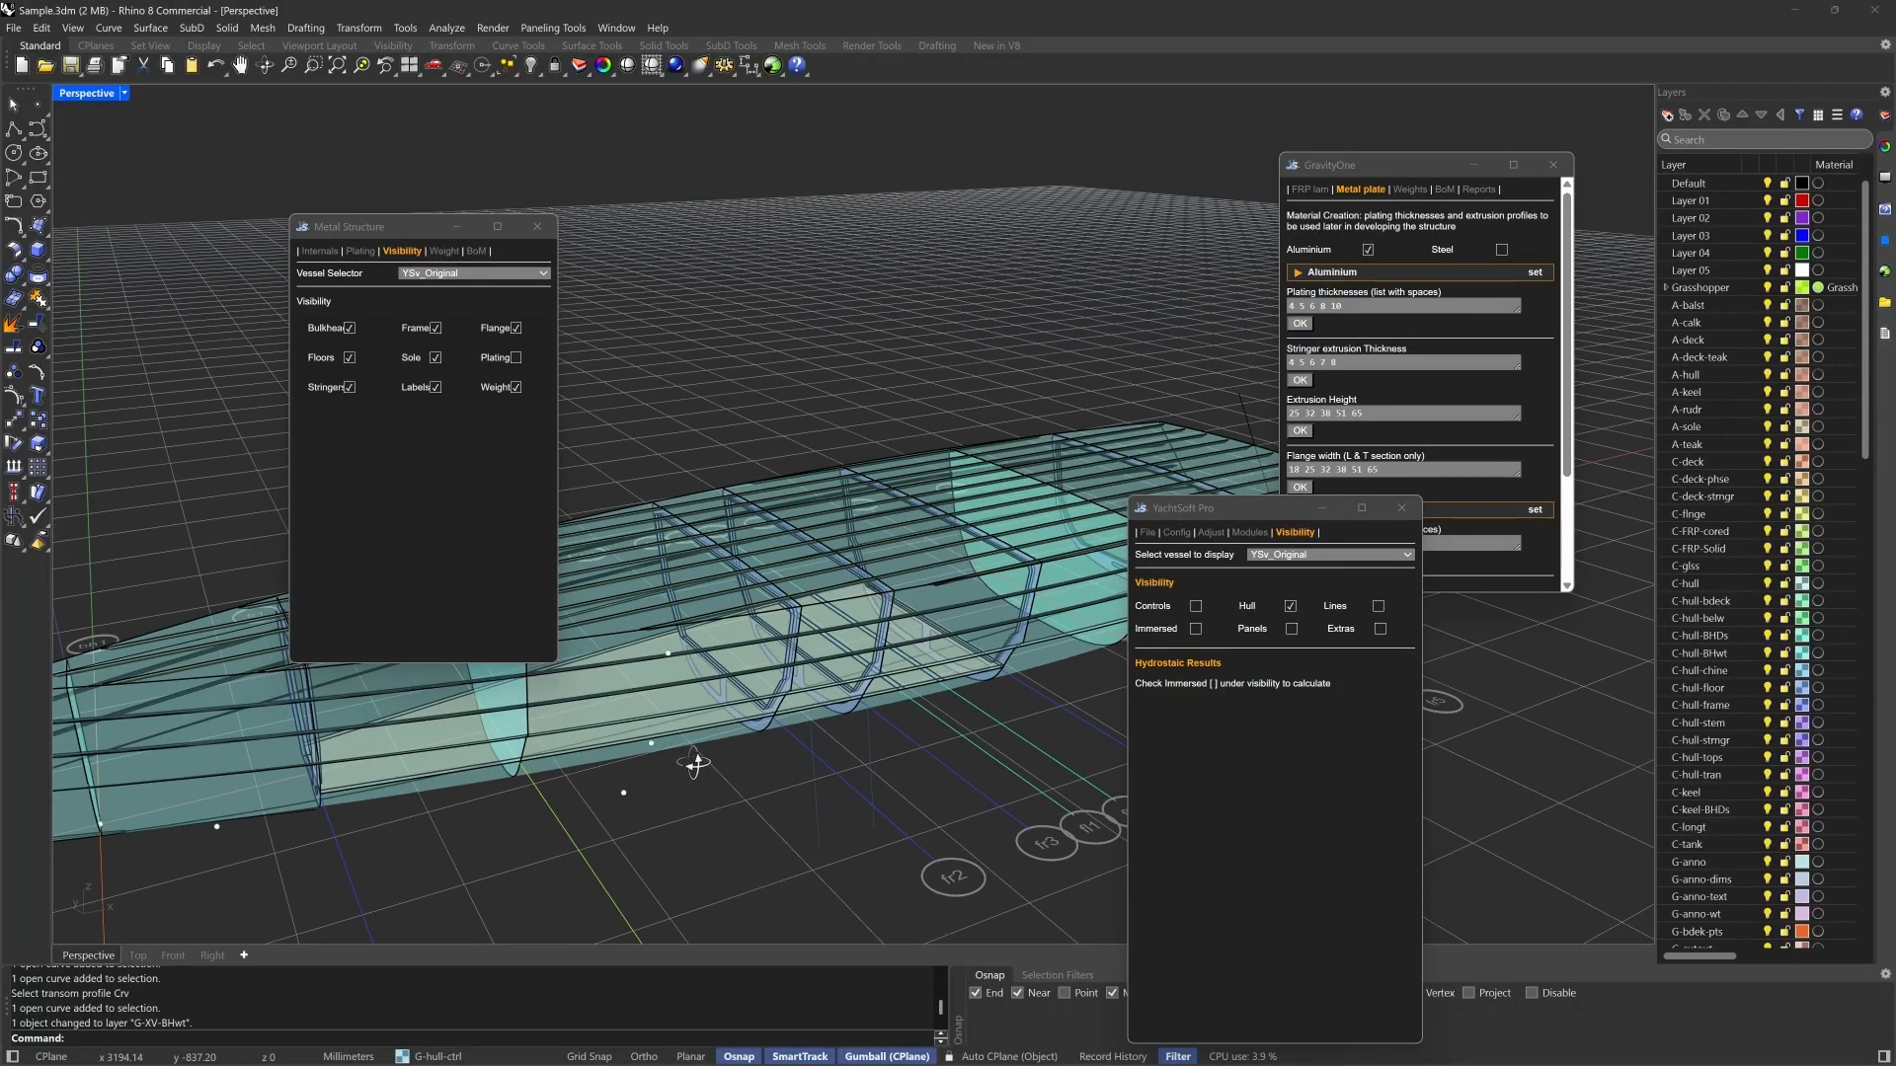
pyautogui.scroll(-3, 884, 677)
pyautogui.moveTo(871, 695); pyautogui.dragTo(881, 700, button='right')
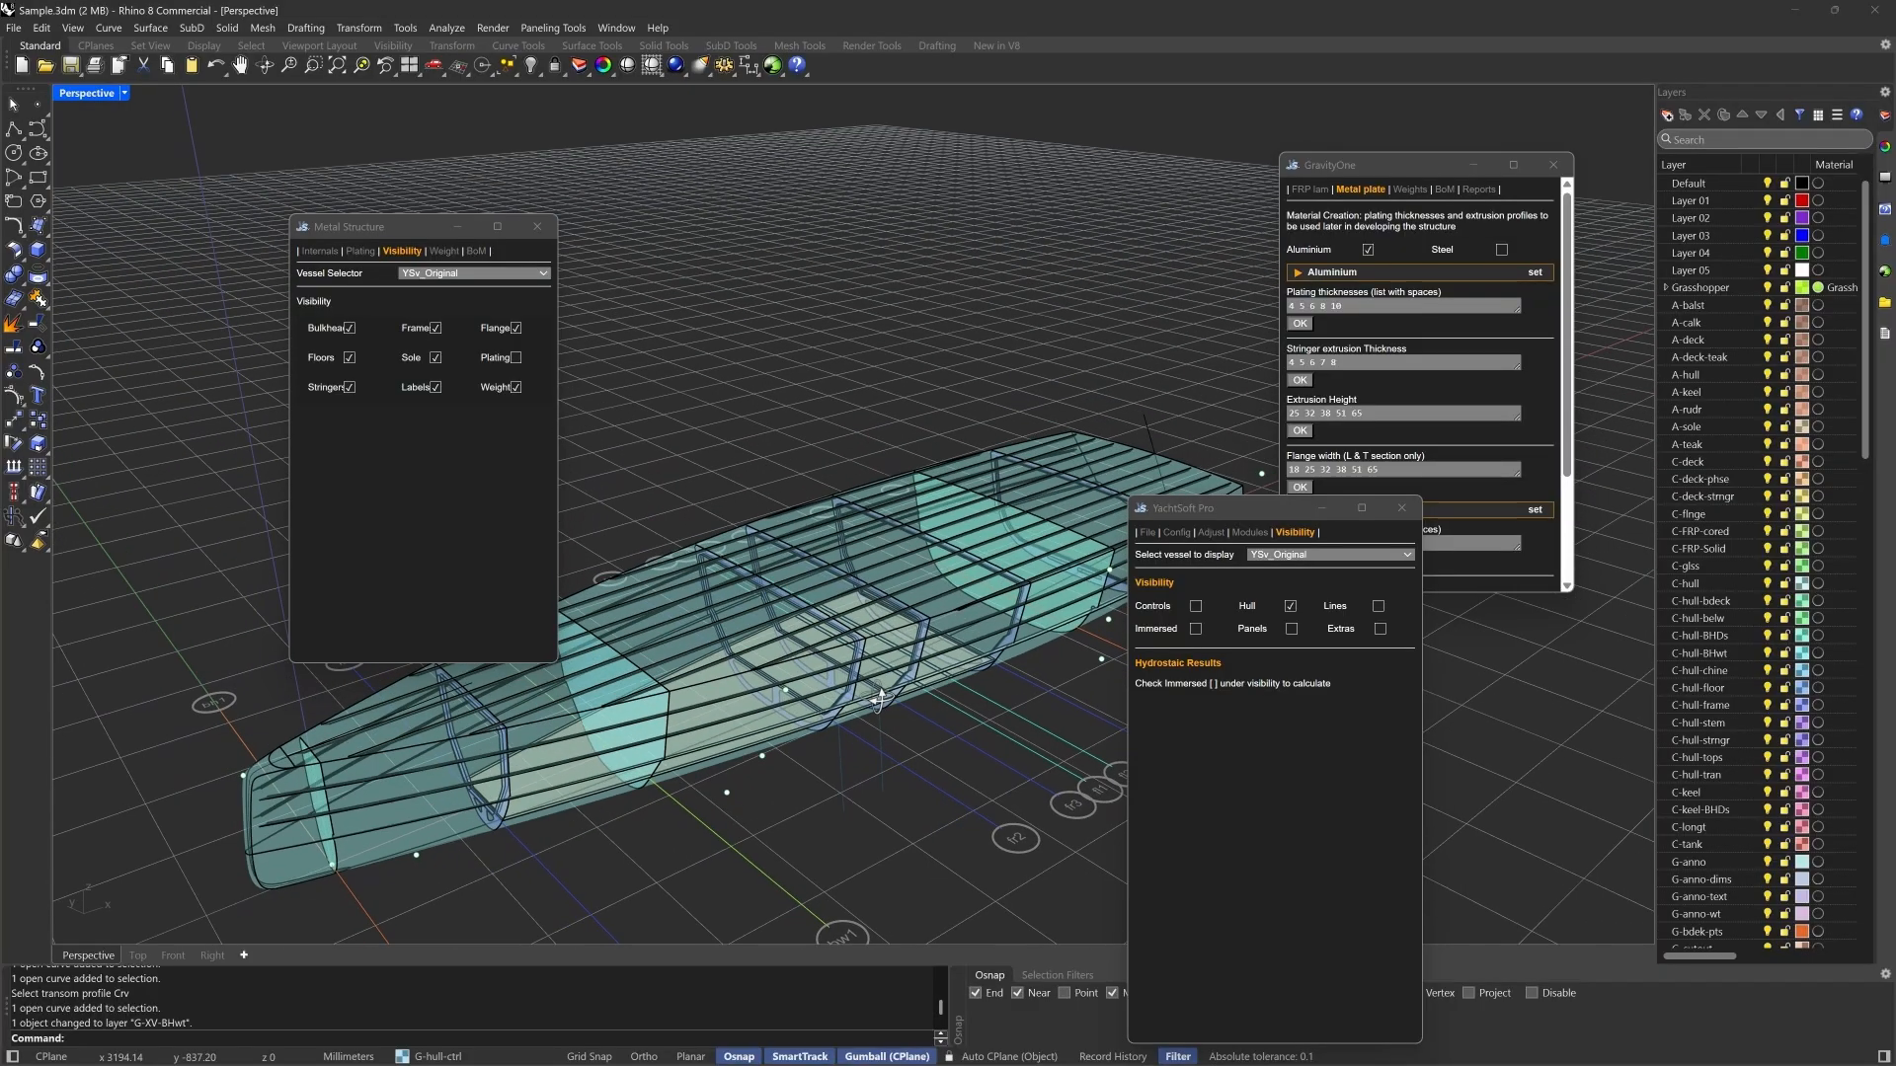
pyautogui.moveTo(864, 439); pyautogui.dragTo(902, 395, button='right')
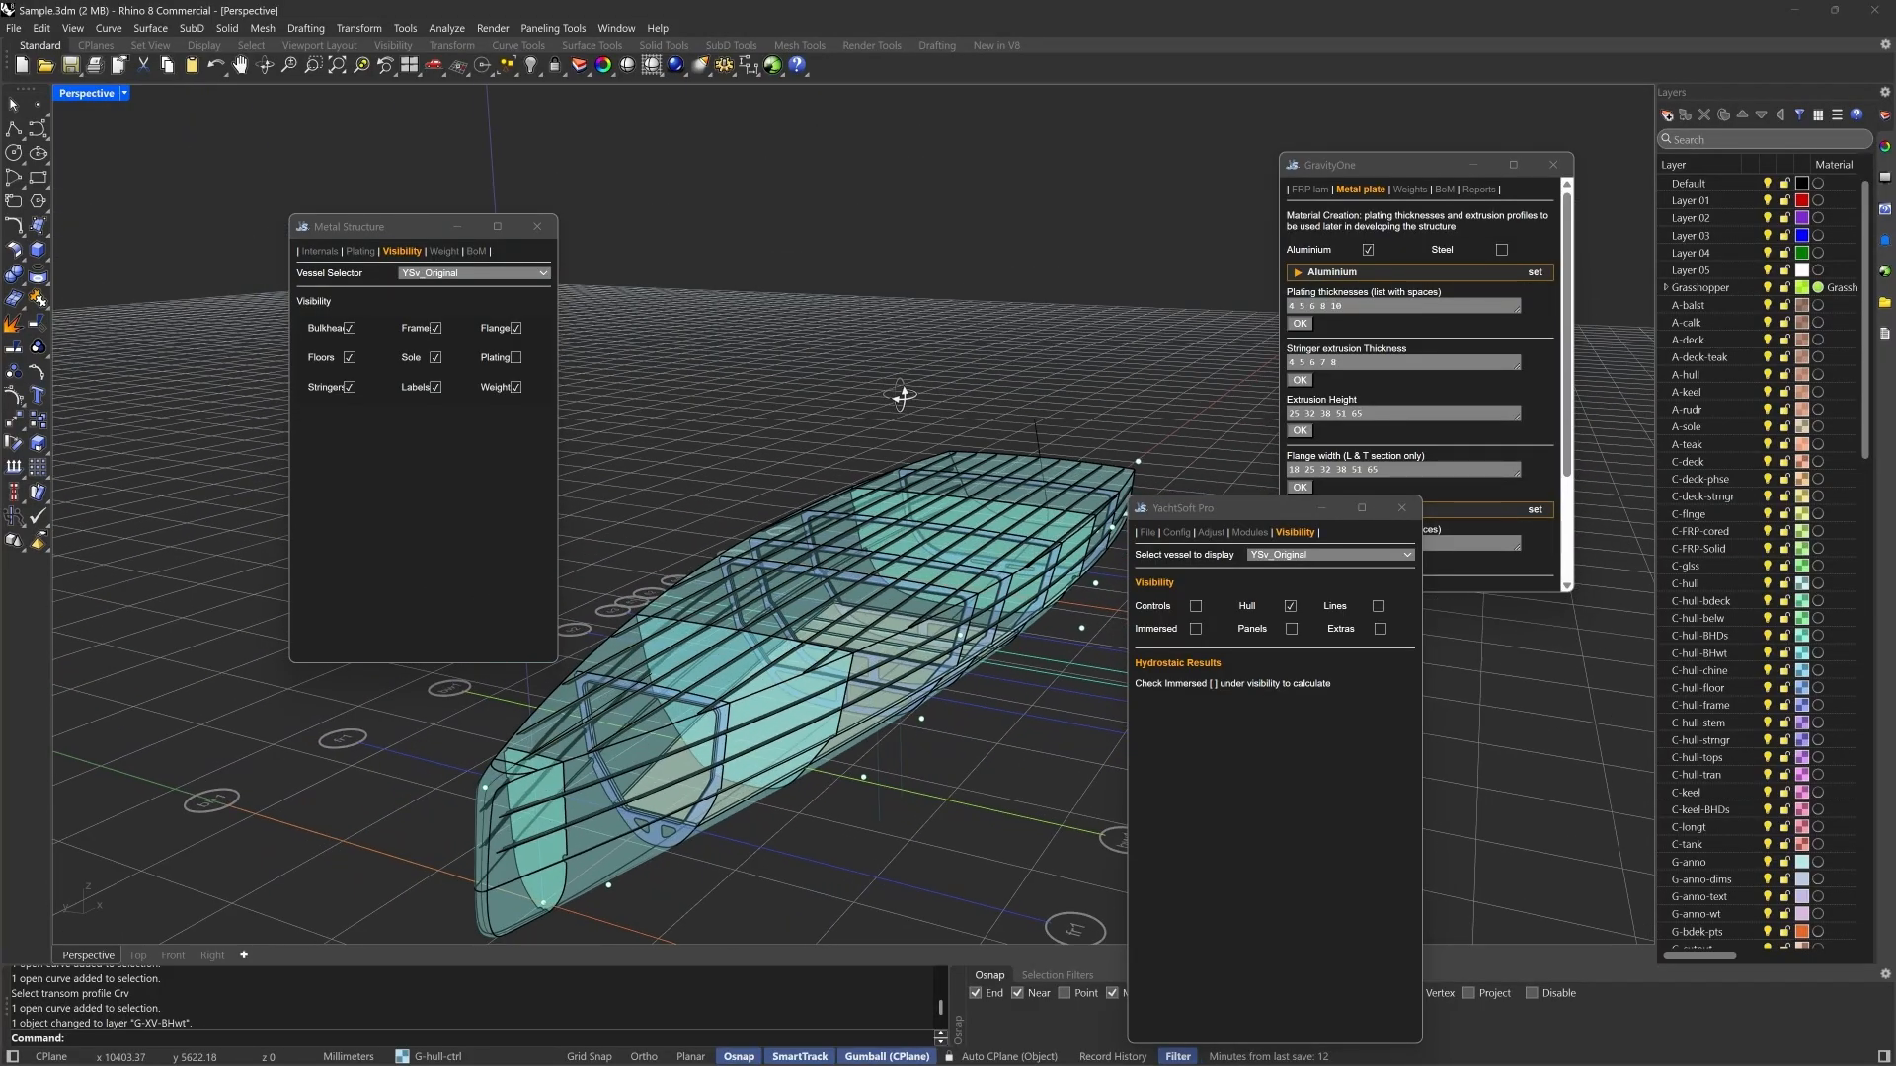
pyautogui.scroll(2, 900, 396)
# - Review the metal structure's weight breakdown and bill of materials, and return to its internals settings
pyautogui.click(446, 251)
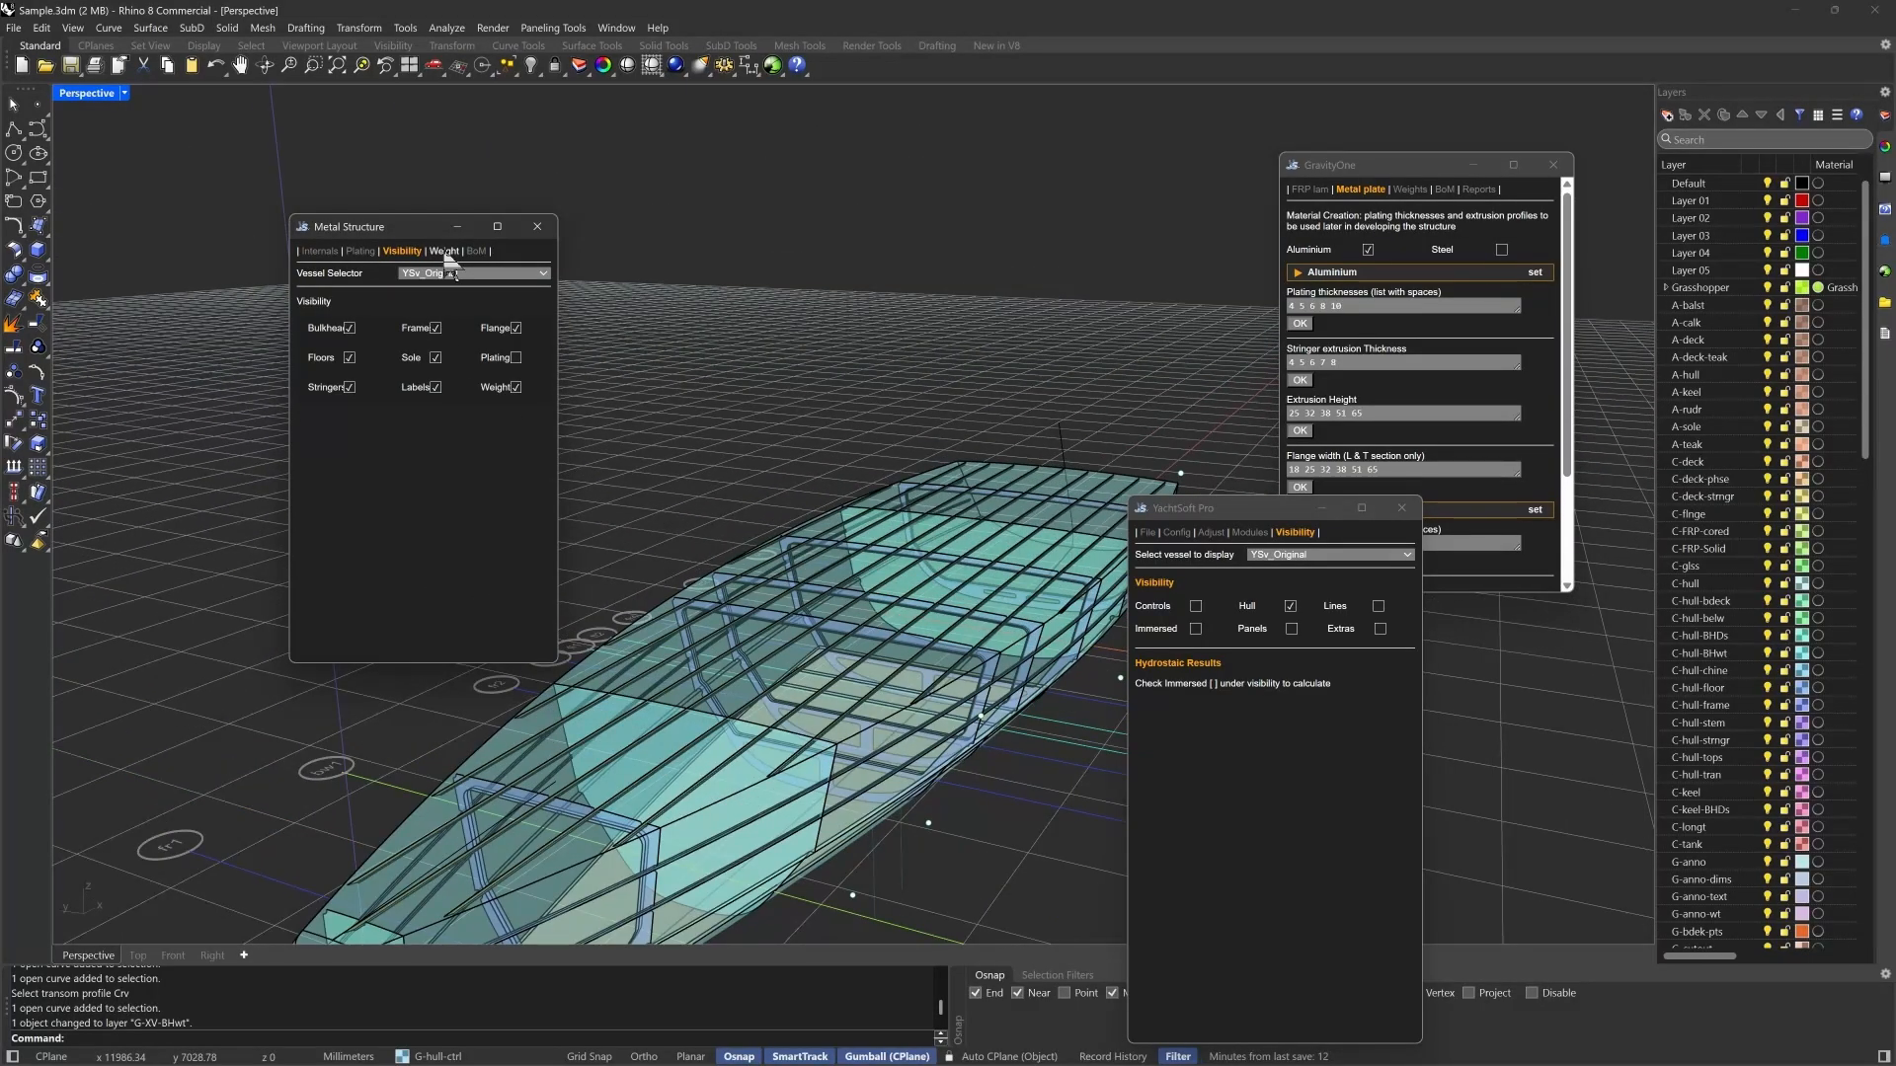
pyautogui.click(447, 253)
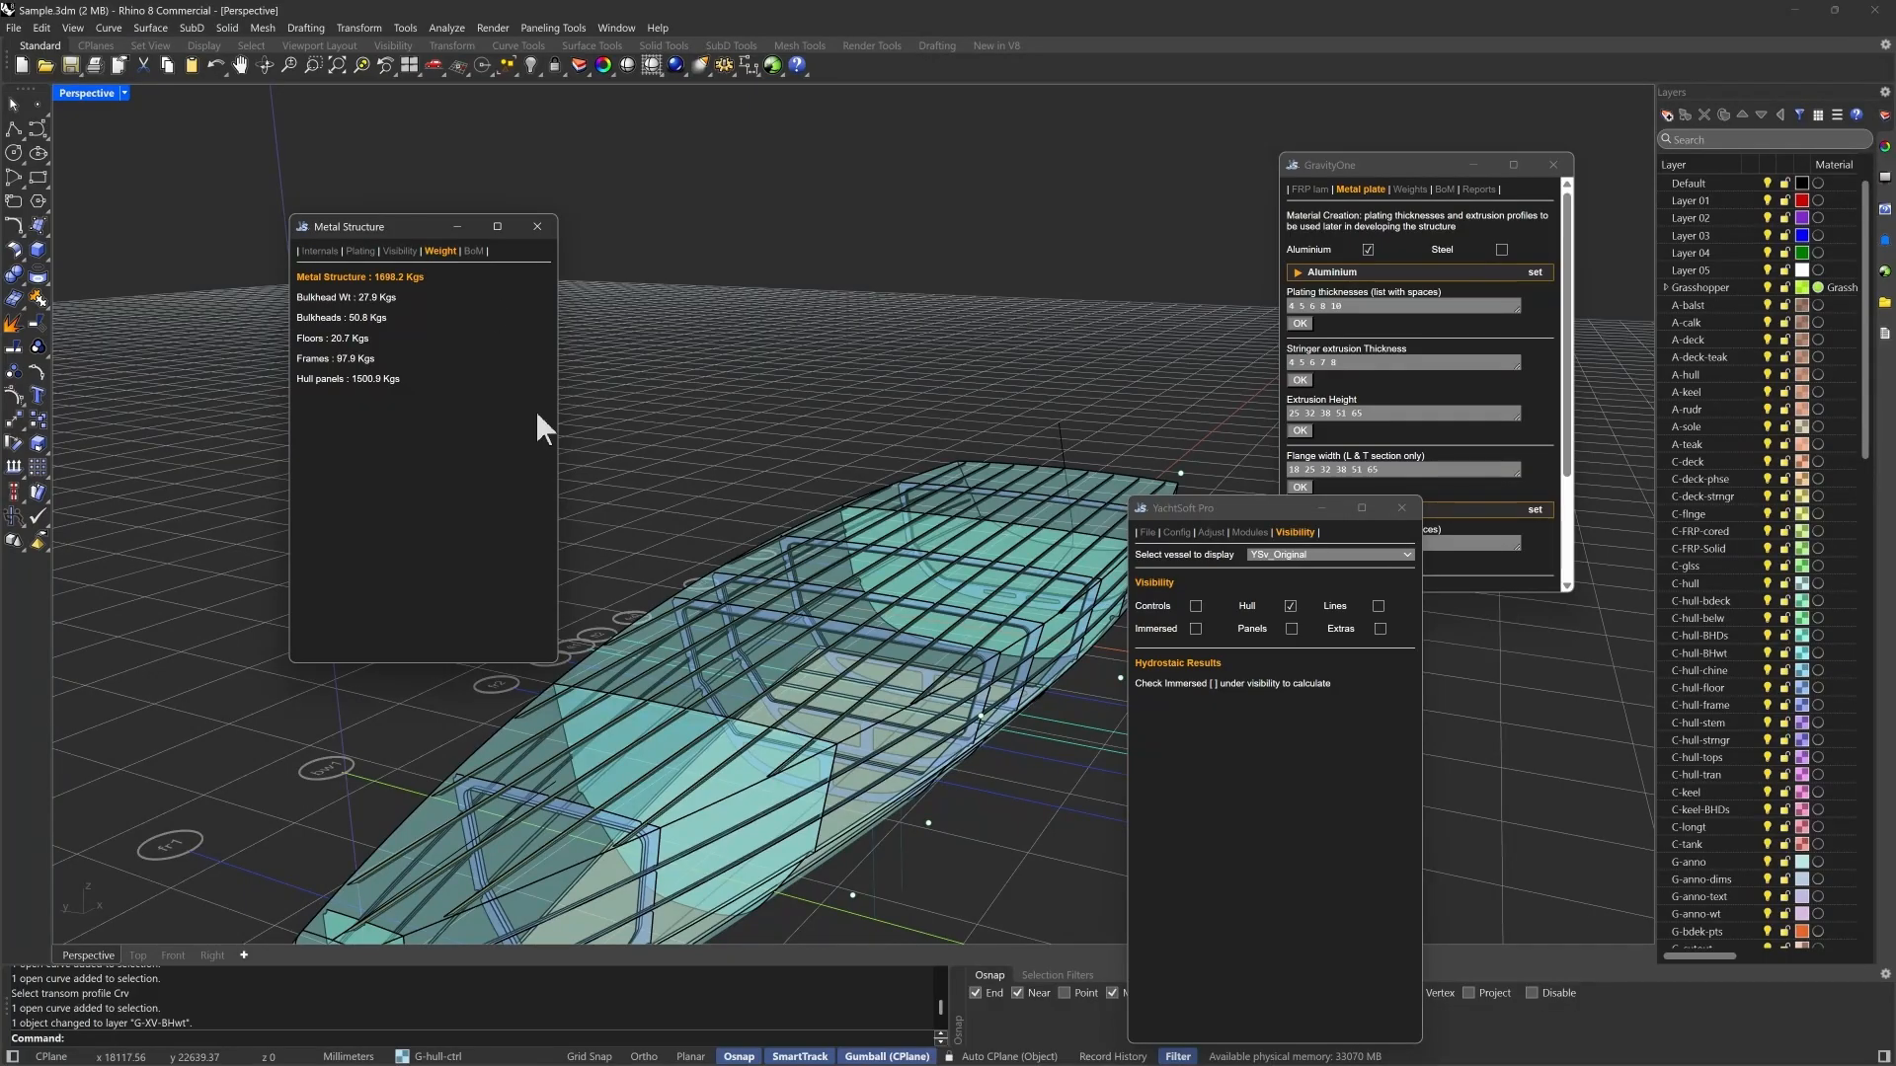
pyautogui.click(474, 252)
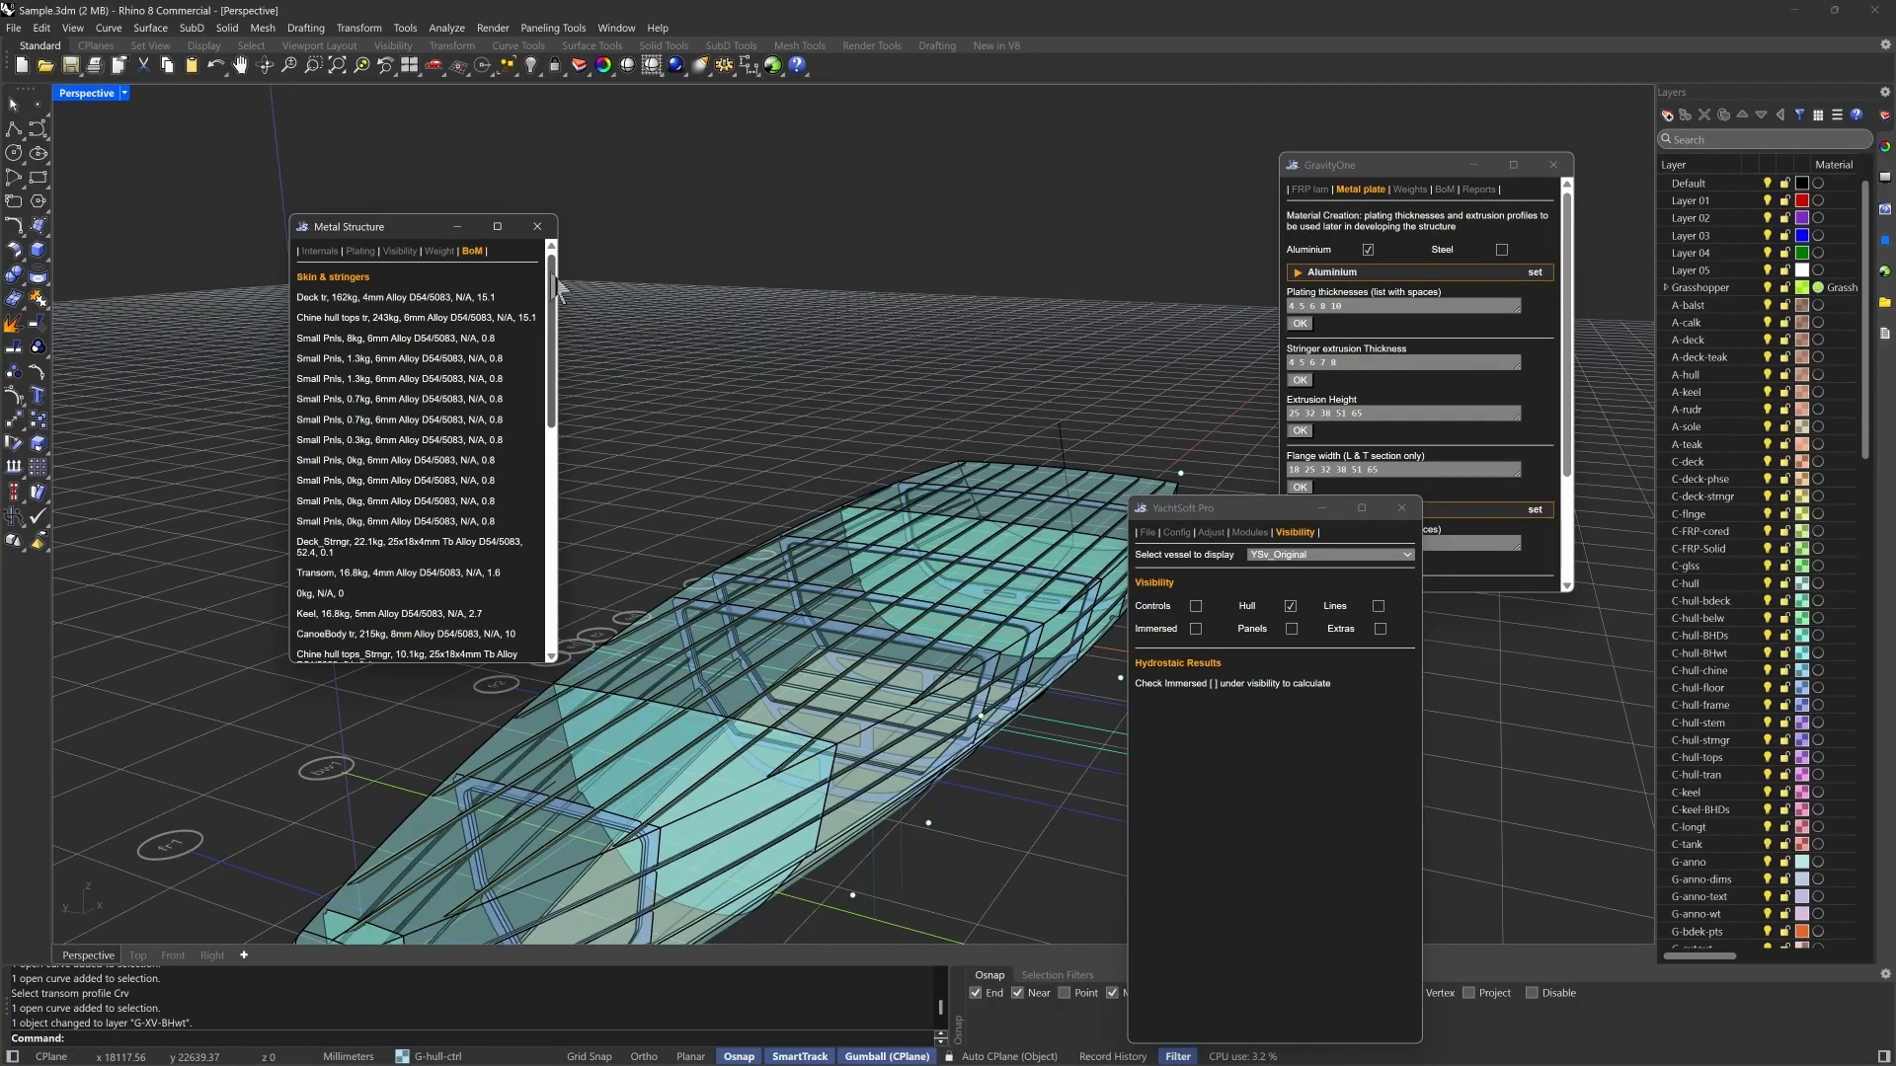
pyautogui.moveTo(554, 277)
pyautogui.mouseDown()
pyautogui.moveTo(555, 553)
pyautogui.moveTo(547, 258)
pyautogui.mouseUp()
pyautogui.click(325, 253)
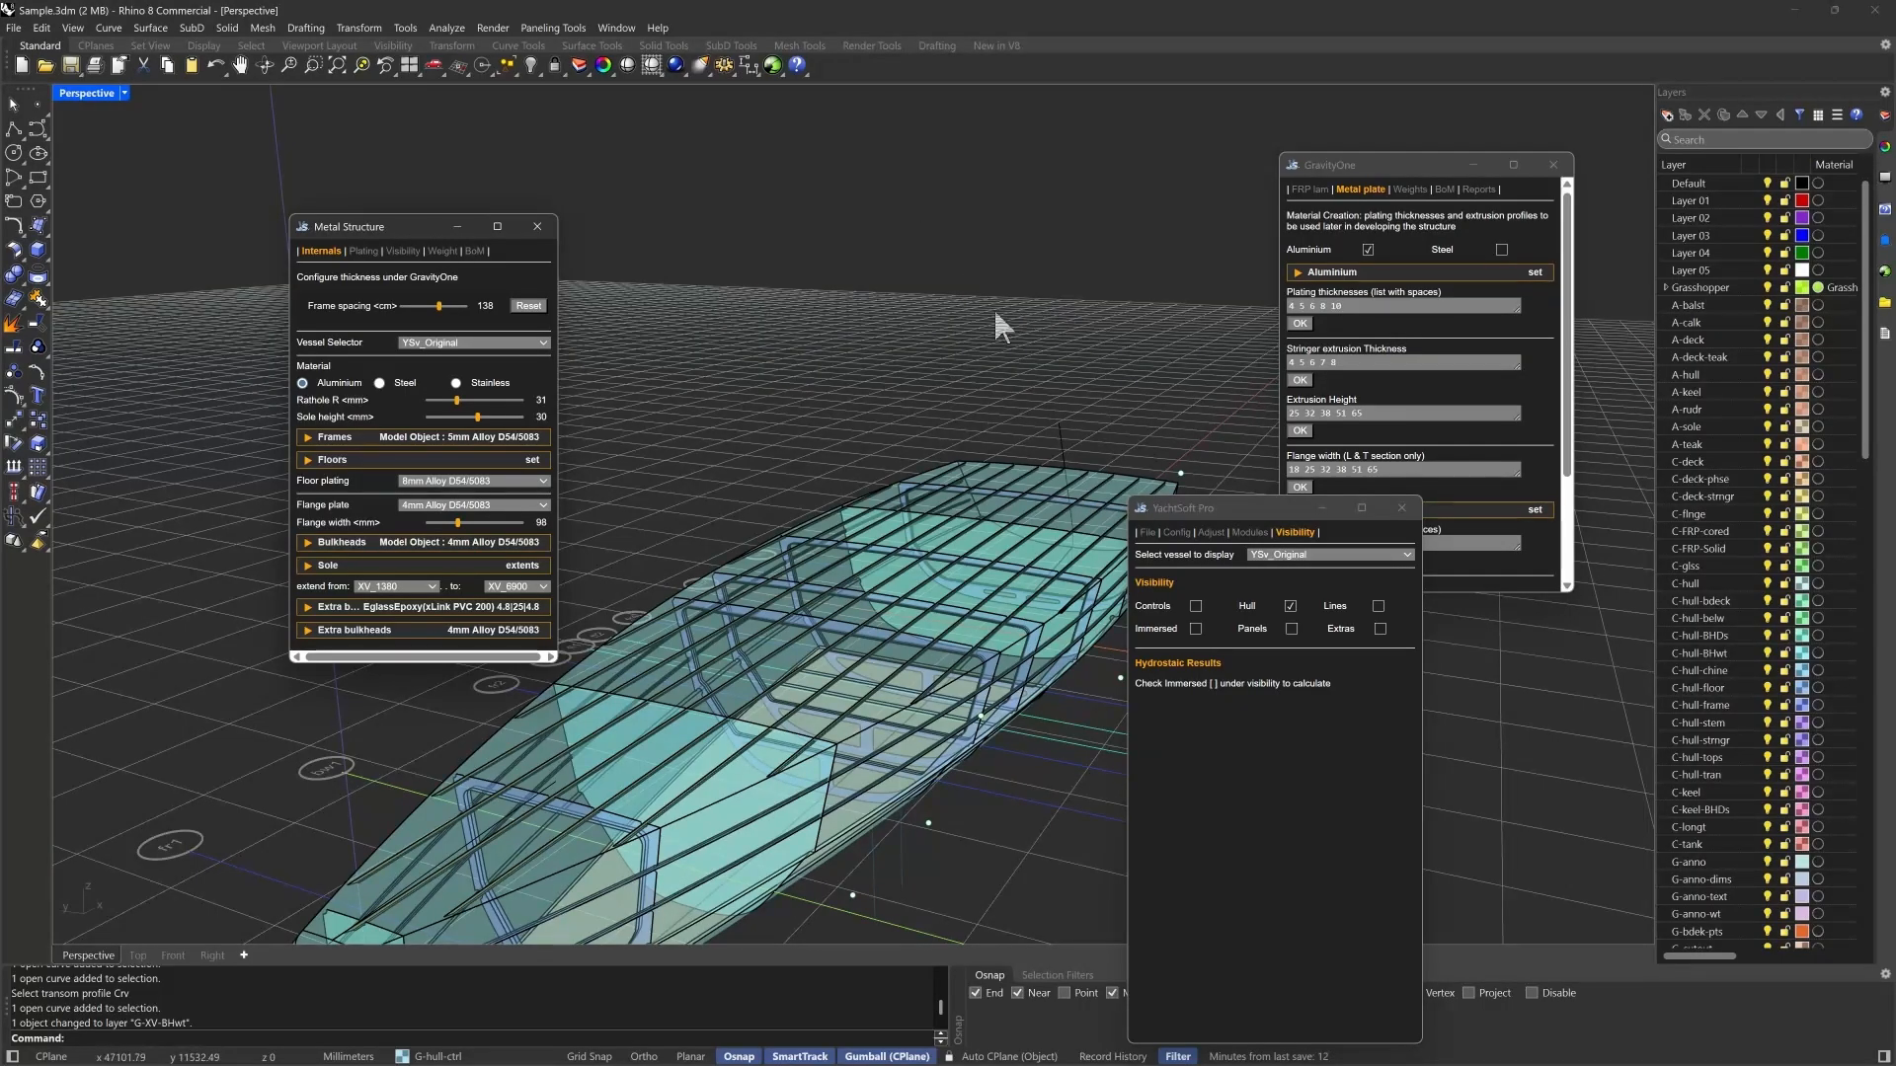
# - Open the Perform module from the YachtSoft Pro module list to add the sailing components to the hull
pyautogui.moveTo(952, 325)
pyautogui.mouseDown(button='right')
pyautogui.moveTo(908, 317)
pyautogui.moveTo(925, 303)
pyautogui.mouseUp(button='right')
pyautogui.scroll(-4, 924, 303)
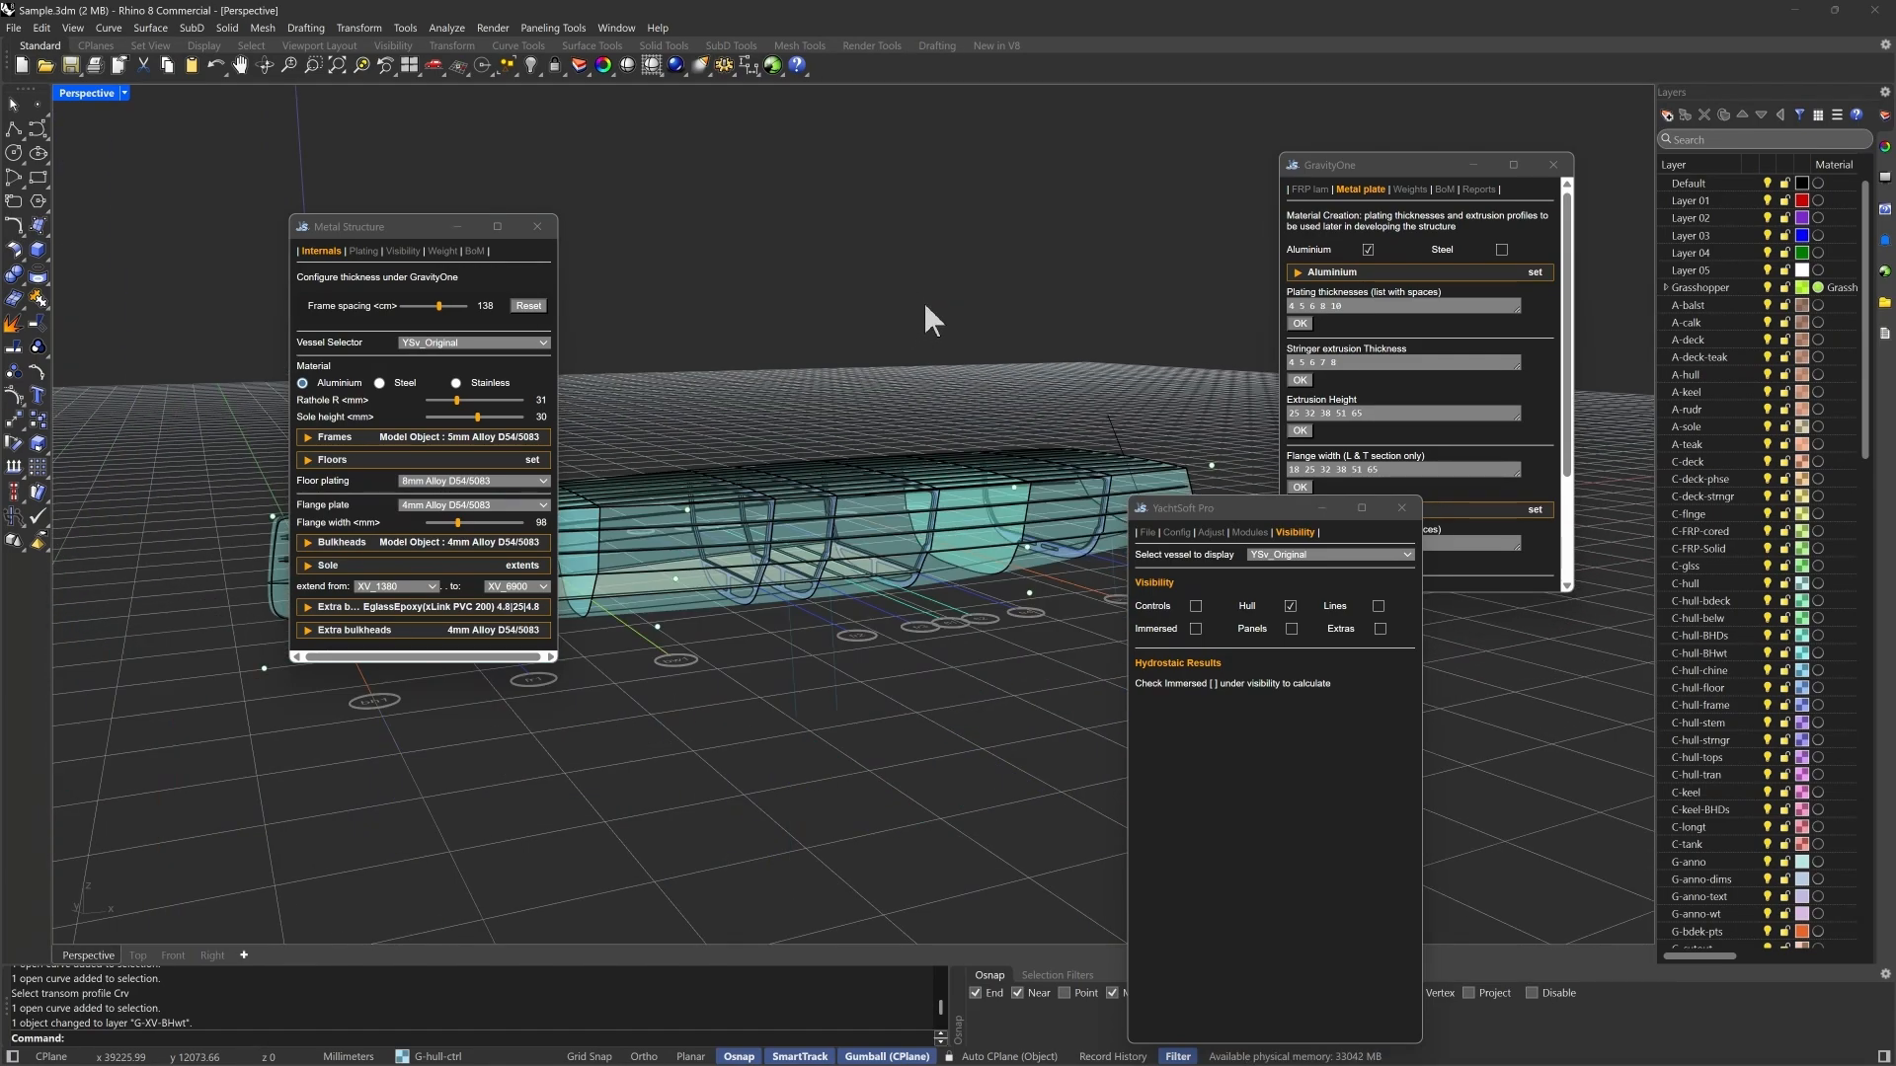
pyautogui.click(1300, 775)
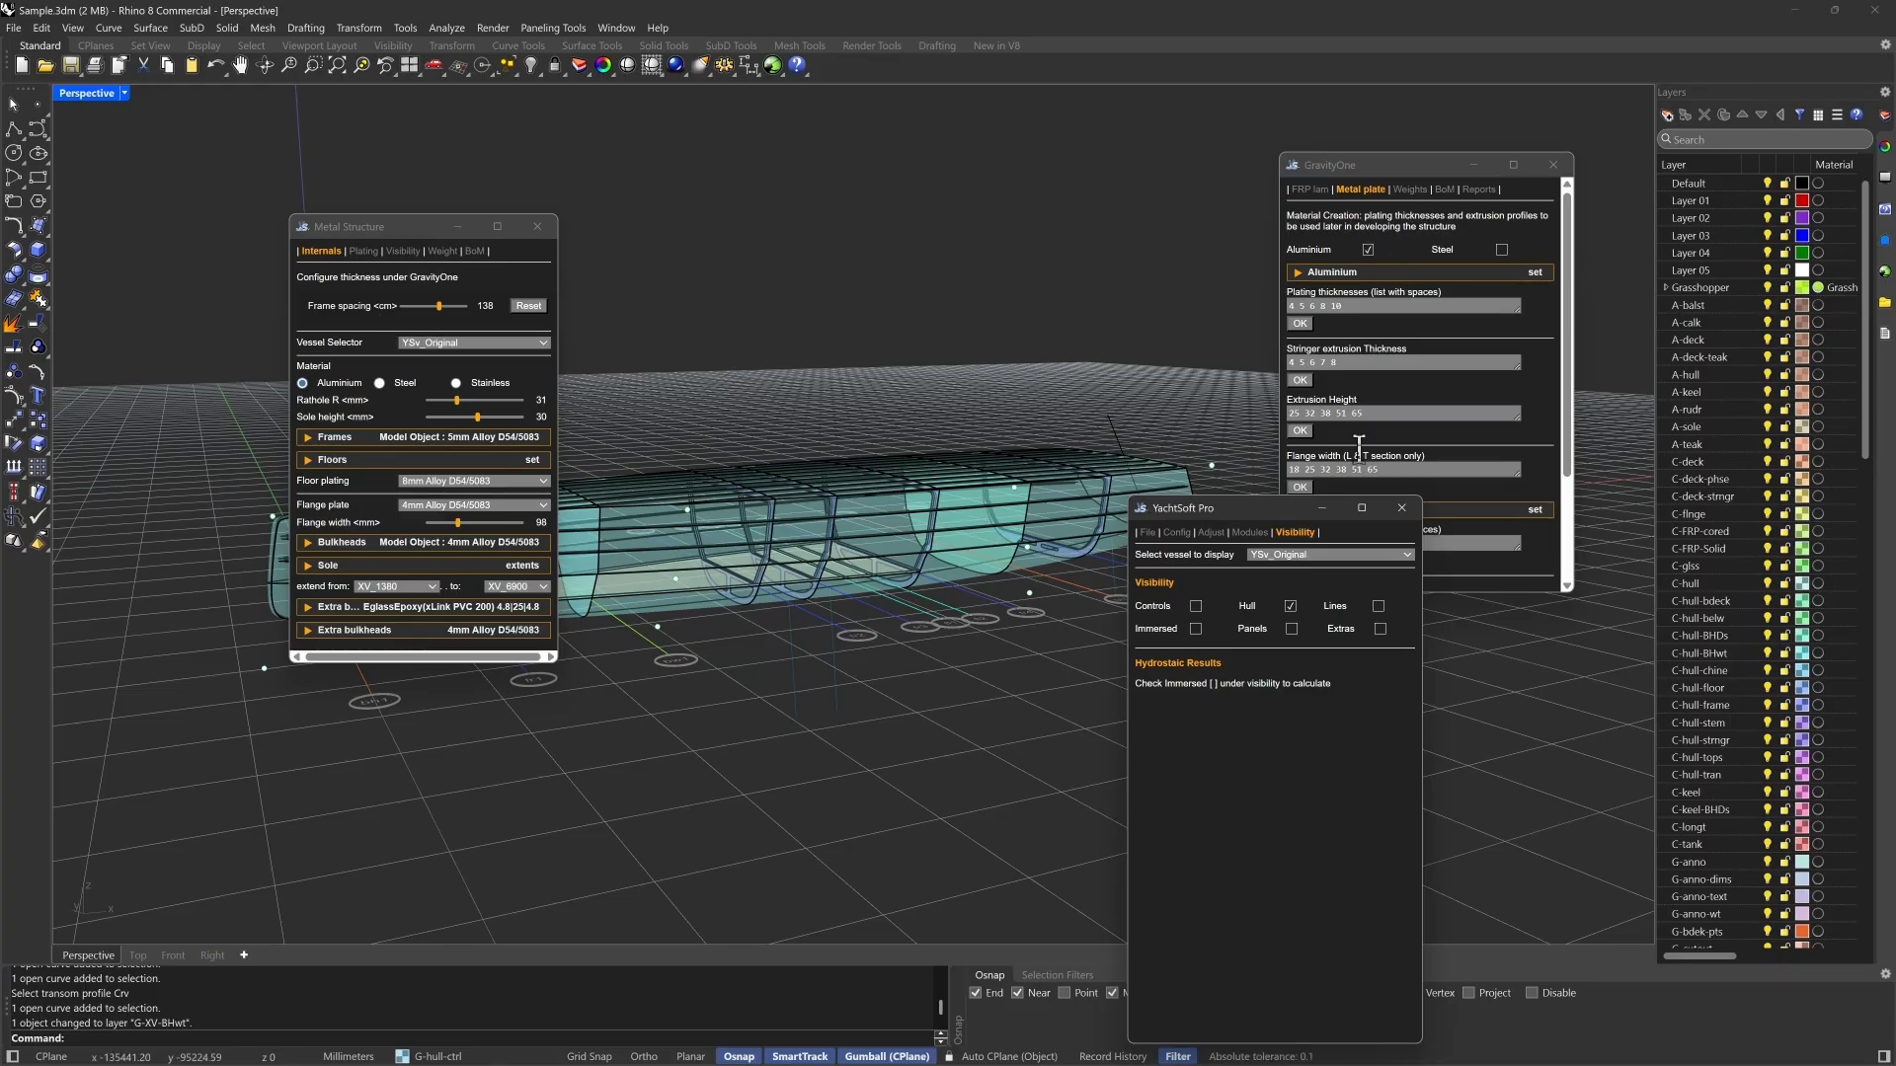
pyautogui.click(1250, 532)
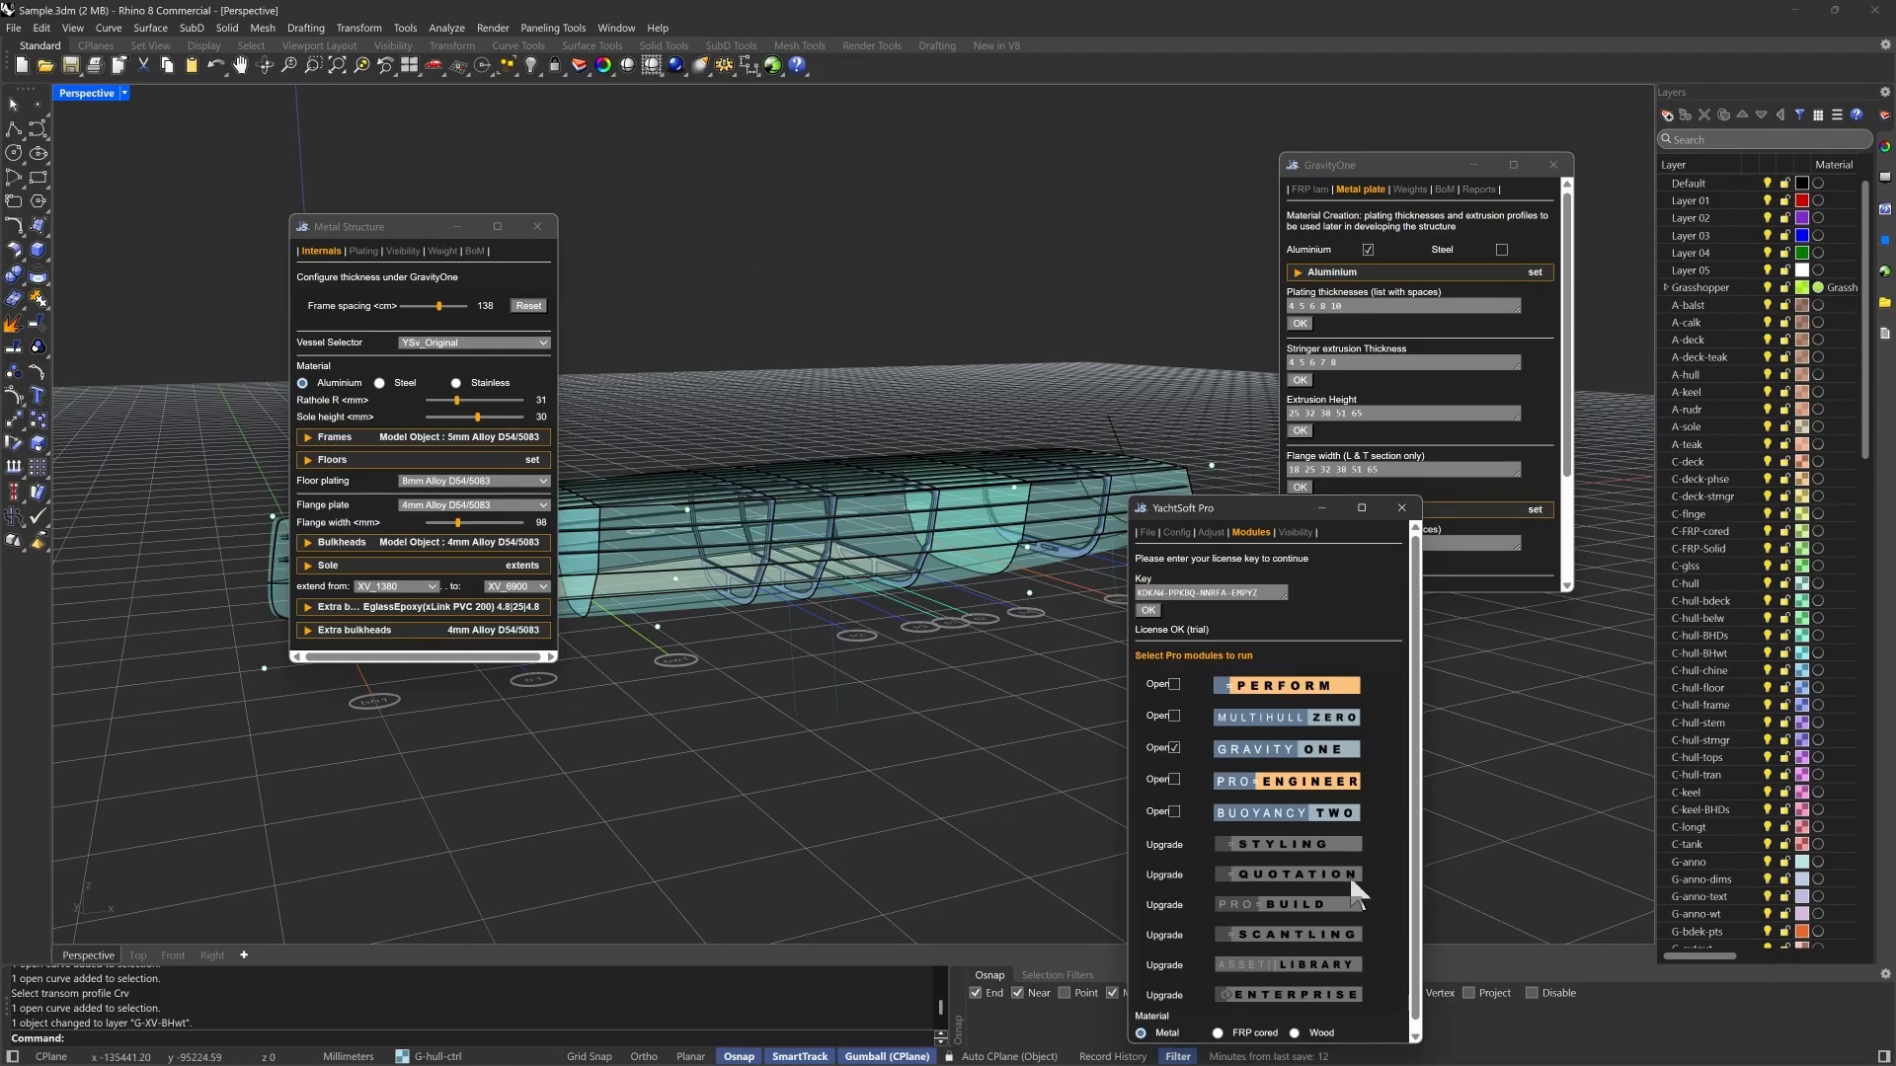
pyautogui.click(1174, 685)
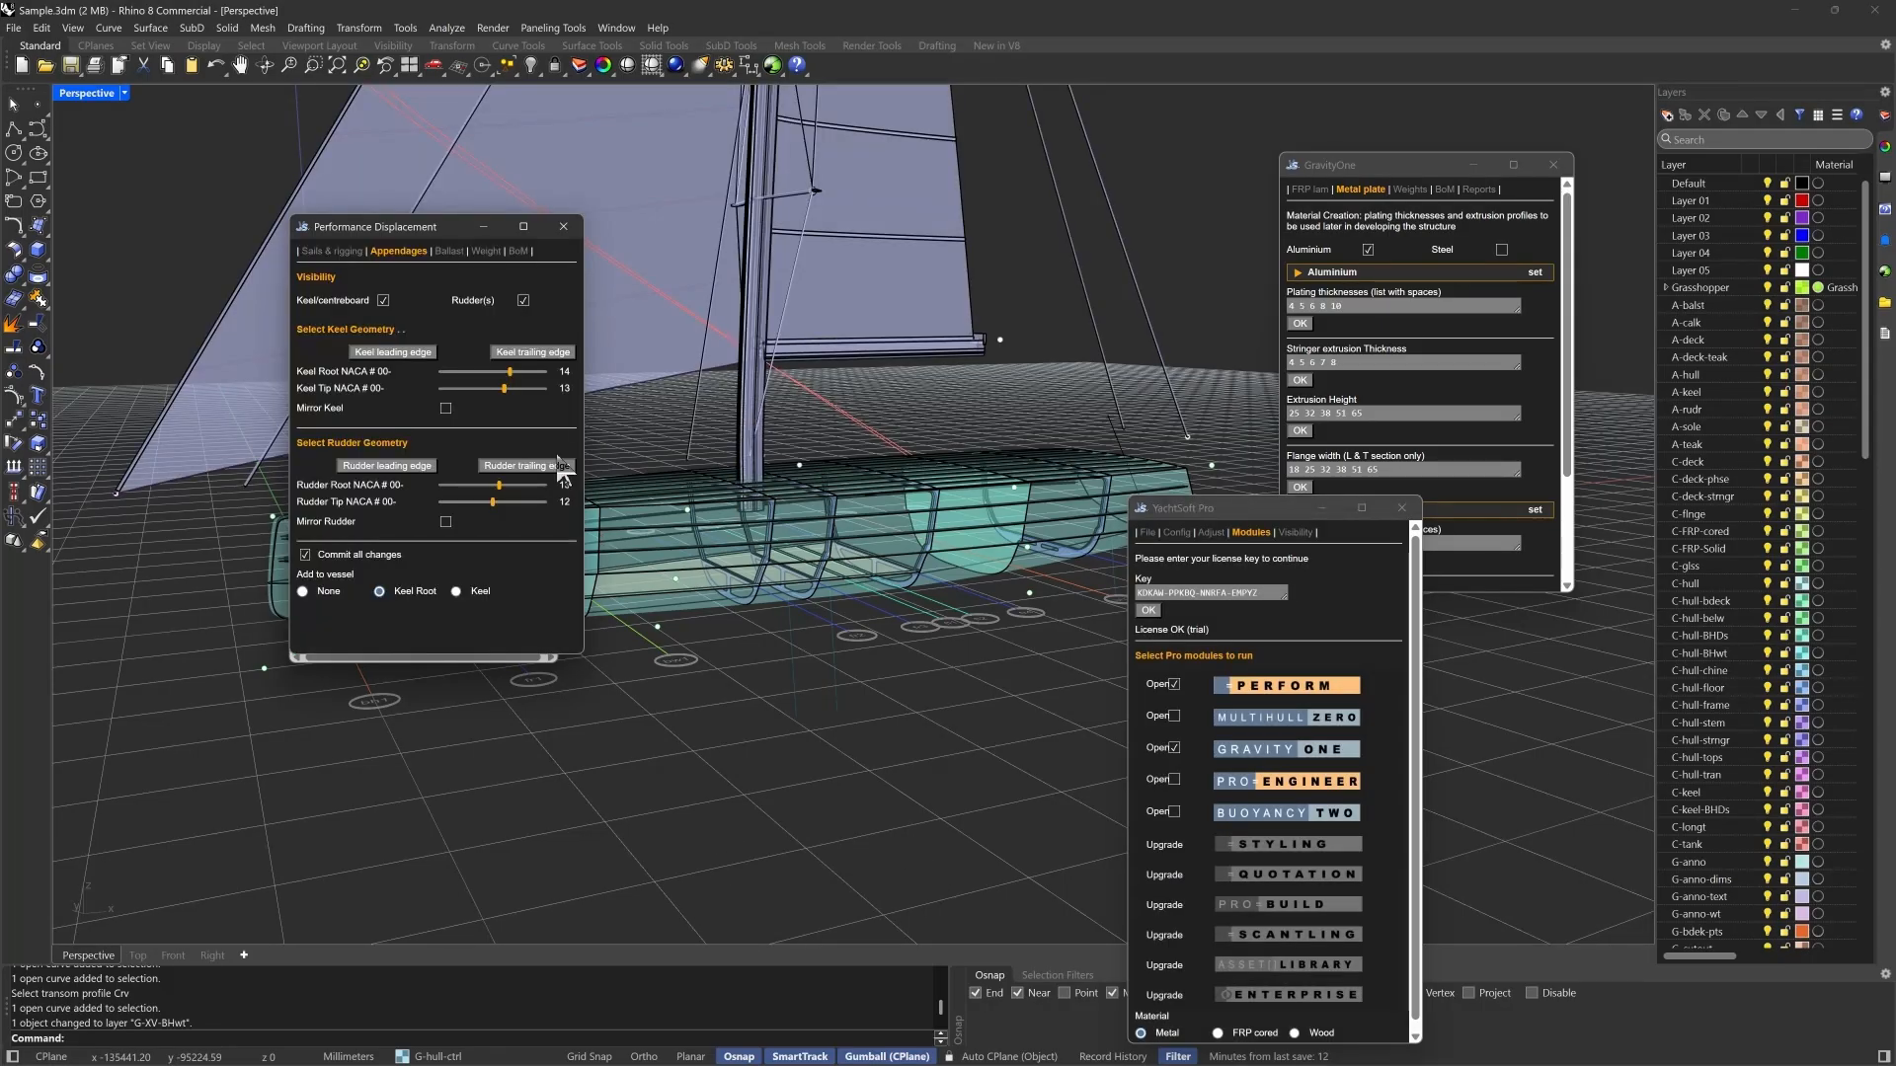
# - Build the keel below the hull by assigning its leading edge and trailing edge curves in Performance Displacement
pyautogui.moveTo(938, 748); pyautogui.dragTo(940, 713, button='right')
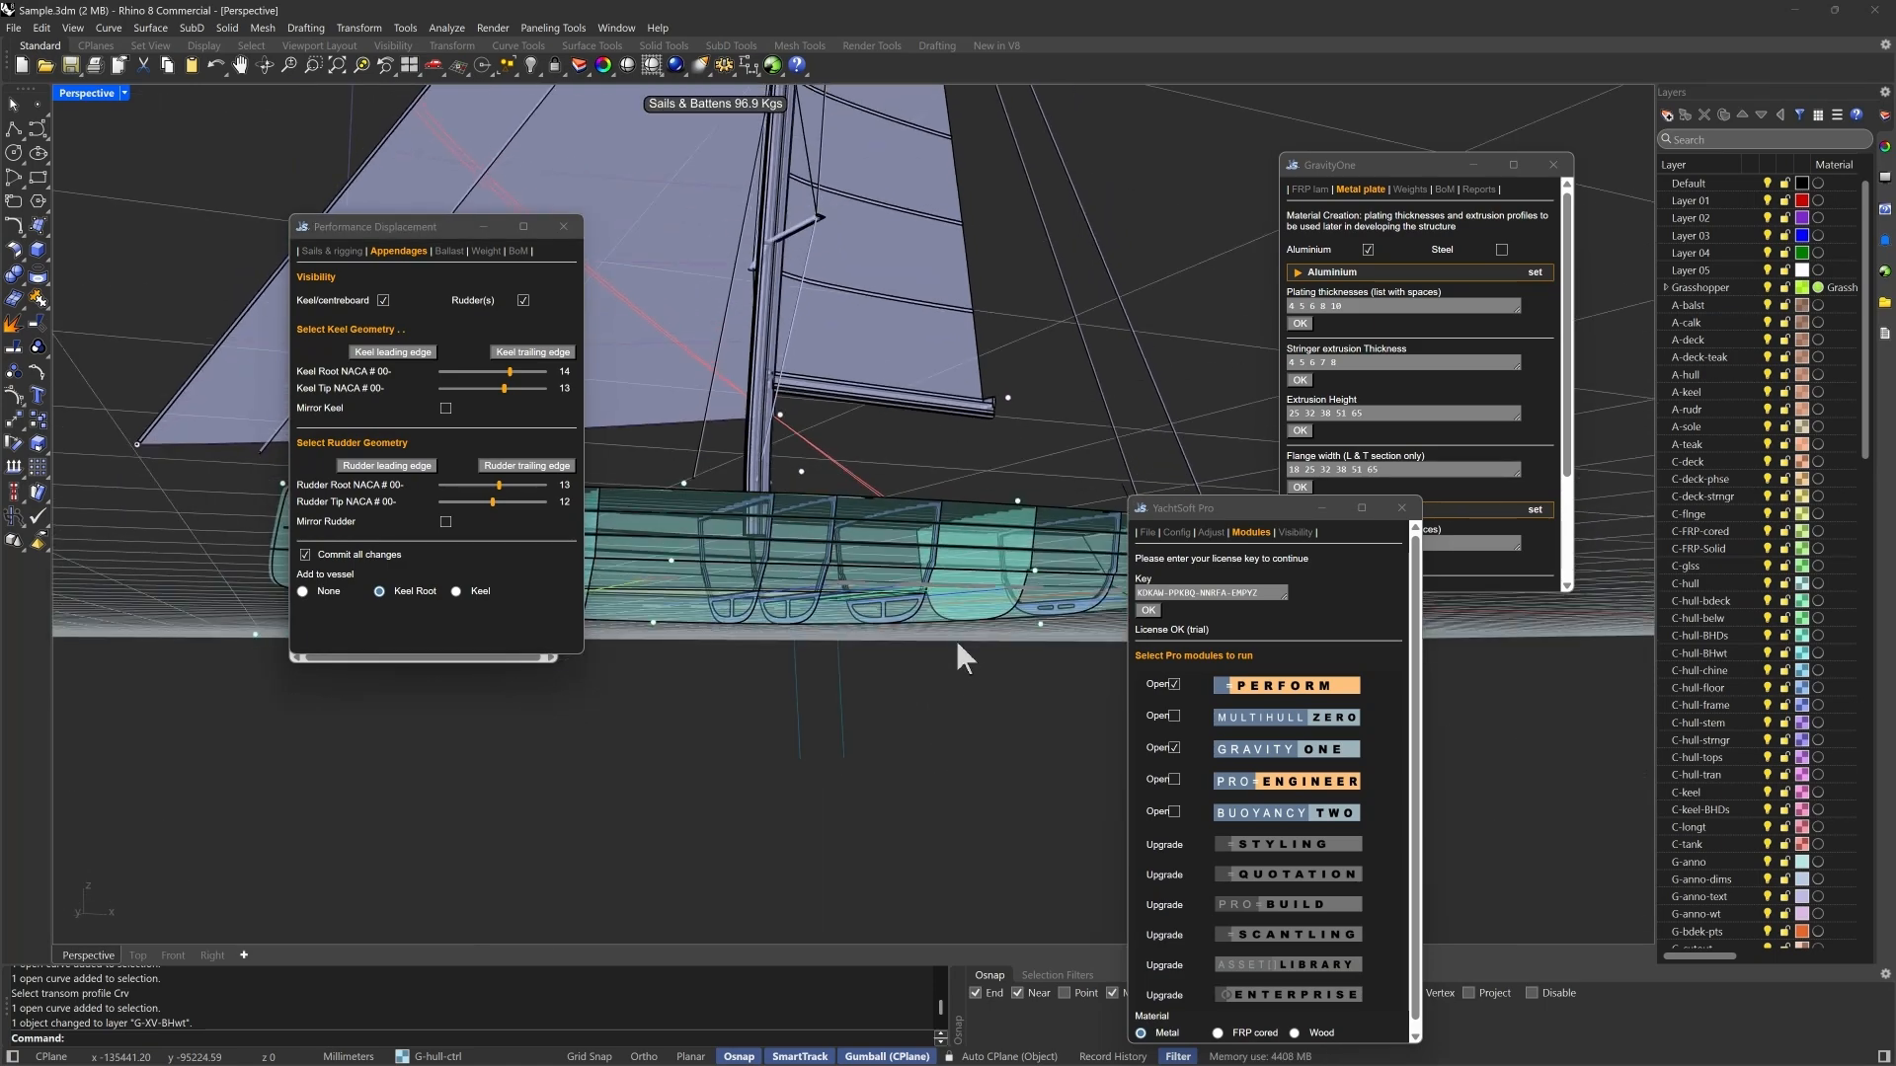
pyautogui.scroll(2, 956, 638)
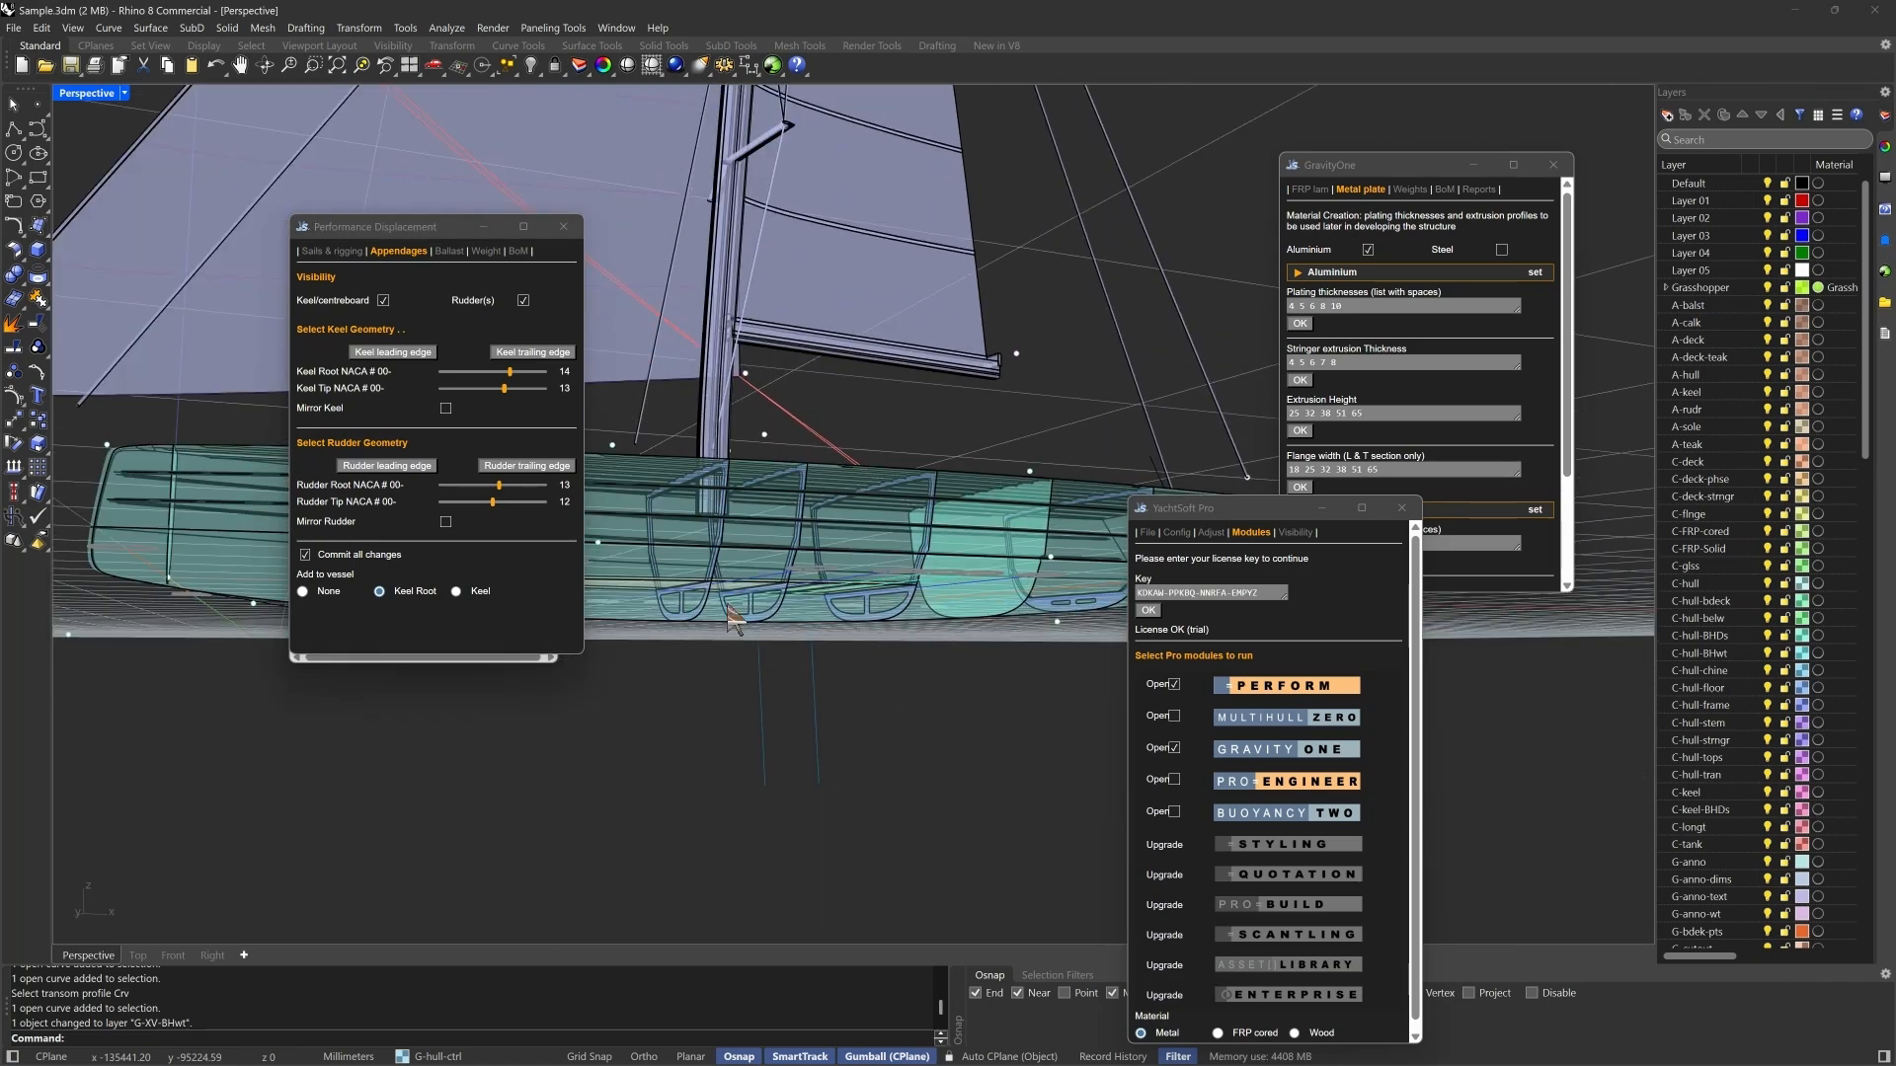
pyautogui.click(395, 351)
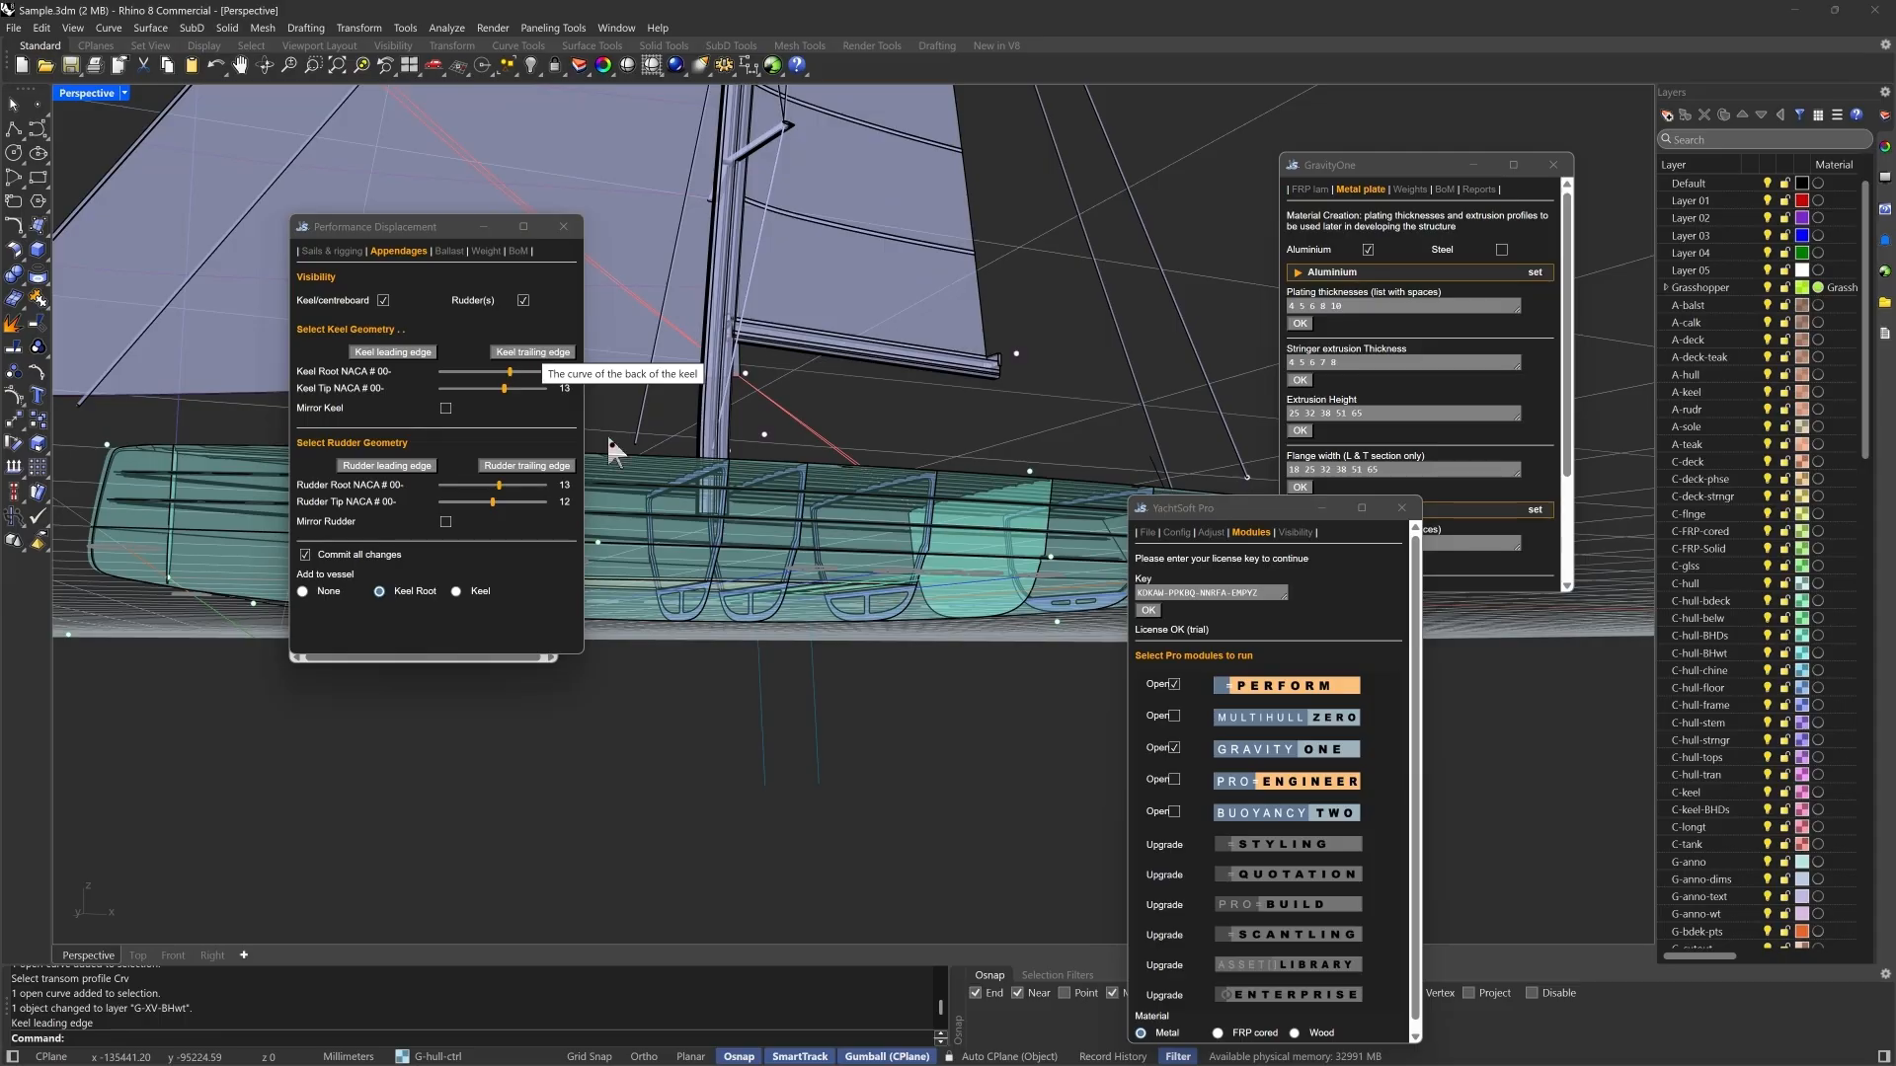
pyautogui.click(533, 351)
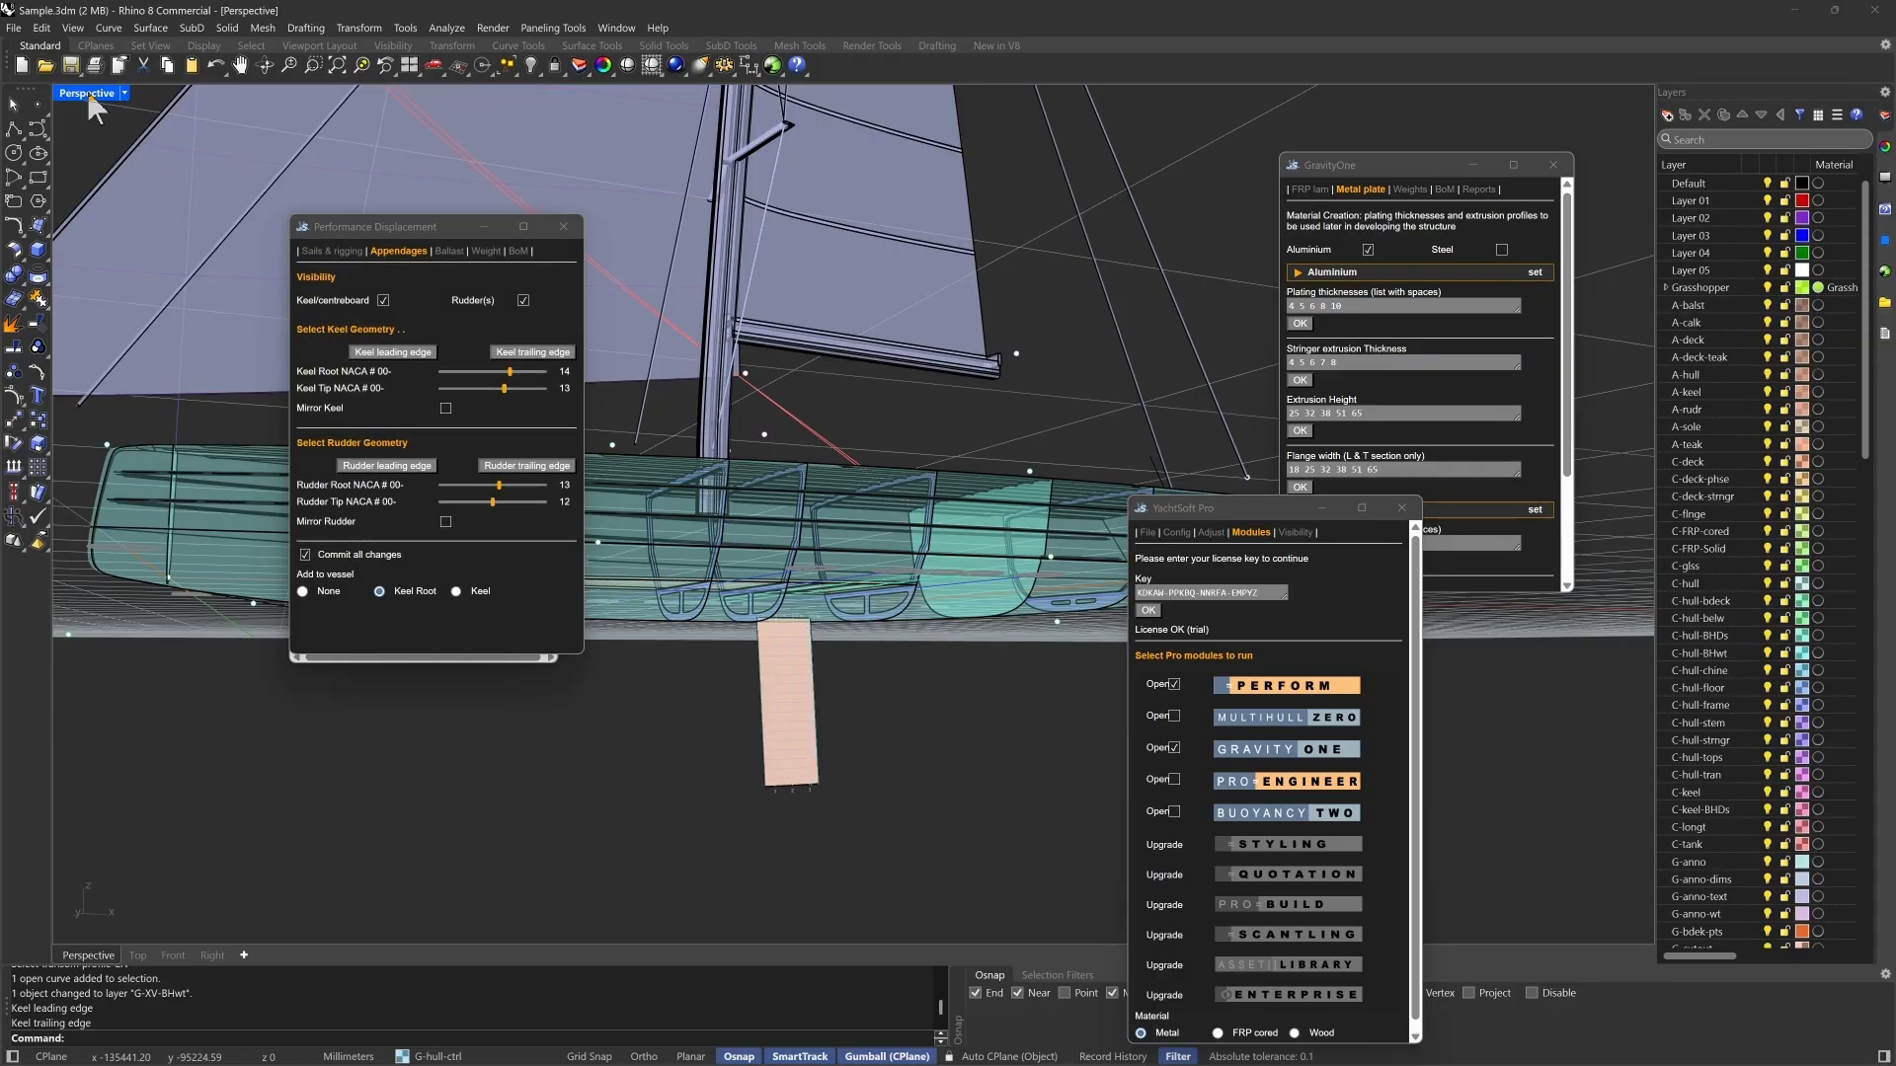
# - Build the rudder from its leading and trailing edge curves in the front view, and move the YachtSoft Pro window clear of the right view
pyautogui.doubleClick(86, 92)
pyautogui.scroll(9, 671, 818)
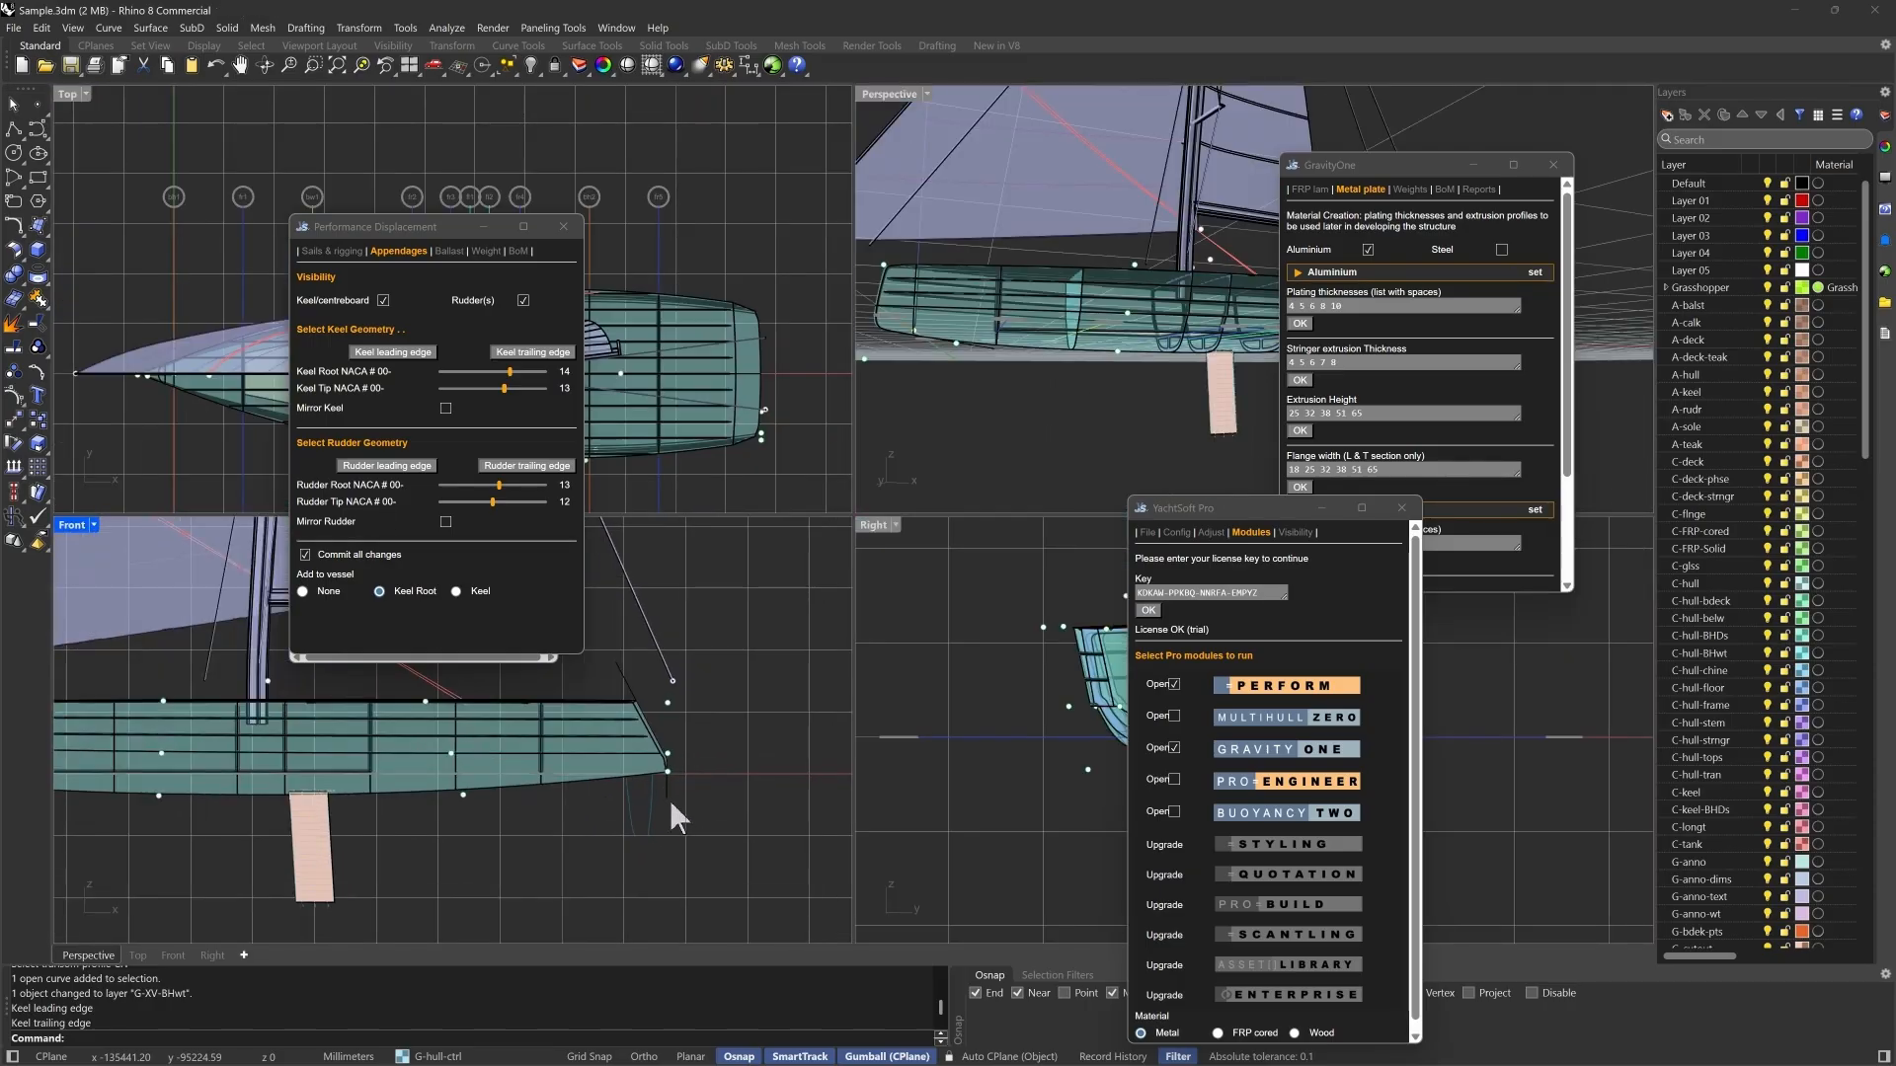
pyautogui.click(395, 465)
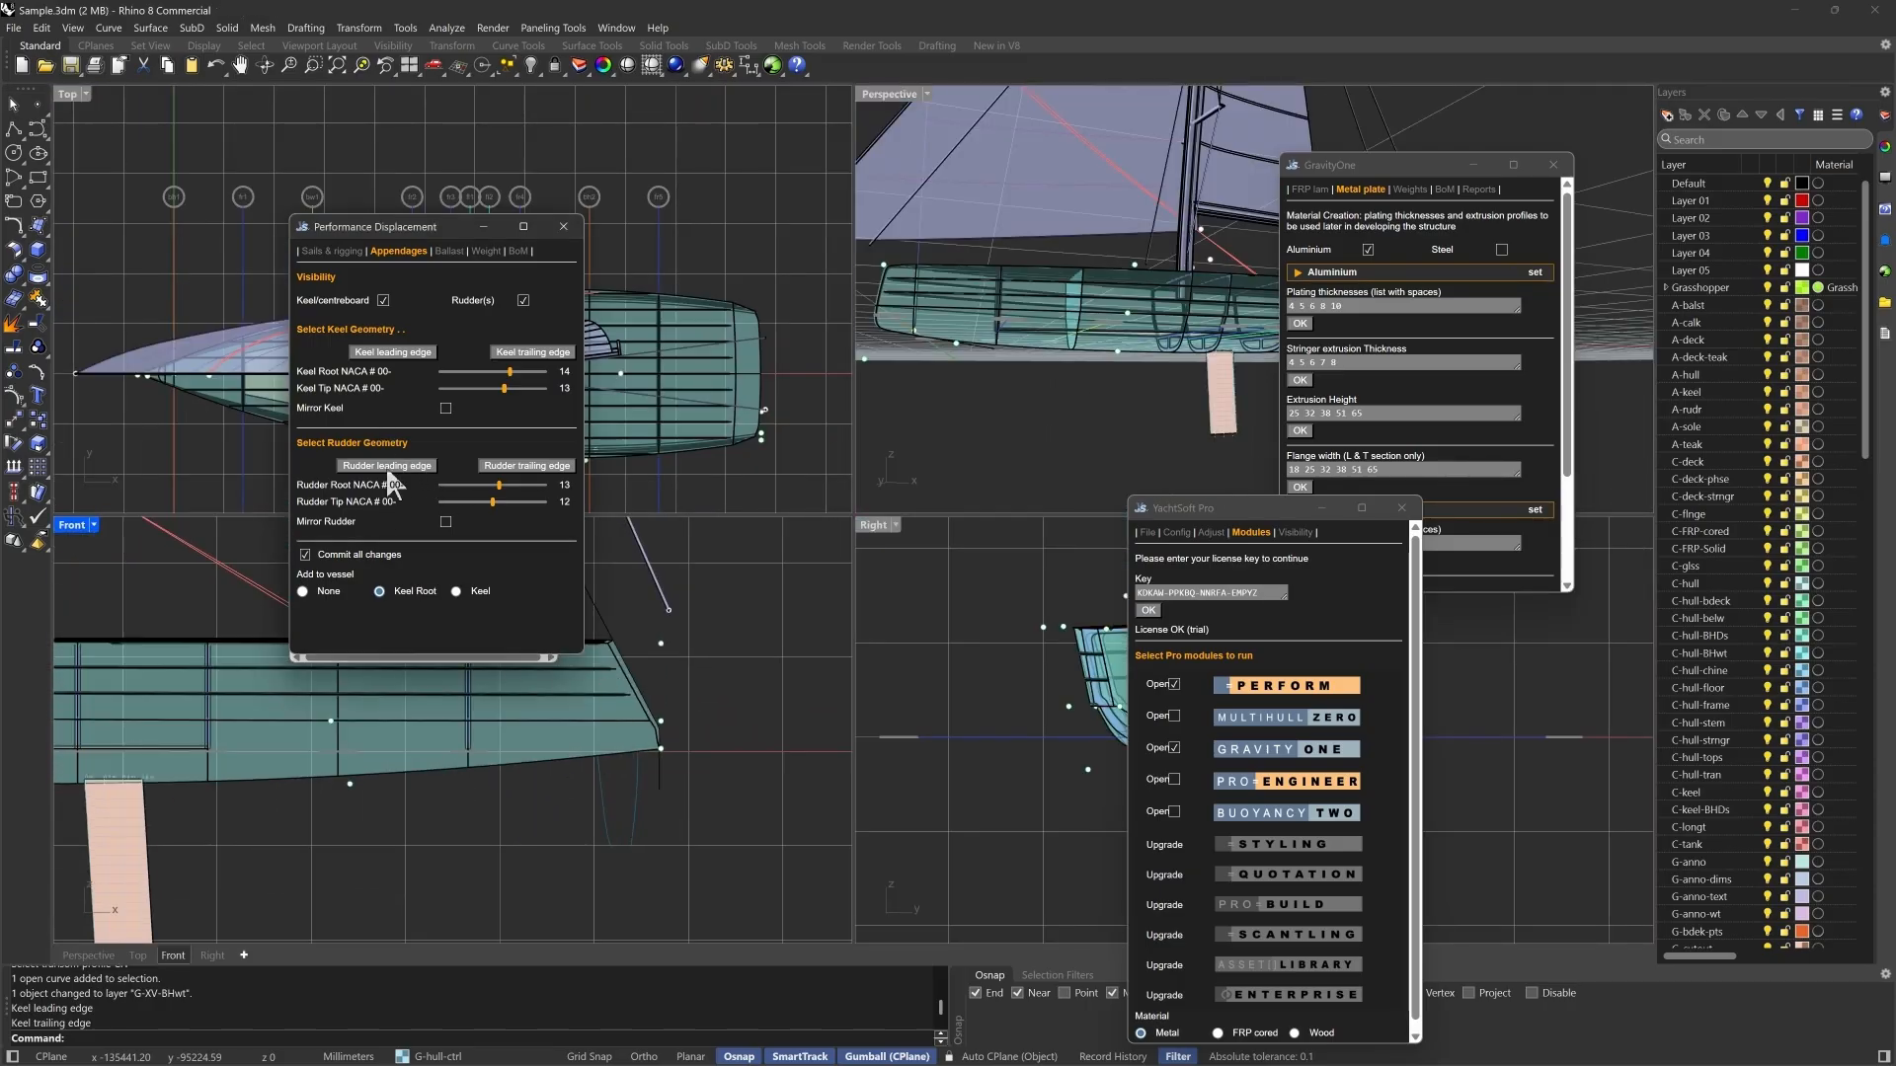
pyautogui.click(639, 790)
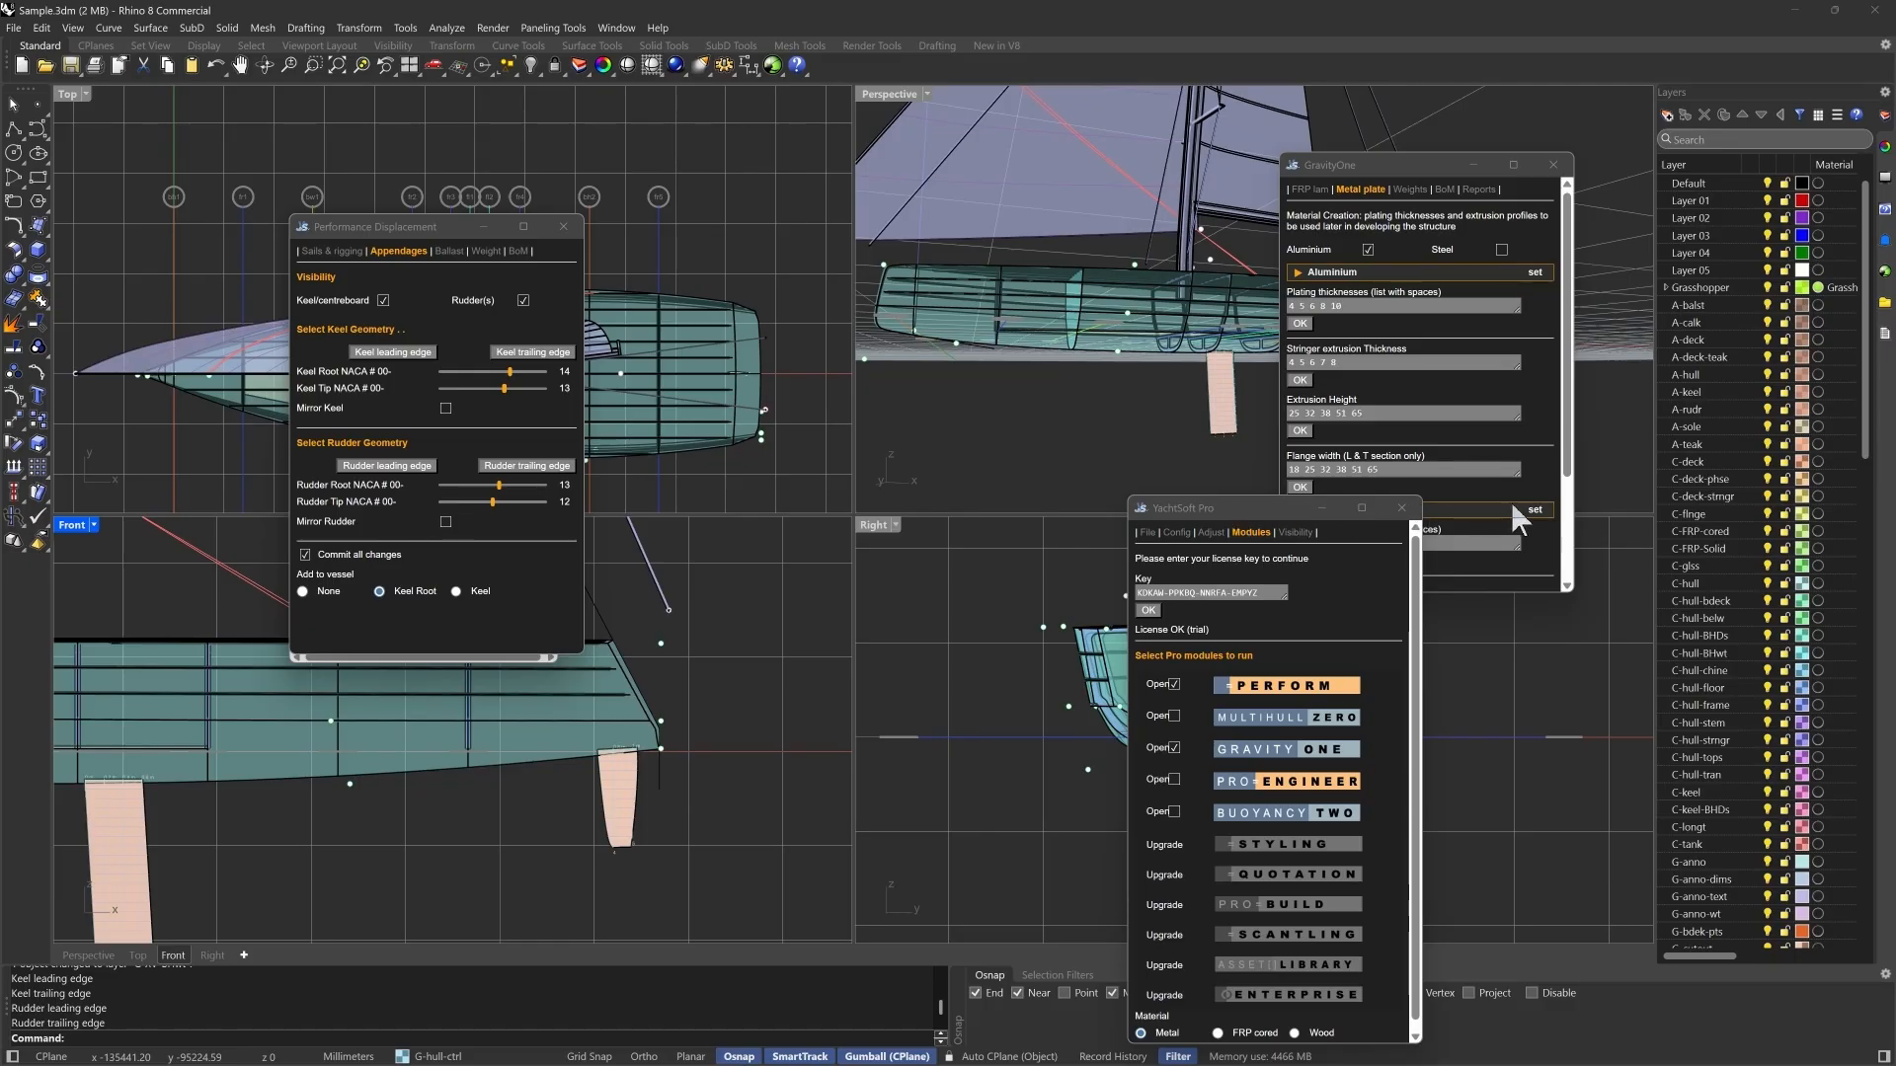
pyautogui.click(1461, 509)
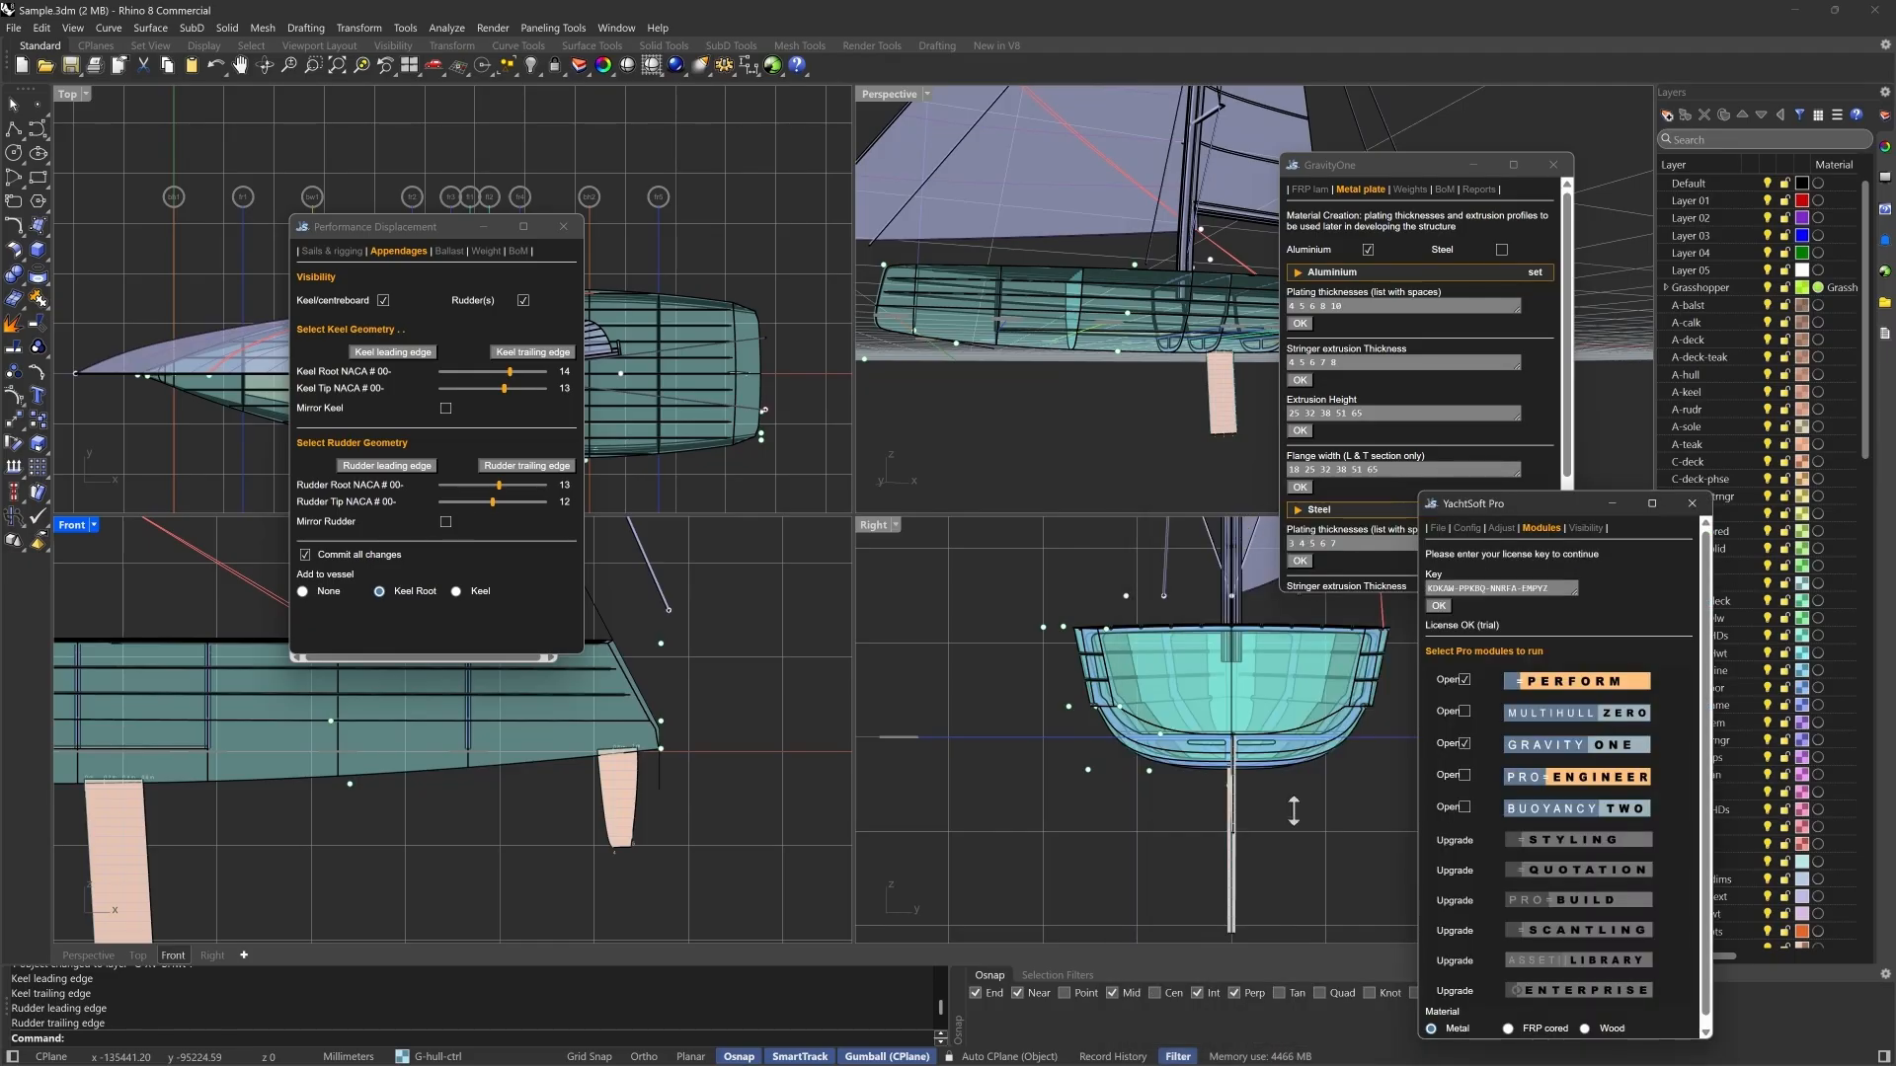
pyautogui.moveTo(654, 790); pyautogui.dragTo(631, 793)
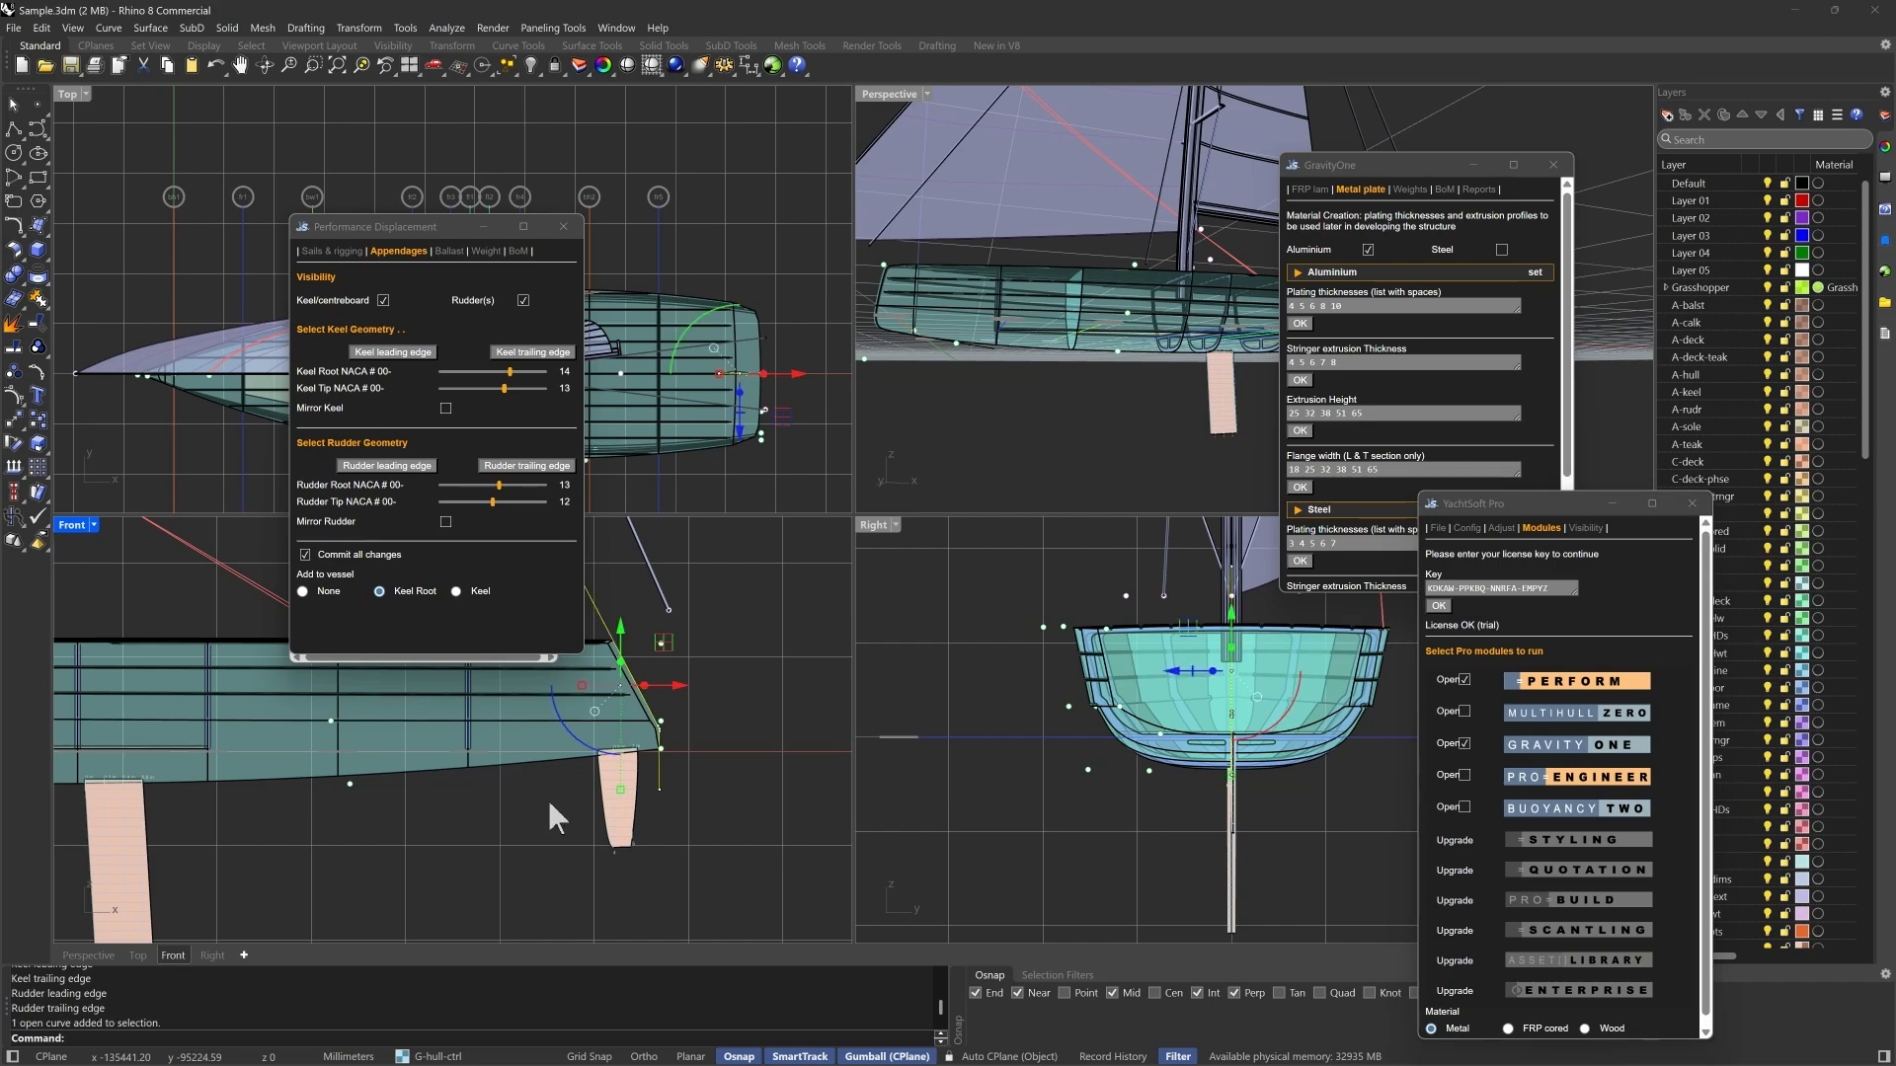
pyautogui.hotkey('ctrl', 'z')
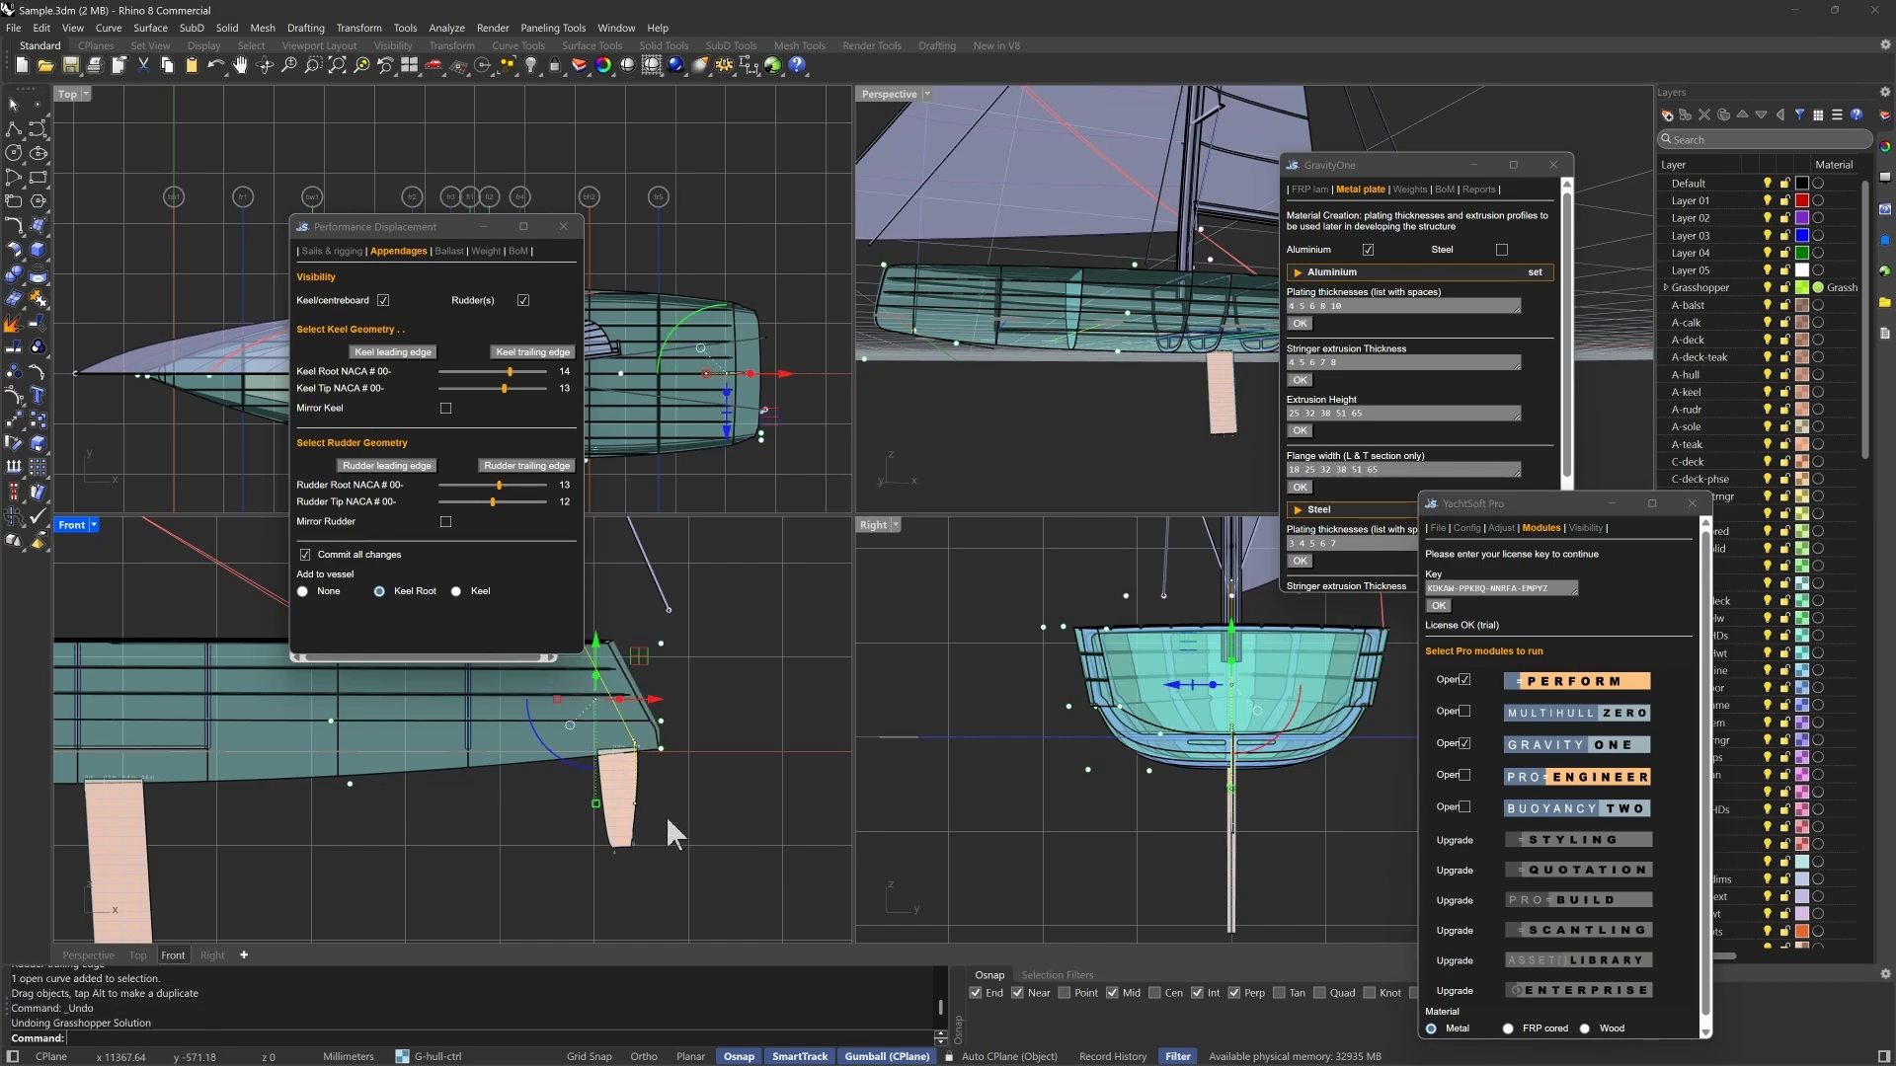
pyautogui.click(667, 819)
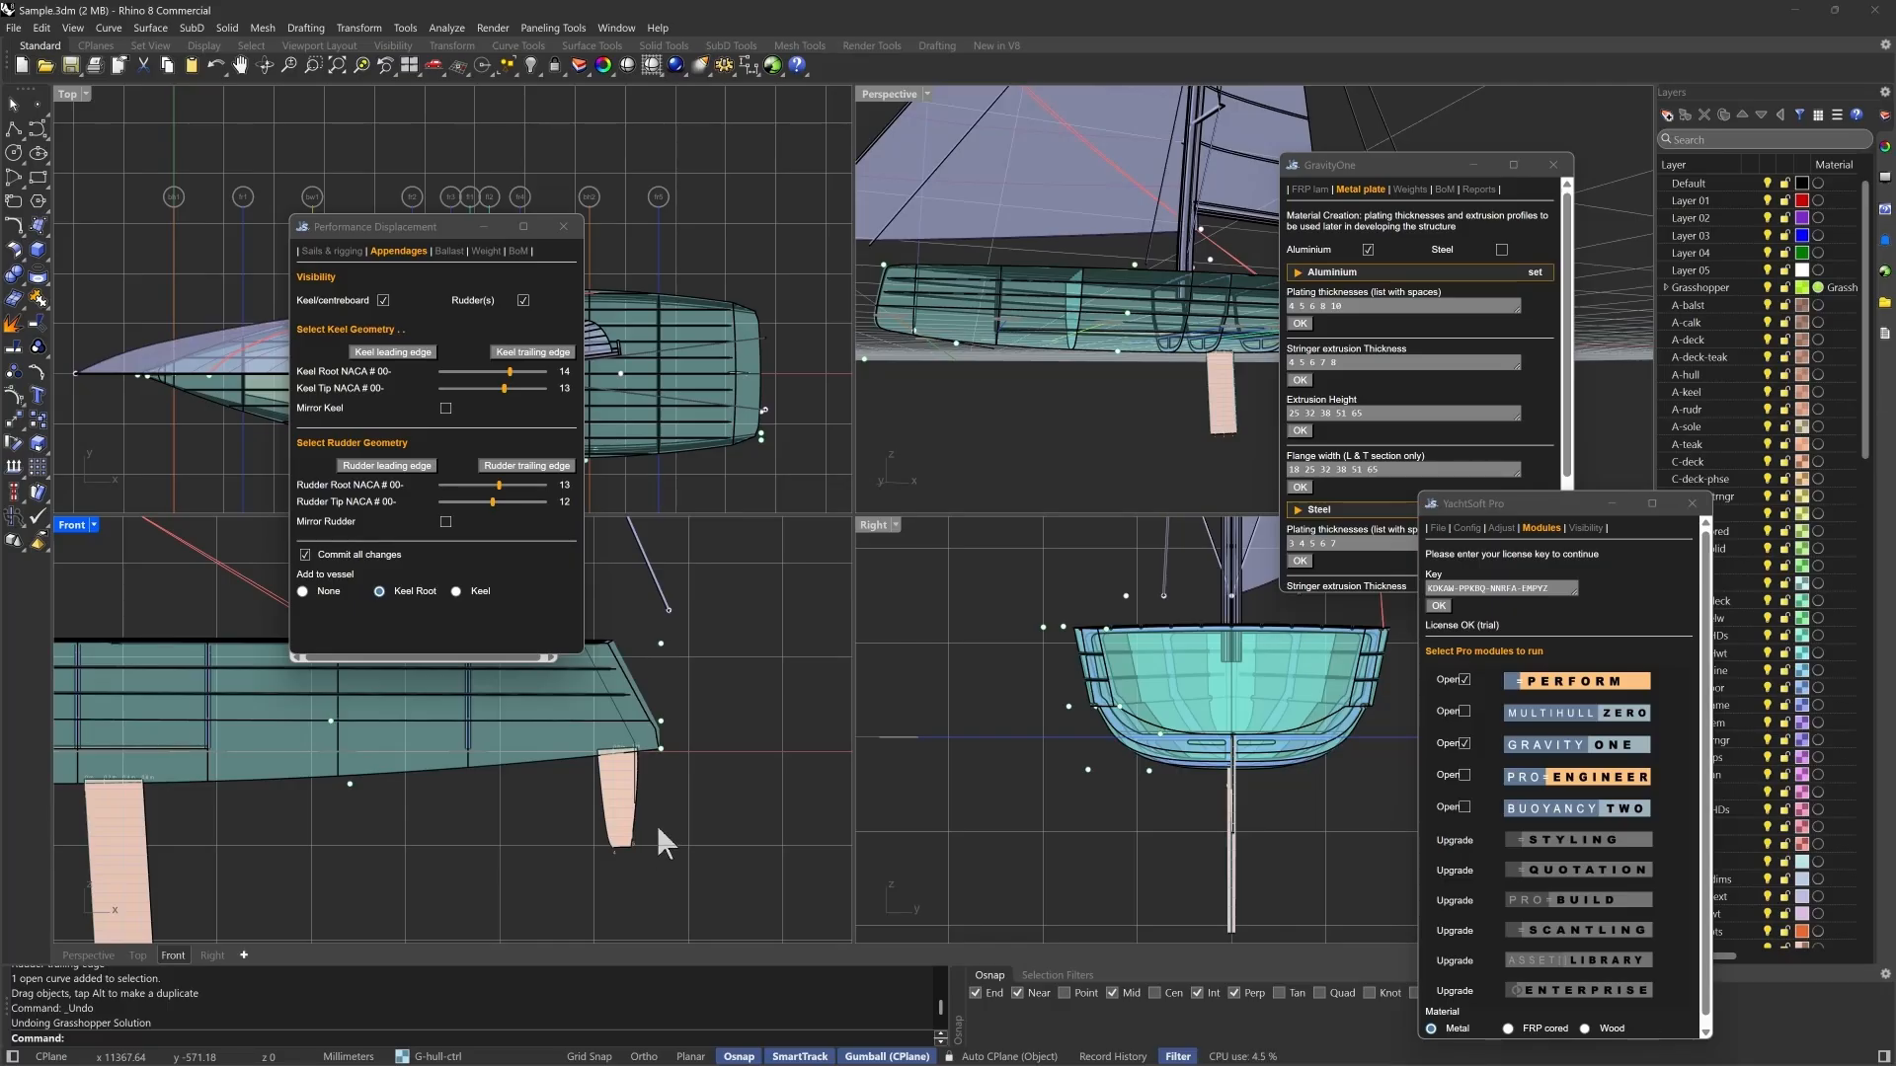
# - Make twin rudders by moving the rudder curves off the centreline and mirroring the rudder, and open the degrees-to-vertical value for editing
pyautogui.moveTo(656, 826); pyautogui.dragTo(568, 828)
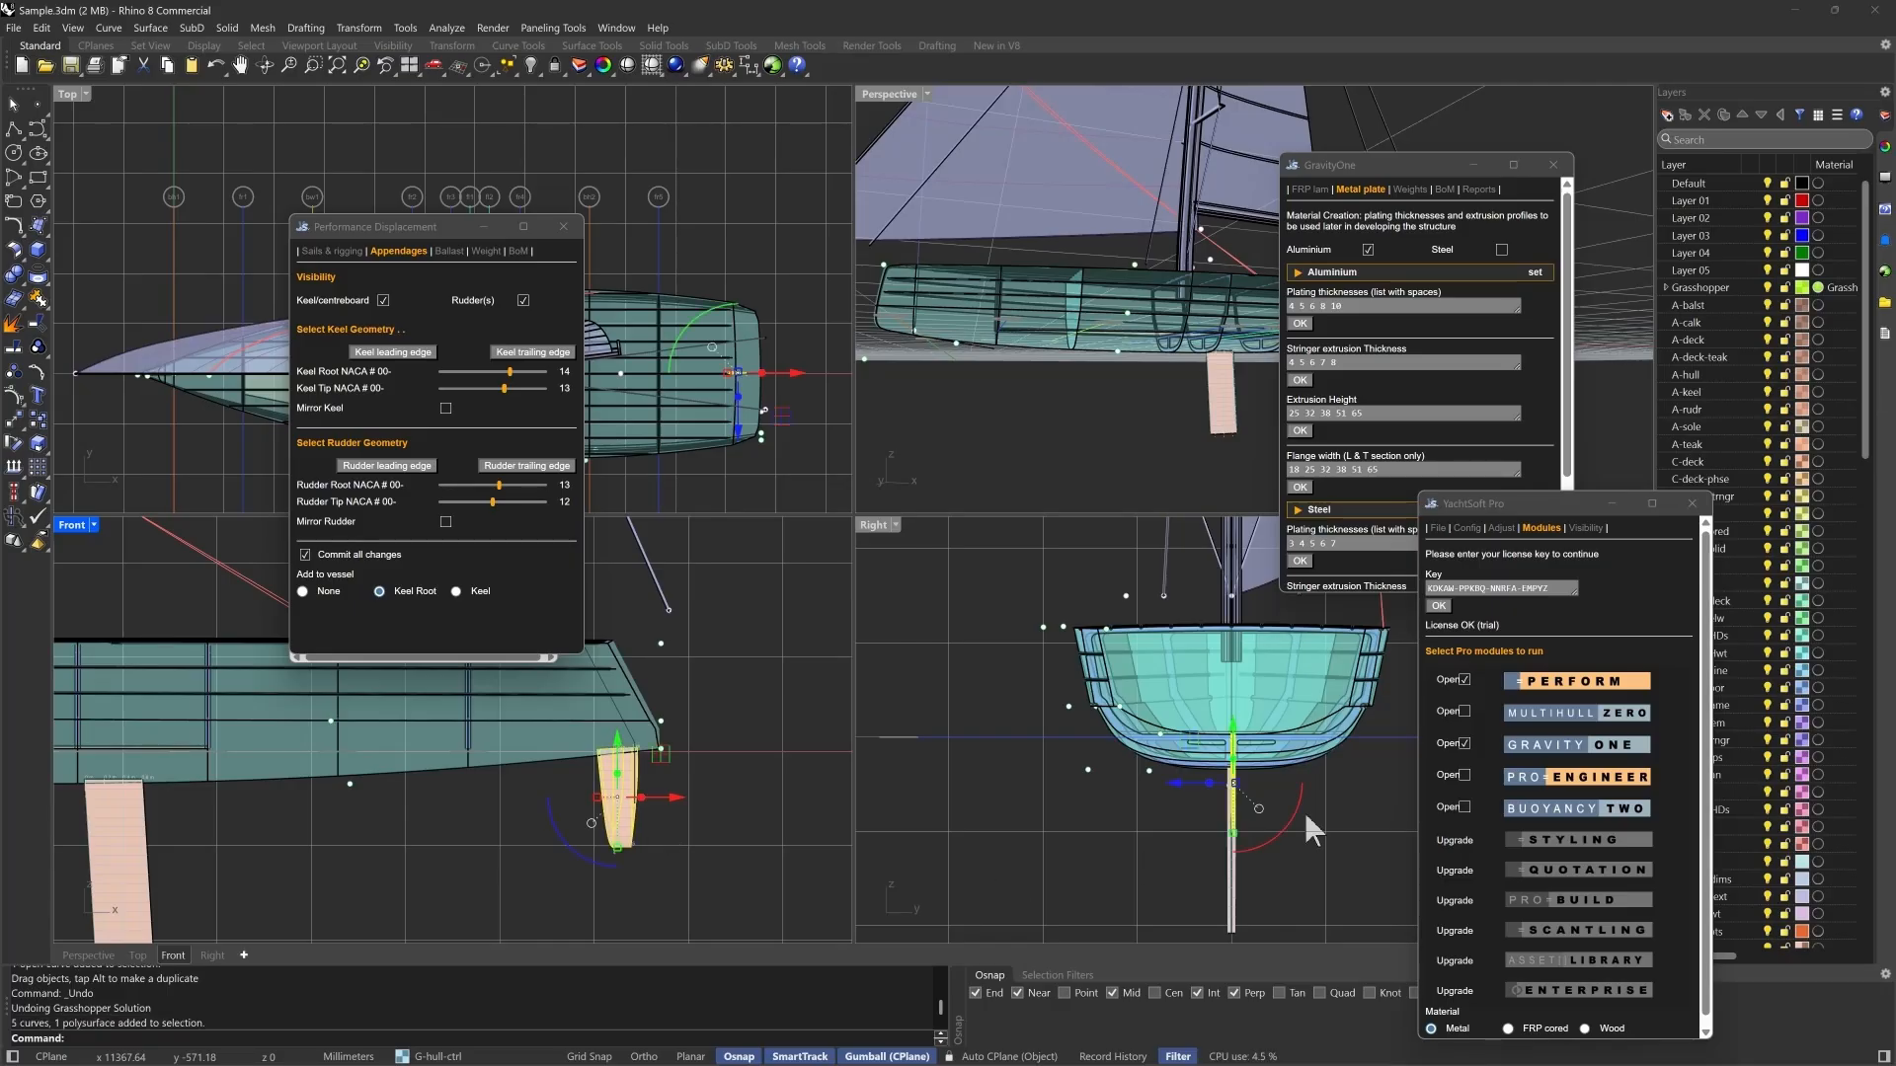
pyautogui.moveTo(1175, 778); pyautogui.dragTo(1092, 785)
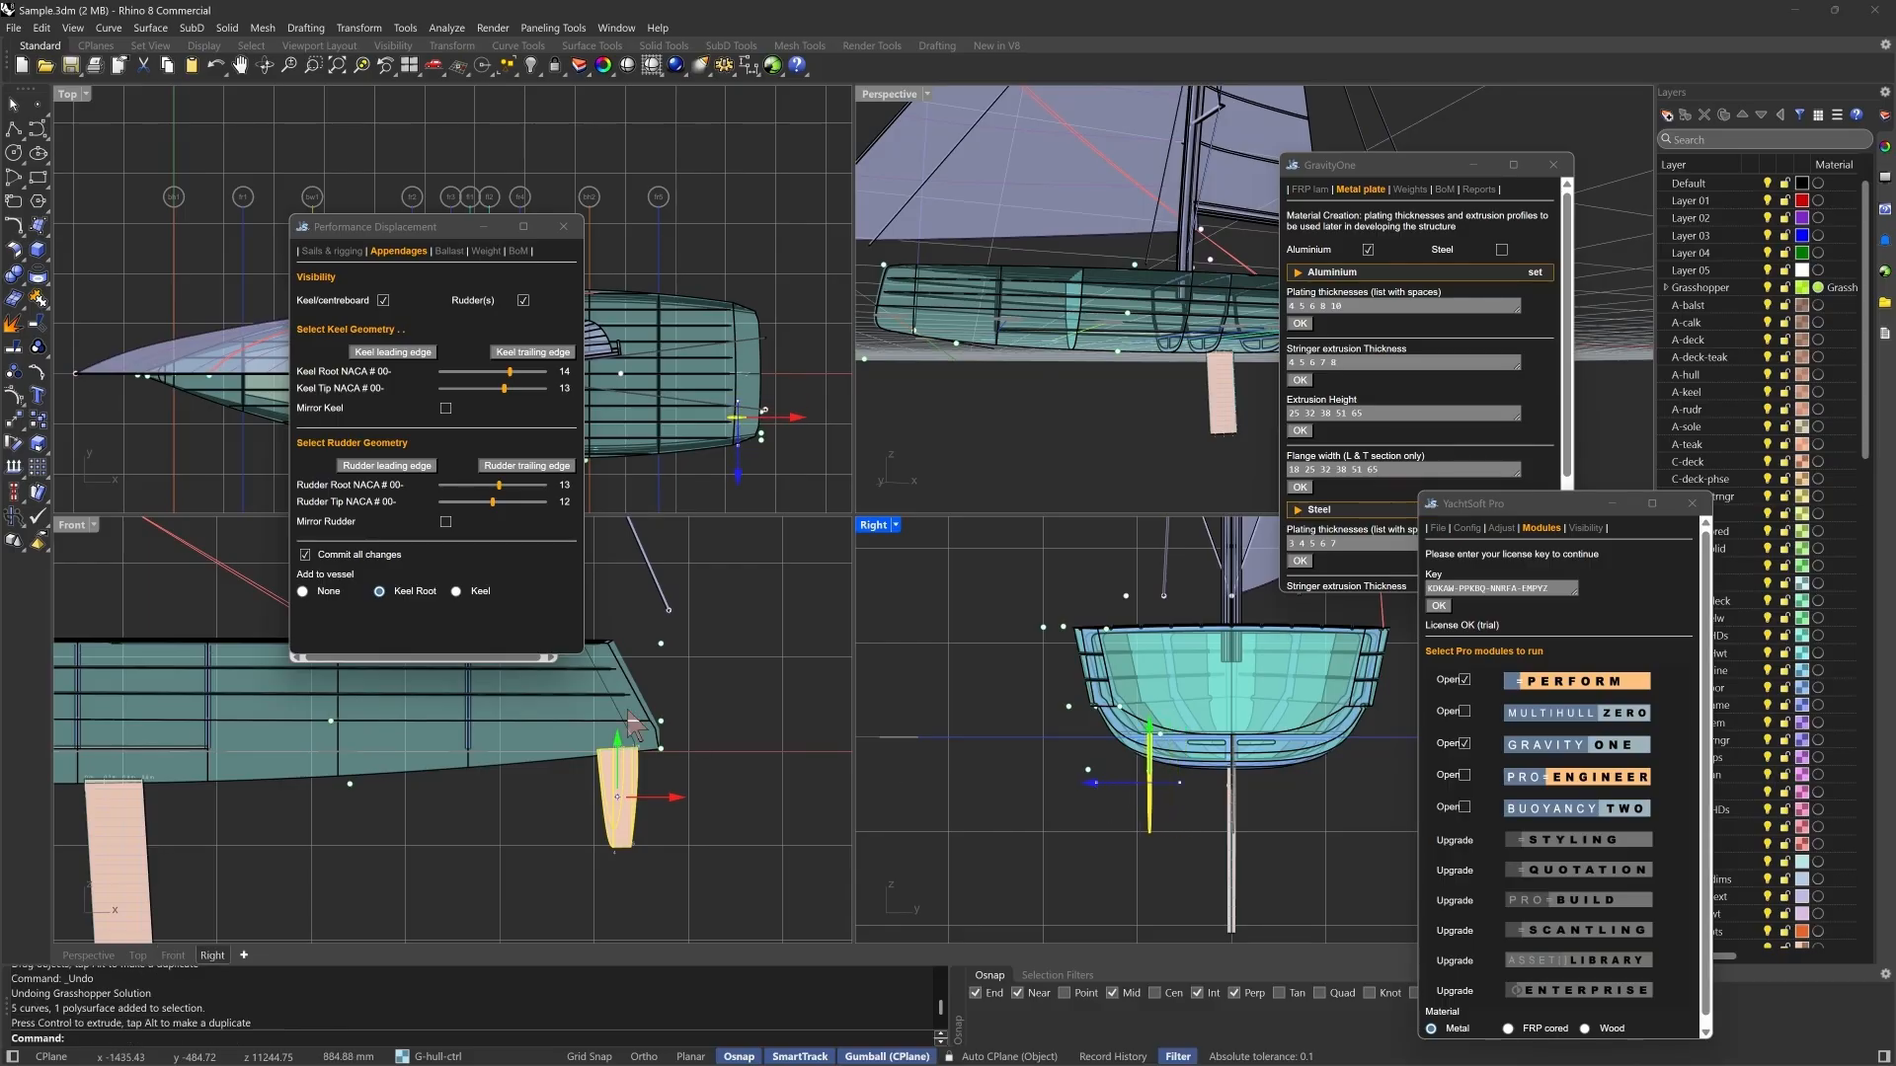
pyautogui.click(446, 521)
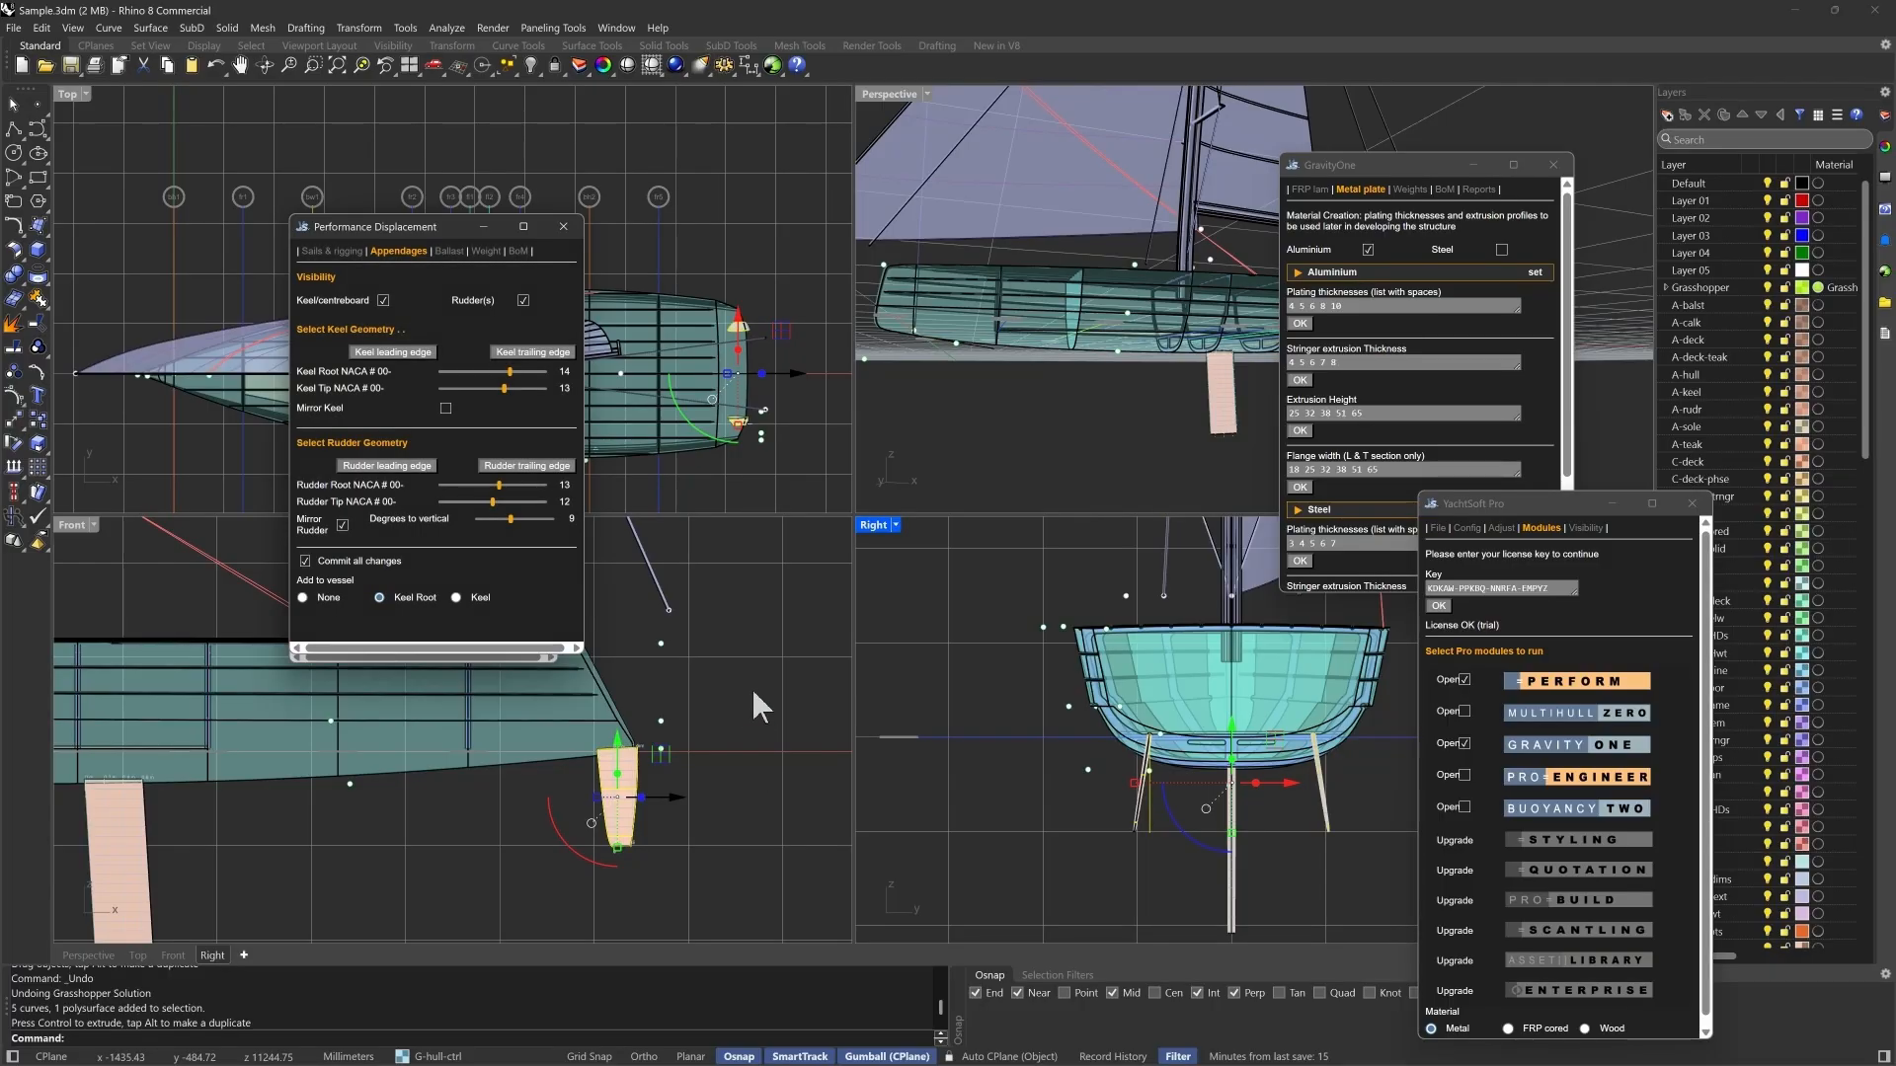
pyautogui.click(414, 511)
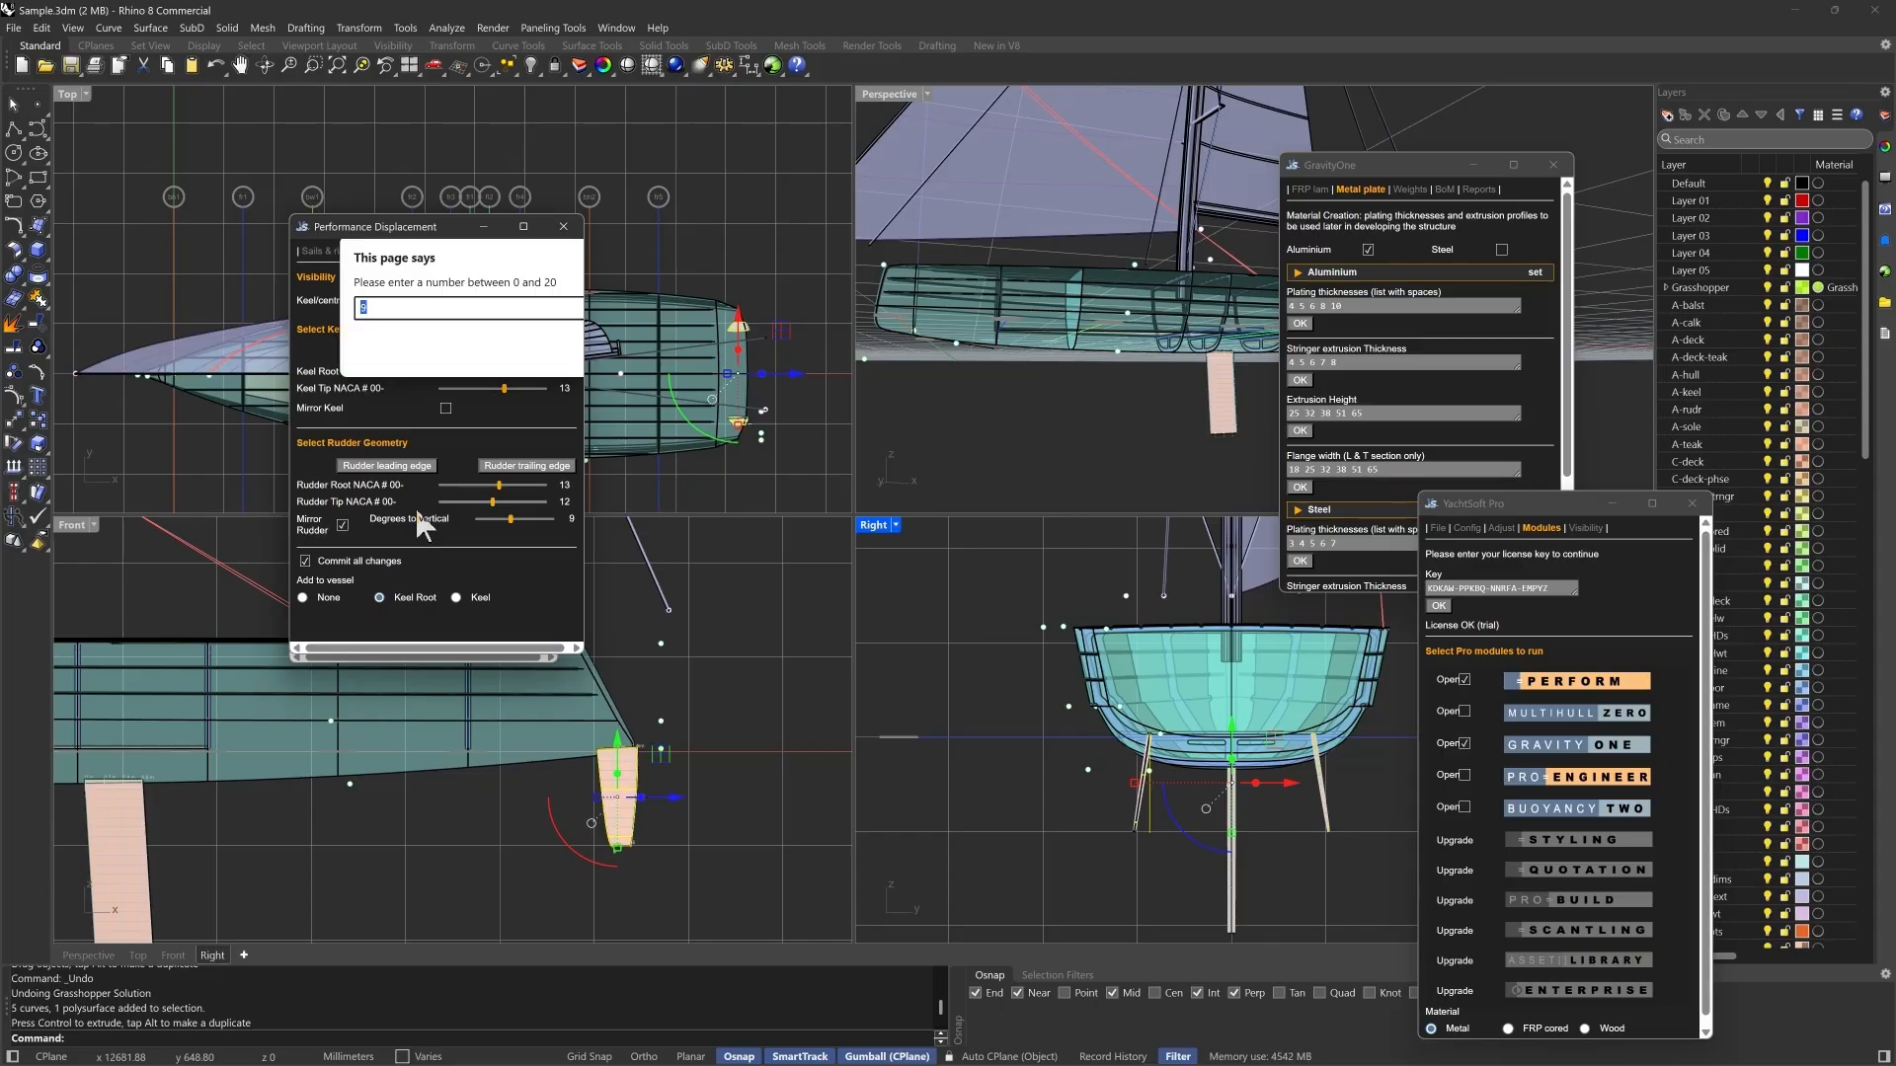
pyautogui.click(780, 645)
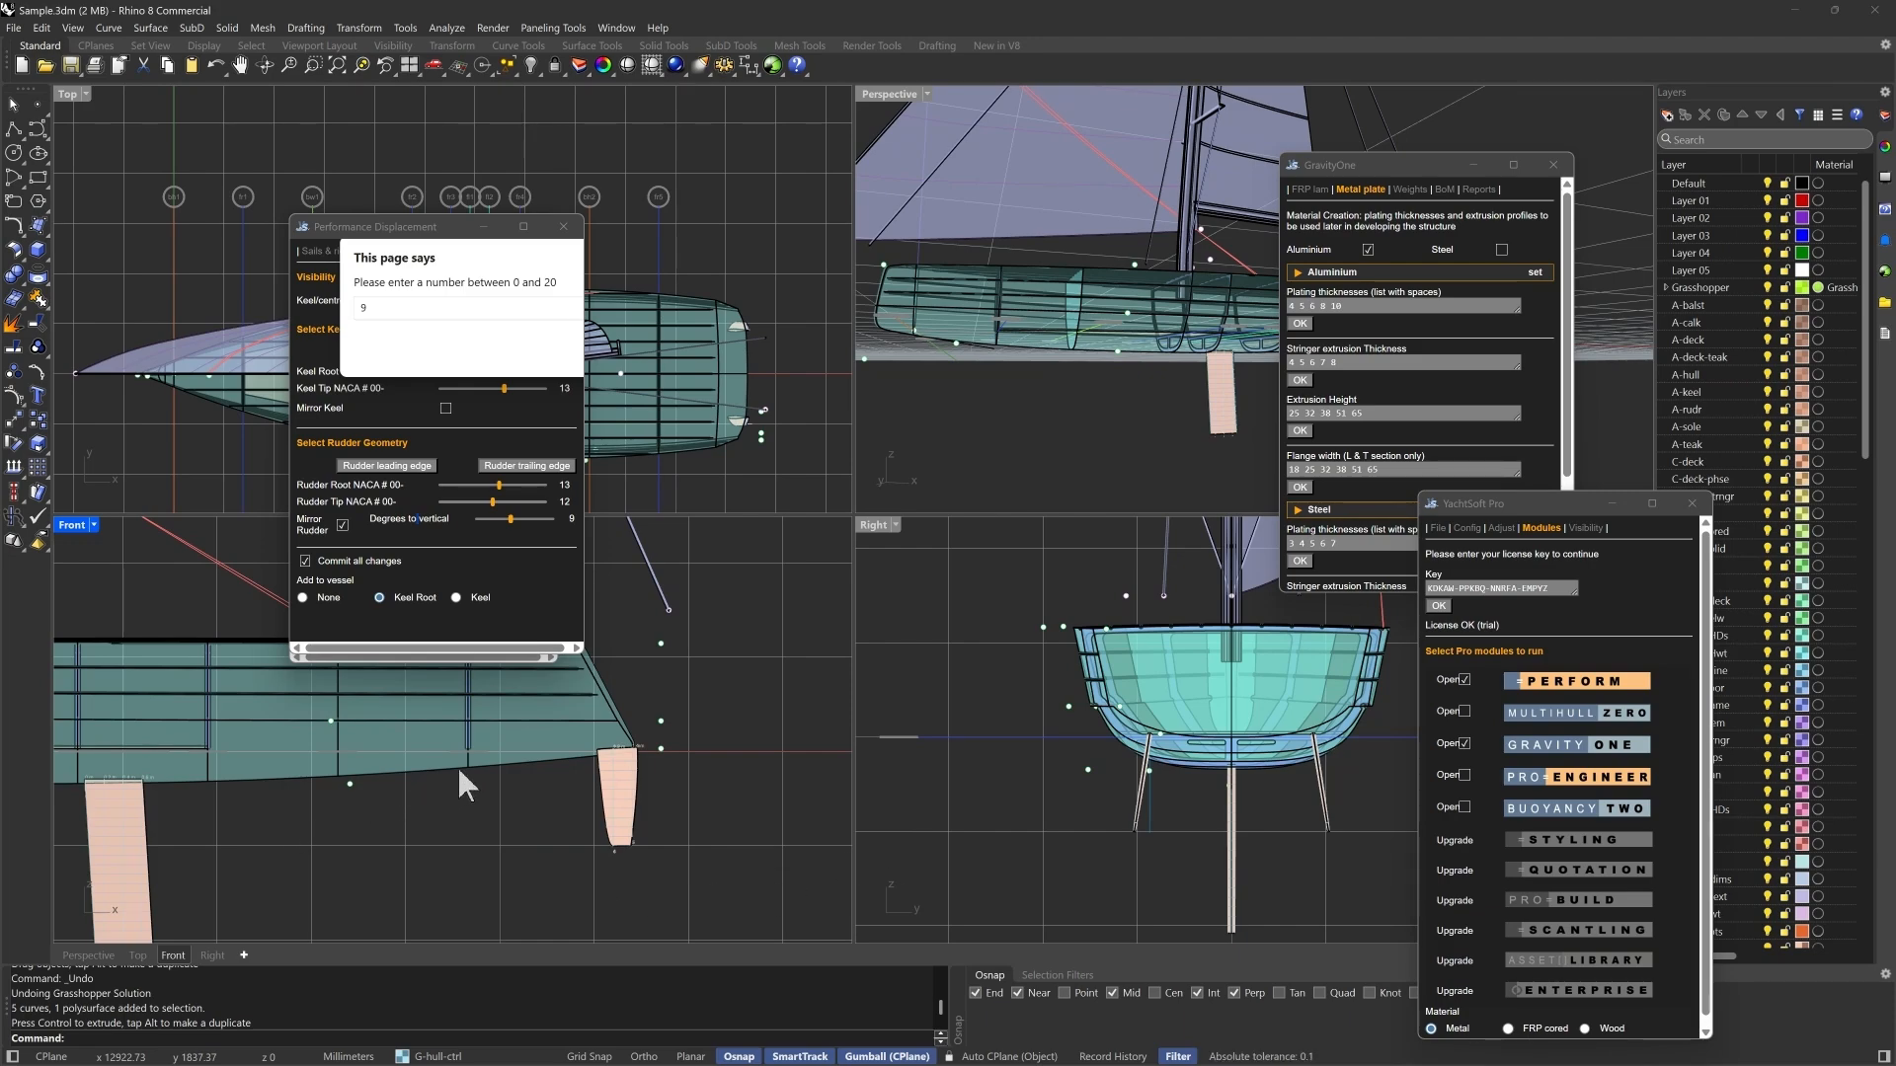
# - Draw a shallow four-point curve about 1600 mm long along the keel tip in the front view, and dismiss the open degrees-to-vertical prompt
pyautogui.scroll(-4, 459, 766)
pyautogui.scroll(4, 228, 898)
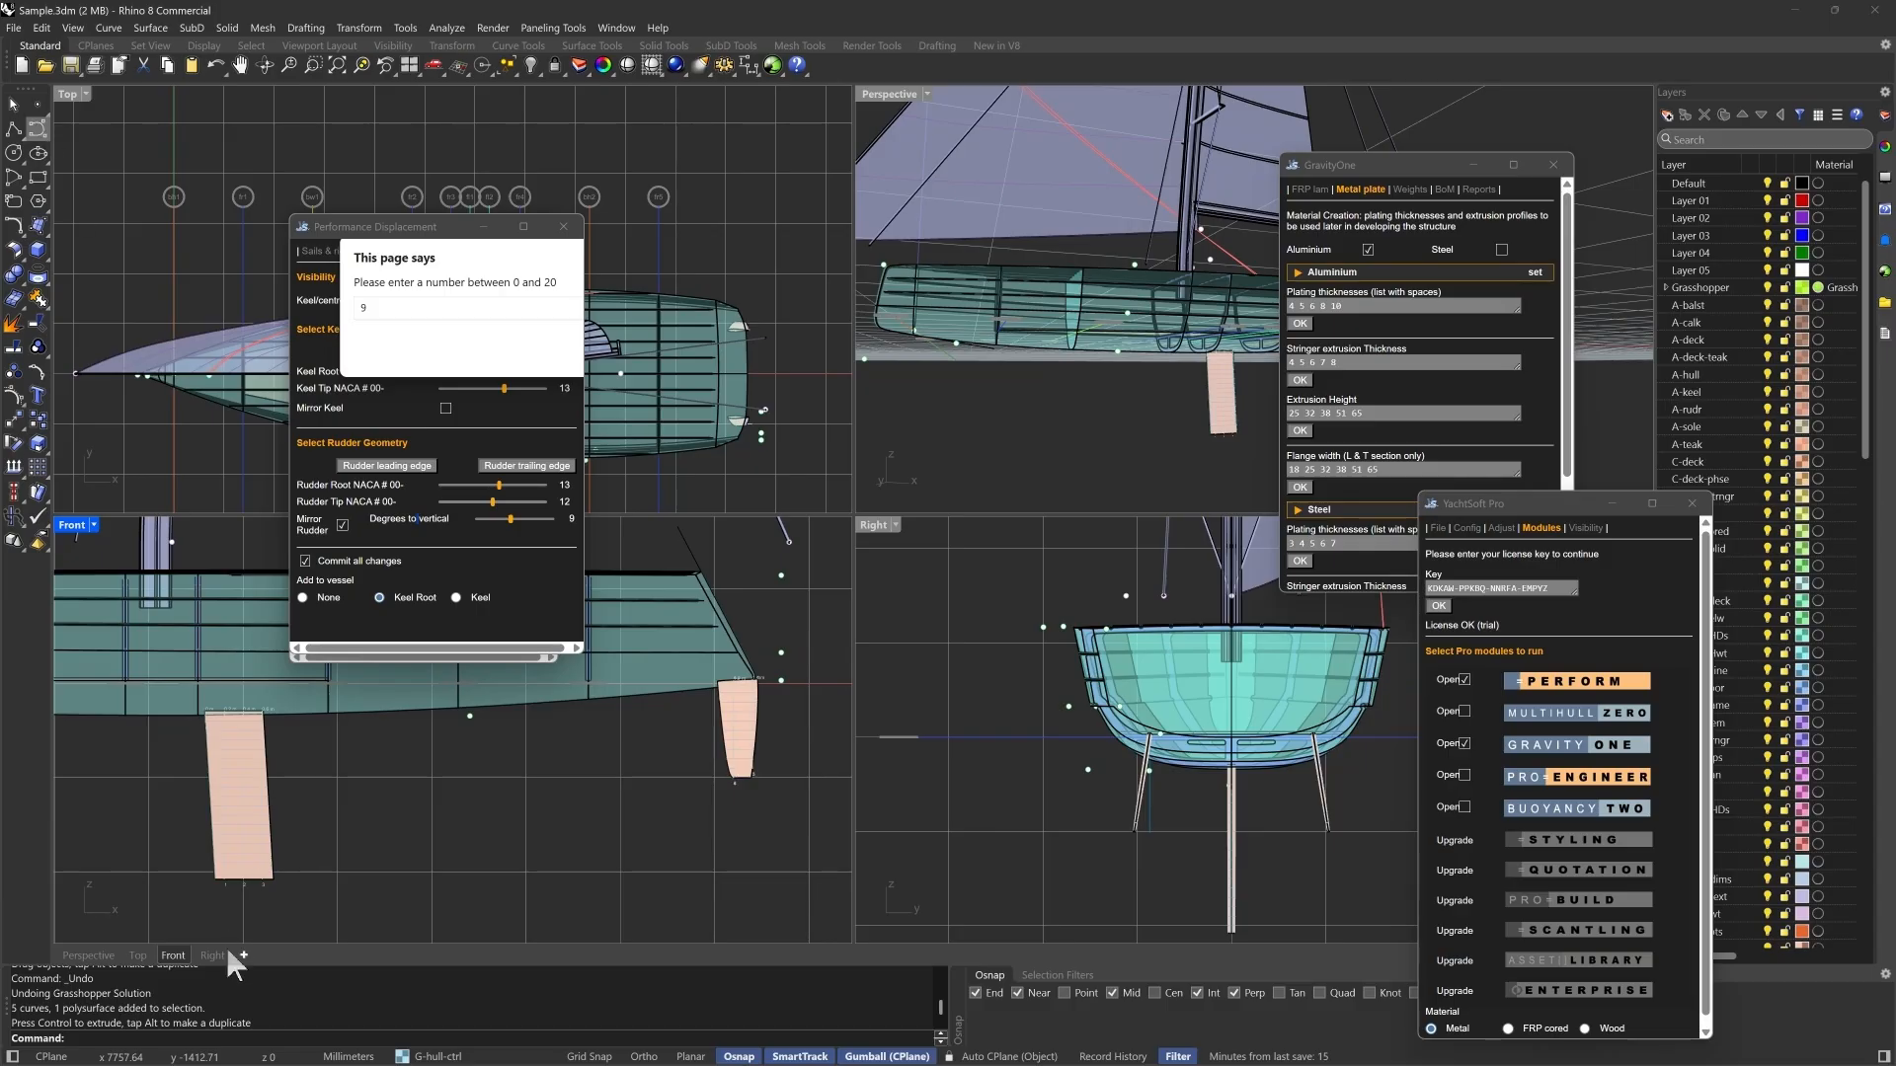
pyautogui.rightClick(238, 913)
pyautogui.scroll(4, 238, 911)
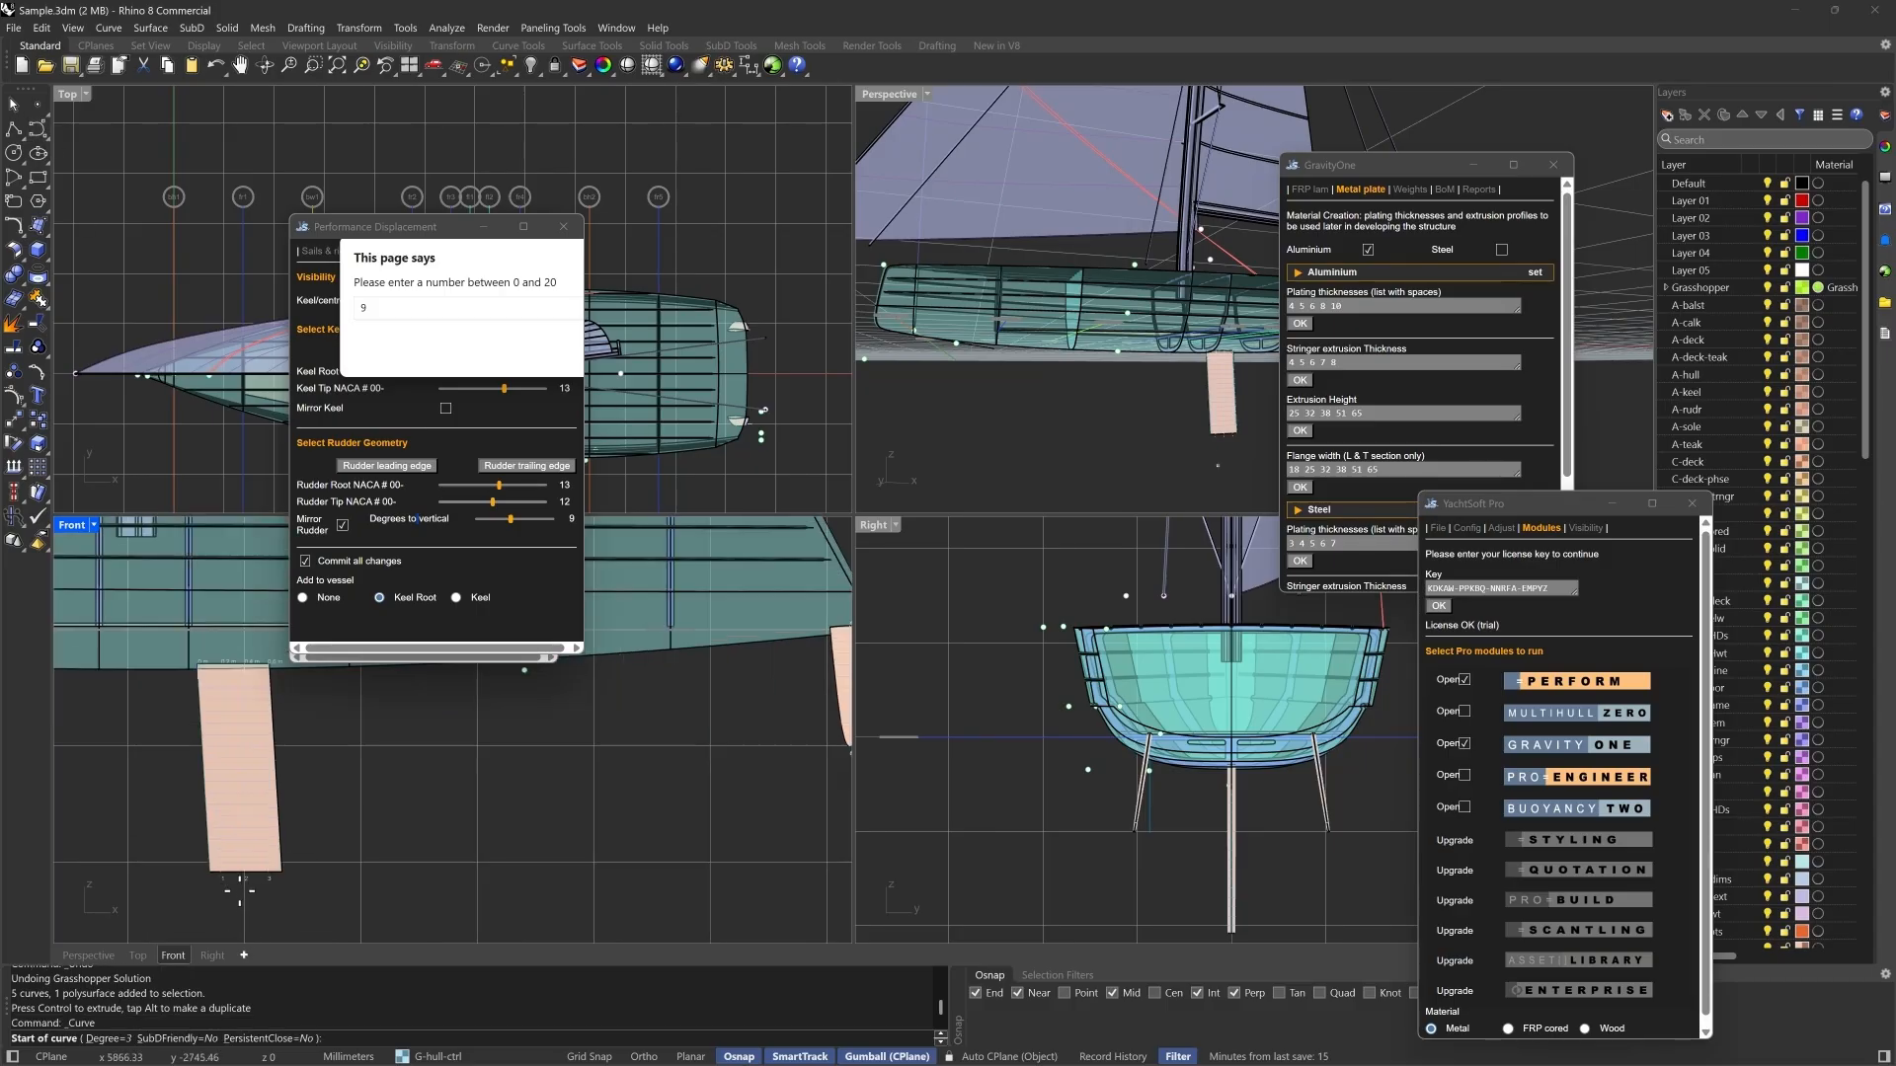
pyautogui.scroll(2, 235, 899)
pyautogui.scroll(2, 235, 898)
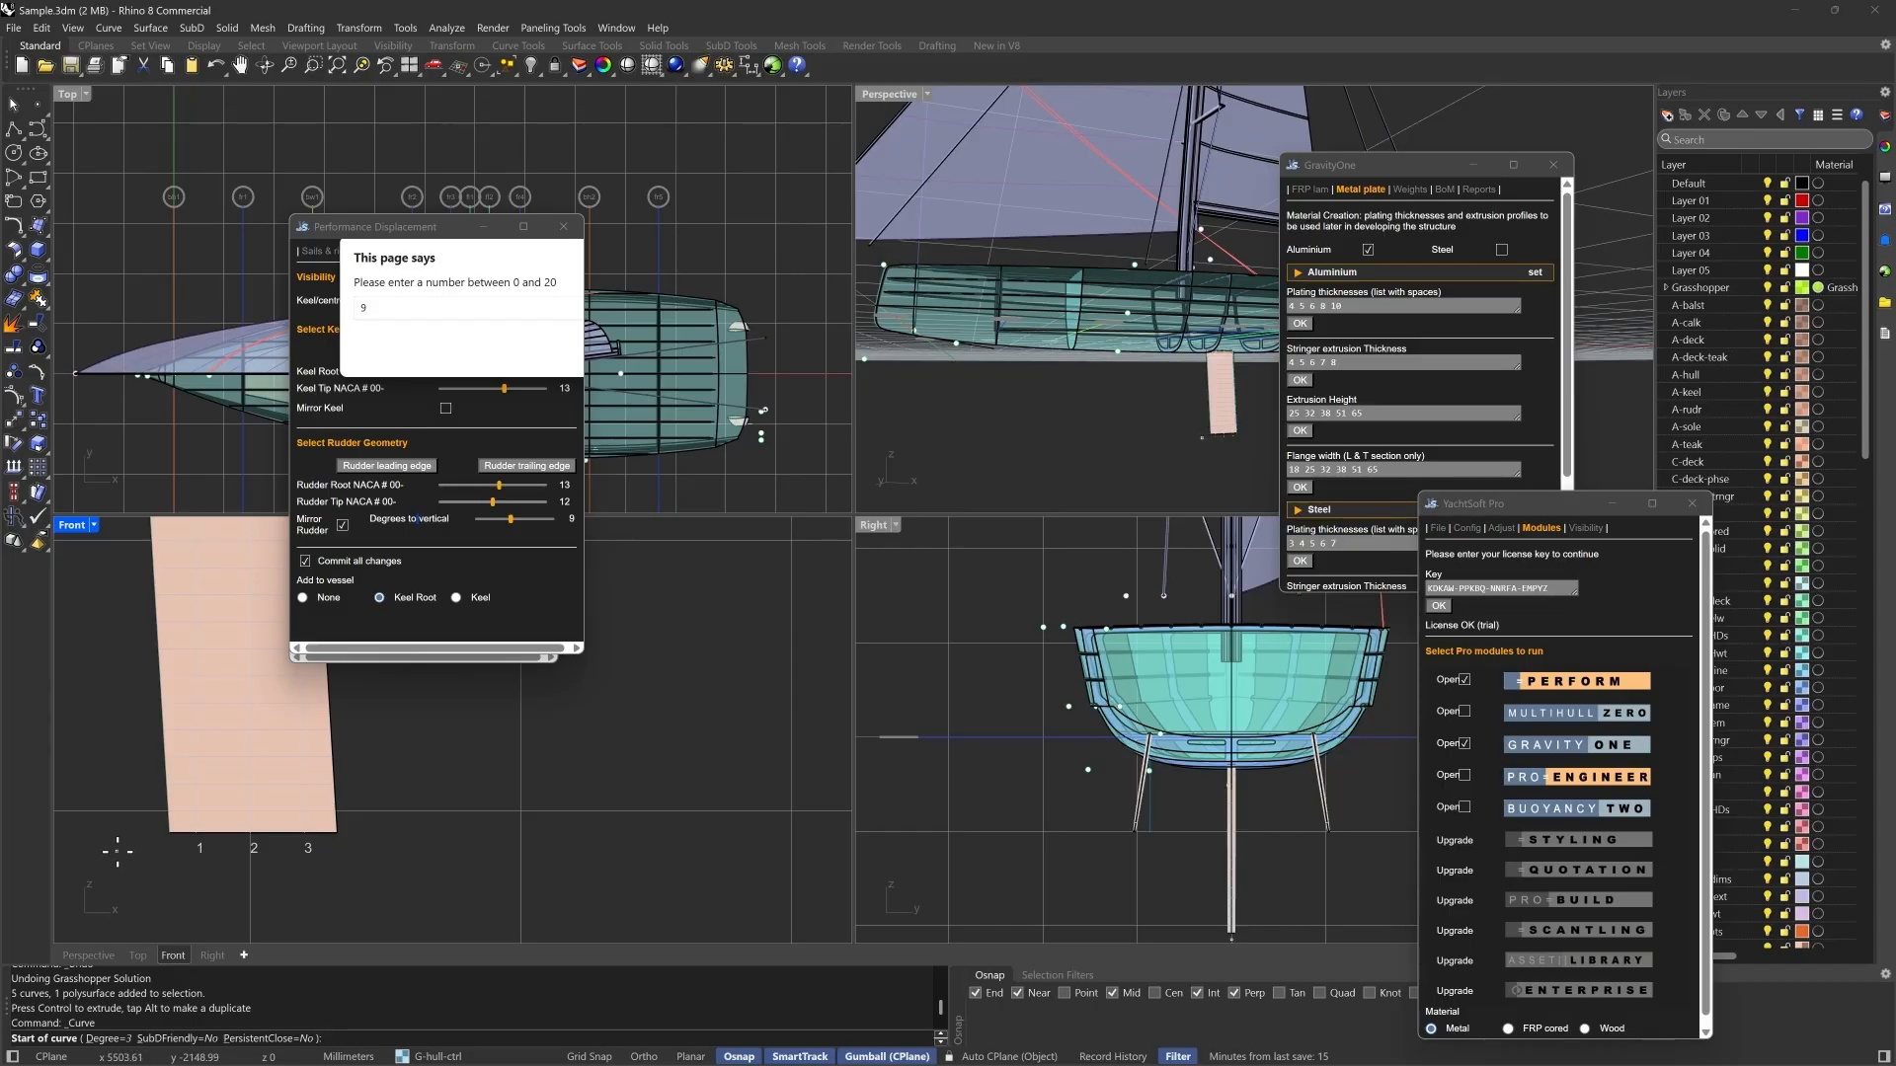
pyautogui.click(146, 841)
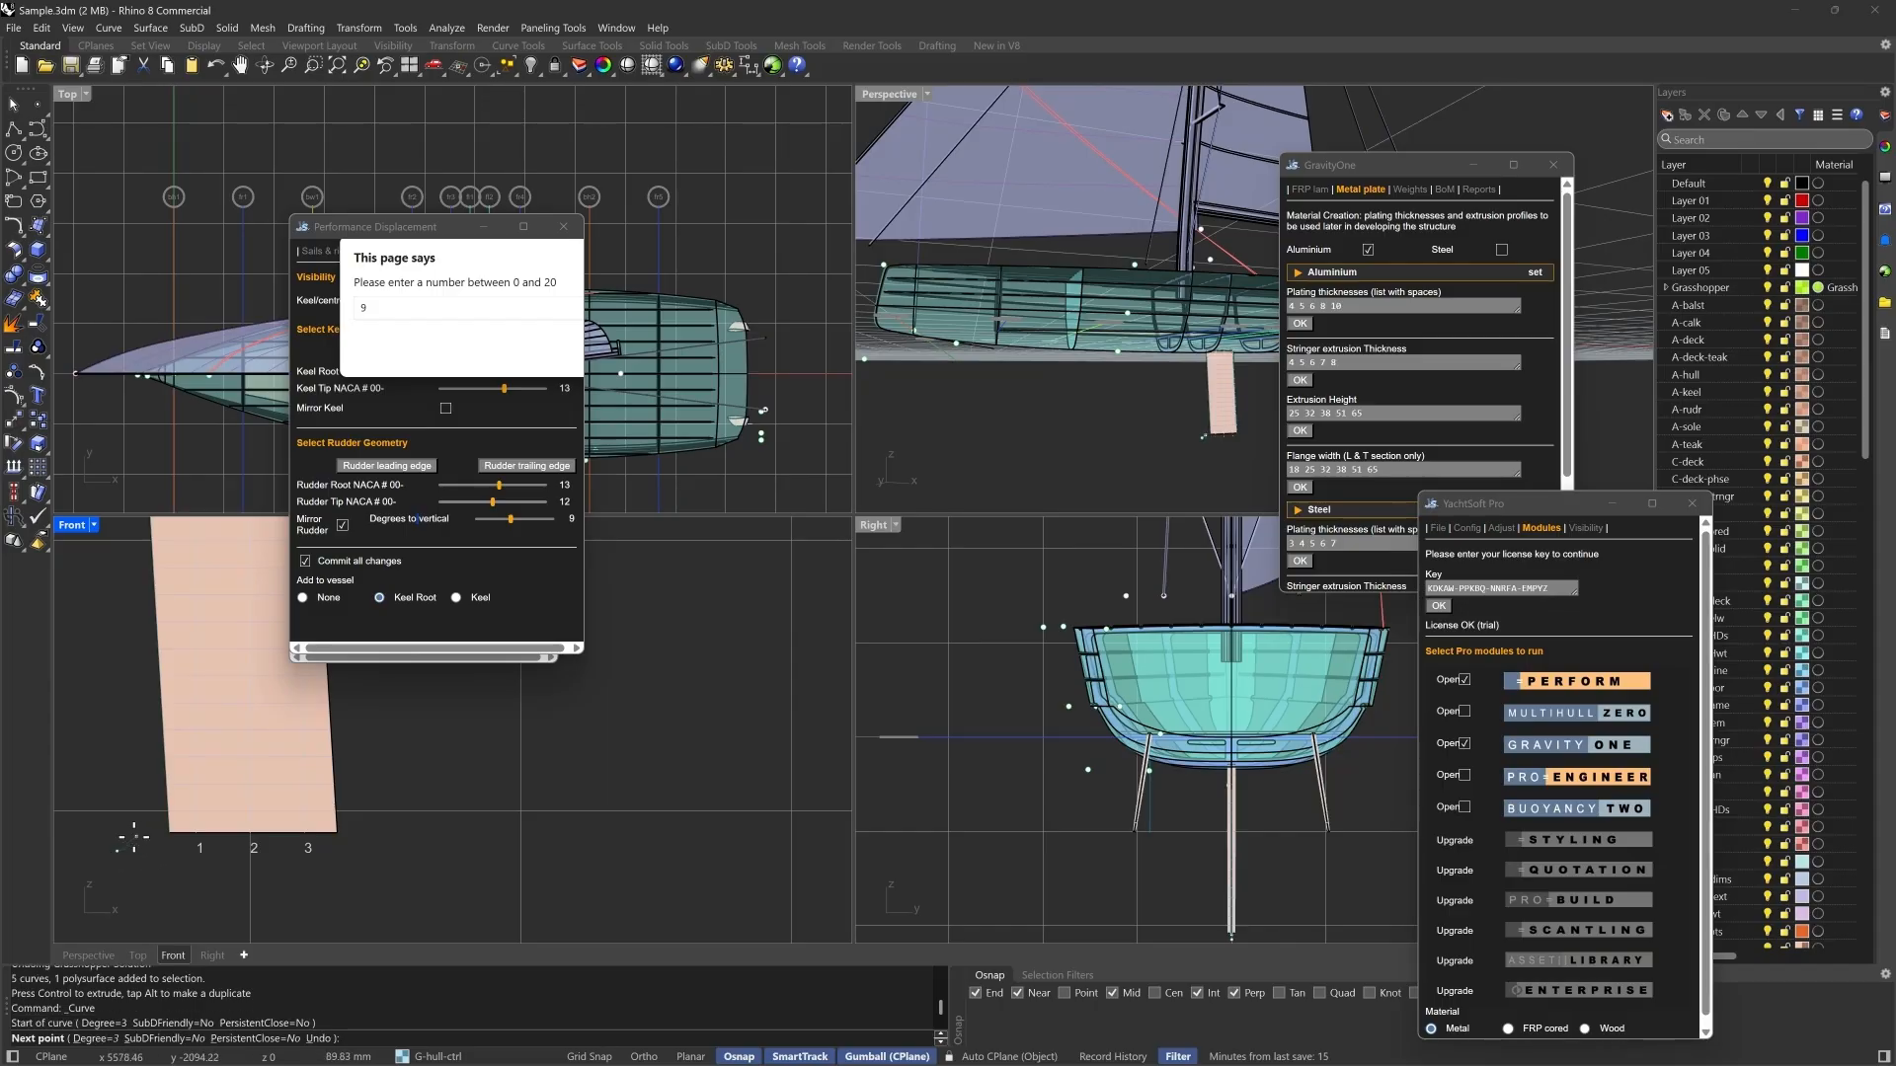
pyautogui.click(194, 832)
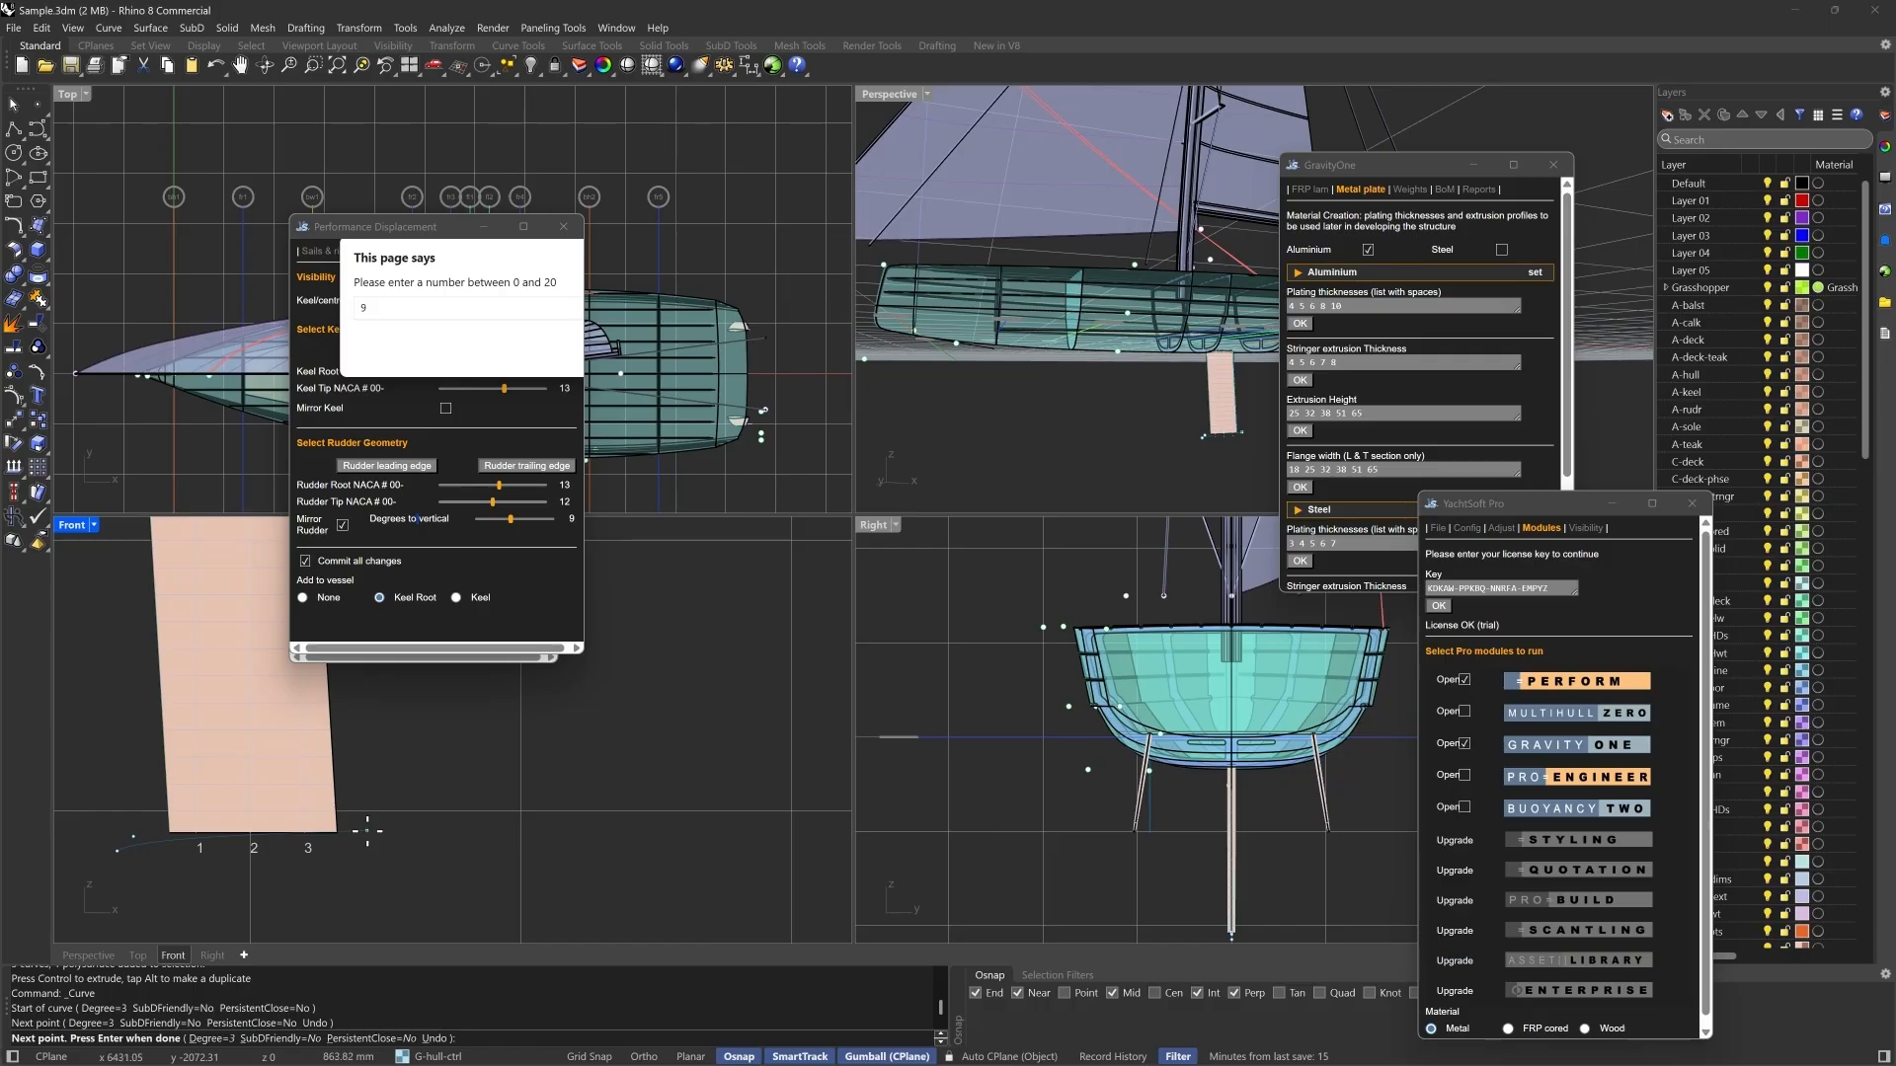
pyautogui.click(368, 831)
pyautogui.click(548, 852)
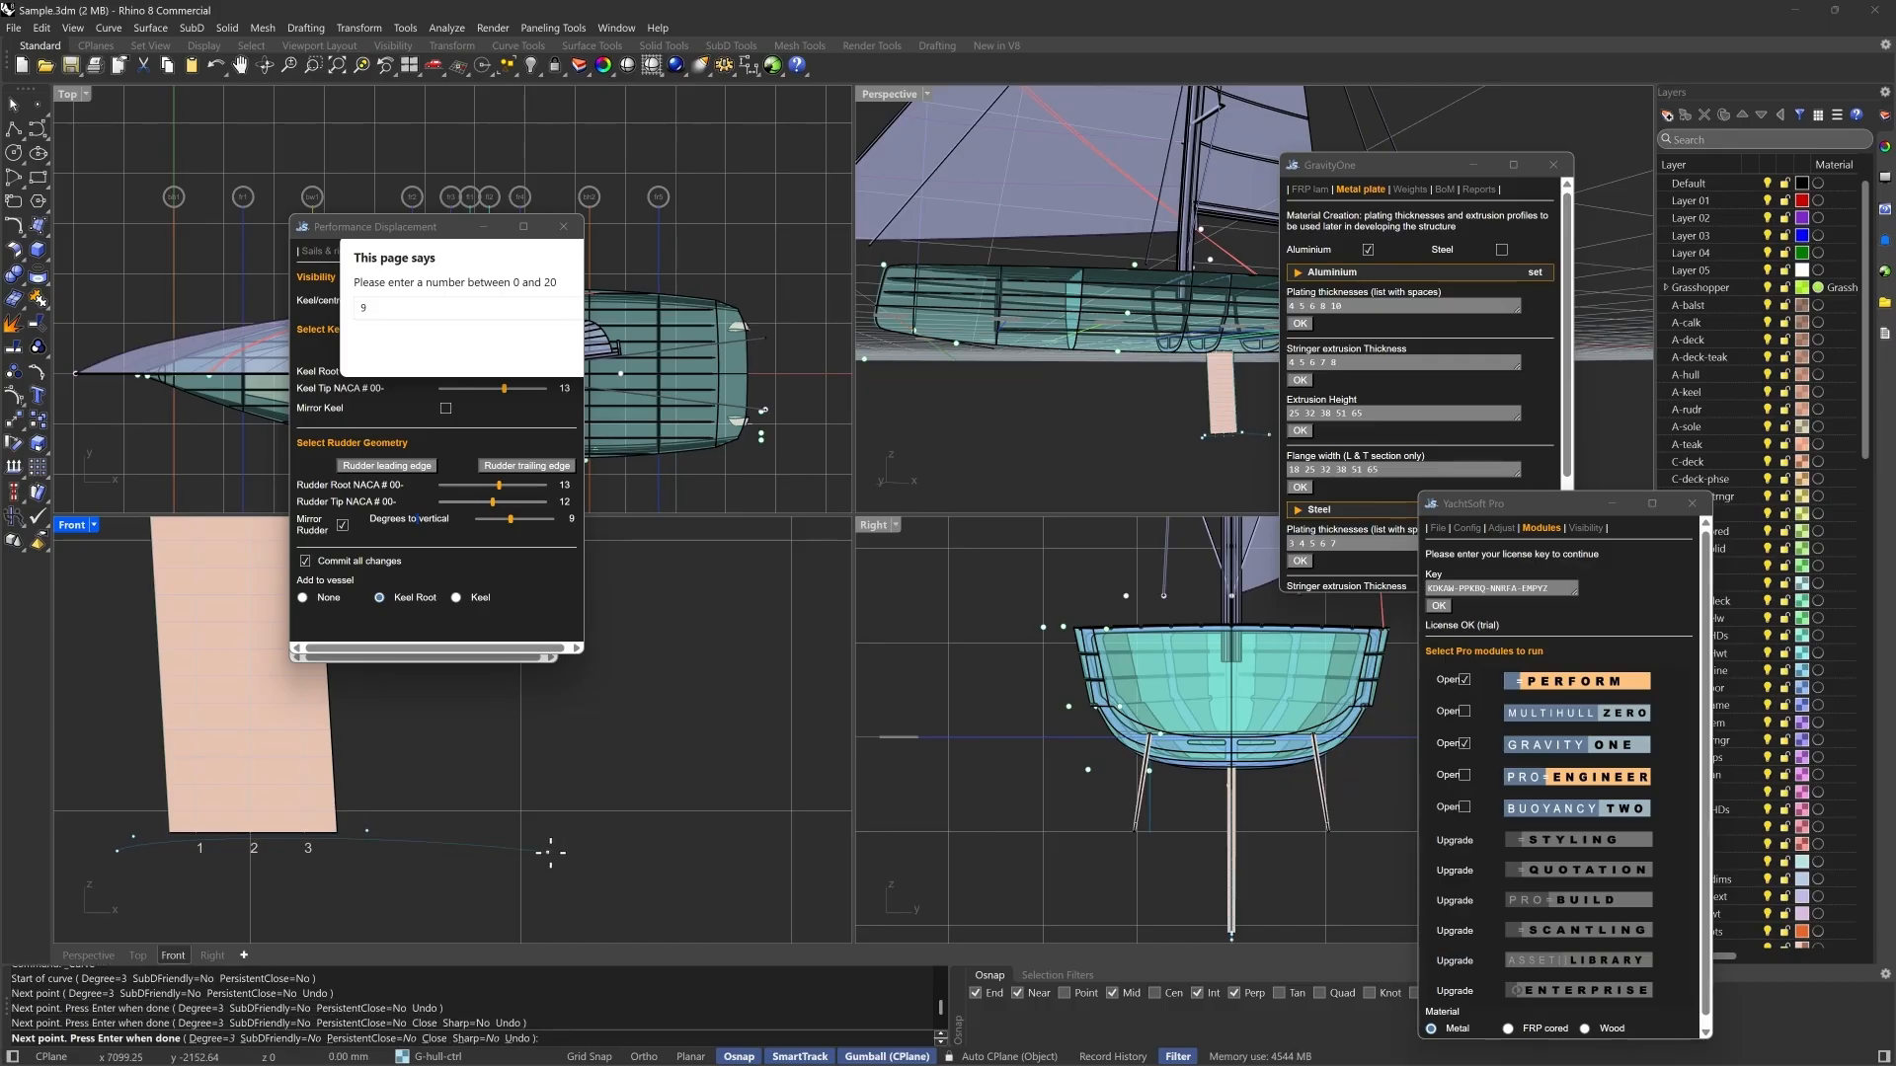
pyautogui.press('Return')
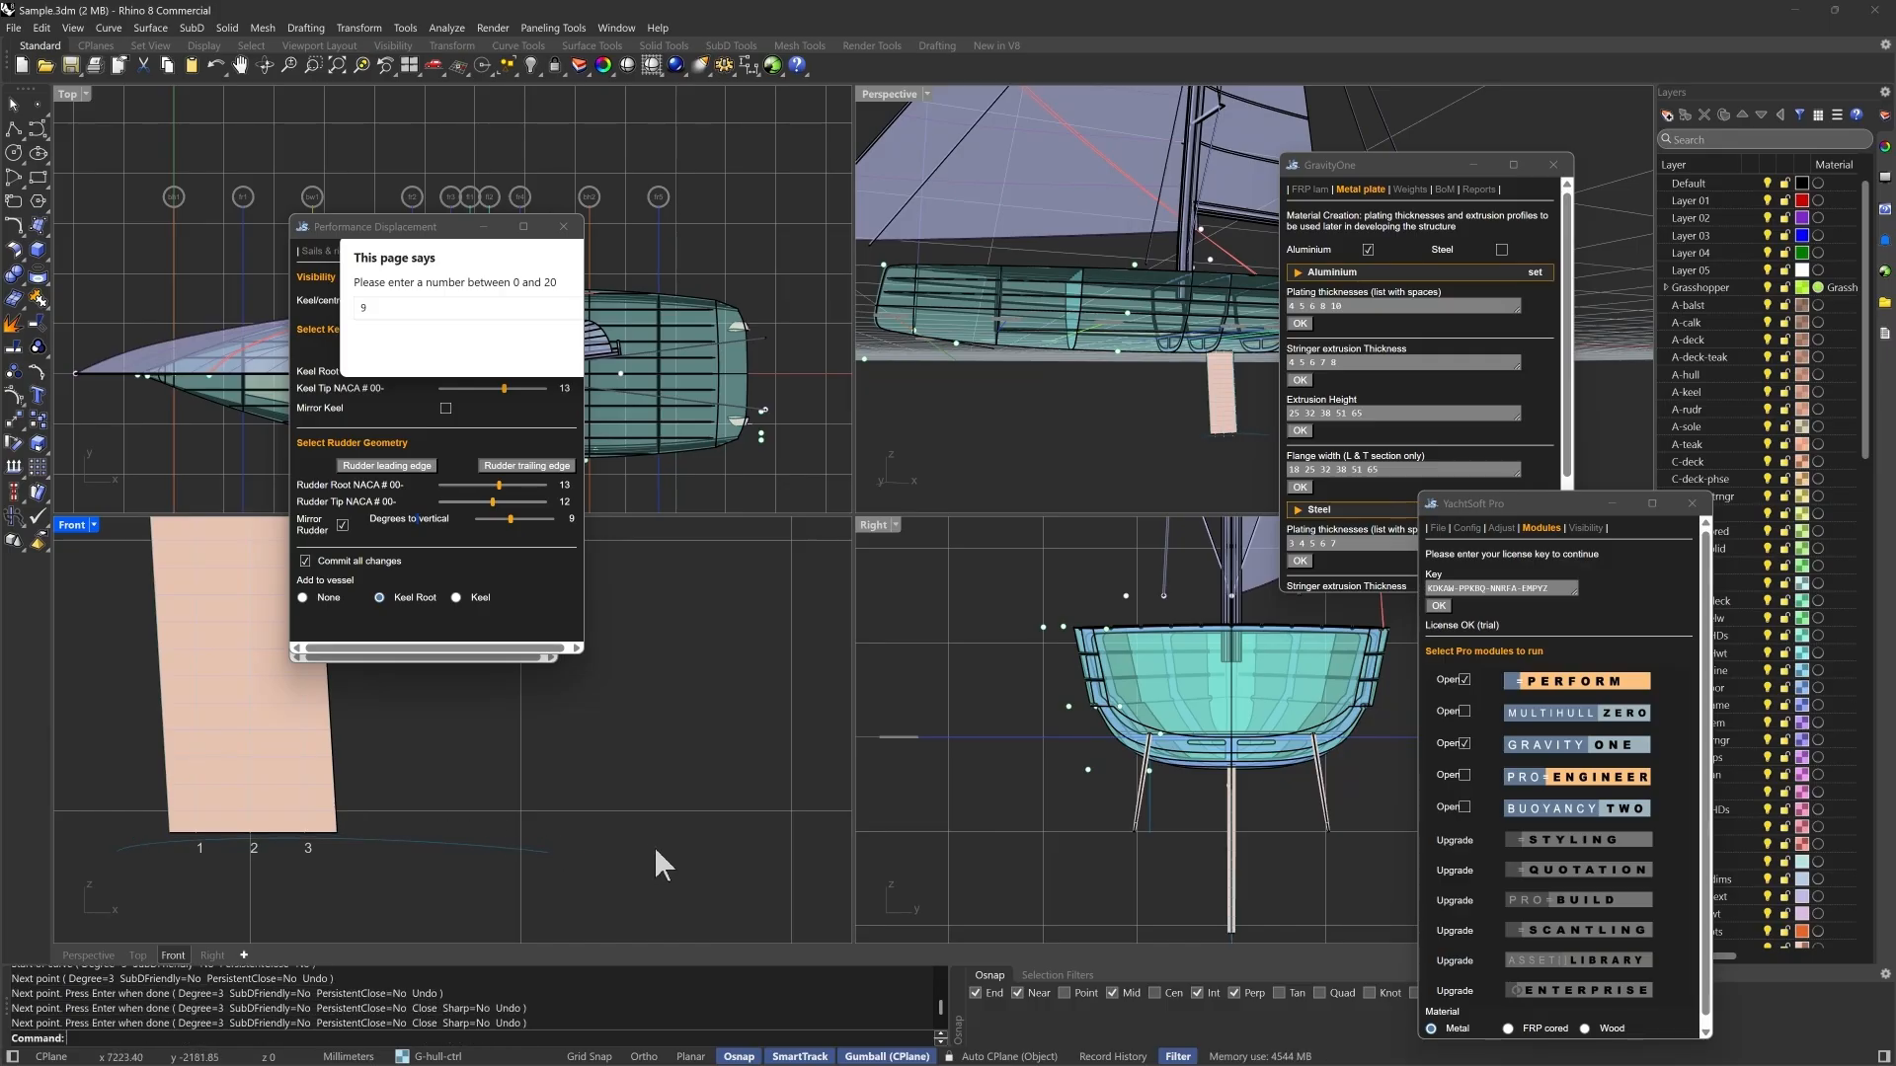
pyautogui.press('Return')
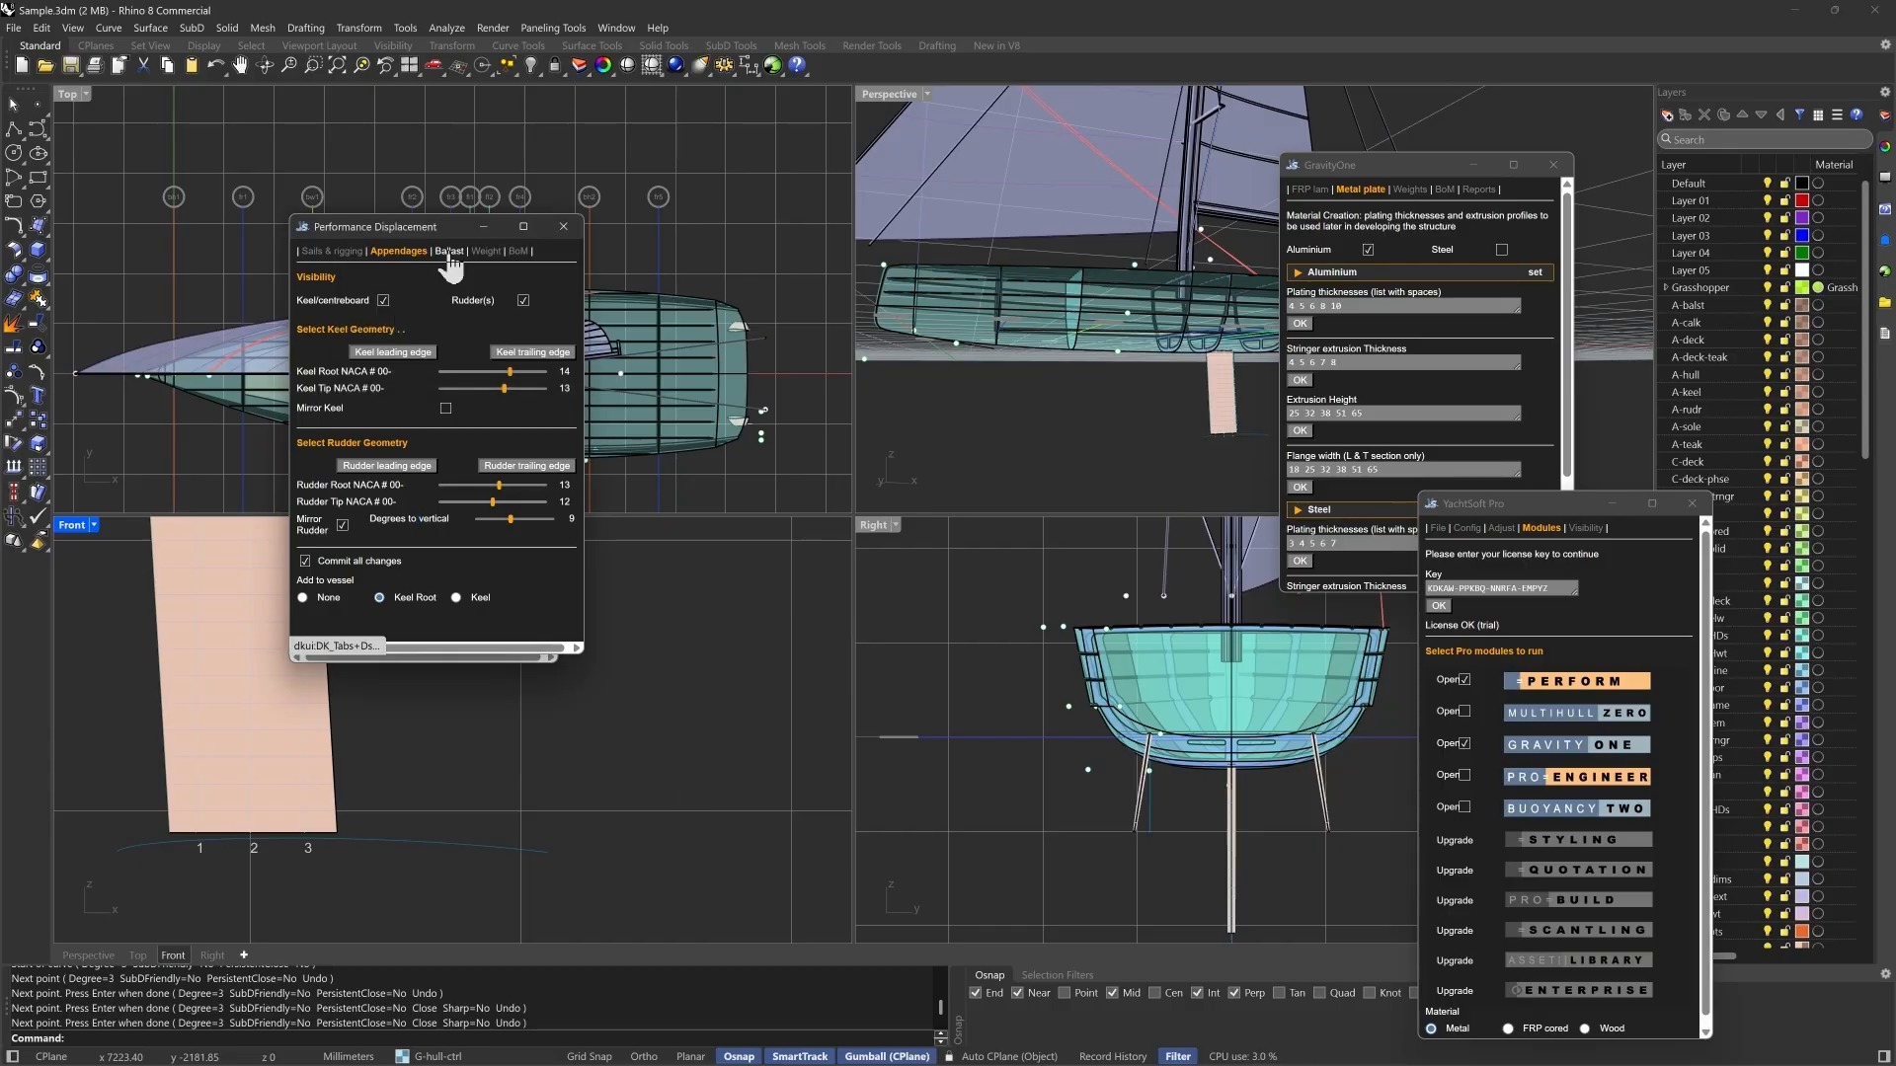
# - Build the ballast bulb at the keel tip from the drawn bulb centre line, and set the bulb NACA number to 18
pyautogui.click(447, 251)
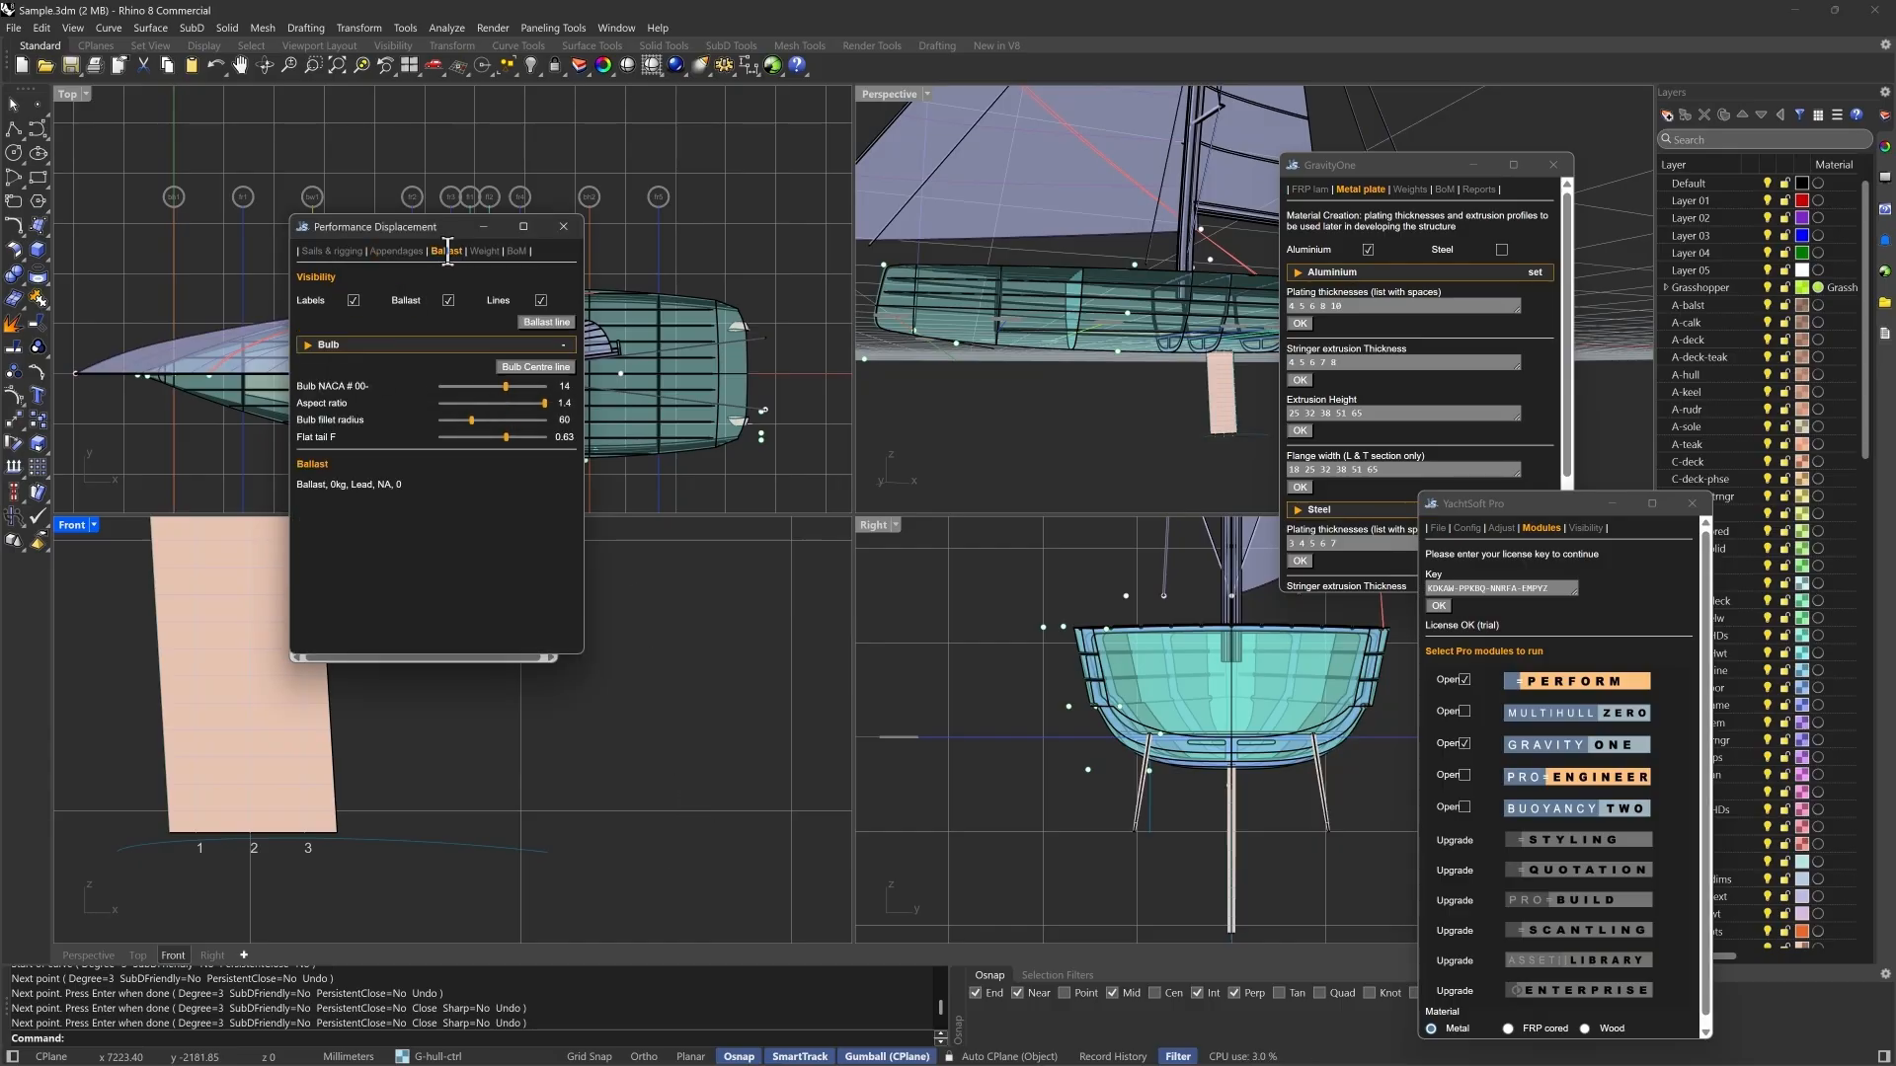
pyautogui.click(531, 365)
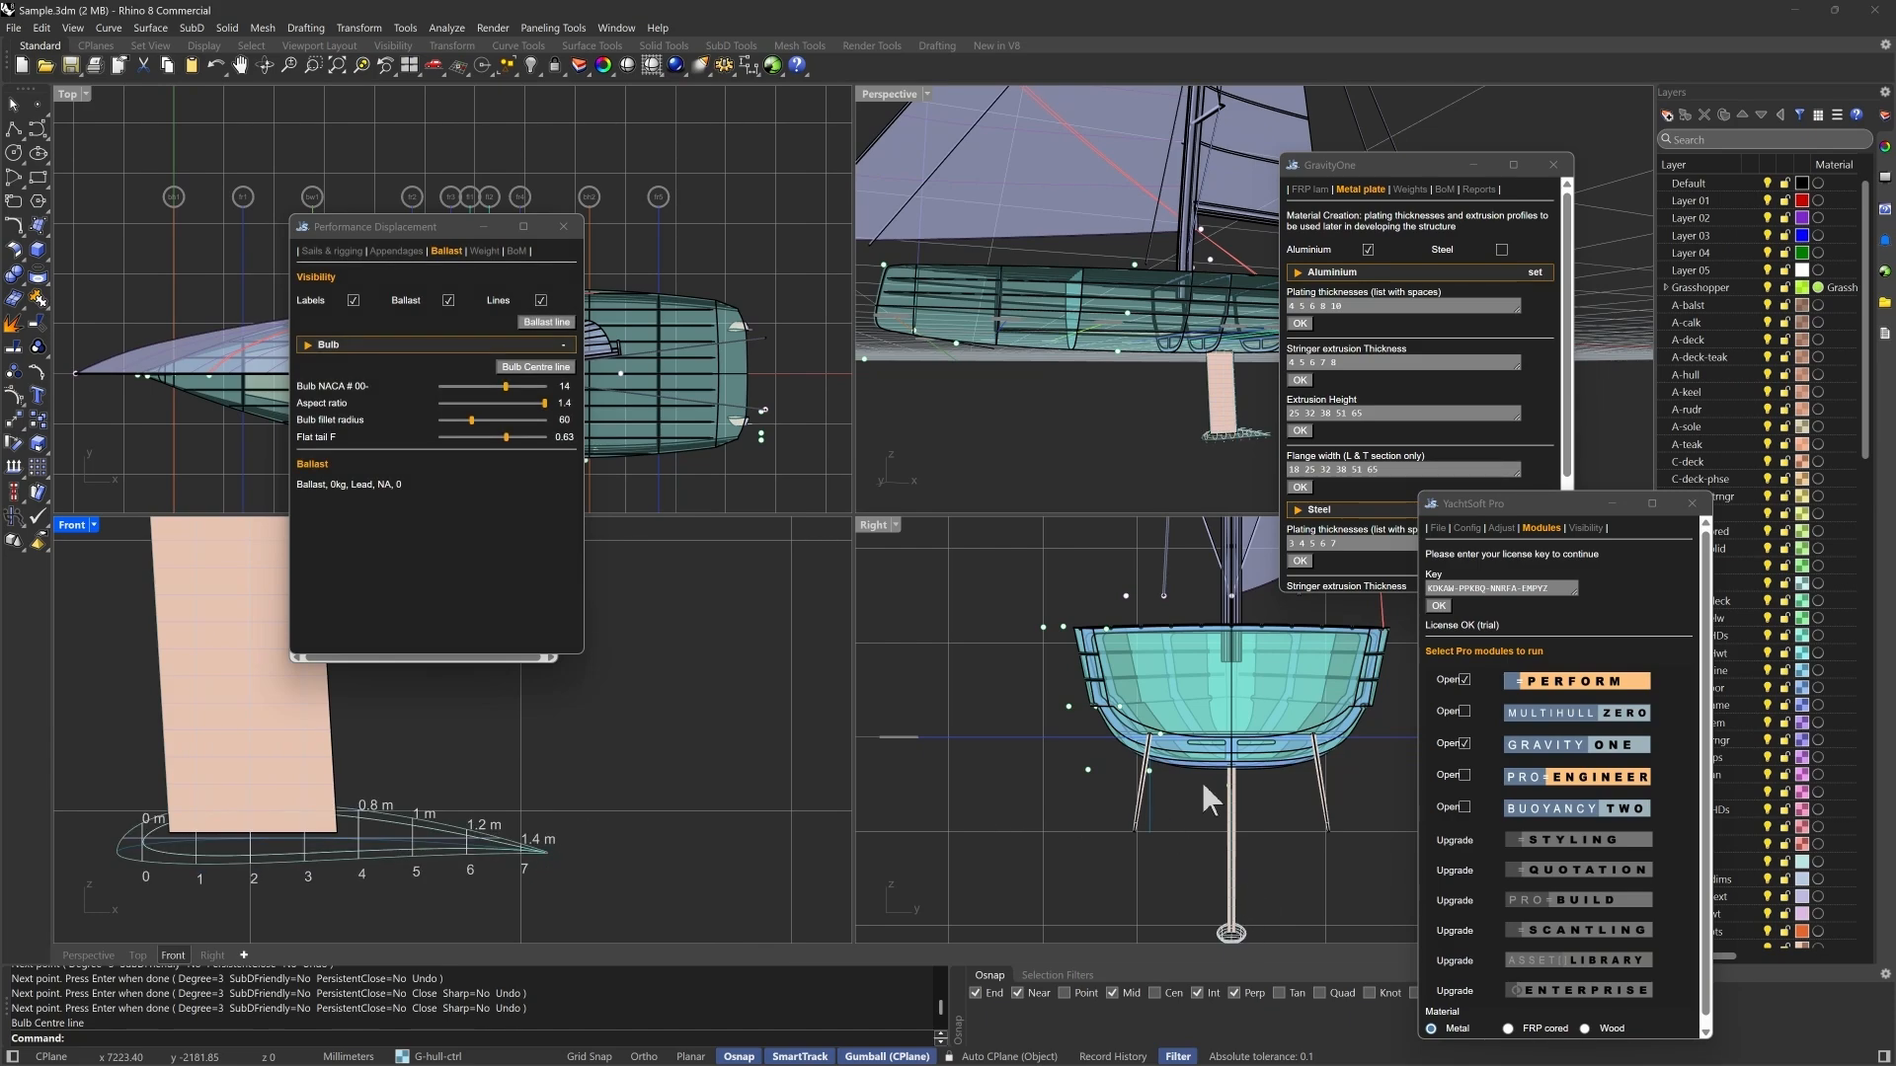
pyautogui.scroll(4, 1240, 935)
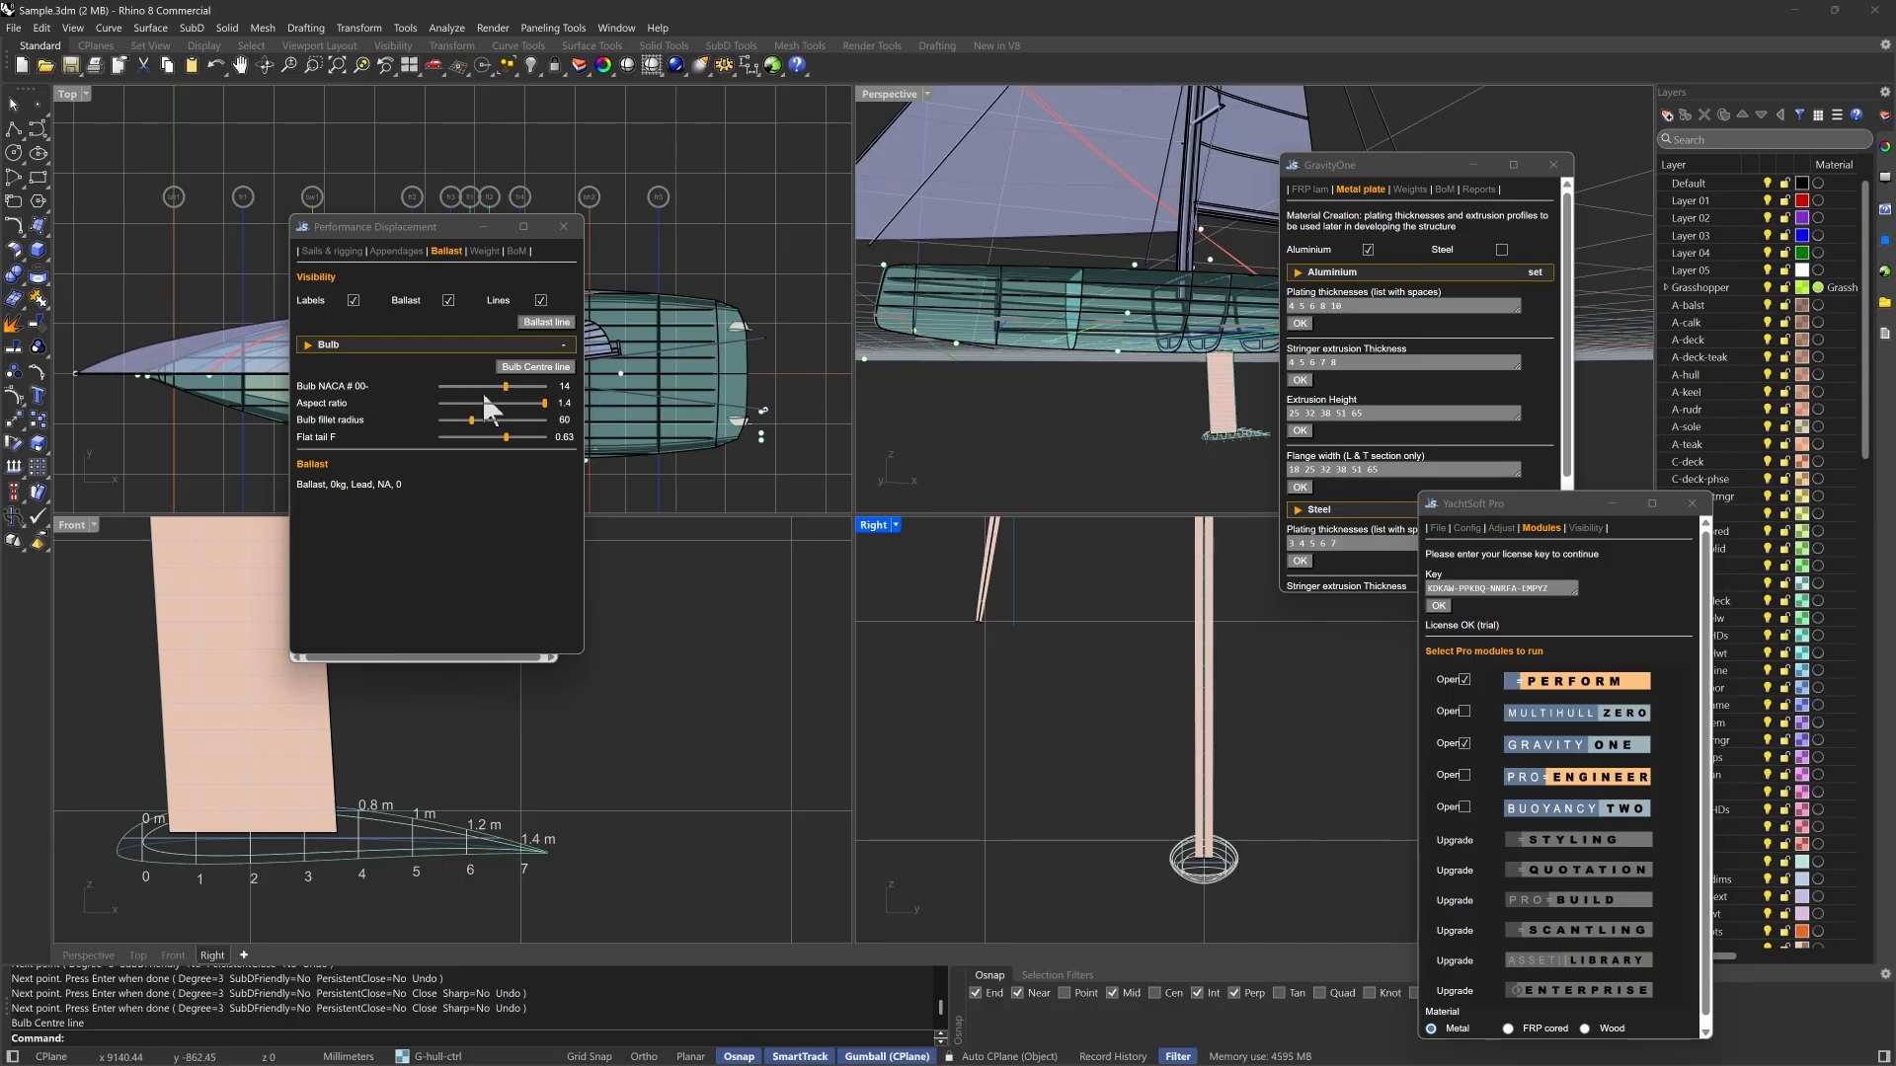
pyautogui.moveTo(506, 387); pyautogui.dragTo(532, 386)
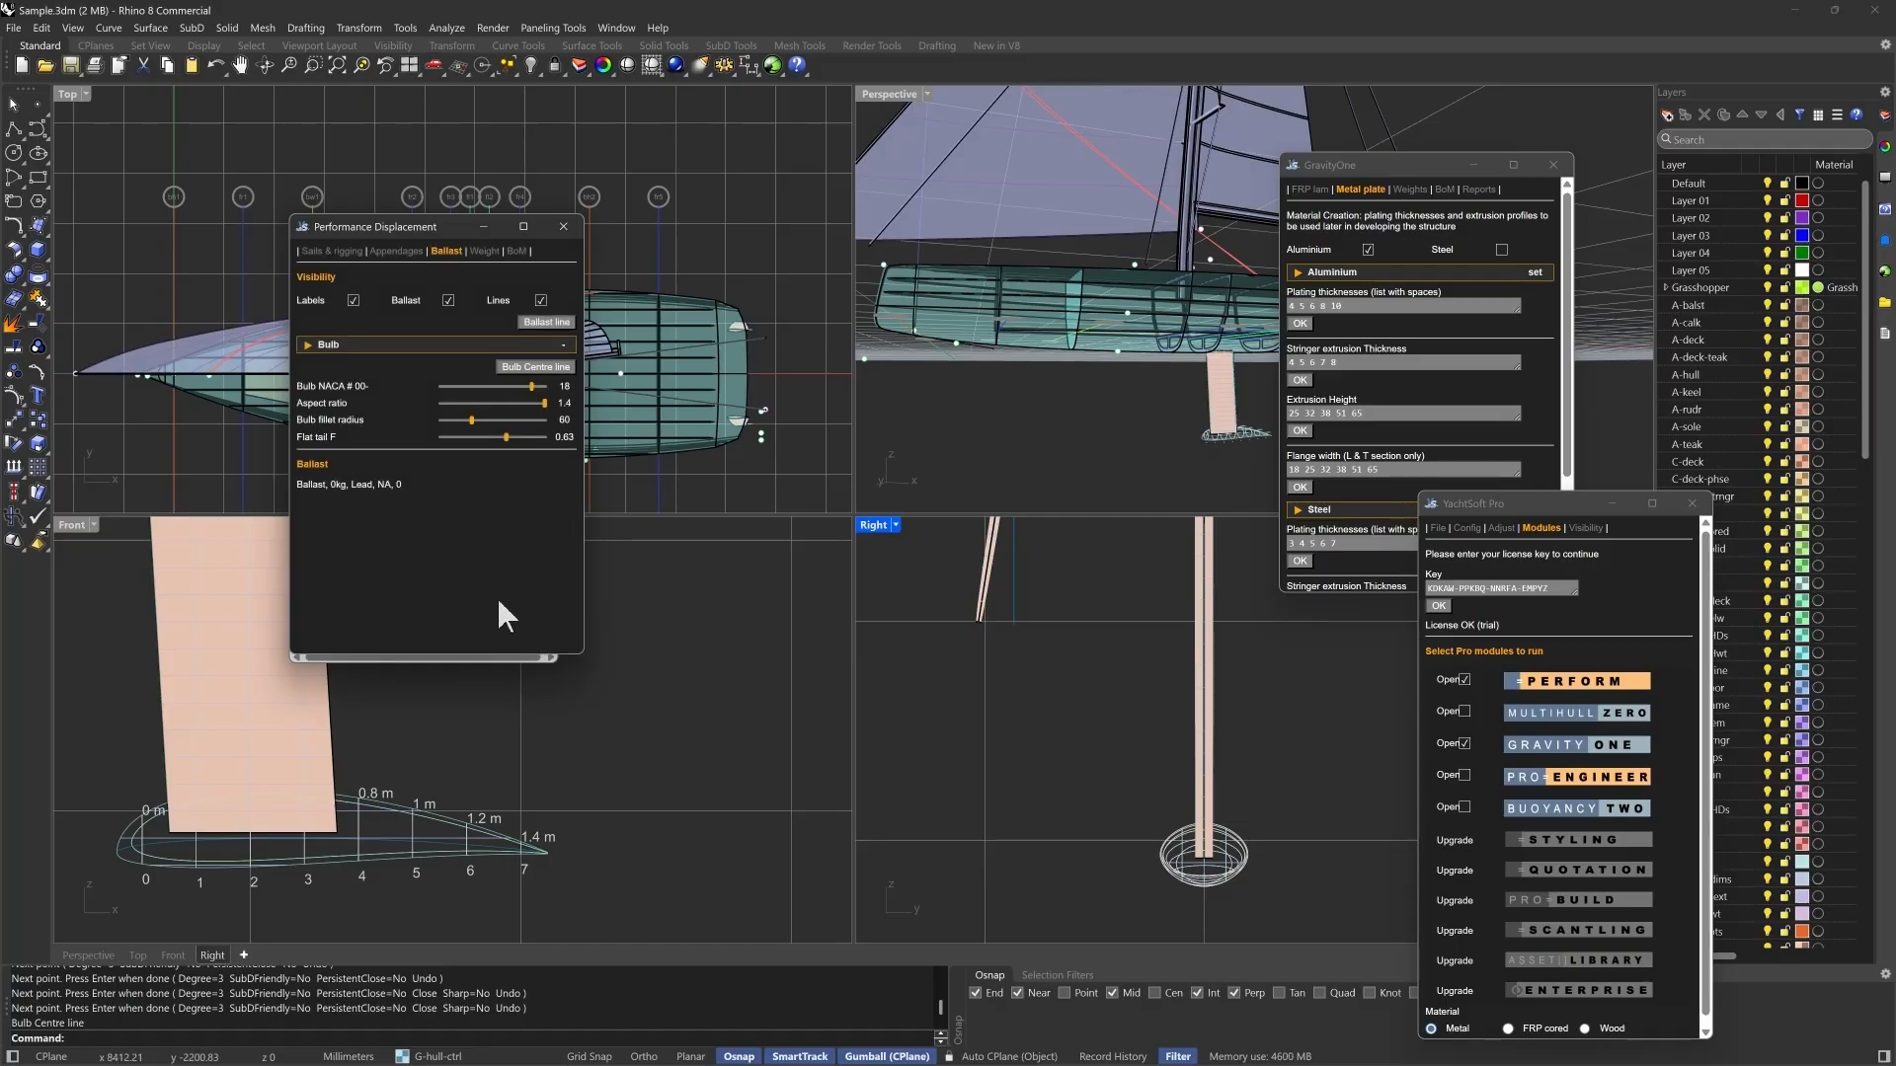
# - Move the Performance Displacement and Metal Structure windows clear of the keel in the front view
pyautogui.scroll(-1, 650, 847)
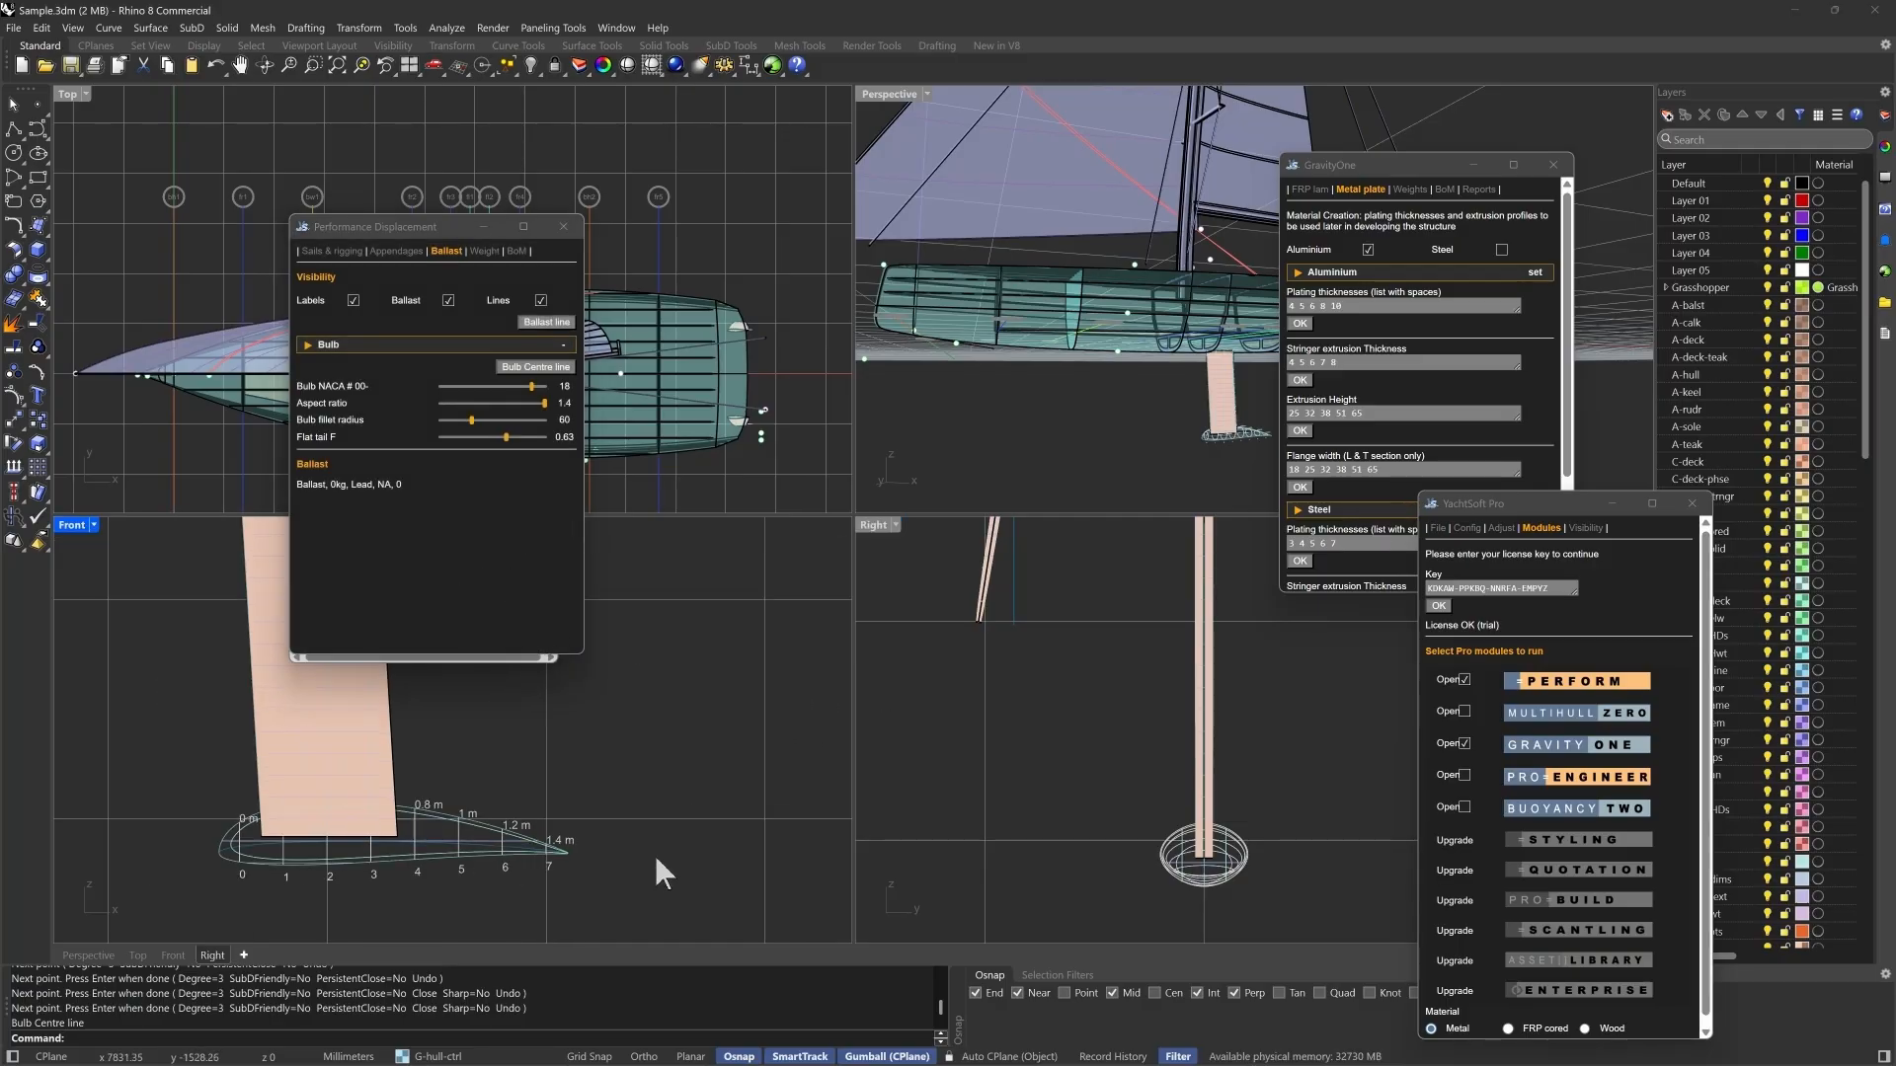
pyautogui.scroll(-1, 653, 849)
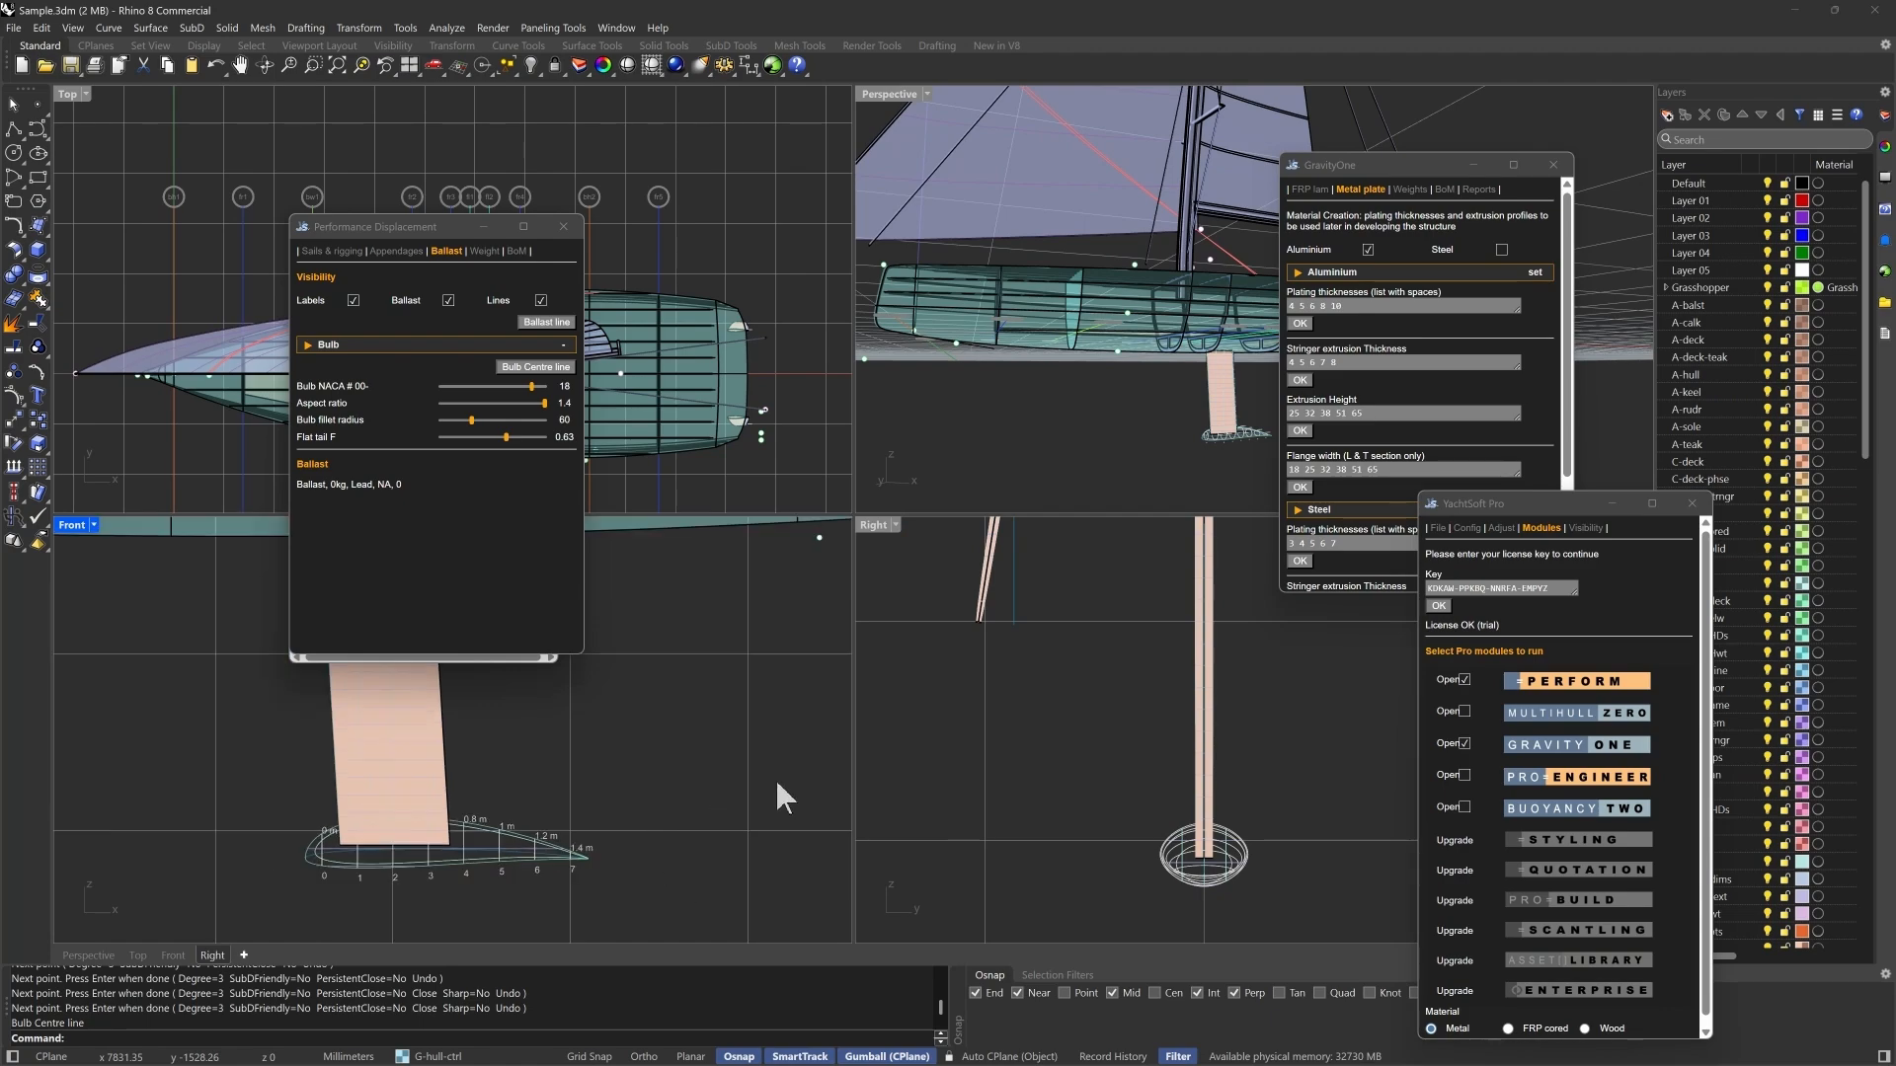
pyautogui.moveTo(777, 783); pyautogui.dragTo(813, 817, button='right')
pyautogui.moveTo(359, 228); pyautogui.dragTo(170, 151)
pyautogui.moveTo(399, 222); pyautogui.dragTo(181, 455)
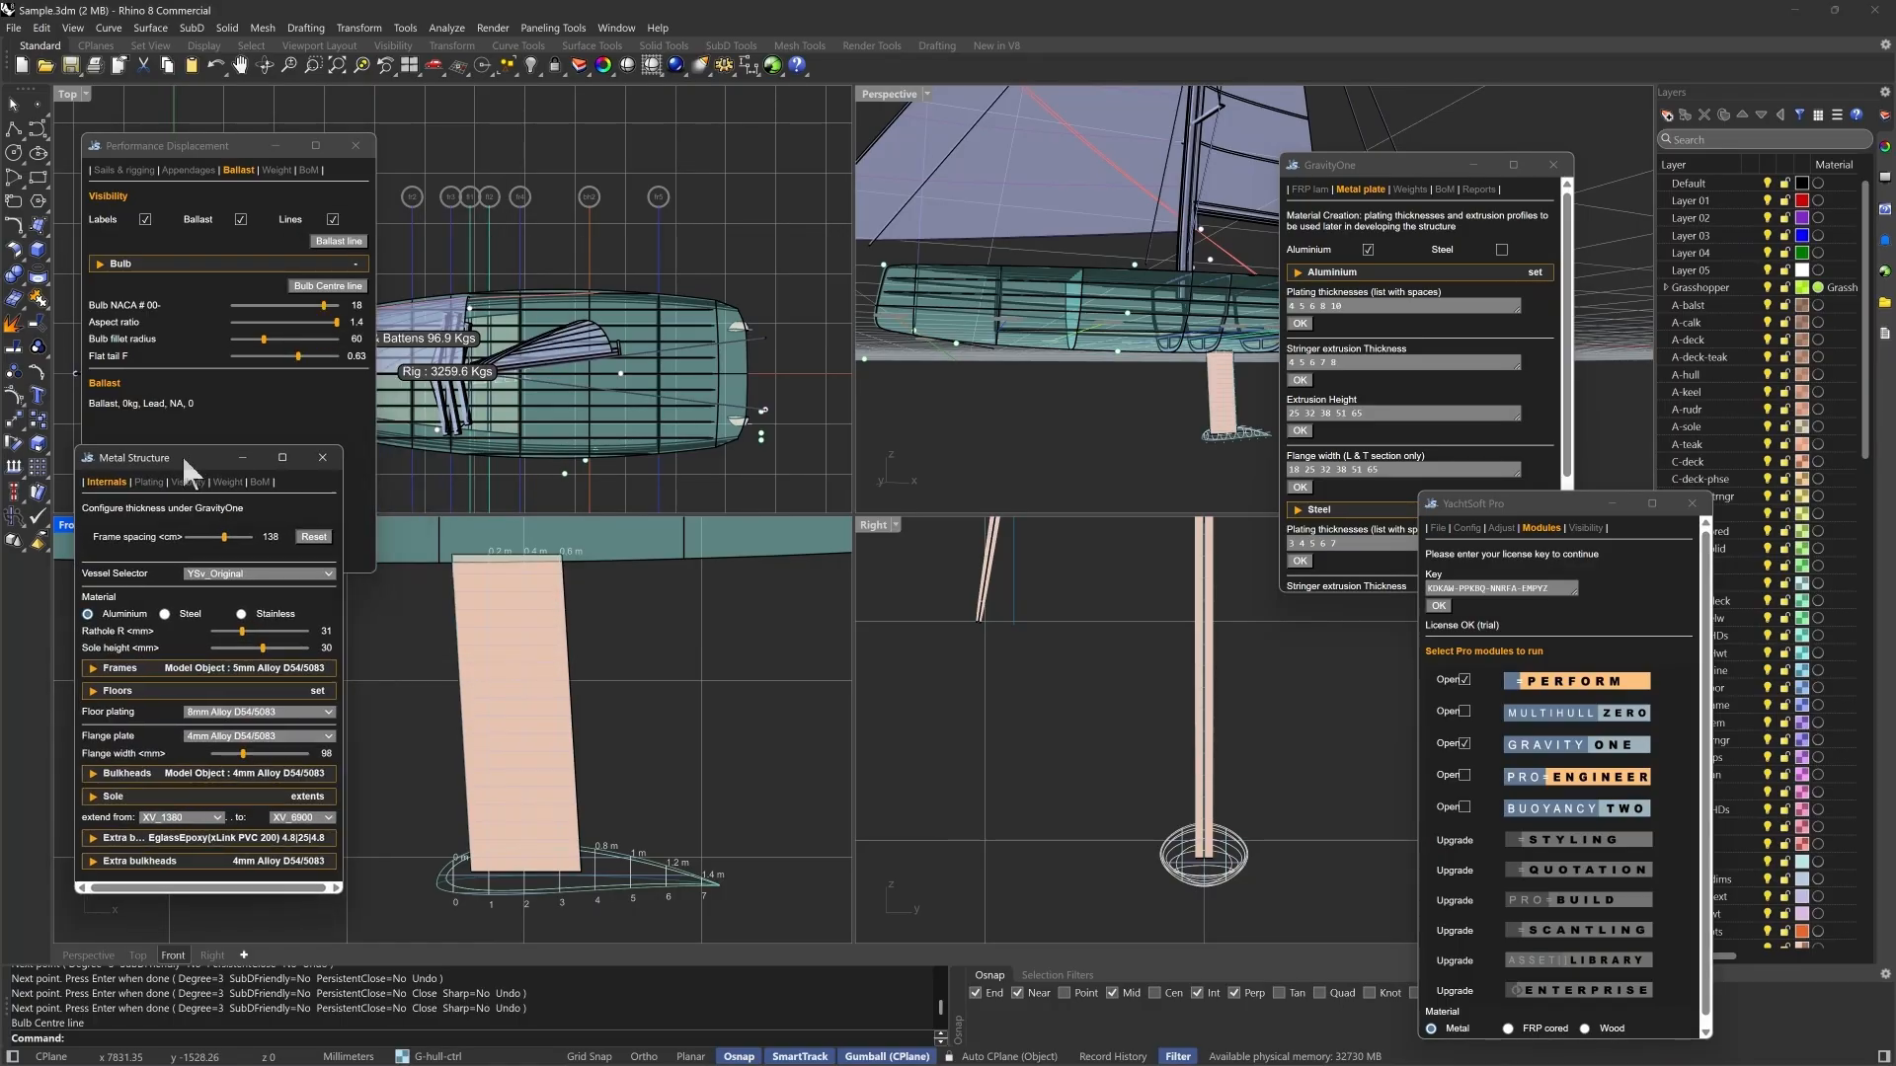
# - Draw a stepped four-point polyline across the keel just below its root in the front view
pyautogui.click(14, 129)
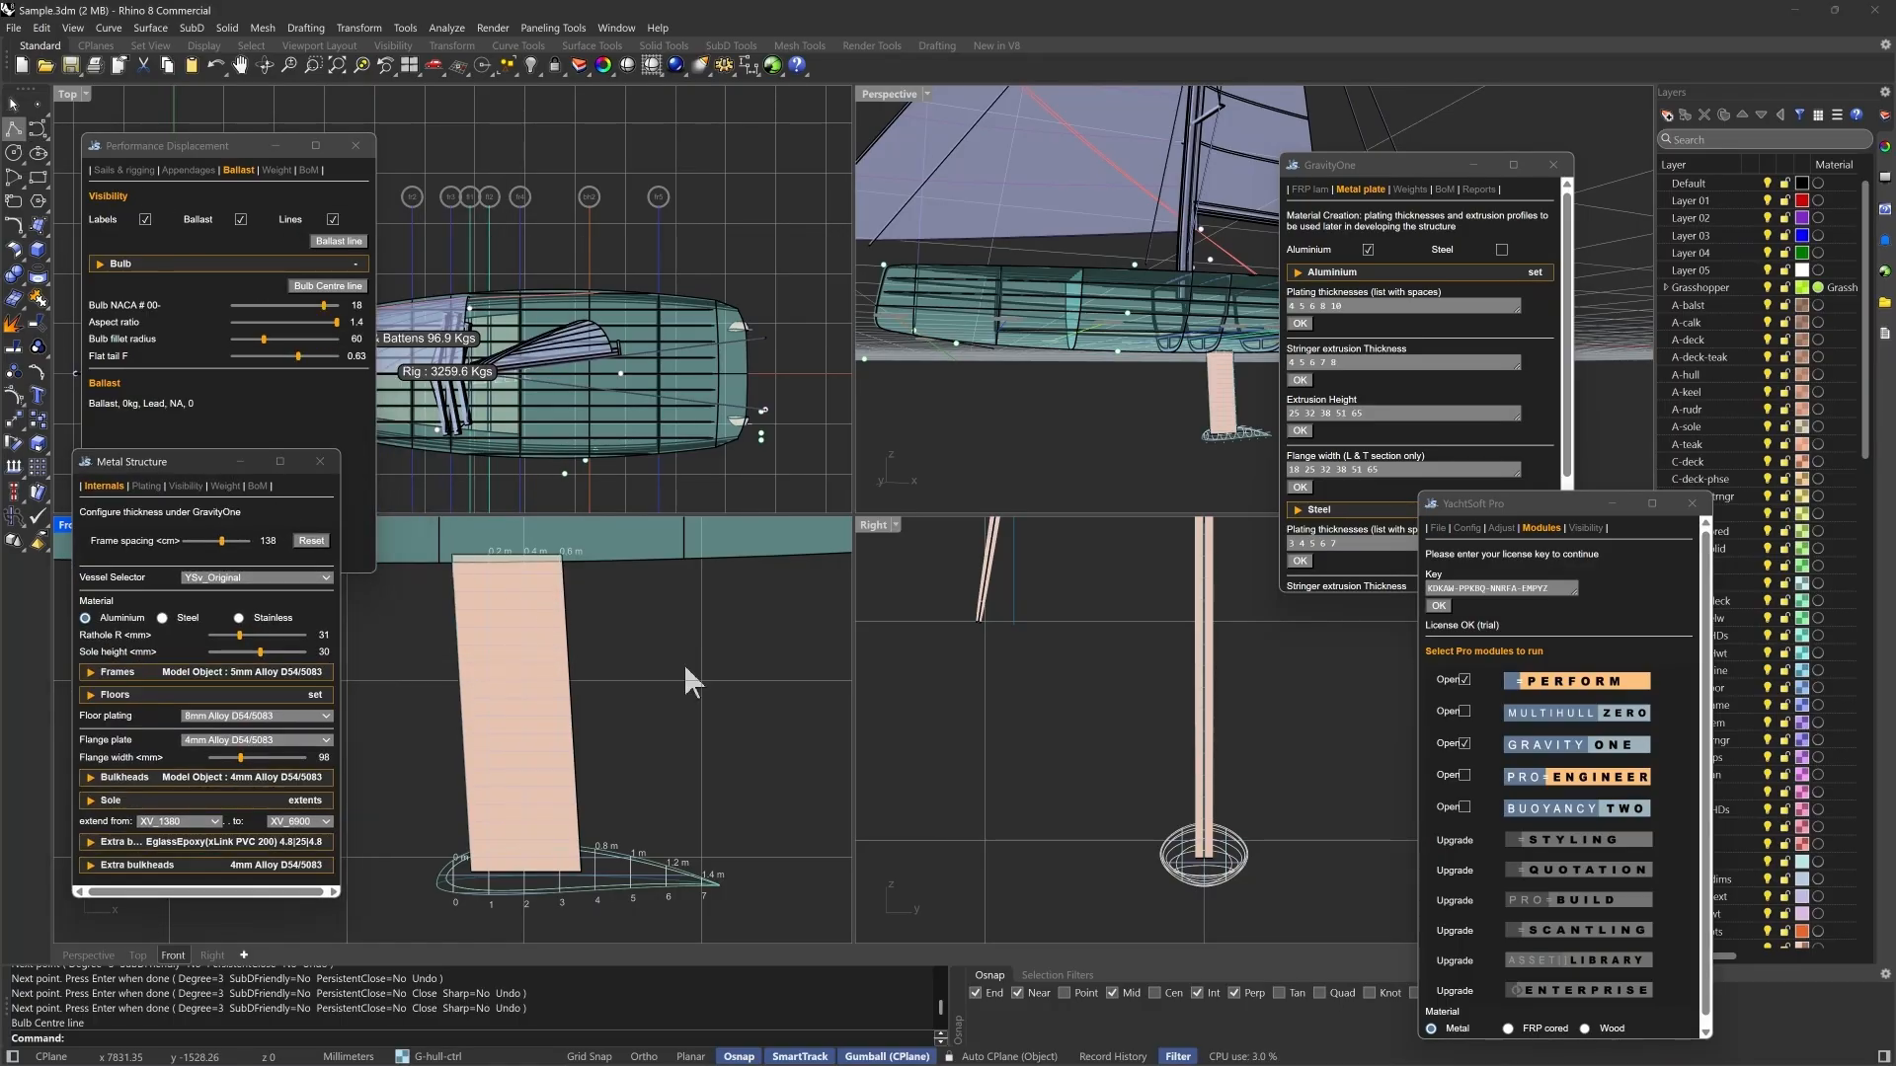
pyautogui.click(417, 584)
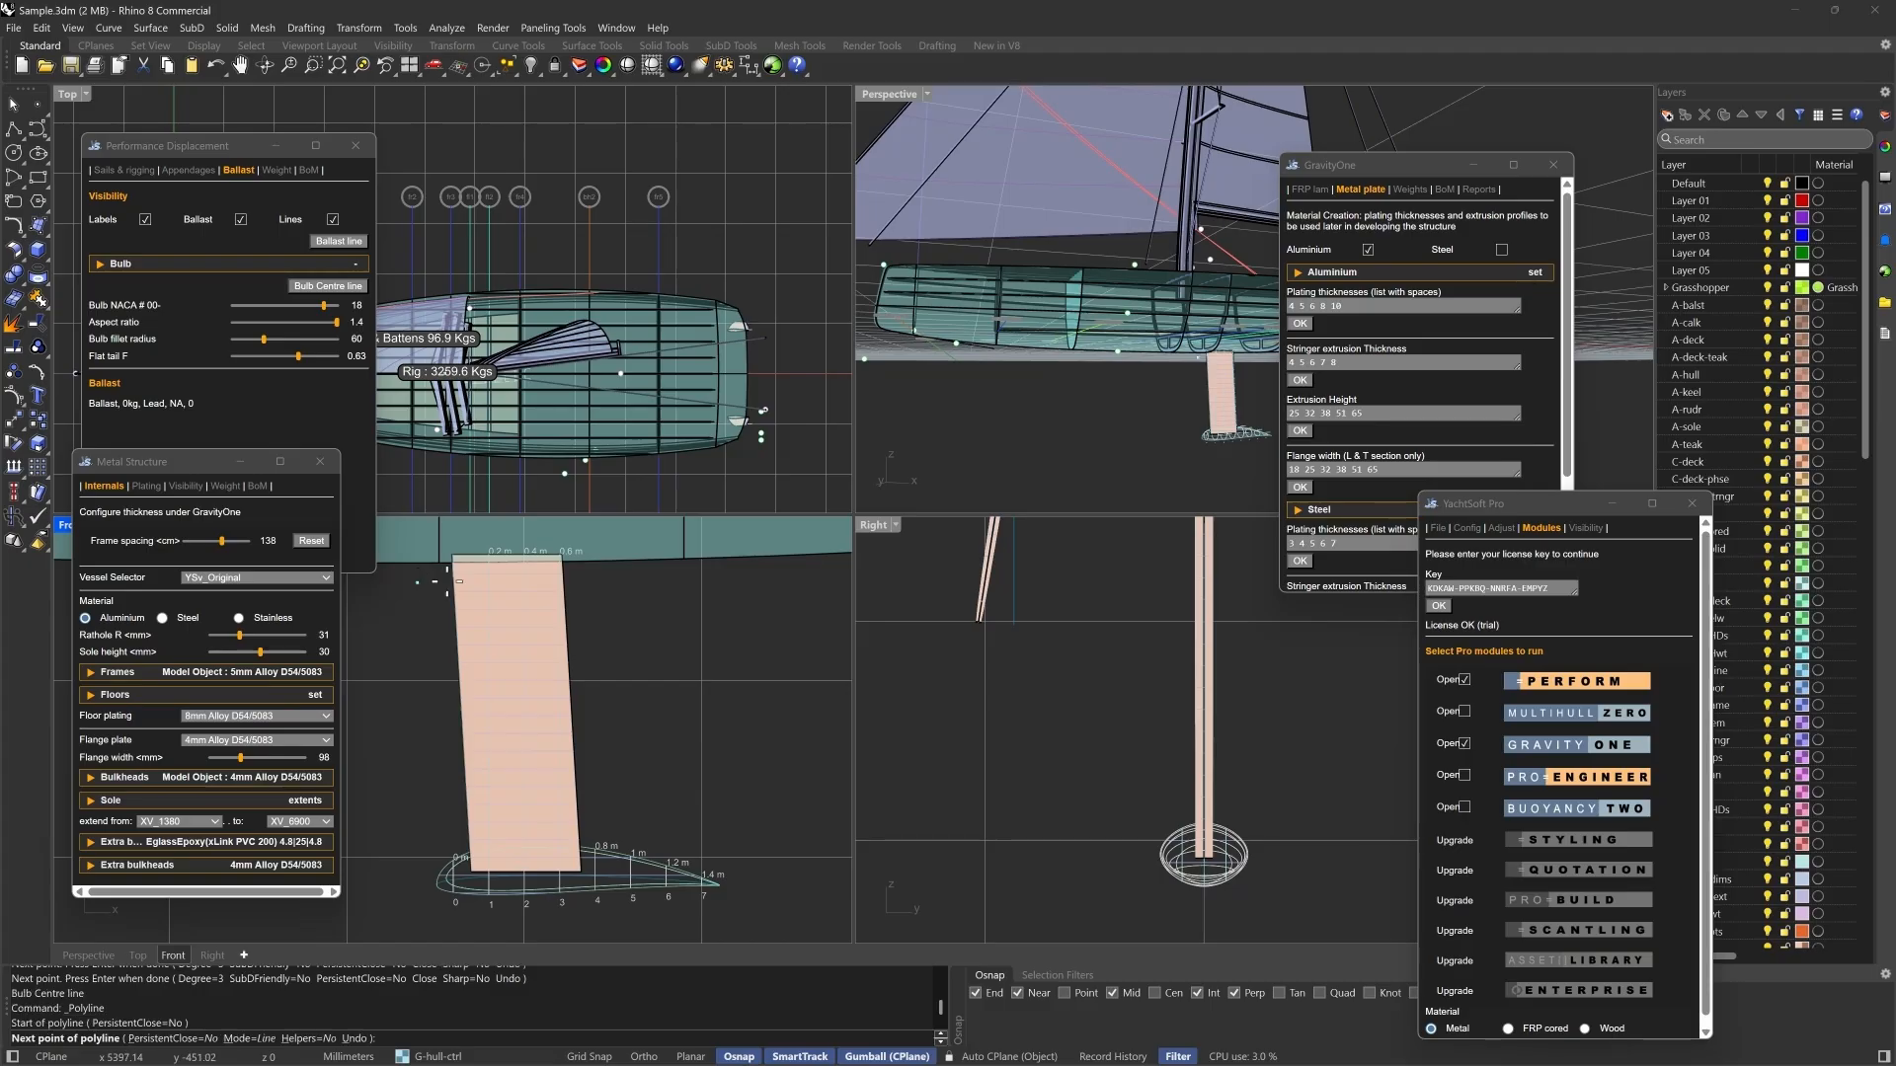
pyautogui.scroll(2, 501, 583)
pyautogui.click(506, 585)
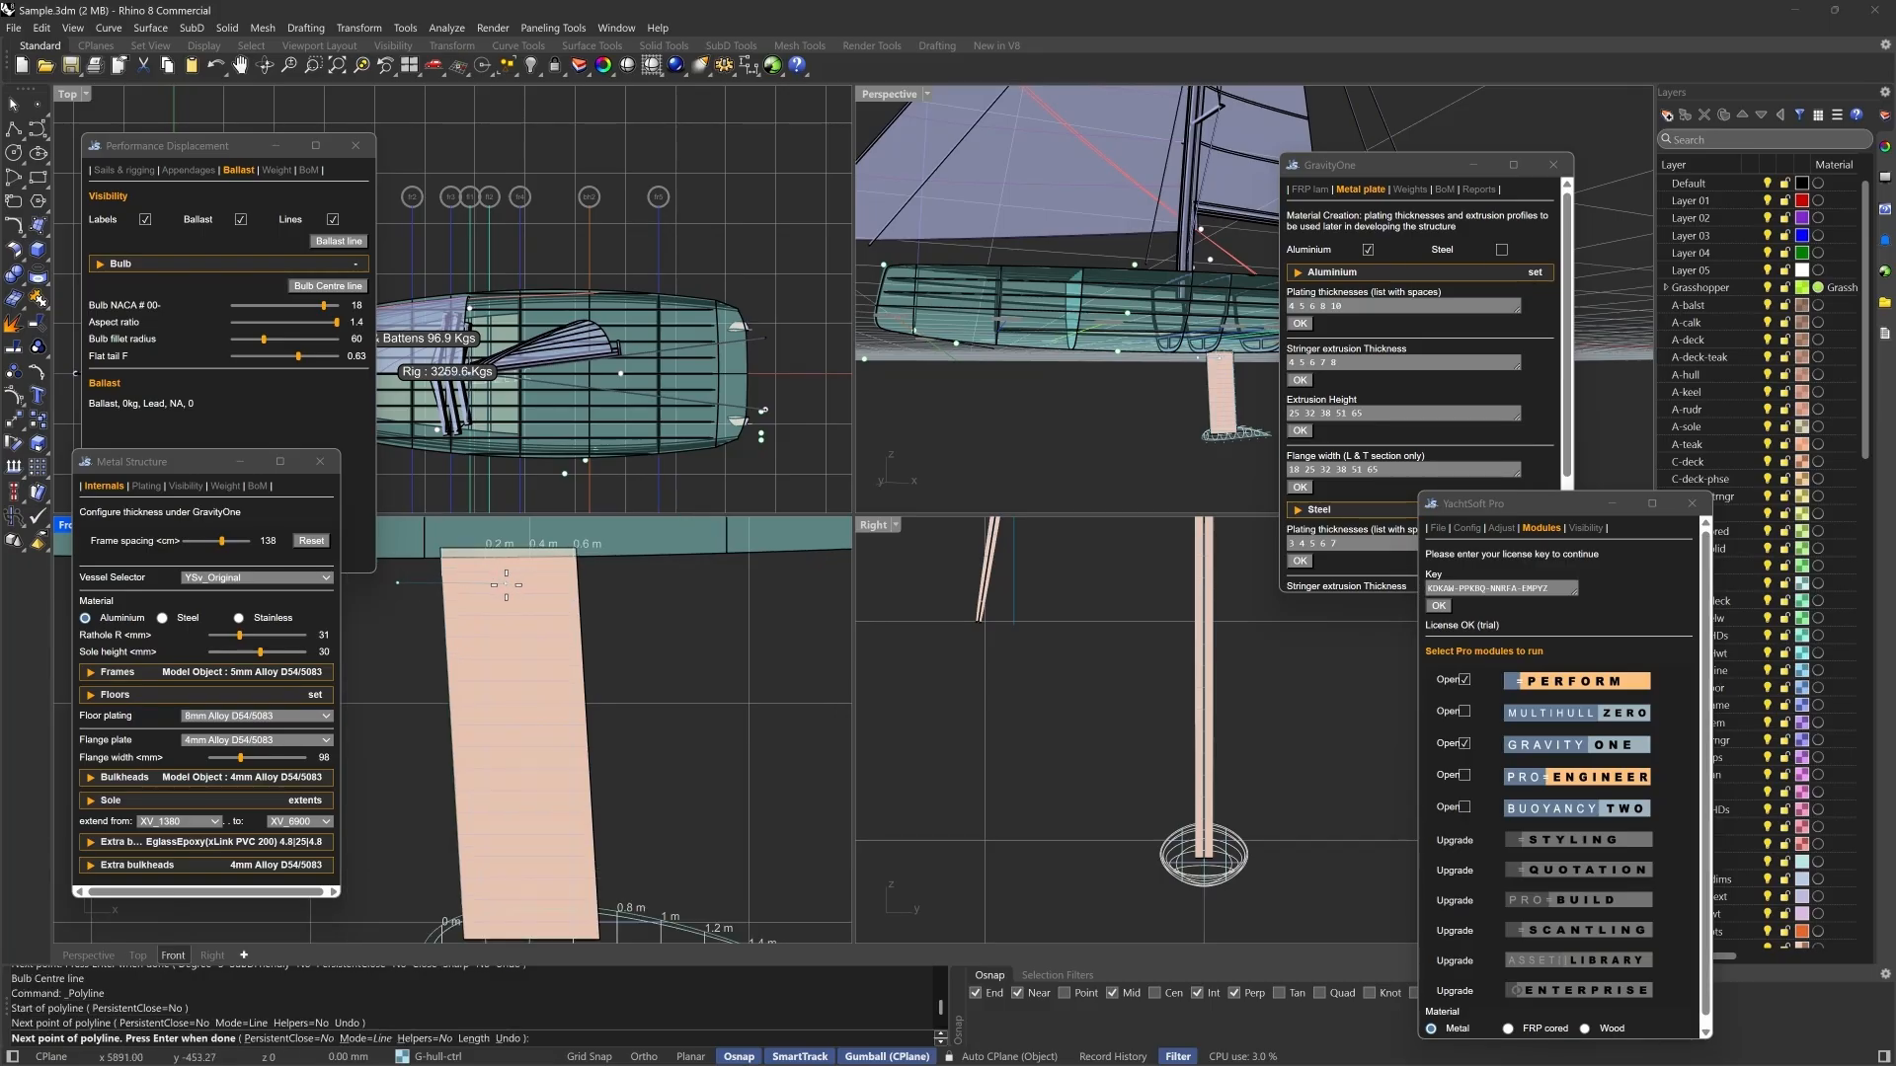
pyautogui.scroll(2, 517, 610)
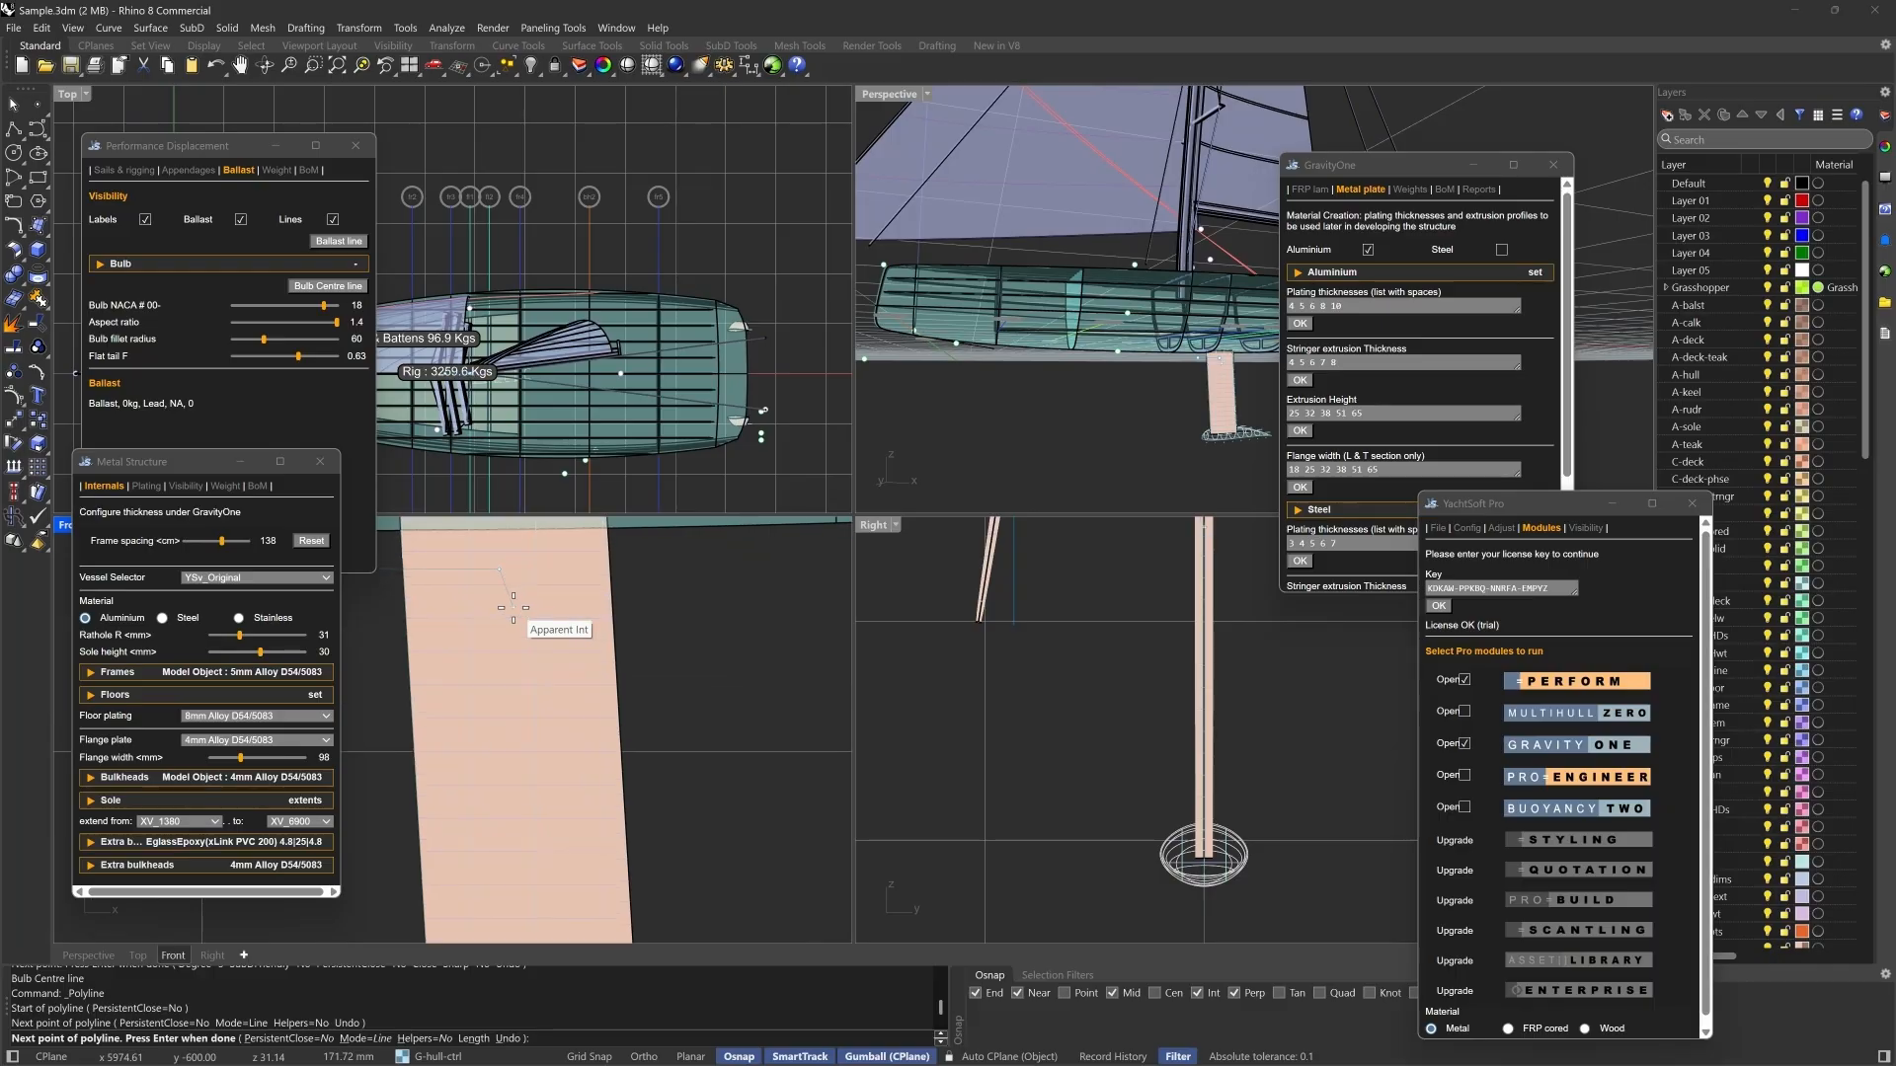
pyautogui.click(510, 603)
pyautogui.click(721, 611)
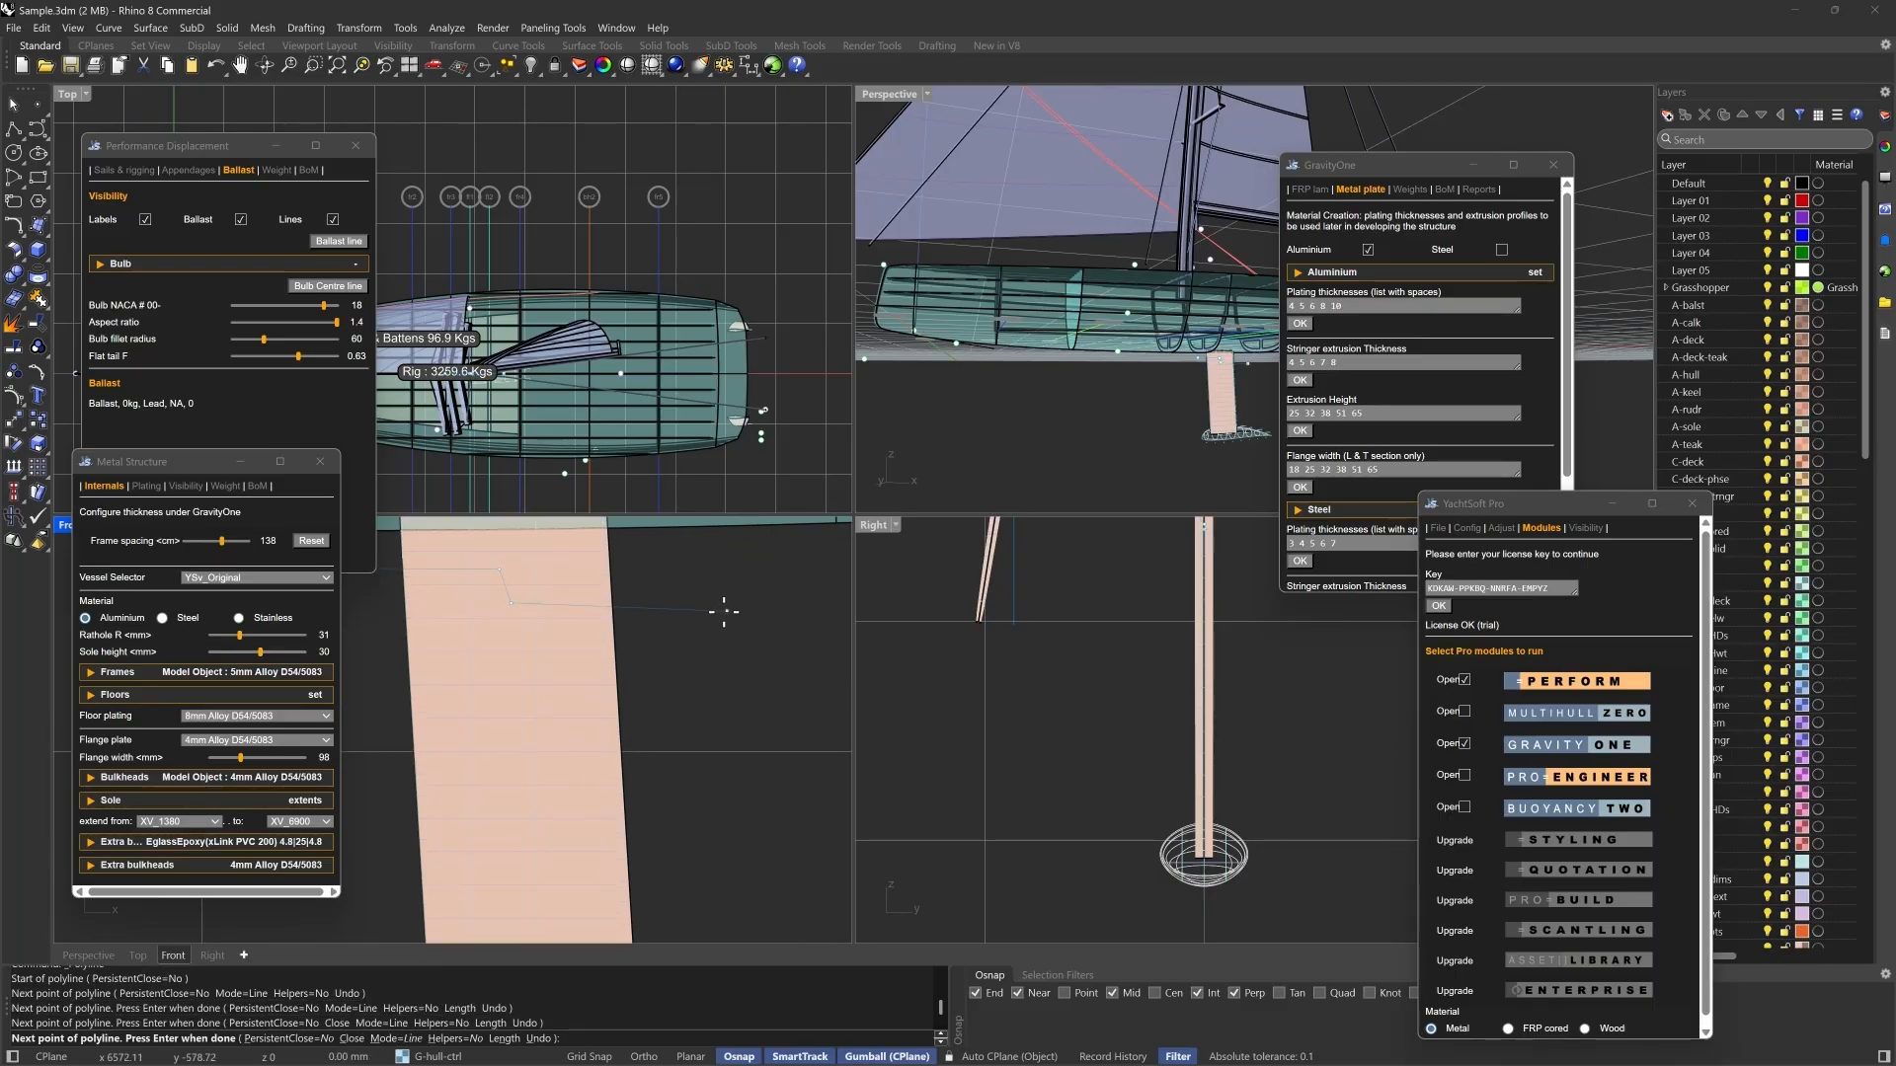
pyautogui.press('Return')
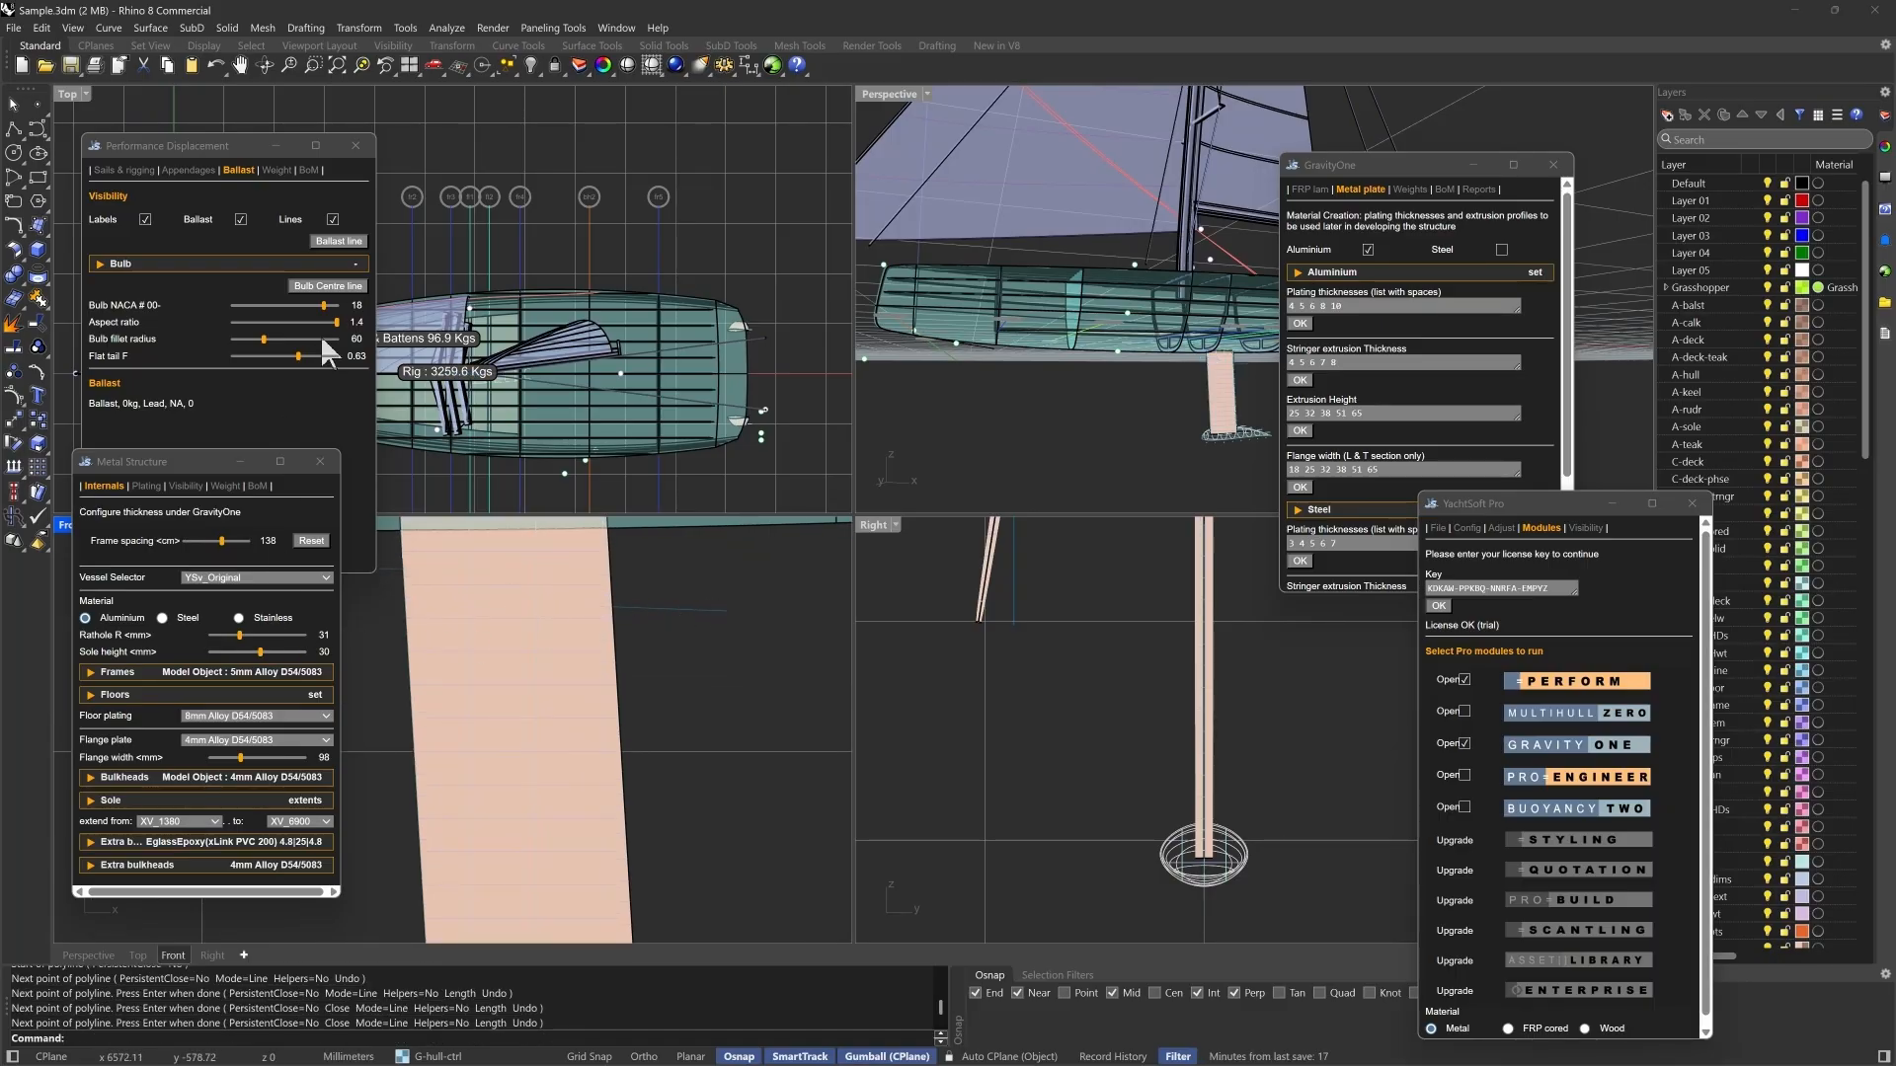
# - Assign the stepped polyline as the ballast line for the keel and bulb, and hide the bulb's lines
pyautogui.click(338, 241)
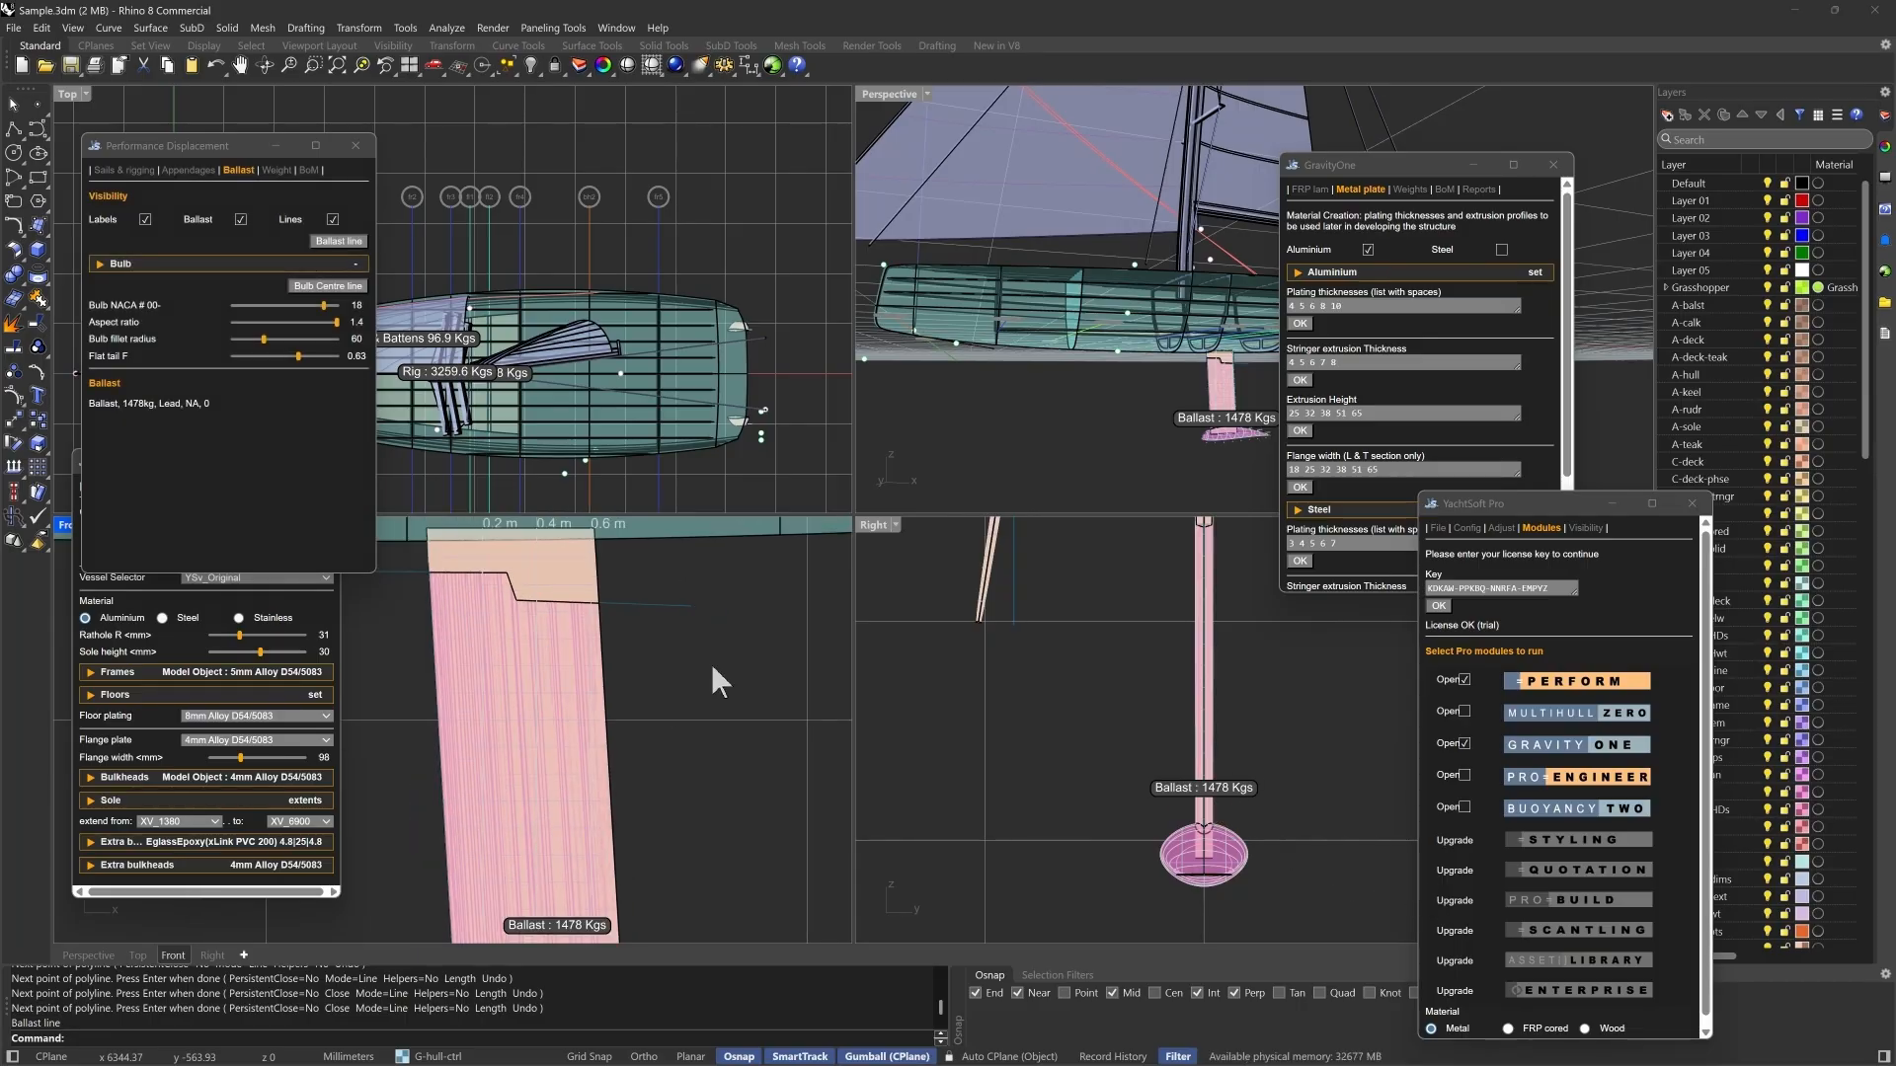
pyautogui.scroll(-1, 713, 668)
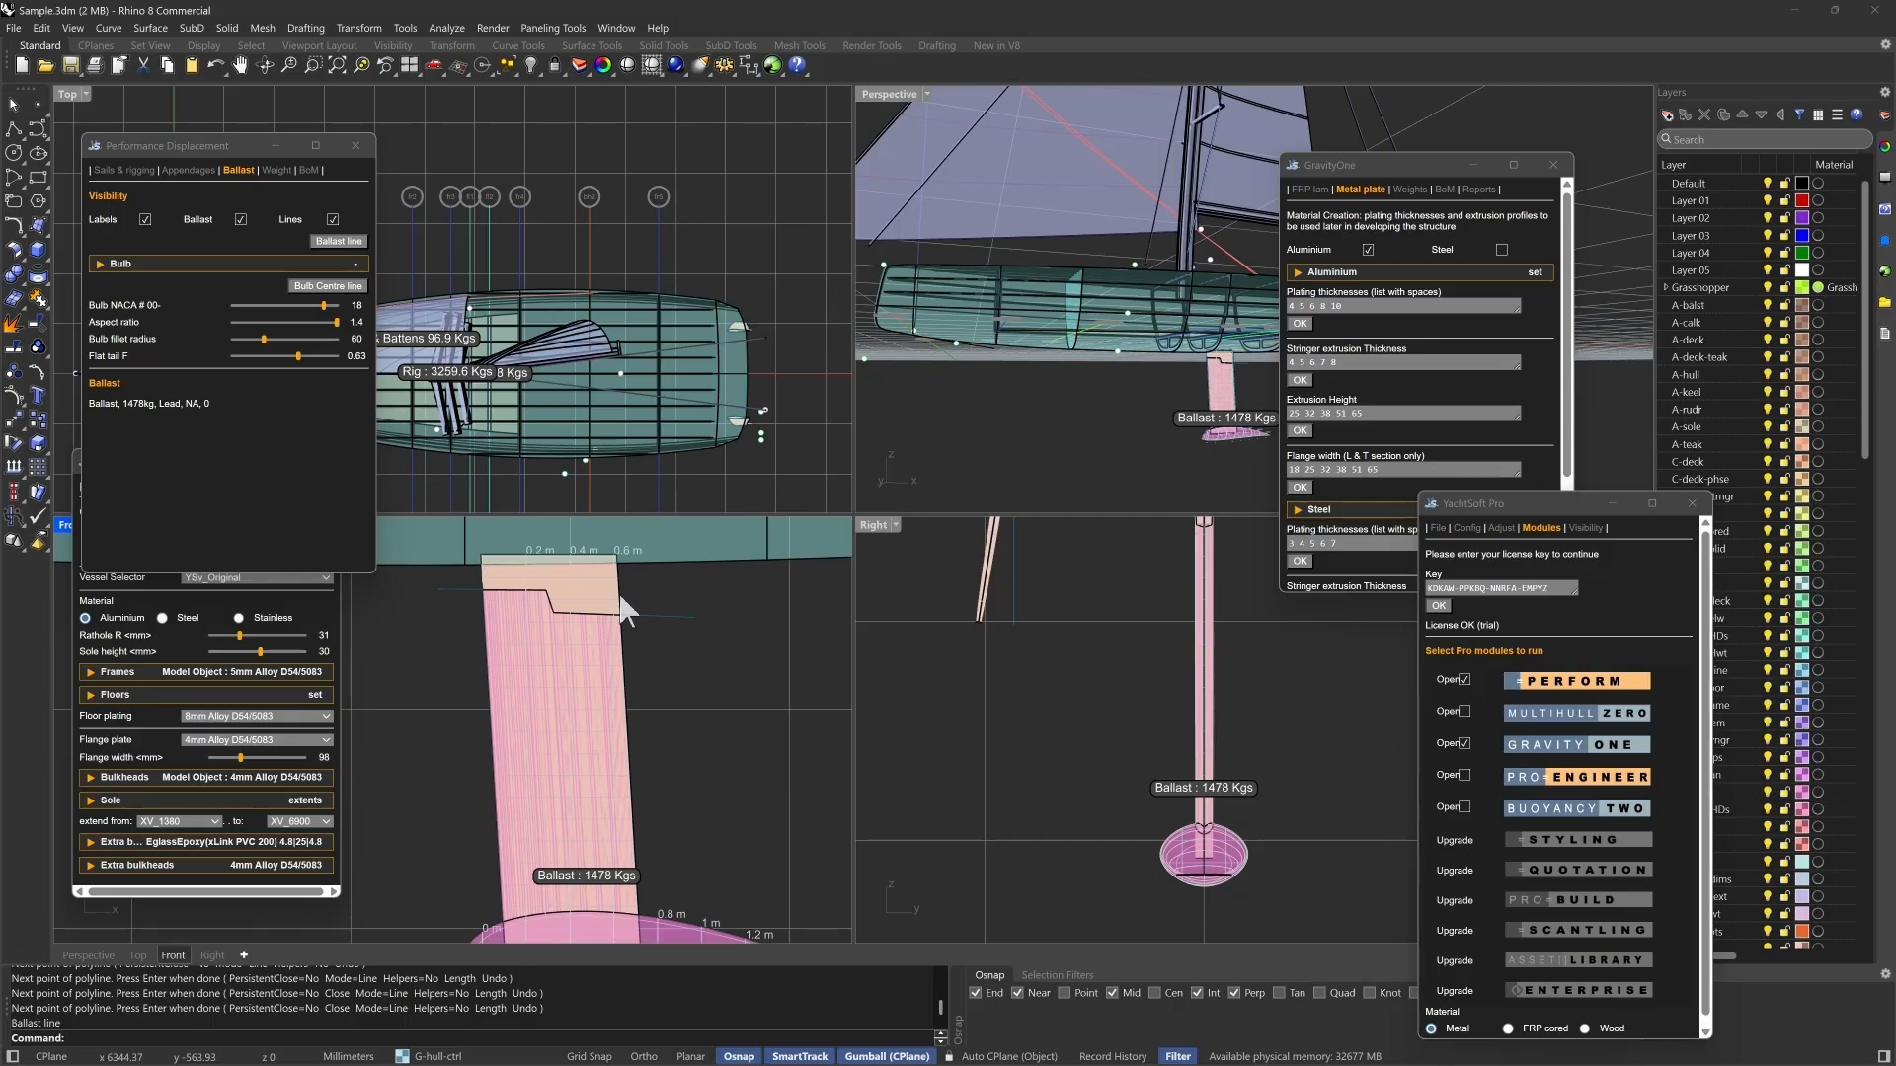
pyautogui.scroll(-1, 653, 604)
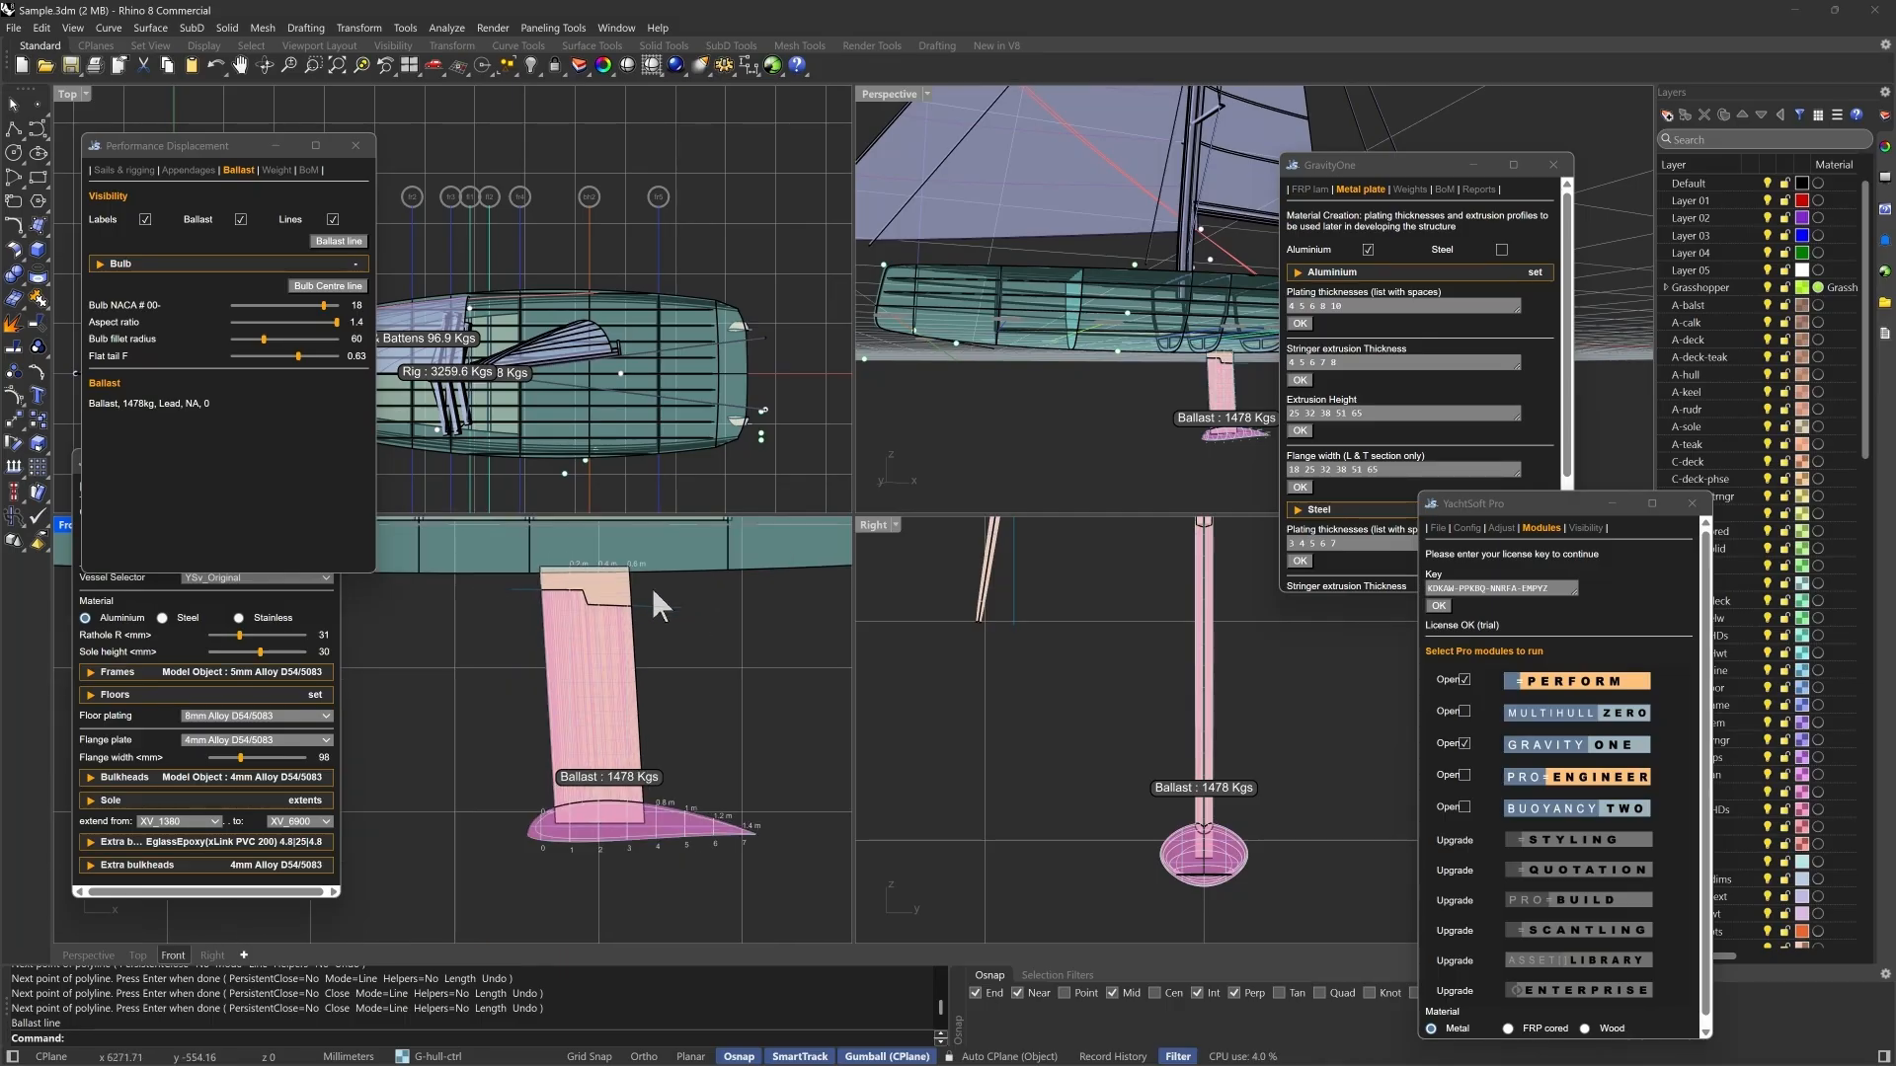
pyautogui.scroll(1, 696, 814)
pyautogui.click(333, 219)
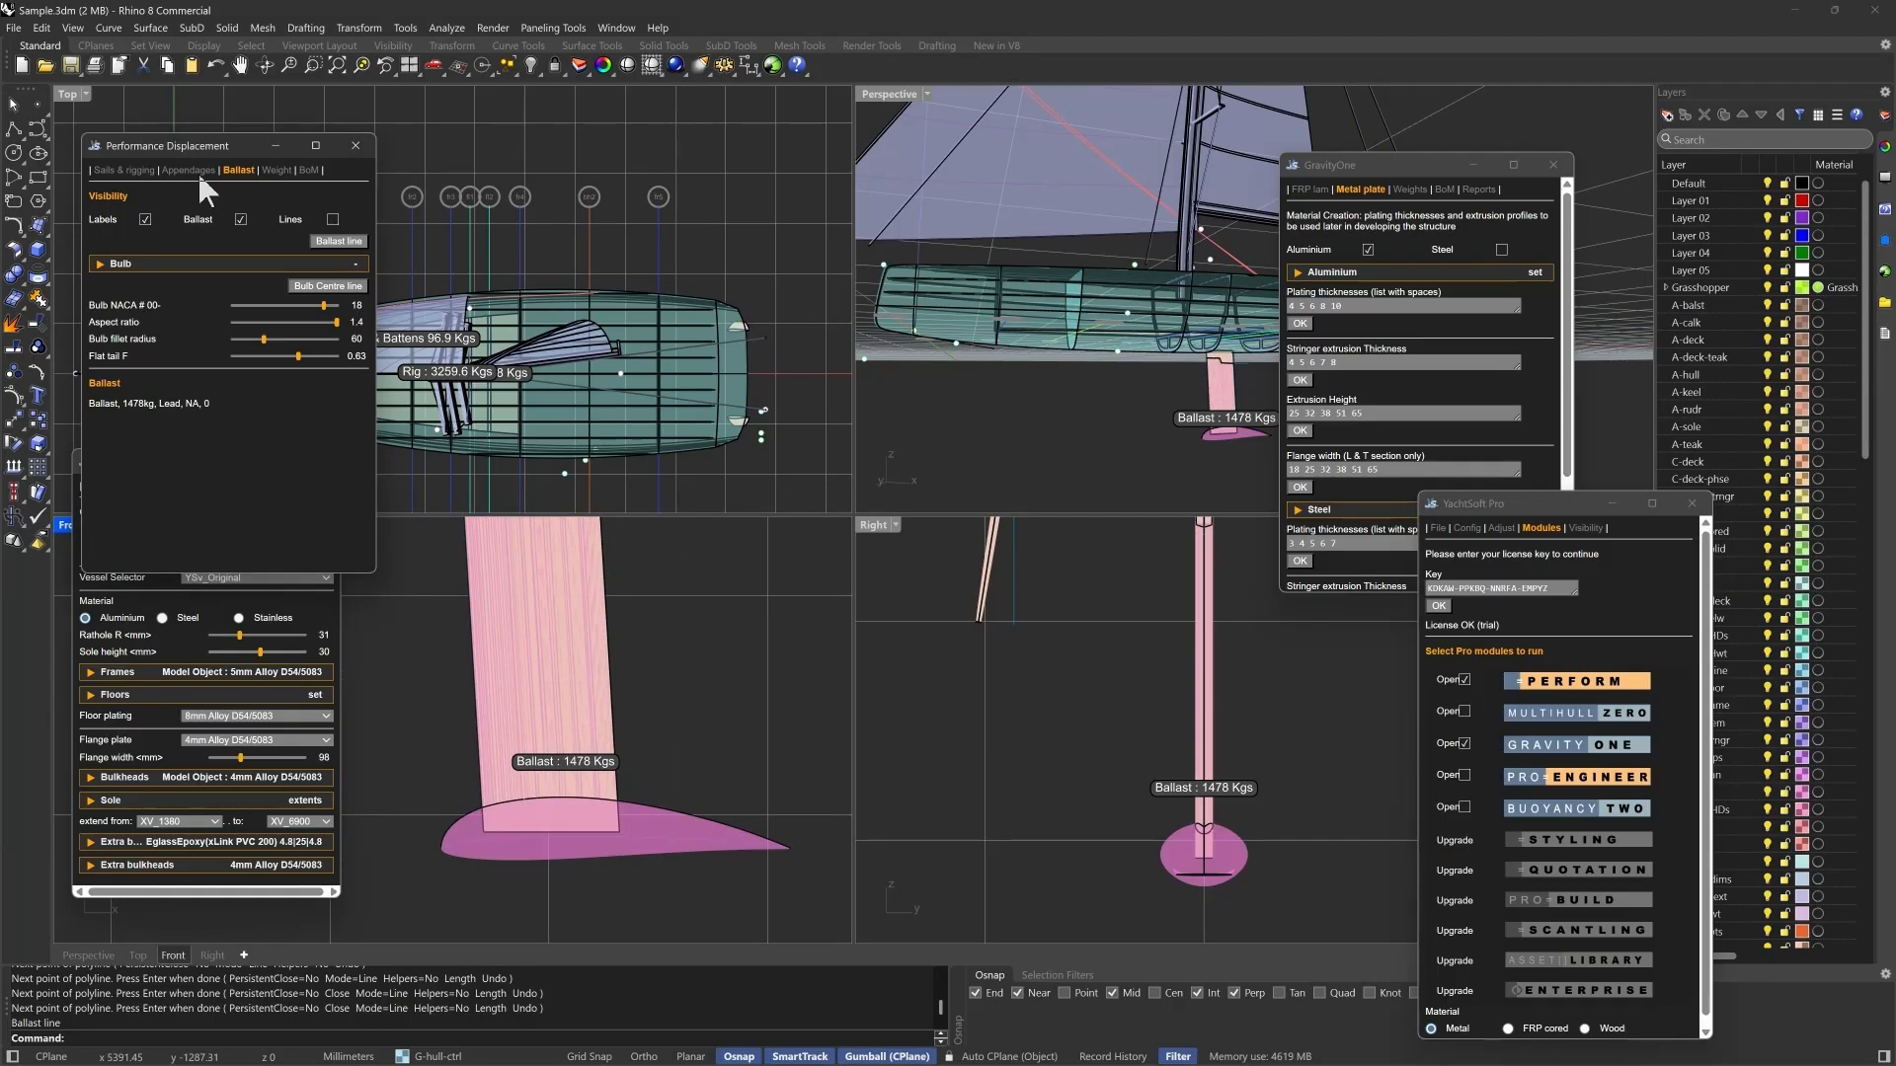
# - Select the four lower rig control points in the front view and lower them slightly towards the deck
pyautogui.click(197, 172)
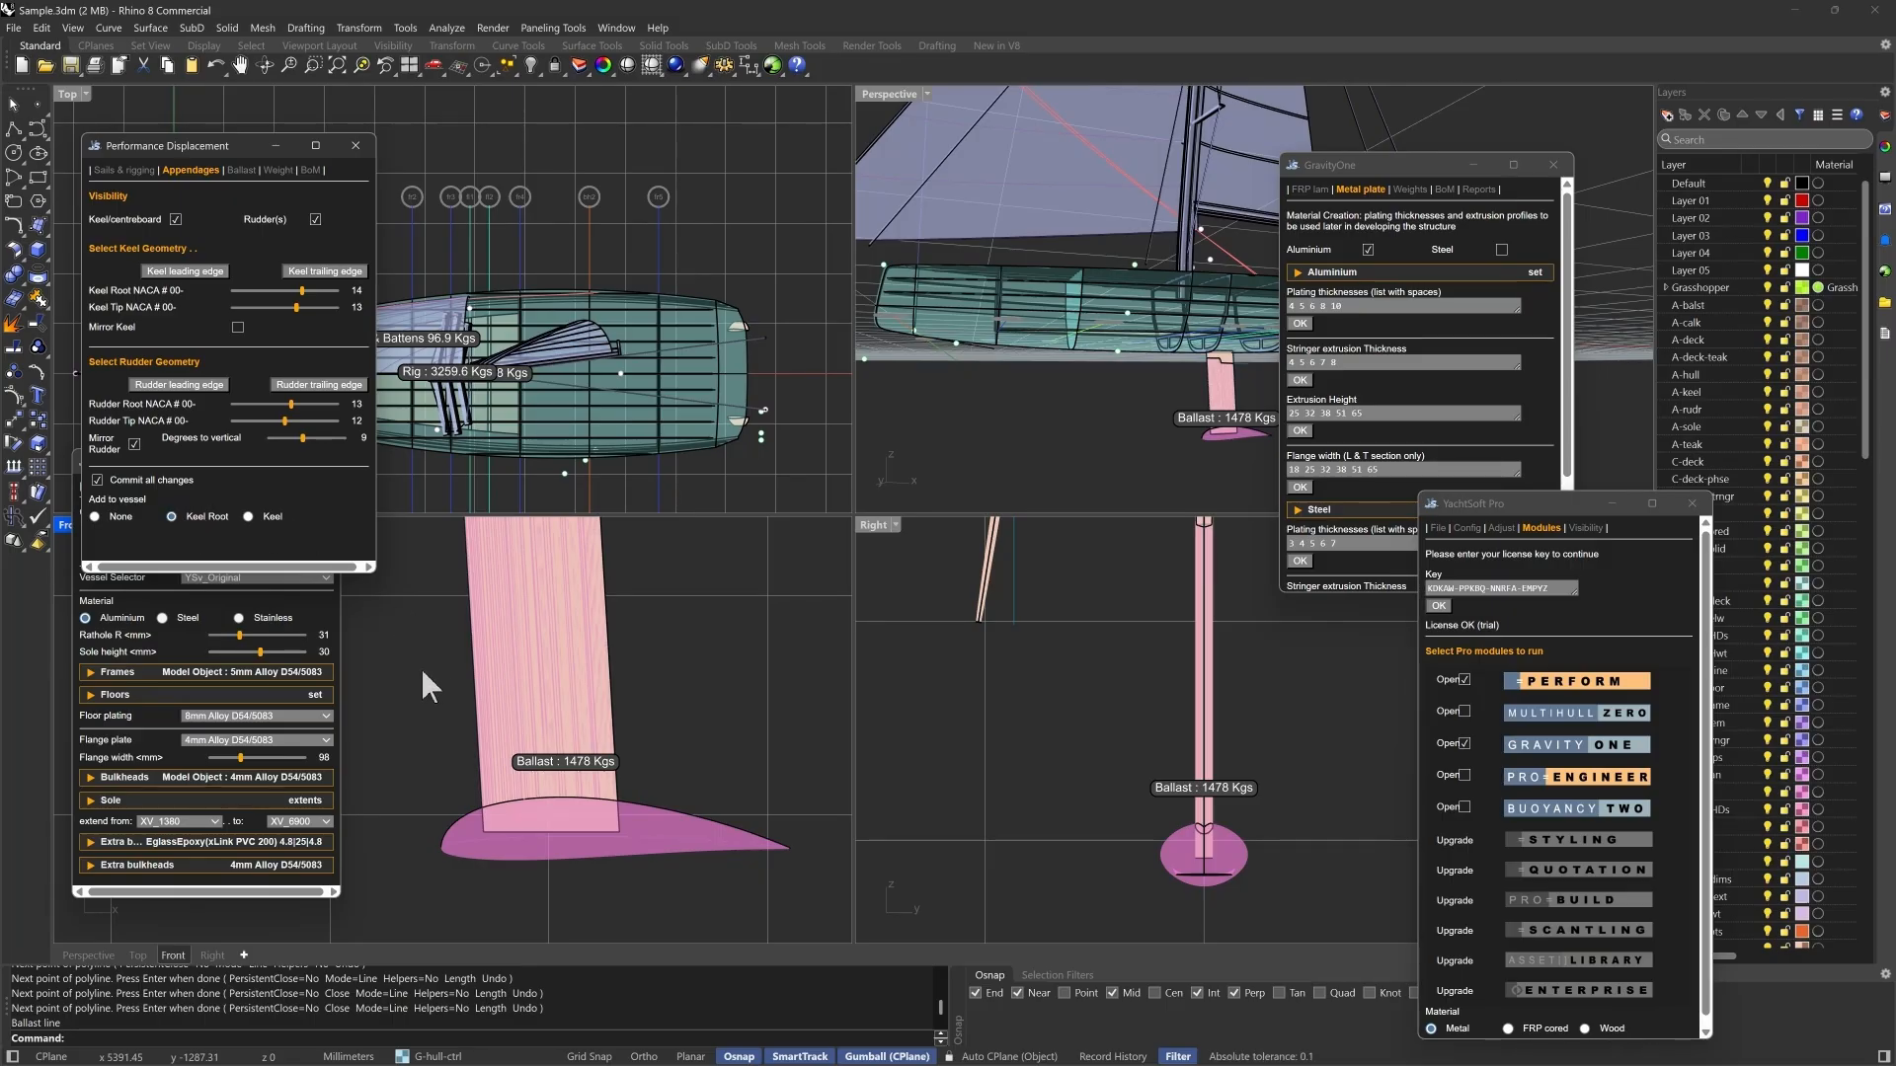
pyautogui.scroll(-6, 423, 672)
pyautogui.scroll(2, 443, 560)
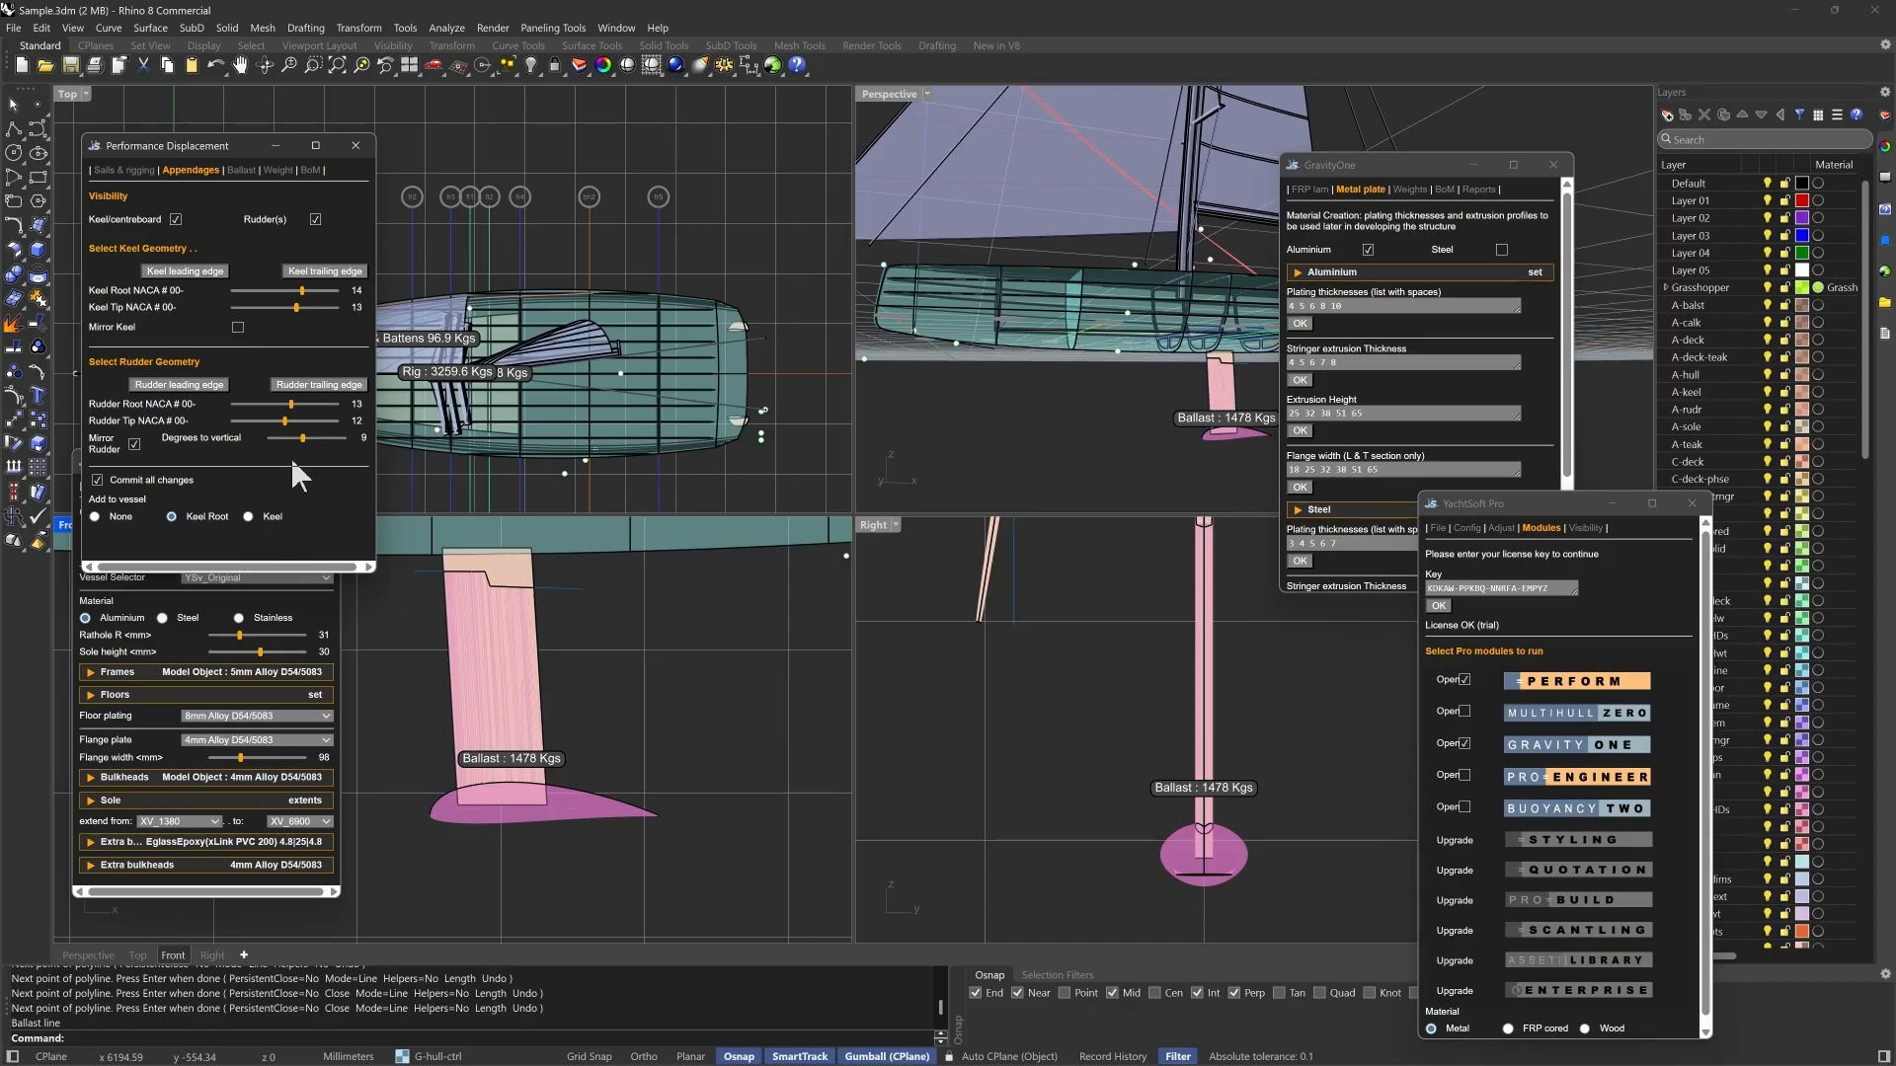
pyautogui.scroll(-2, 593, 750)
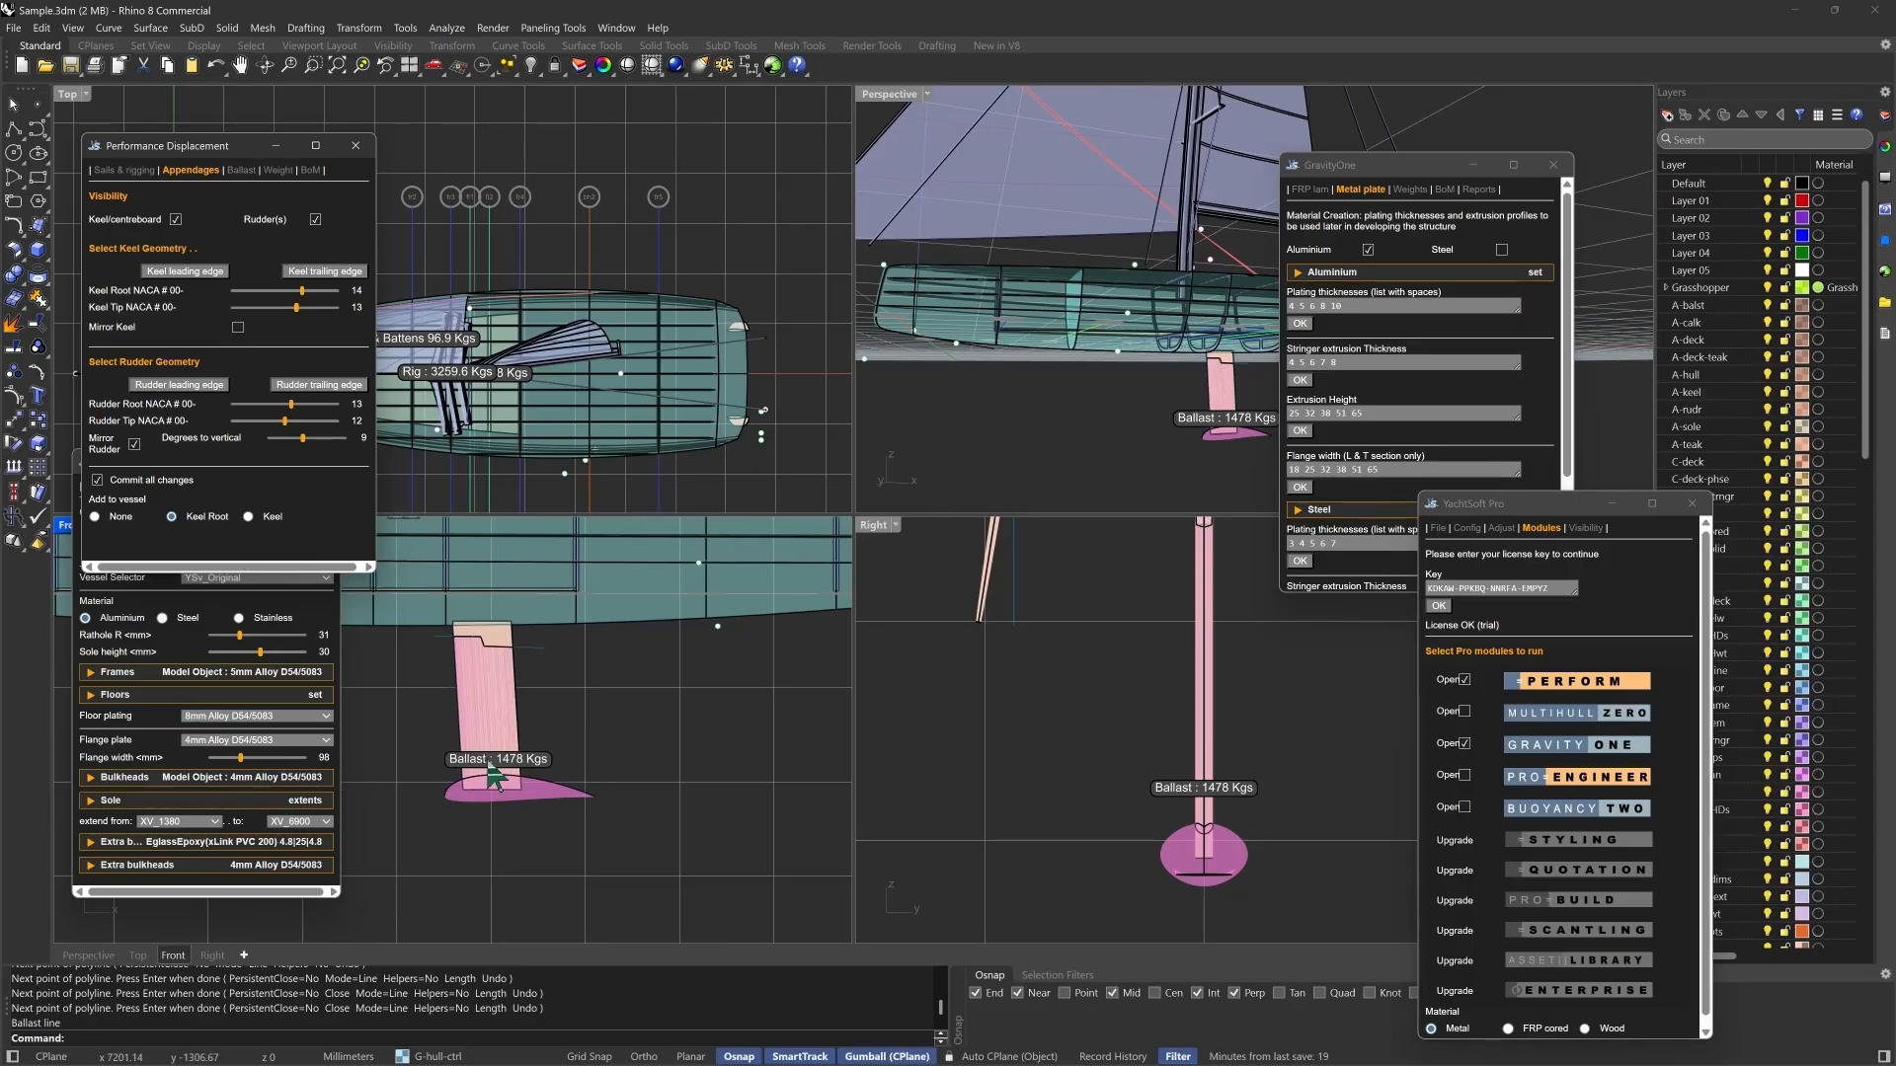
pyautogui.scroll(-1, 521, 790)
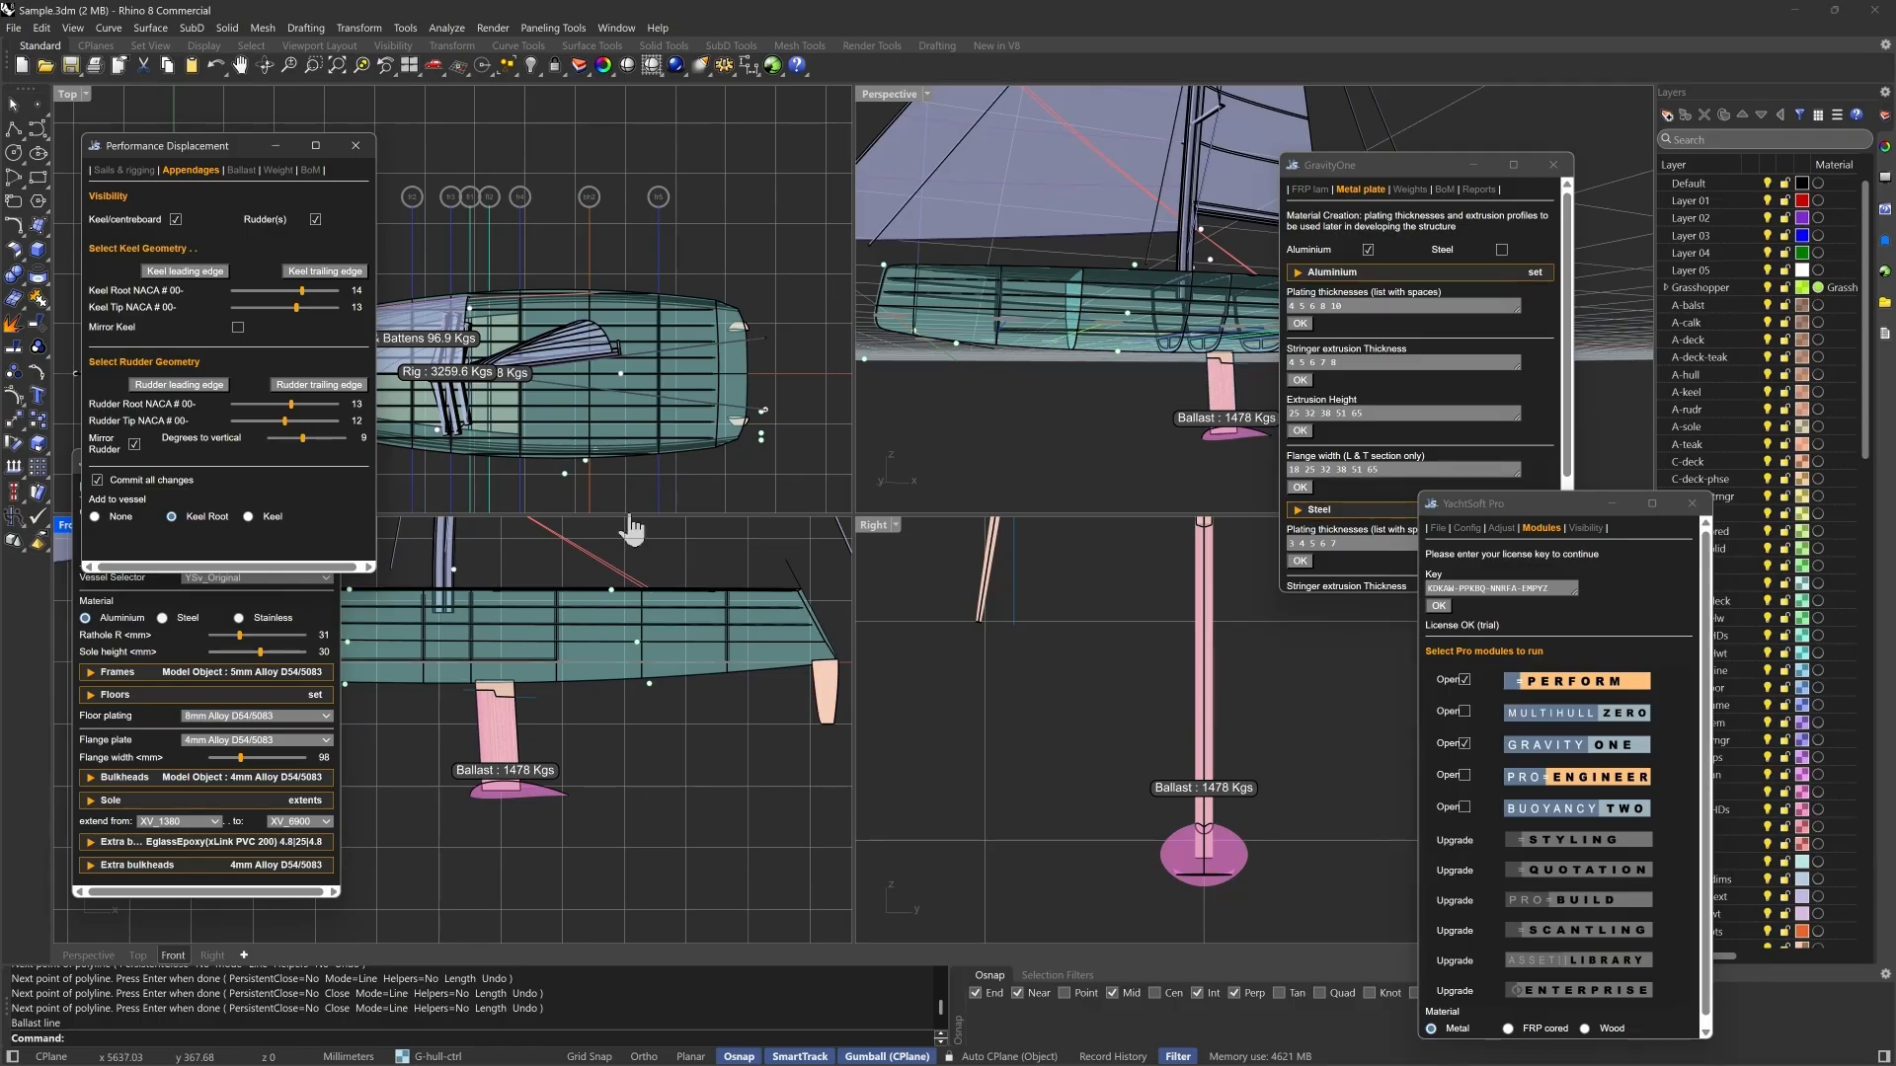
pyautogui.scroll(-2, 688, 772)
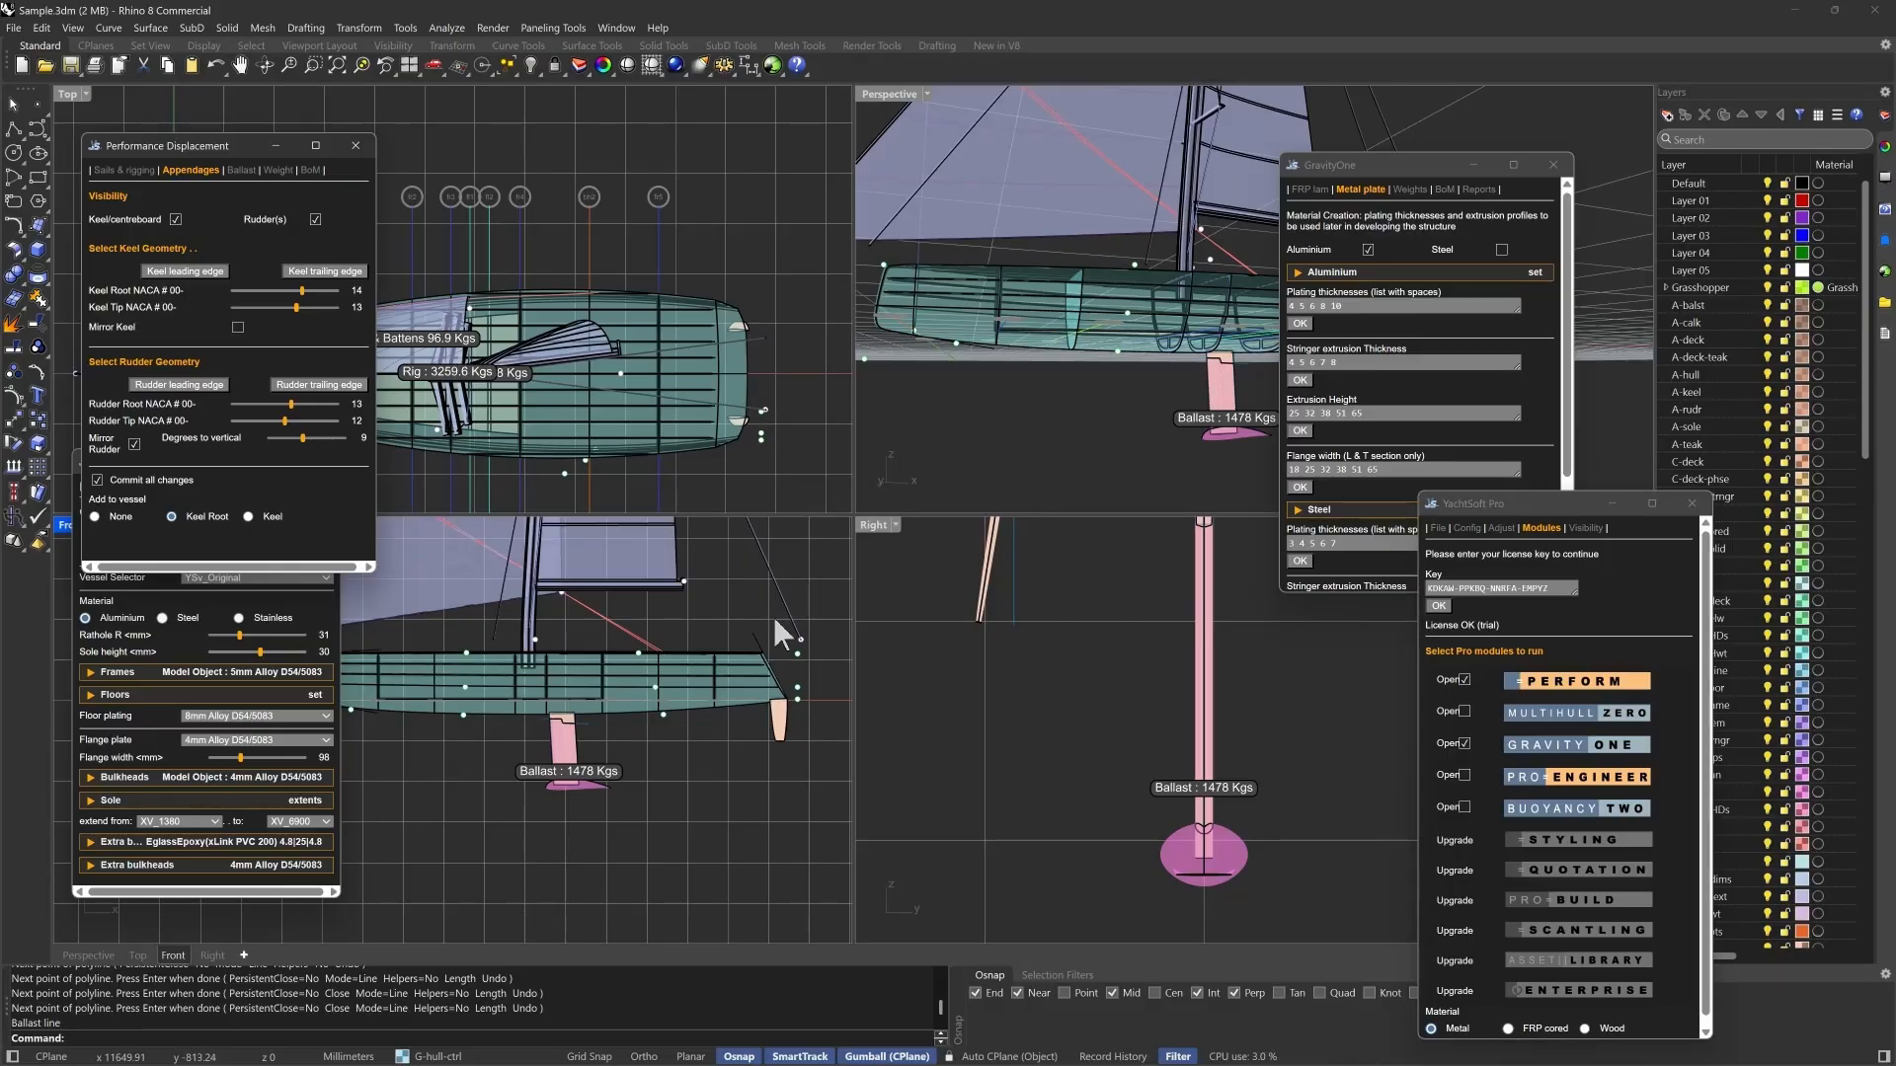
pyautogui.scroll(-1, 732, 844)
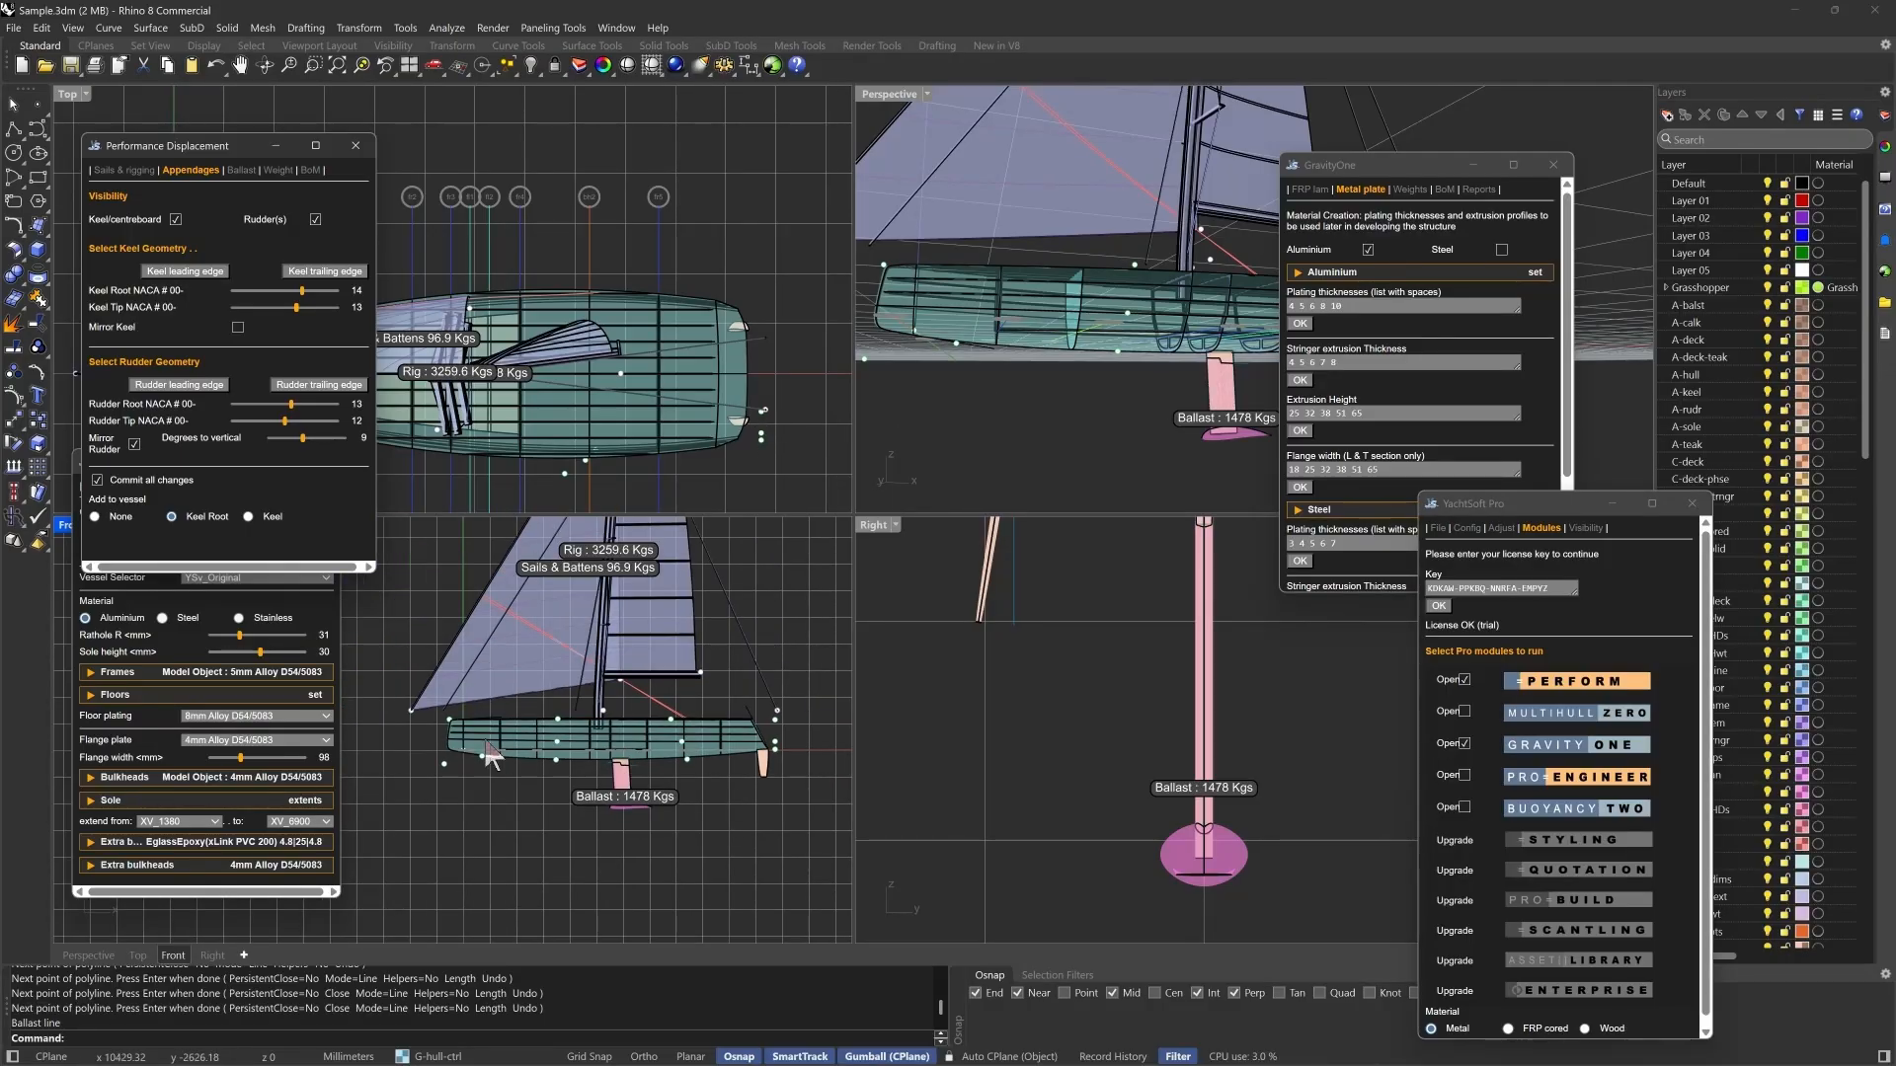
pyautogui.click(375, 712)
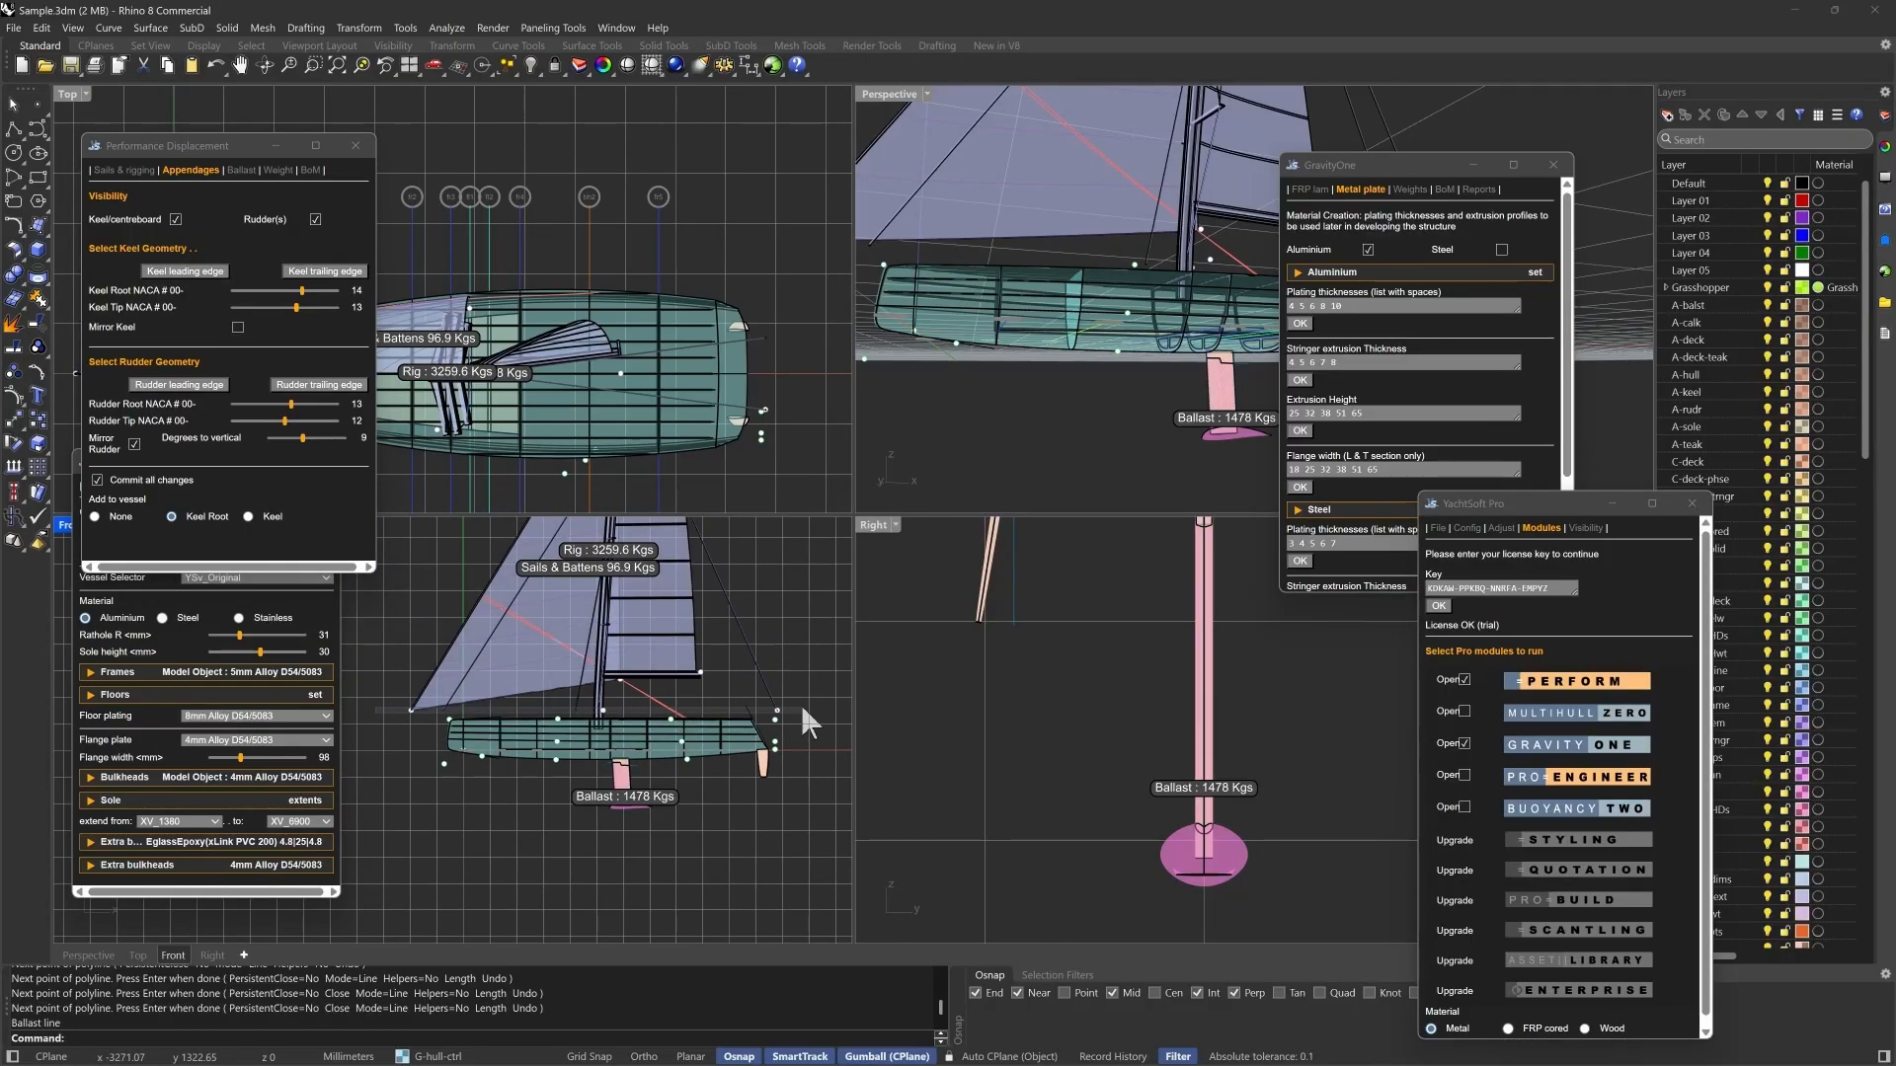
pyautogui.moveTo(798, 702); pyautogui.dragTo(798, 702)
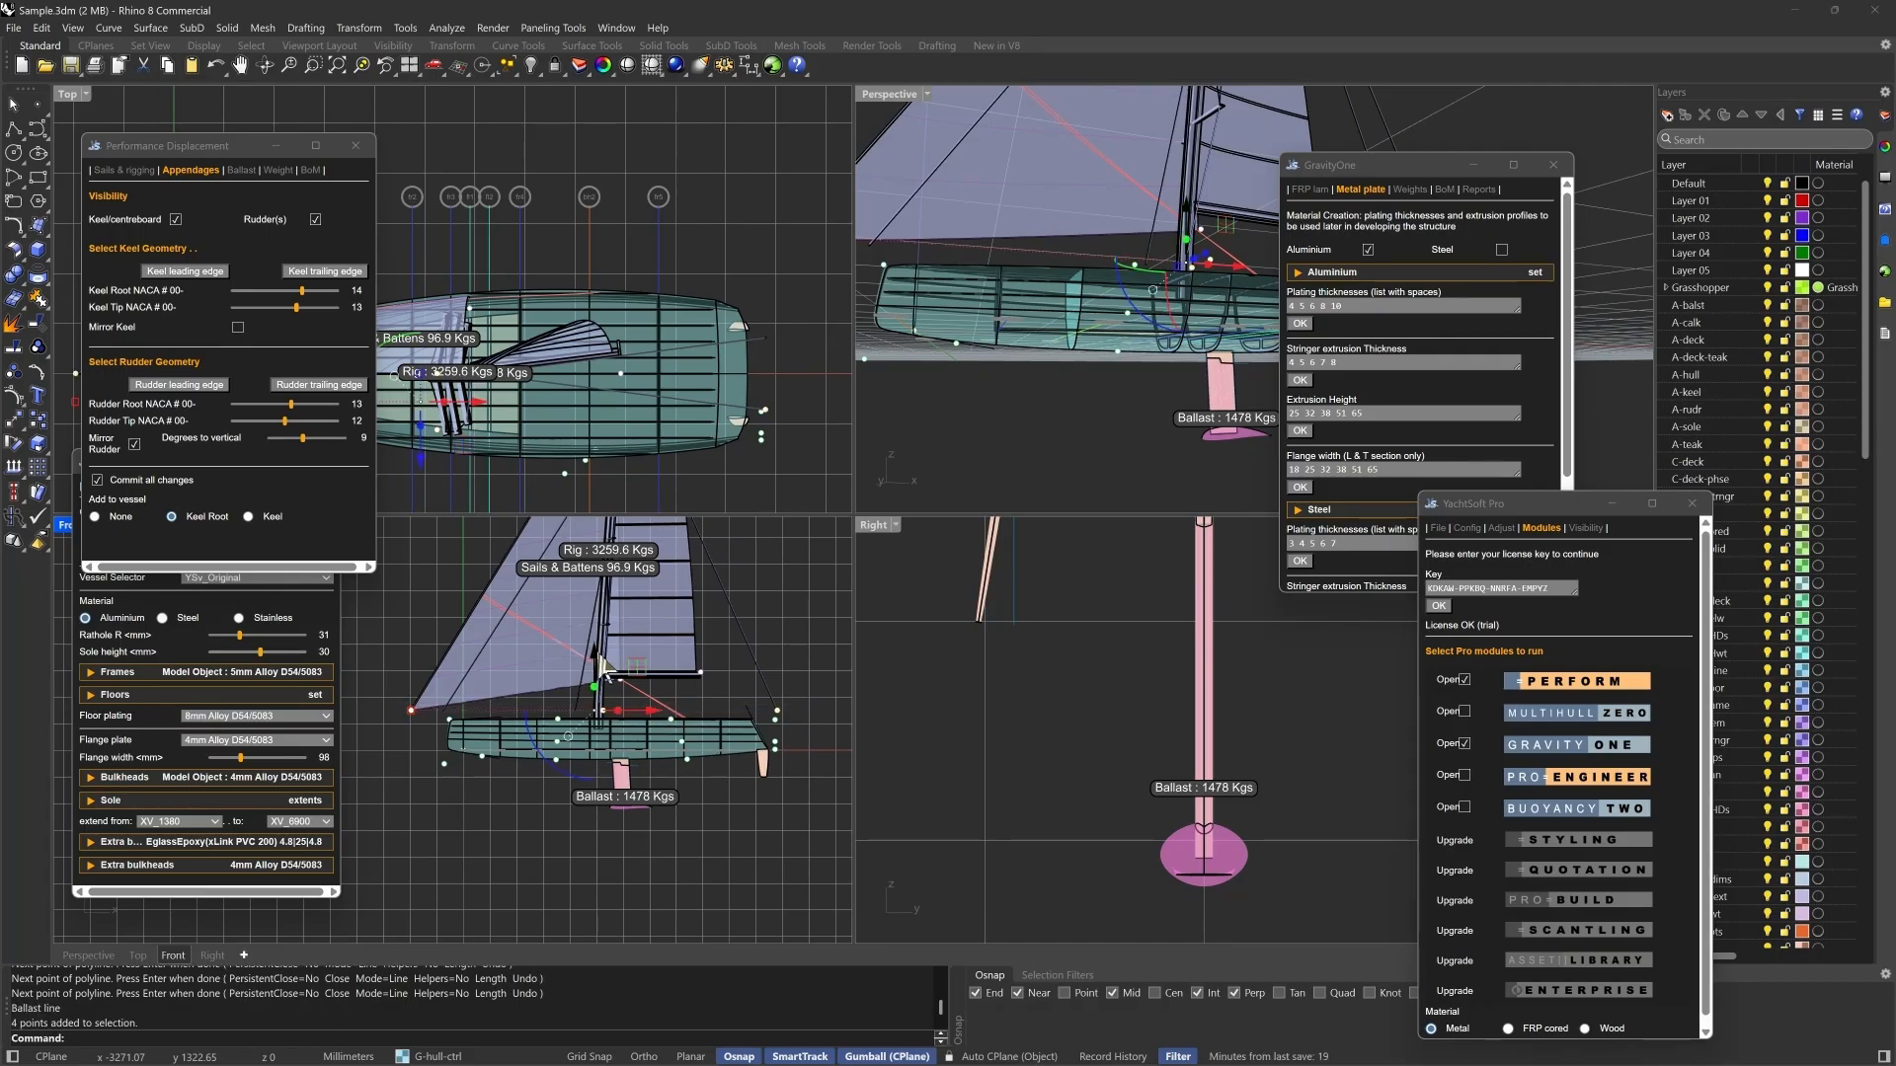
pyautogui.moveTo(604, 674); pyautogui.dragTo(612, 691)
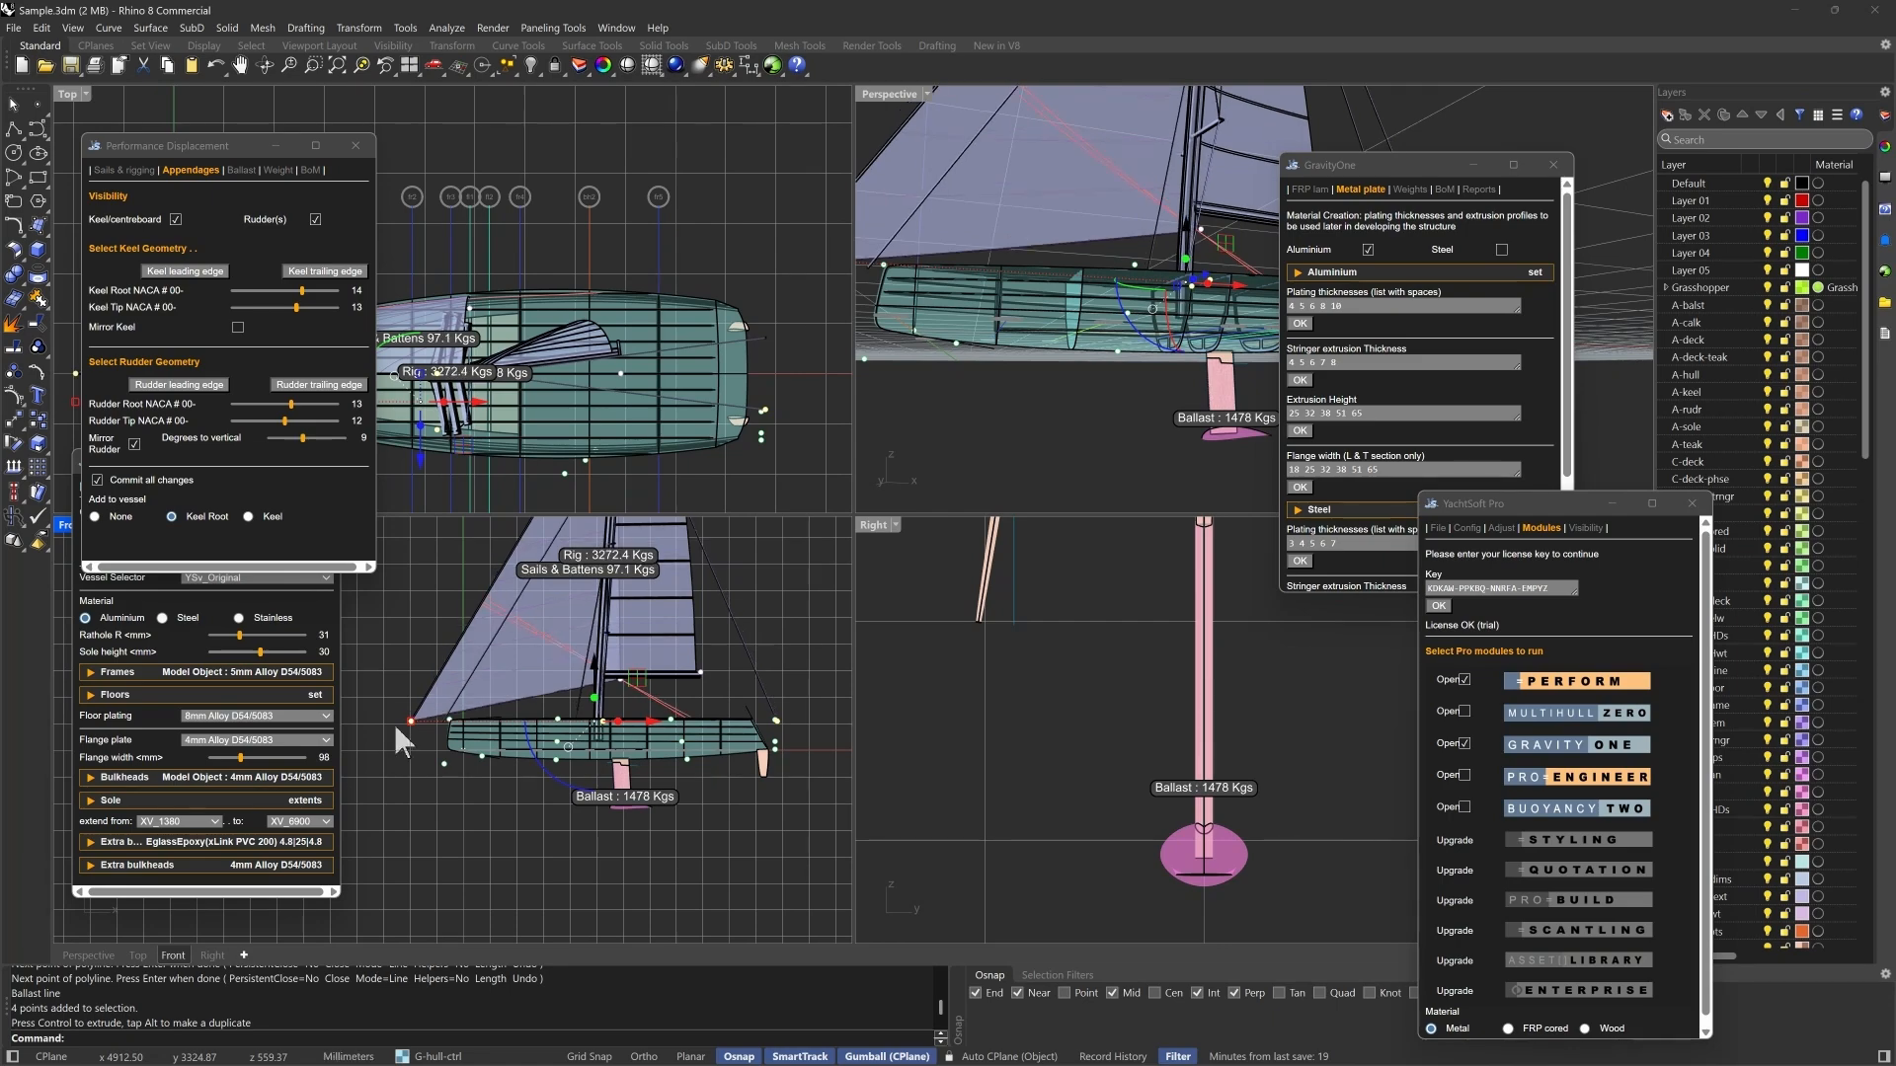
# - Move the foresail's forward control point aft to the bow in the front view
pyautogui.scroll(3, 382, 719)
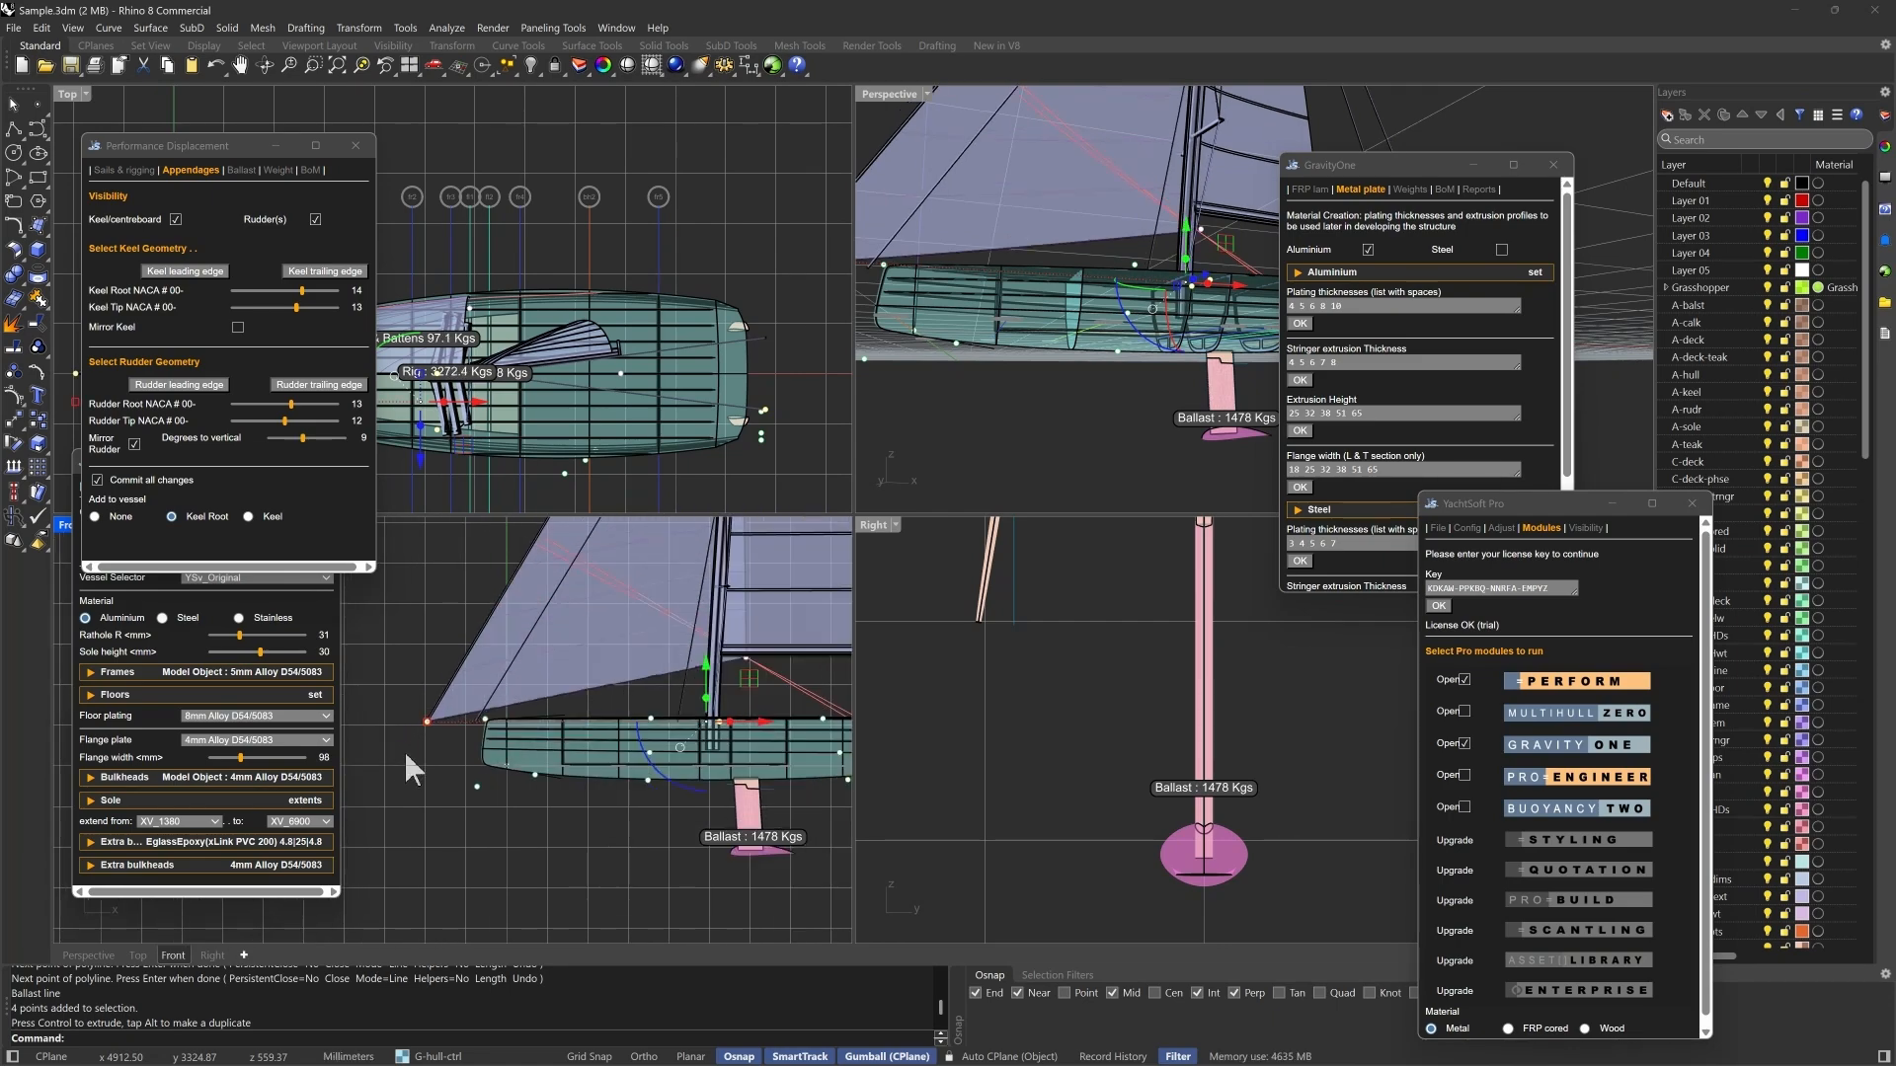
pyautogui.click(394, 740)
pyautogui.moveTo(396, 738); pyautogui.dragTo(549, 722)
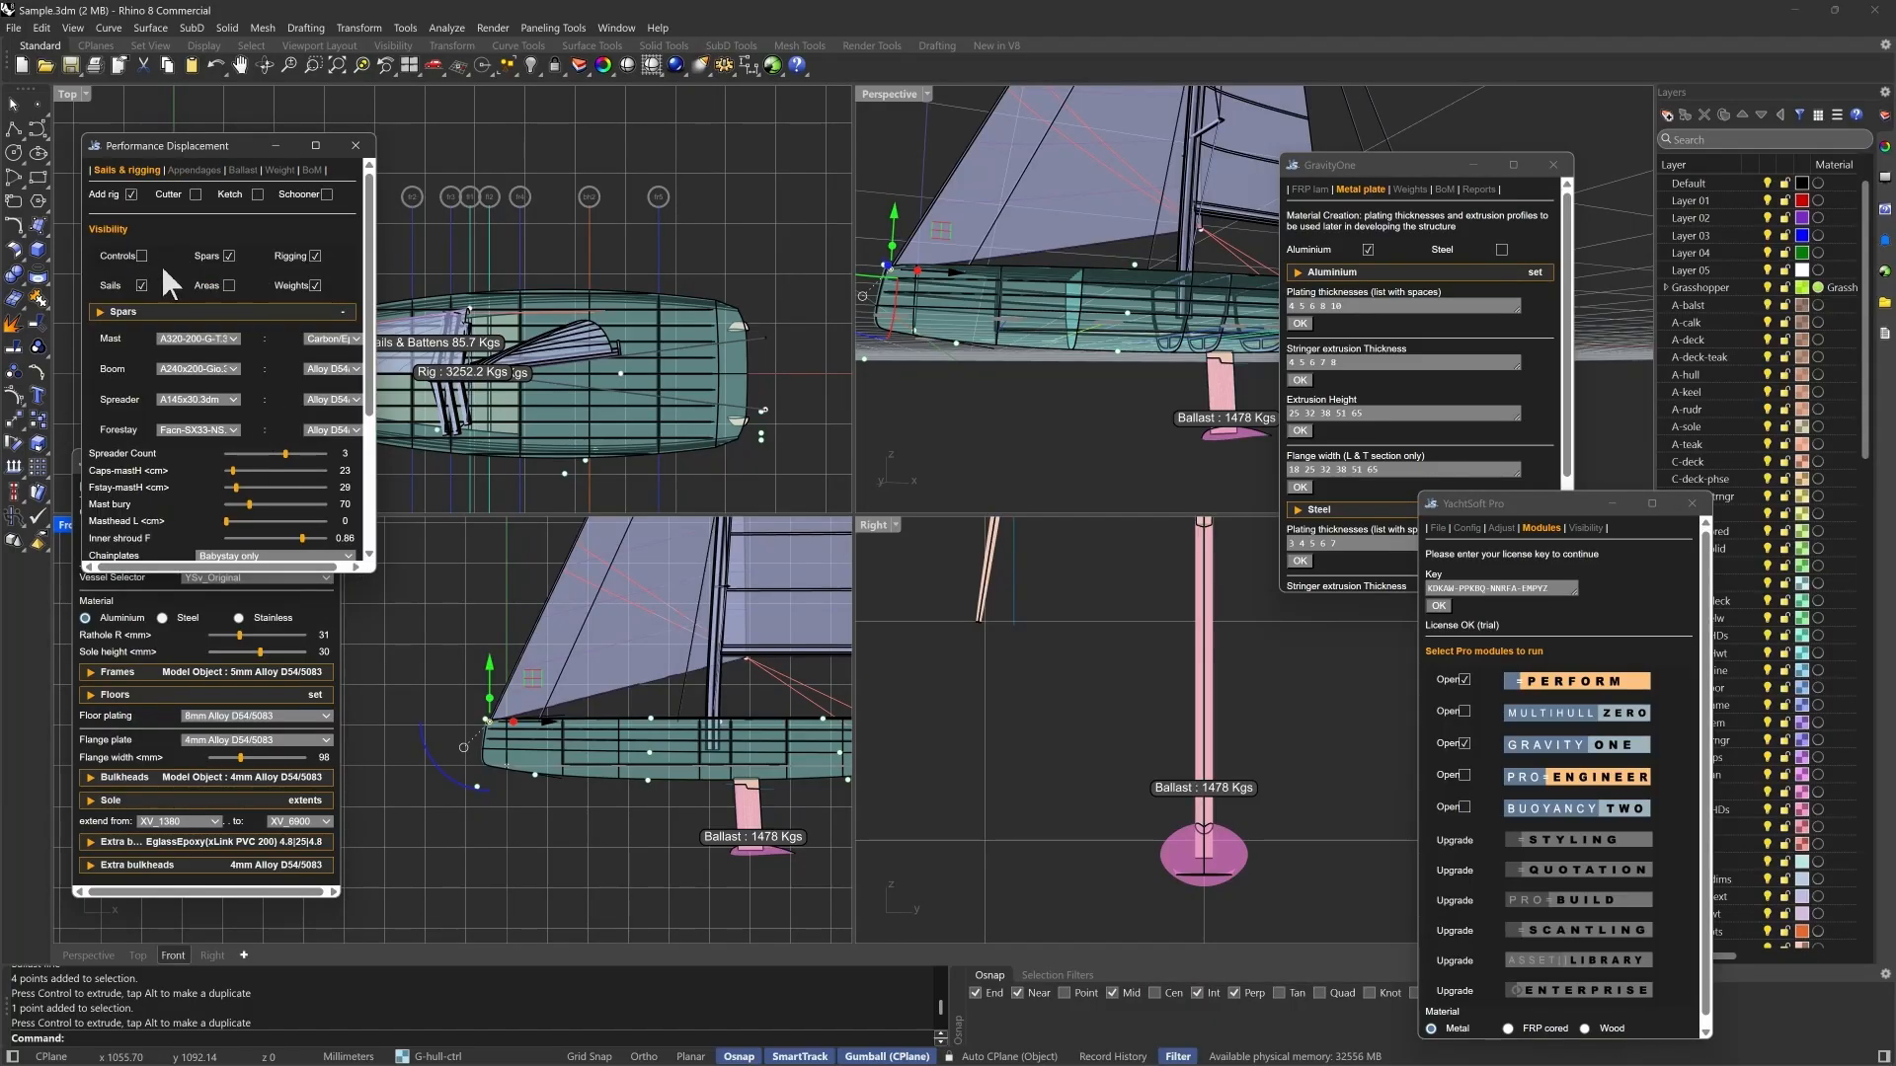
# - Show the hull and rig control labels to examine them, and hide them again
pyautogui.click(141, 256)
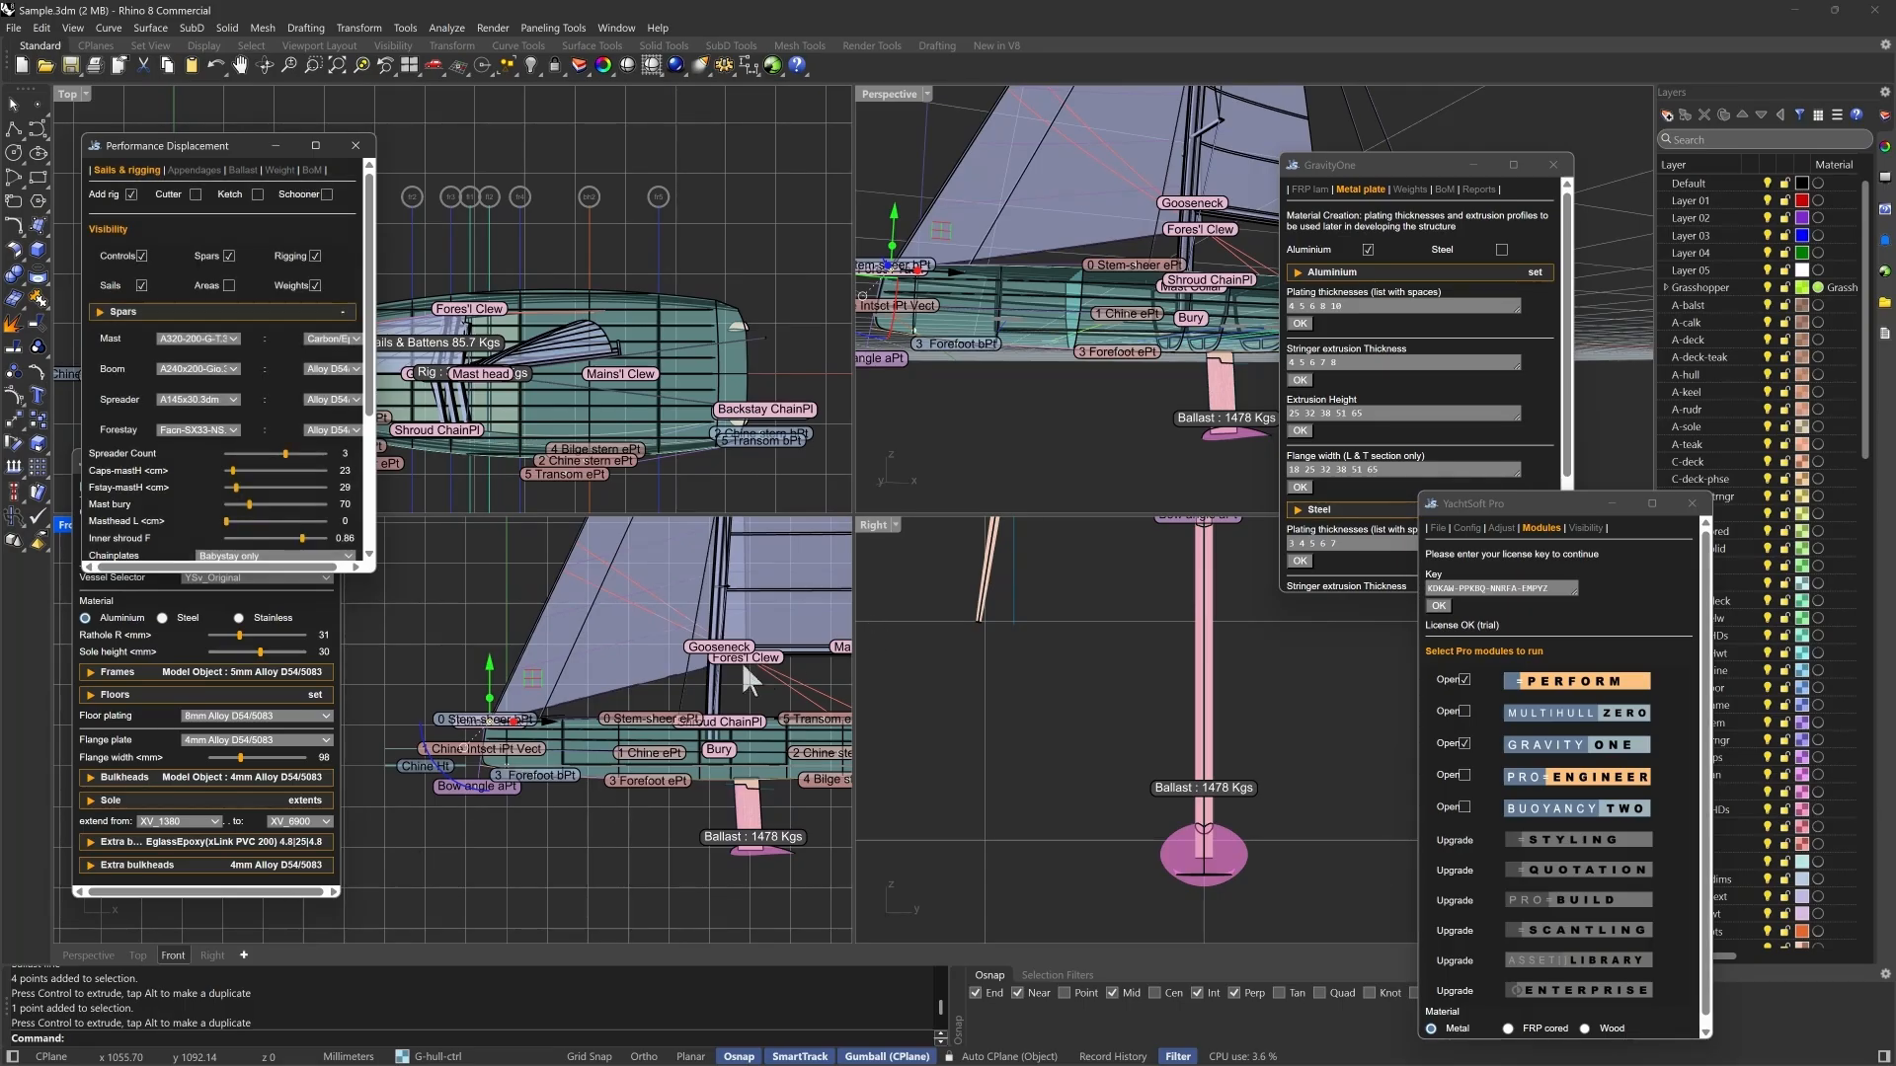
pyautogui.scroll(-2, 740, 688)
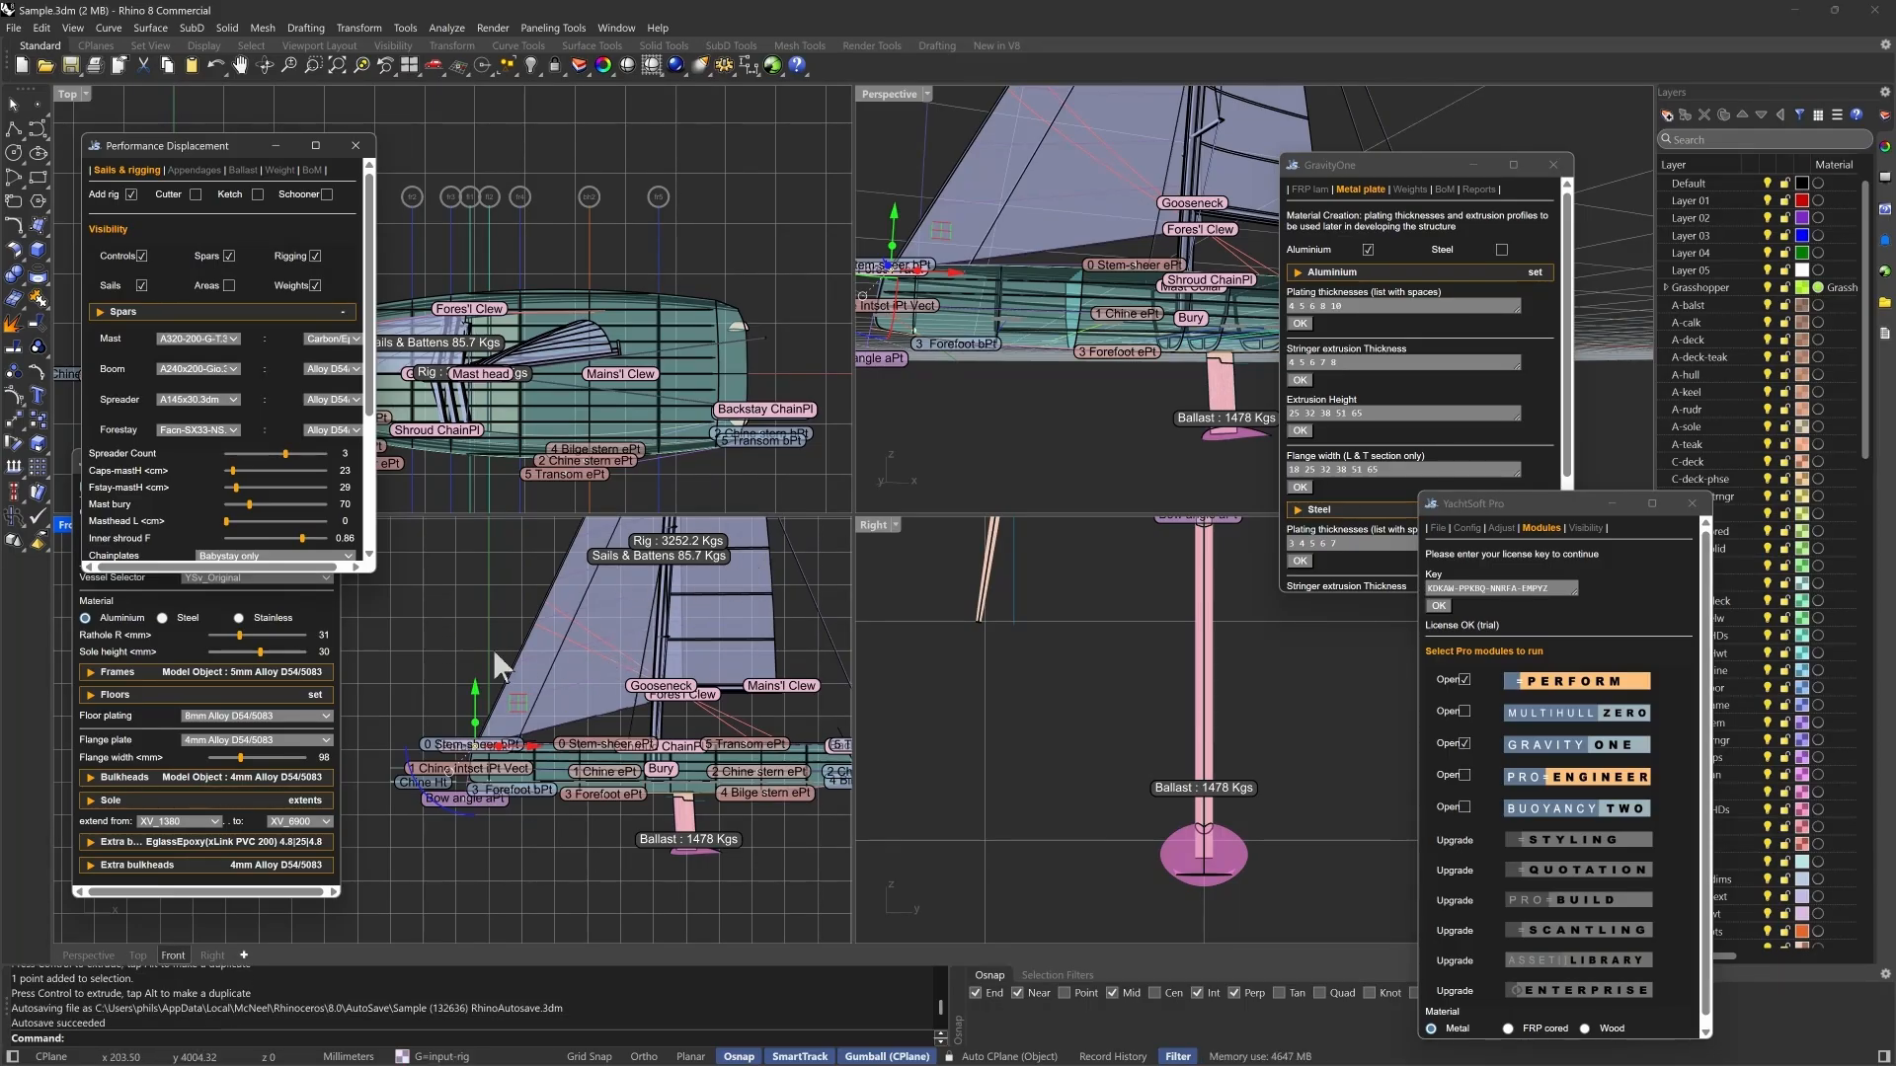
pyautogui.click(143, 257)
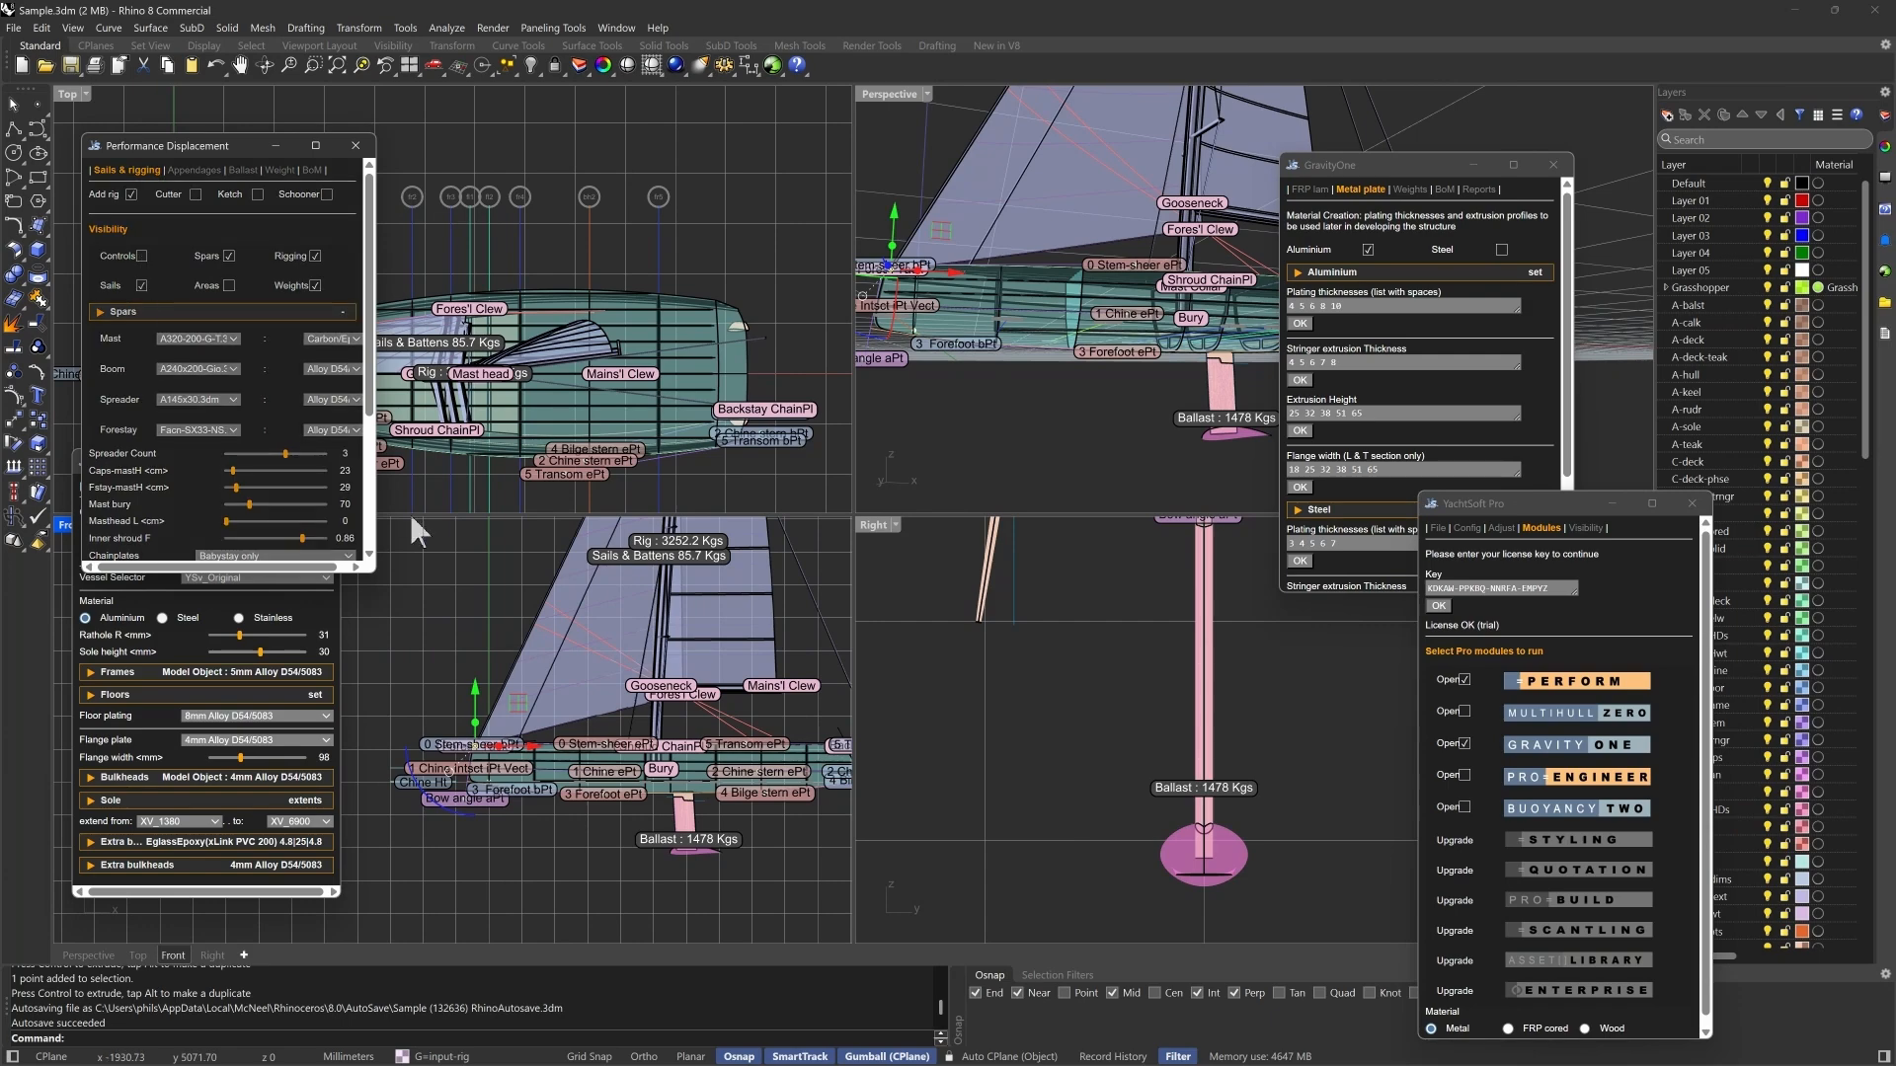
# - Show the sail area markers on the rig and hide the weight labels
pyautogui.click(229, 286)
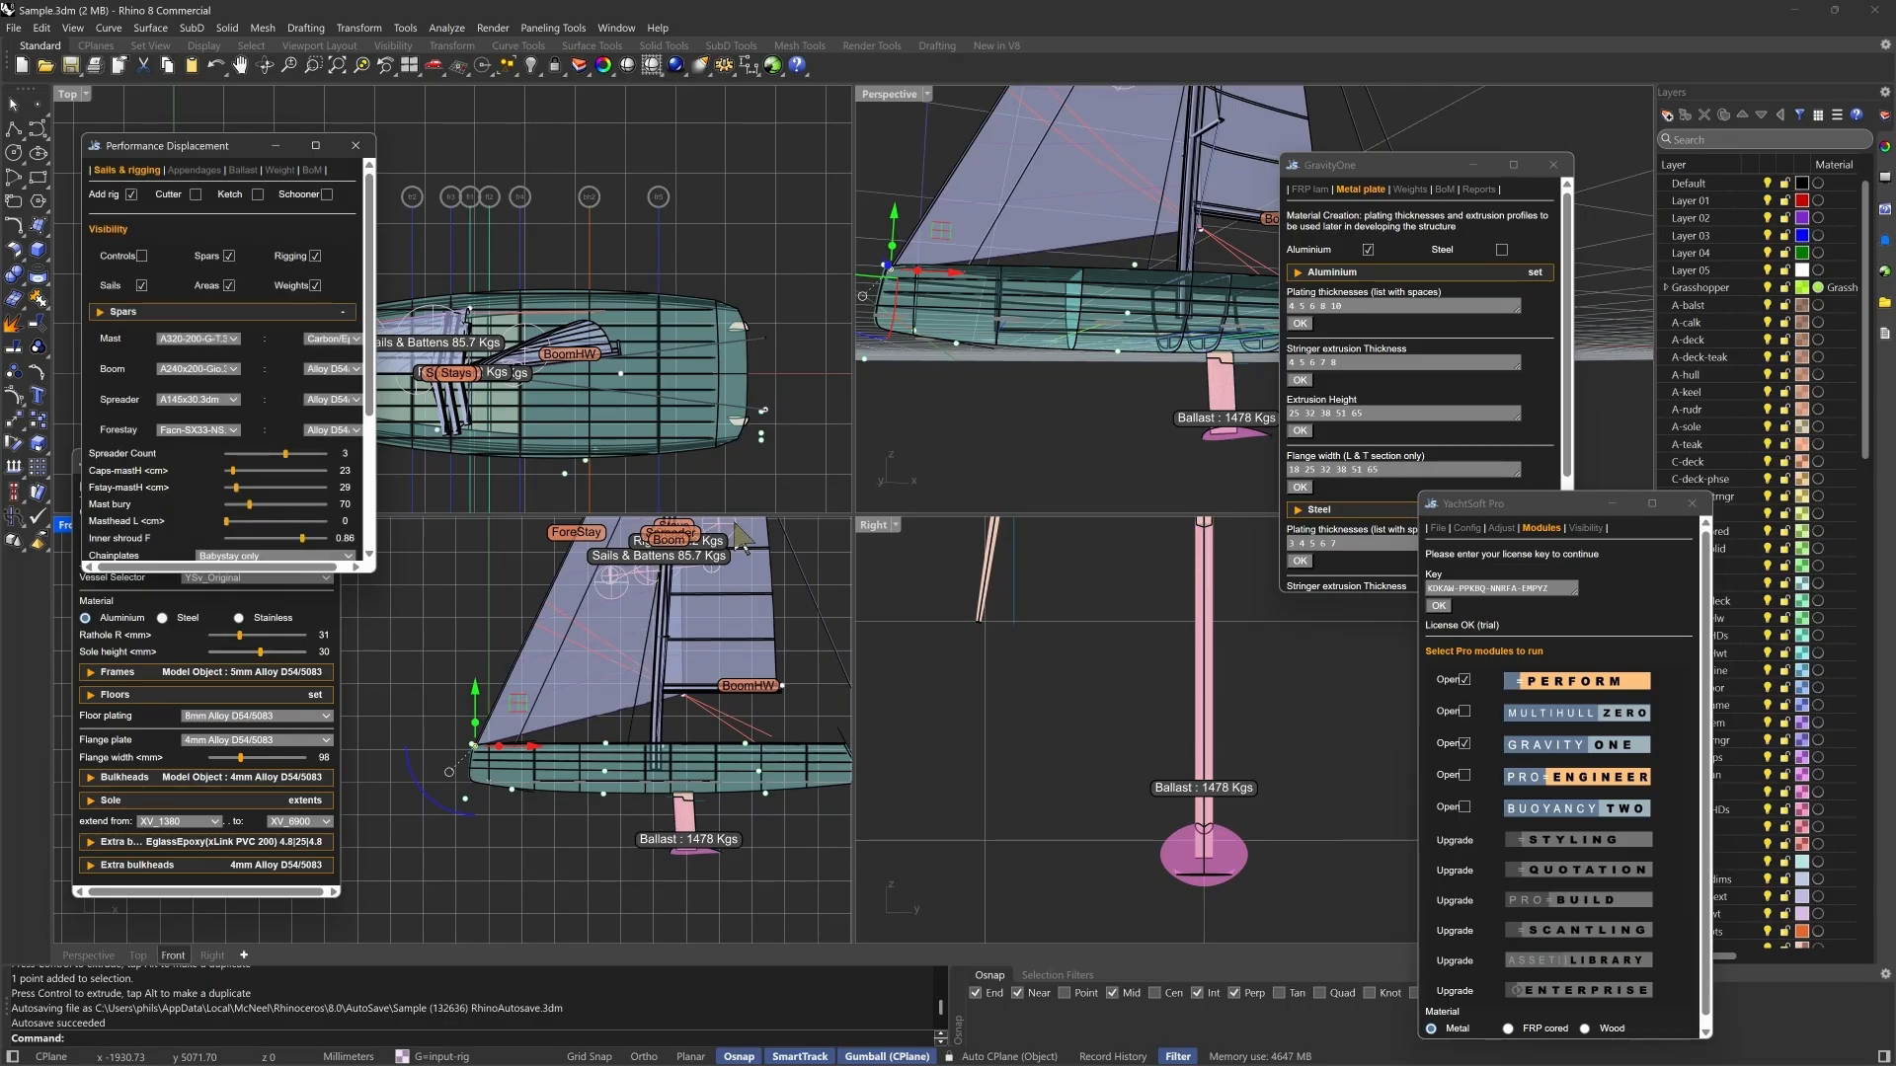
pyautogui.scroll(4, 625, 612)
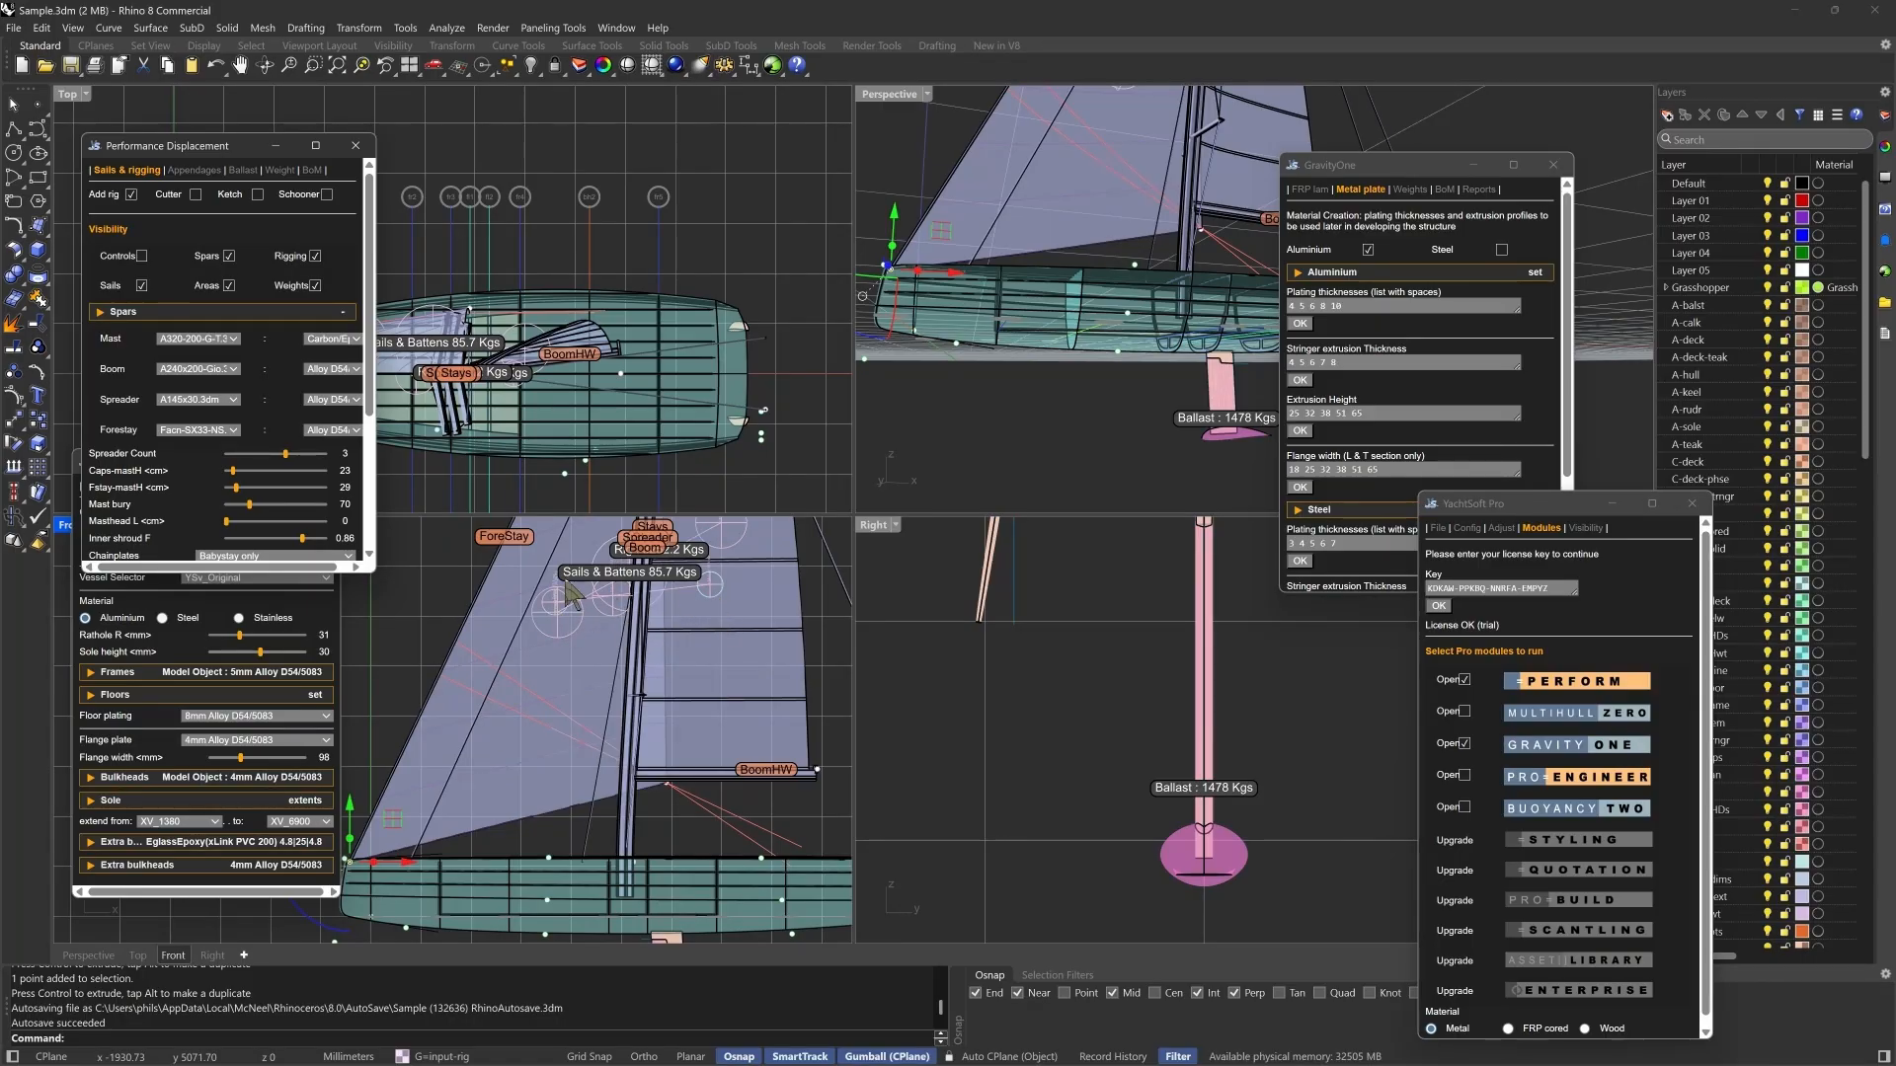
pyautogui.click(315, 286)
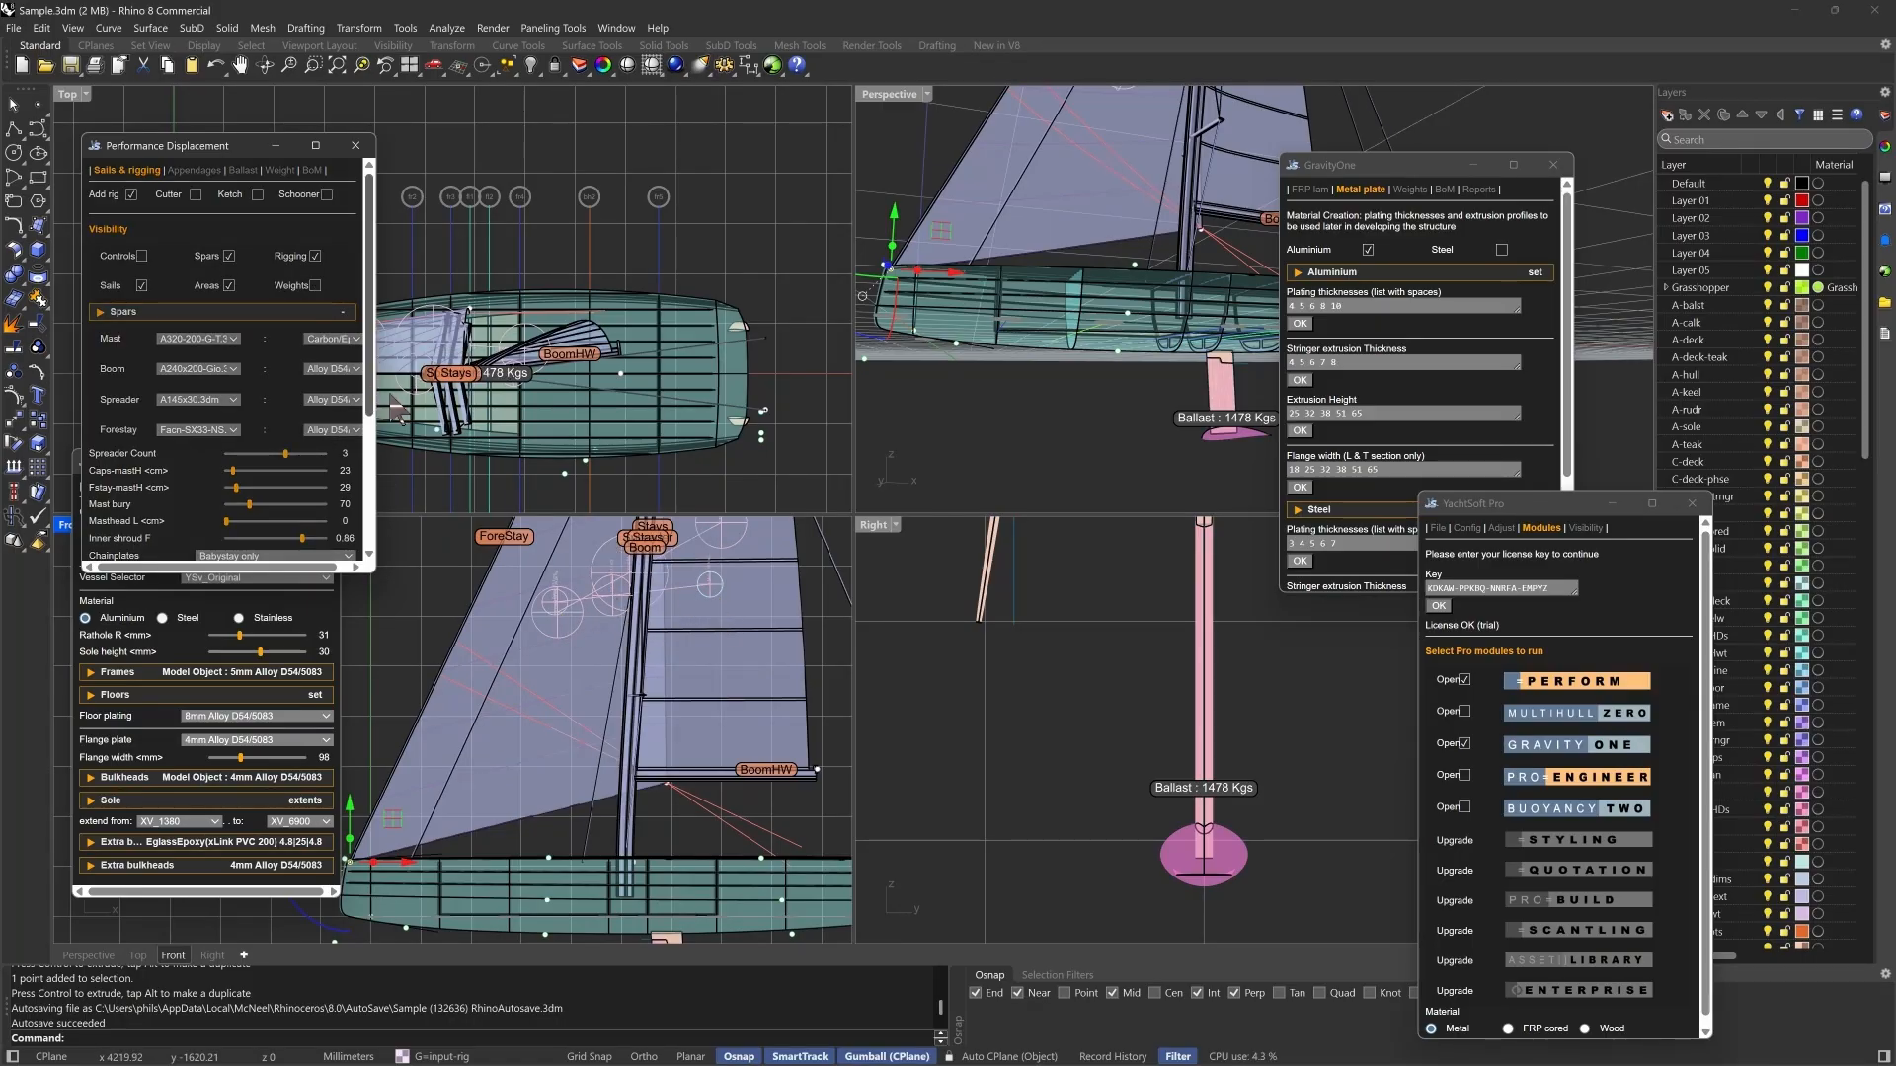
# - Examine the available section profiles for the mast, boom, spreader and forestay without changing any of them
pyautogui.click(235, 337)
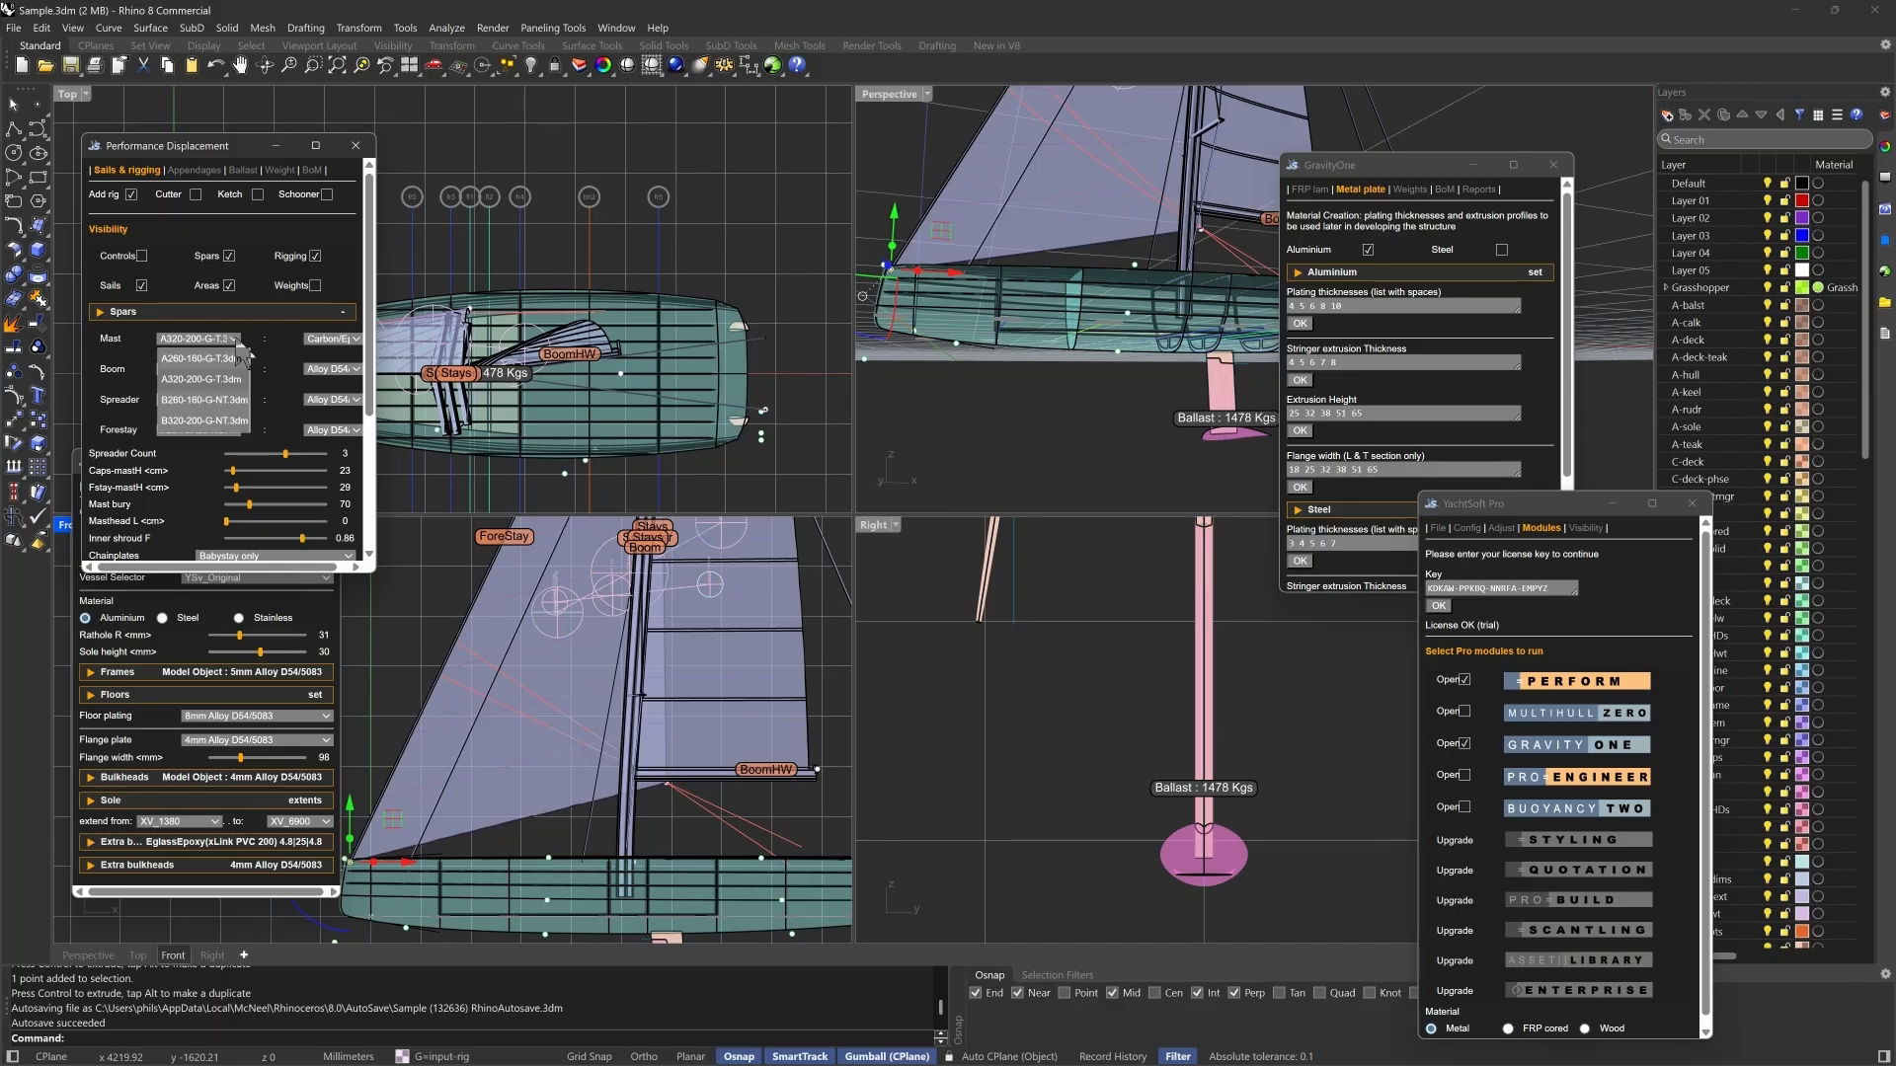
pyautogui.click(235, 338)
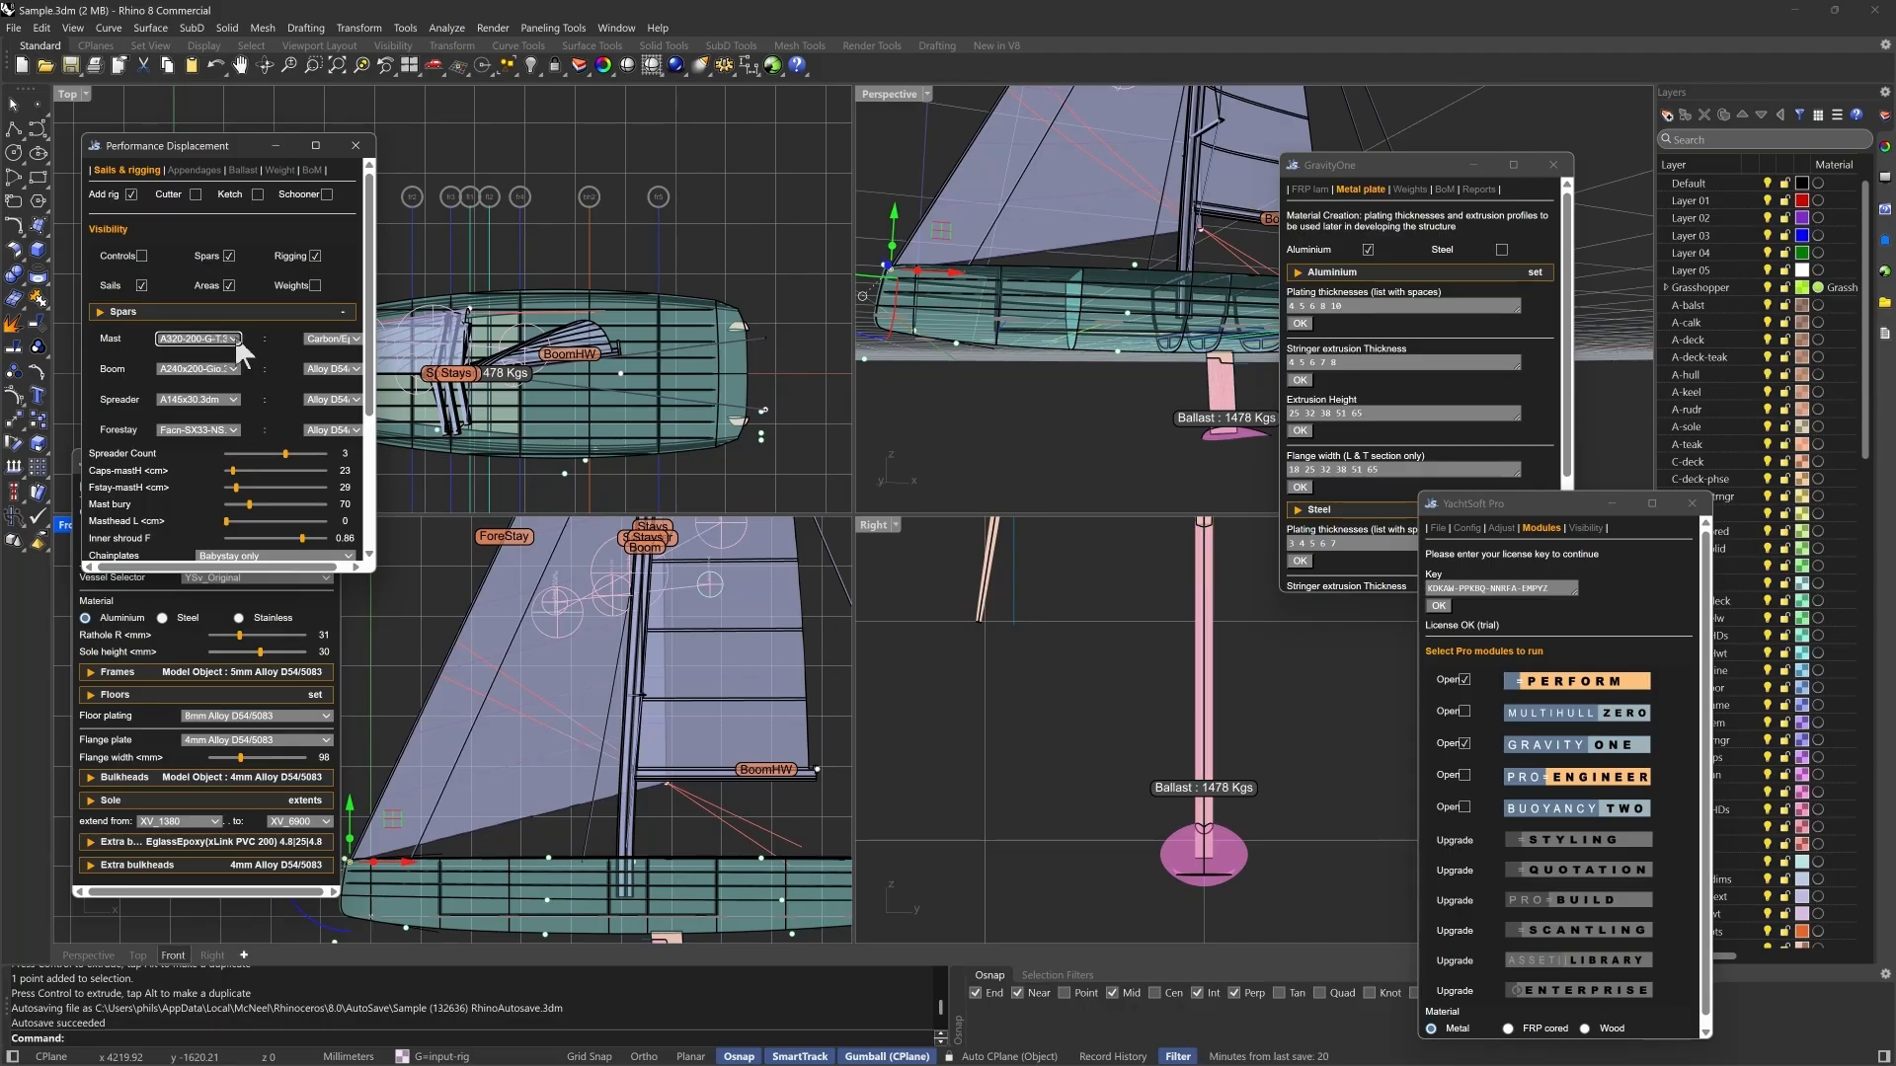
pyautogui.click(235, 369)
pyautogui.click(237, 373)
pyautogui.click(236, 373)
pyautogui.click(238, 387)
pyautogui.click(234, 400)
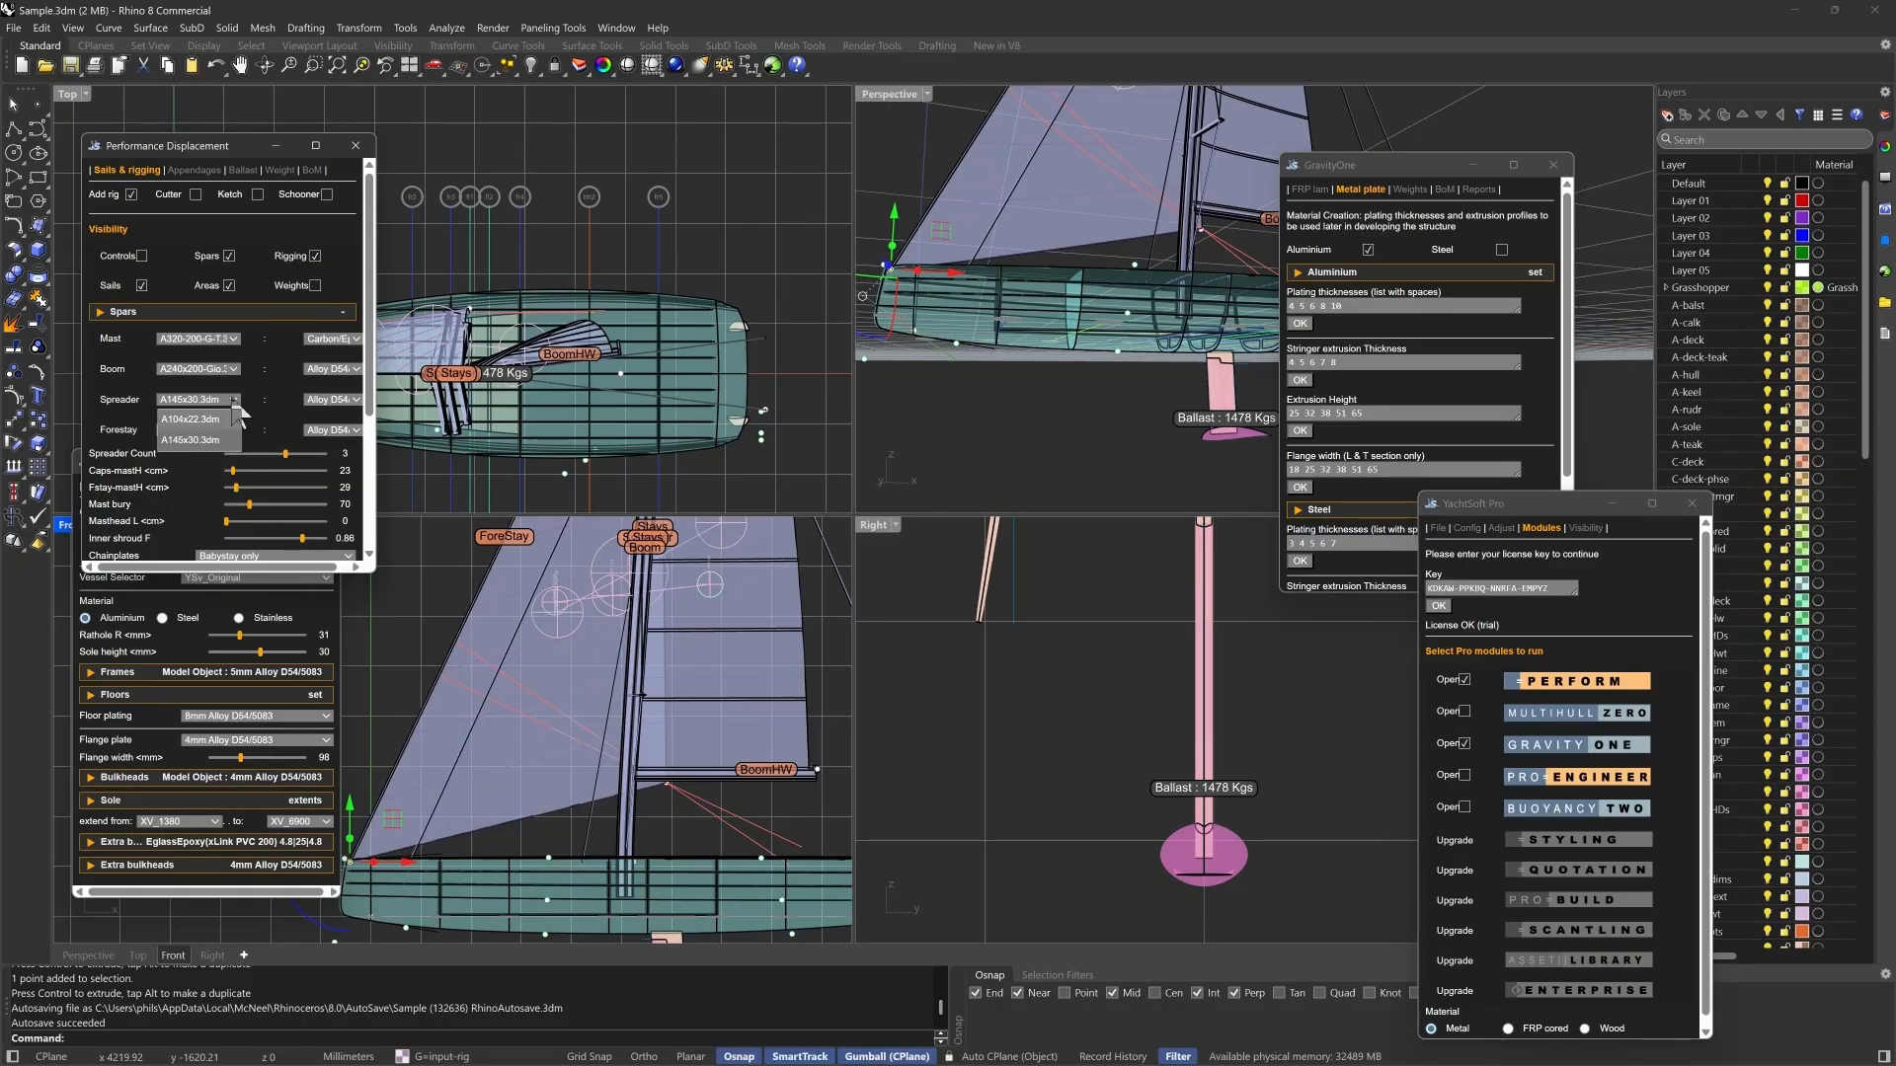
pyautogui.click(235, 407)
pyautogui.click(238, 431)
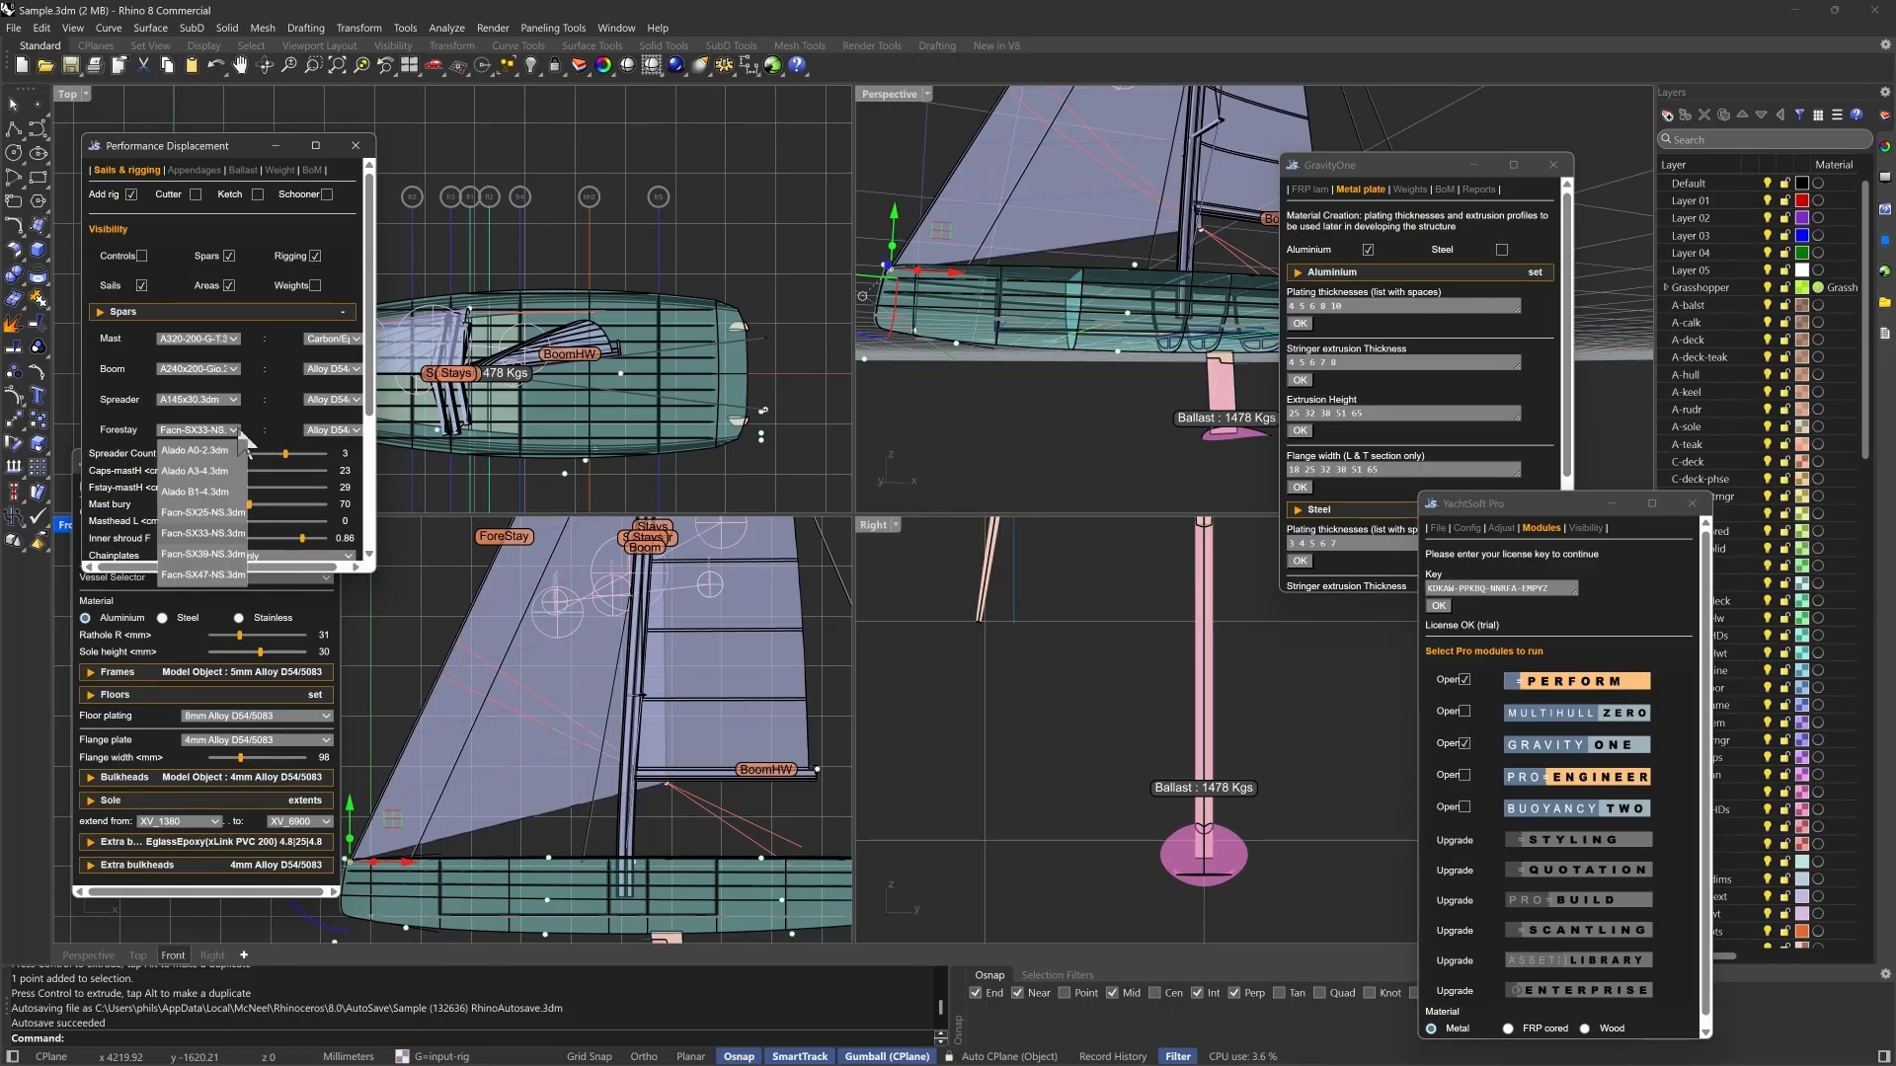
pyautogui.click(237, 432)
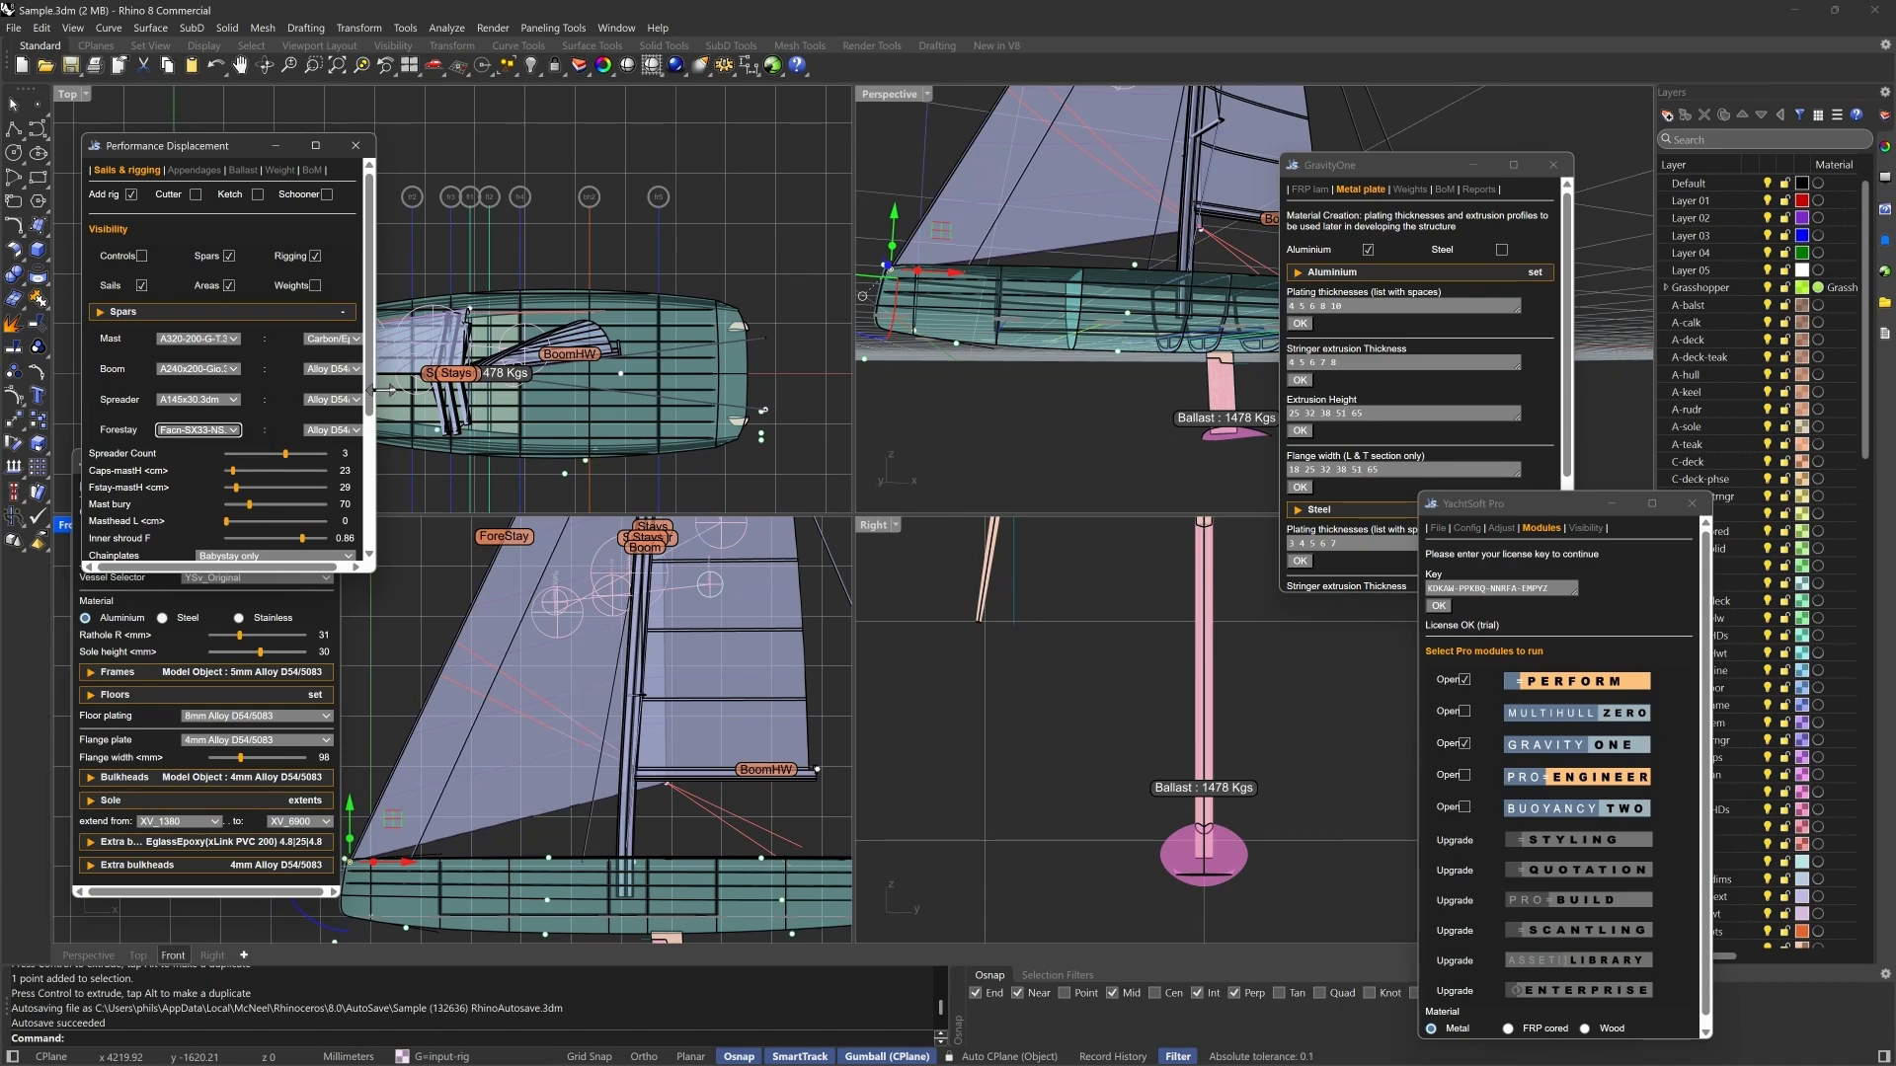
# - Set the boom material to Carbon/Epoxy and the mast bury to 140
pyautogui.moveTo(374, 415); pyautogui.dragTo(495, 415)
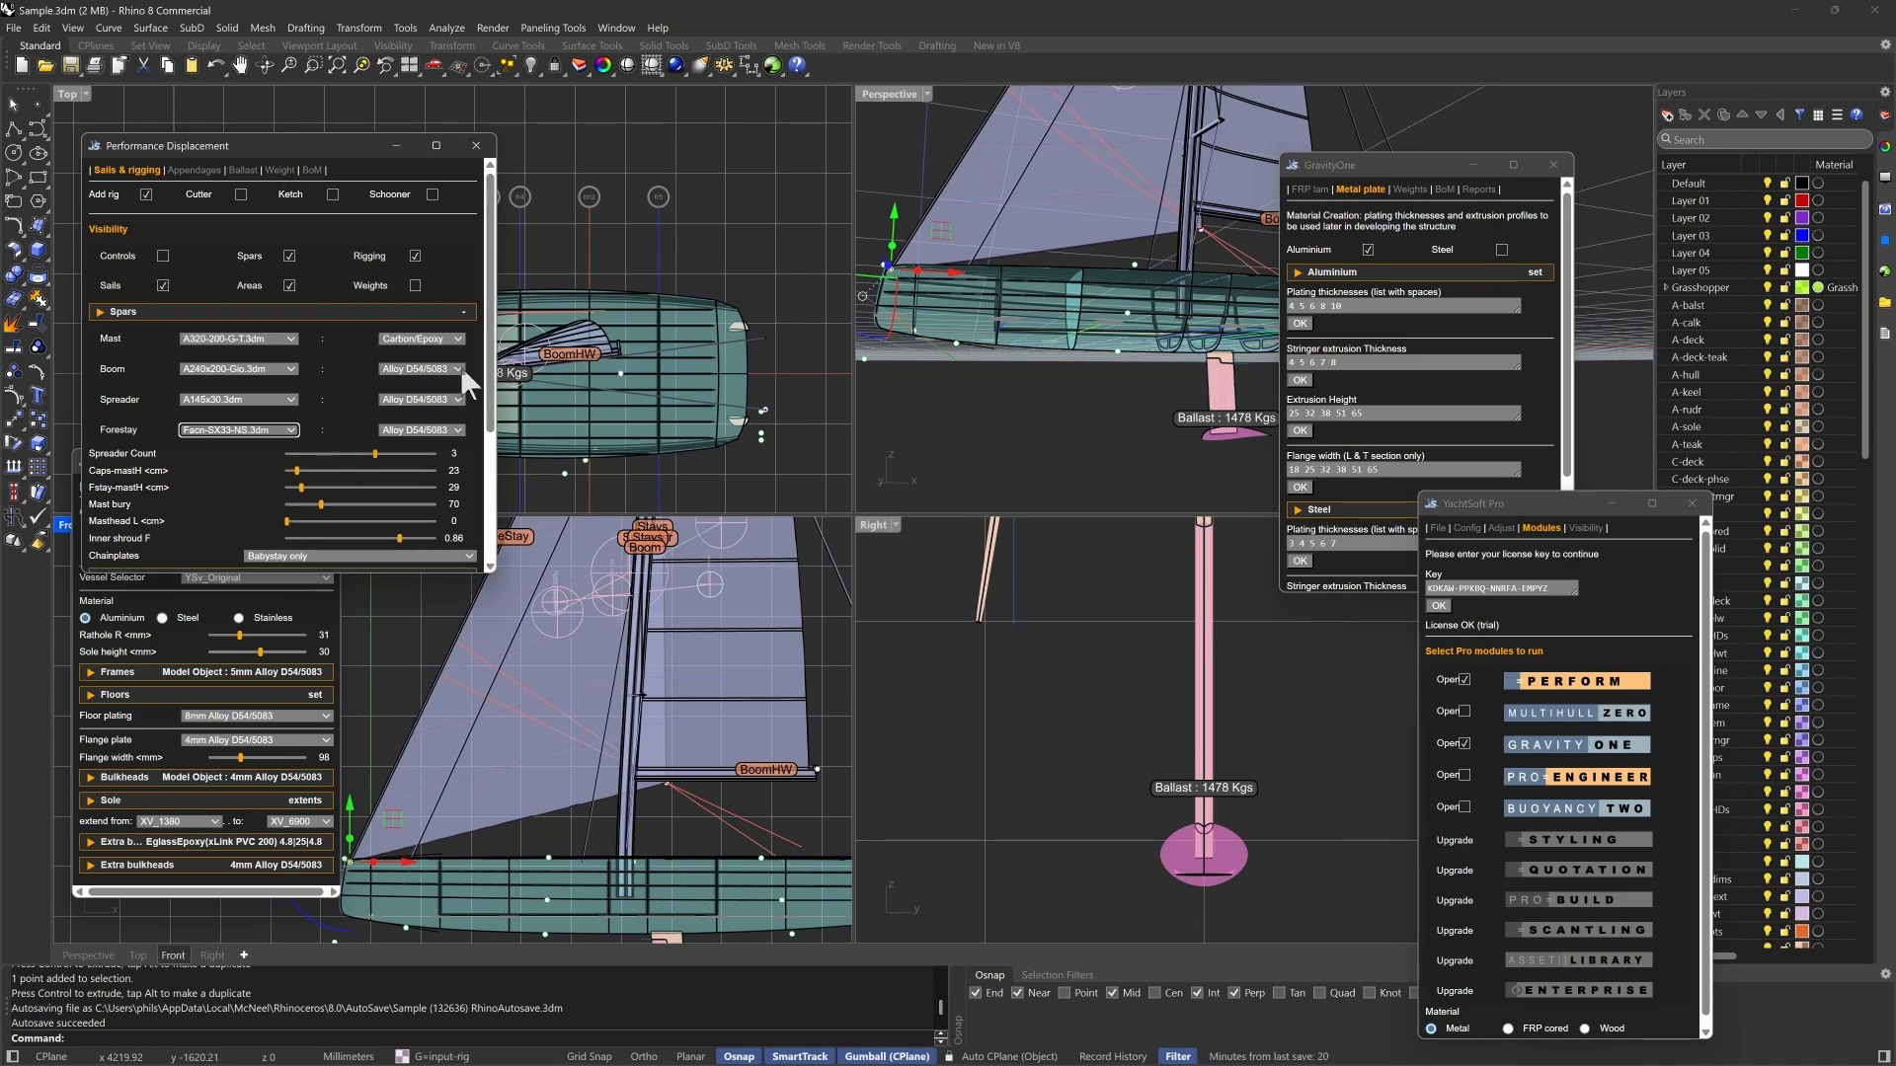
pyautogui.click(460, 368)
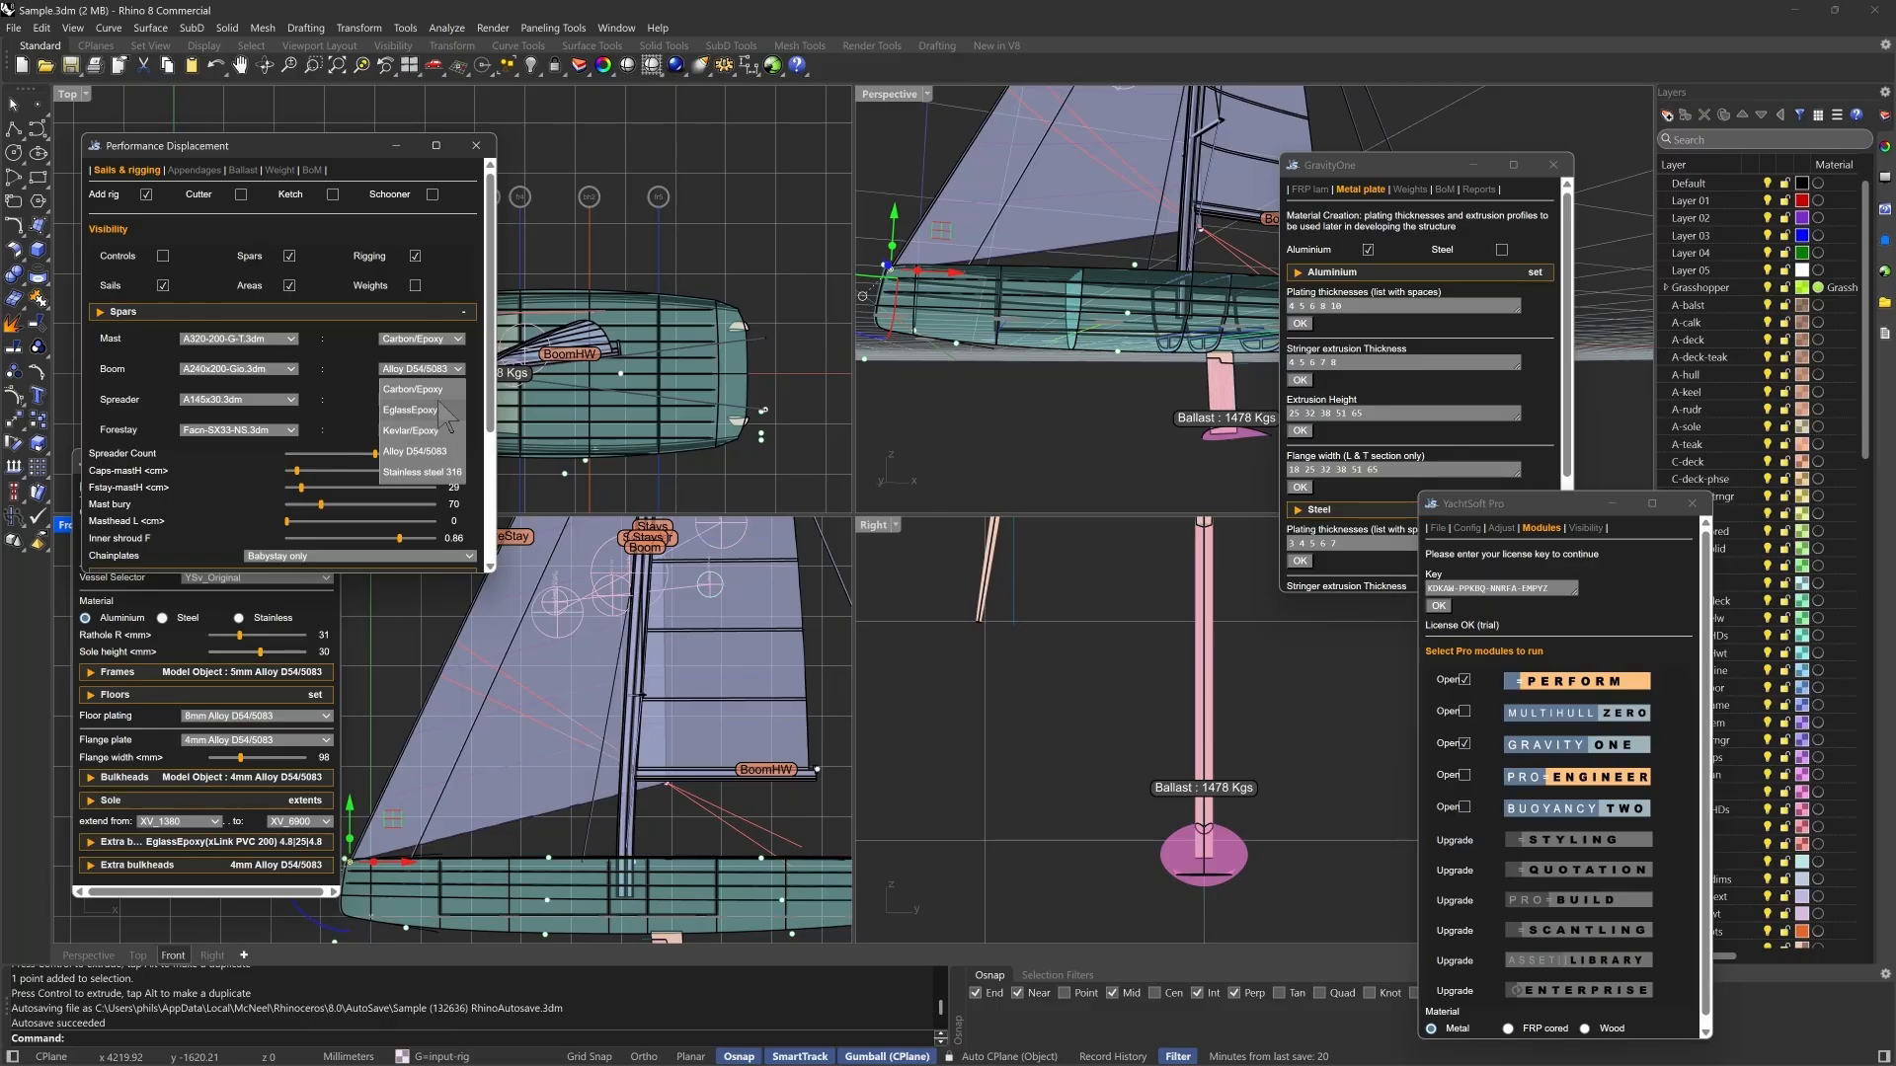
pyautogui.click(426, 391)
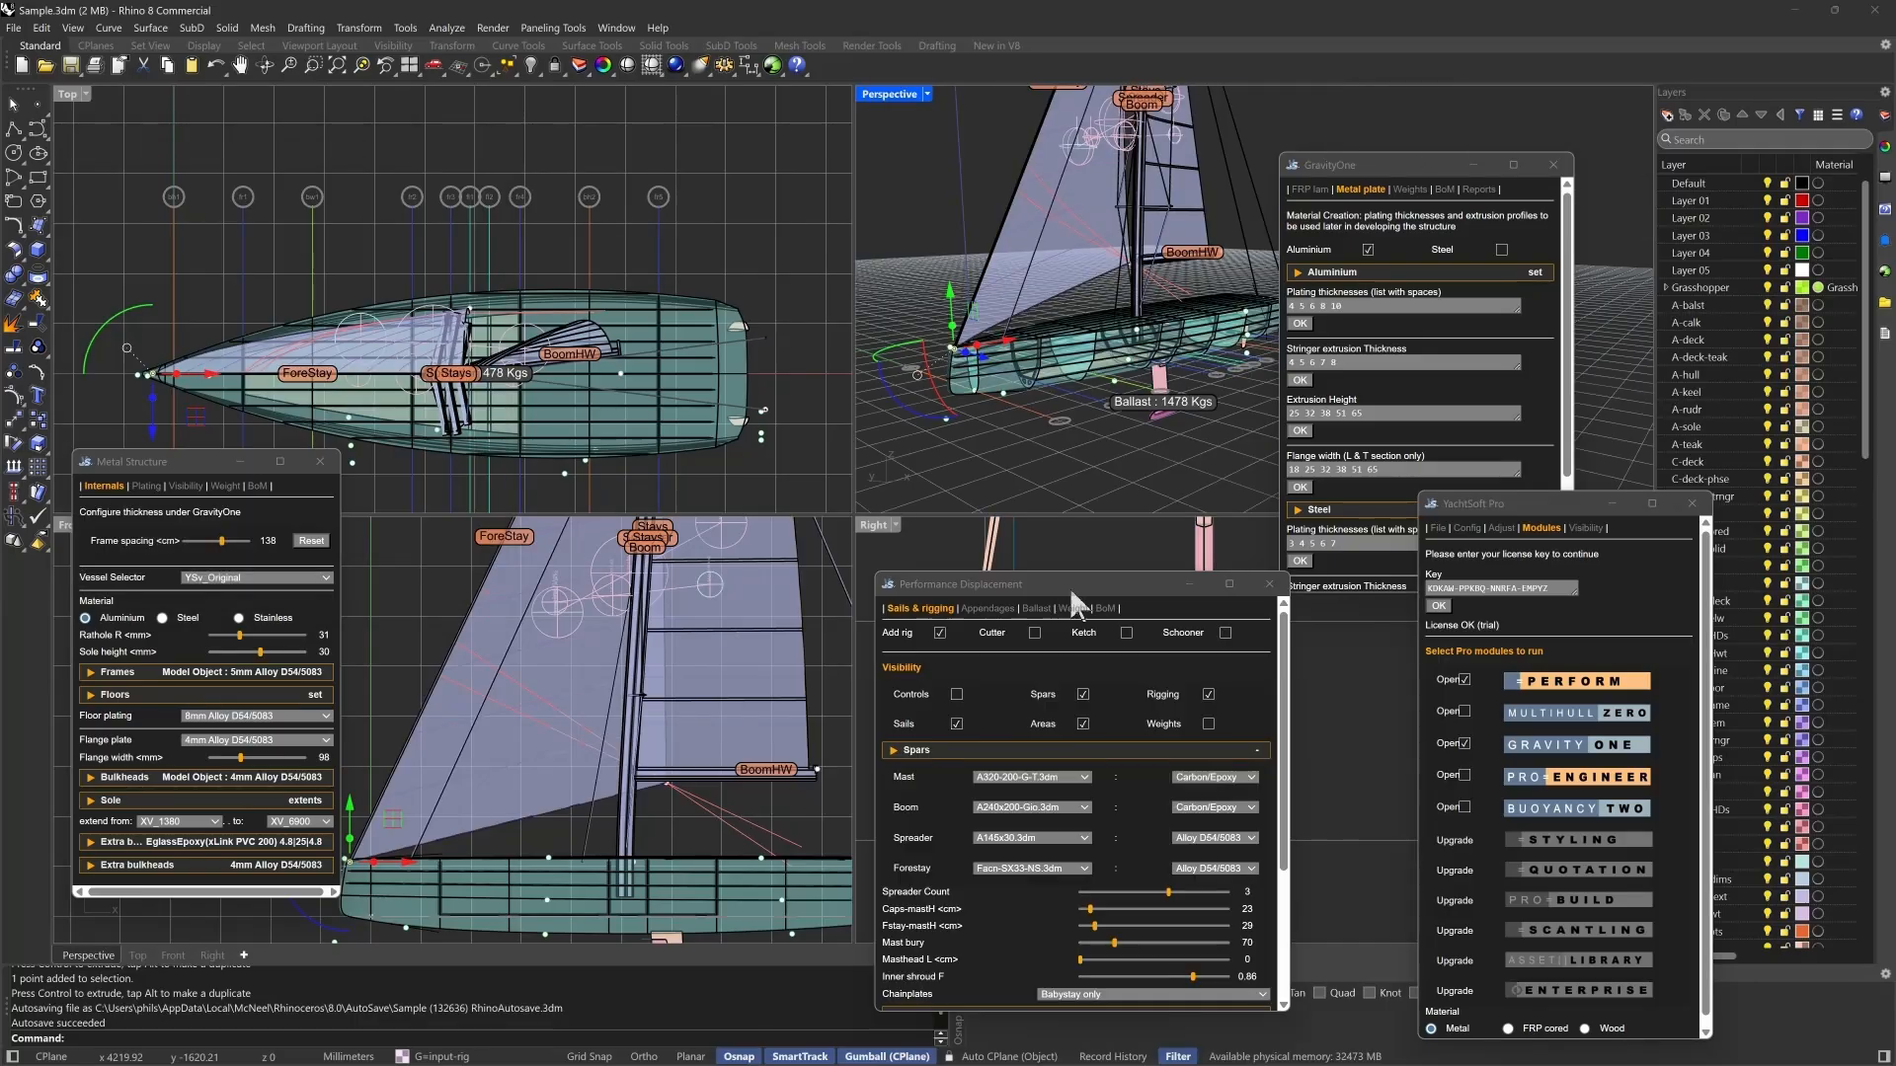
pyautogui.scroll(-3, 1065, 778)
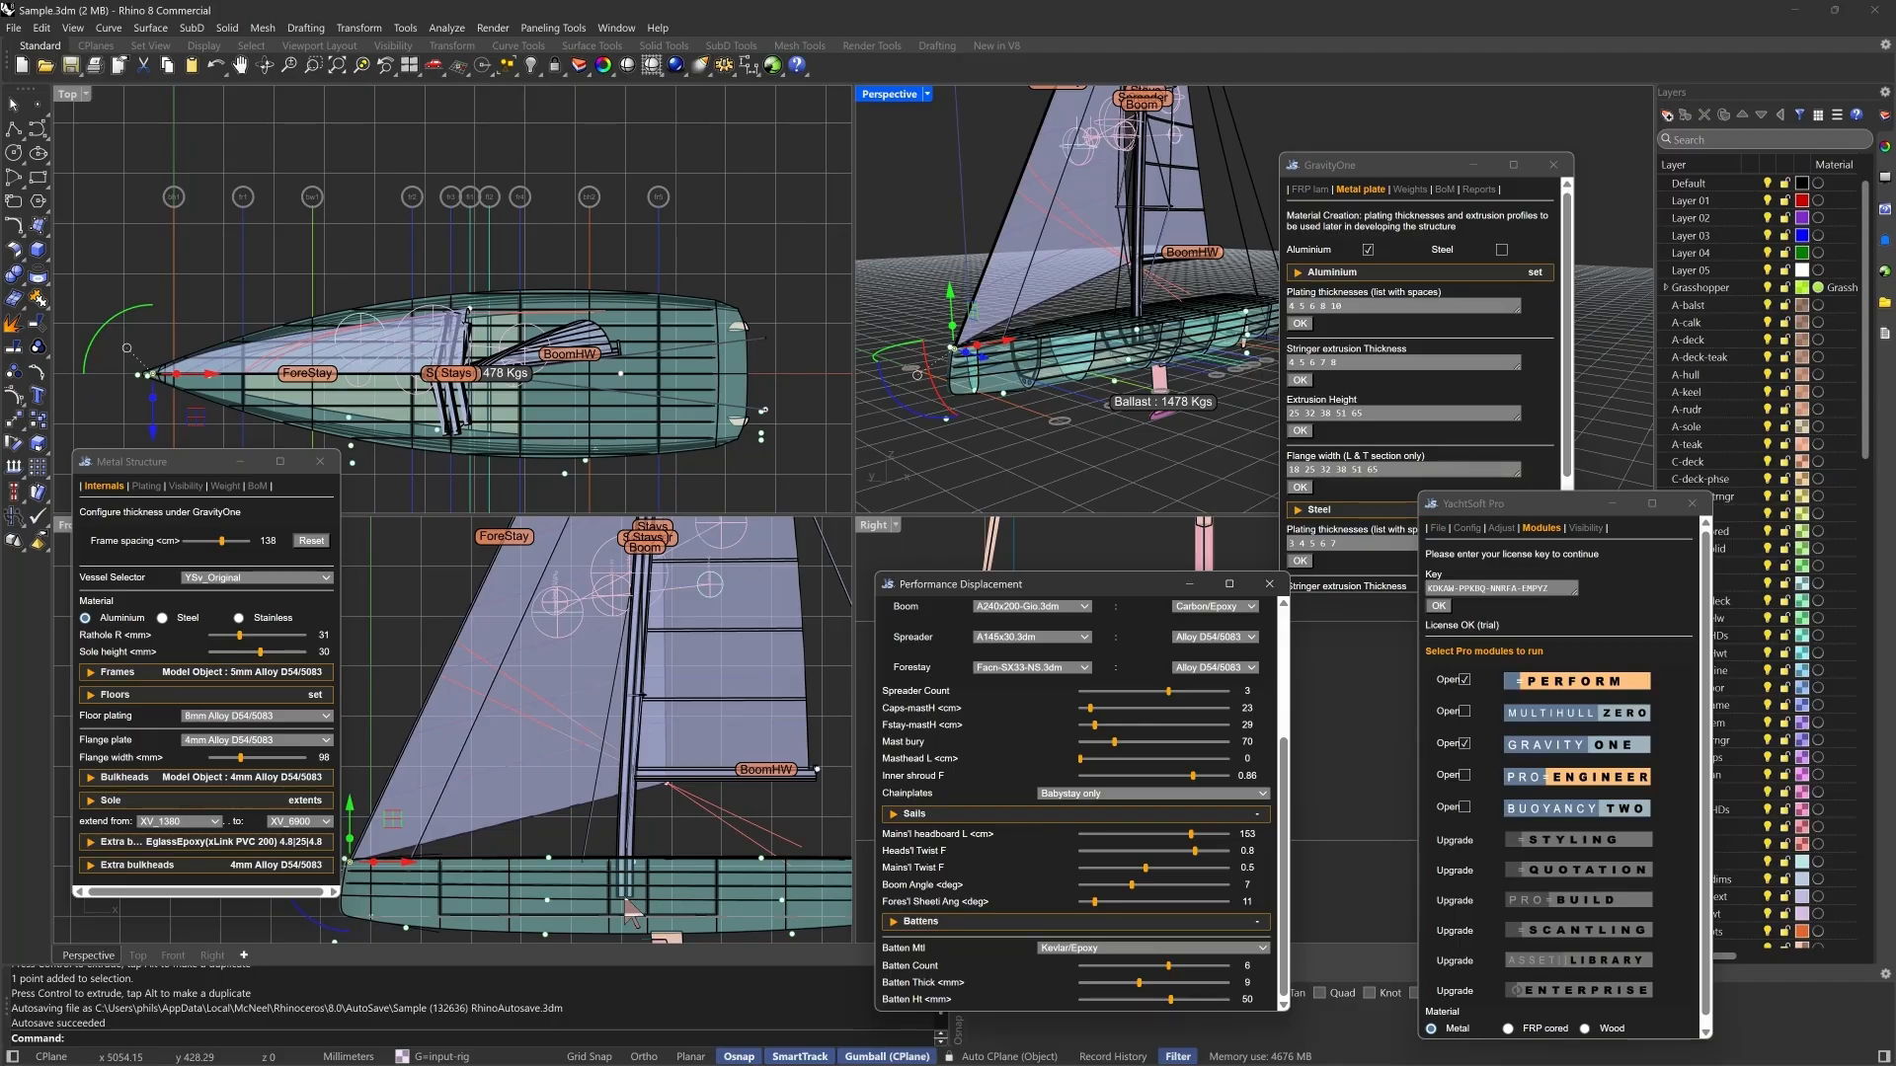
pyautogui.moveTo(1114, 742); pyautogui.dragTo(1149, 743)
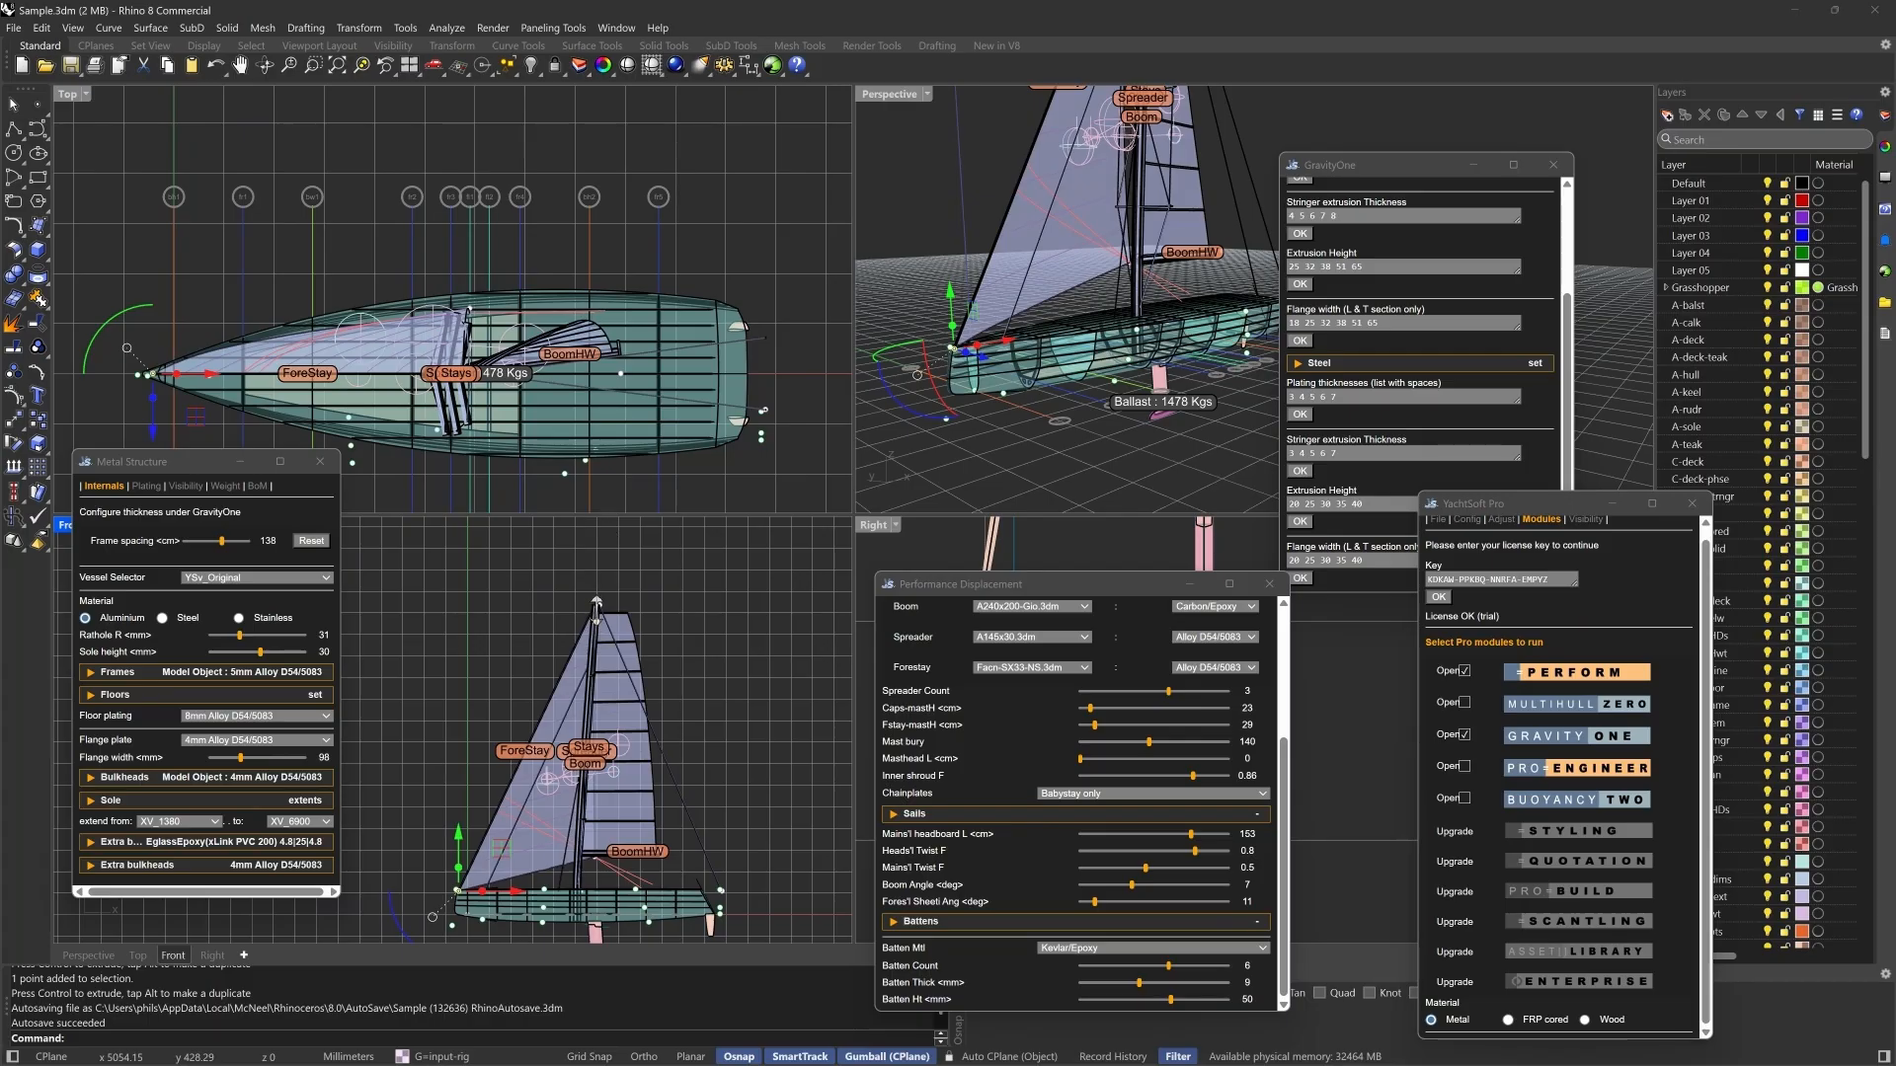
# - Set the masthead length to 51 cm and the mainsail headboard length to 65 cm
pyautogui.scroll(4, 589, 607)
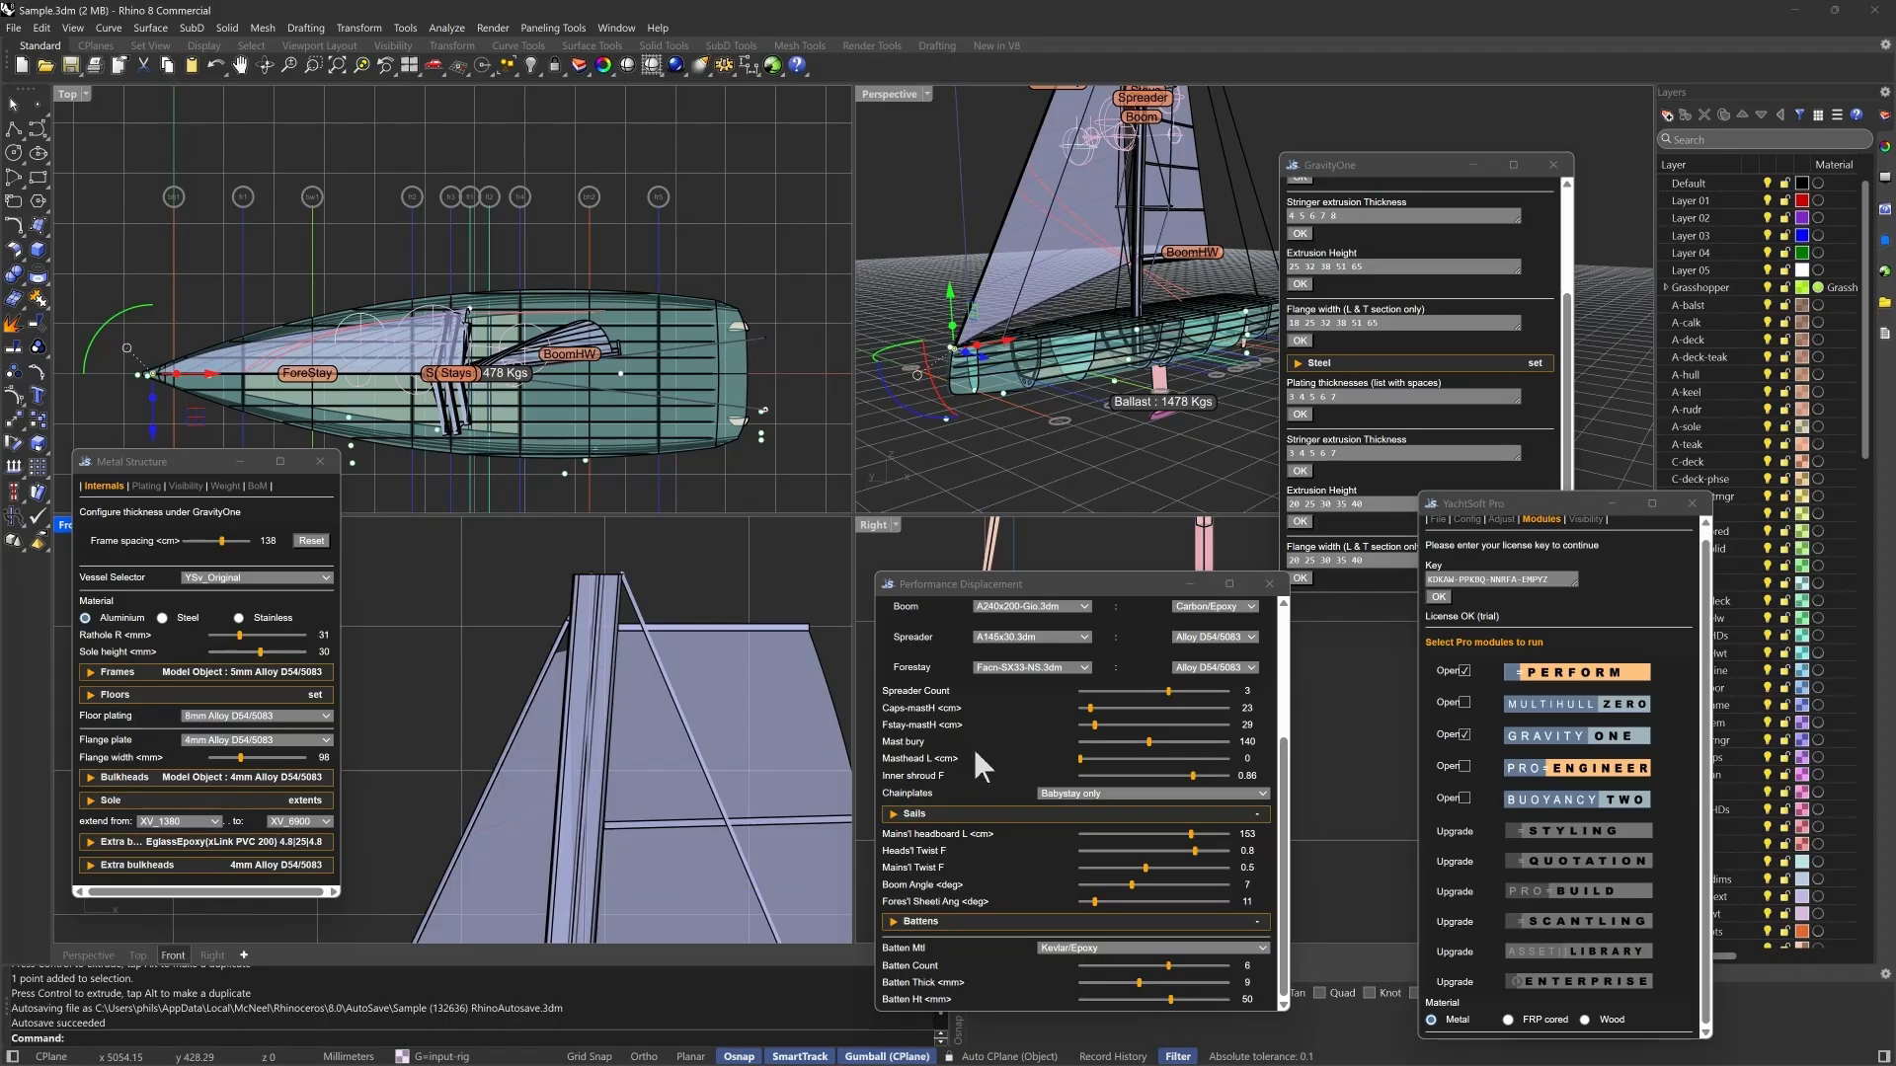
pyautogui.moveTo(1080, 758); pyautogui.dragTo(1117, 759)
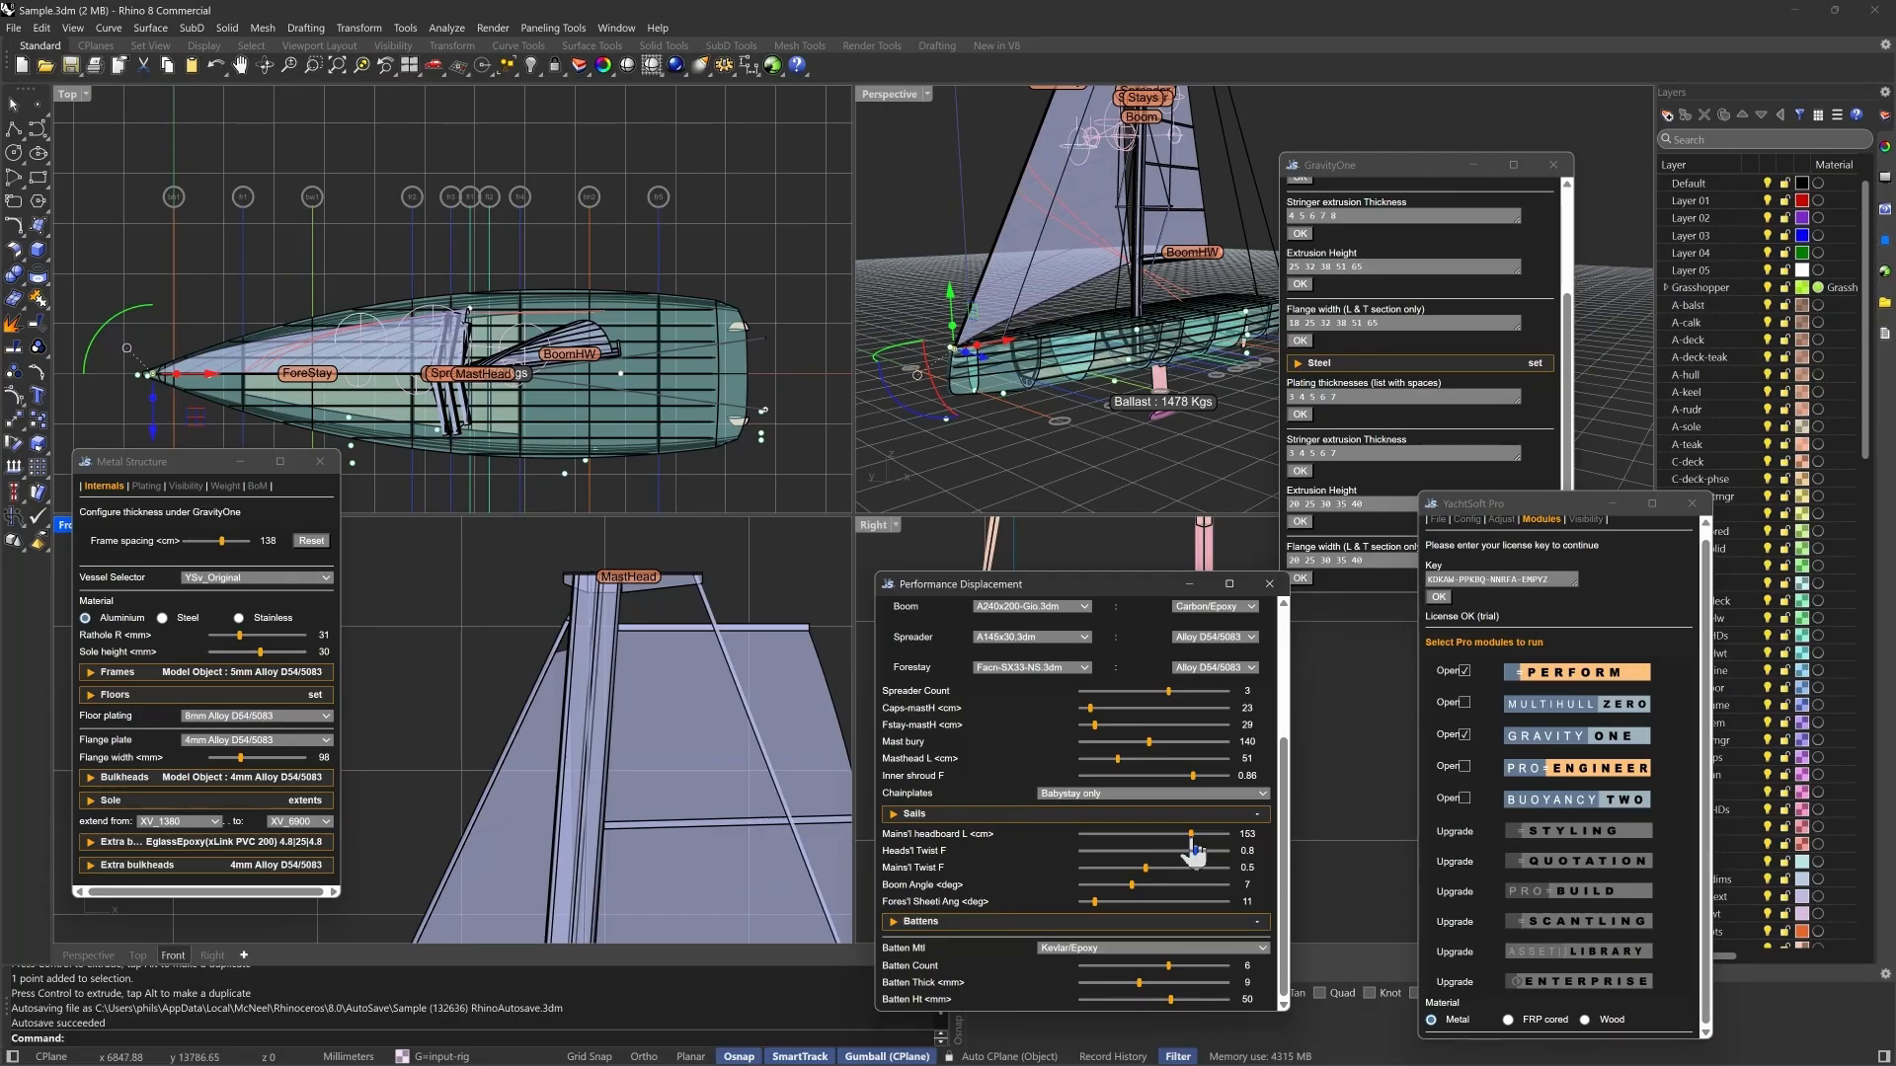
pyautogui.moveTo(1193, 839); pyautogui.dragTo(1123, 837)
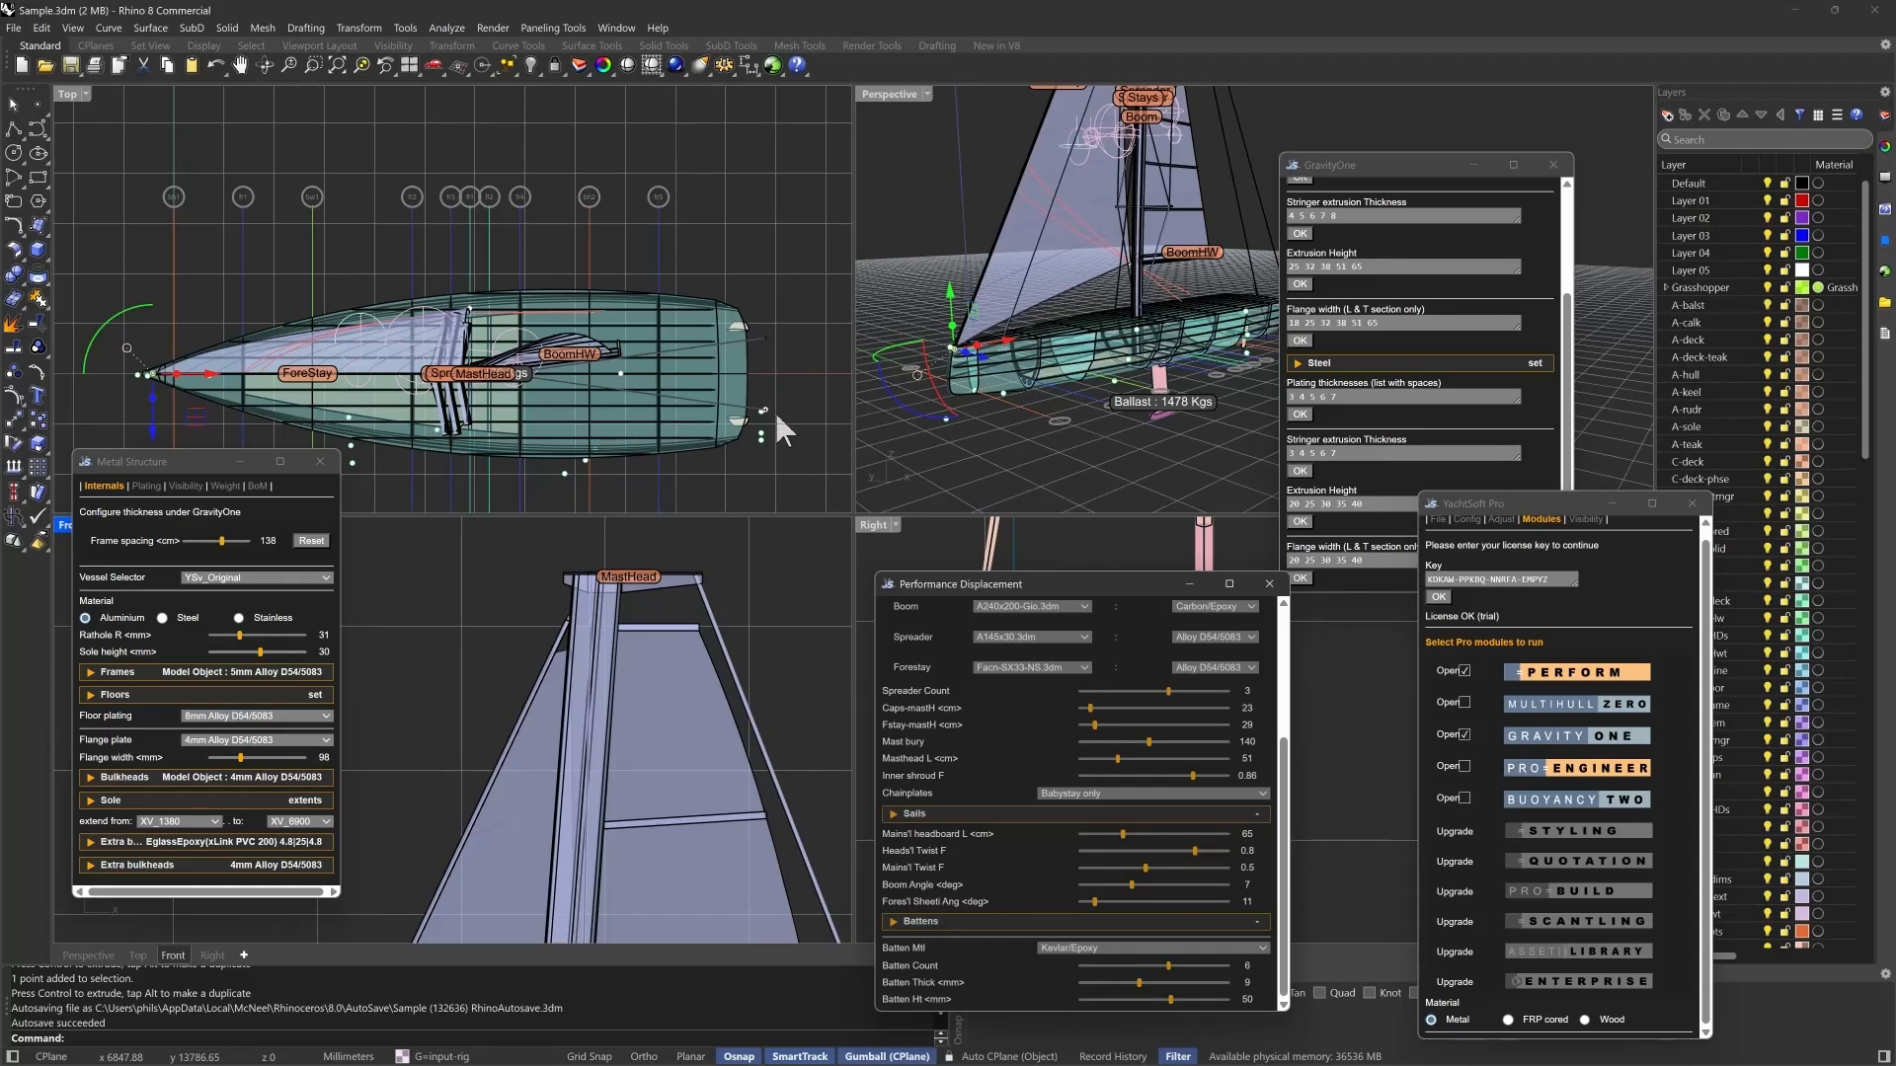
# - Move the backstay chainplate control point forward and outboard to the deck edge just ahead of the transom in the top view
pyautogui.scroll(4, 778, 417)
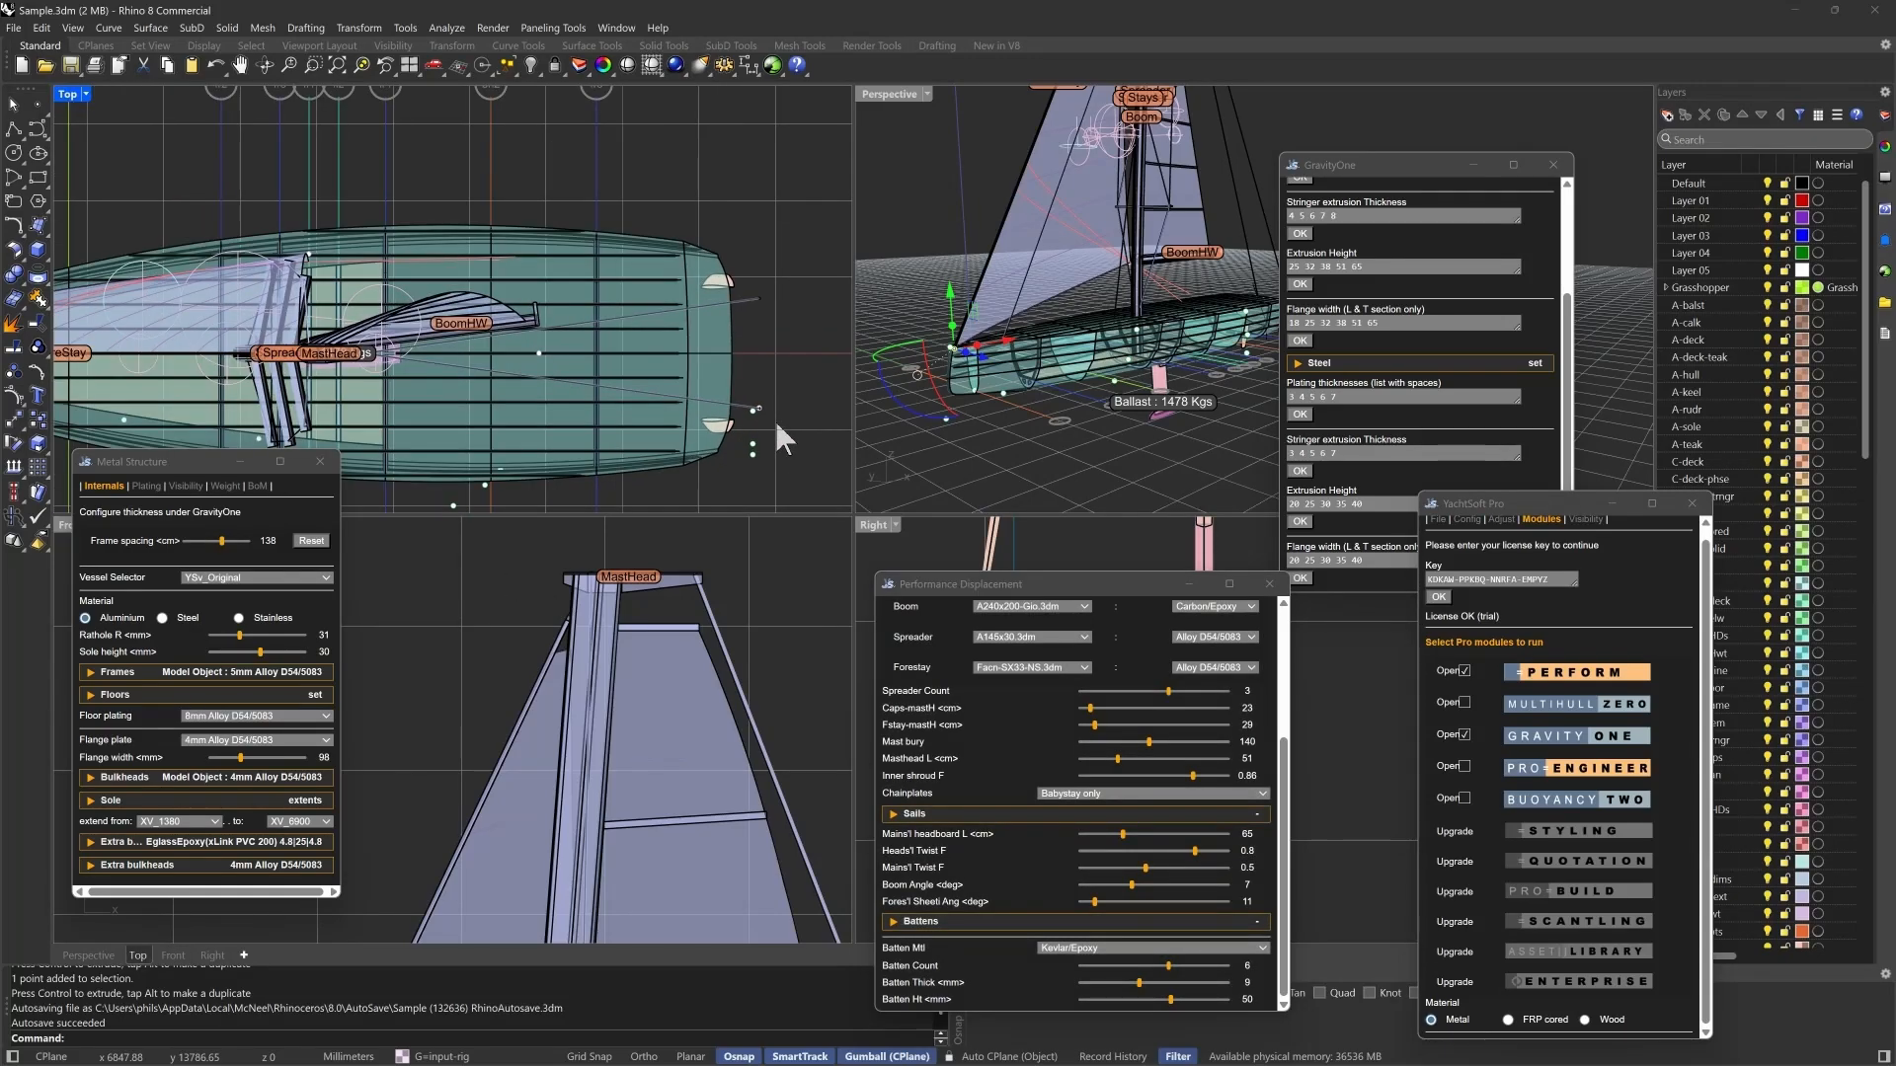
pyautogui.scroll(3, 774, 417)
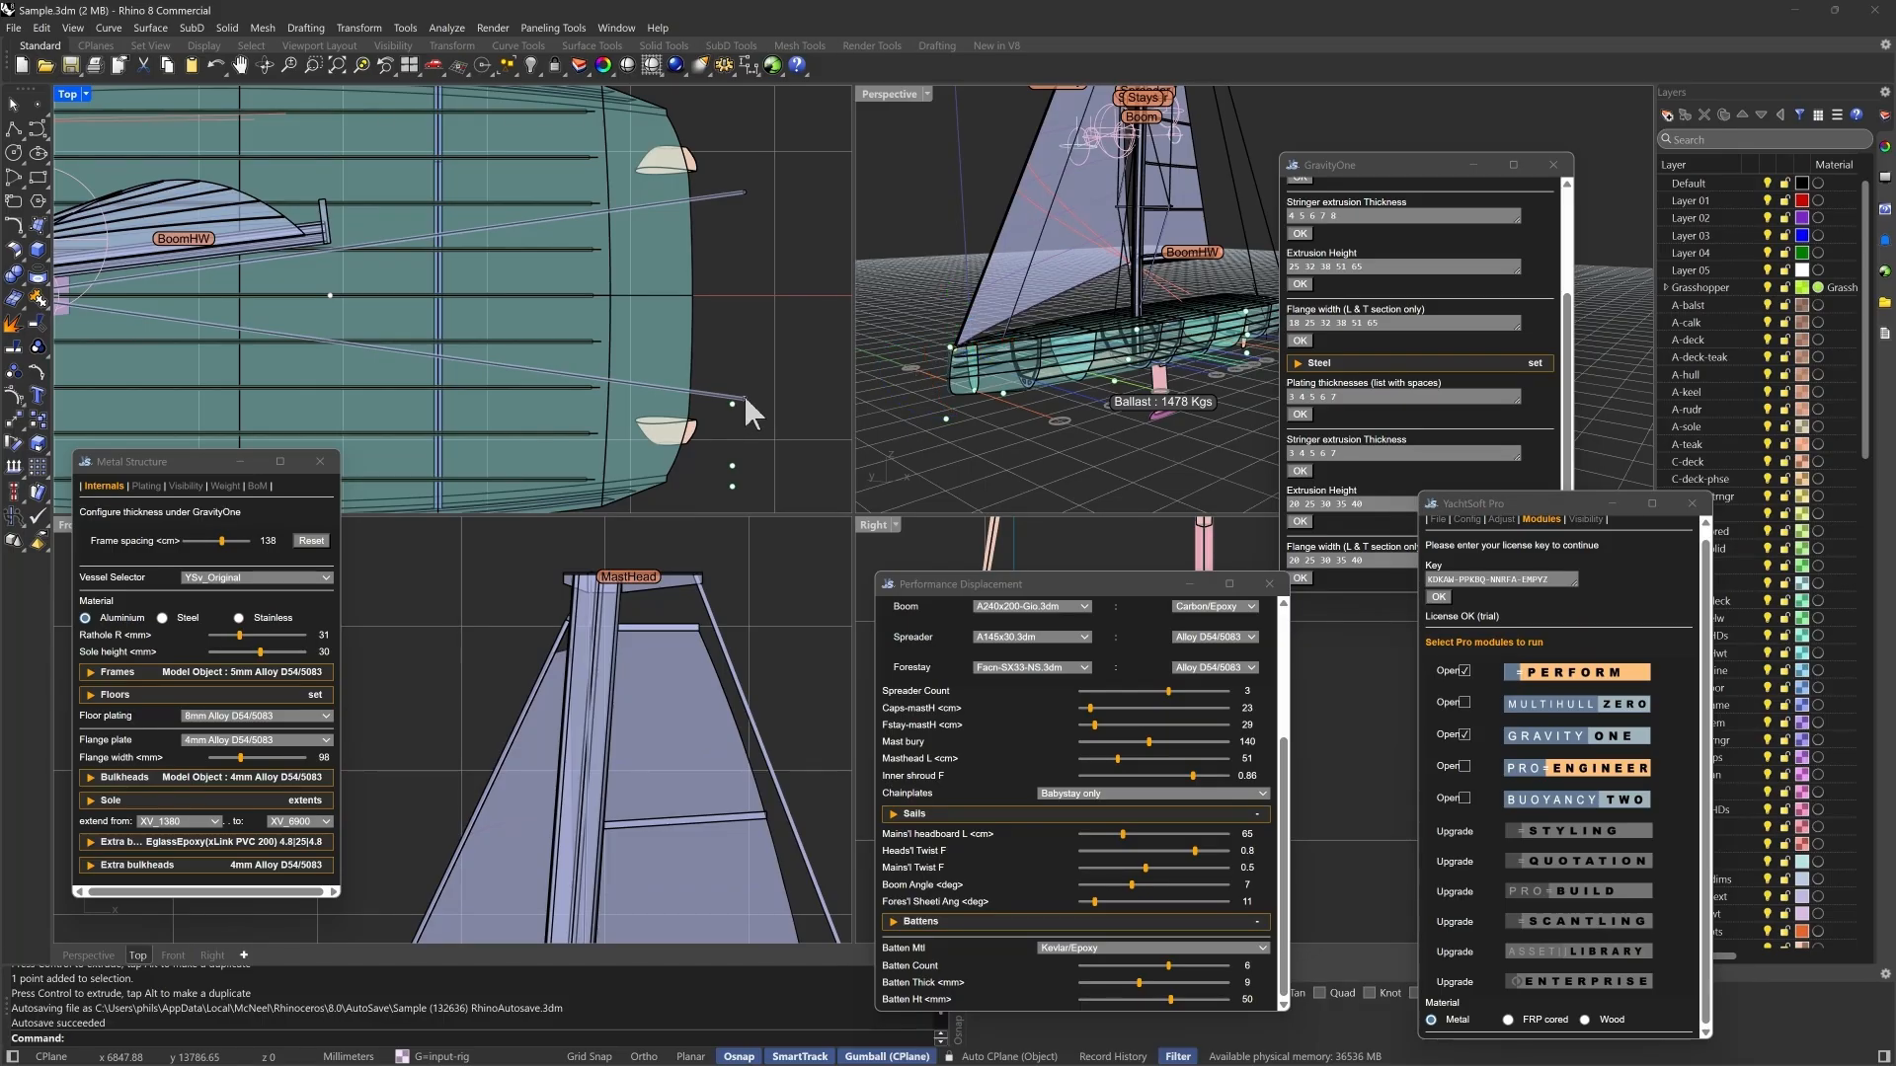
pyautogui.click(745, 397)
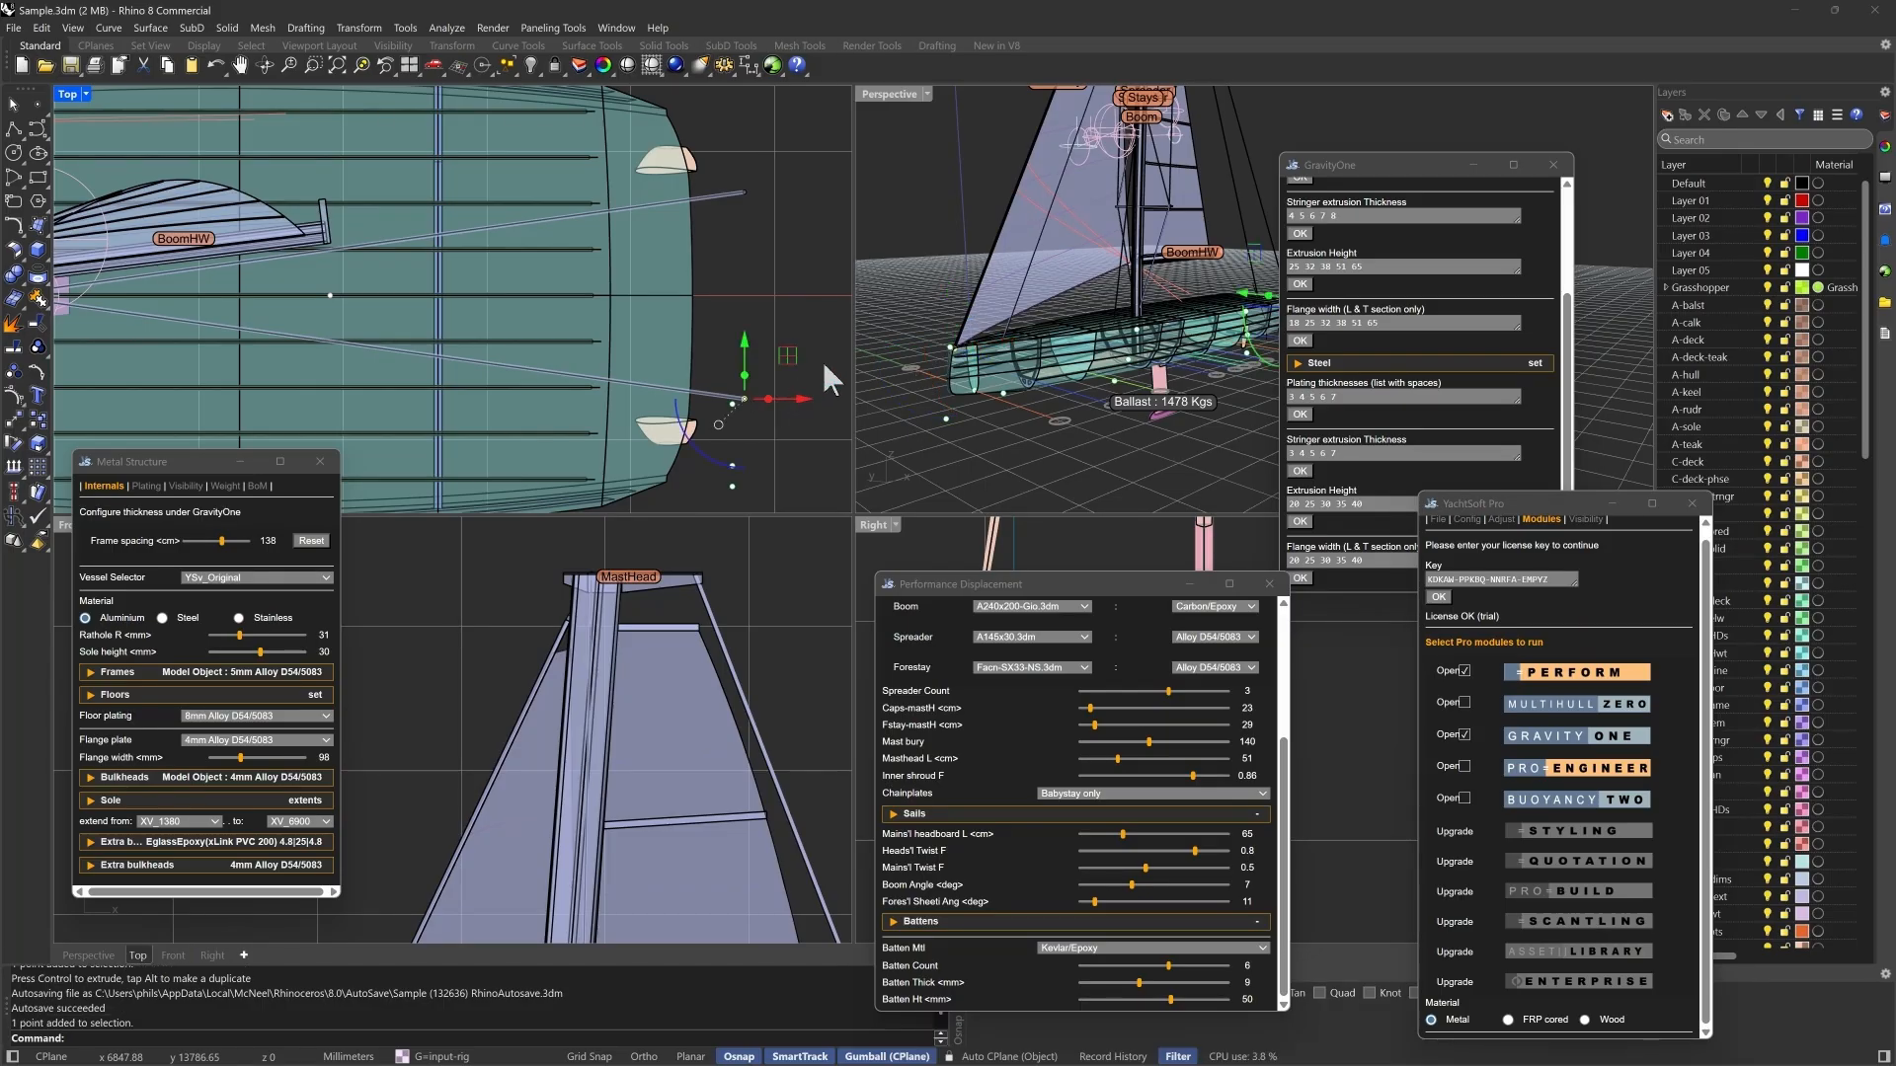
pyautogui.scroll(-1, 838, 349)
pyautogui.moveTo(809, 349); pyautogui.dragTo(689, 435)
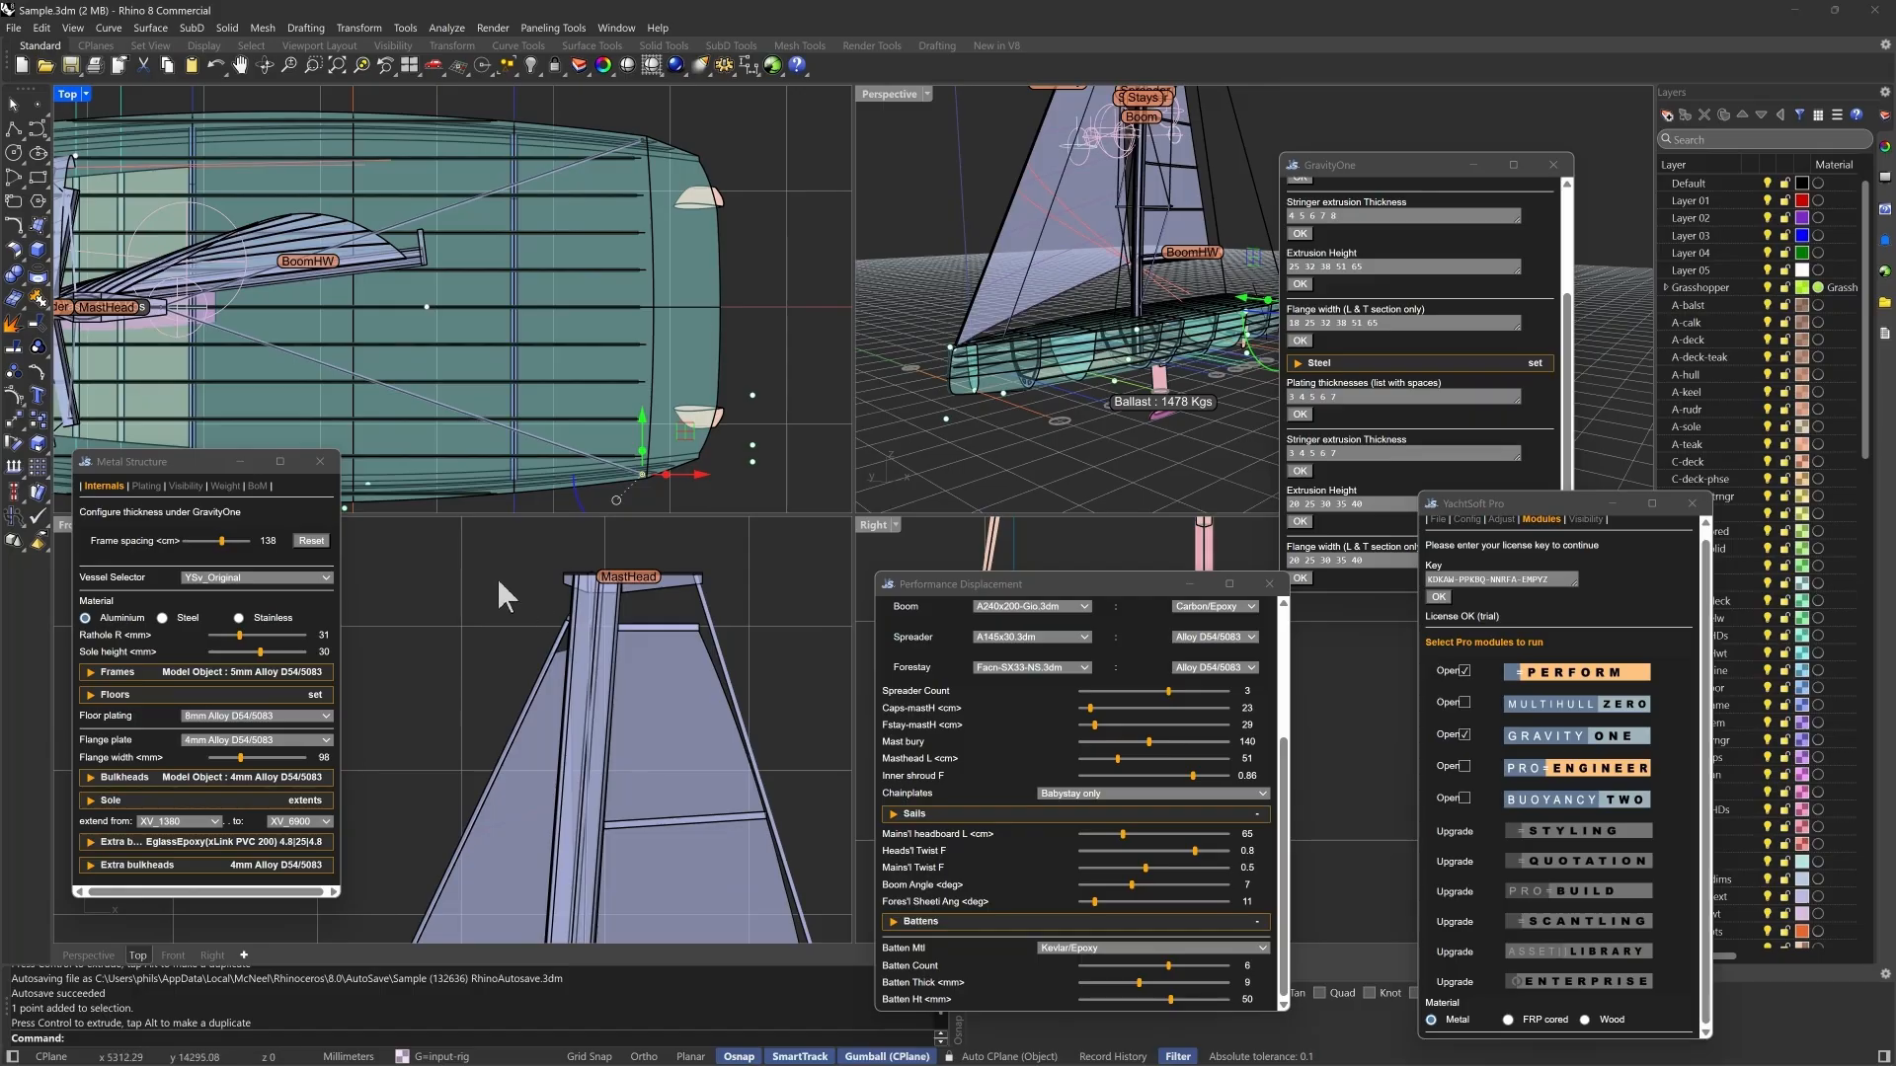
pyautogui.scroll(-6, 494, 579)
pyautogui.scroll(-8, 658, 572)
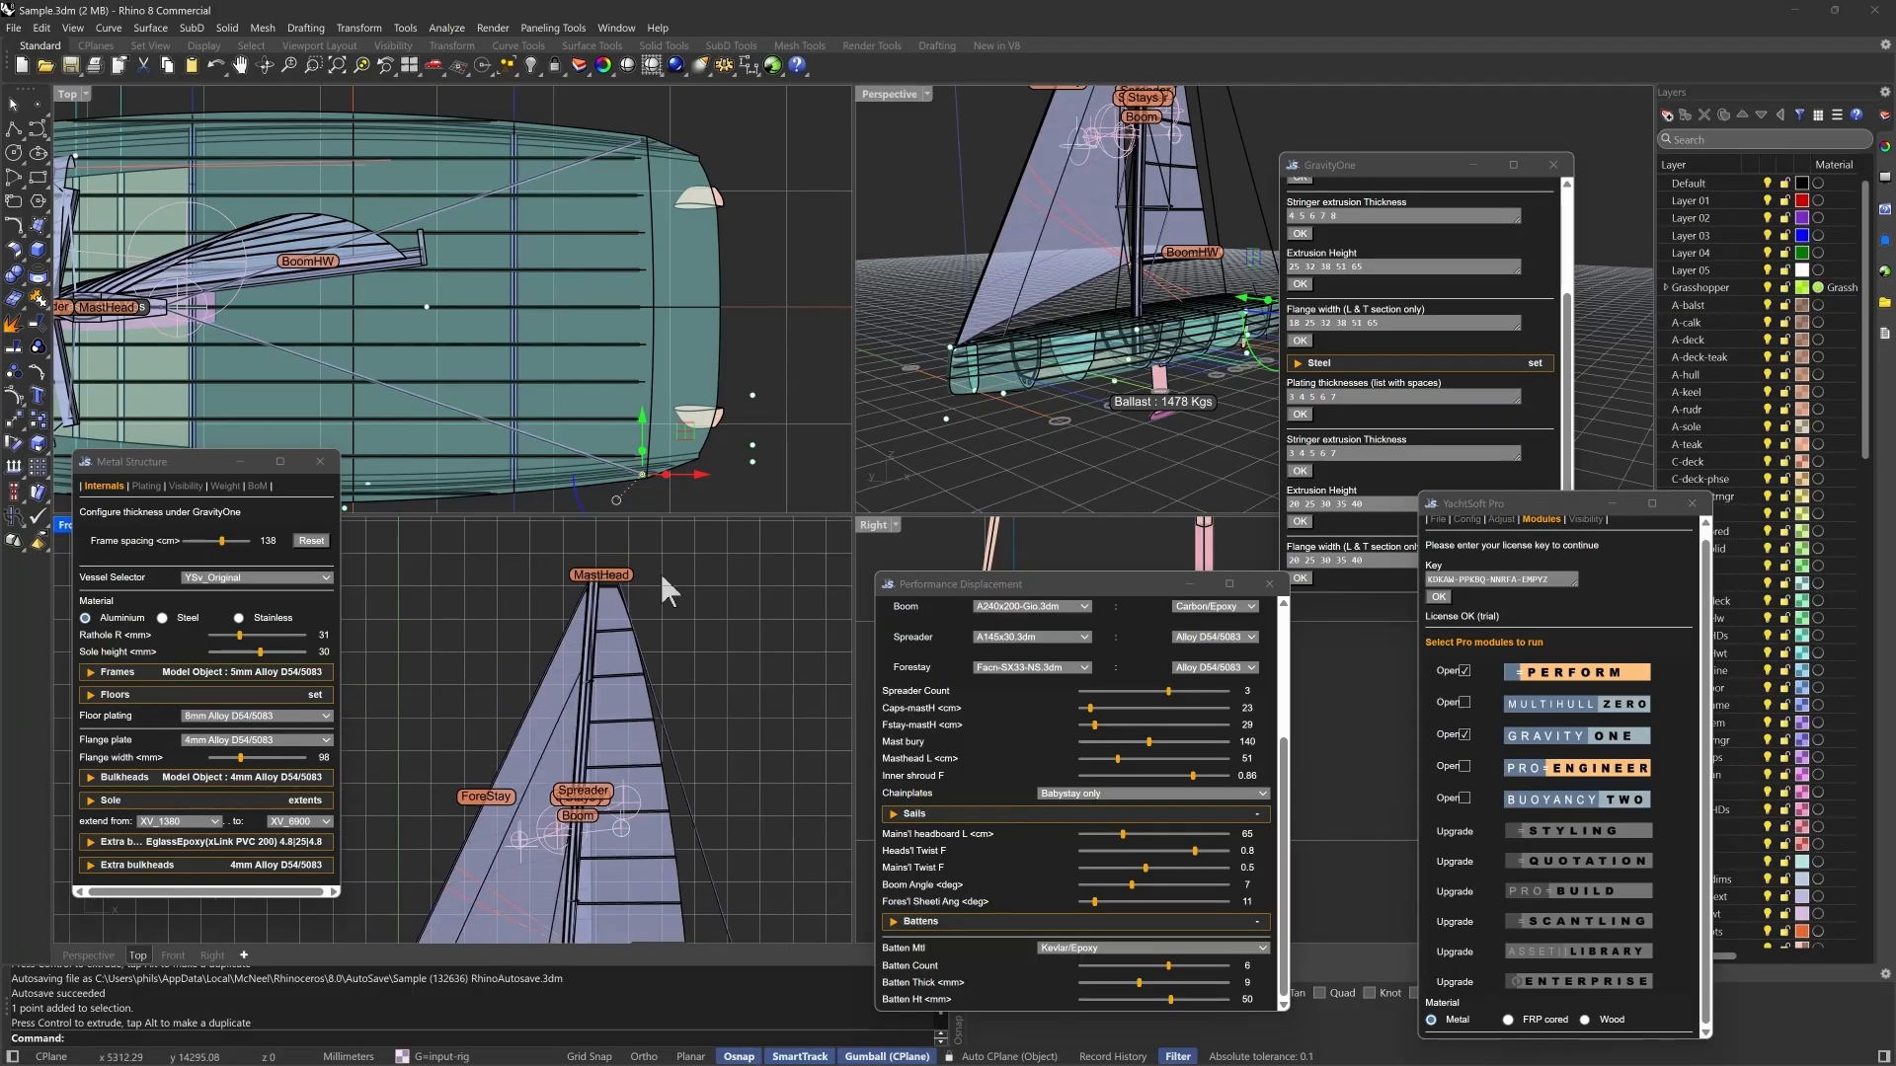
pyautogui.scroll(8, 730, 849)
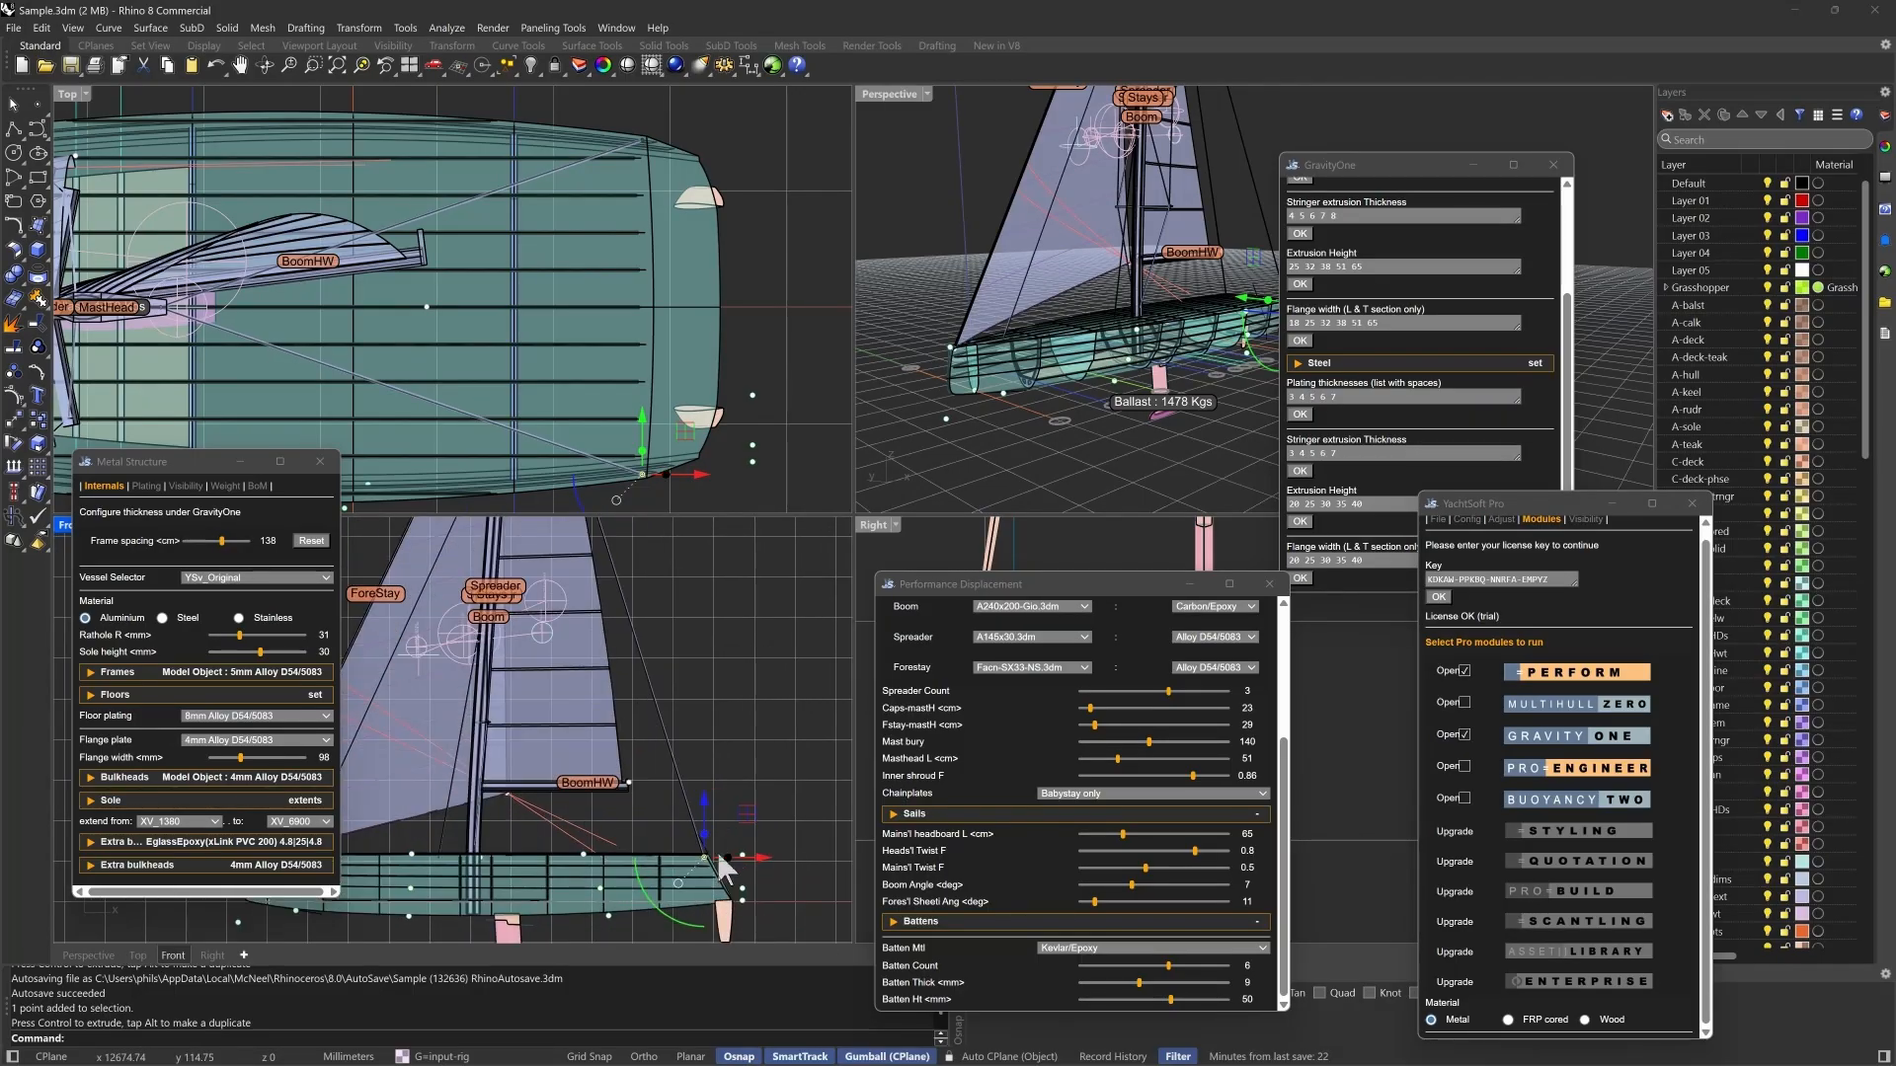
pyautogui.scroll(-1, 809, 830)
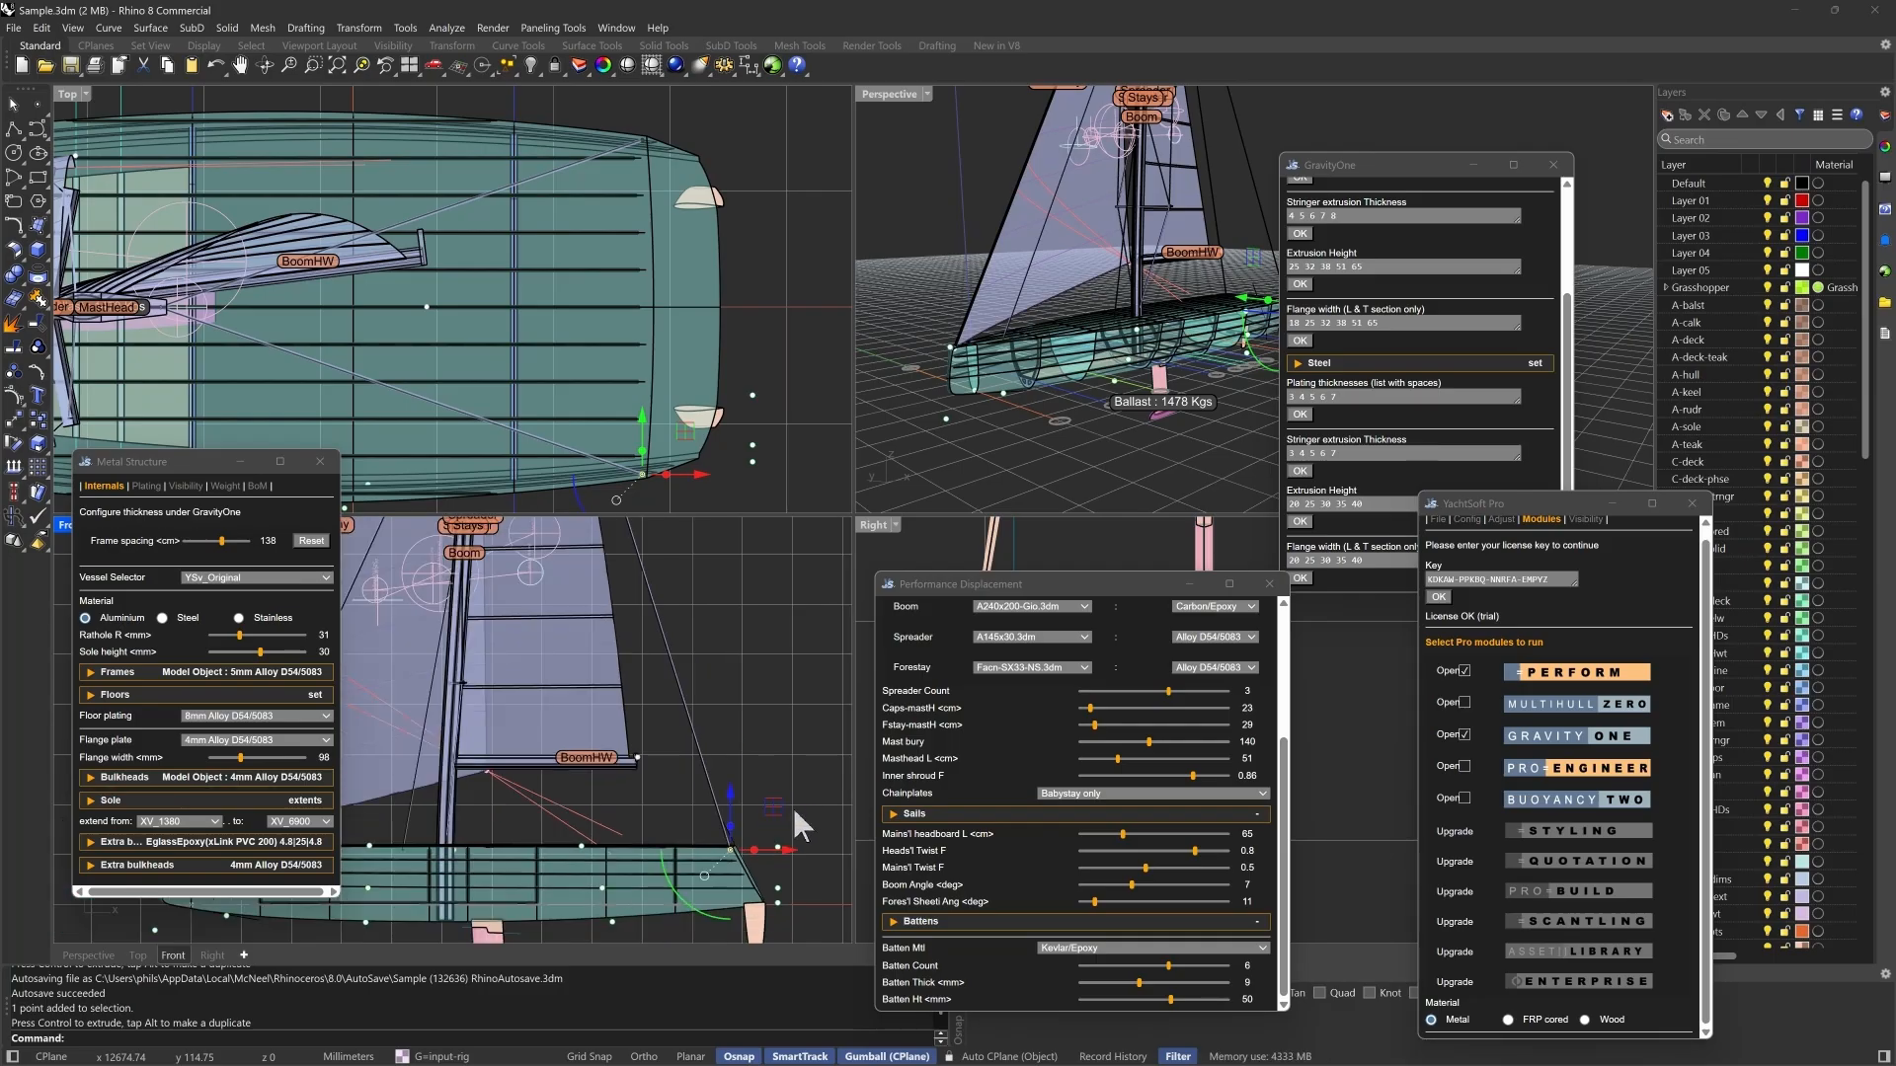
pyautogui.click(518, 776)
pyautogui.click(490, 799)
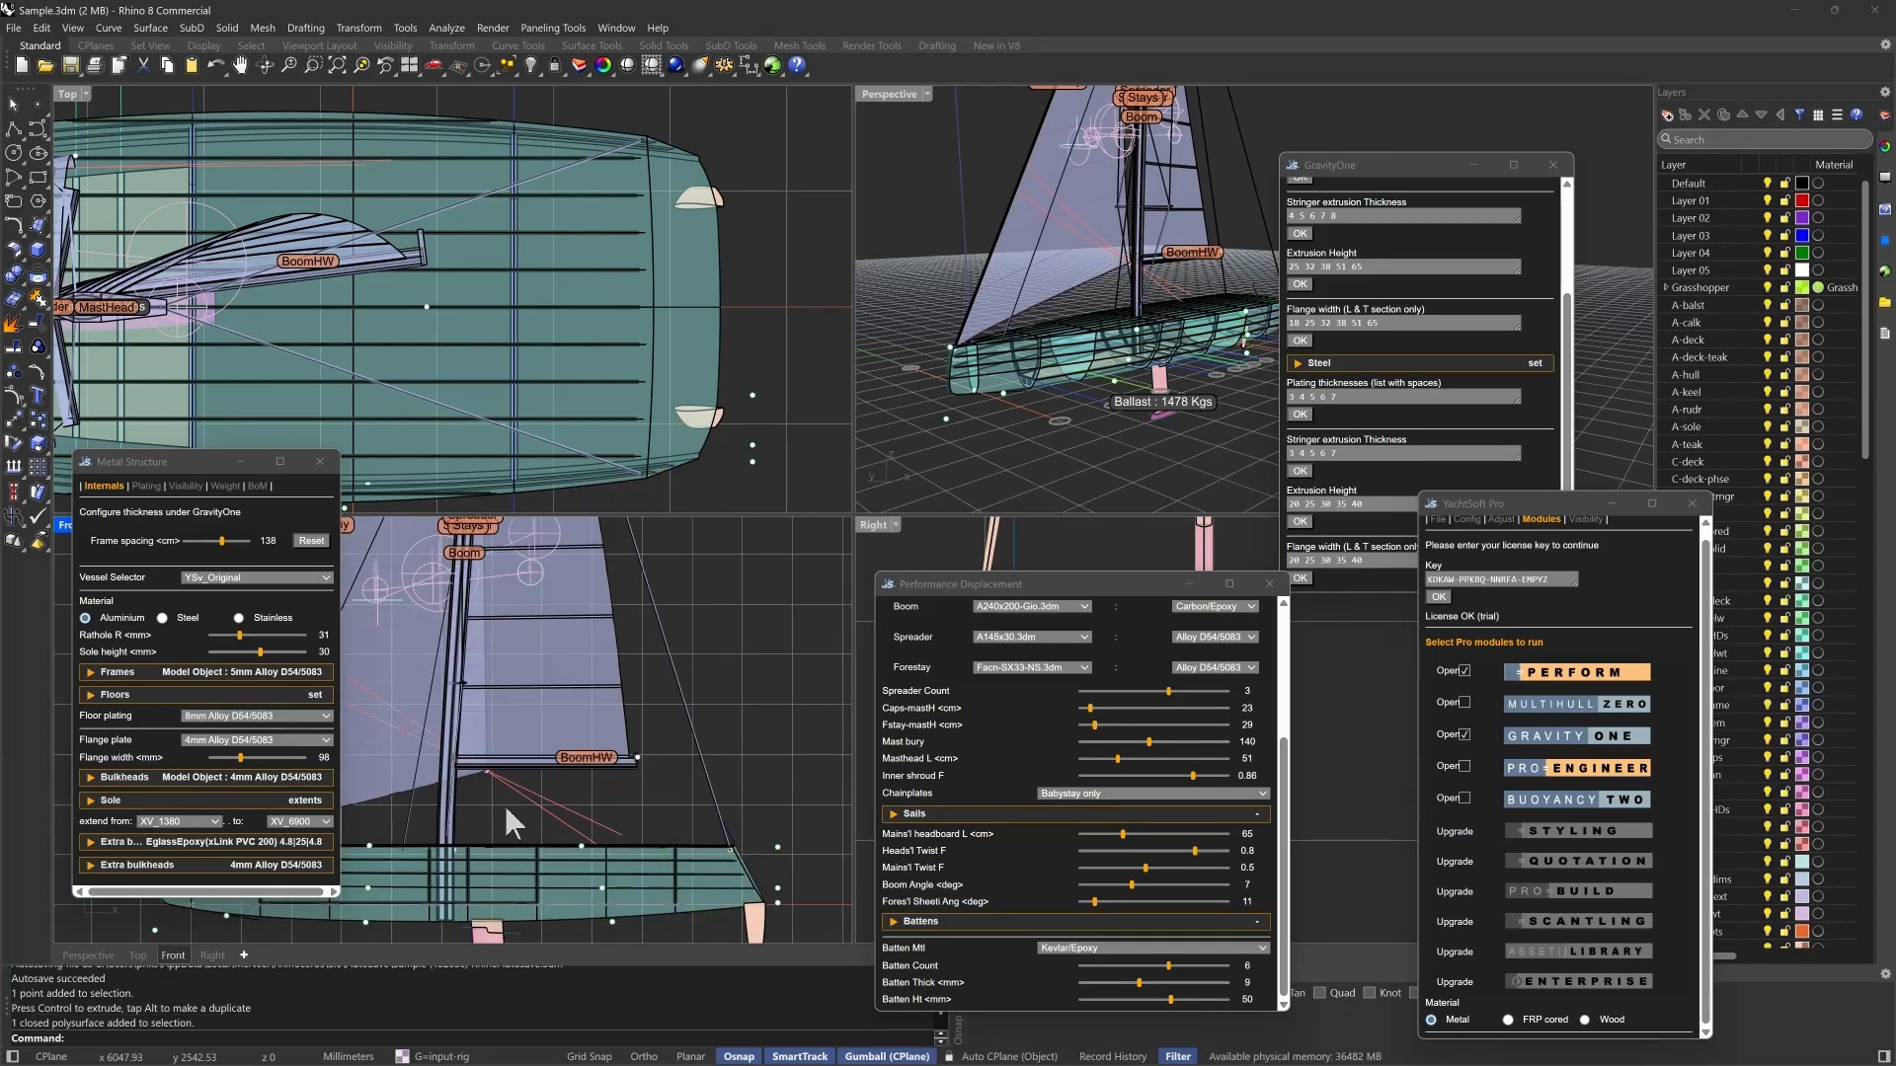
# - Set the rig's chainplate arrangement to Double lowers
pyautogui.click(1162, 296)
pyautogui.moveTo(1162, 297); pyautogui.dragTo(1047, 326, button='right')
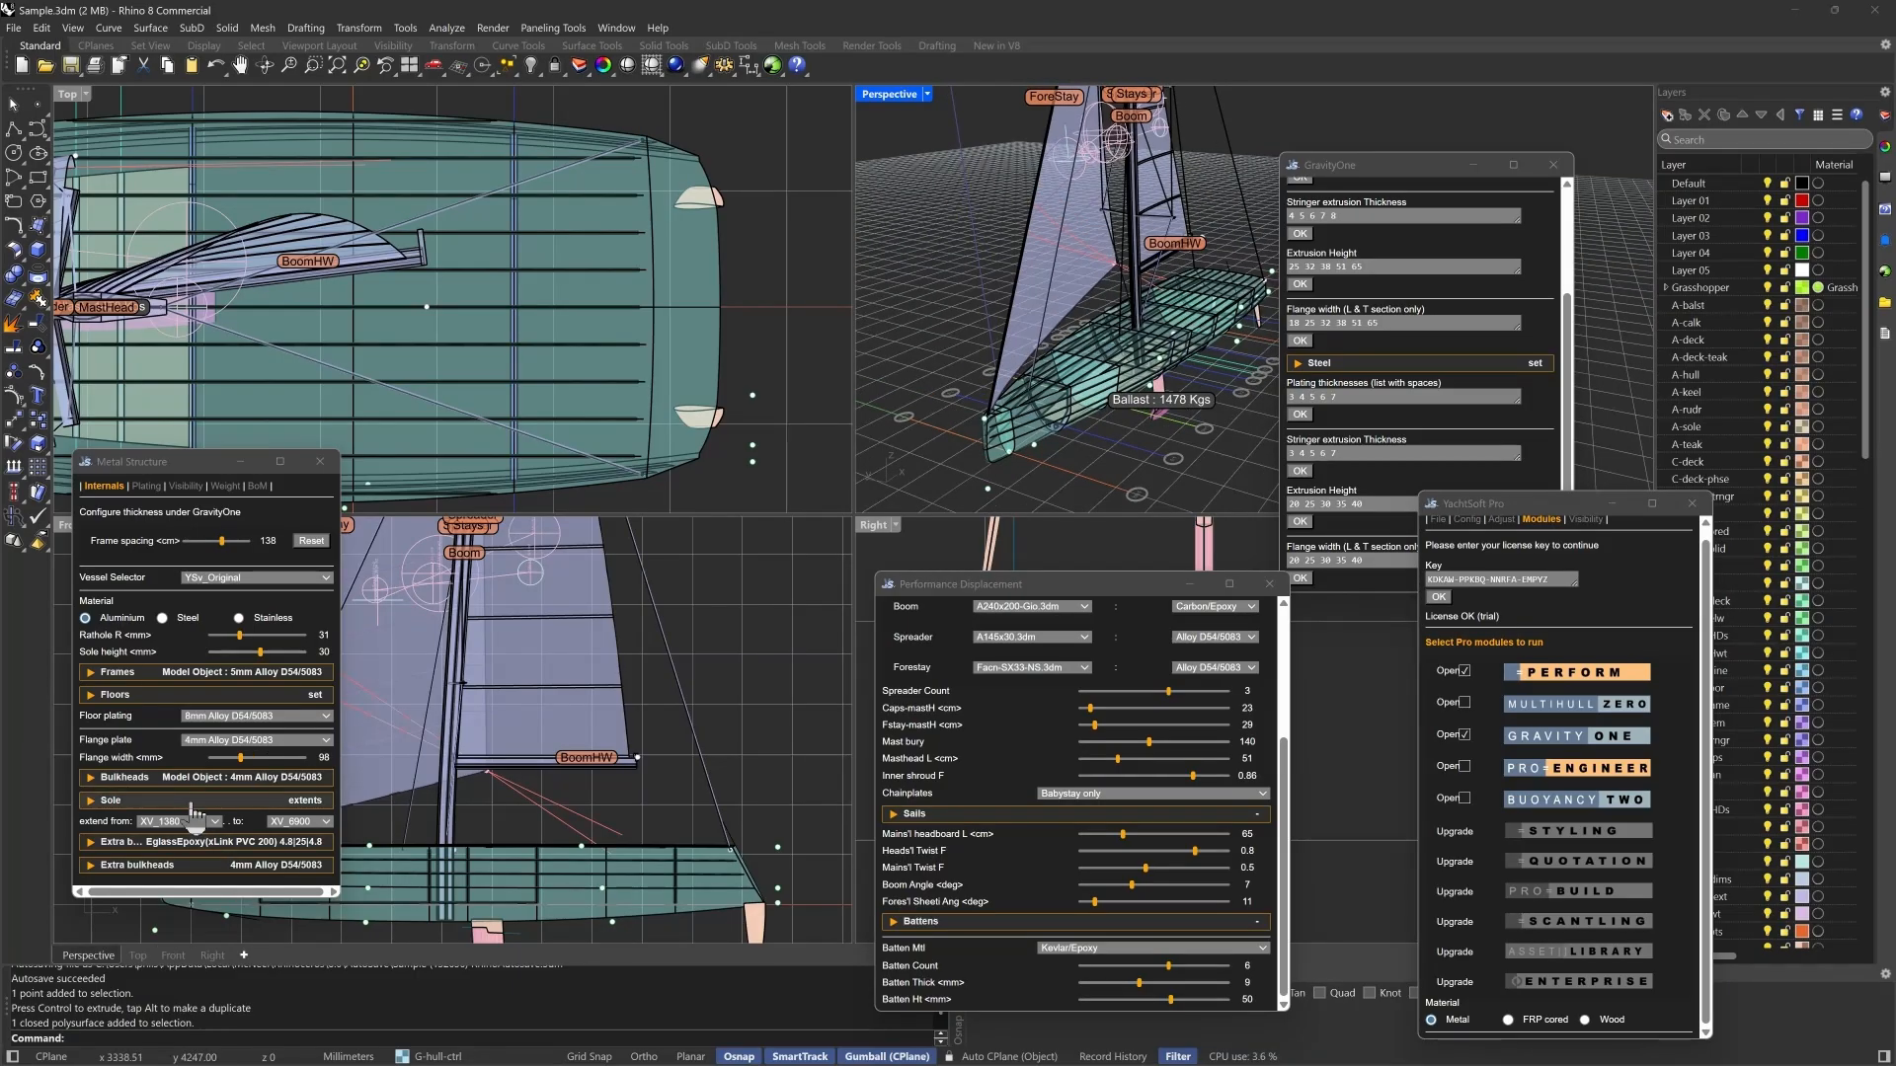
pyautogui.click(1096, 792)
pyautogui.click(1104, 903)
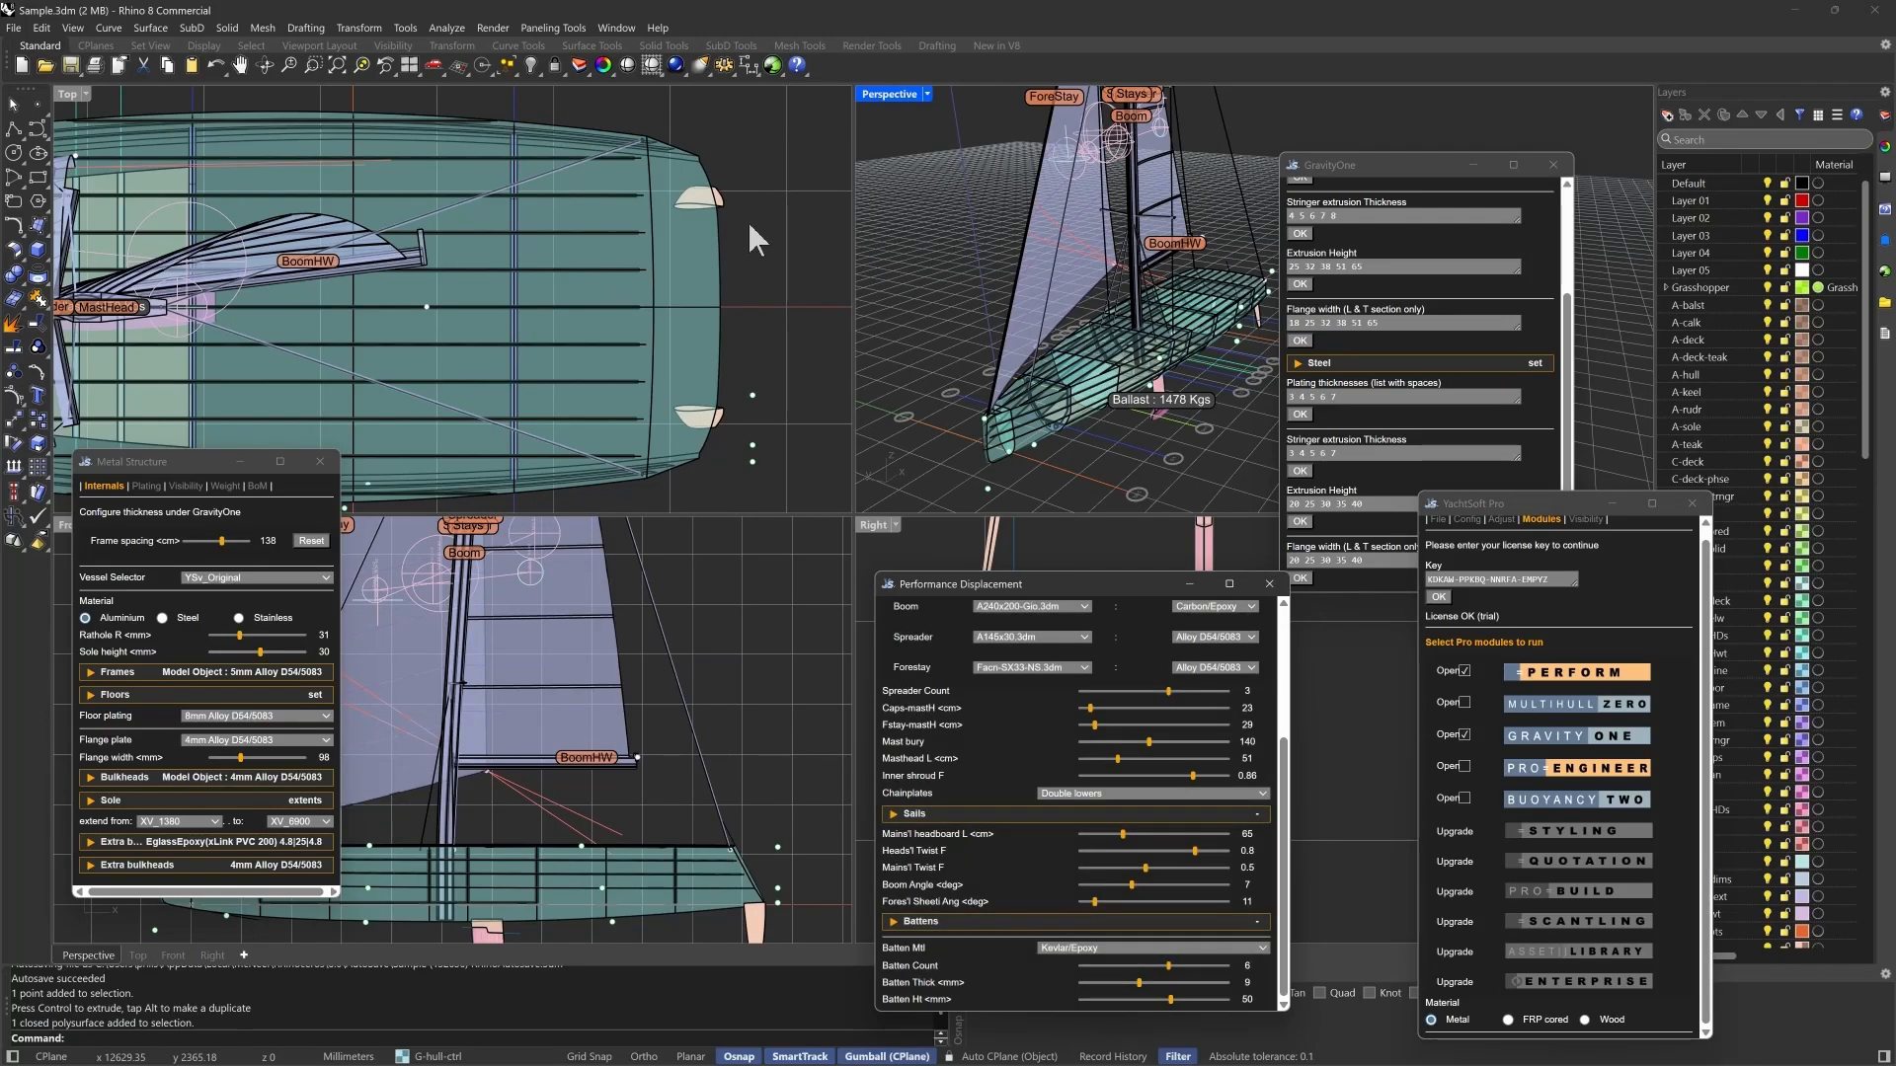
# - Move the shroud chainplate control point outboard to the hull edge and slightly aft in the top view
pyautogui.scroll(-2, 750, 222)
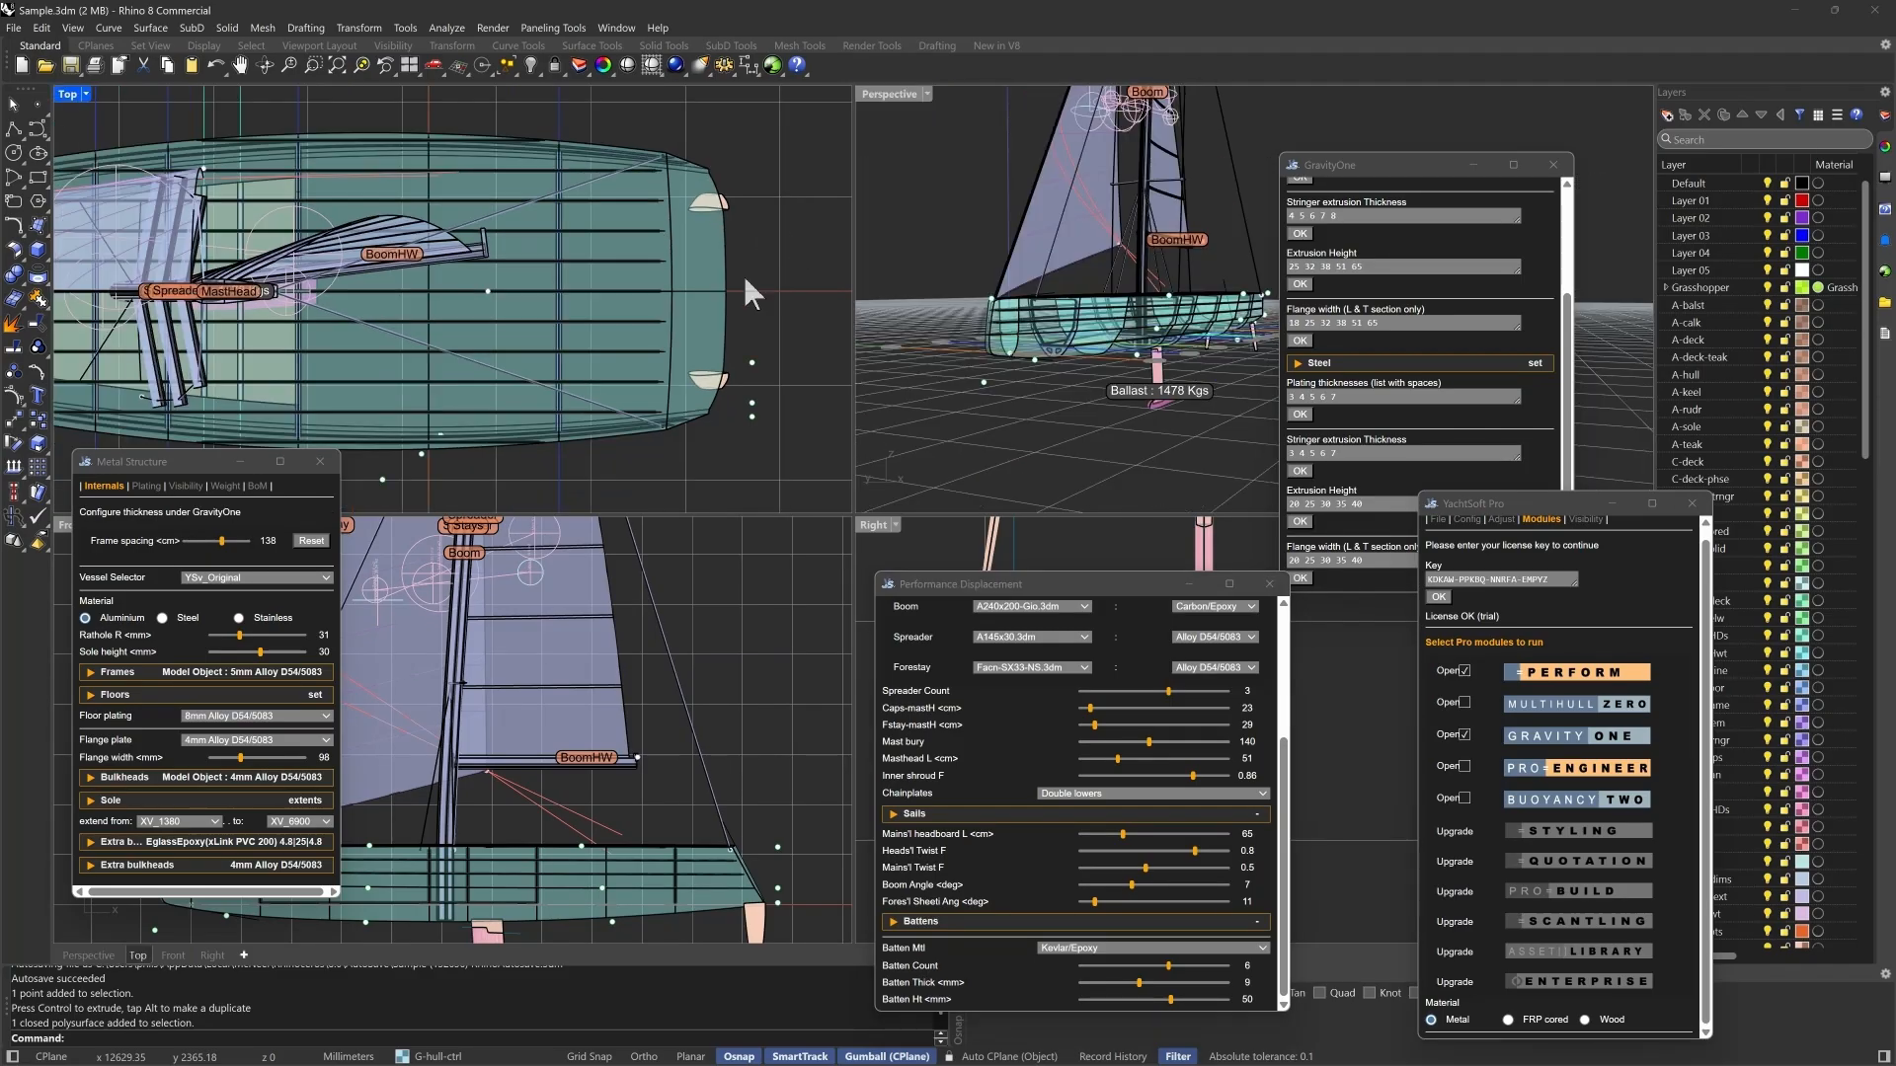
pyautogui.moveTo(138, 407); pyautogui.dragTo(263, 370, button='right')
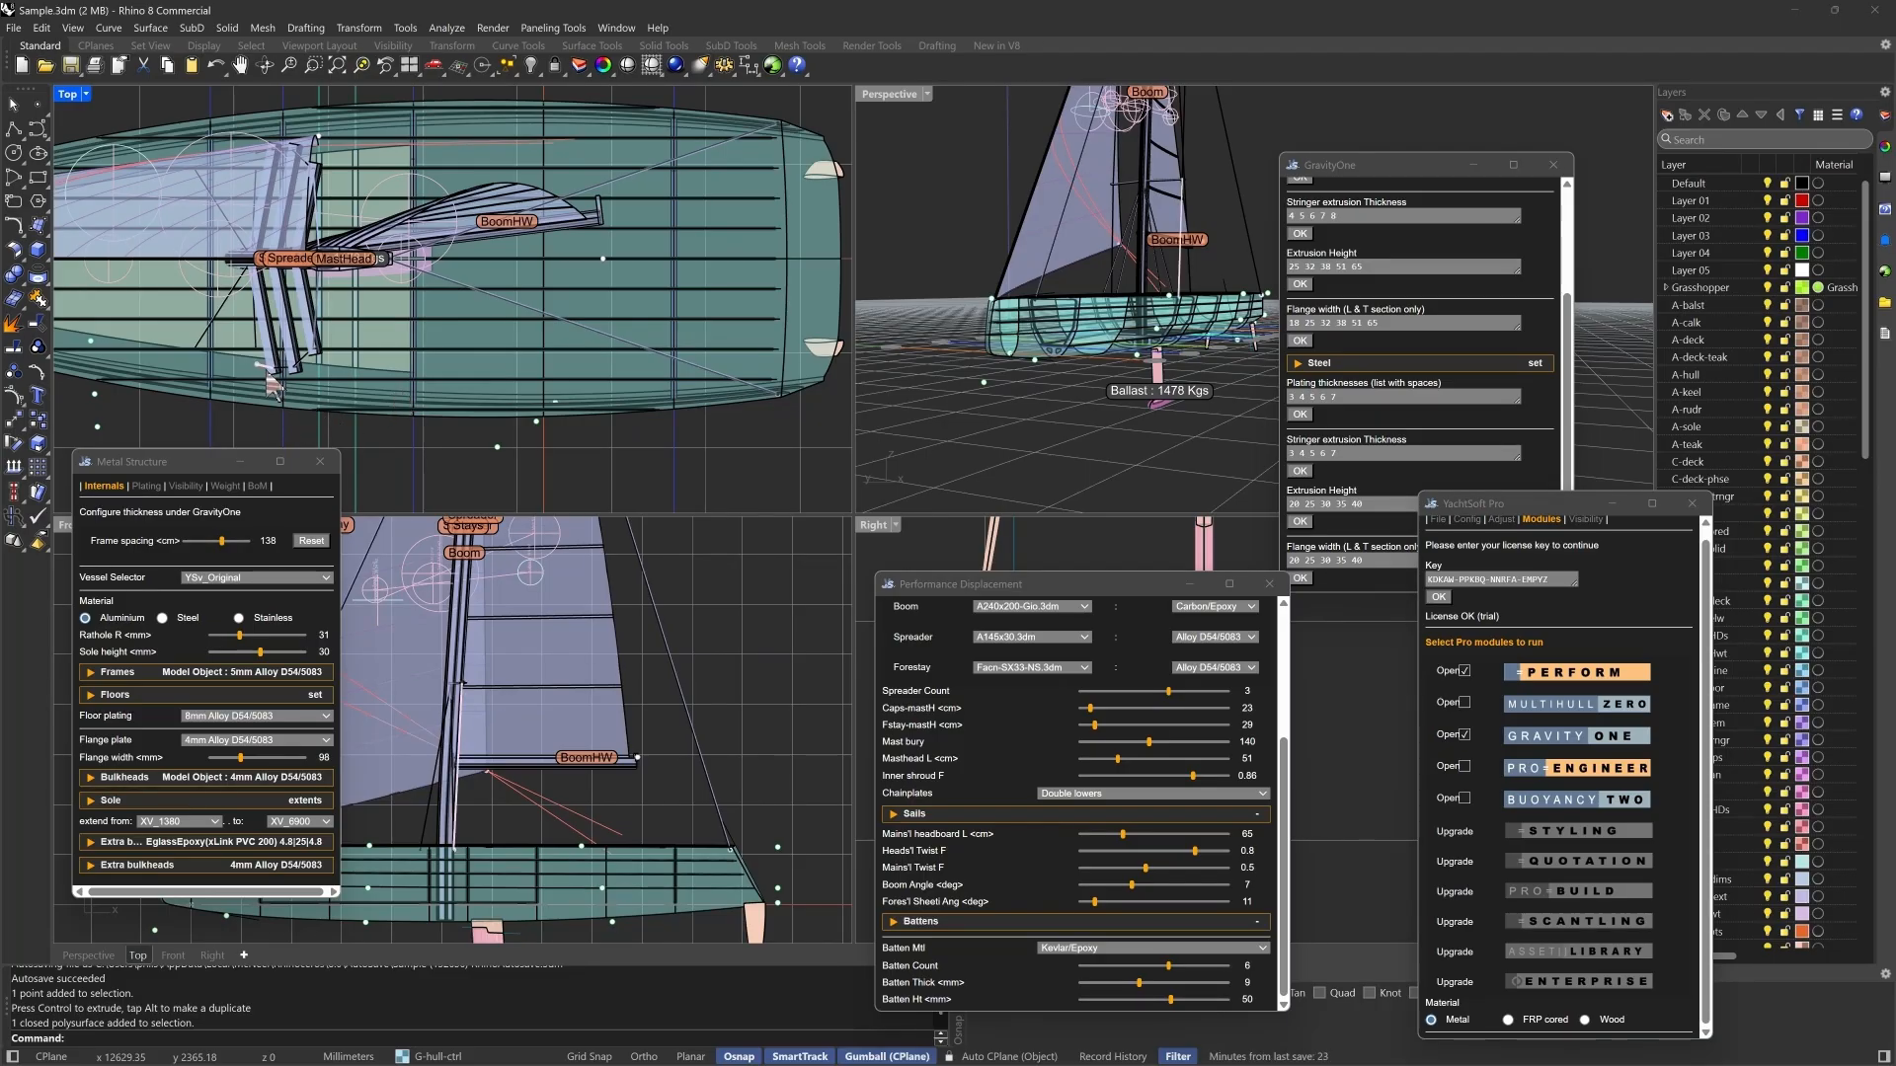
pyautogui.click(274, 387)
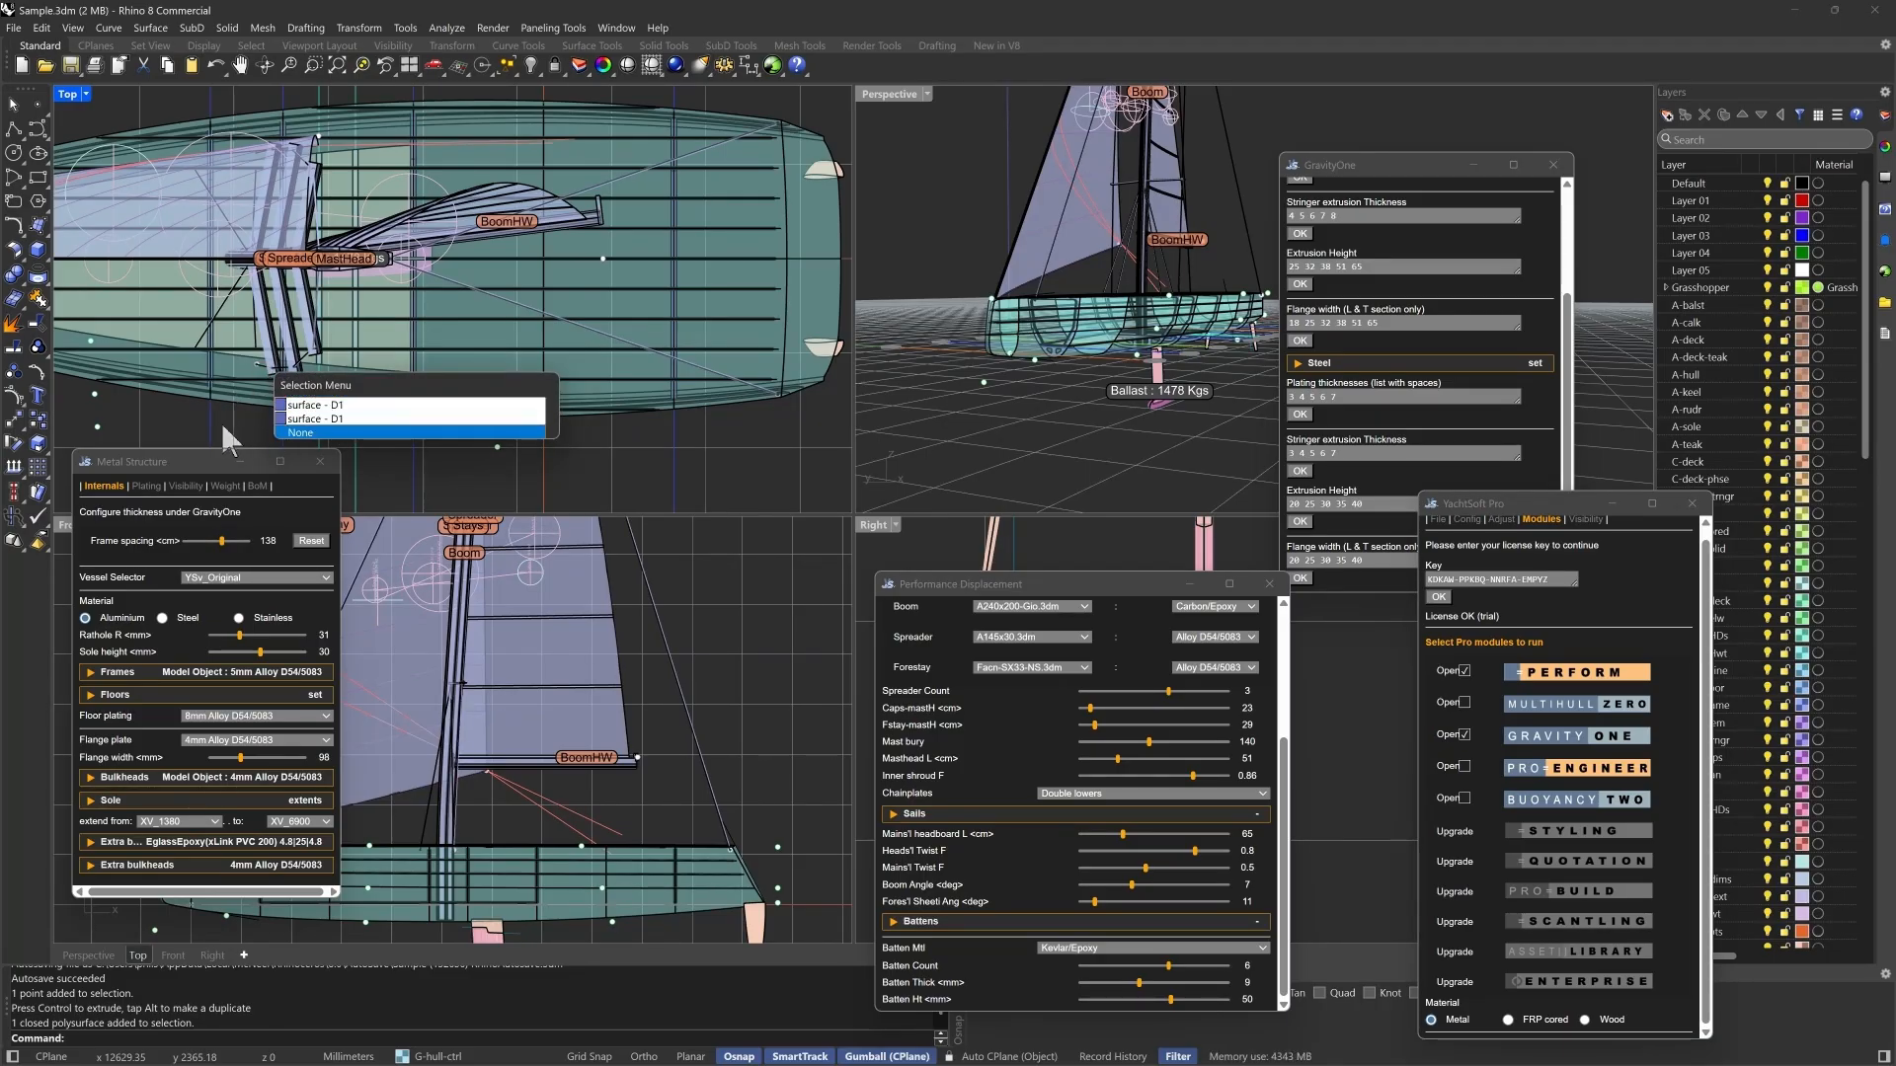
pyautogui.click(221, 422)
pyautogui.click(257, 365)
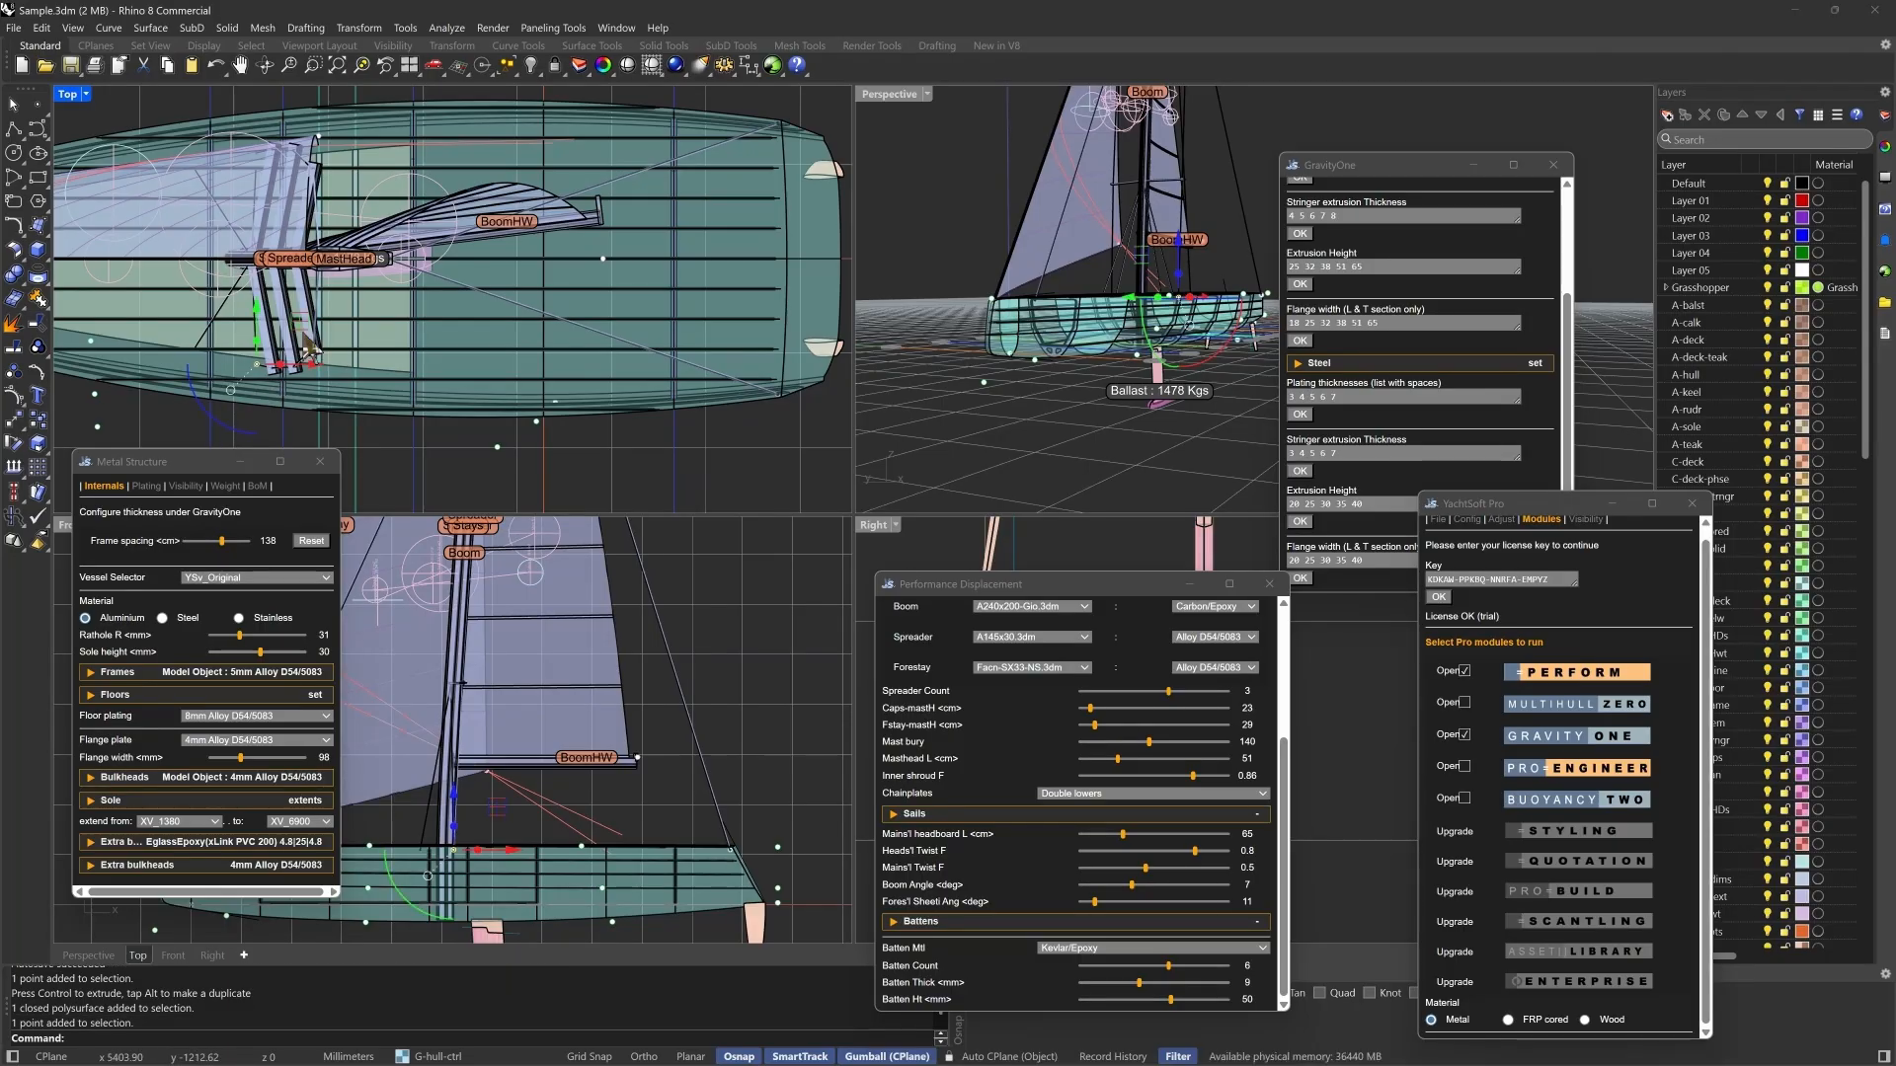
pyautogui.moveTo(309, 345); pyautogui.dragTo(330, 348)
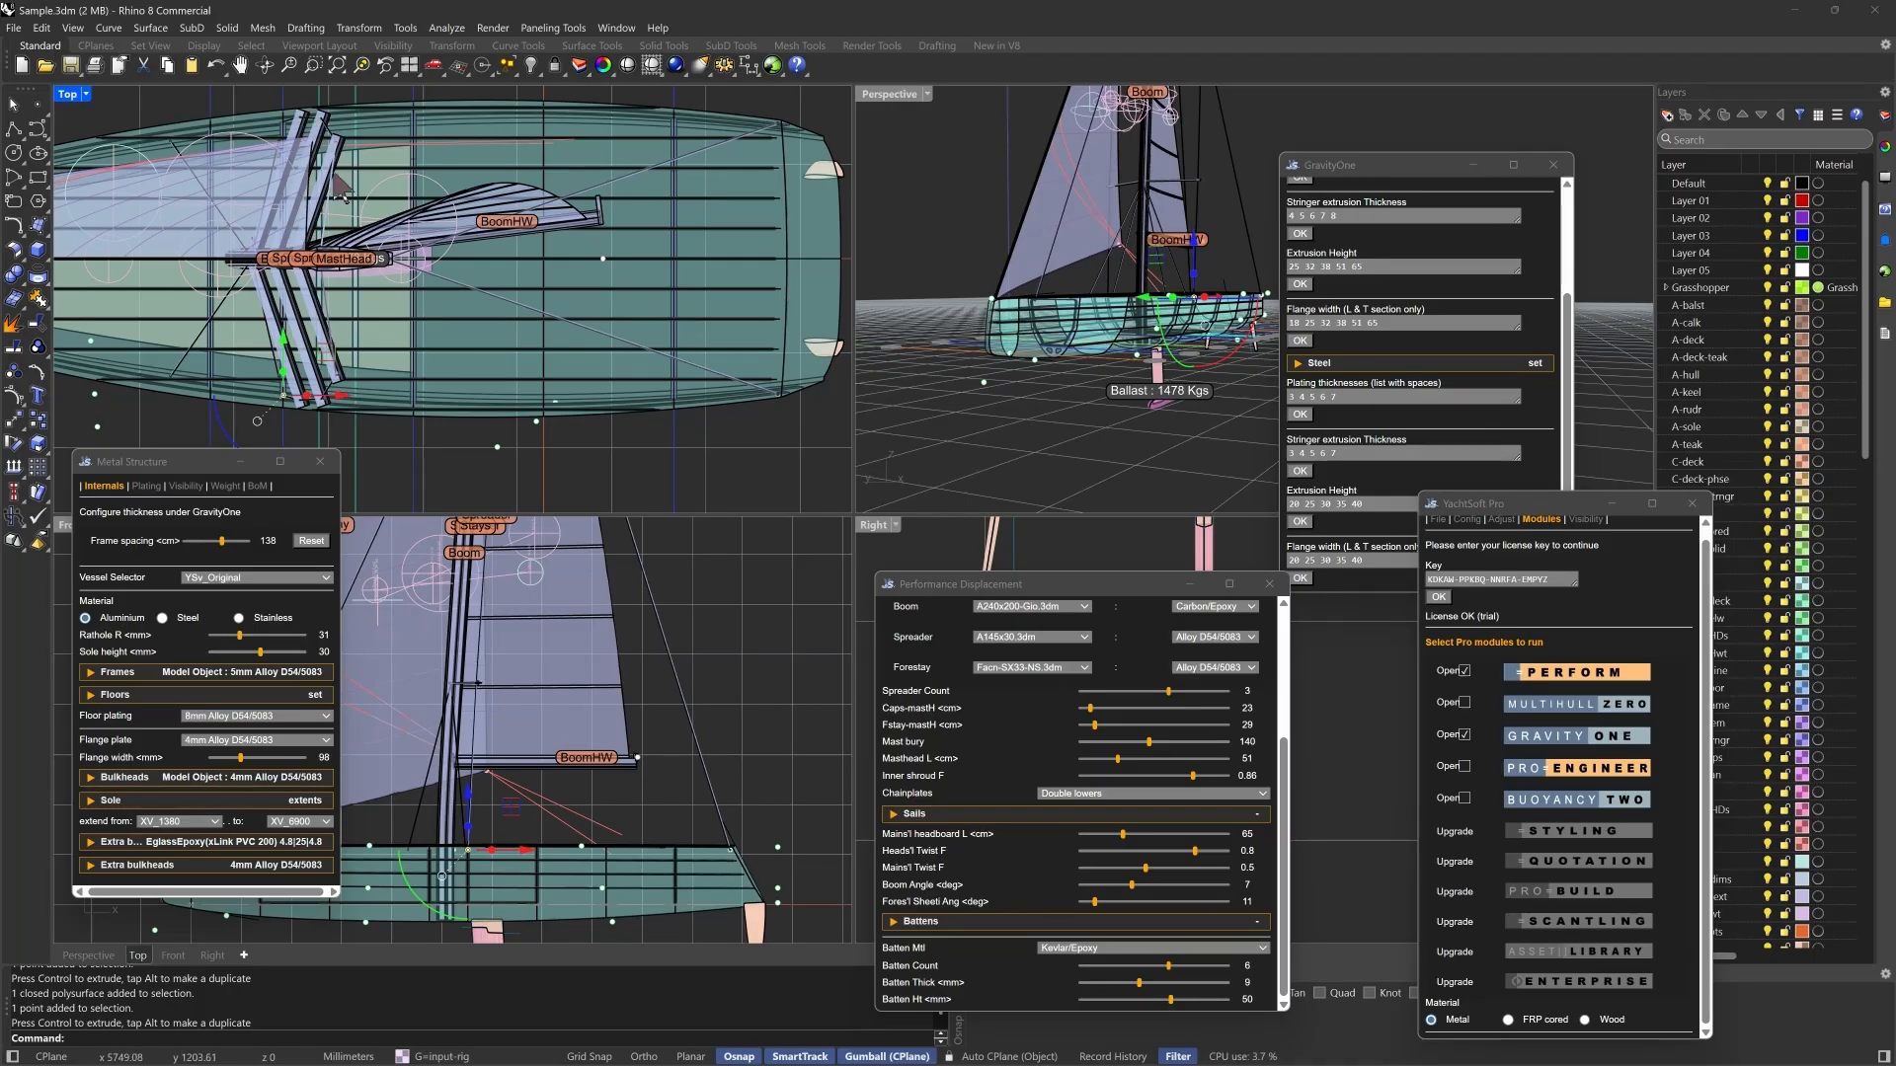
# - Move the foresail clew control point slightly forward in the front view and set the foresail sheeting angle to 12 degrees
pyautogui.click(484, 769)
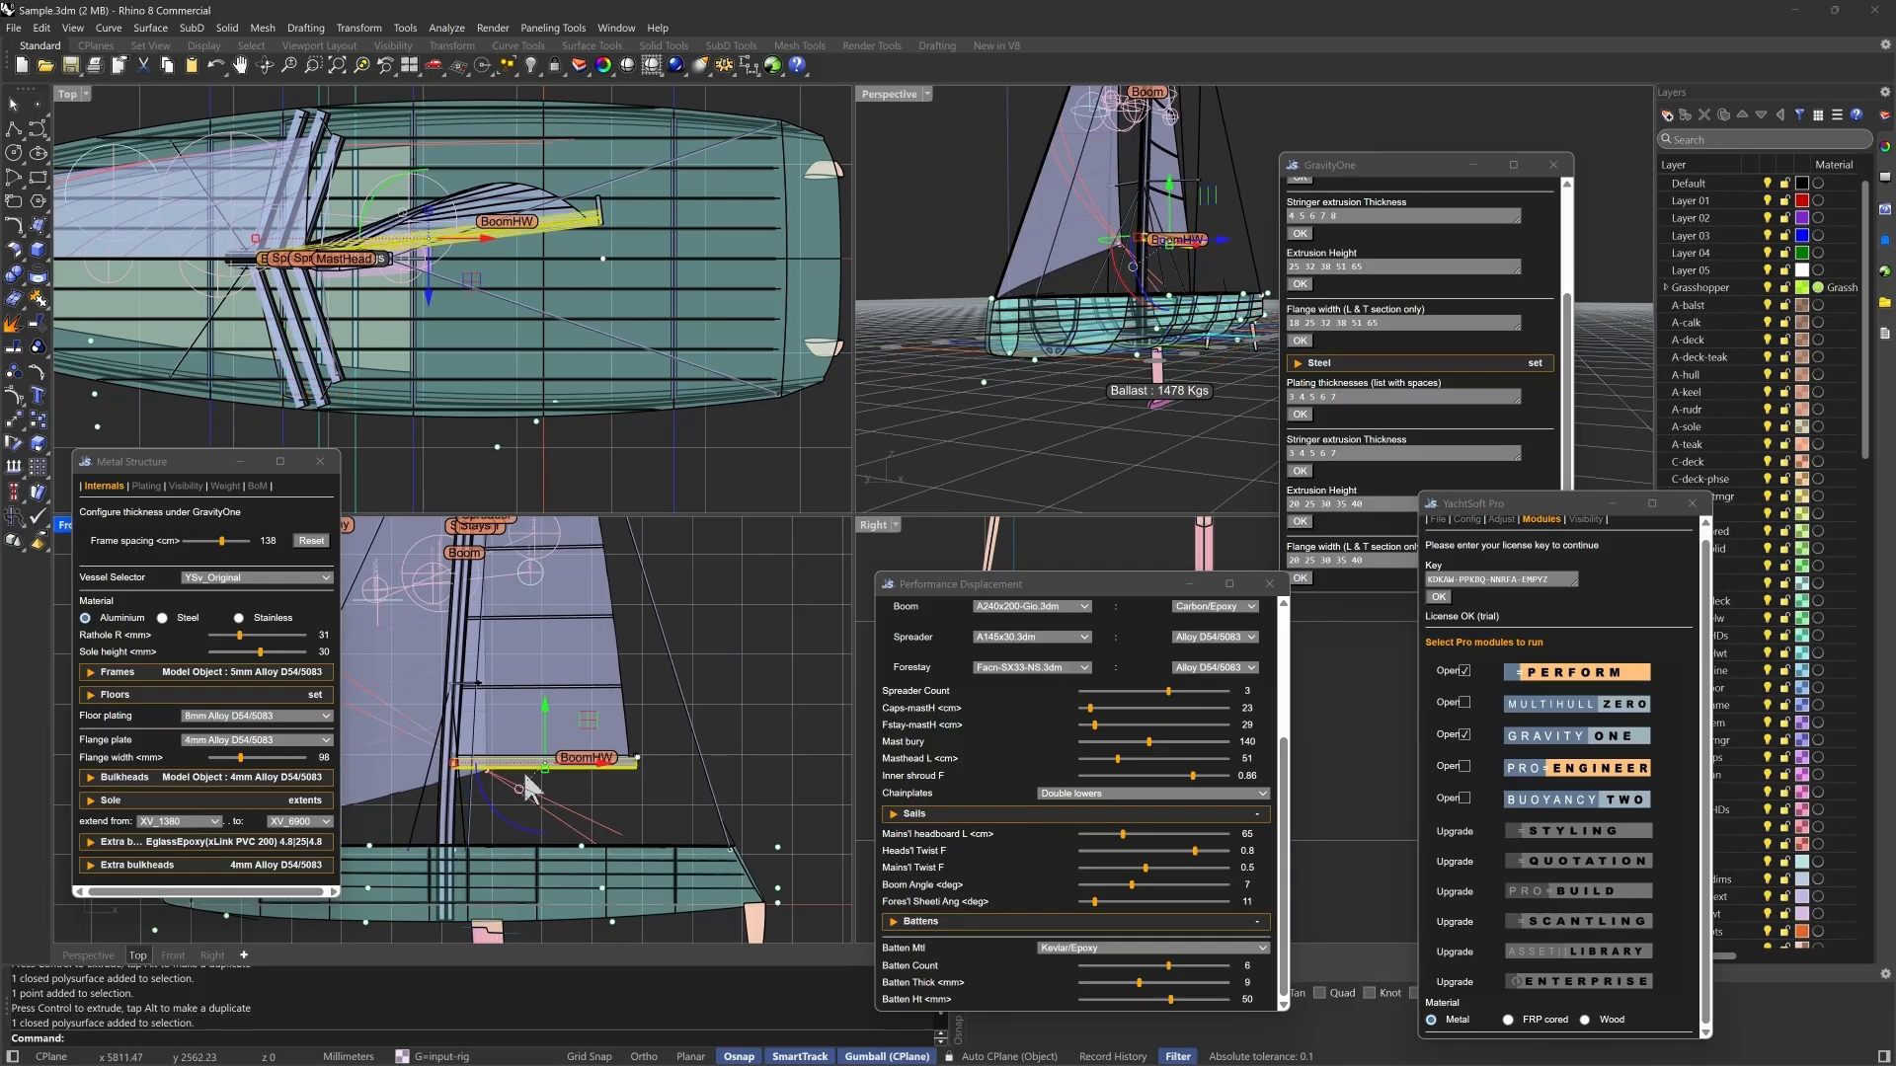
pyautogui.moveTo(477, 813); pyautogui.dragTo(595, 813)
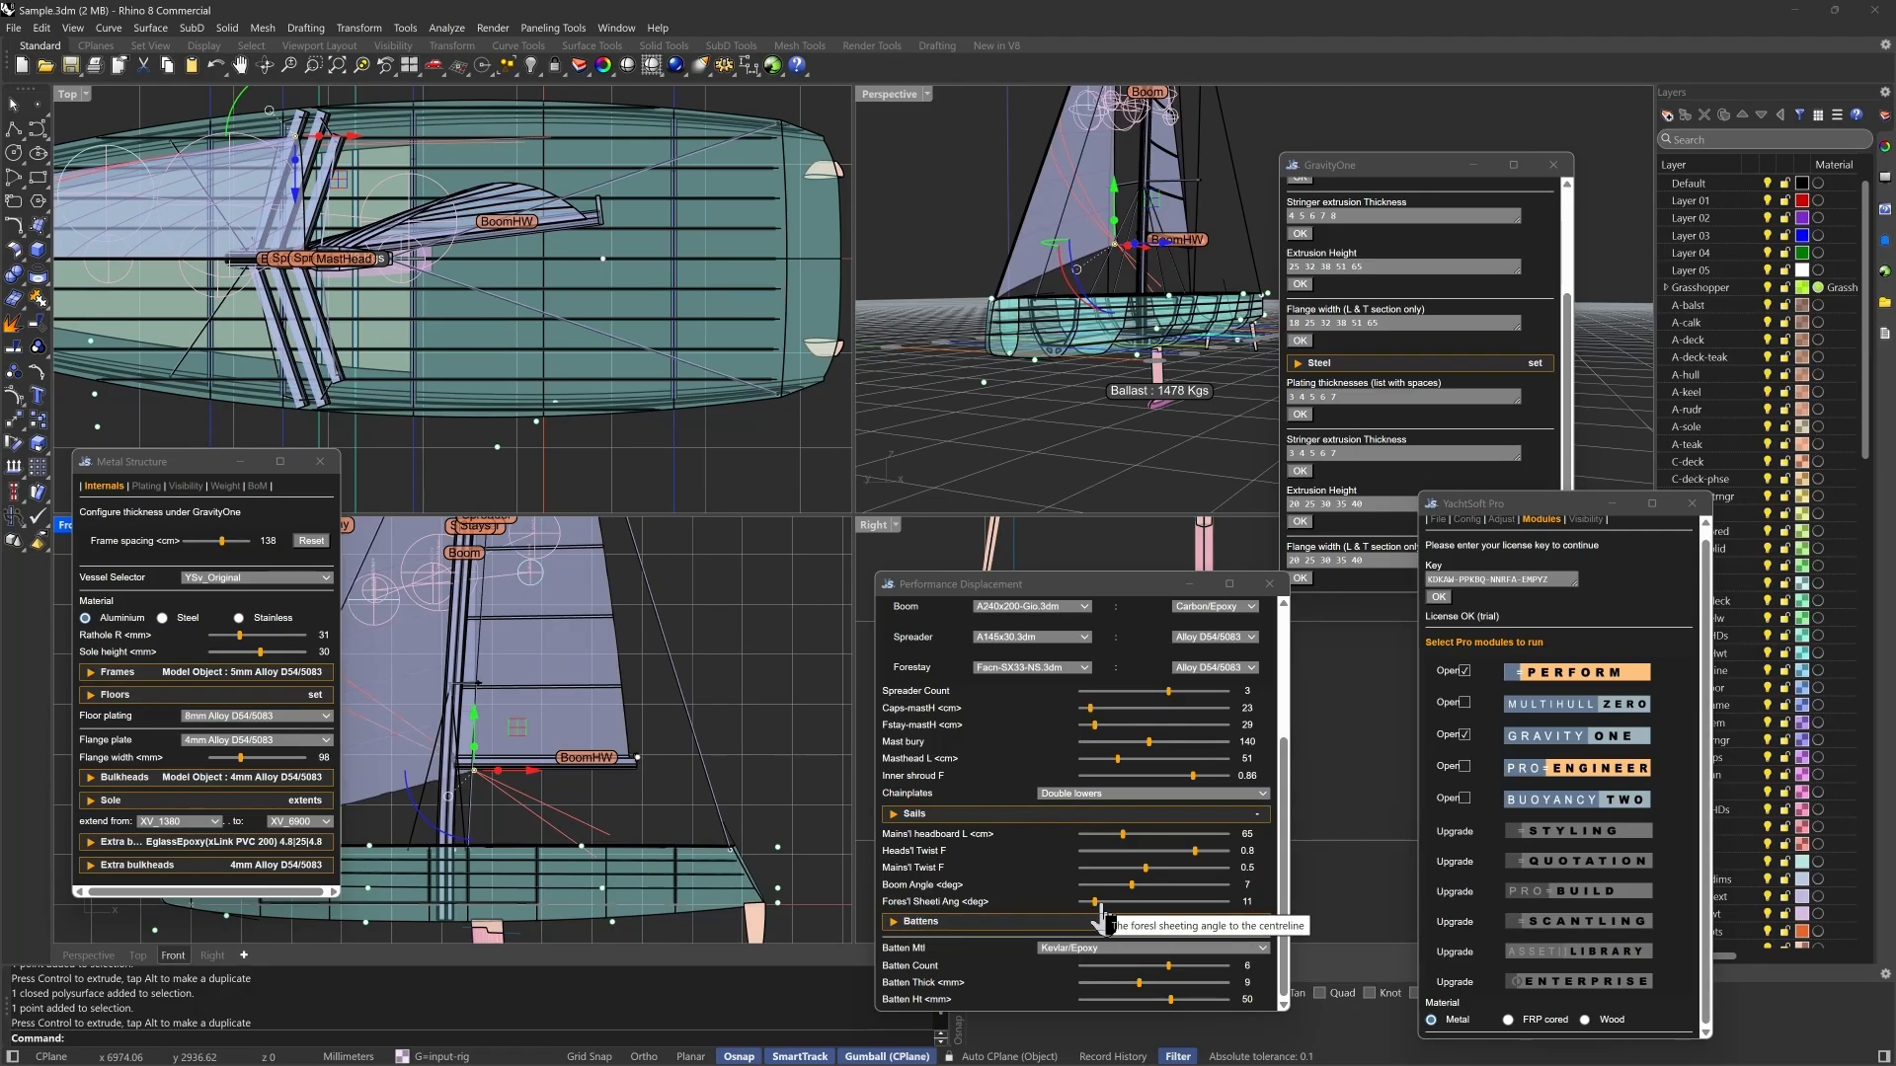
pyautogui.moveTo(1101, 903); pyautogui.dragTo(1113, 903)
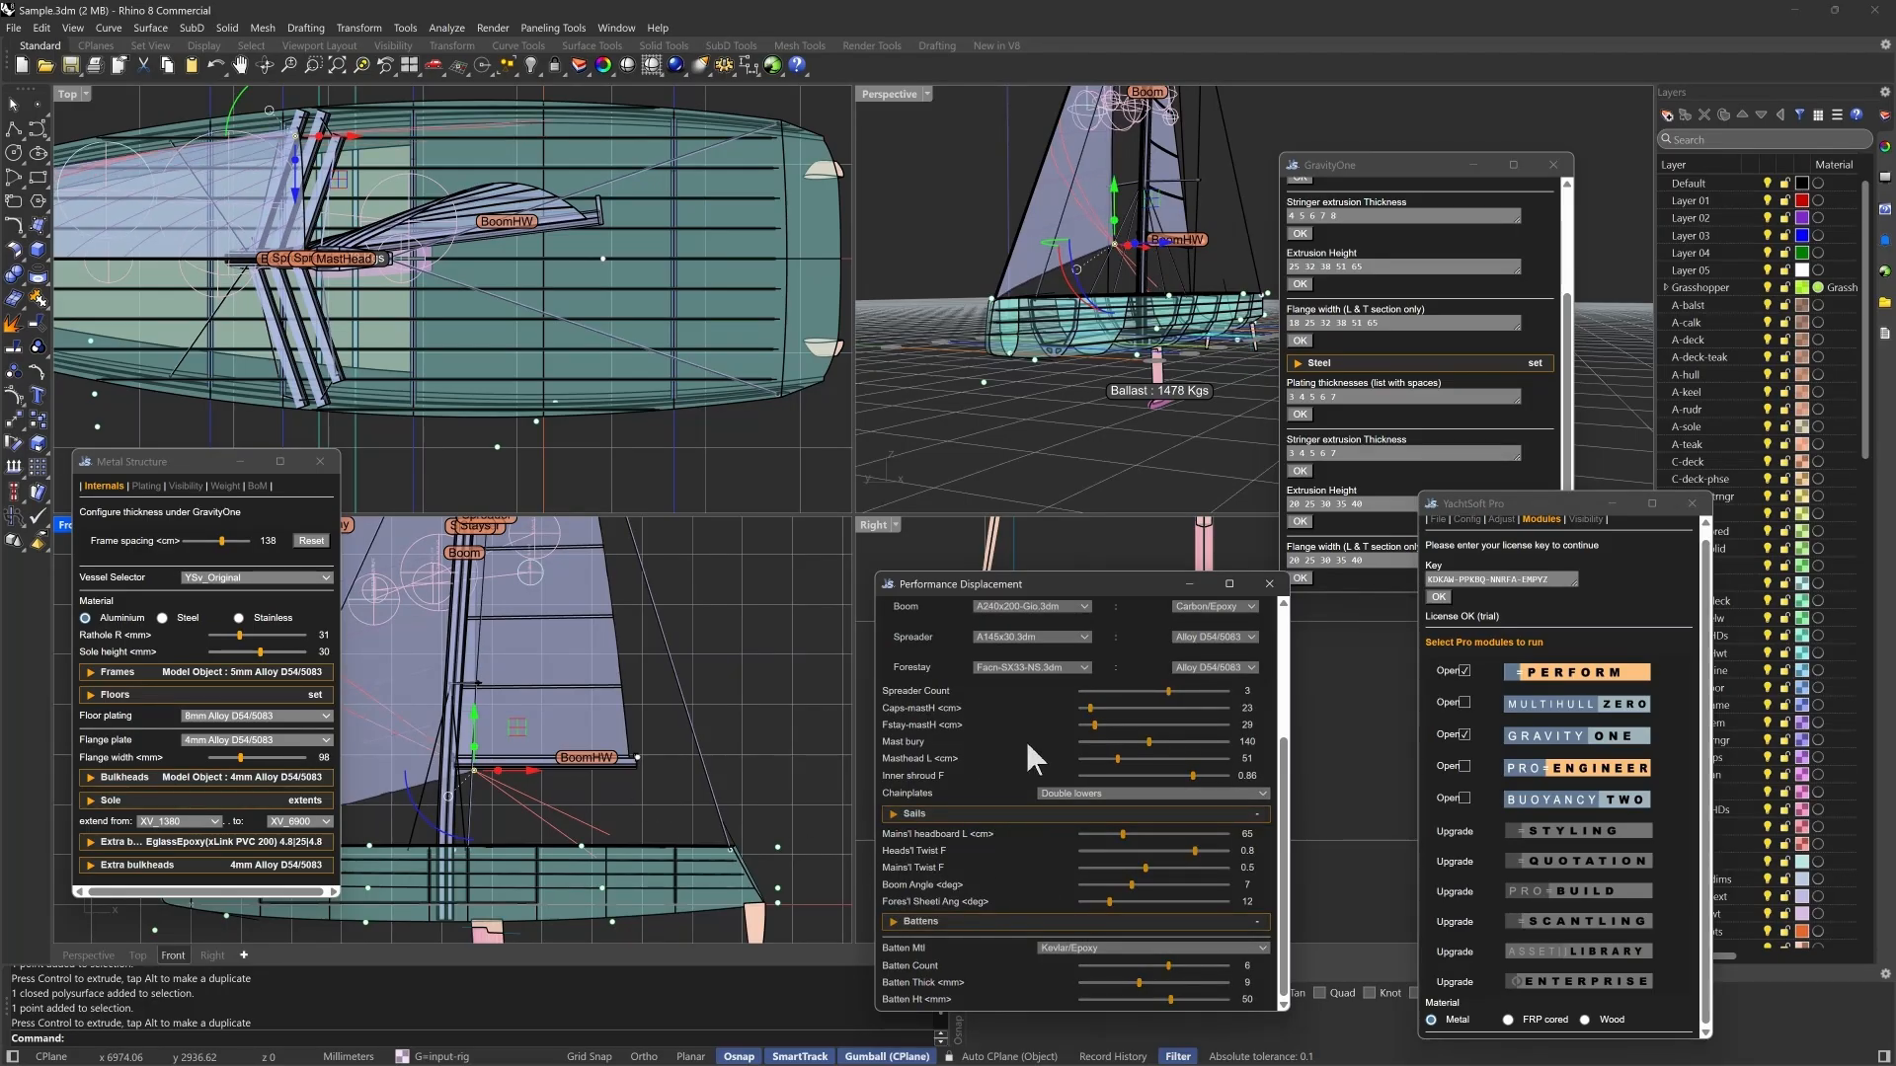
pyautogui.scroll(4, 1025, 741)
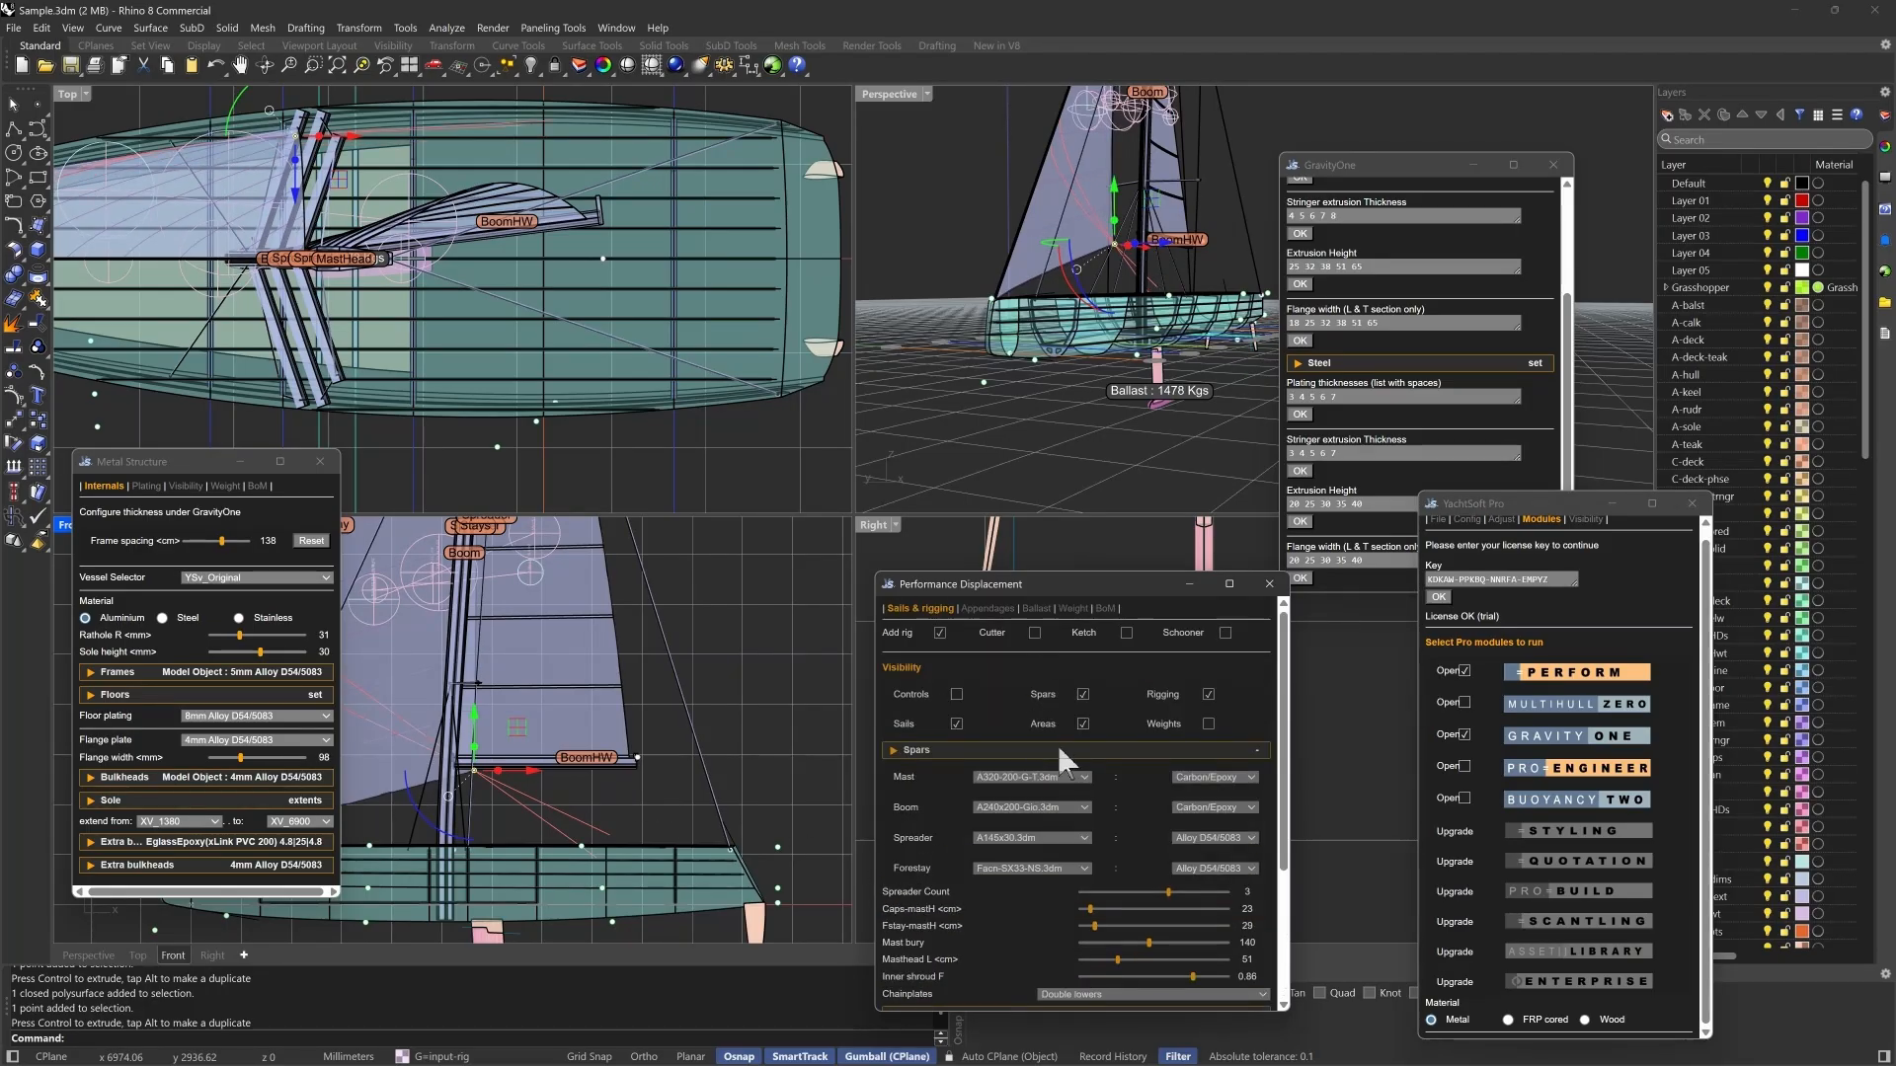
# - Enable the Cutter option for the rig in the Performance Displacement settings to add a staysail
pyautogui.scroll(-3, 1057, 744)
pyautogui.scroll(3, 1005, 778)
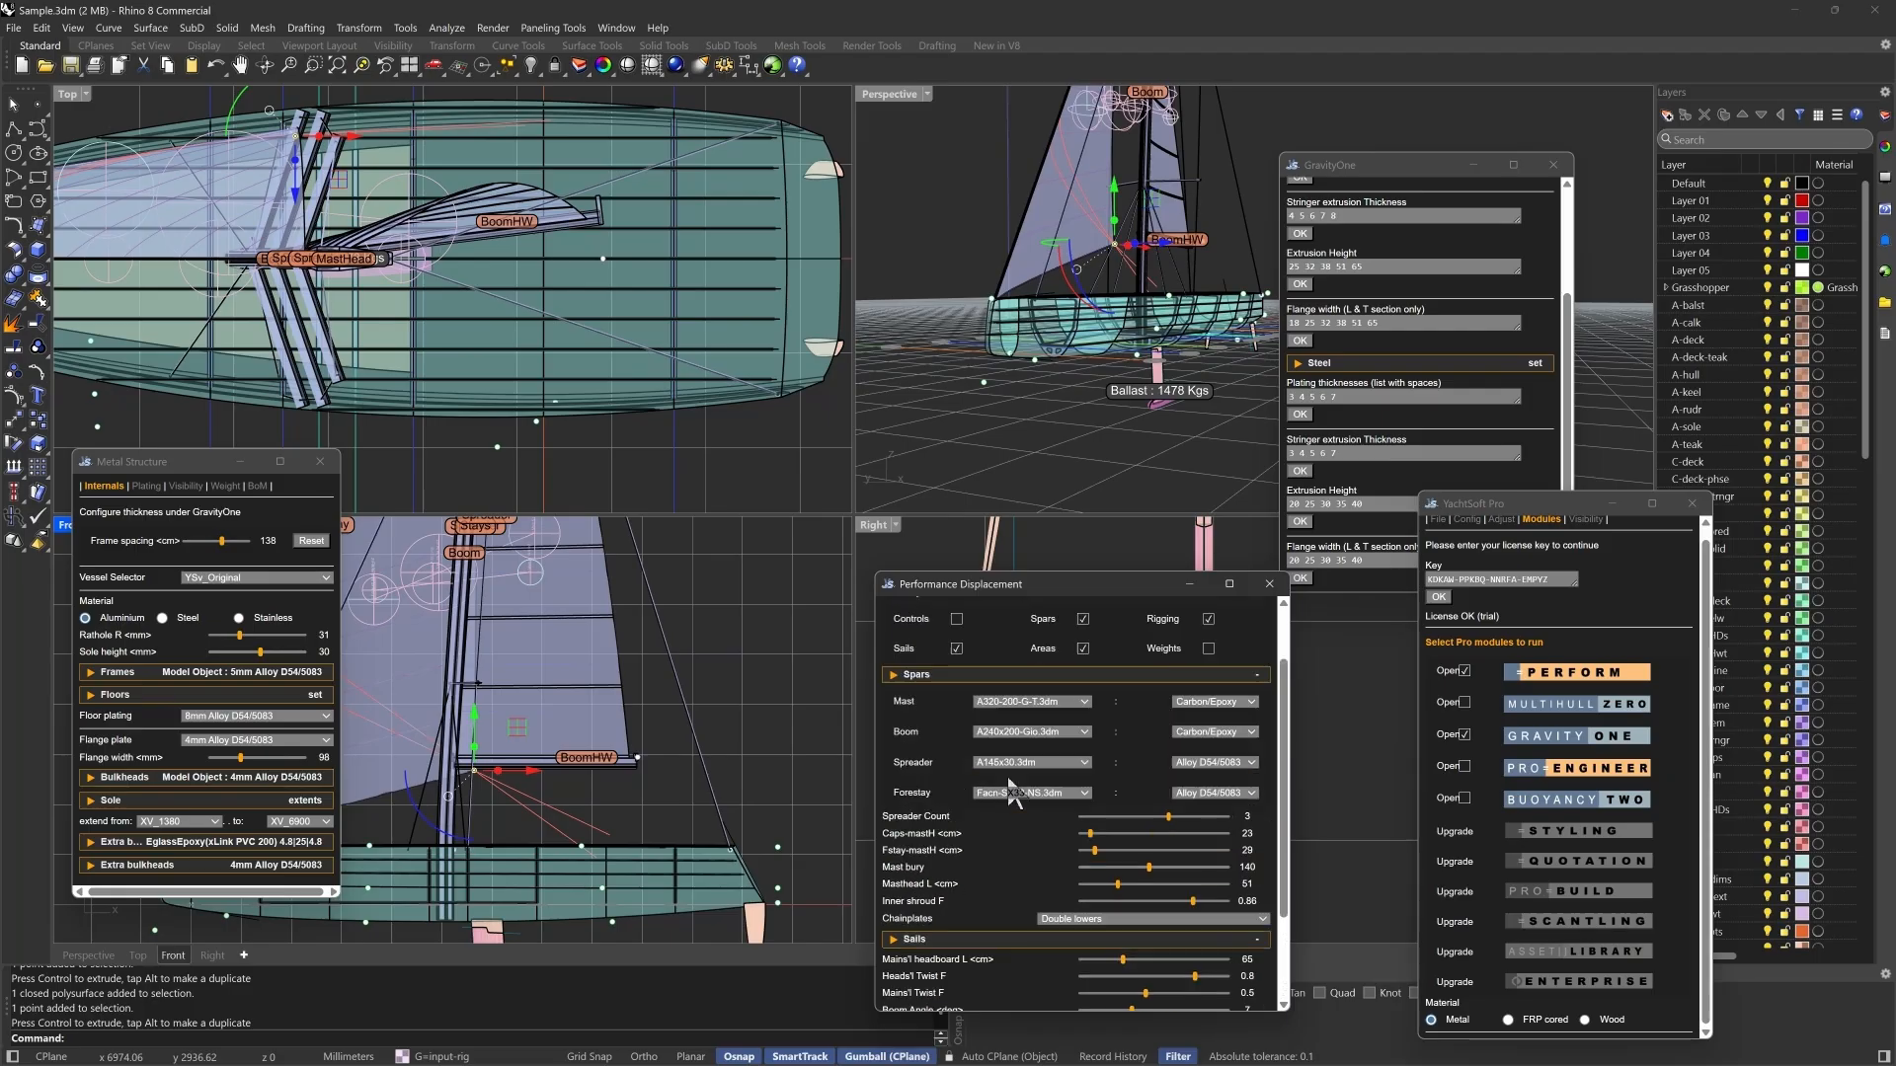
pyautogui.scroll(-3, 995, 839)
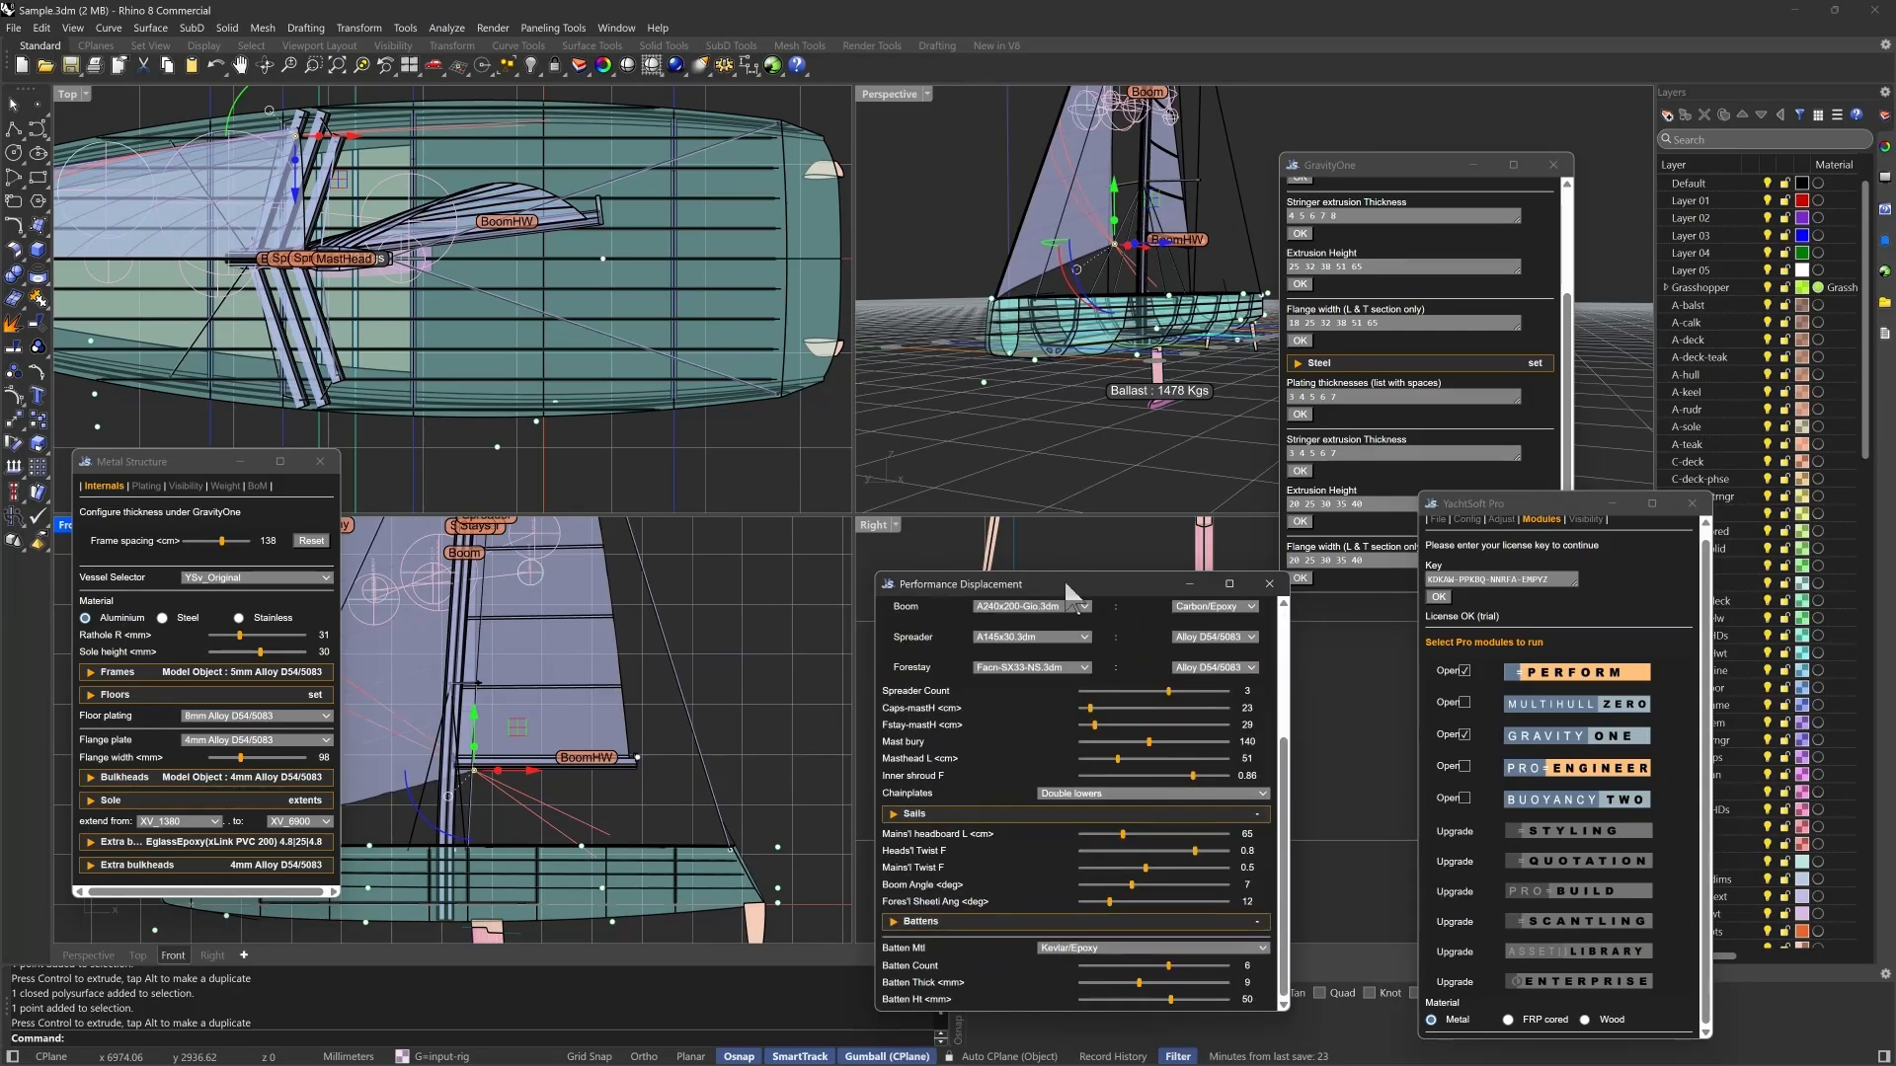
pyautogui.moveTo(1068, 591); pyautogui.dragTo(1049, 482)
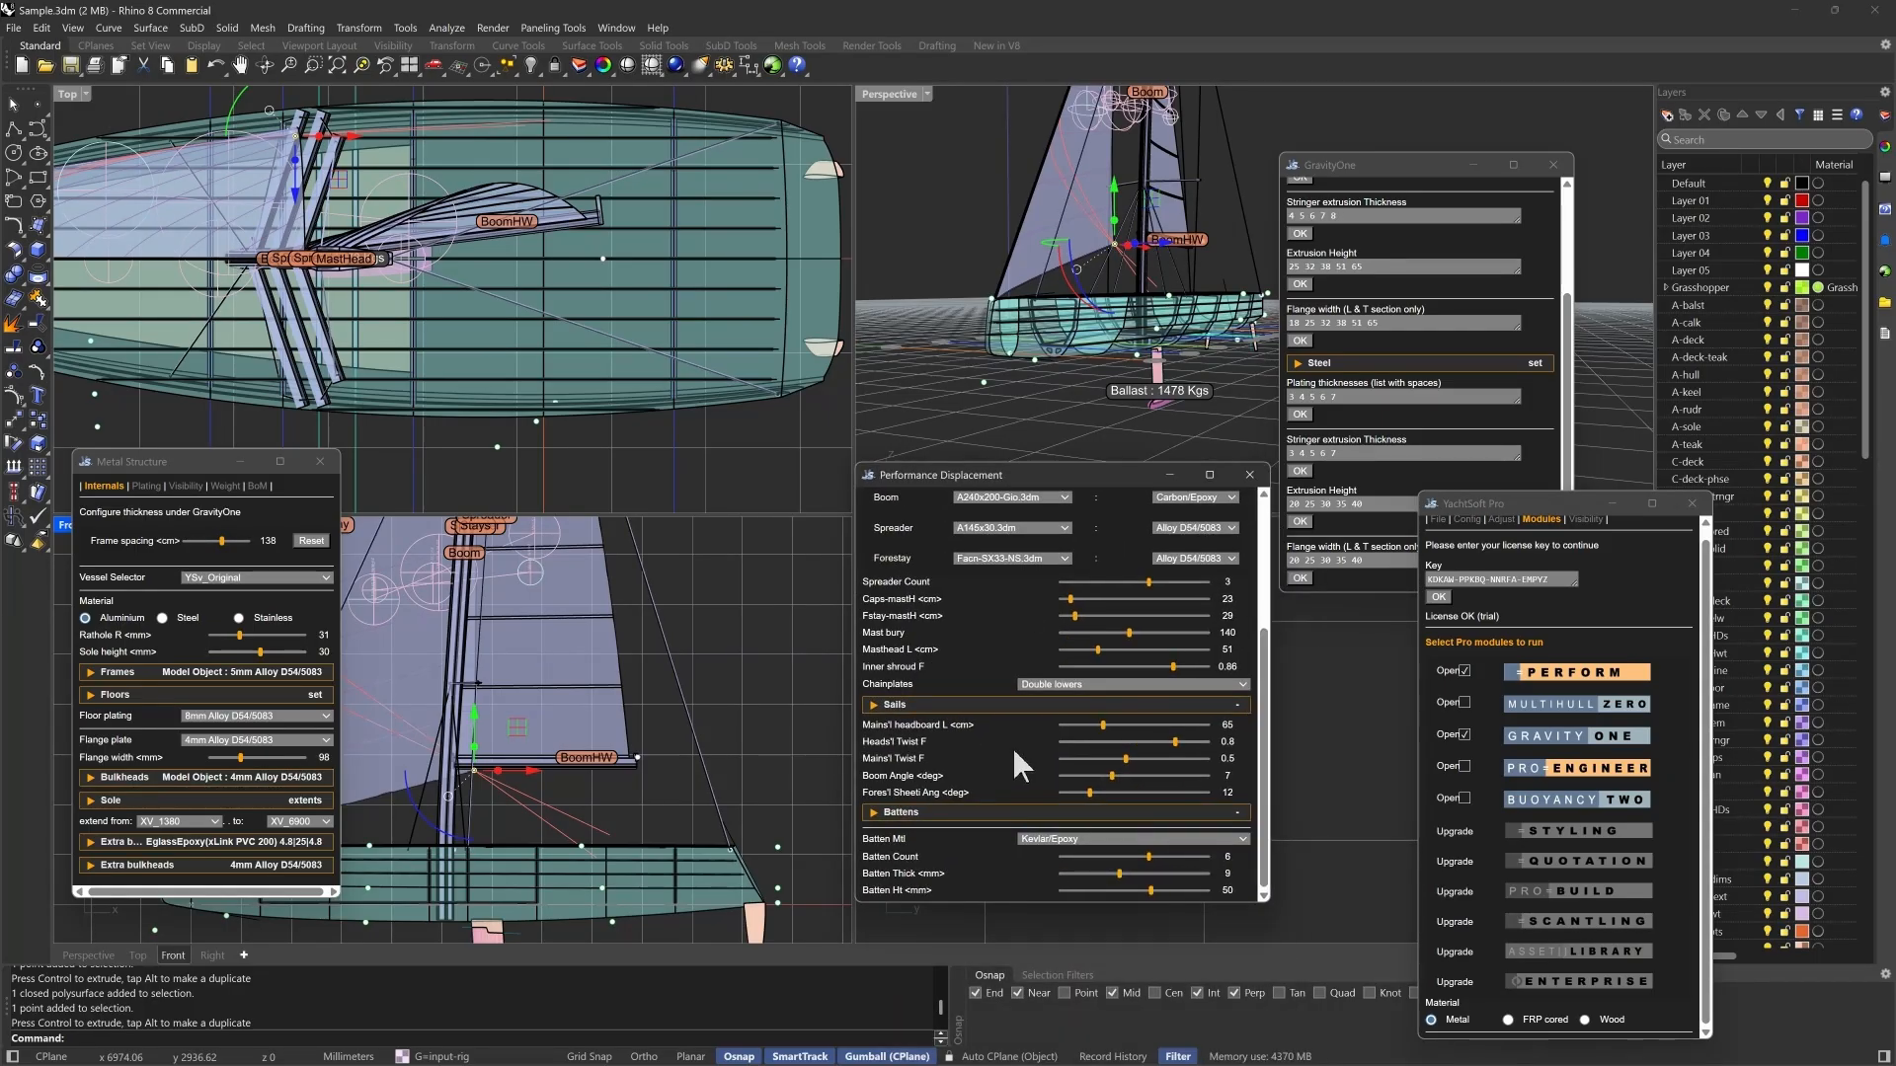
pyautogui.scroll(3, 1013, 749)
pyautogui.scroll(-3, 1015, 751)
pyautogui.scroll(3, 1016, 750)
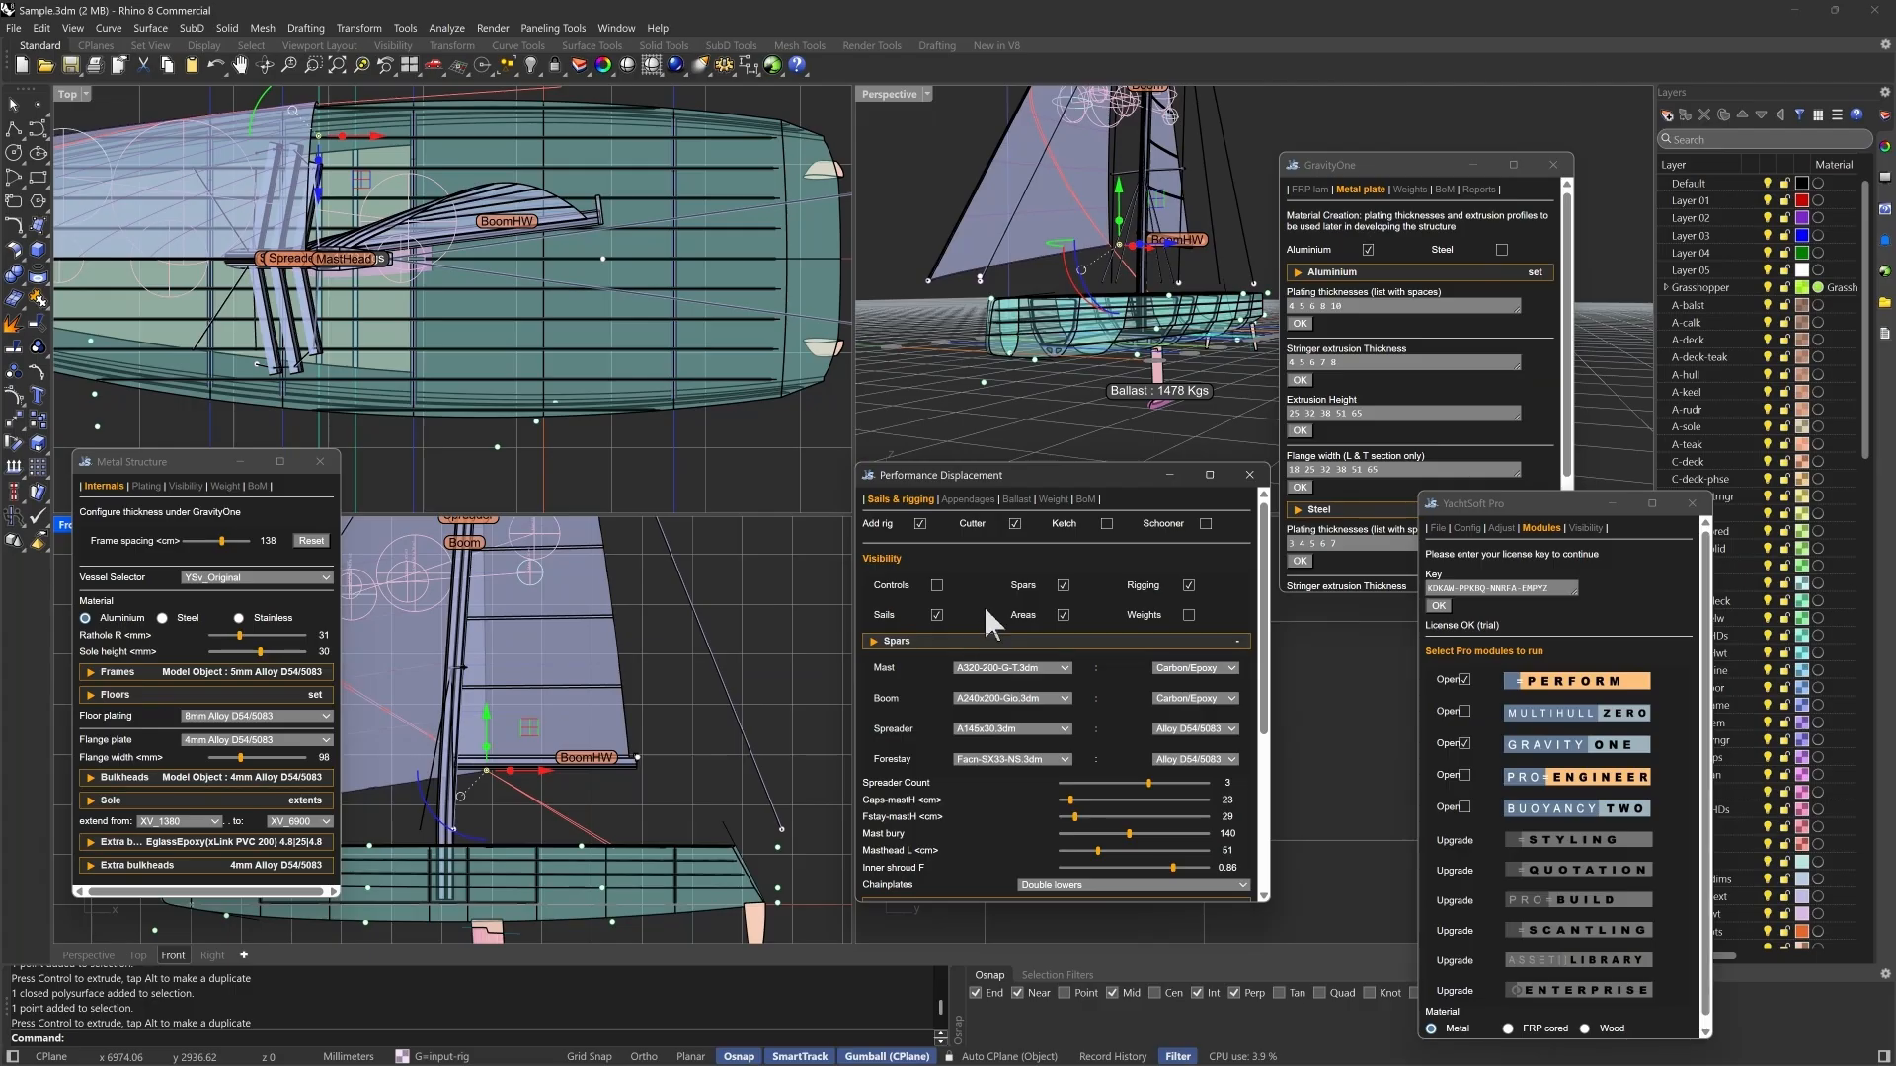
# - Set the staysail overlap to 96% and its tack height to 58
pyautogui.scroll(-3, 1193, 649)
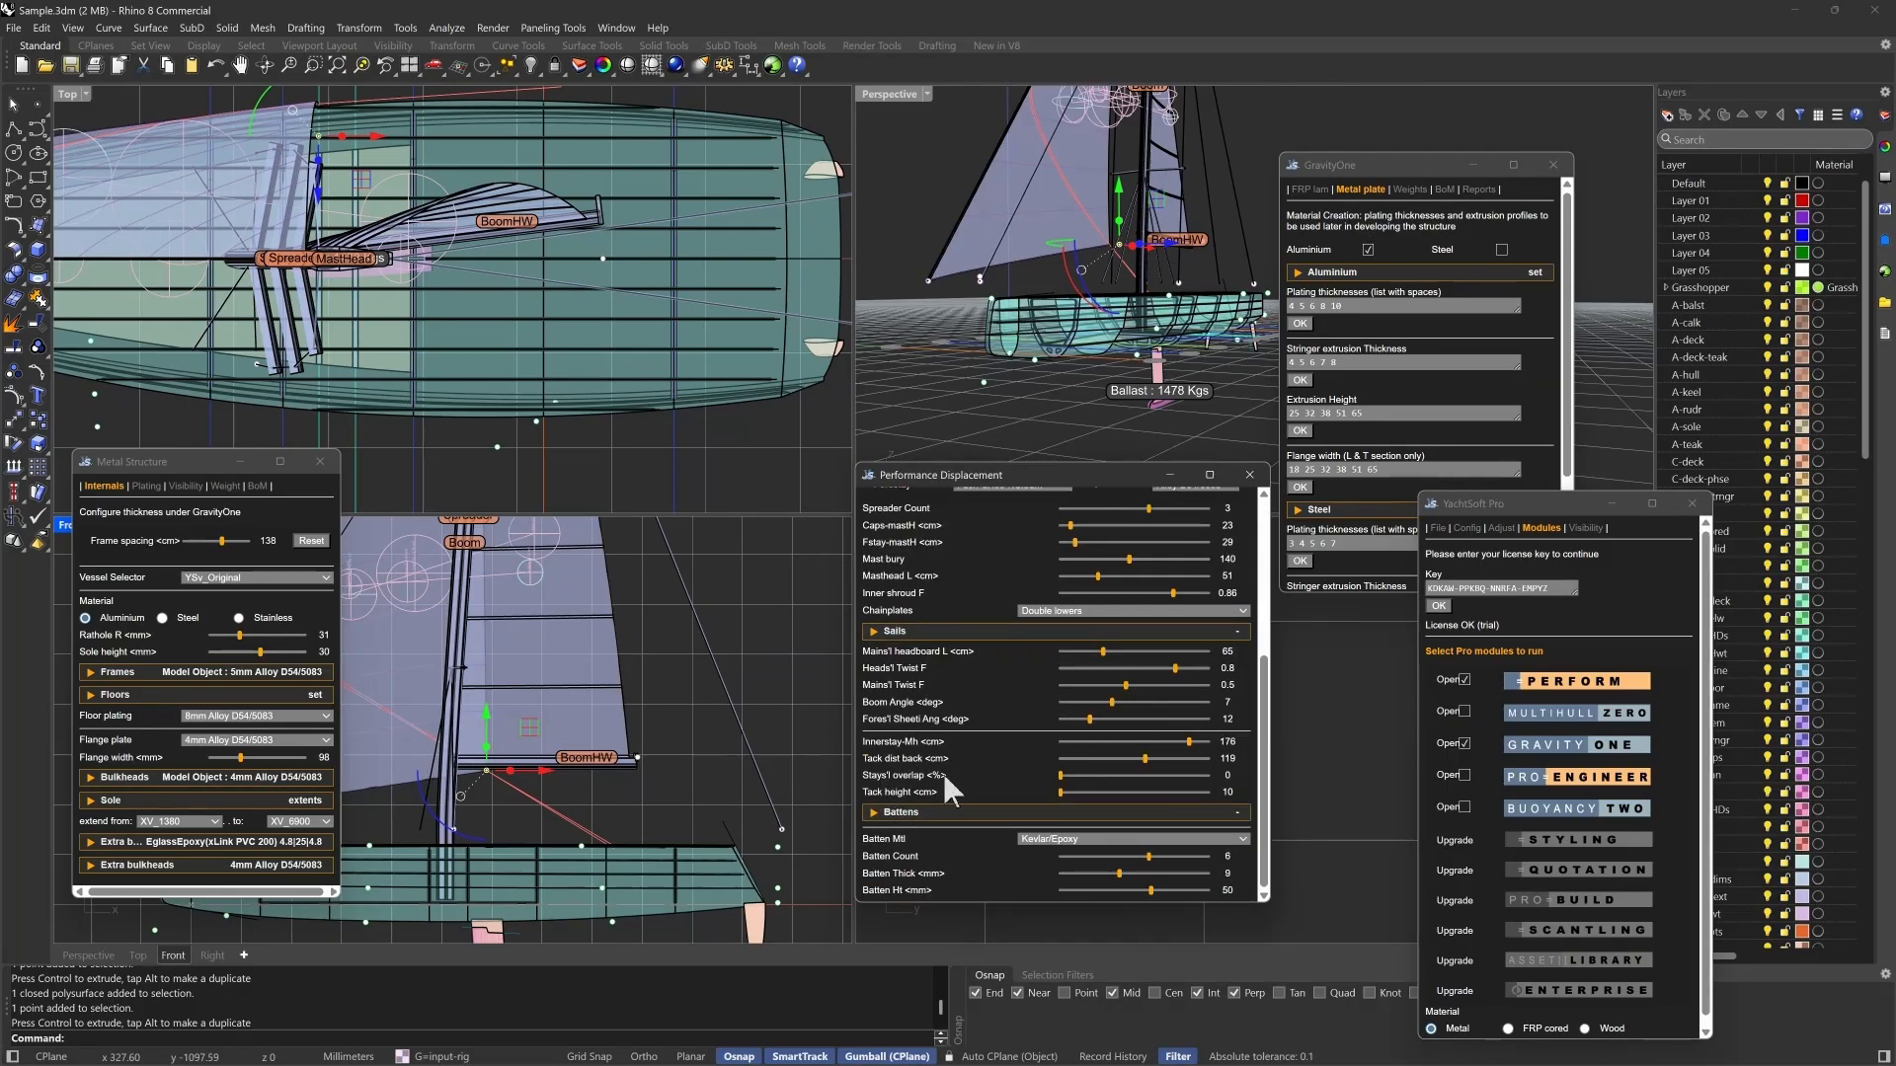
pyautogui.moveTo(1061, 776); pyautogui.dragTo(1154, 776)
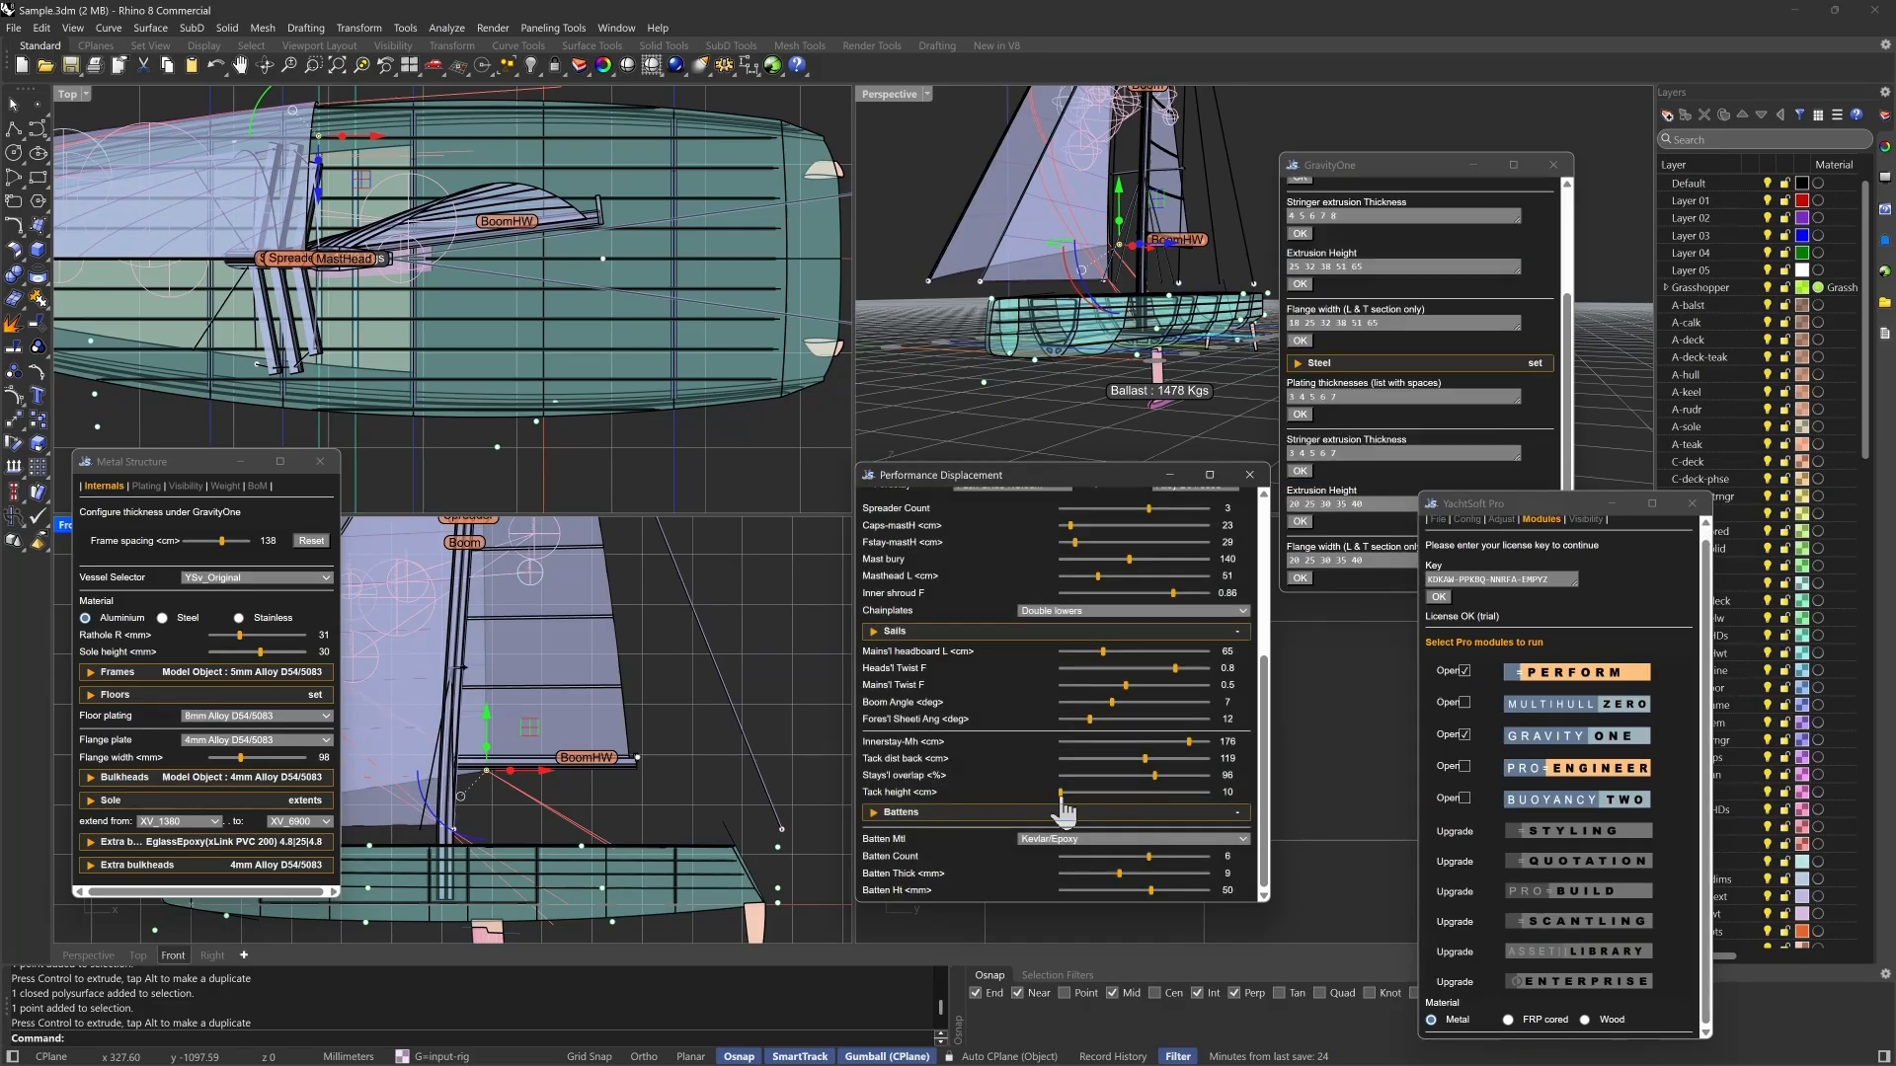
pyautogui.moveTo(1059, 793); pyautogui.dragTo(1098, 794)
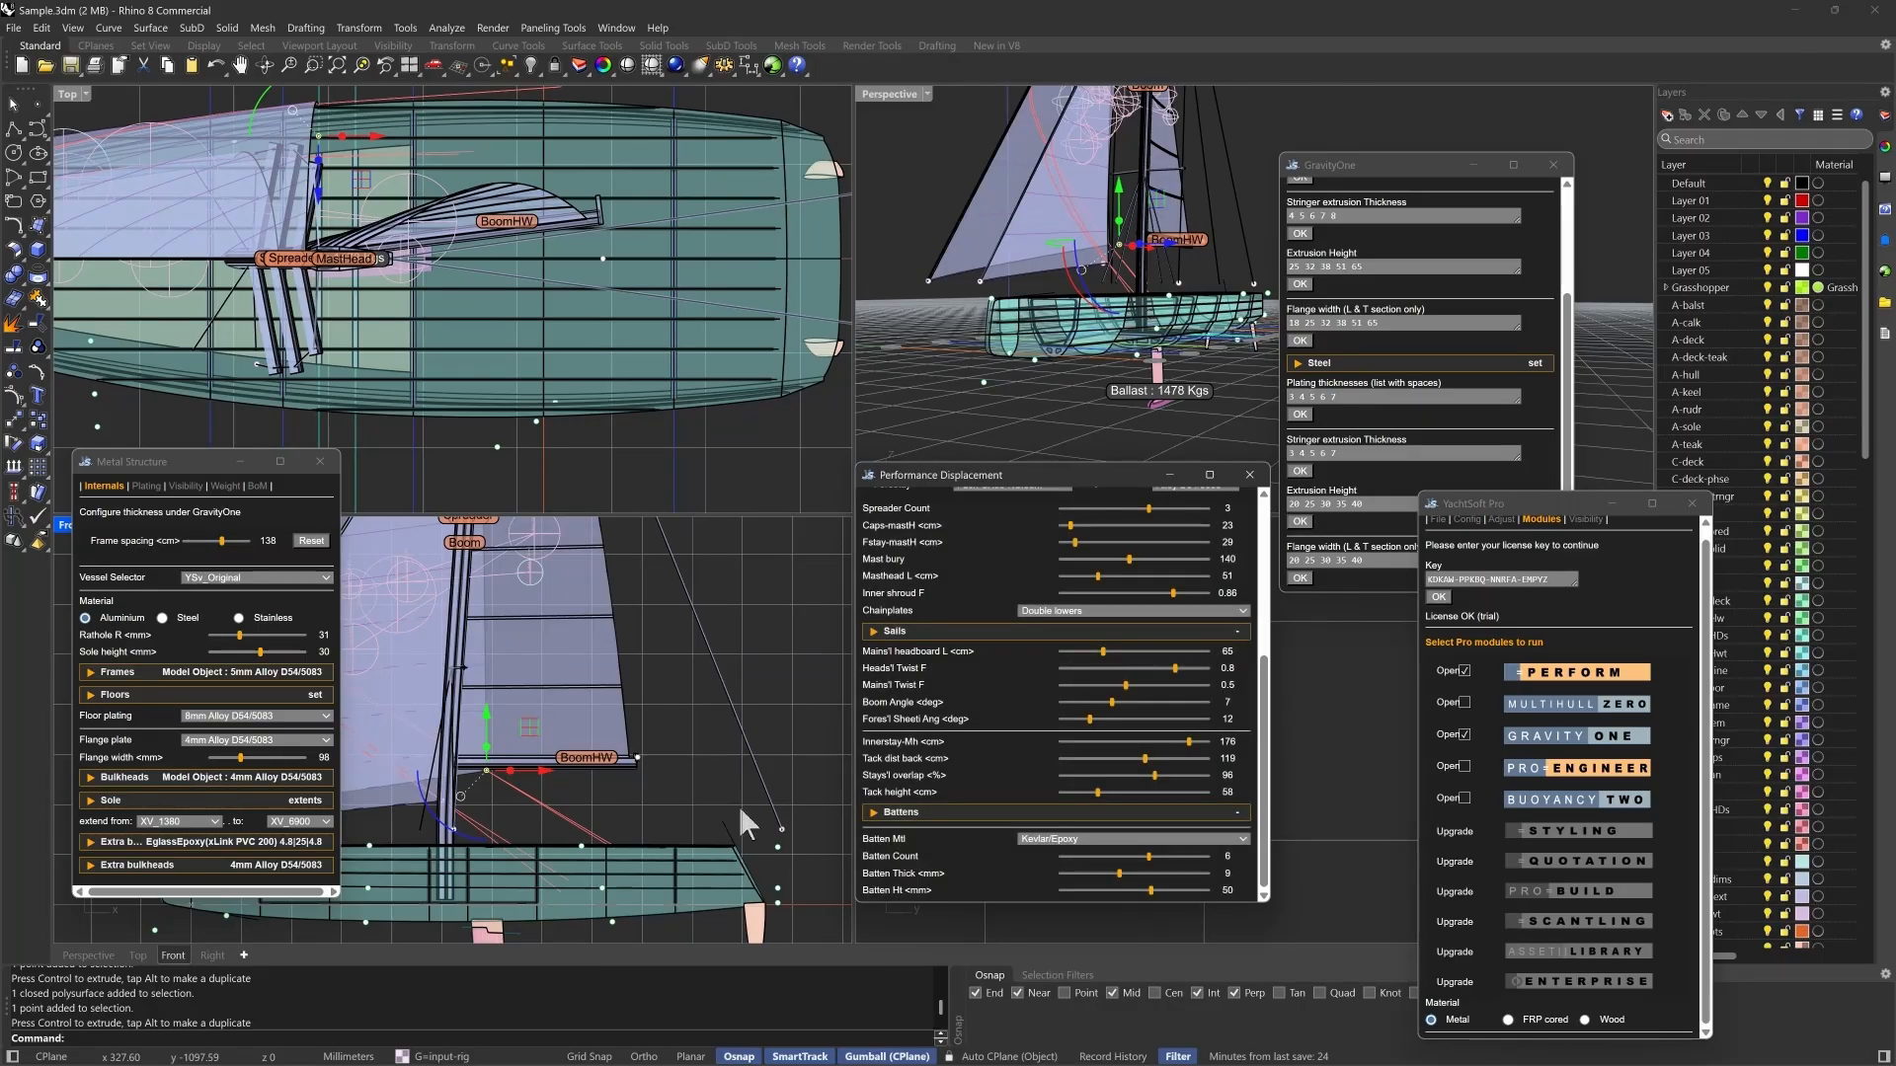
# - Move the running backstay control point behind the transom forward and down to deck level in the front view
pyautogui.scroll(-2, 745, 776)
pyautogui.click(802, 829)
pyautogui.click(775, 819)
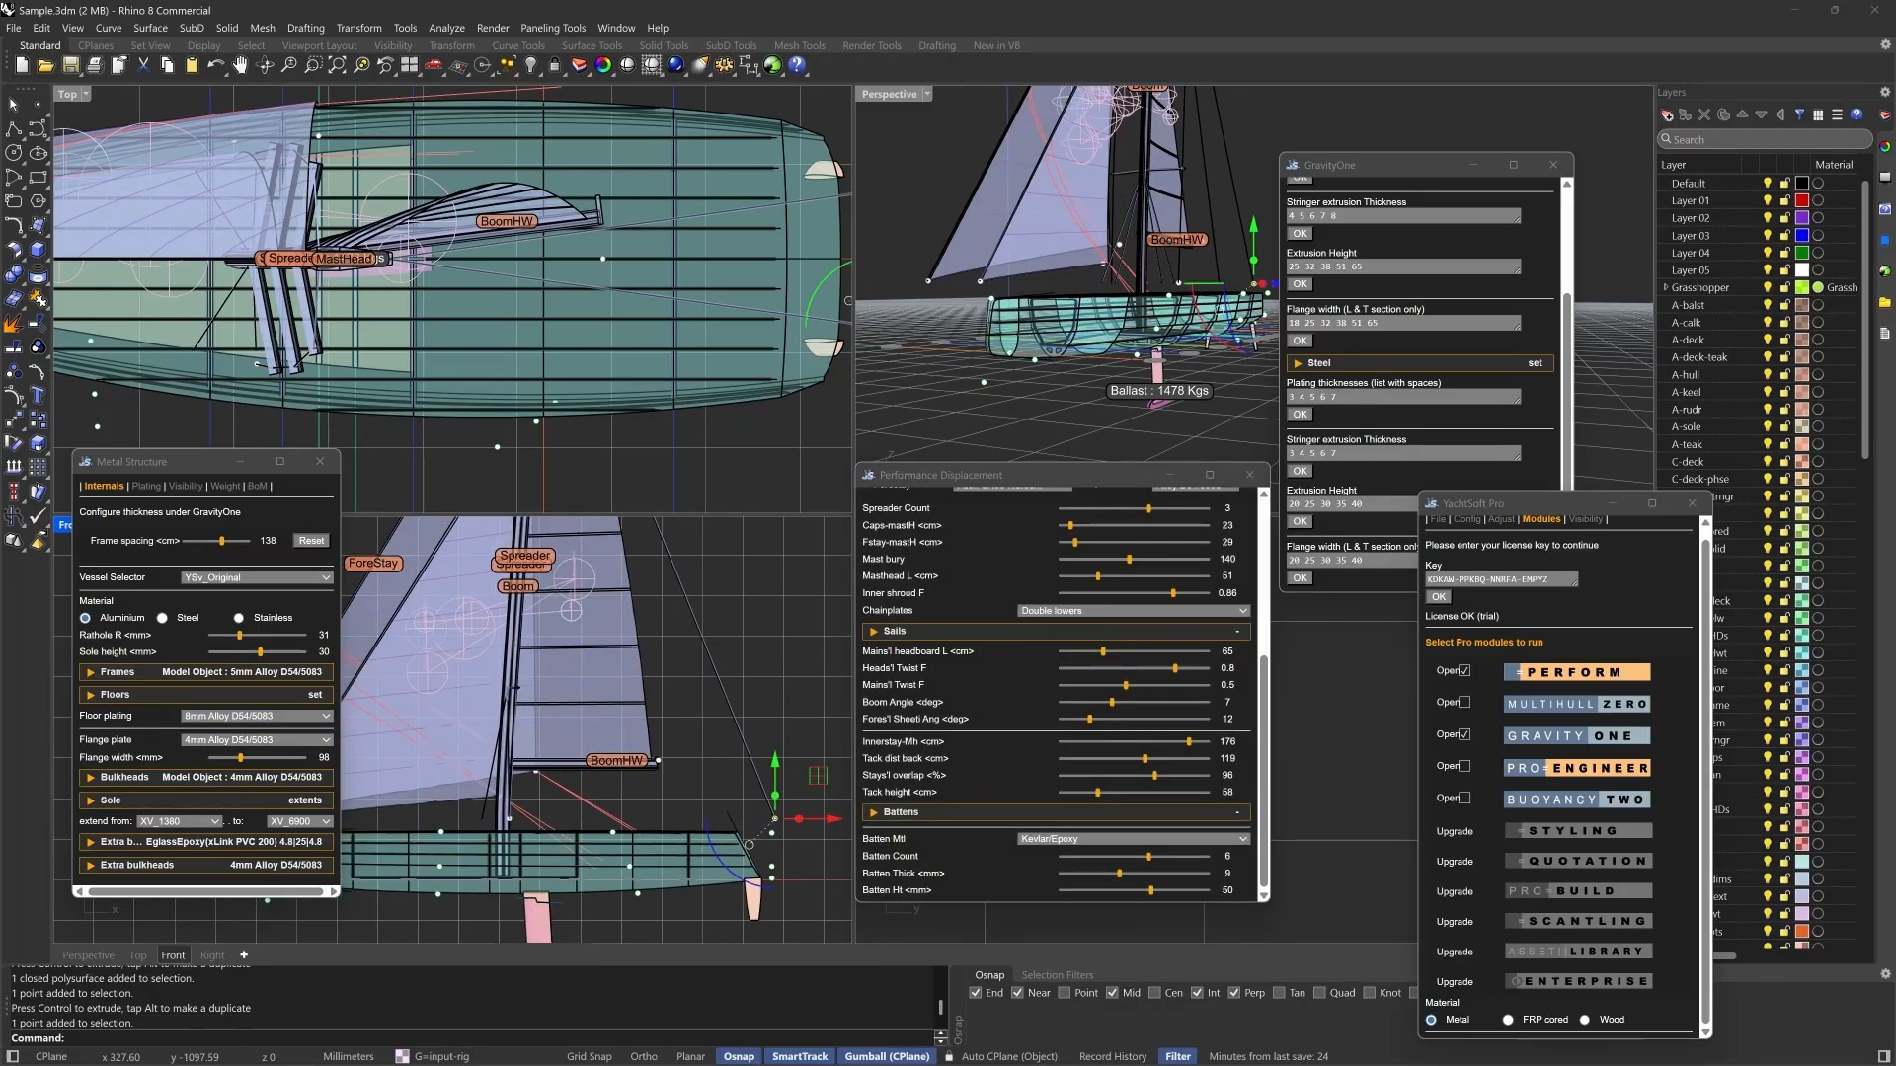
pyautogui.moveTo(823, 775); pyautogui.dragTo(753, 798)
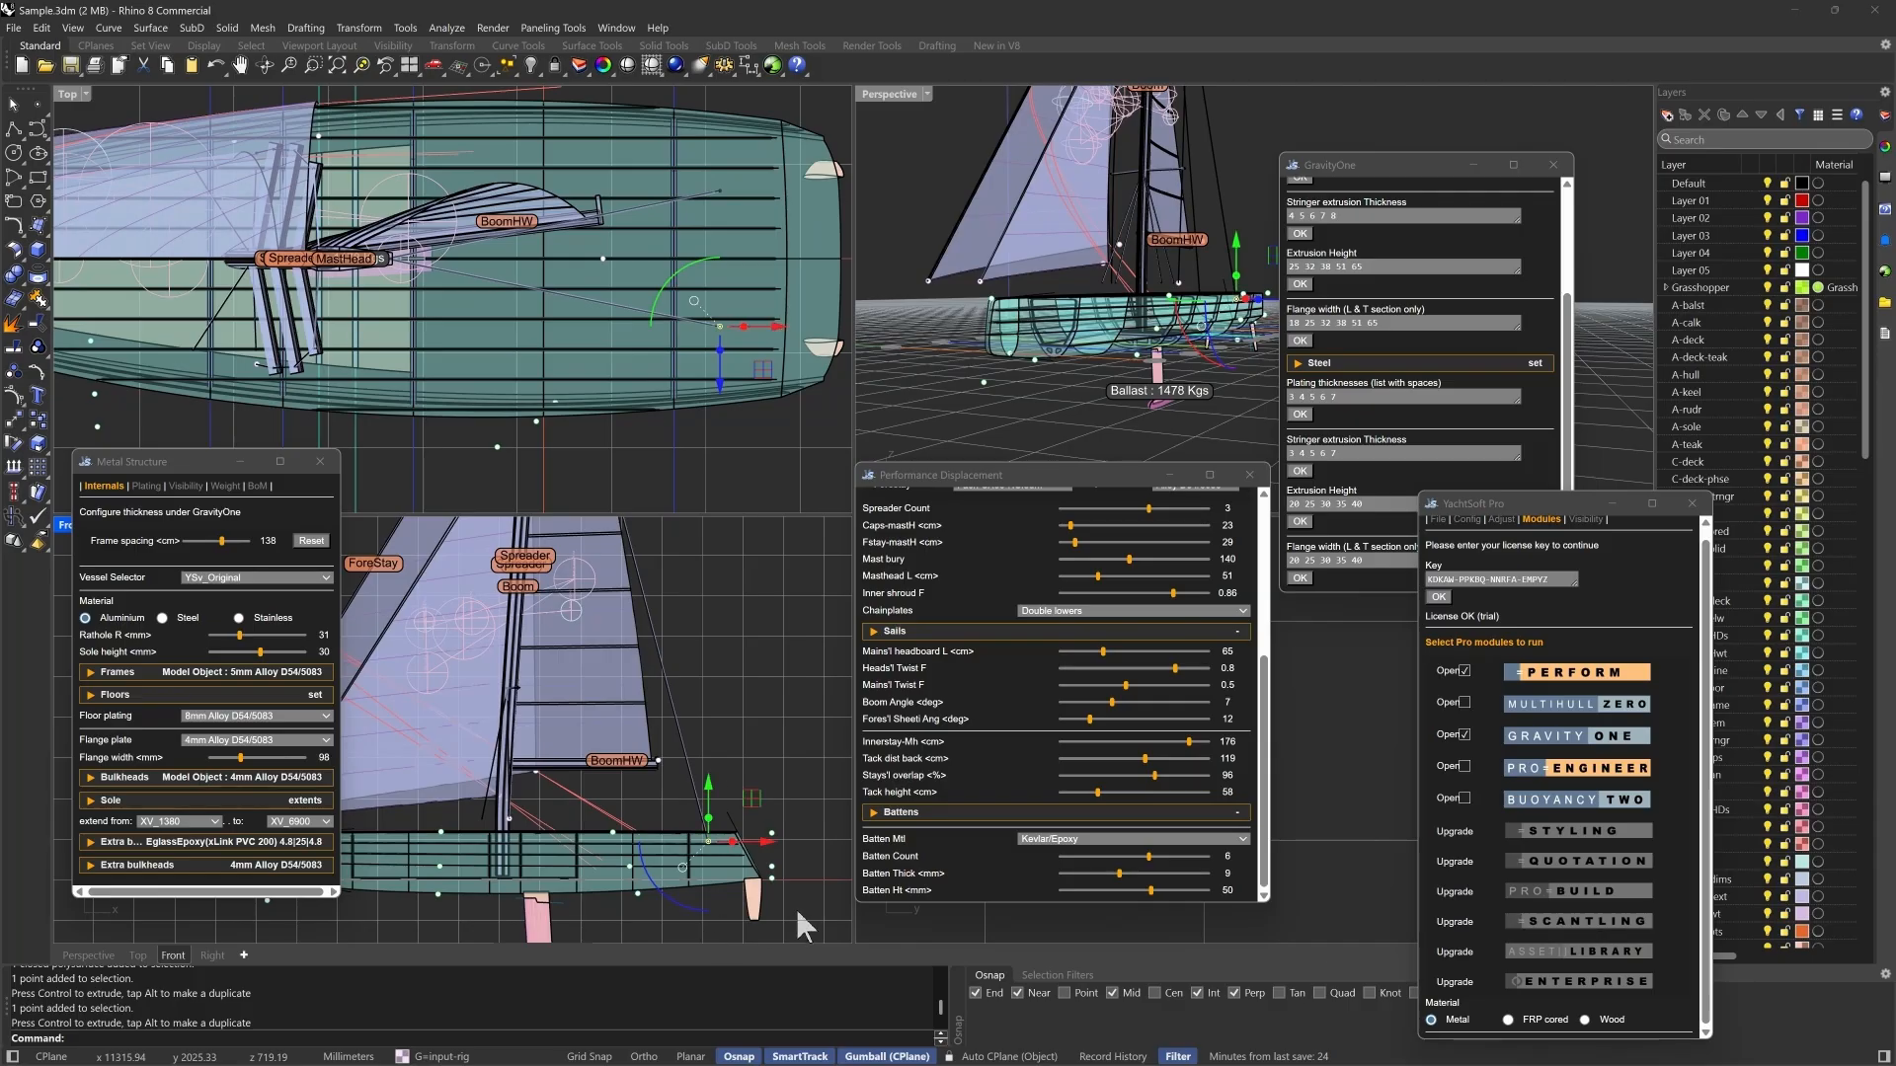
pyautogui.scroll(-4, 780, 893)
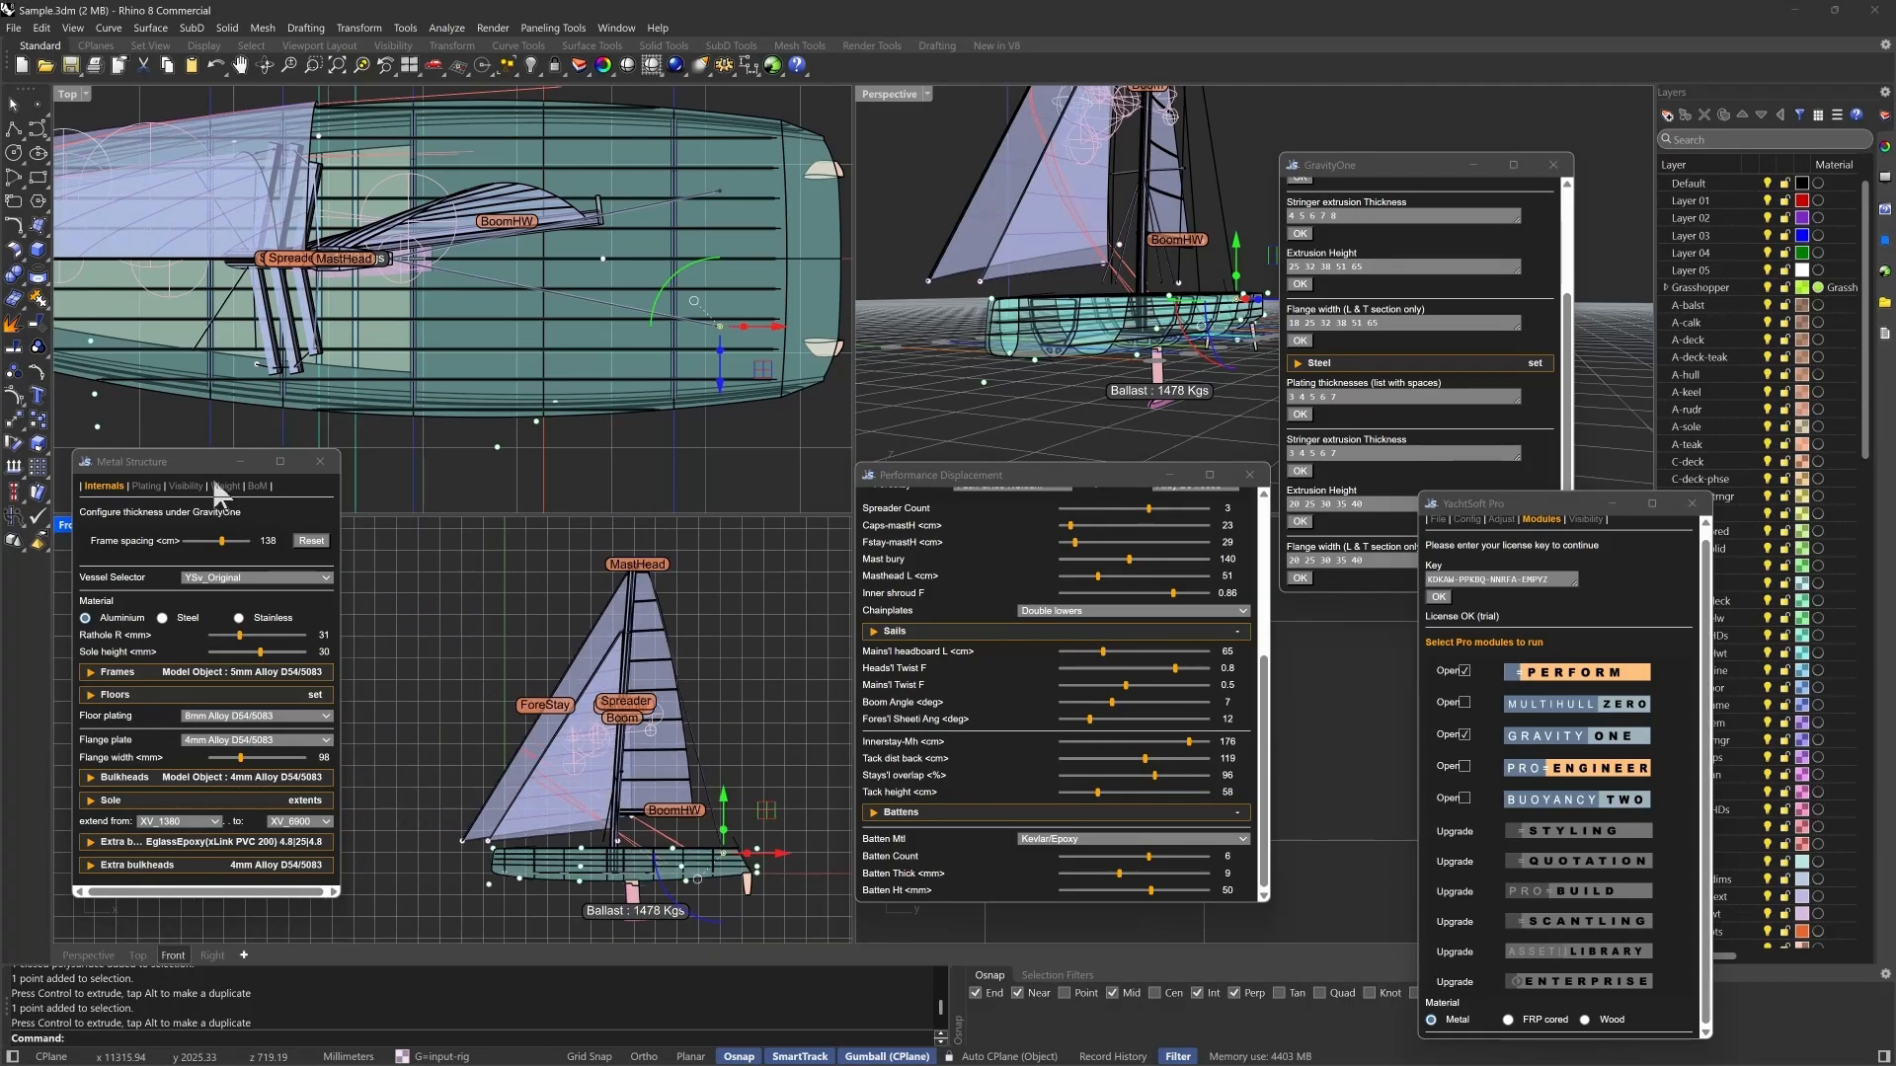
# - Show Gravity One's weight breakdown for the metal structure, sole, ballast and rig
pyautogui.scroll(5, 1086, 548)
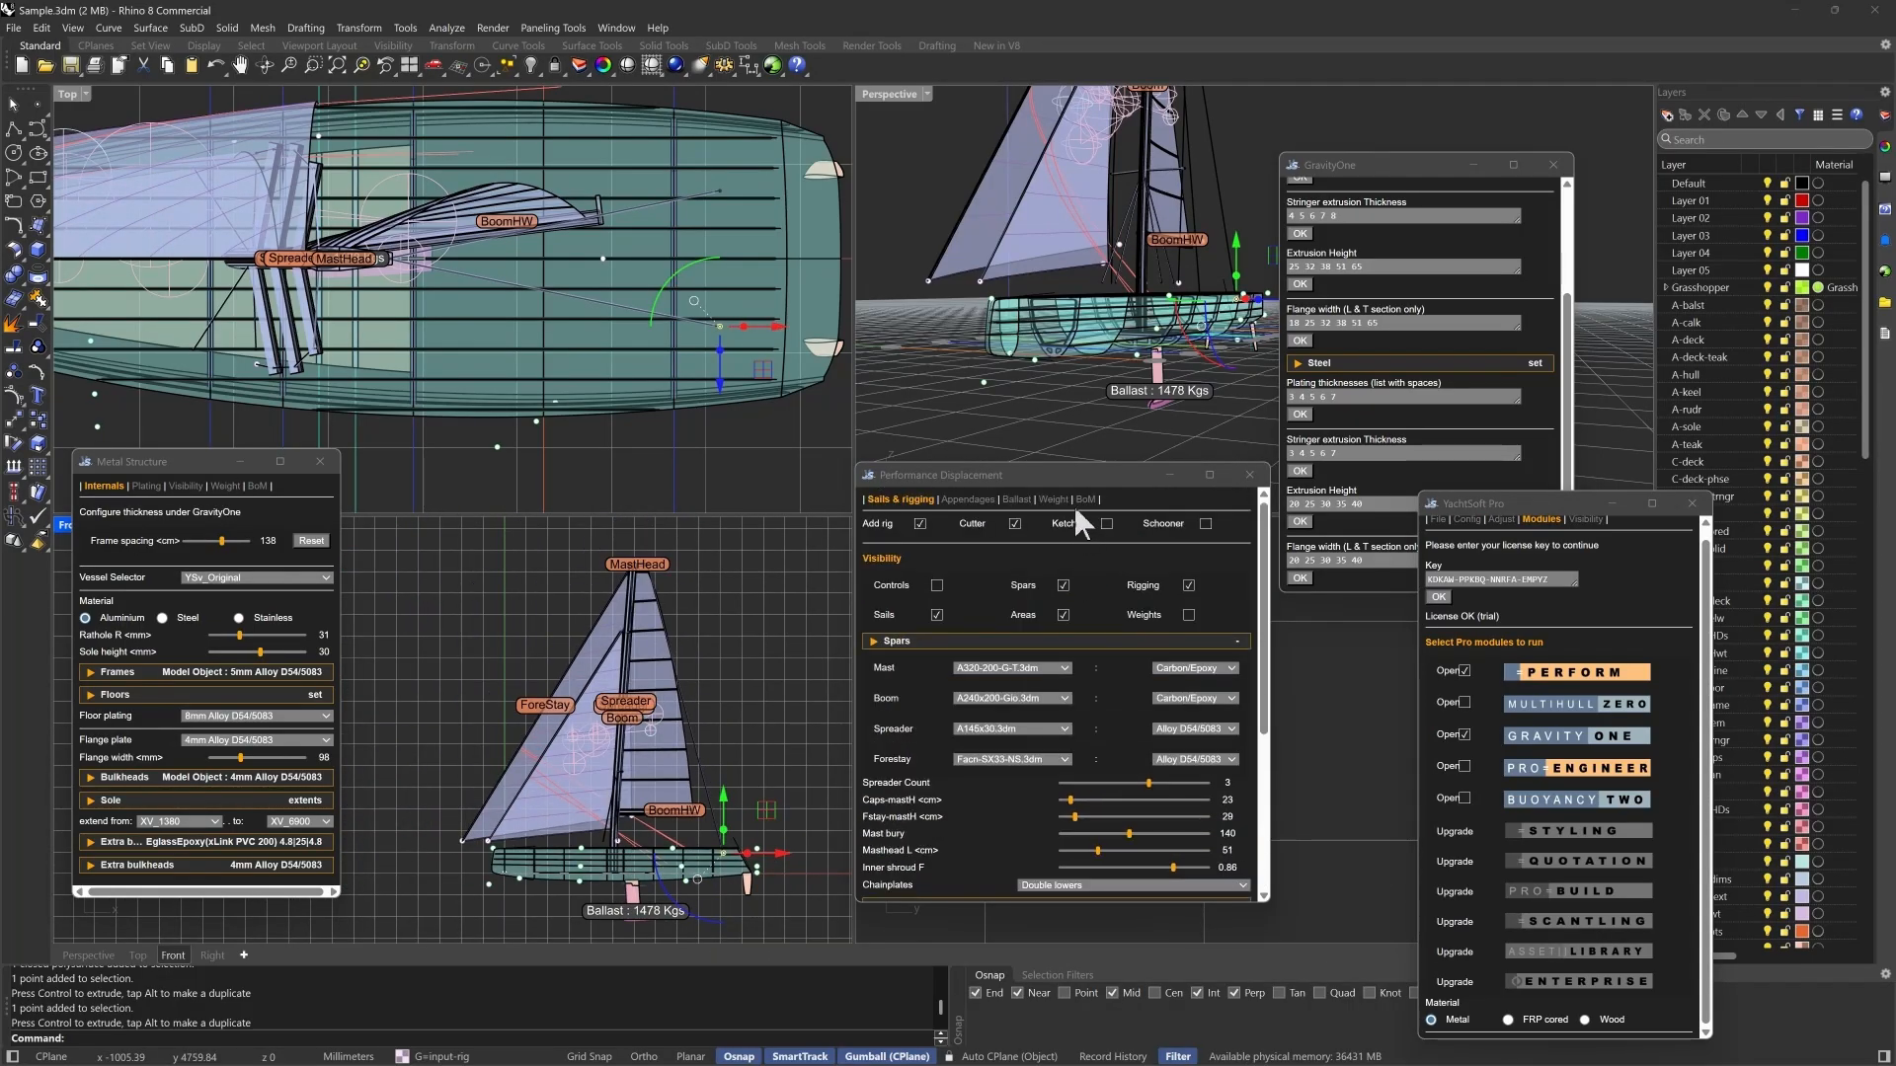
pyautogui.scroll(-4, 1127, 689)
pyautogui.click(1409, 188)
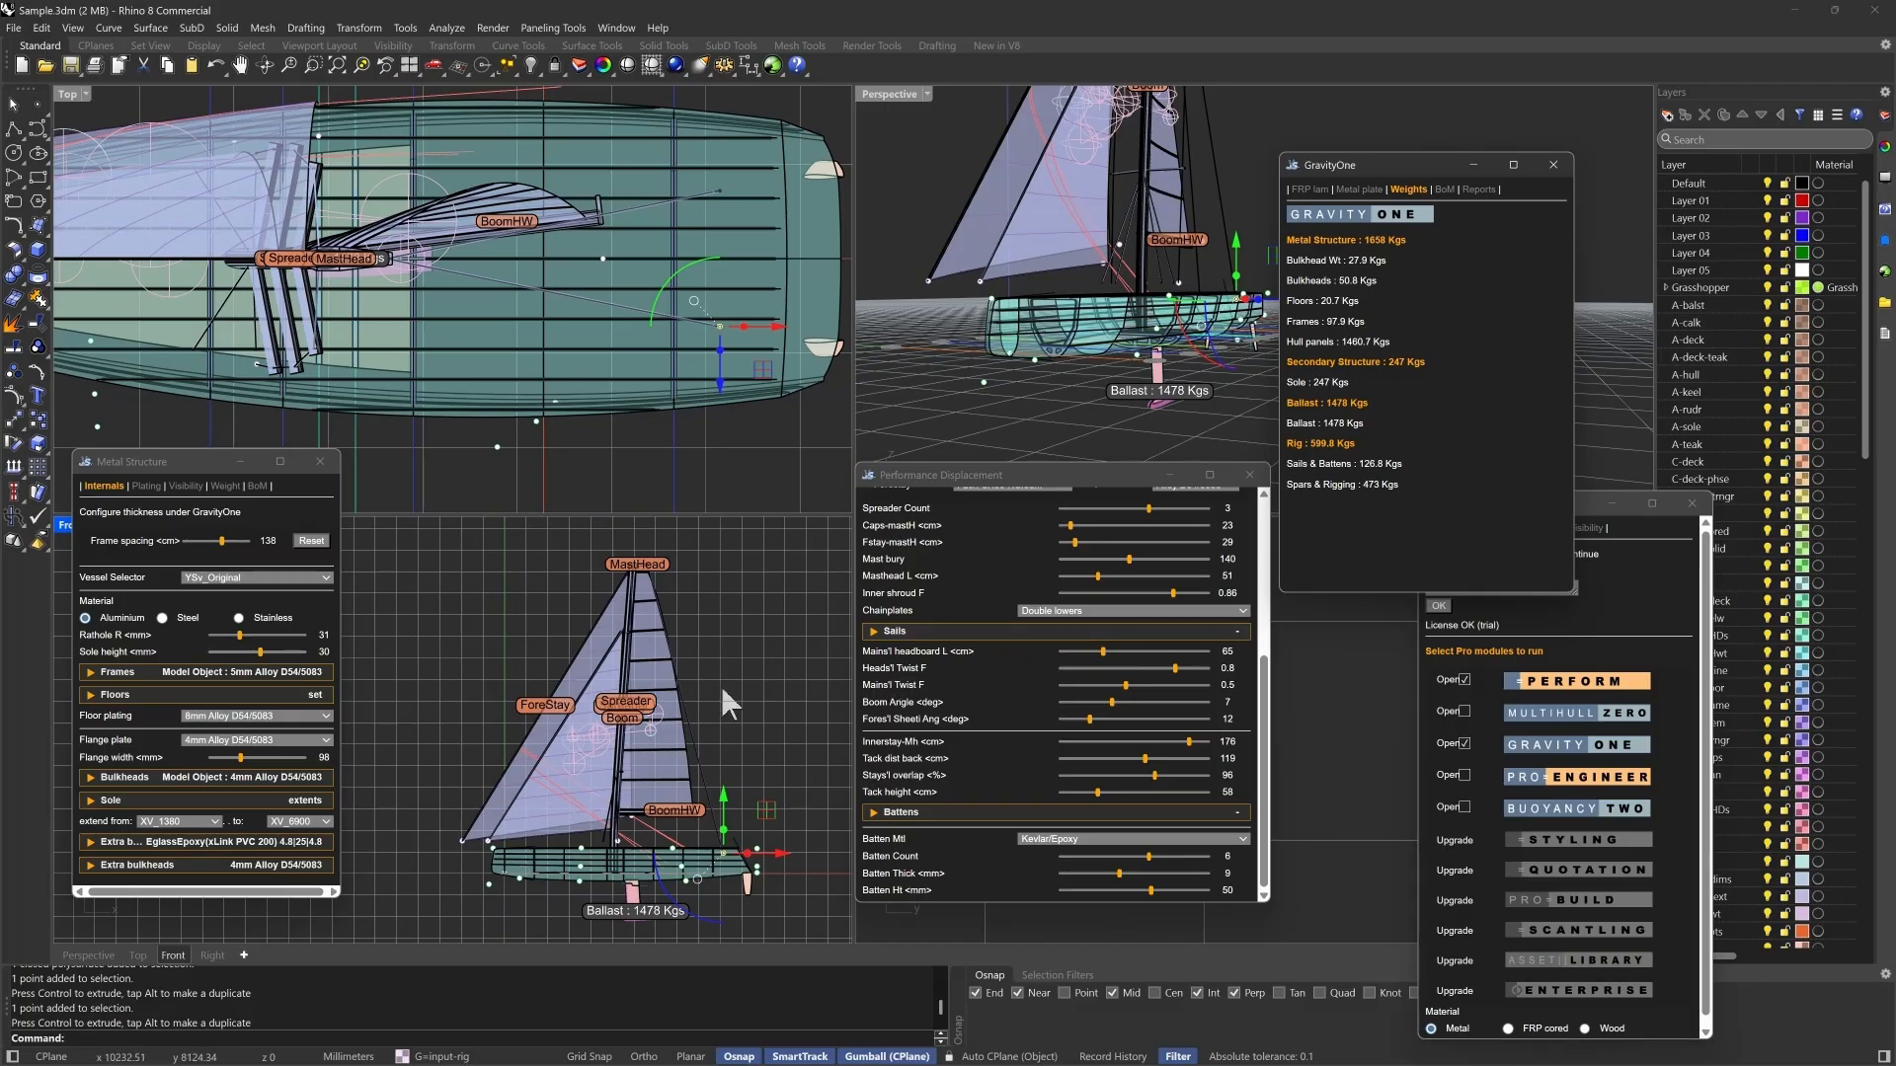
pyautogui.scroll(3, 677, 933)
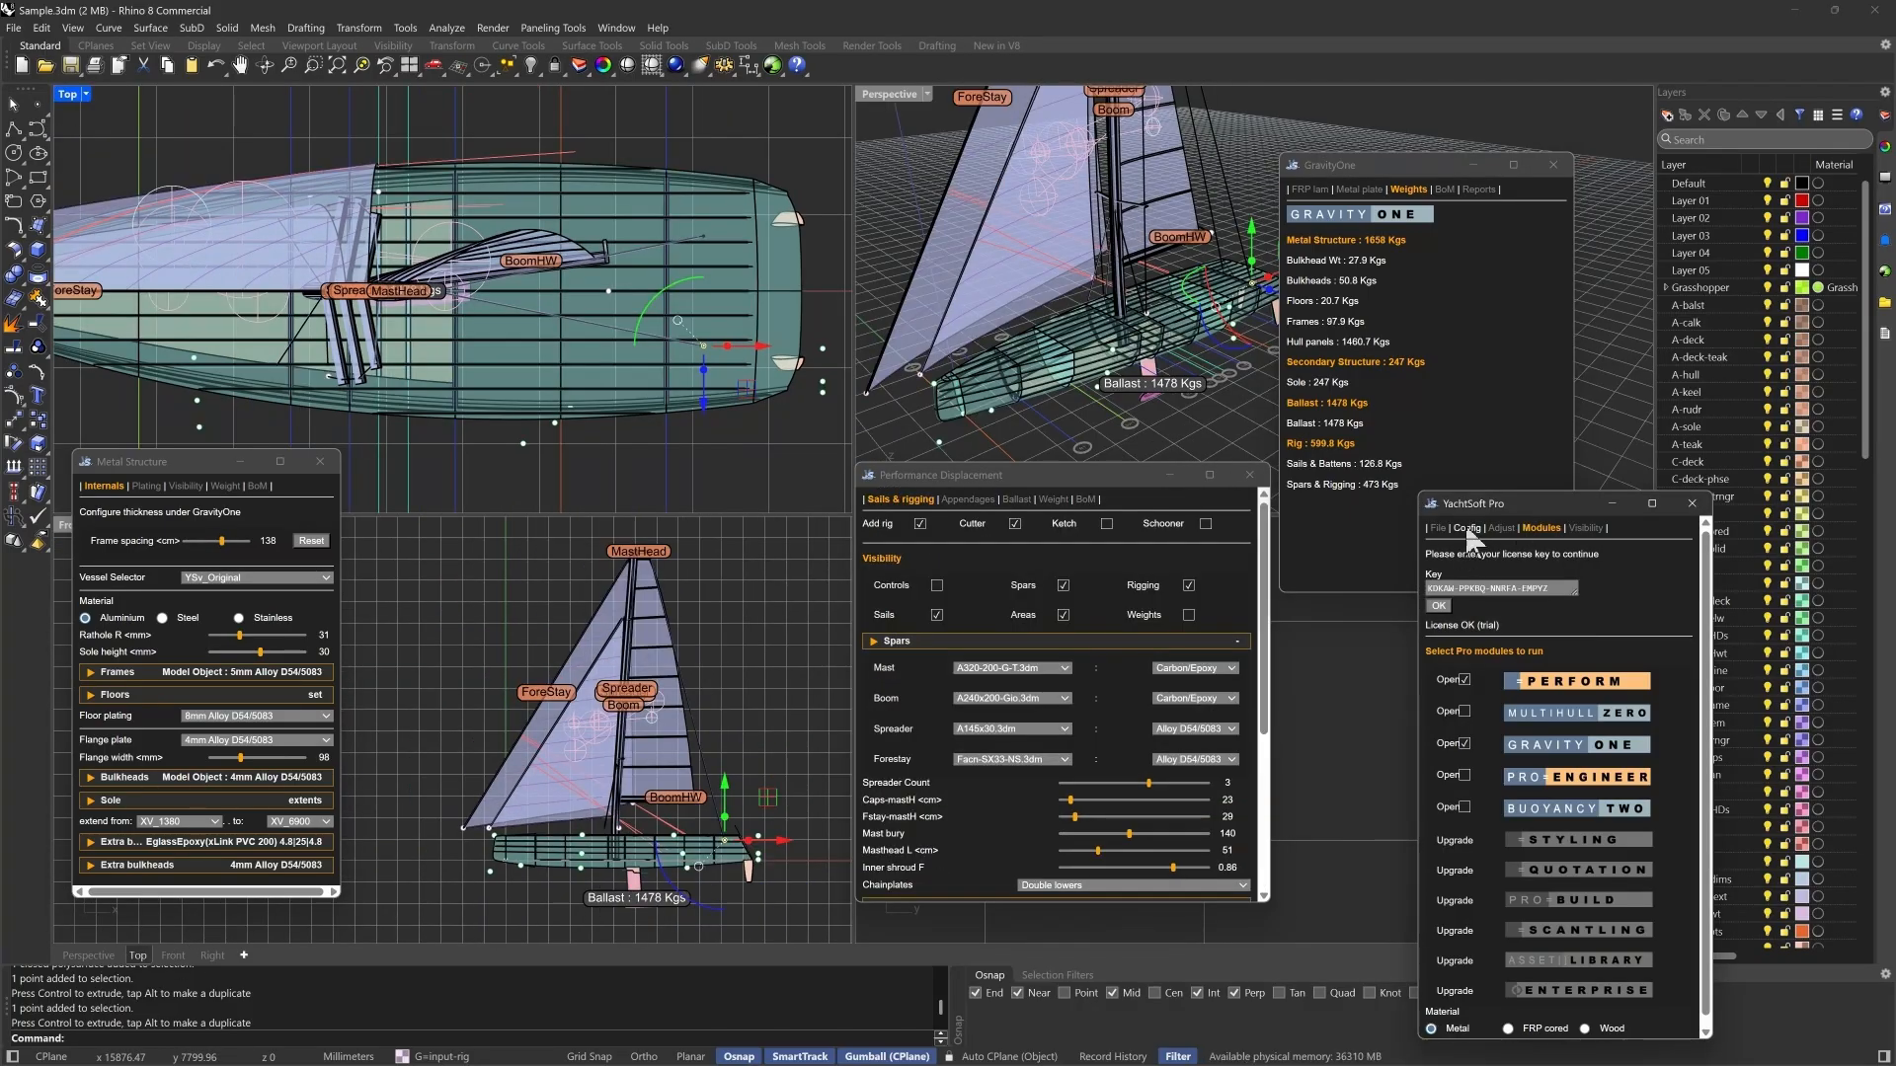
# - Turn on the Immersed display for vessel YSv_Original to calculate its hydrostatics
pyautogui.click(1469, 529)
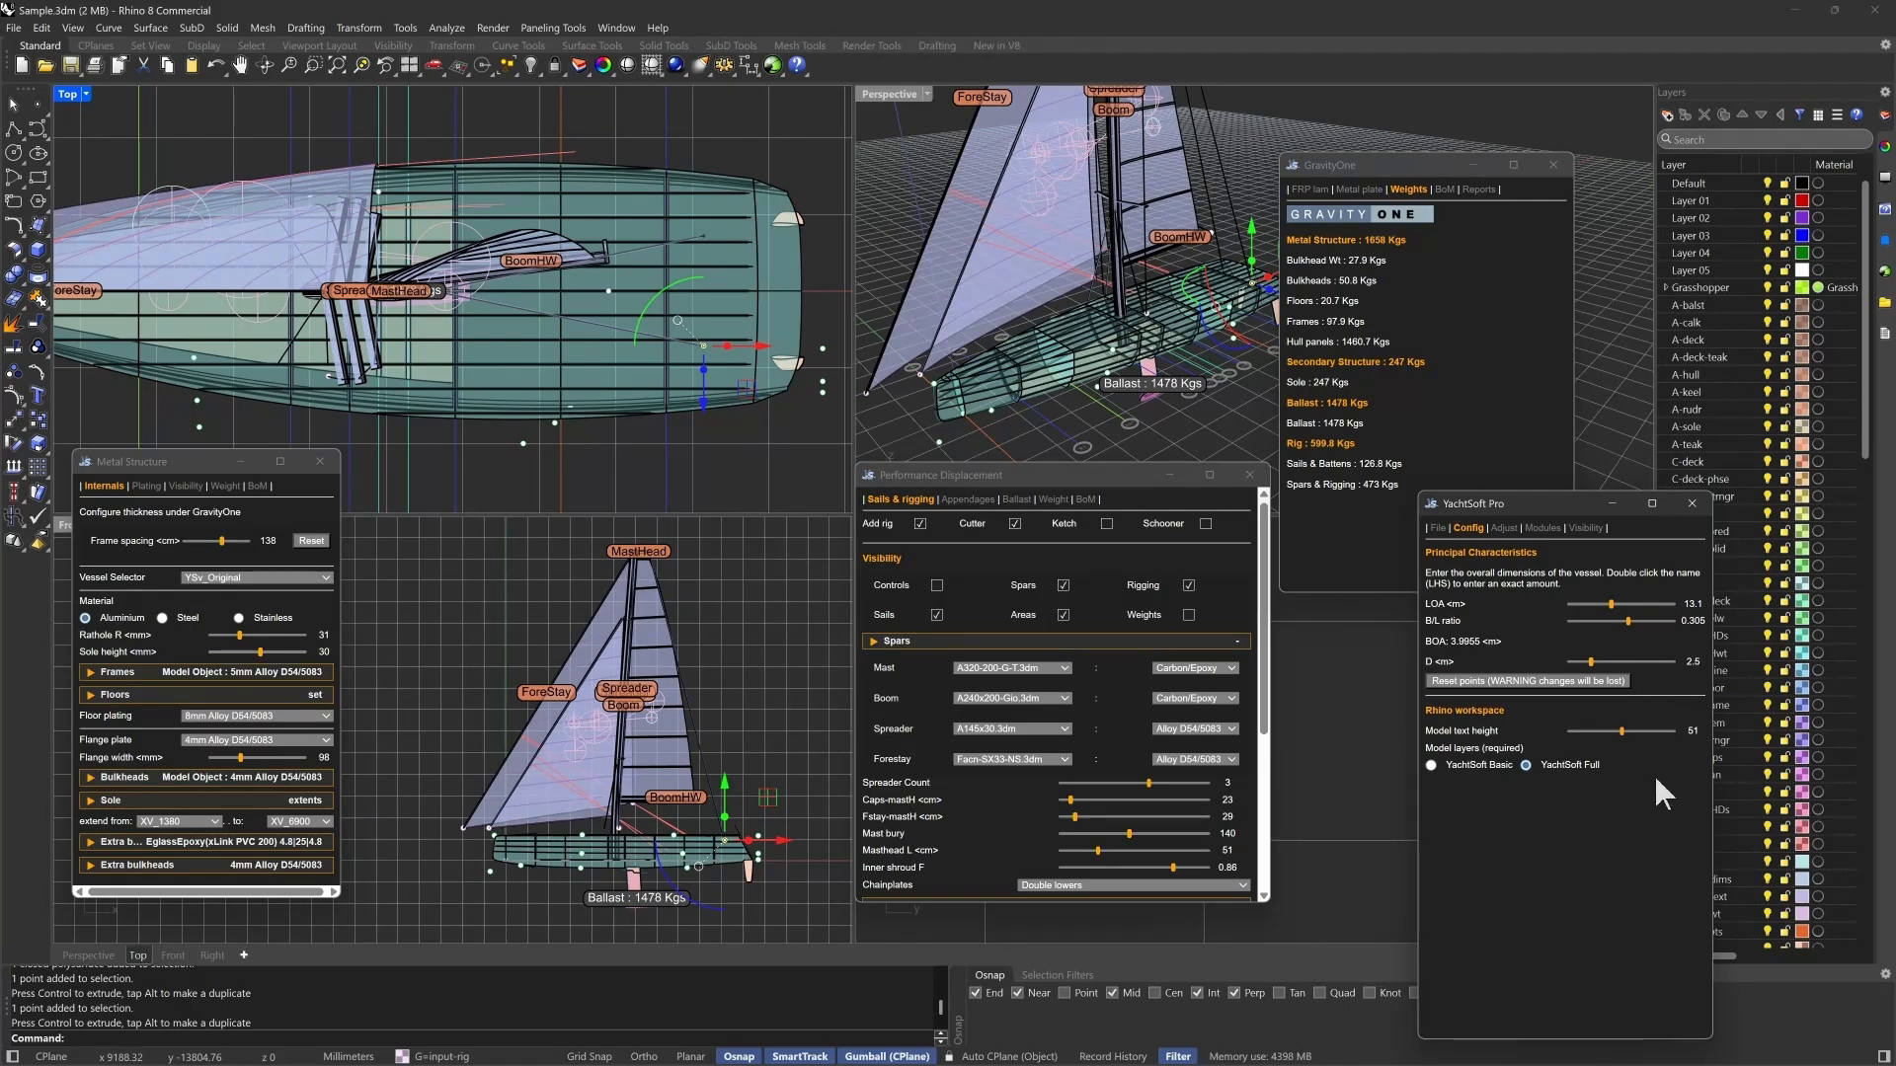
pyautogui.click(1585, 528)
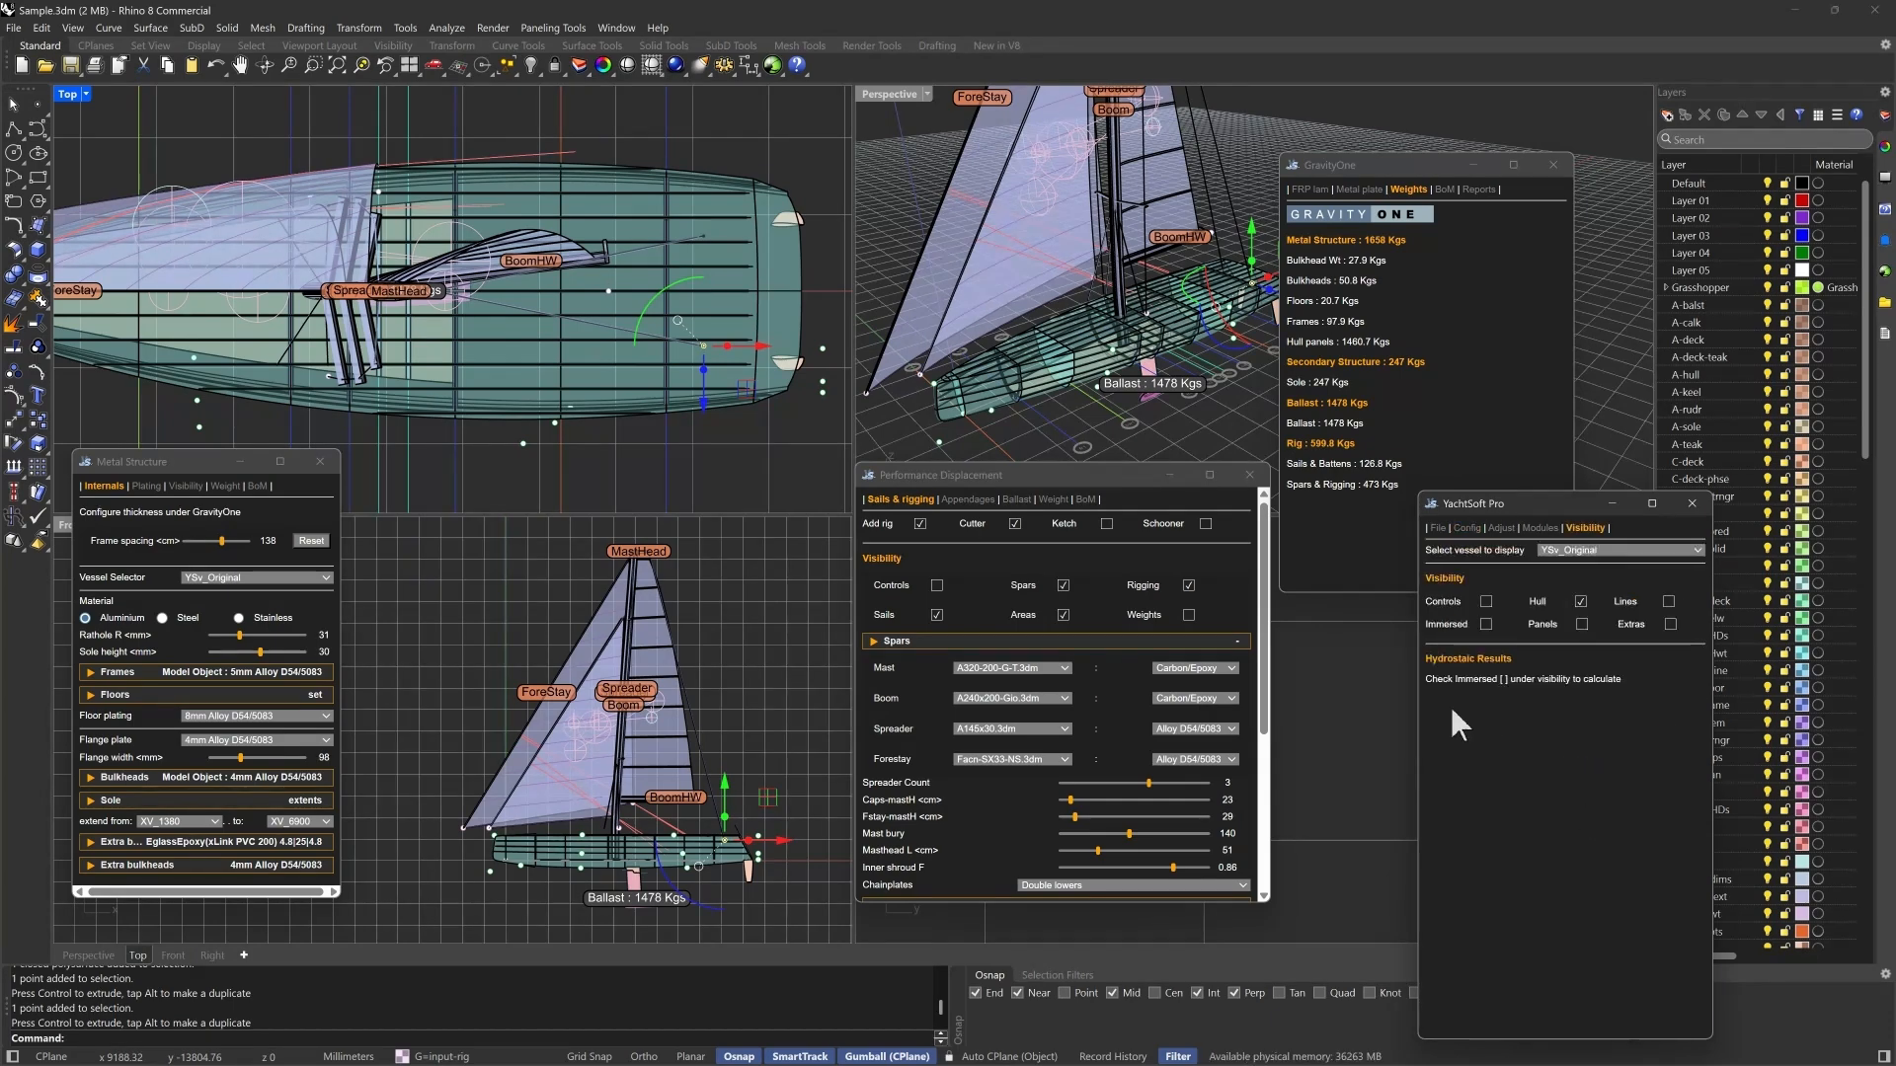
pyautogui.click(1486, 625)
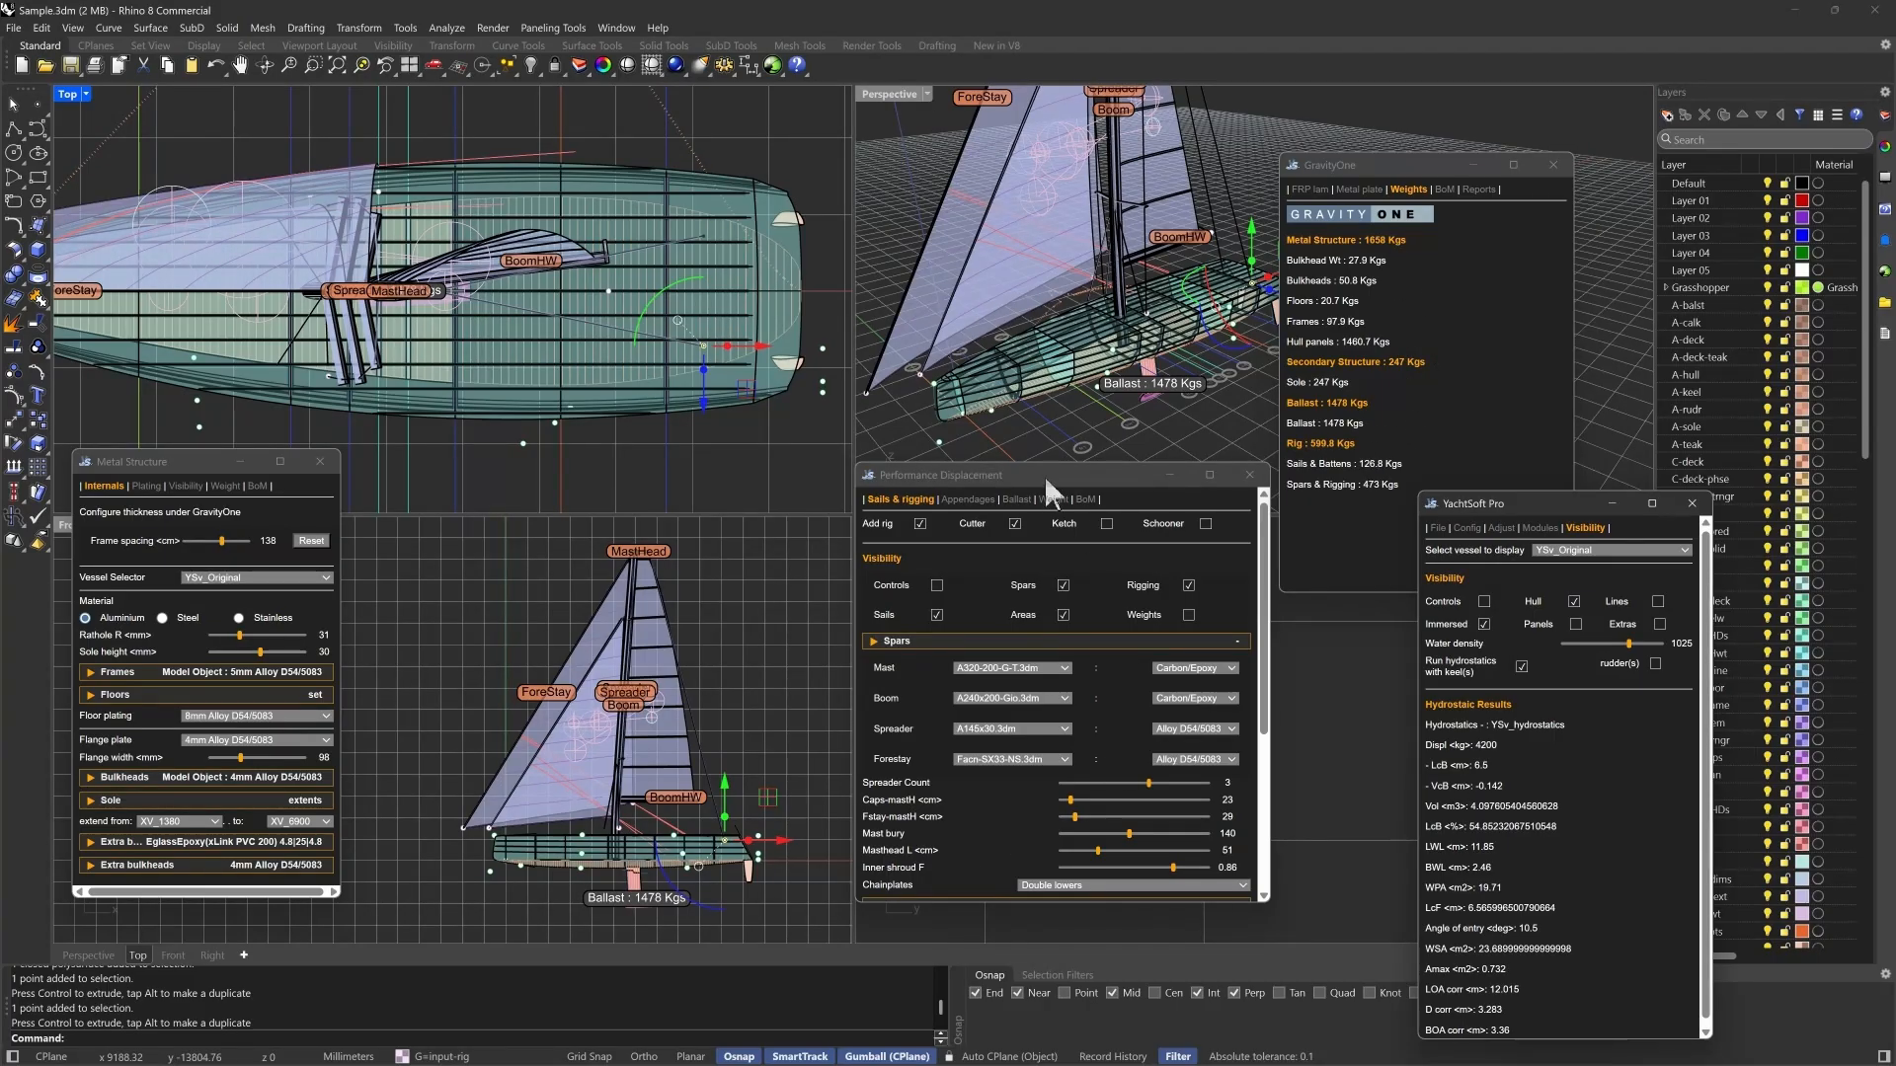
# - Select the hull's control geometry in the right view and lower it slightly to sink the hull deeper relative to the waterline
pyautogui.moveTo(1045, 475); pyautogui.dragTo(739, 507)
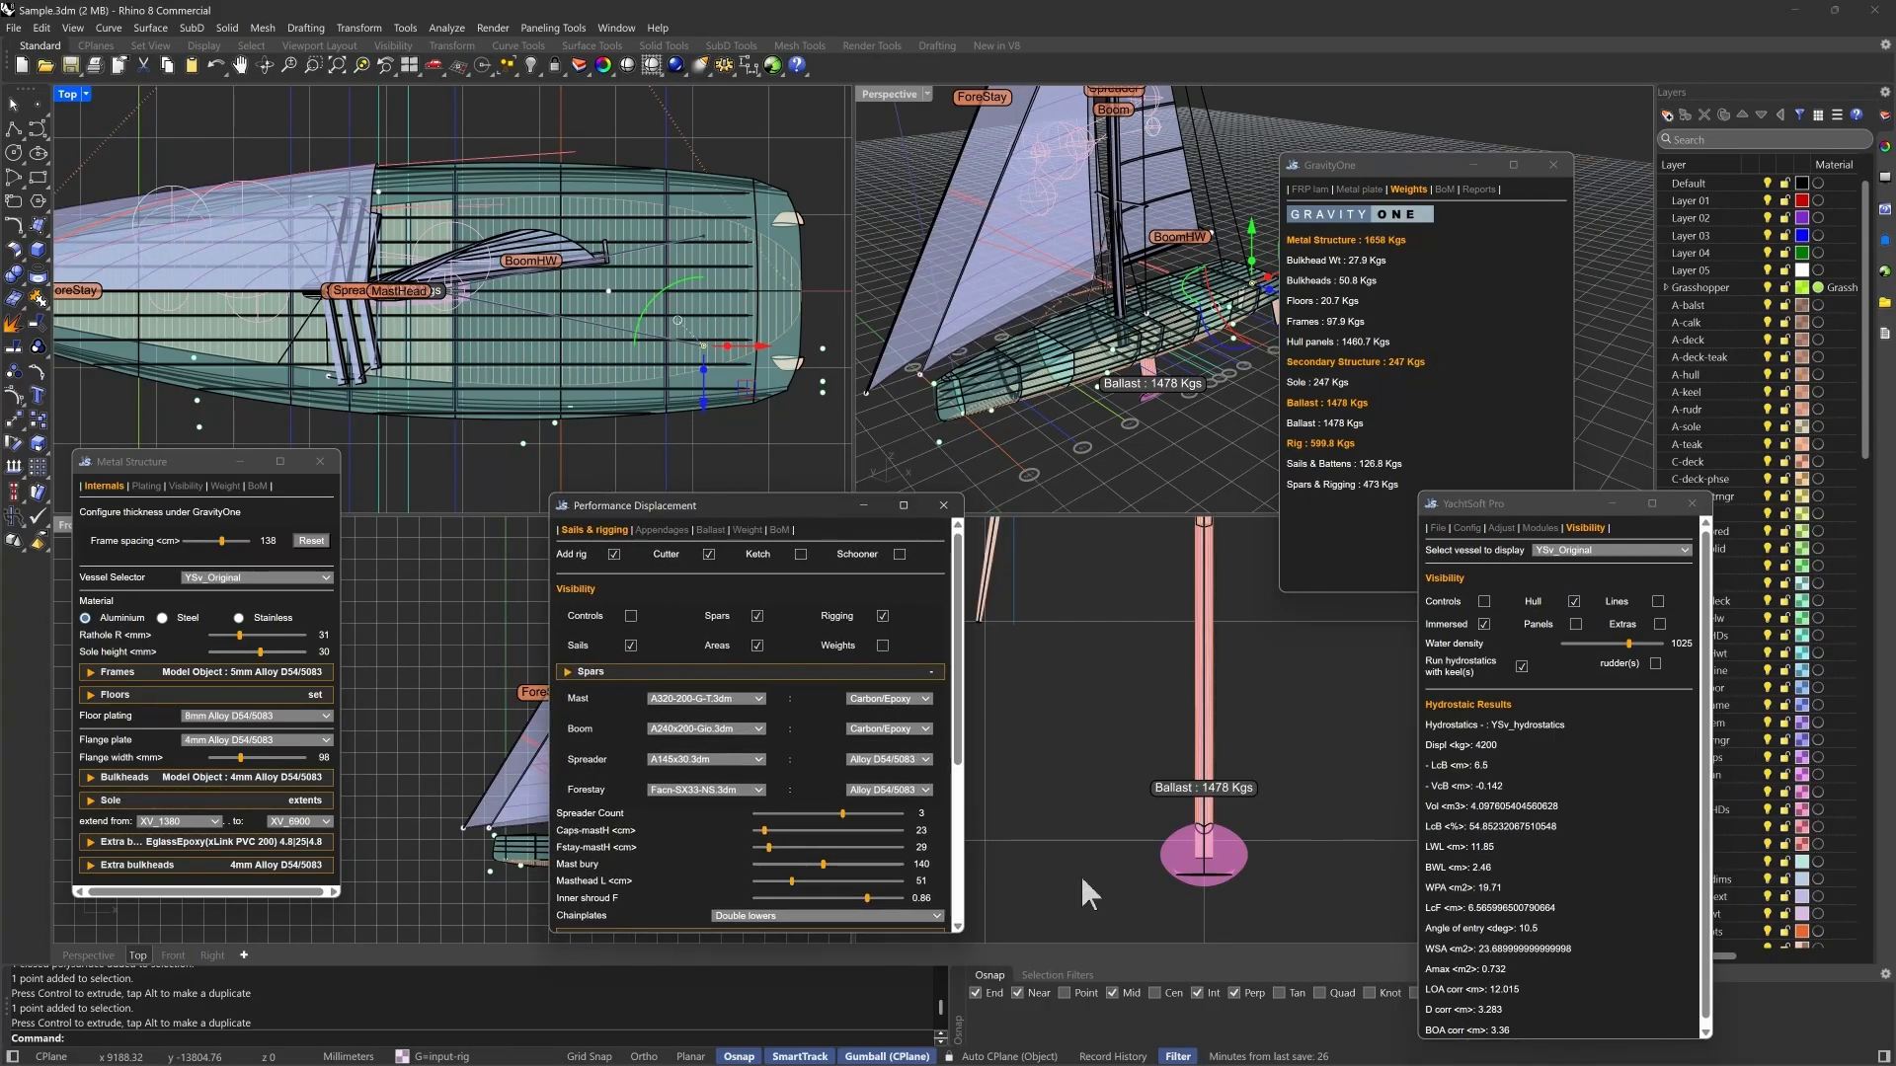
pyautogui.click(1133, 920)
pyautogui.scroll(-5, 1241, 898)
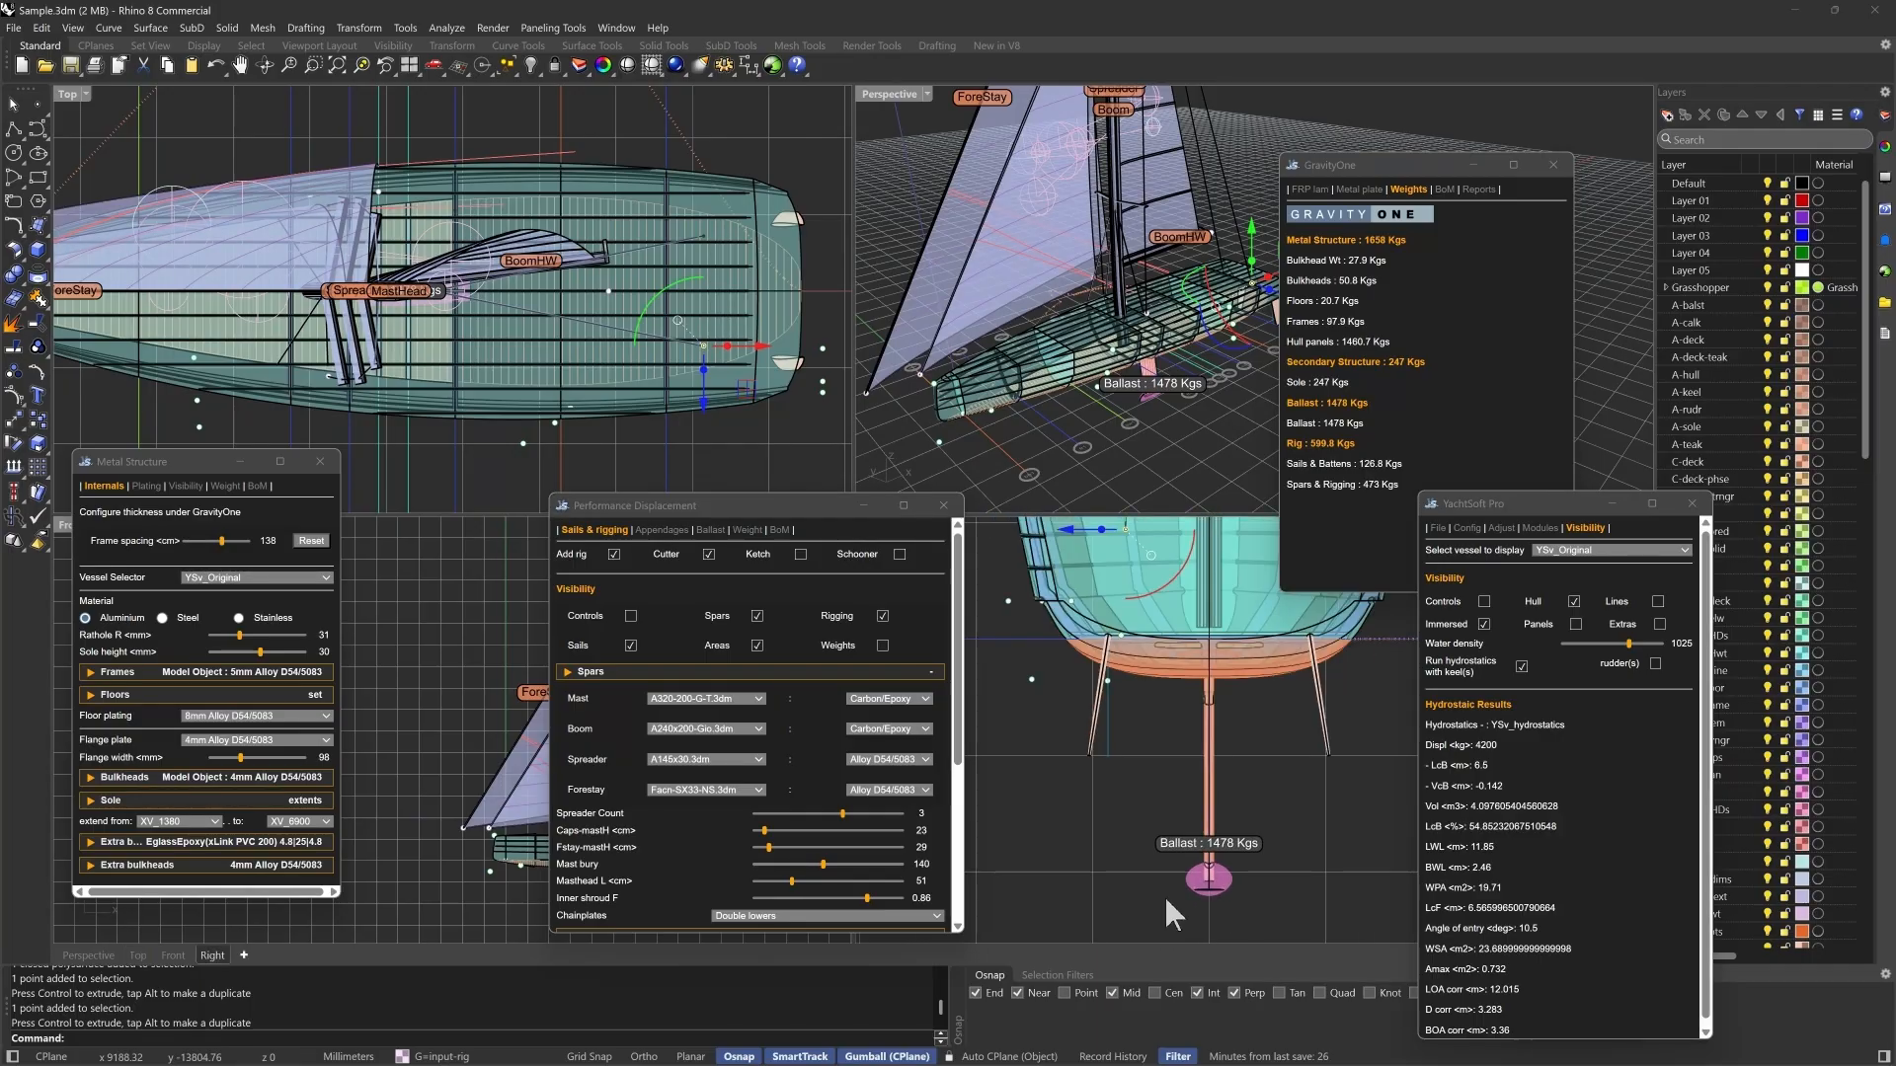
pyautogui.scroll(-2, 1099, 898)
pyautogui.moveTo(995, 903); pyautogui.dragTo(1335, 596)
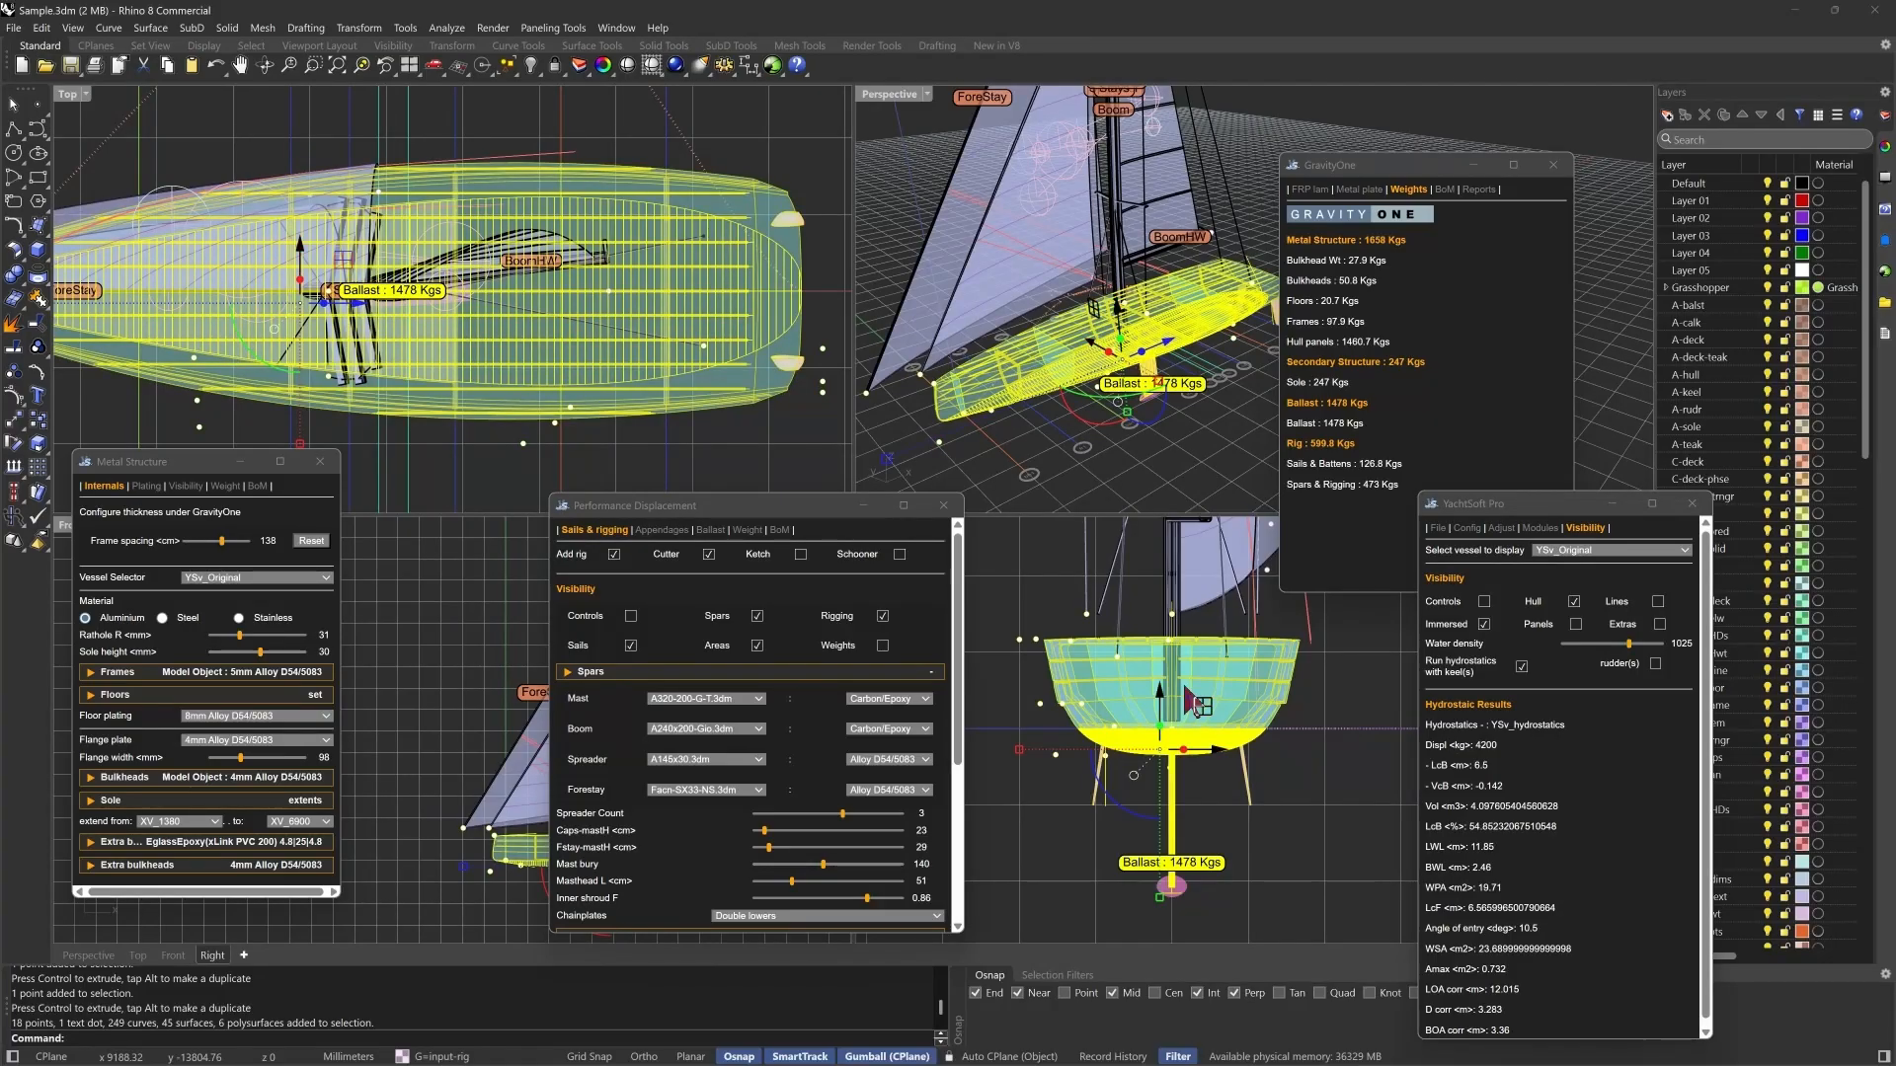
pyautogui.moveTo(1161, 694); pyautogui.dragTo(1166, 705)
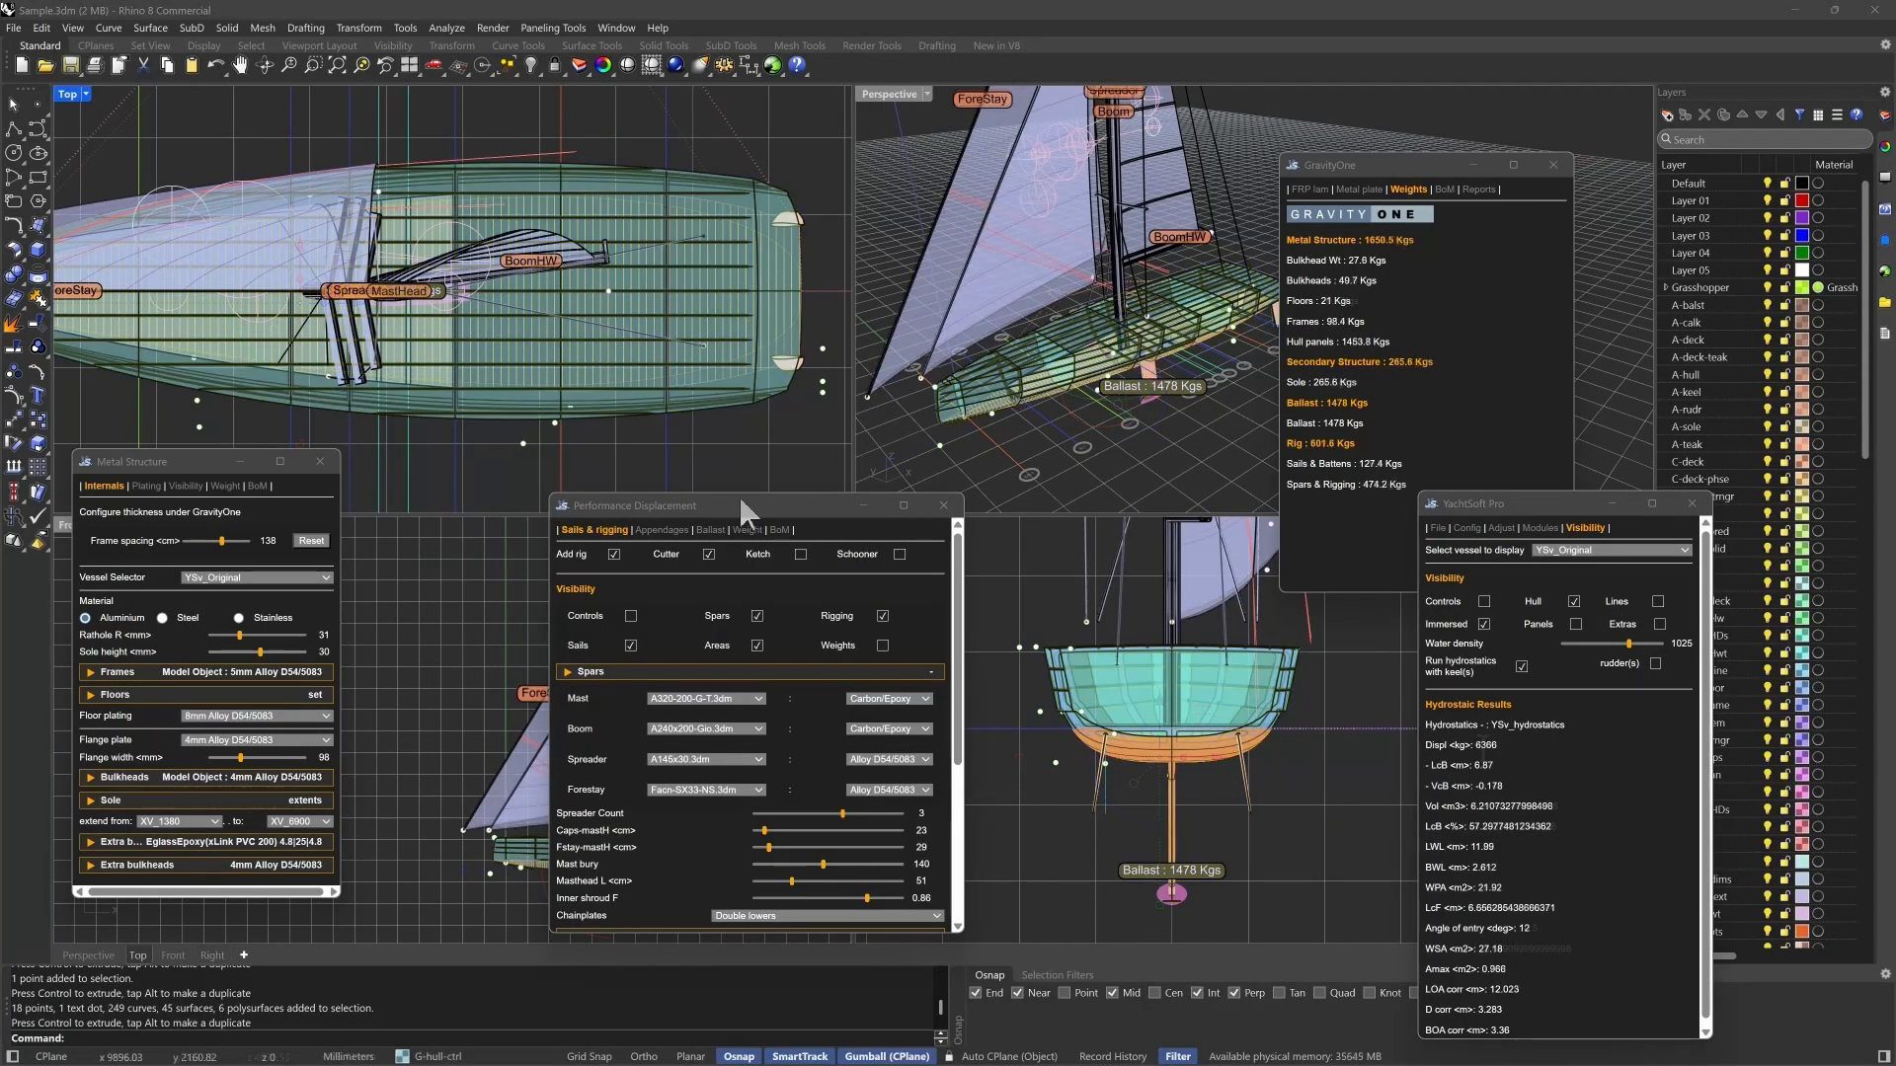
# - Enlarge the right view and examine how deeply the hull sits at the waterline
pyautogui.click(737, 502)
pyautogui.moveTo(672, 499); pyautogui.dragTo(515, 495)
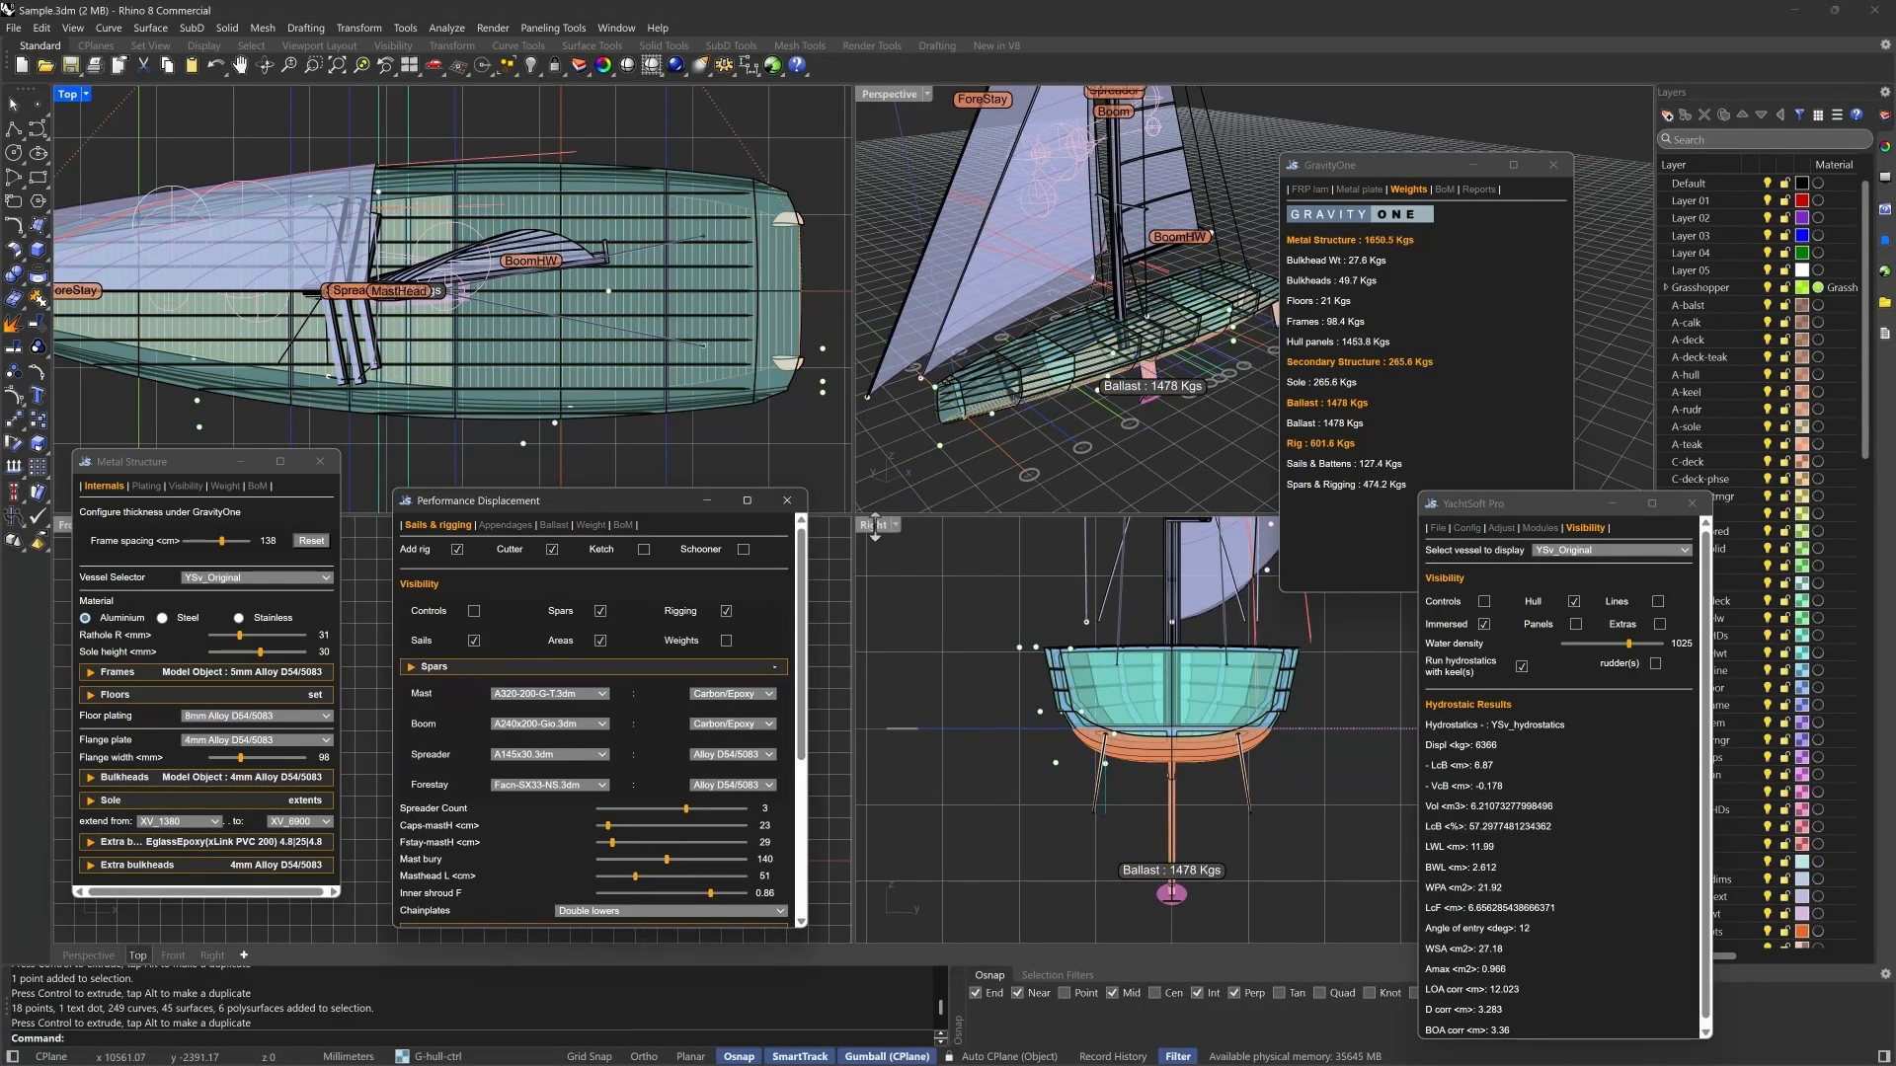
pyautogui.click(875, 531)
pyautogui.doubleClick(872, 524)
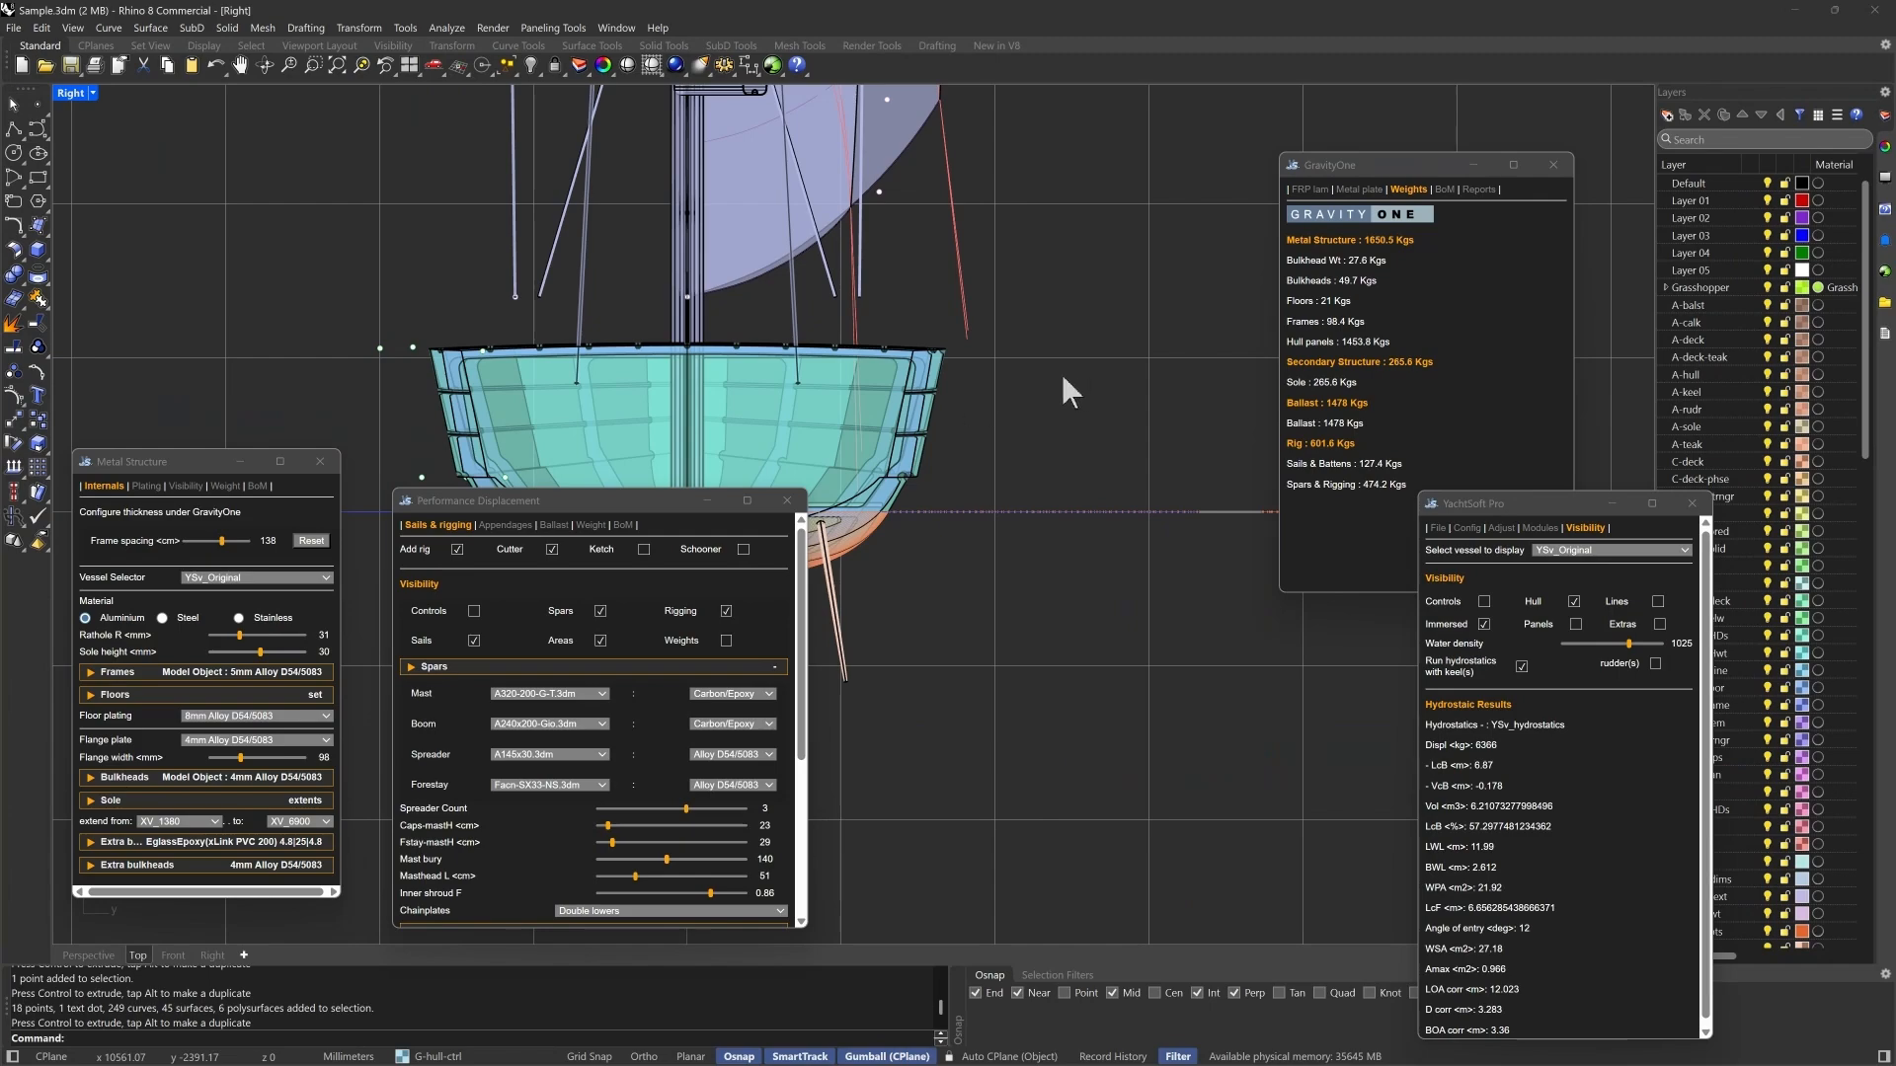
pyautogui.scroll(-2, 1104, 379)
pyautogui.scroll(4, 524, 353)
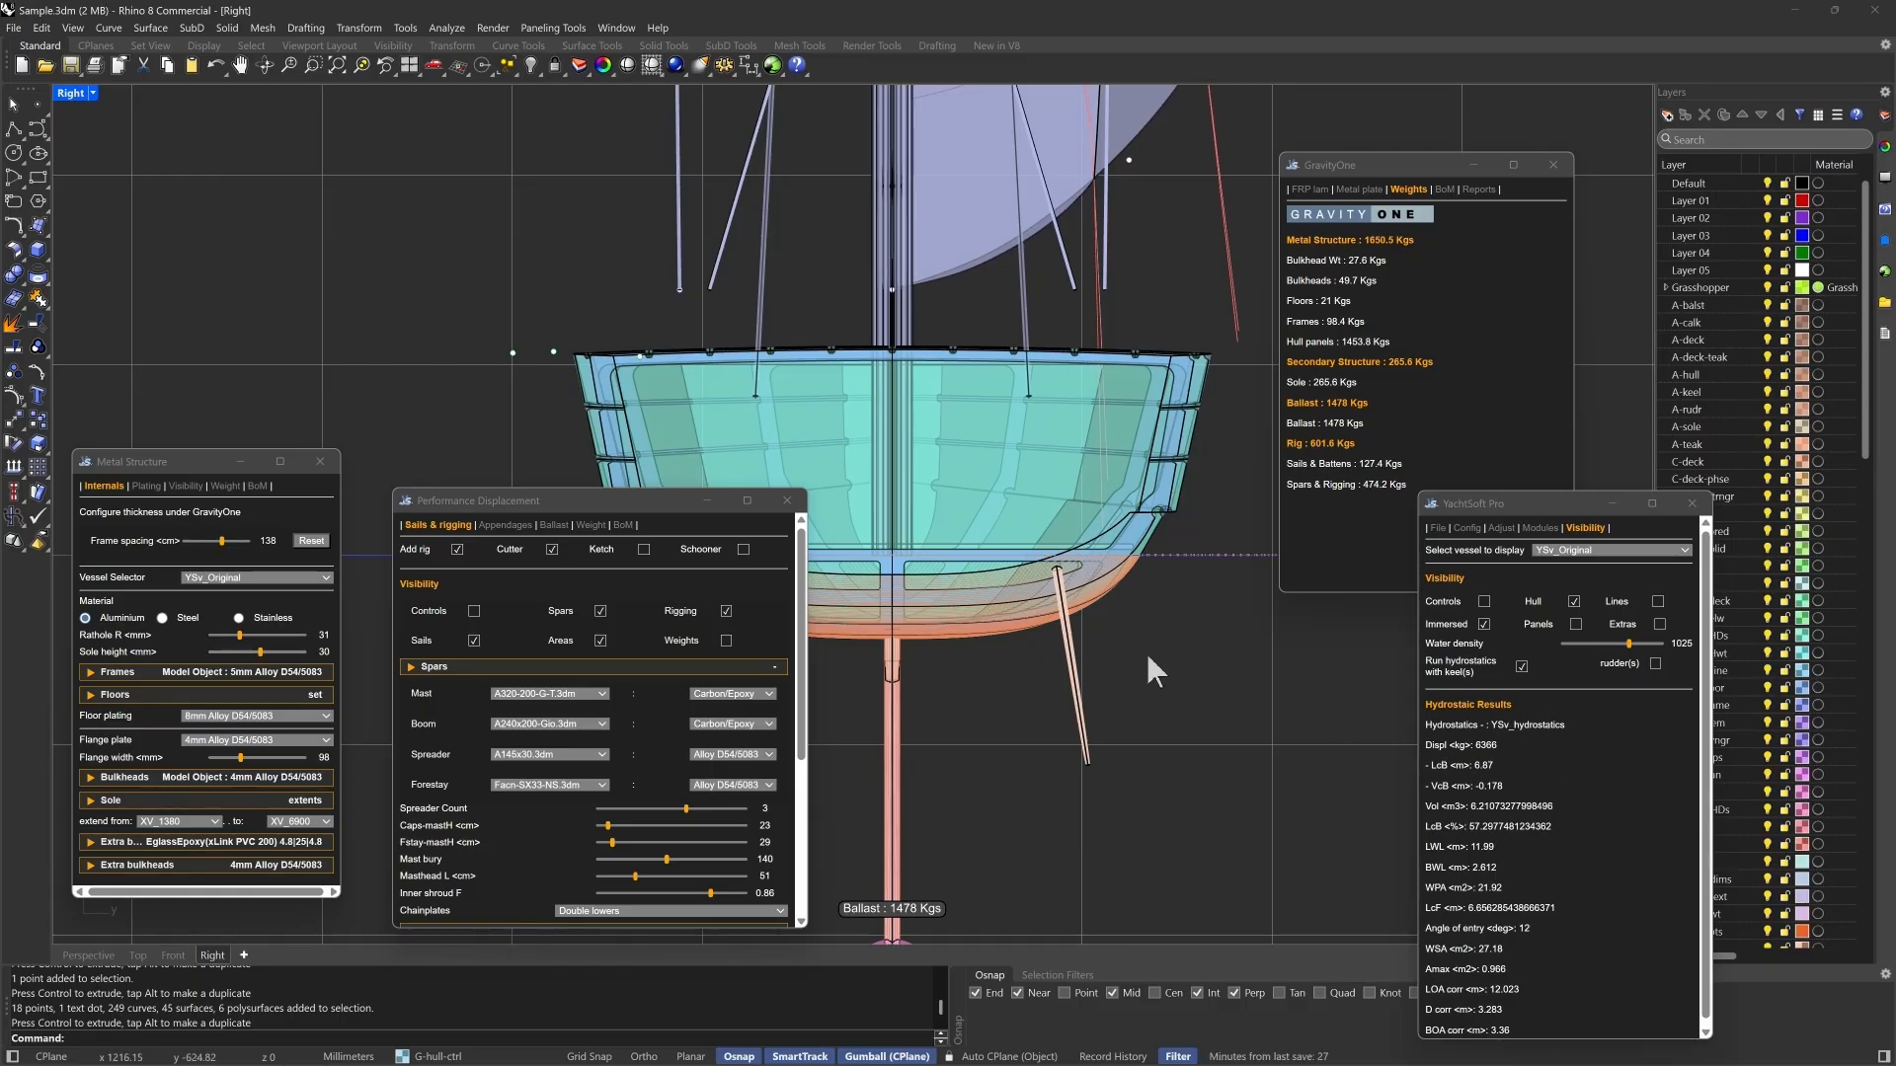
pyautogui.scroll(-2, 1209, 657)
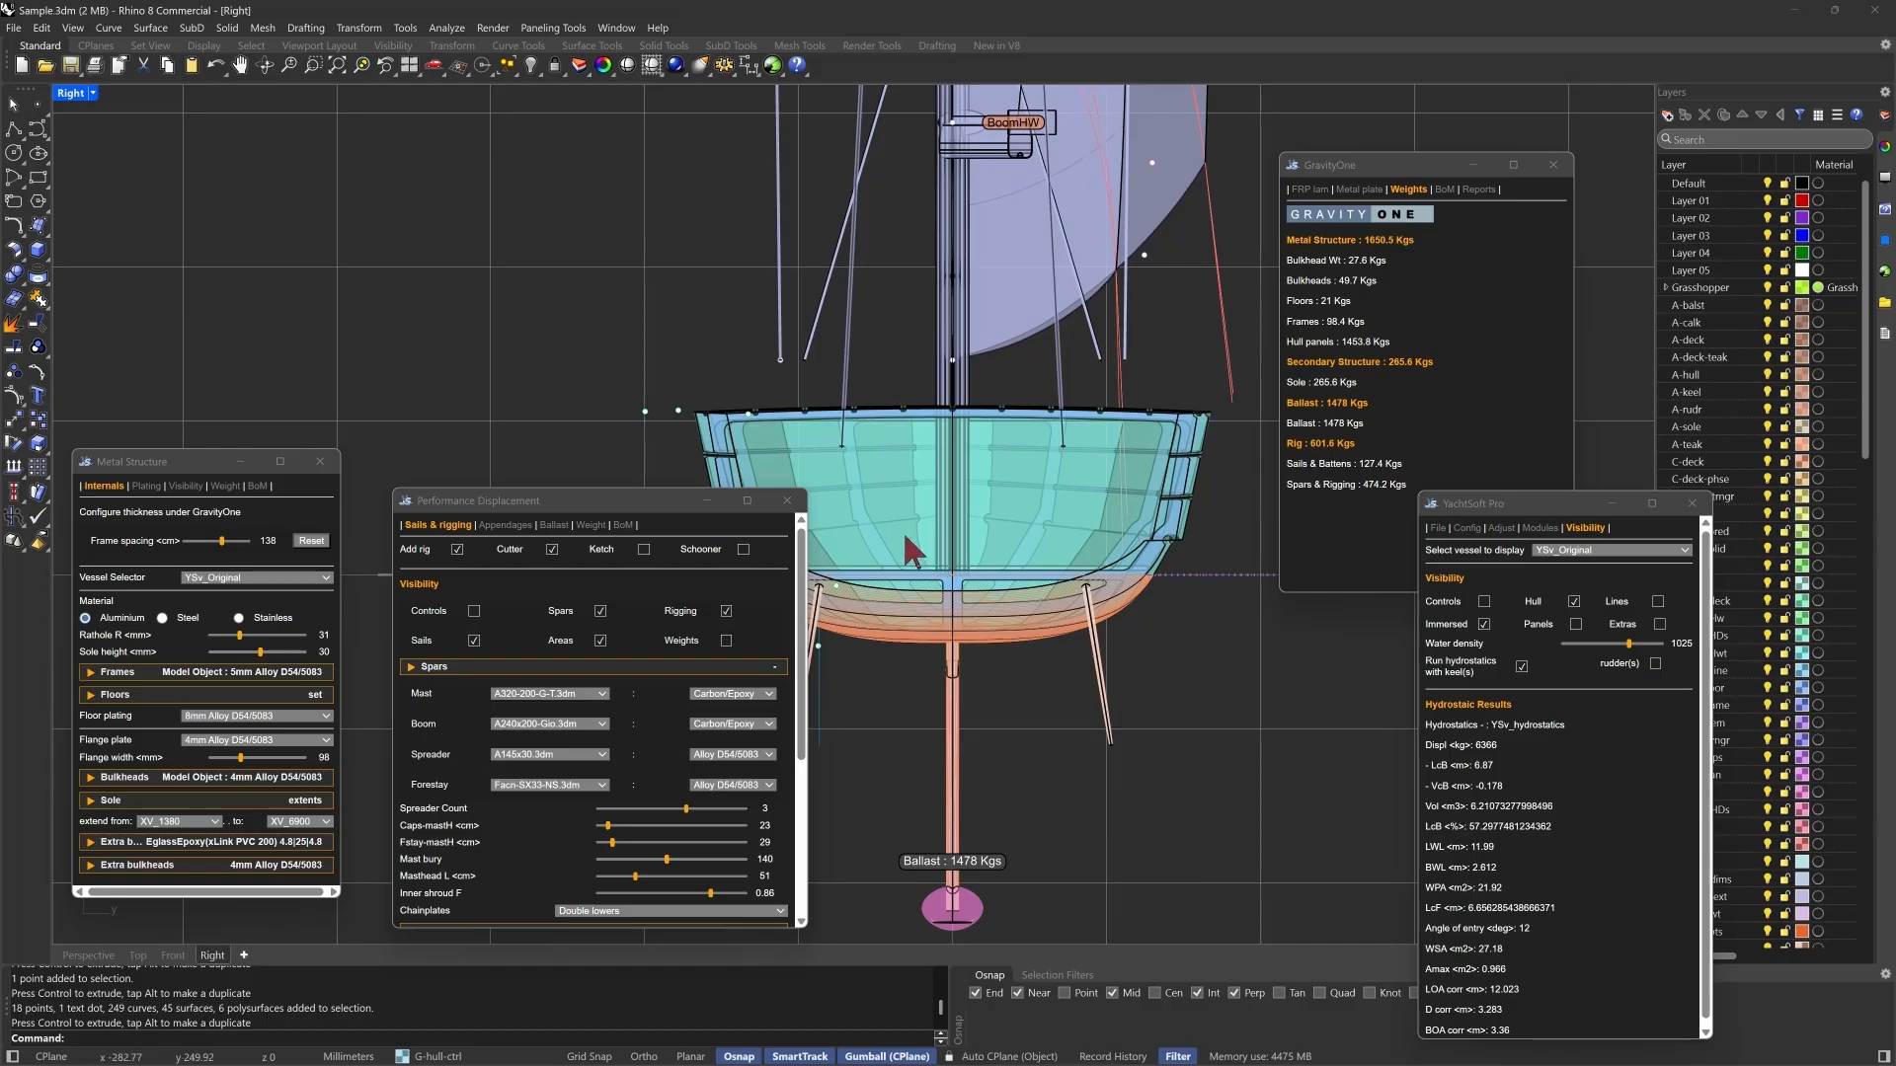
# - Move the forward bulkhead position line near the bow farther forward to X 1215 in the perspective view
pyautogui.moveTo(603, 501); pyautogui.dragTo(330, 175)
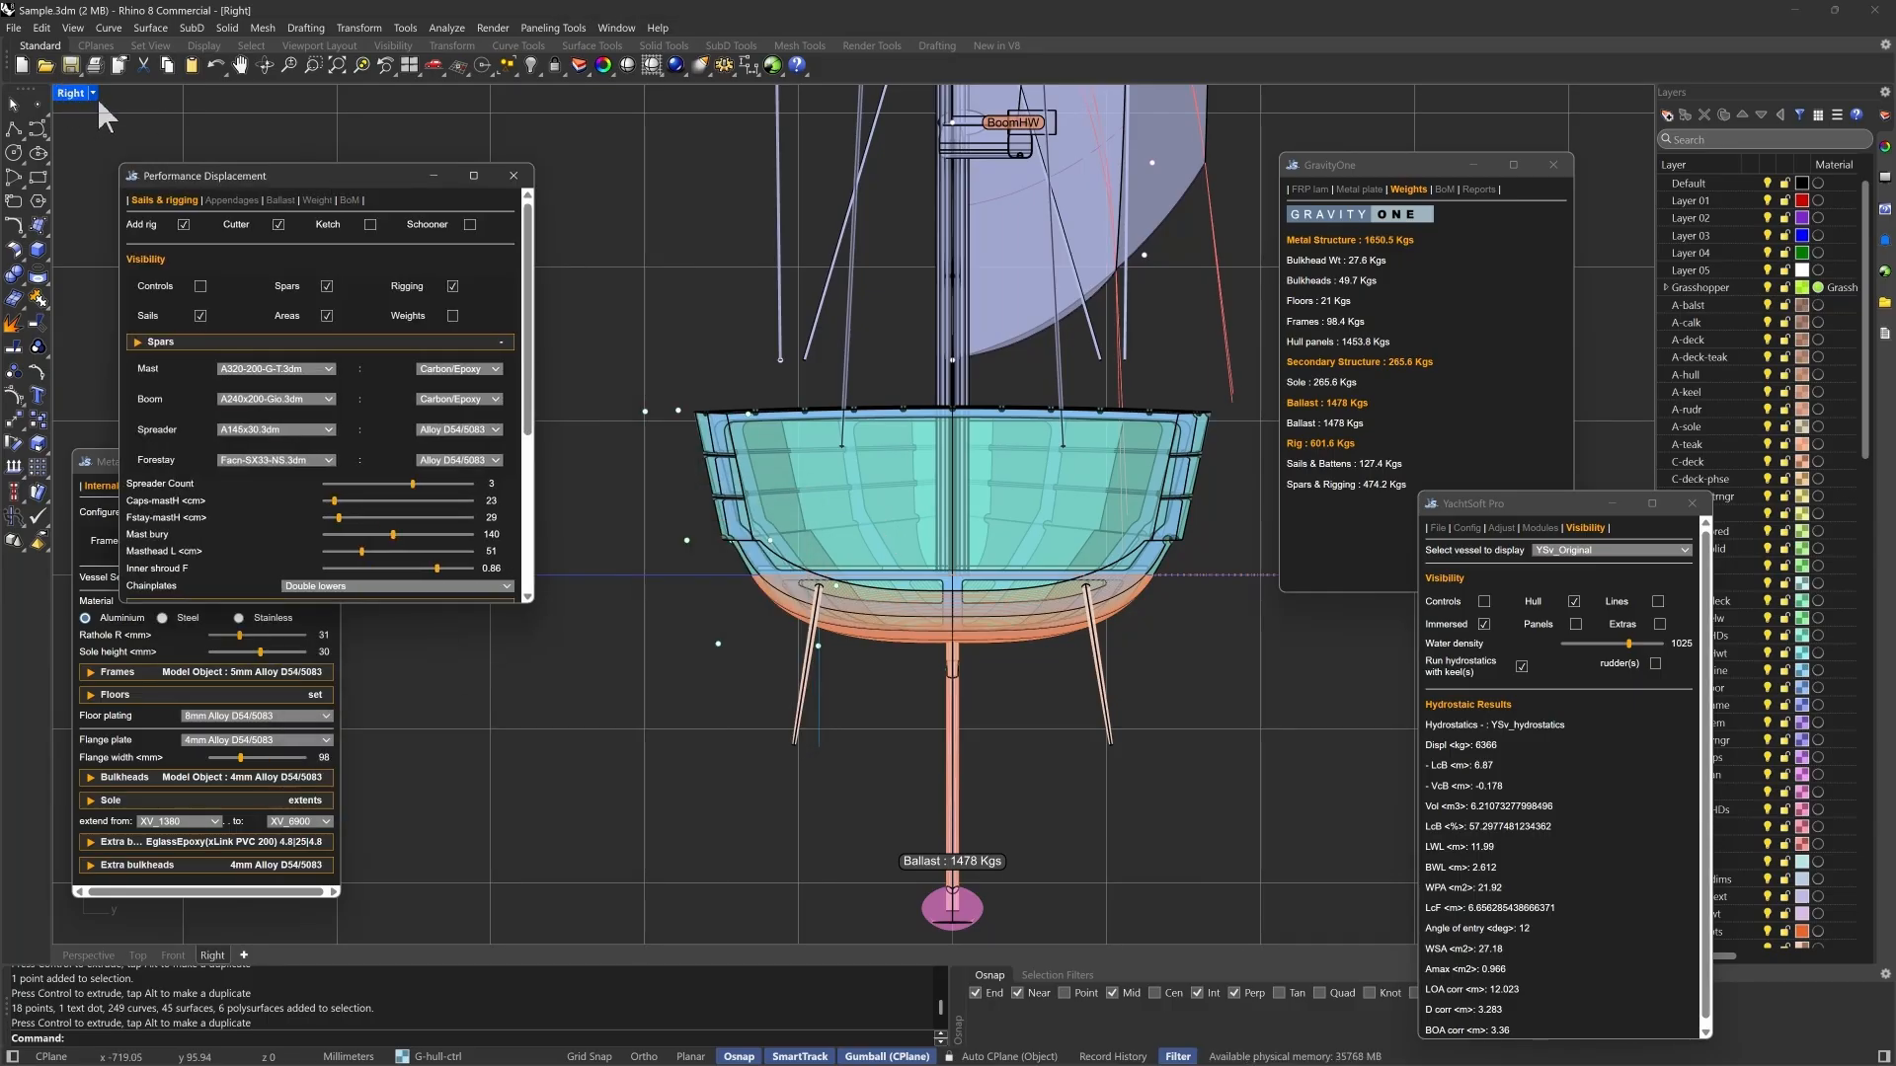
pyautogui.click(88, 955)
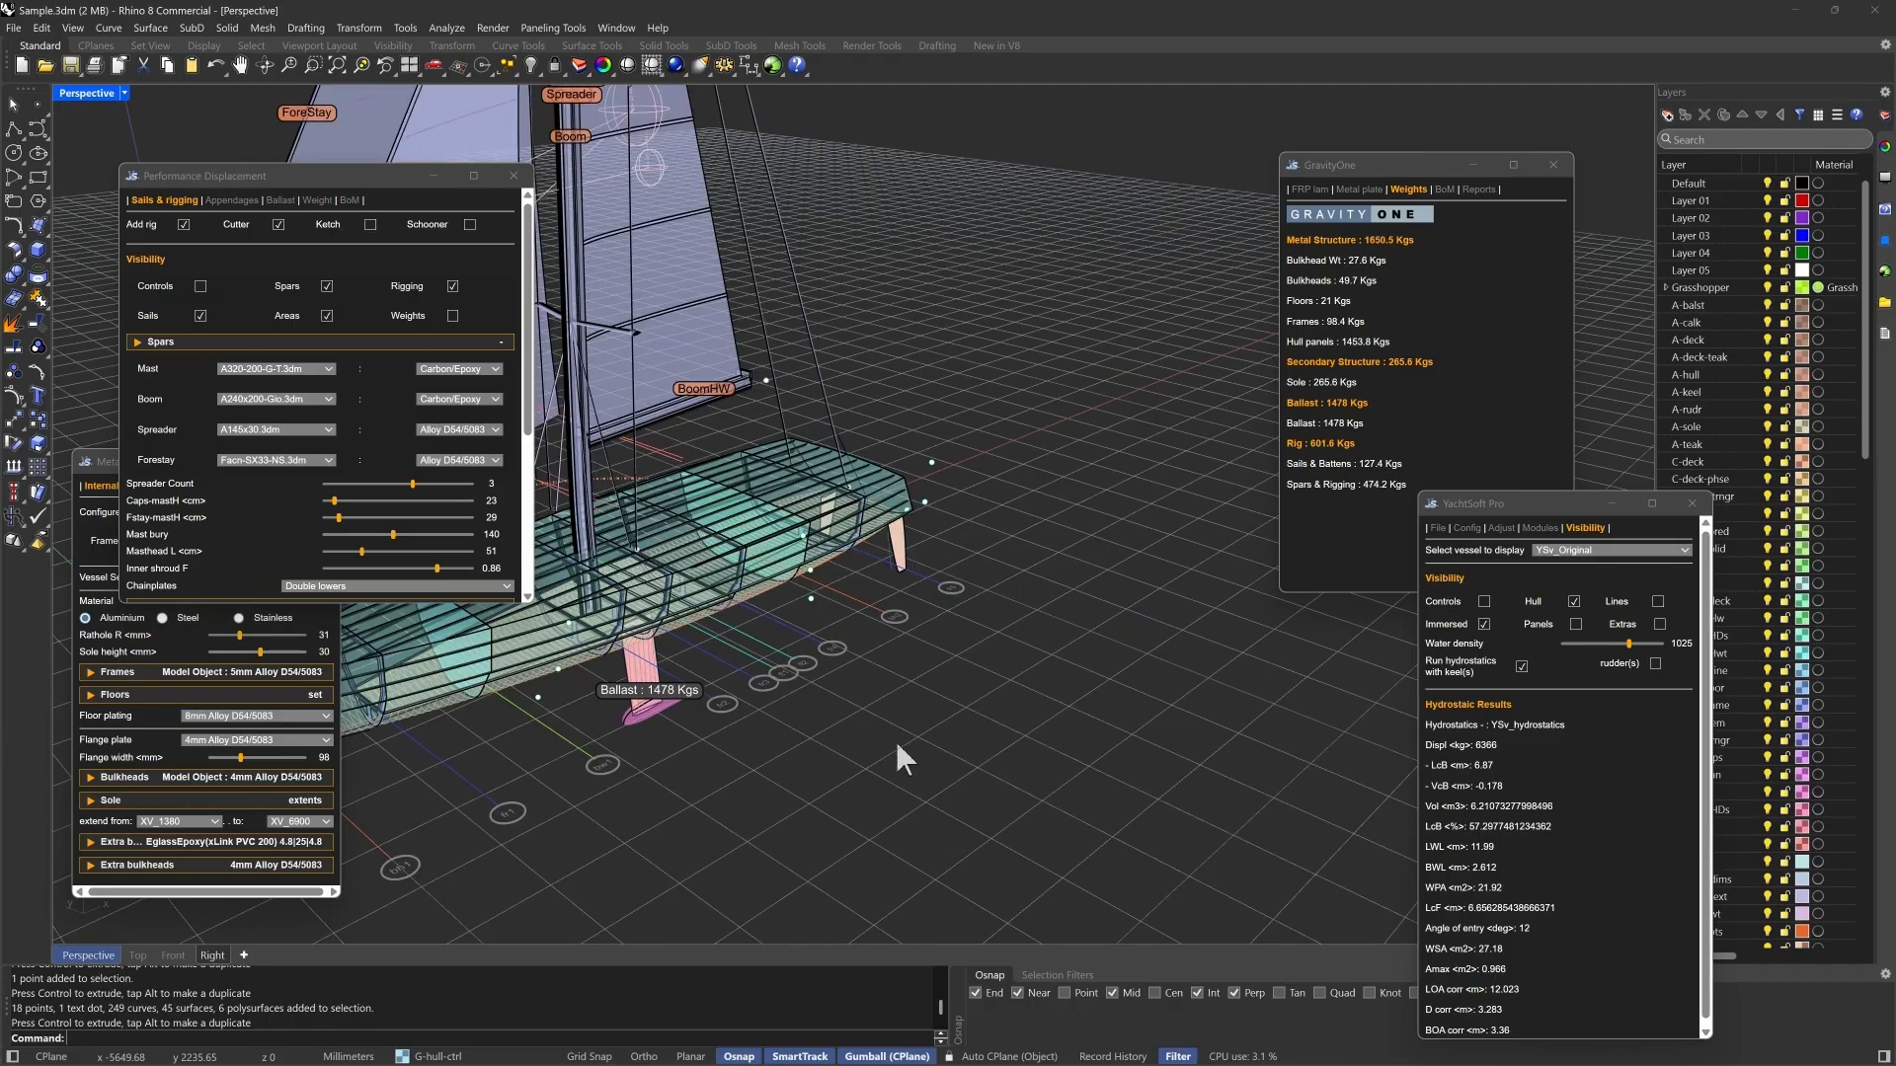
pyautogui.scroll(-4, 1108, 639)
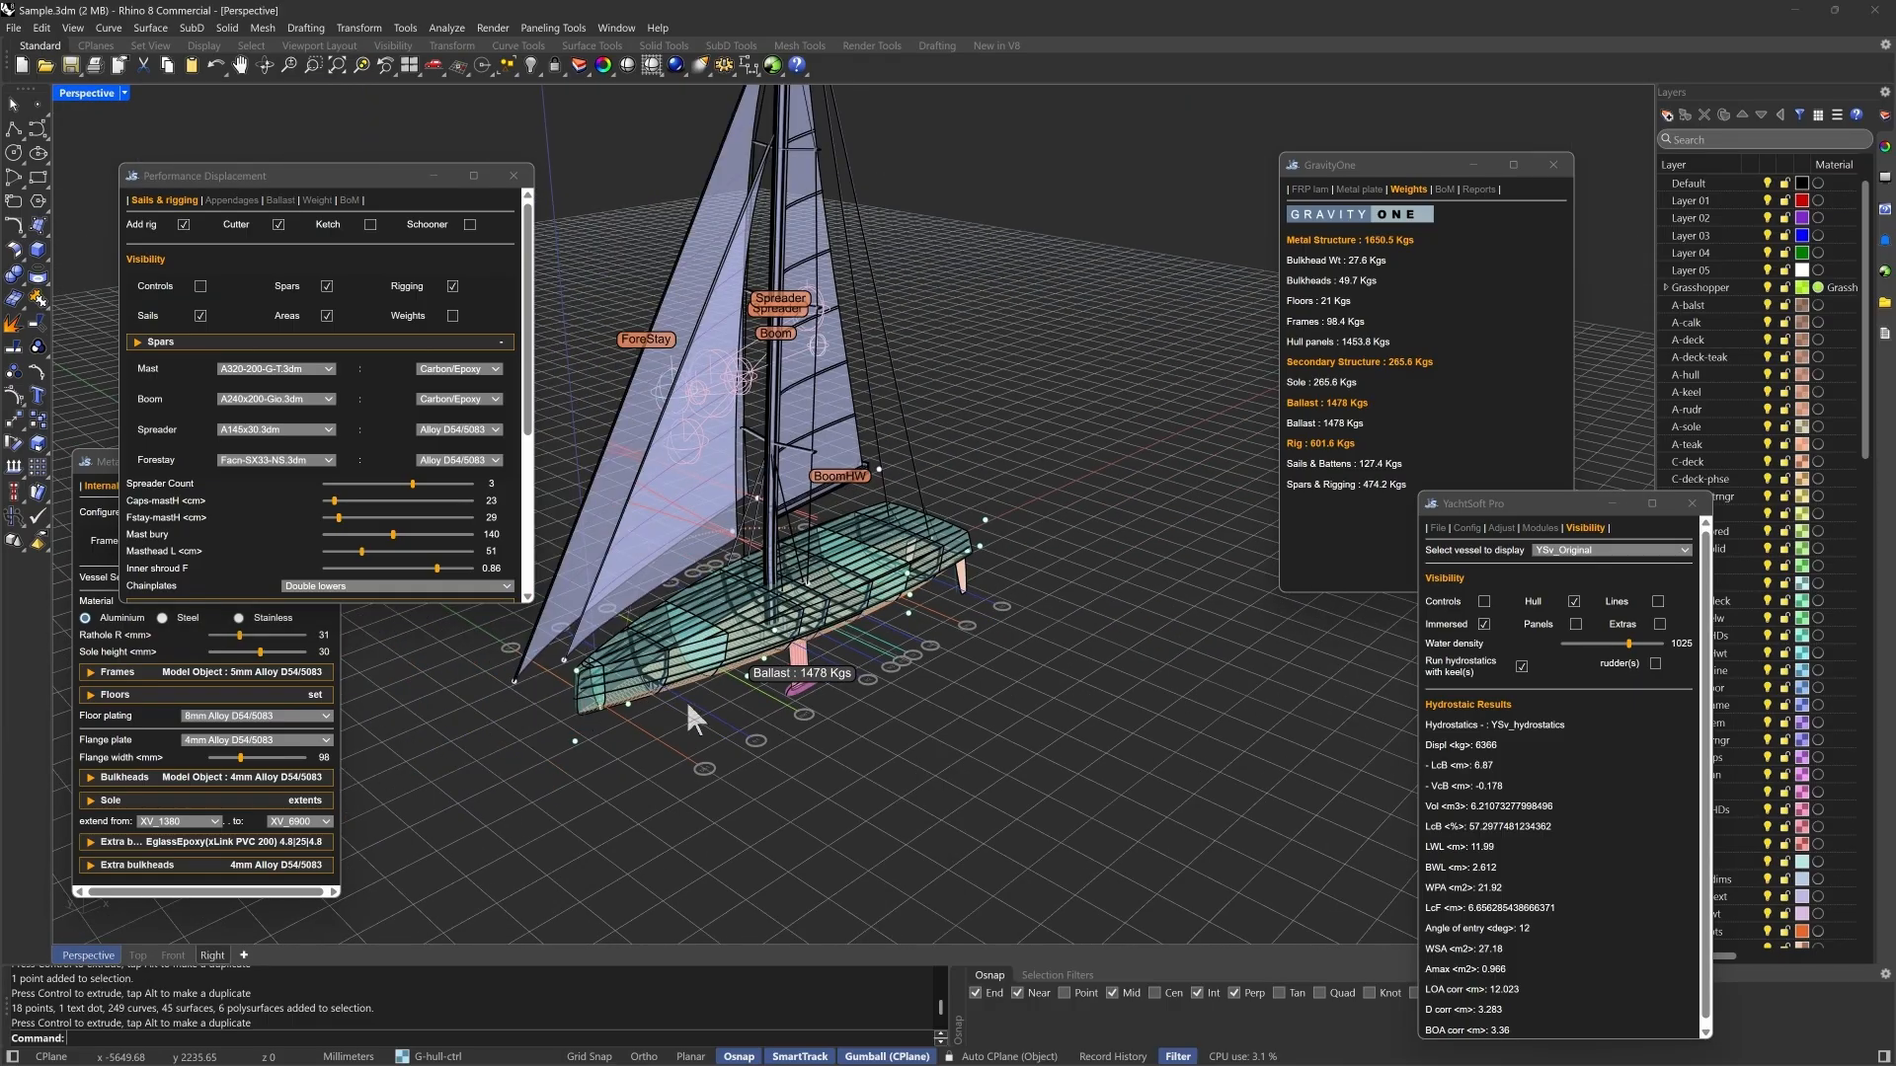
pyautogui.moveTo(756, 721); pyautogui.dragTo(704, 732, button='right')
pyautogui.click(741, 750)
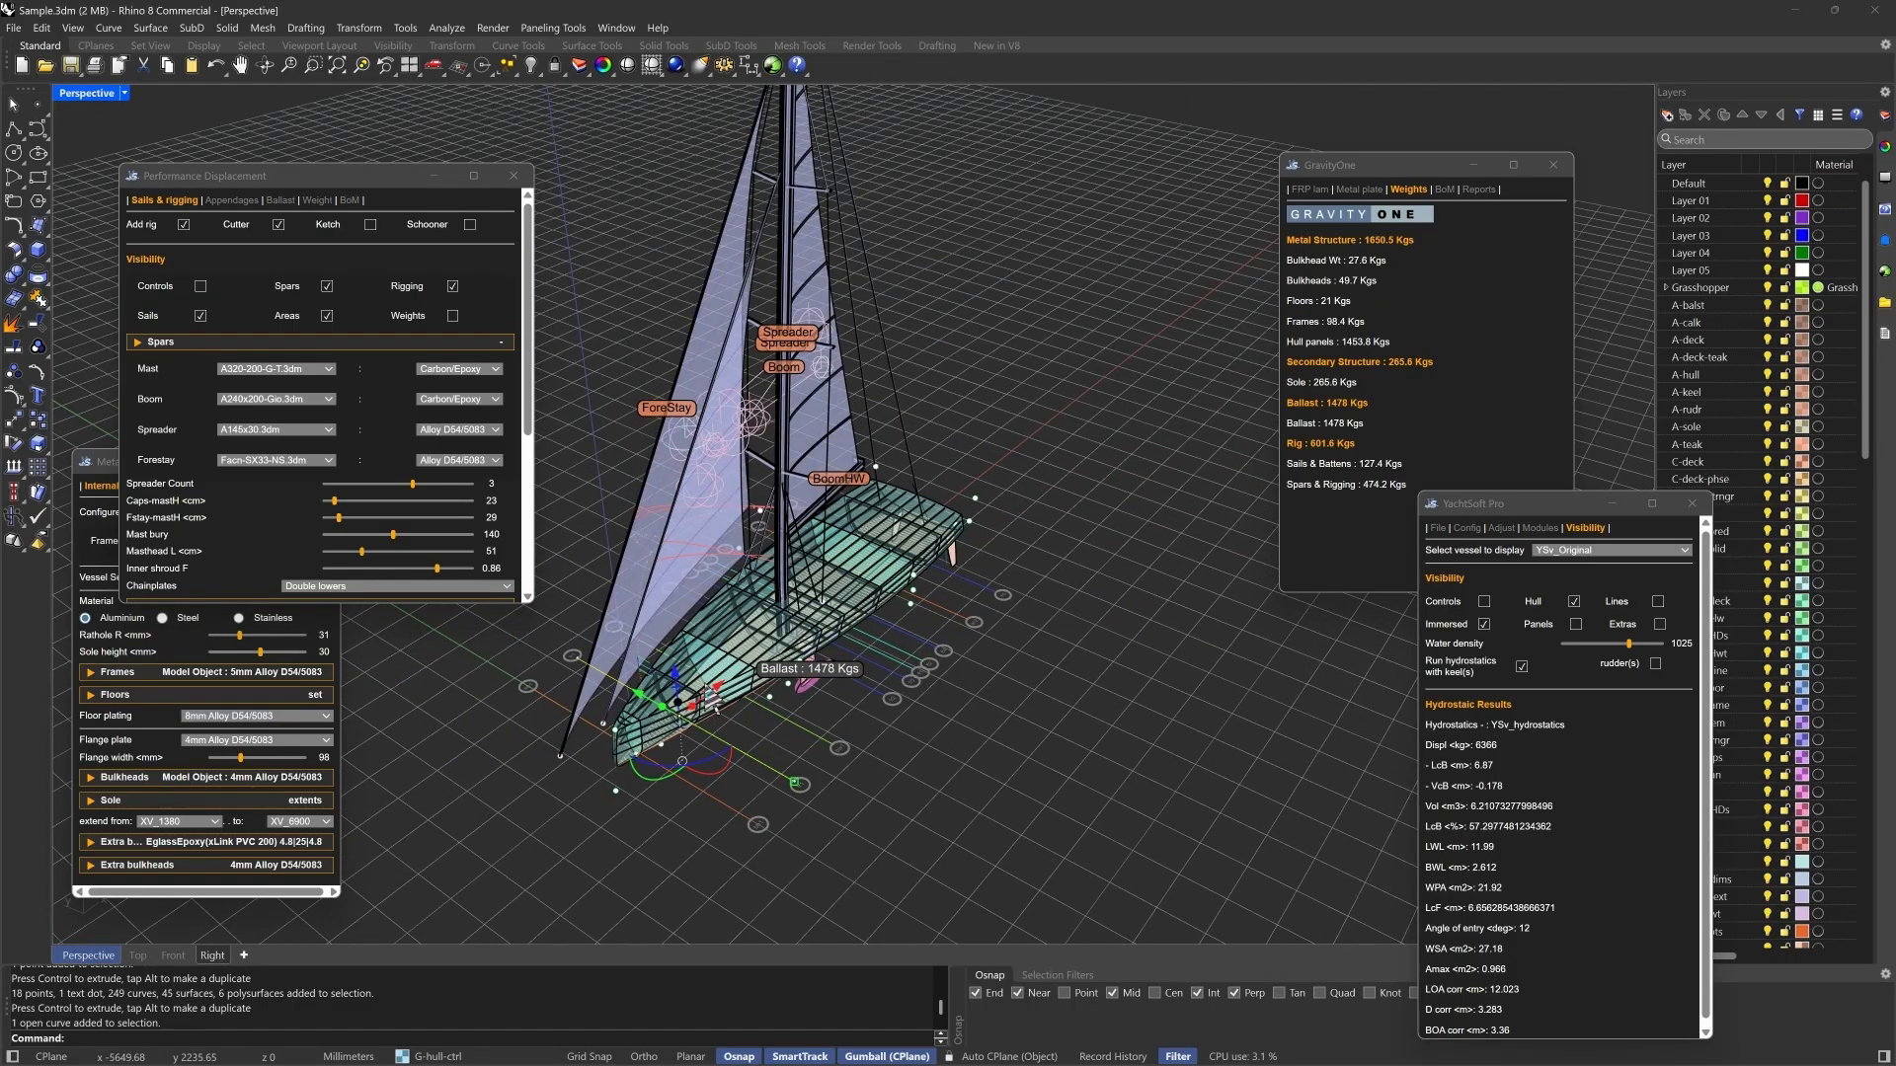
pyautogui.moveTo(724, 703); pyautogui.dragTo(542, 795)
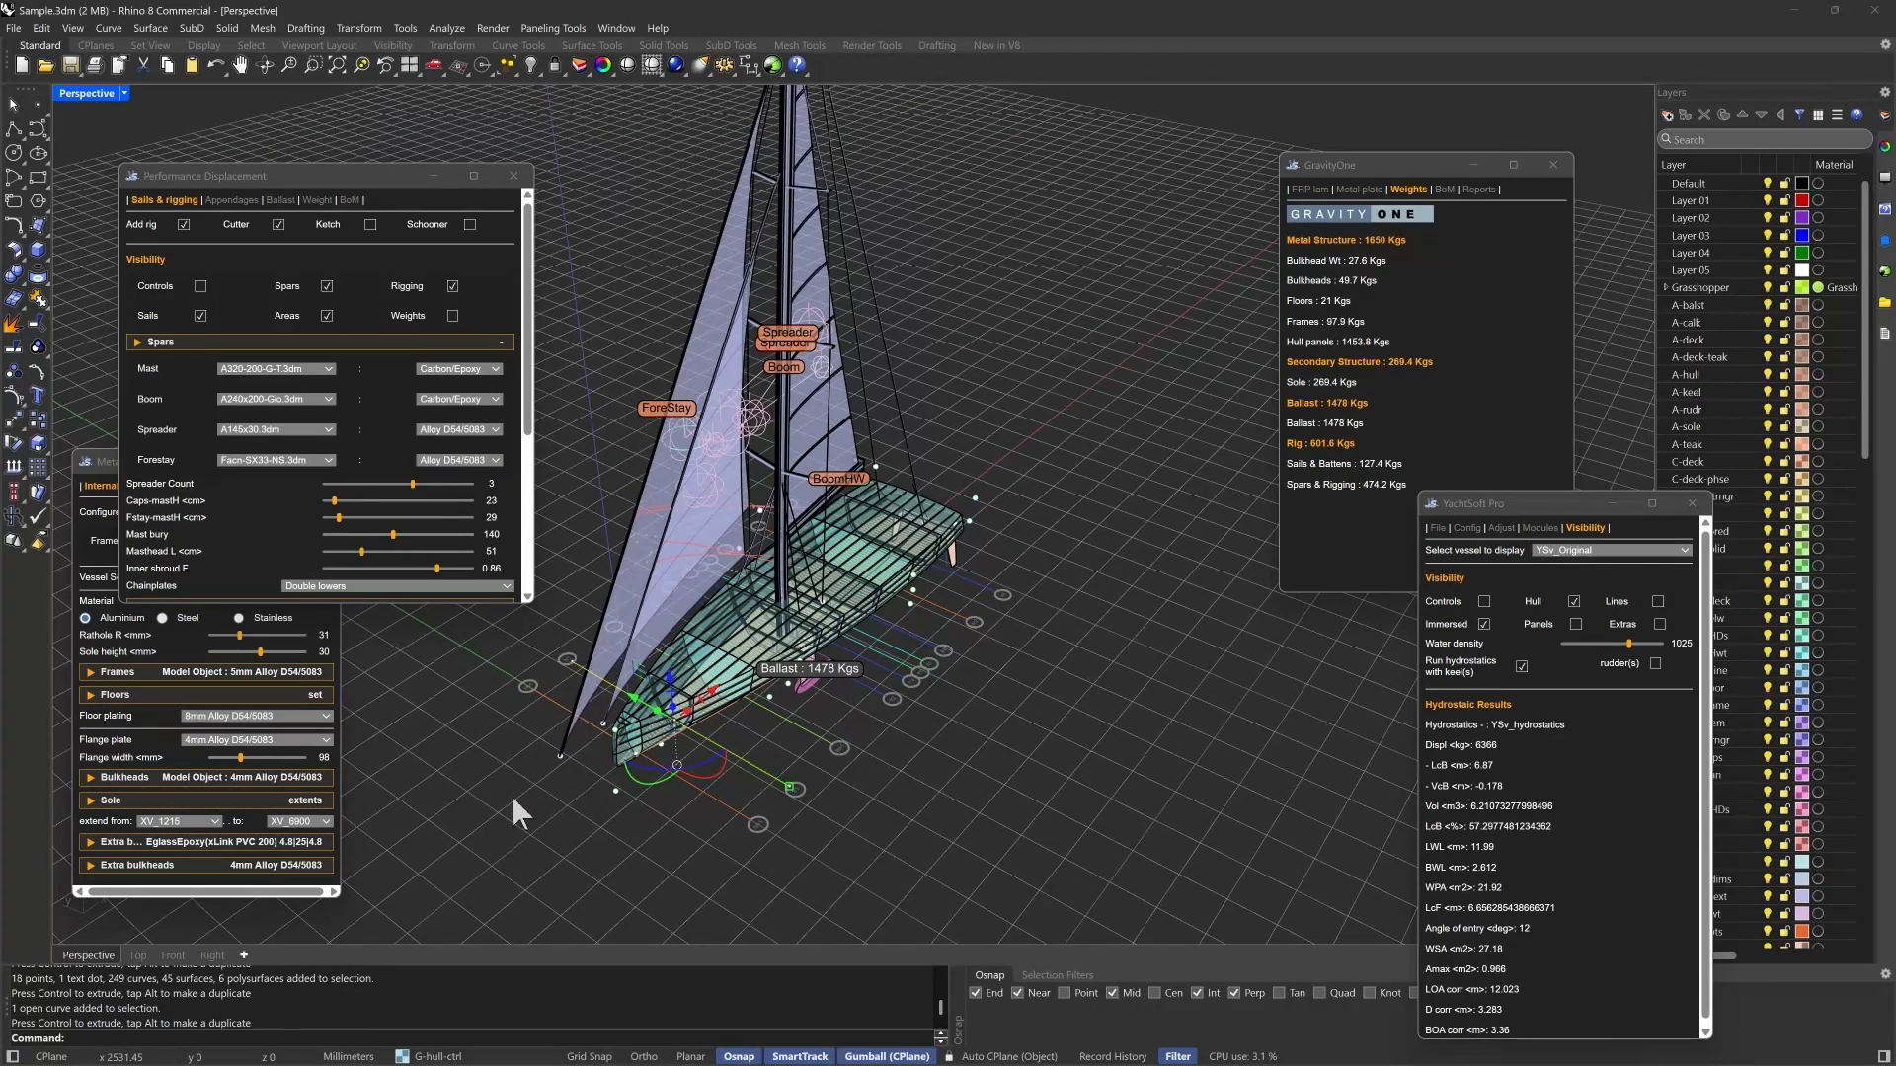
# - Move the forestay tack control point aft to the stem in the perspective view
pyautogui.click(560, 756)
pyautogui.moveTo(602, 729); pyautogui.dragTo(642, 698)
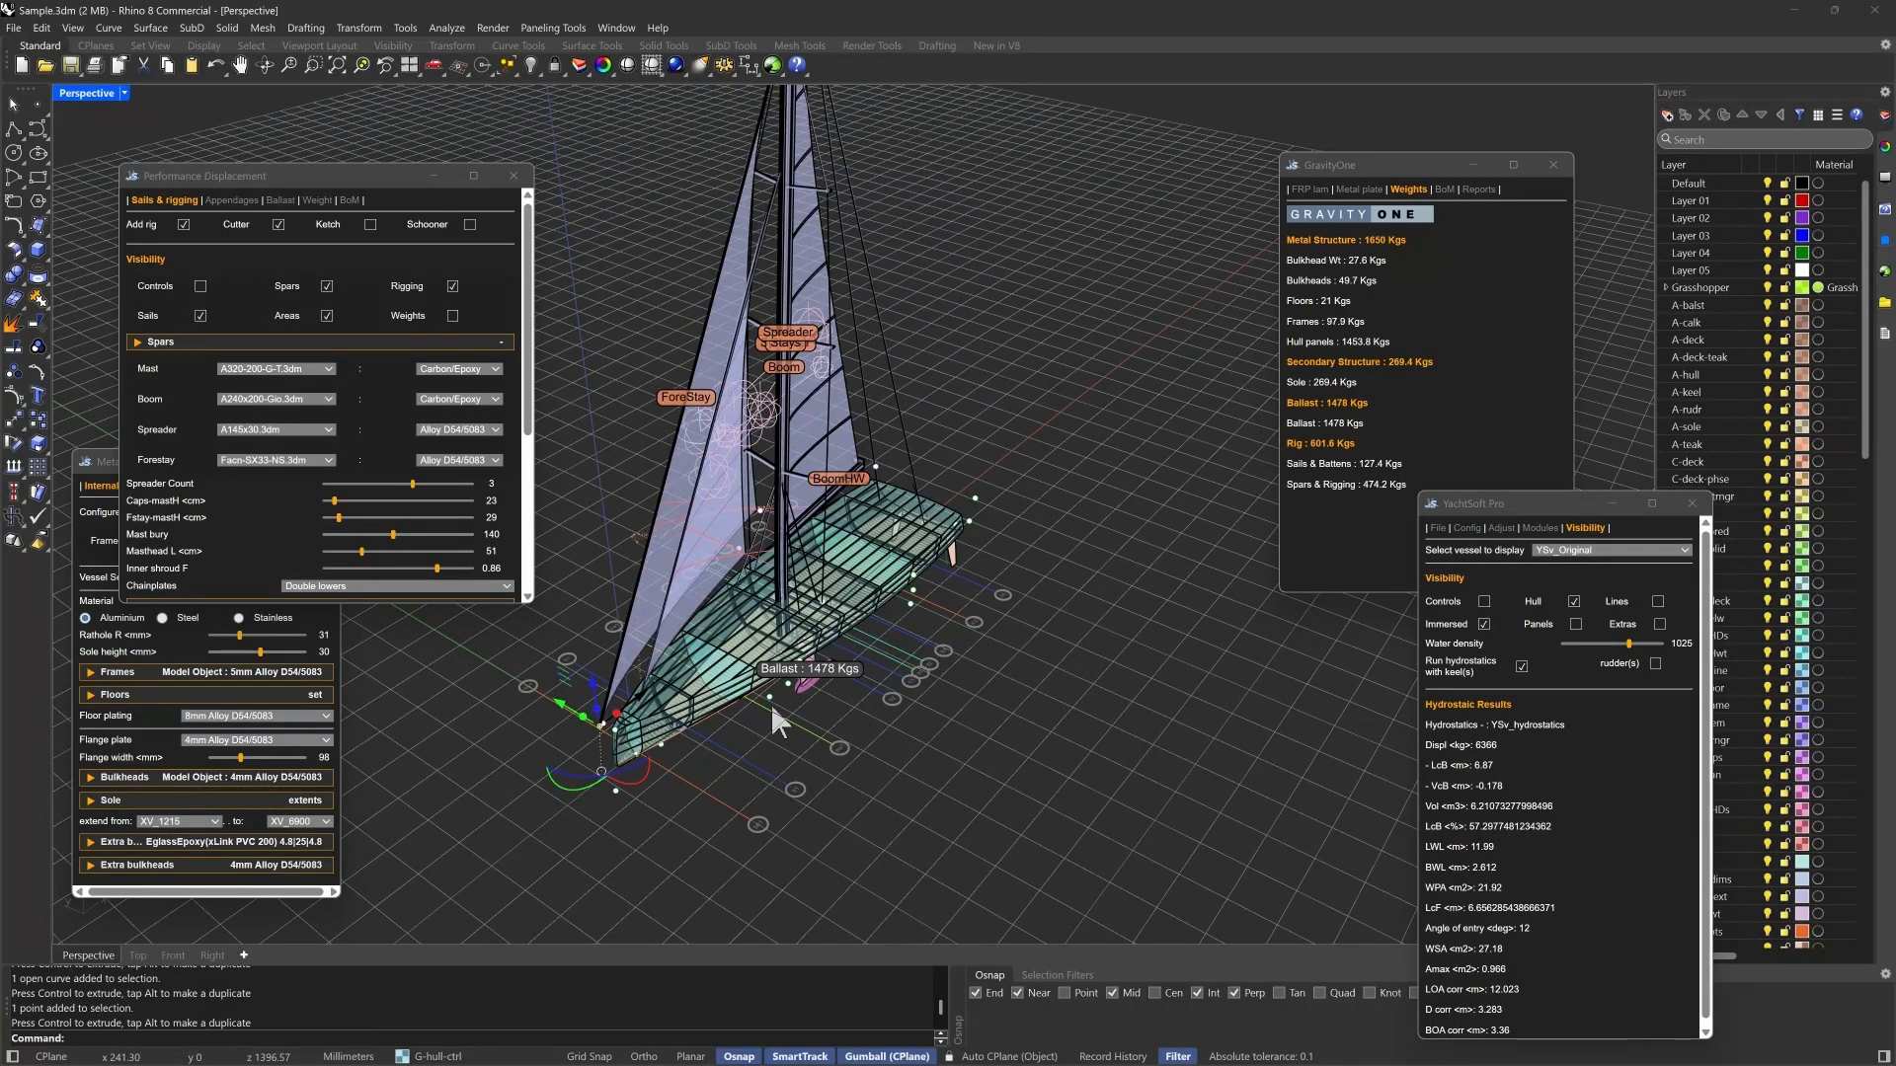
pyautogui.click(615, 791)
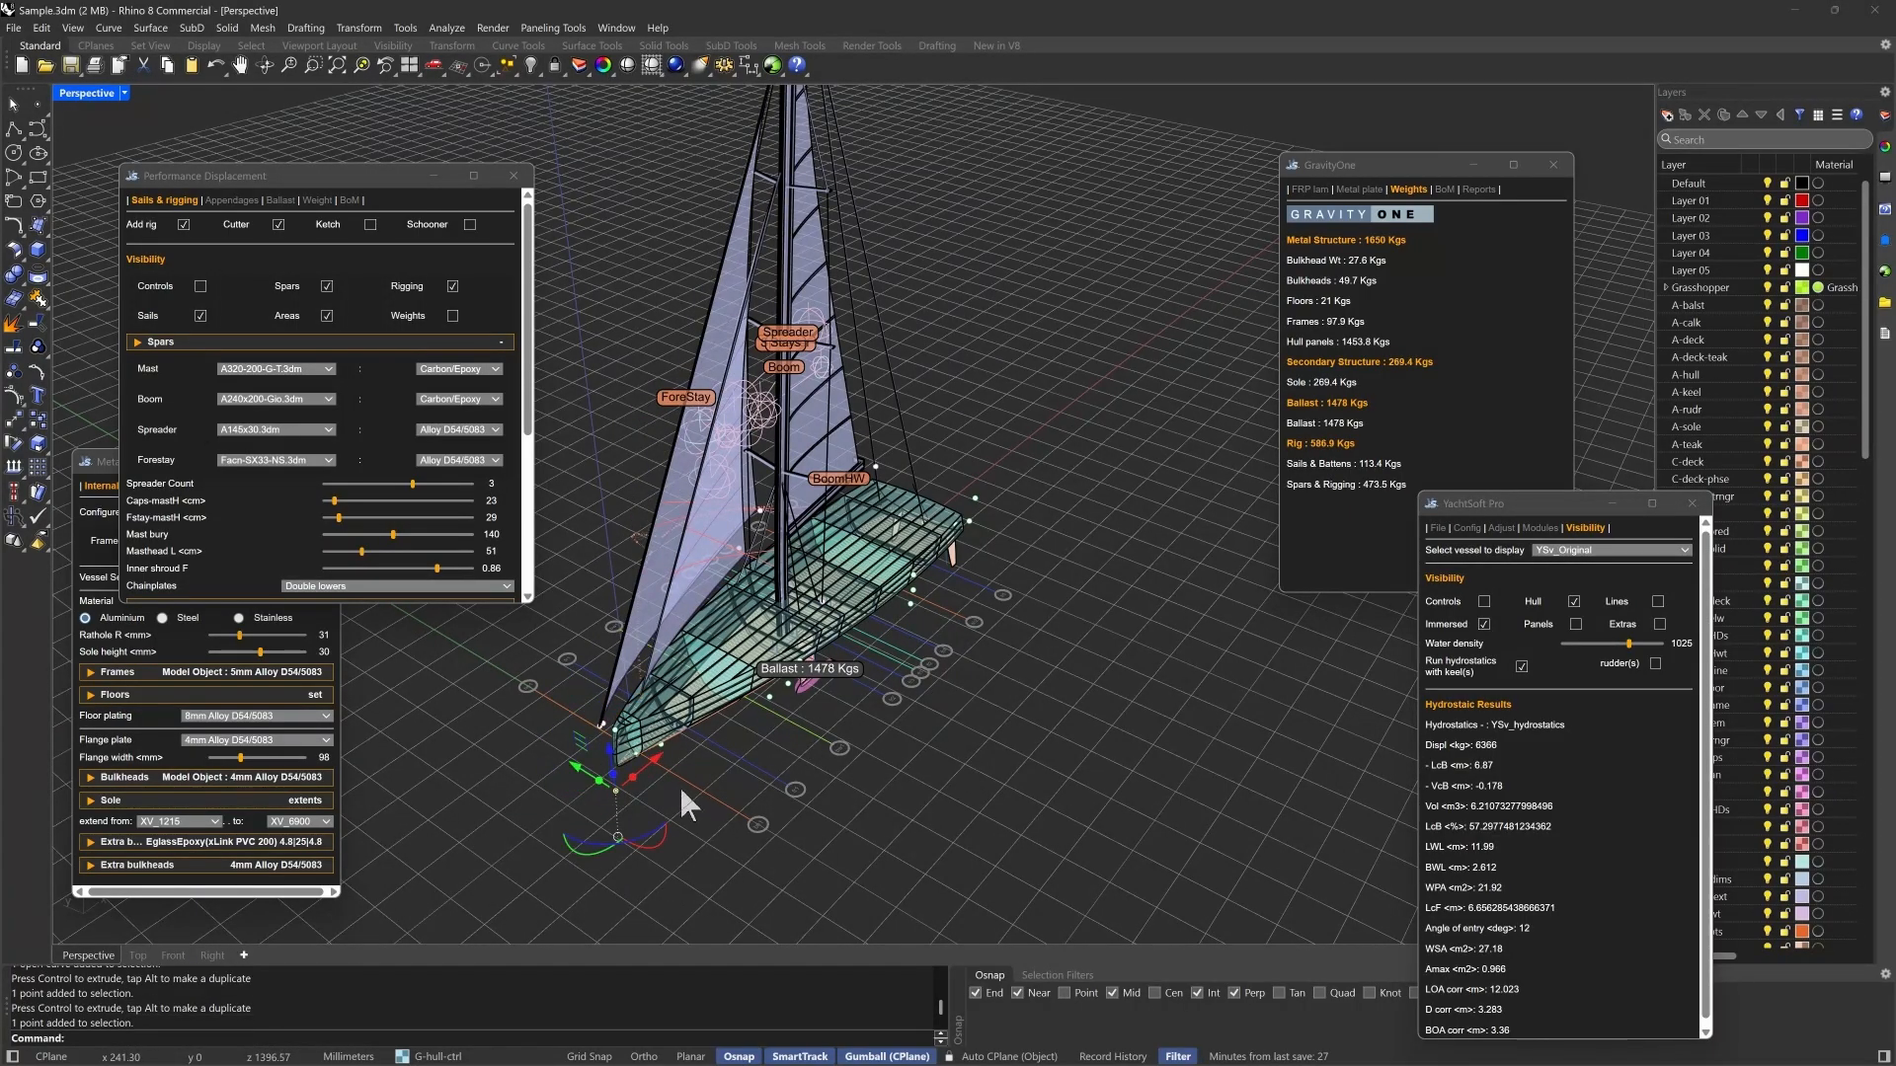
pyautogui.click(730, 758)
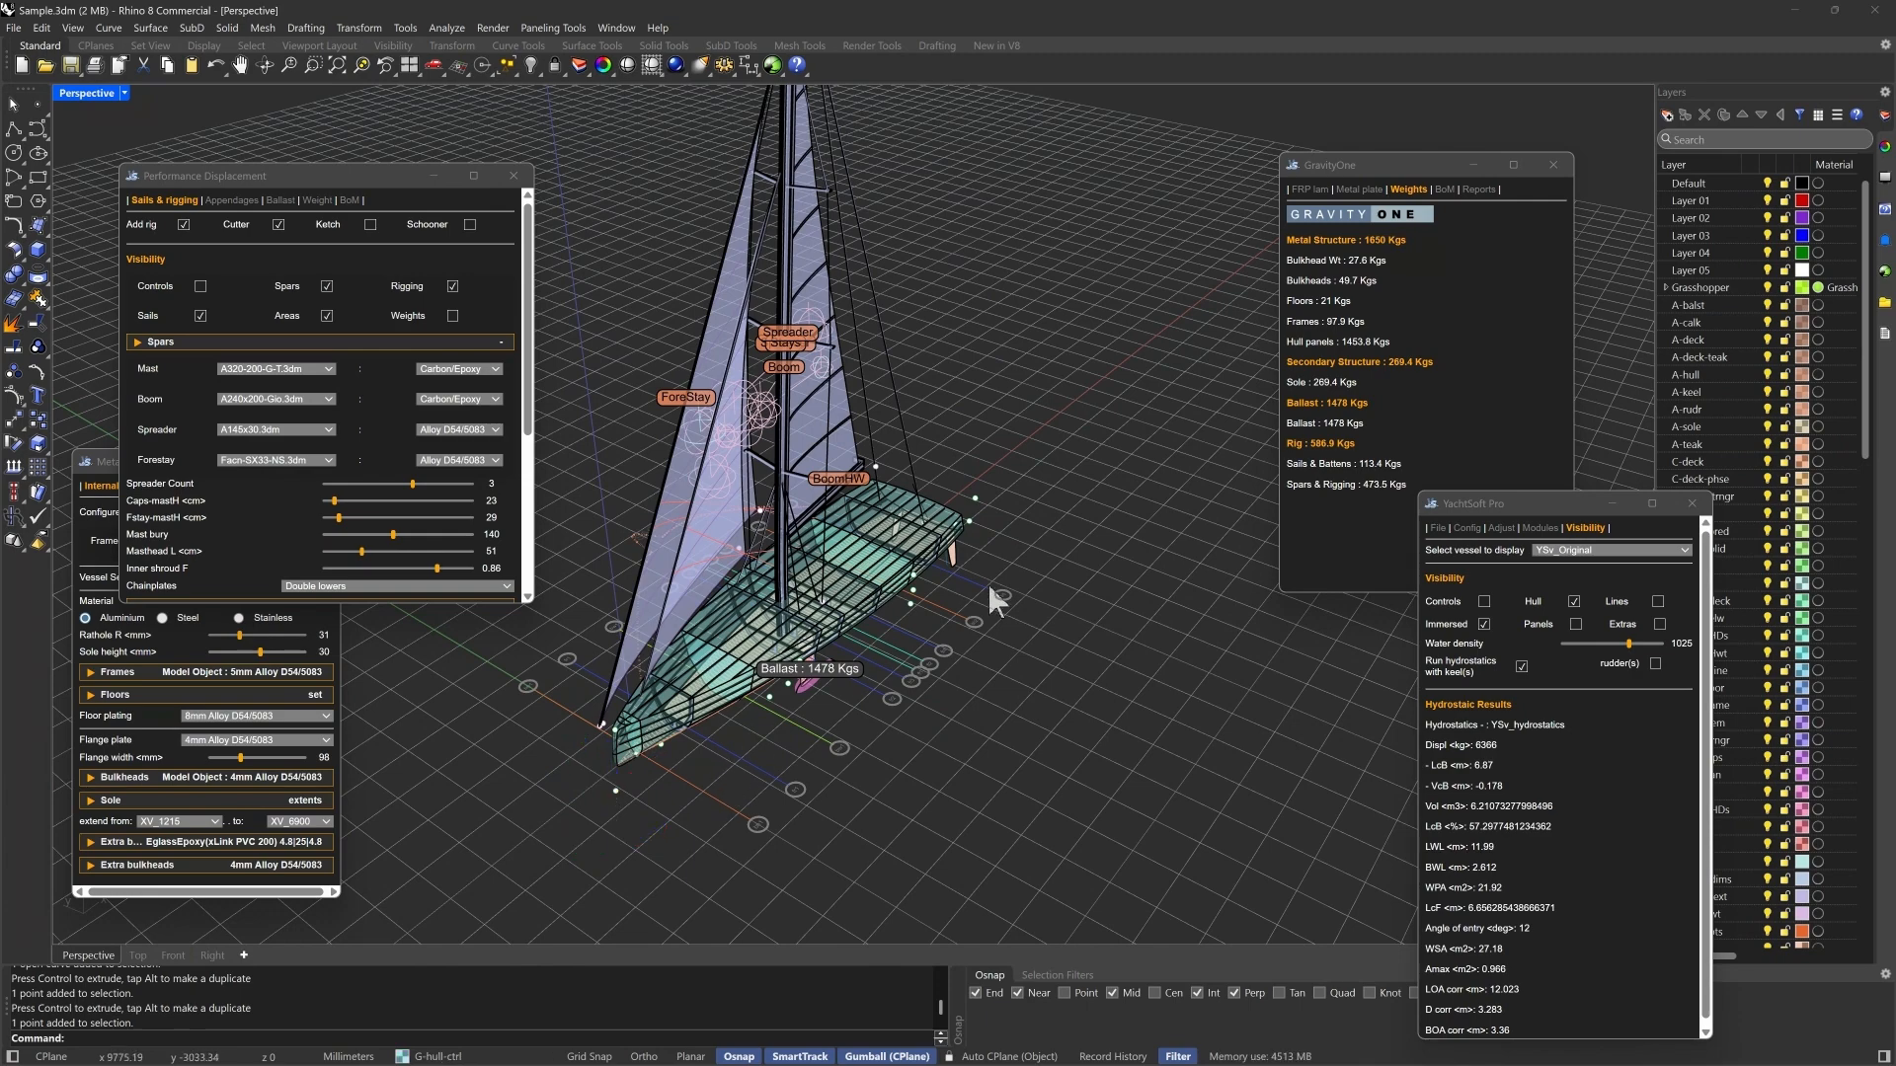
# - Move the hull control point at the transom deck edge about 188 mm inboard and the one near the bow about 217 mm outboard
pyautogui.click(974, 497)
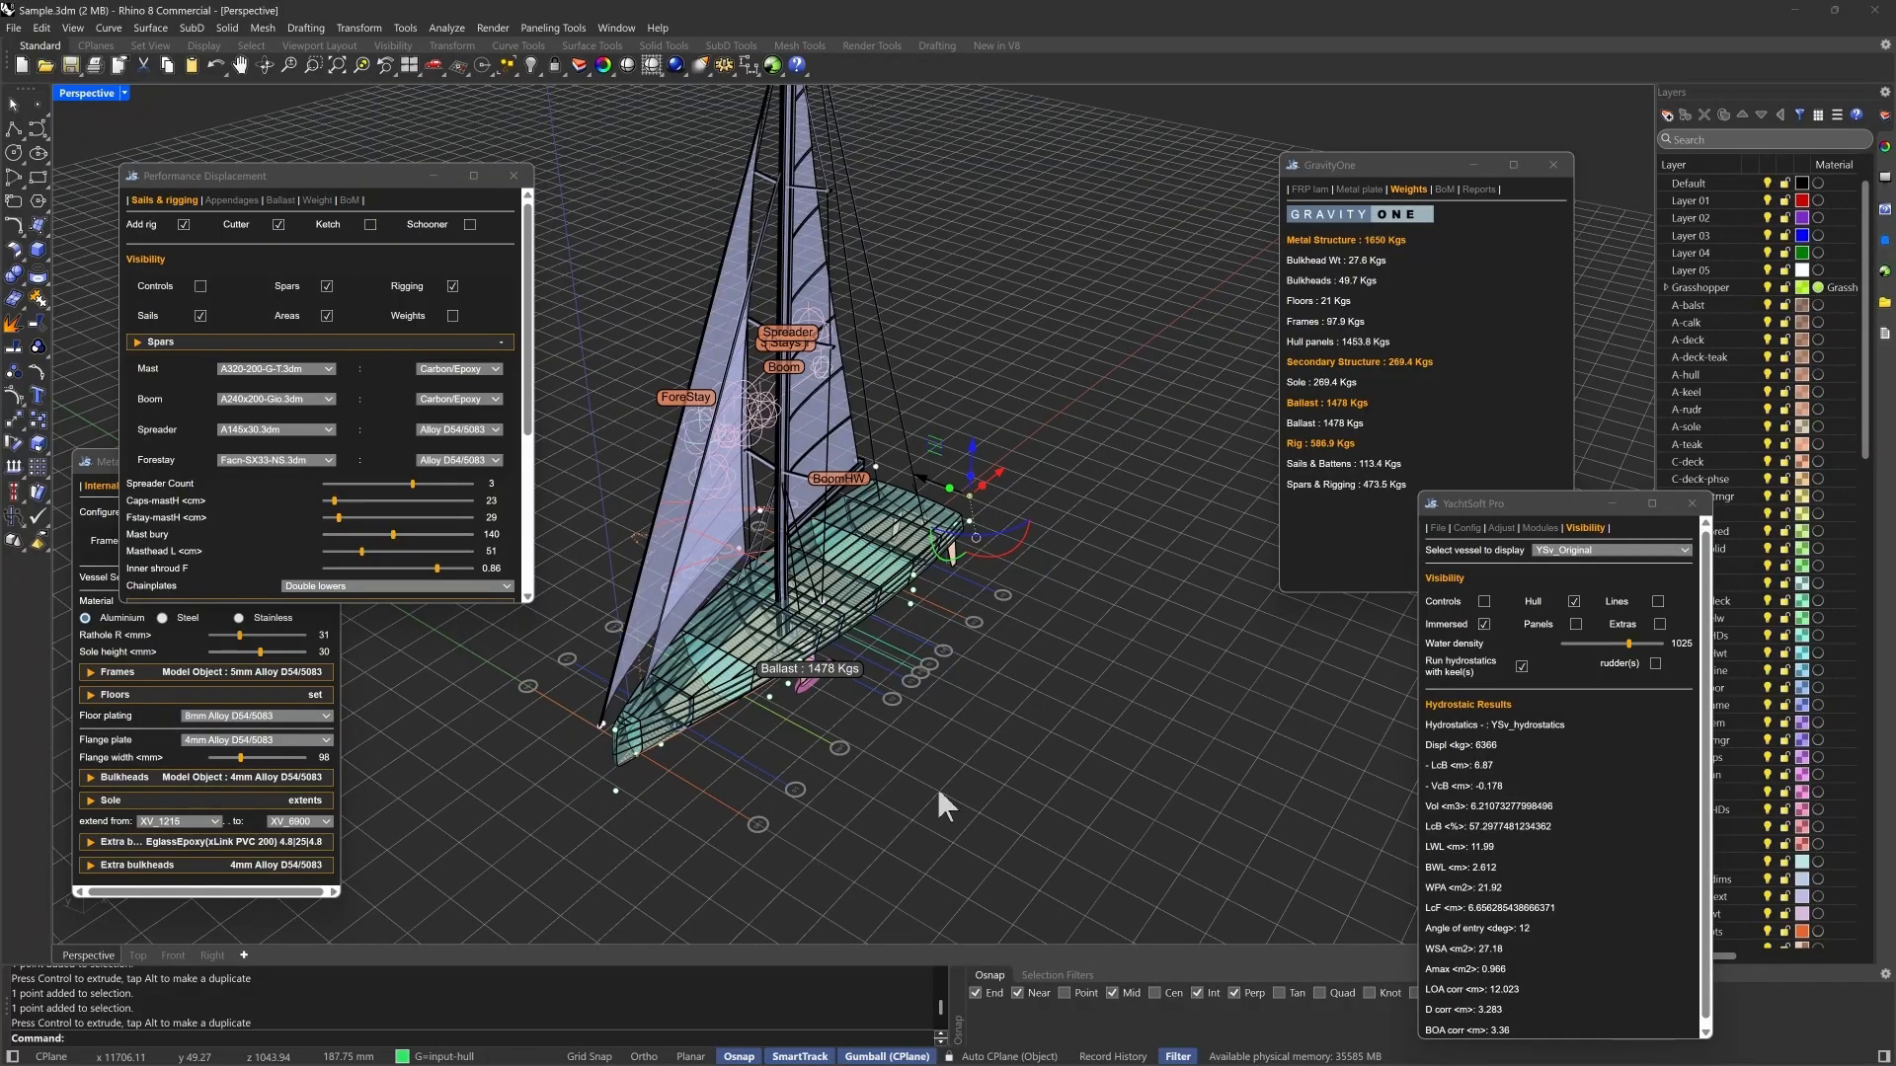
pyautogui.click(661, 745)
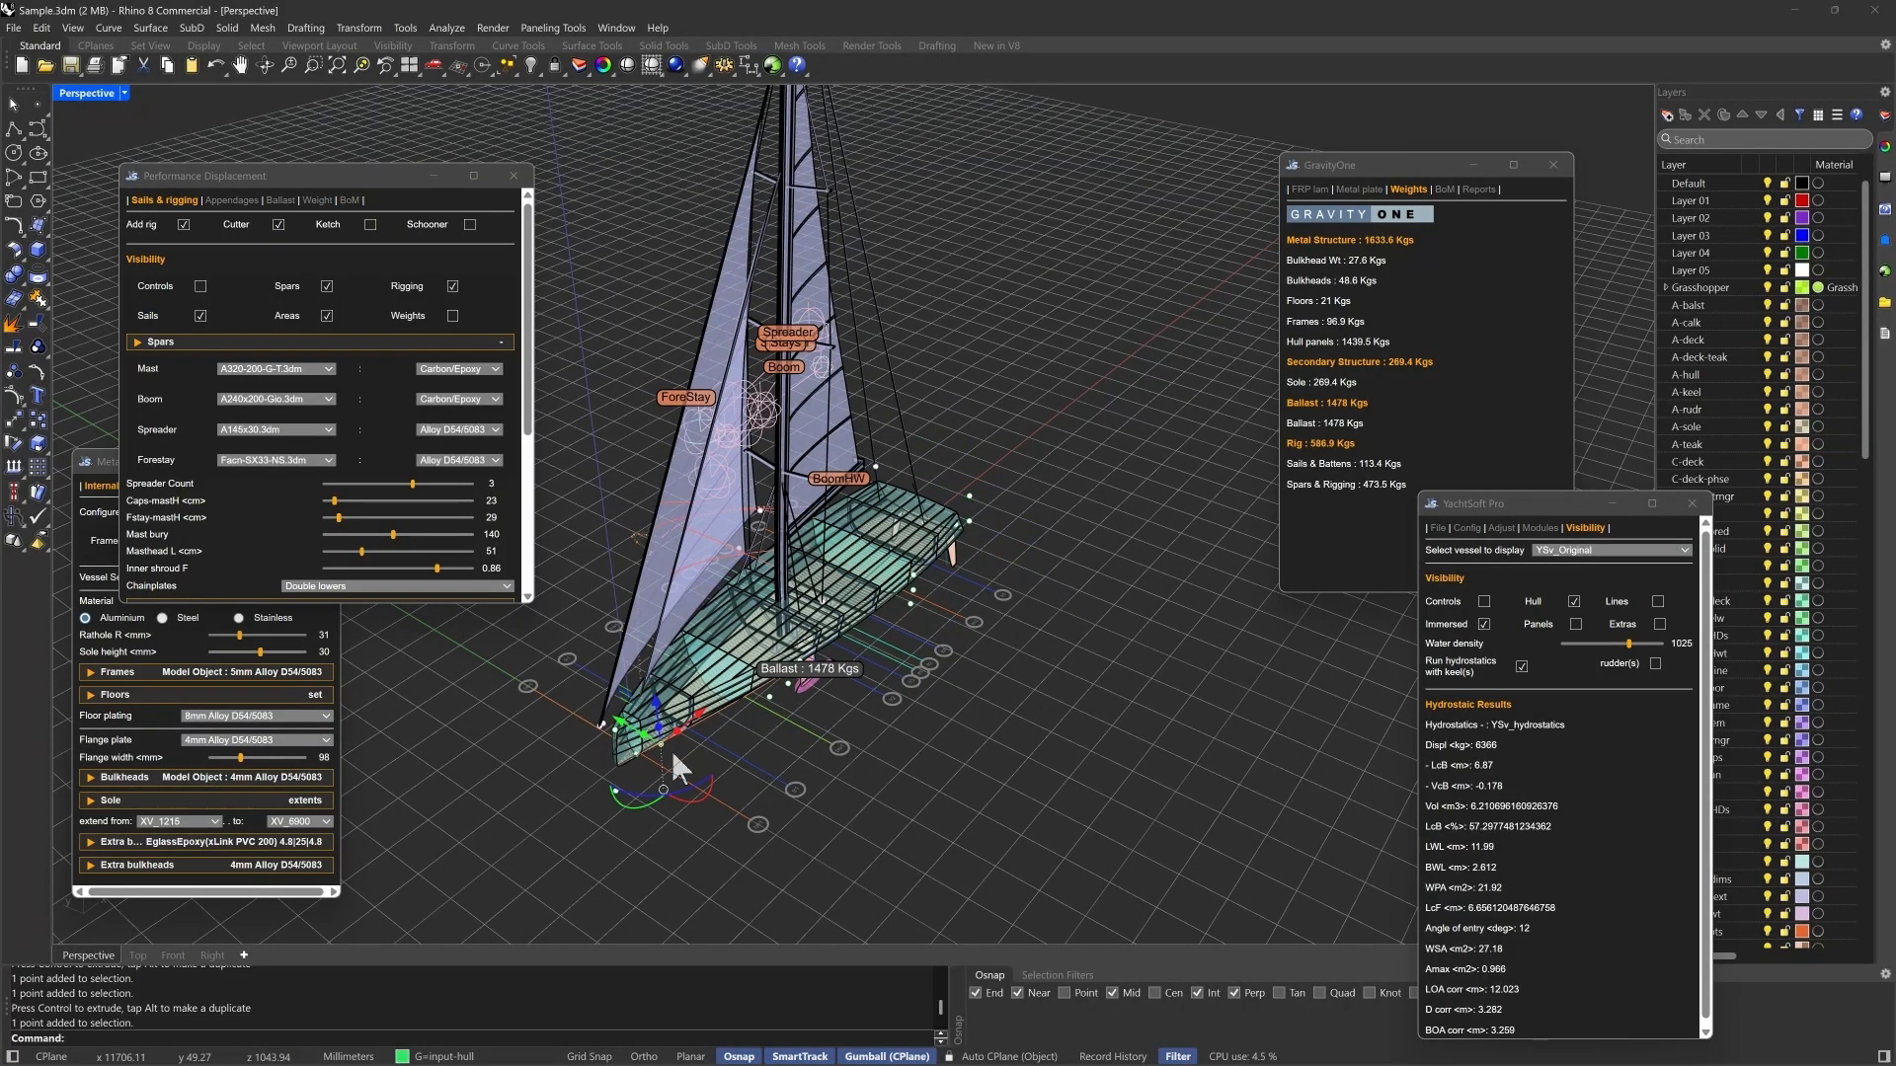
pyautogui.moveTo(623, 723); pyautogui.dragTo(637, 741)
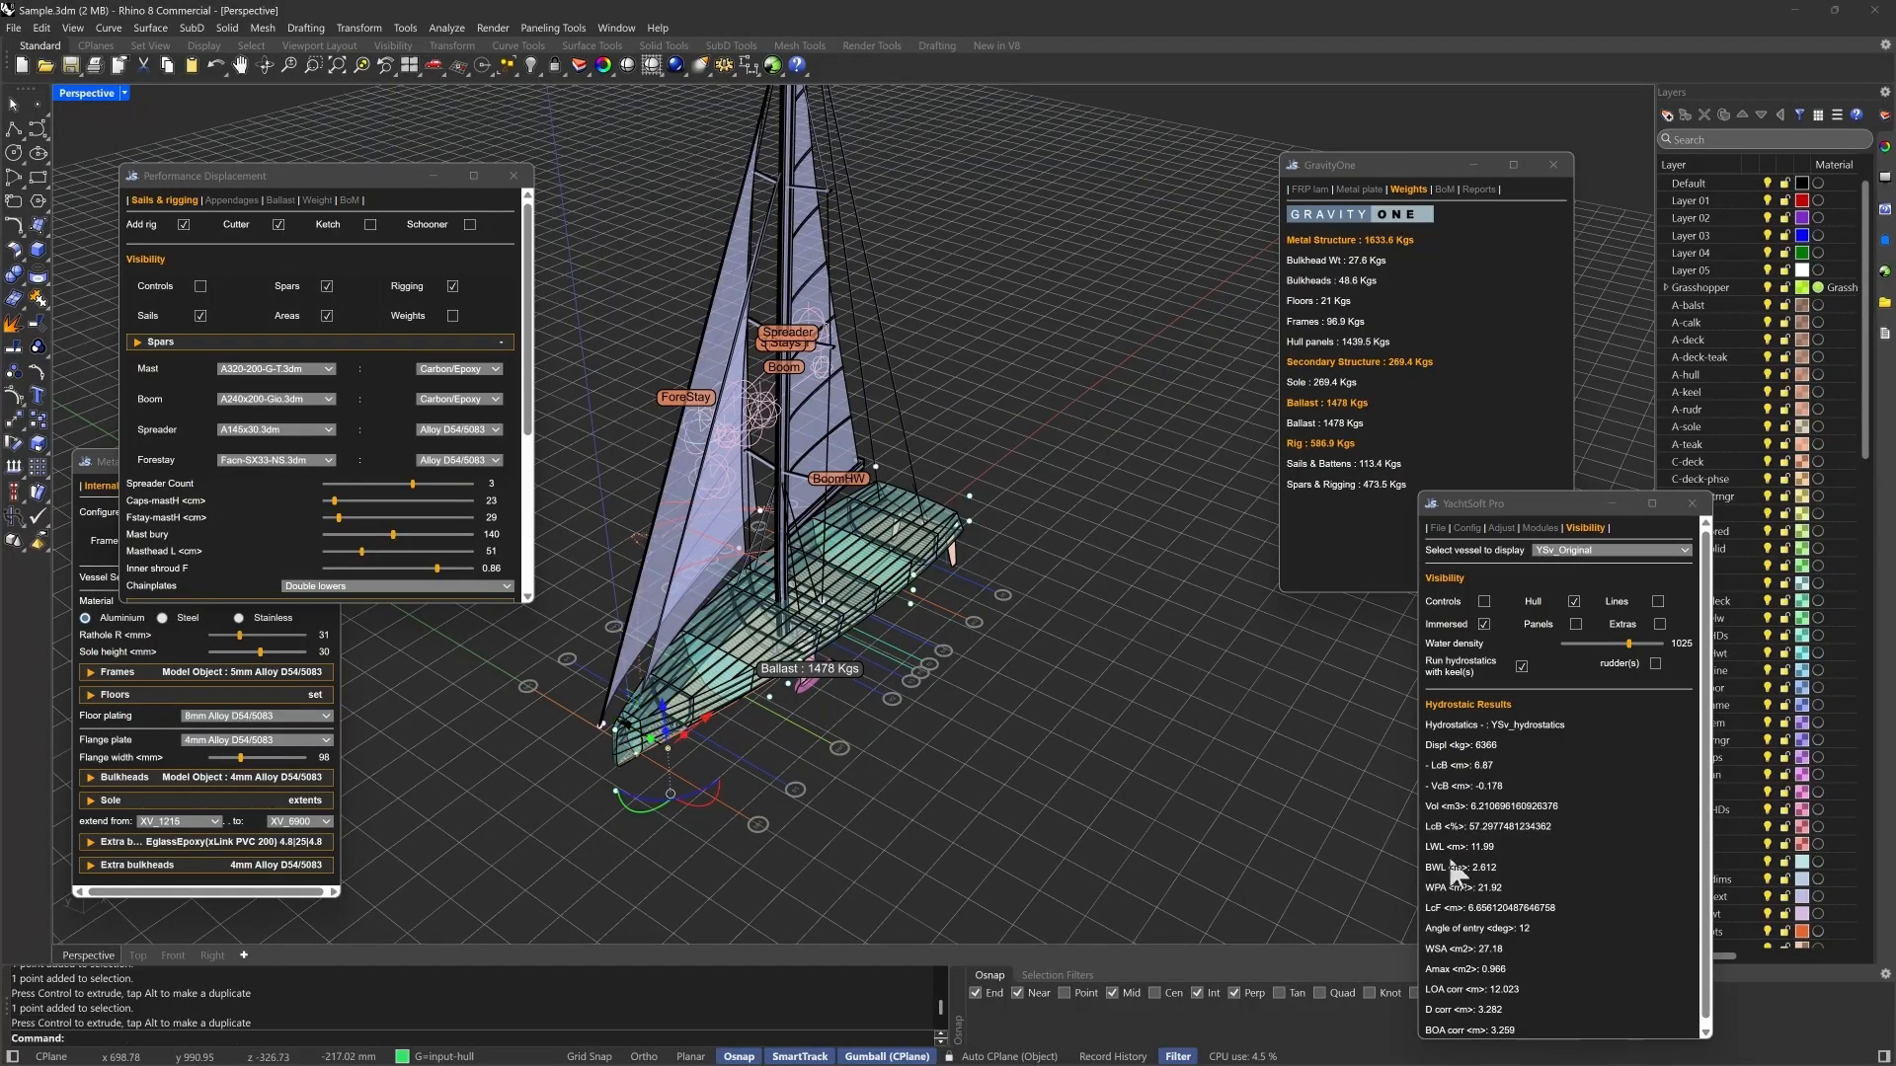